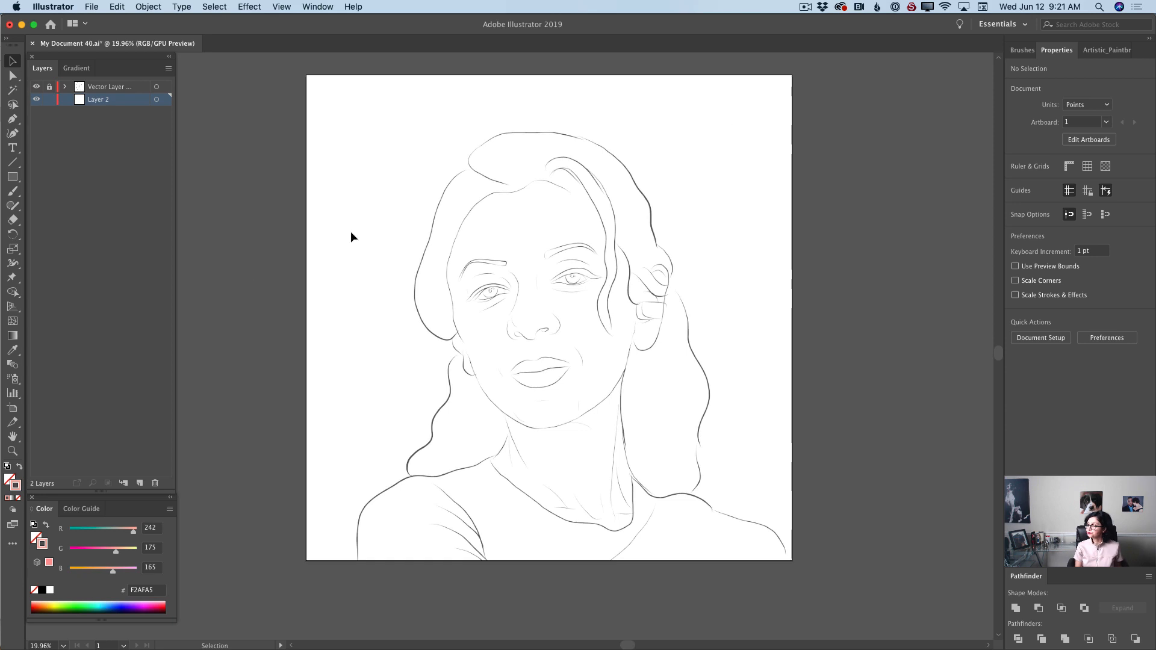
Remove the stroke and set the fill to the light peach skin colour F9BEA5.
click(19, 498)
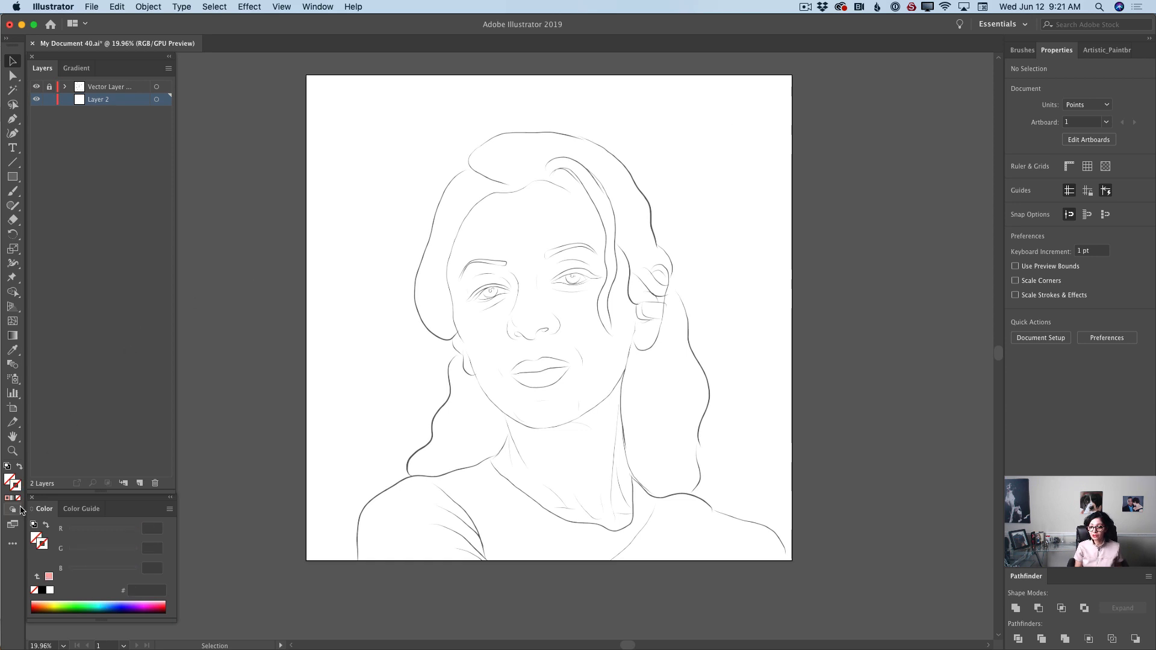
click(10, 480)
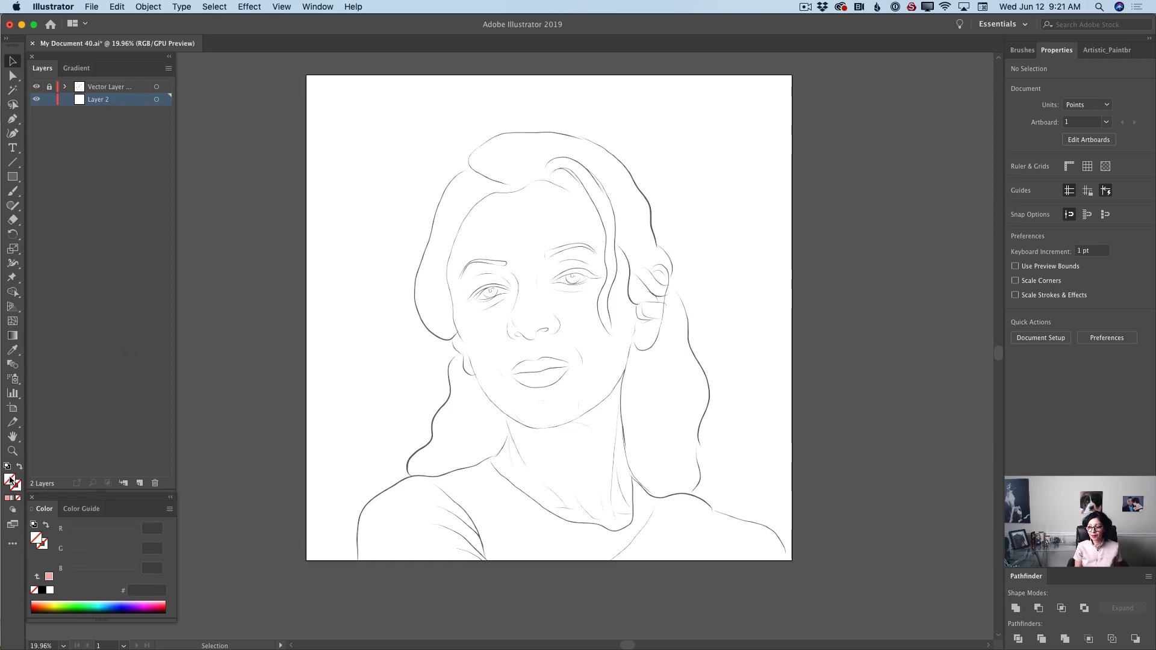
double_click(10, 480)
drag(315, 296, 319, 279)
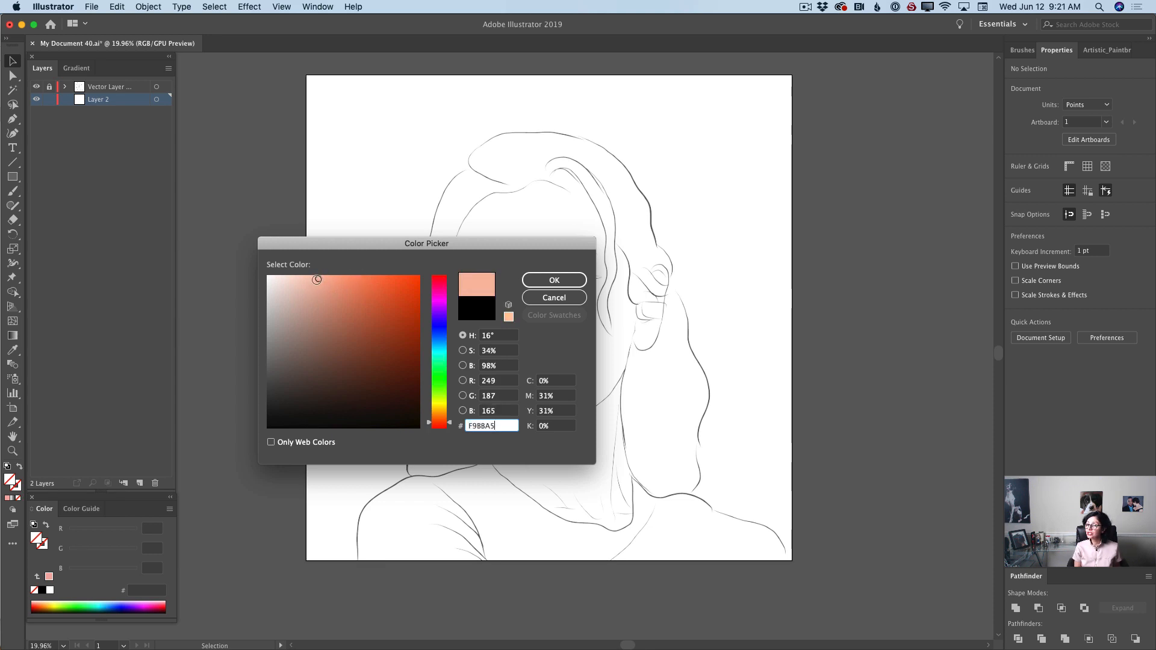
drag(449, 420, 448, 420)
click(533, 280)
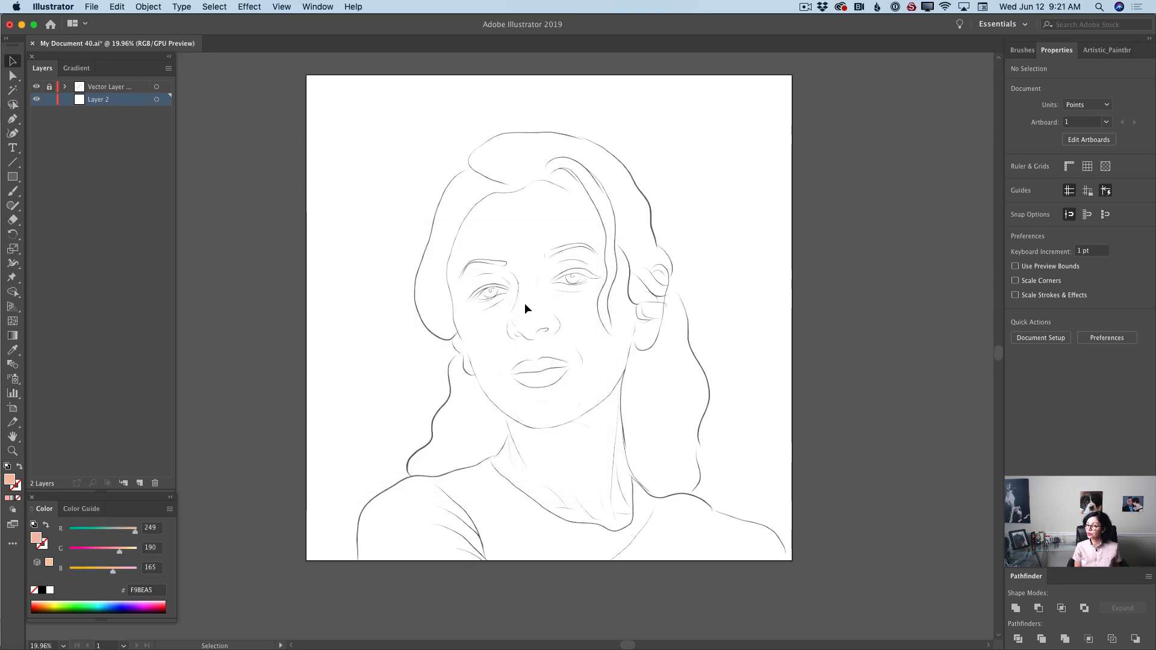
Start the skin shape with the Curvature tool, tracing from the hair parting along the forehead hairline and down the left temple.
click(12, 134)
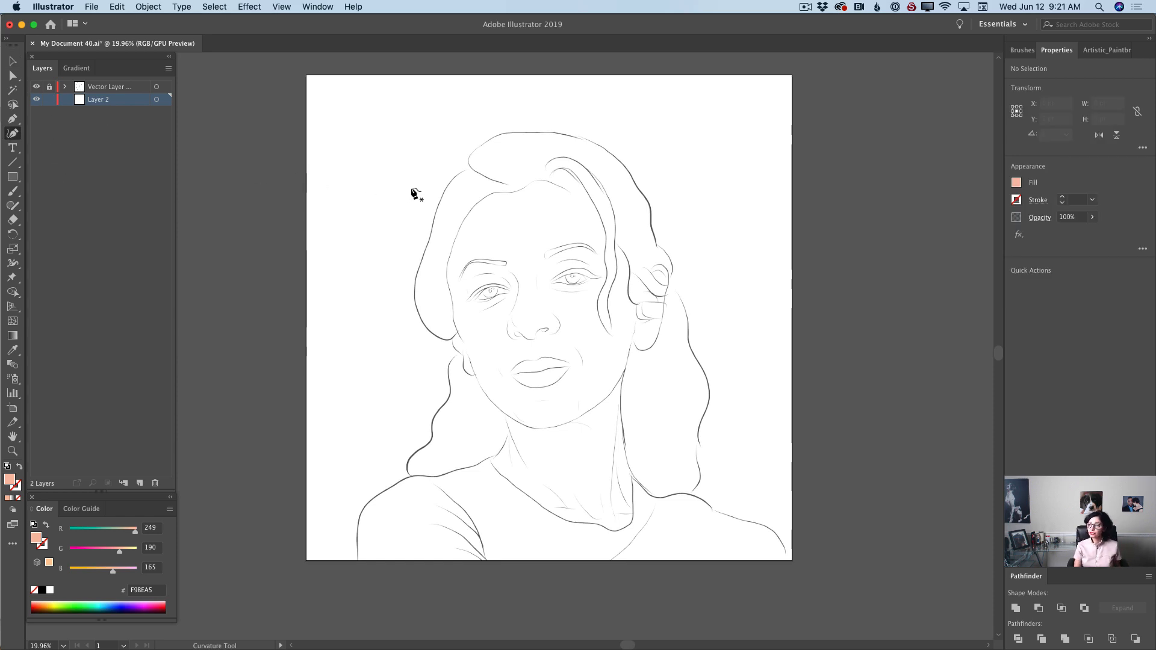
click(528, 182)
click(509, 192)
click(488, 197)
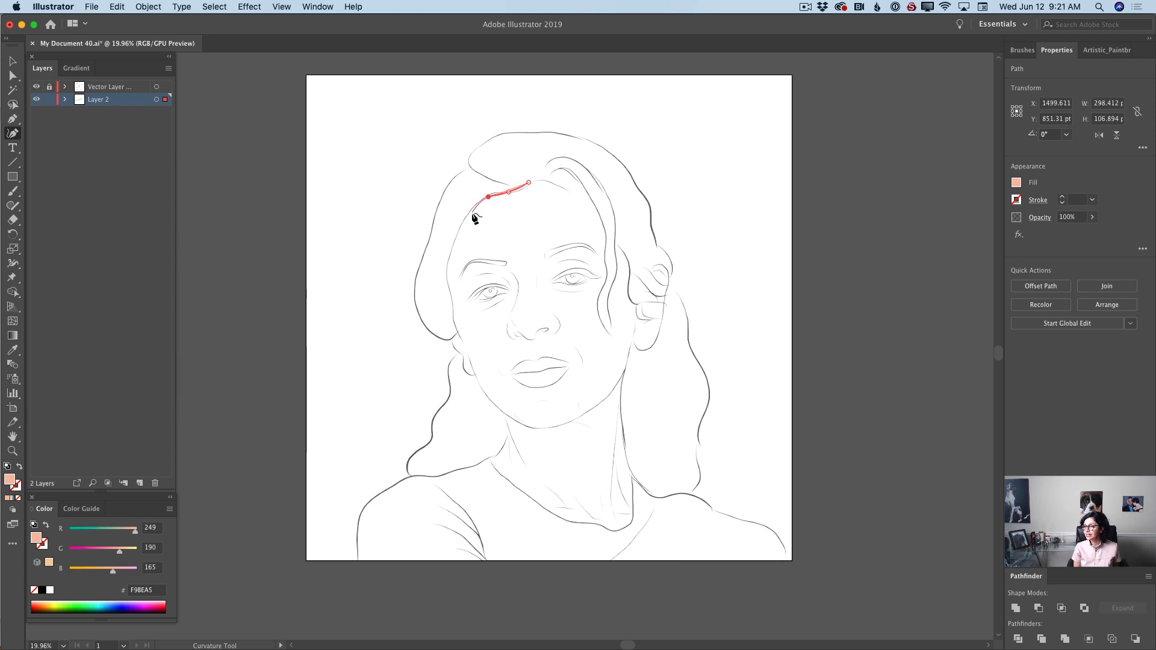
click(468, 216)
click(453, 244)
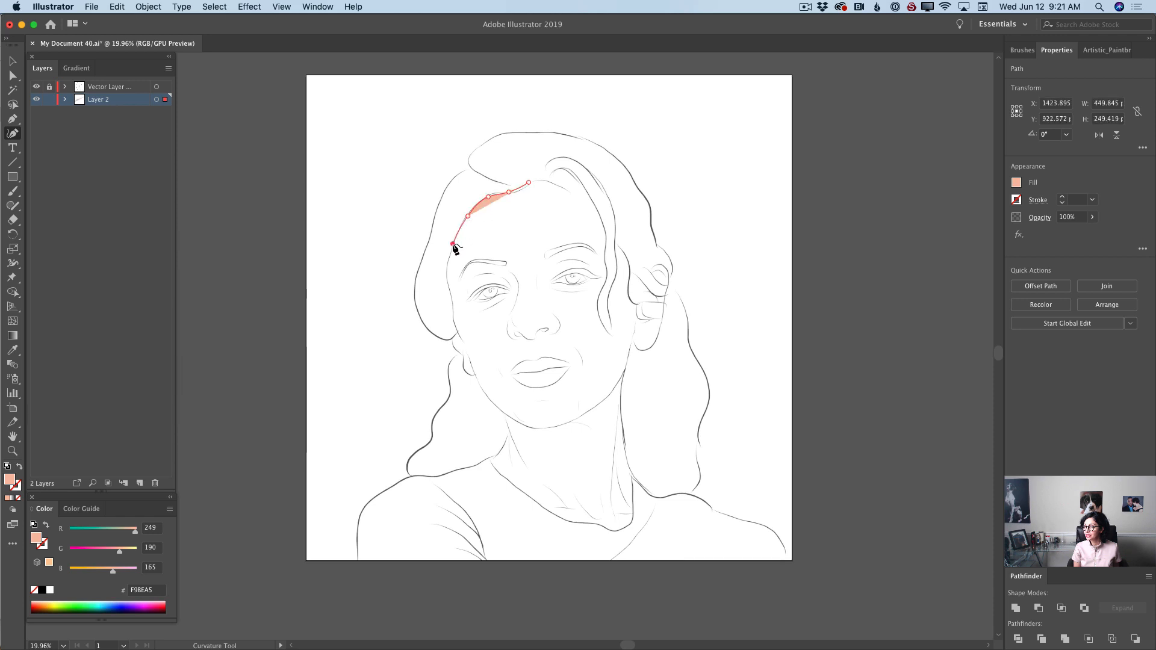
click(446, 265)
click(449, 290)
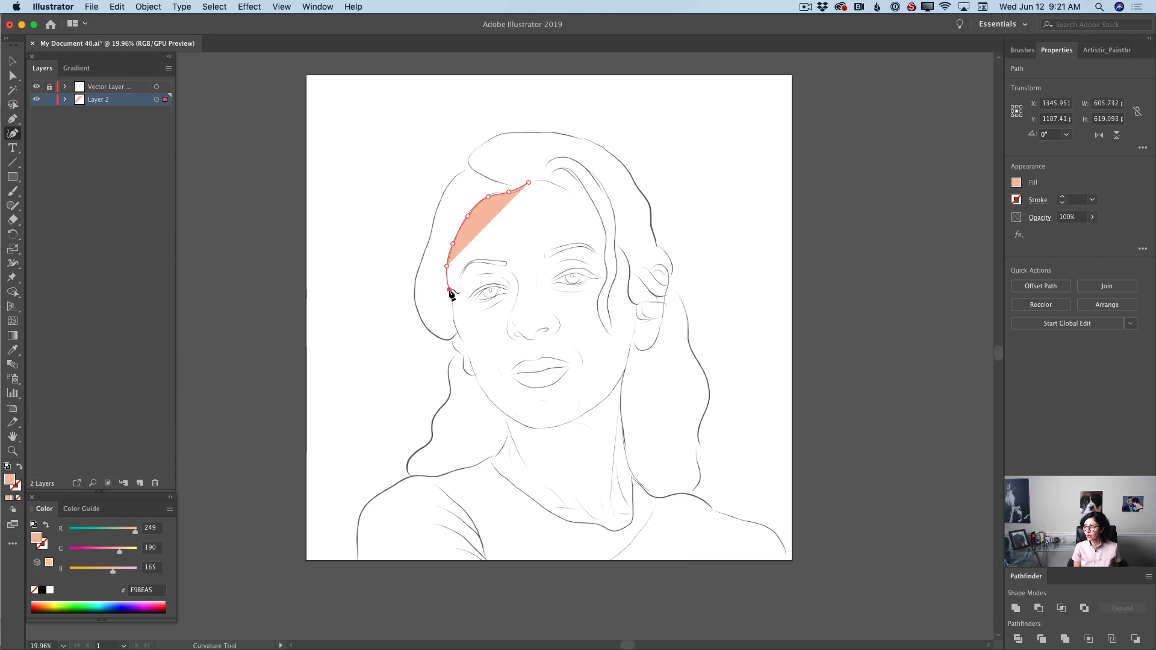
click(453, 309)
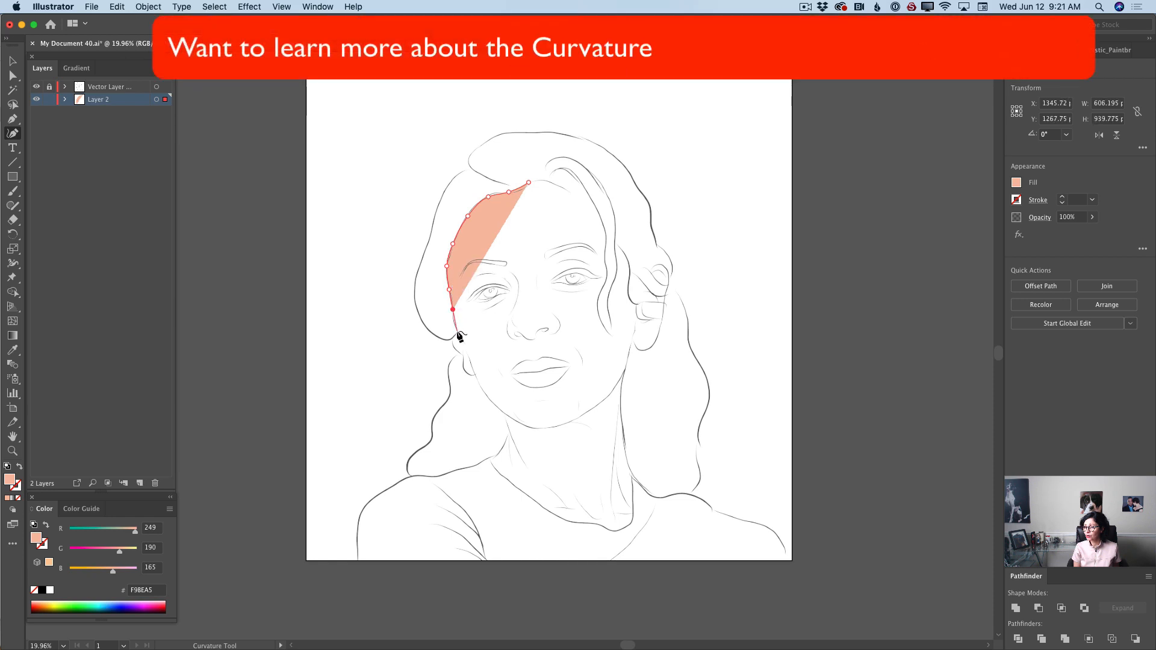
Continue the skin outline around the left earlobe and along the left jawline to where the neck begins.
click(457, 333)
click(452, 338)
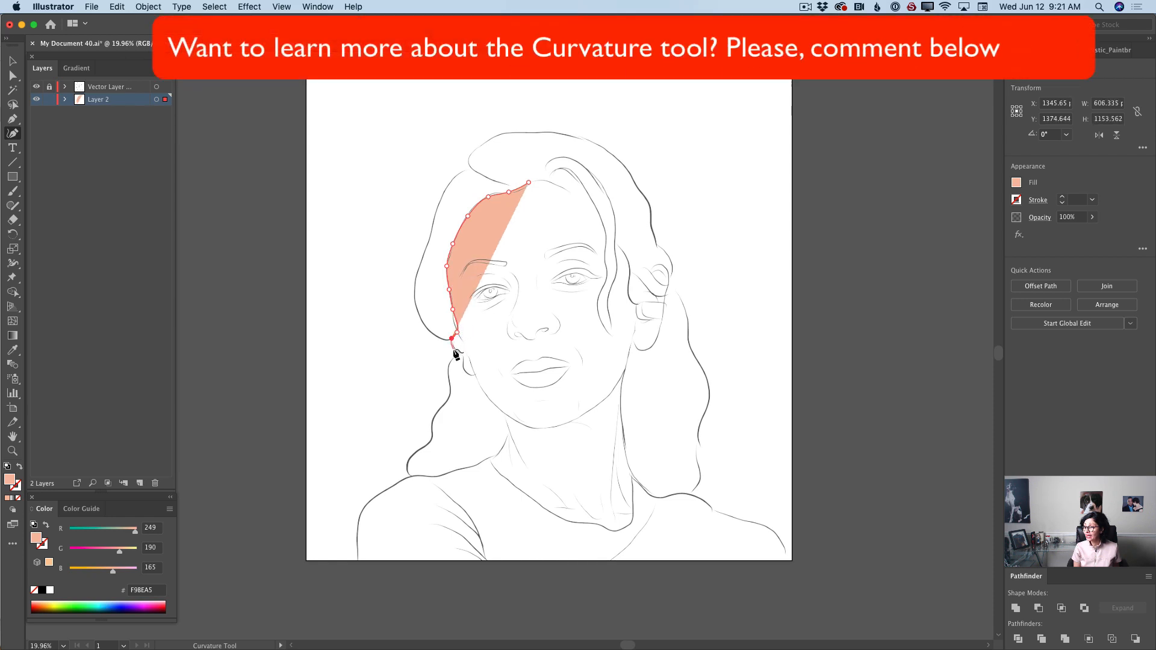
click(462, 355)
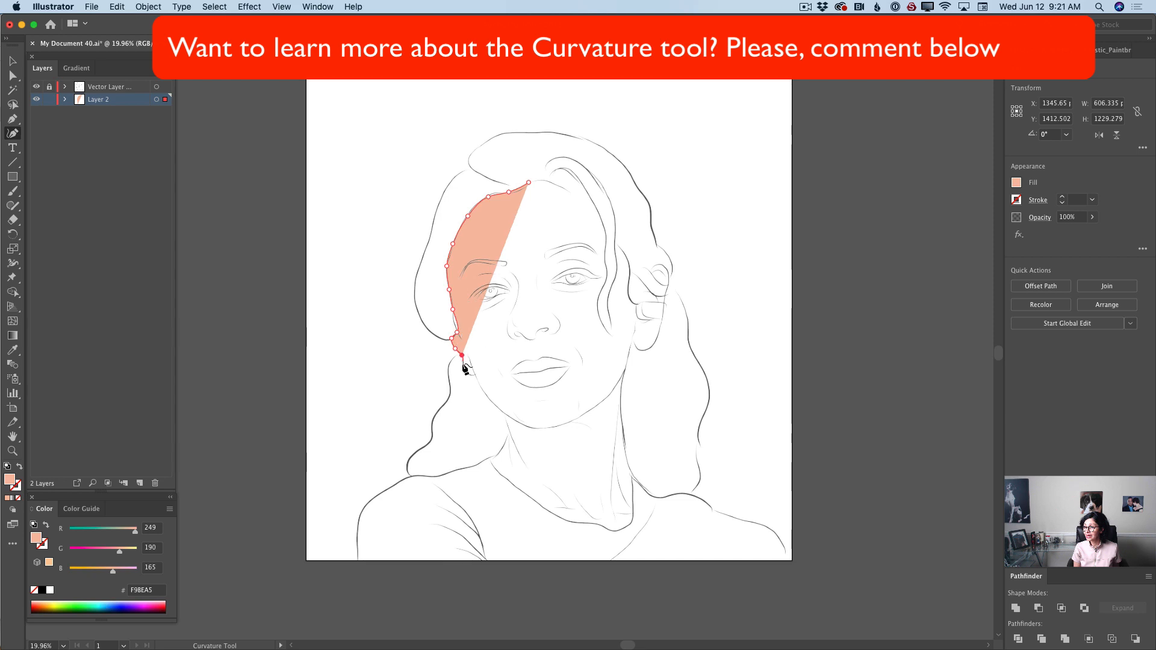
click(463, 367)
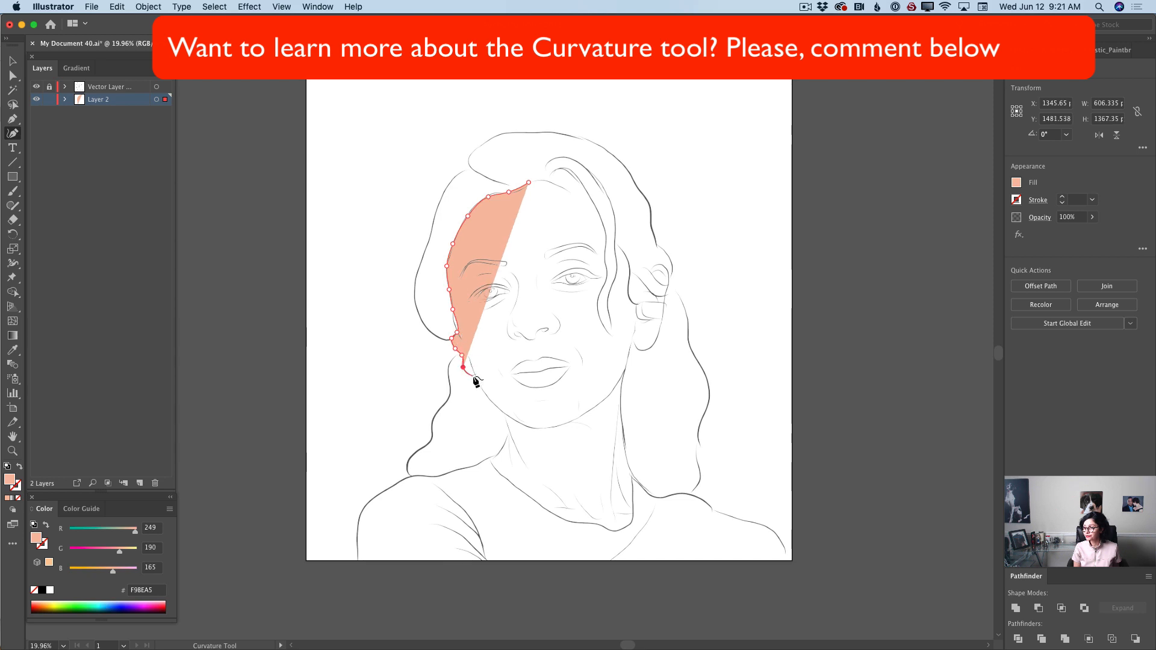
click(474, 377)
click(479, 388)
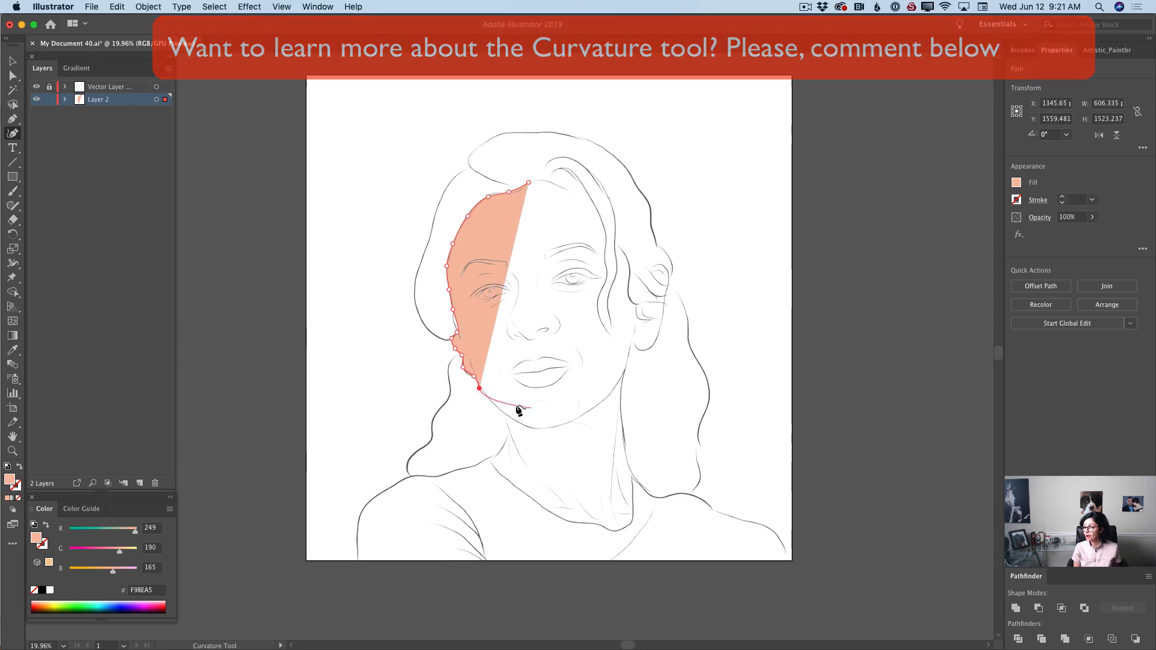
click(485, 393)
click(493, 405)
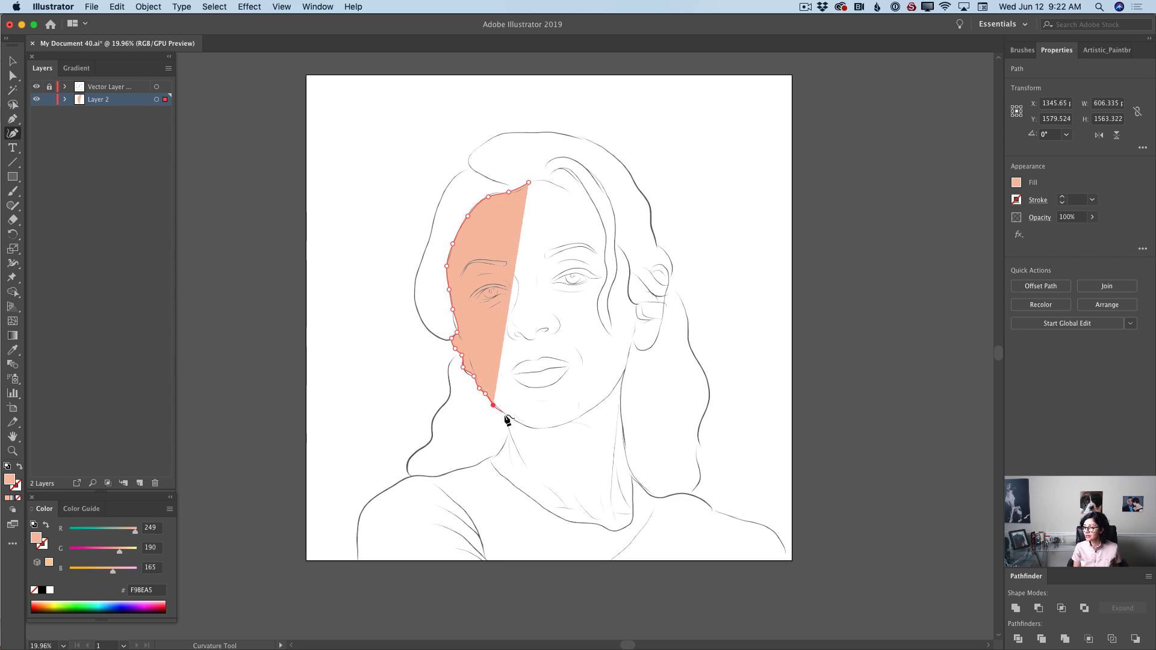
click(504, 414)
Trace the skin outline down the left side of the neck and along the shirt's neckline to its right end.
click(509, 430)
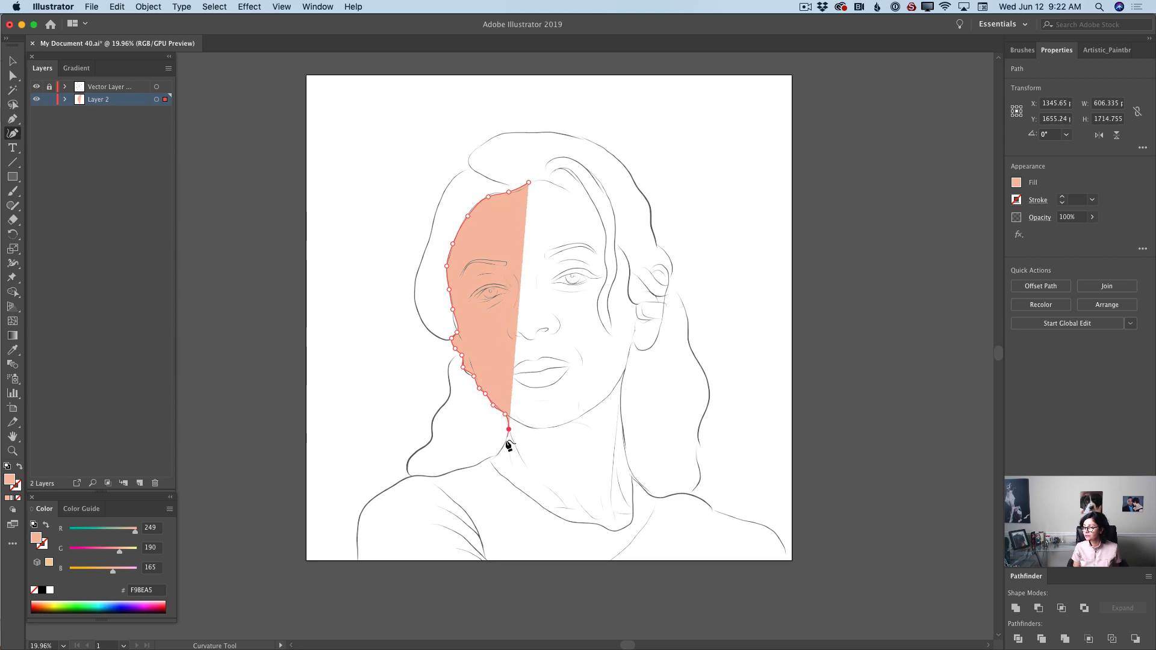
click(501, 445)
click(490, 456)
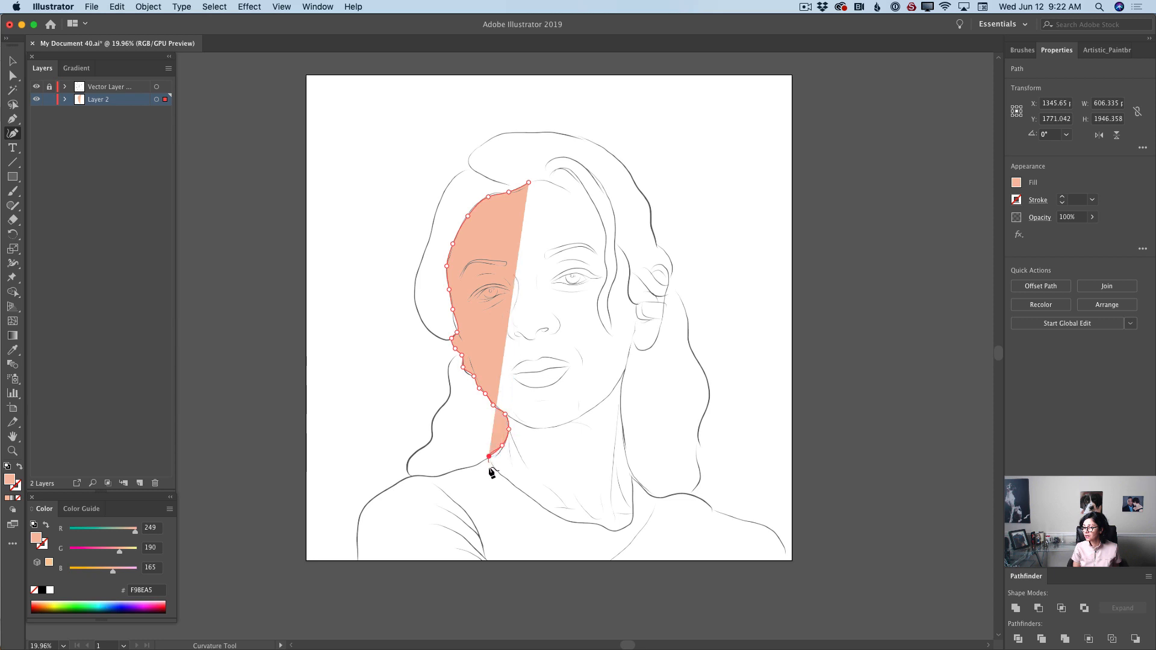
click(495, 467)
click(523, 490)
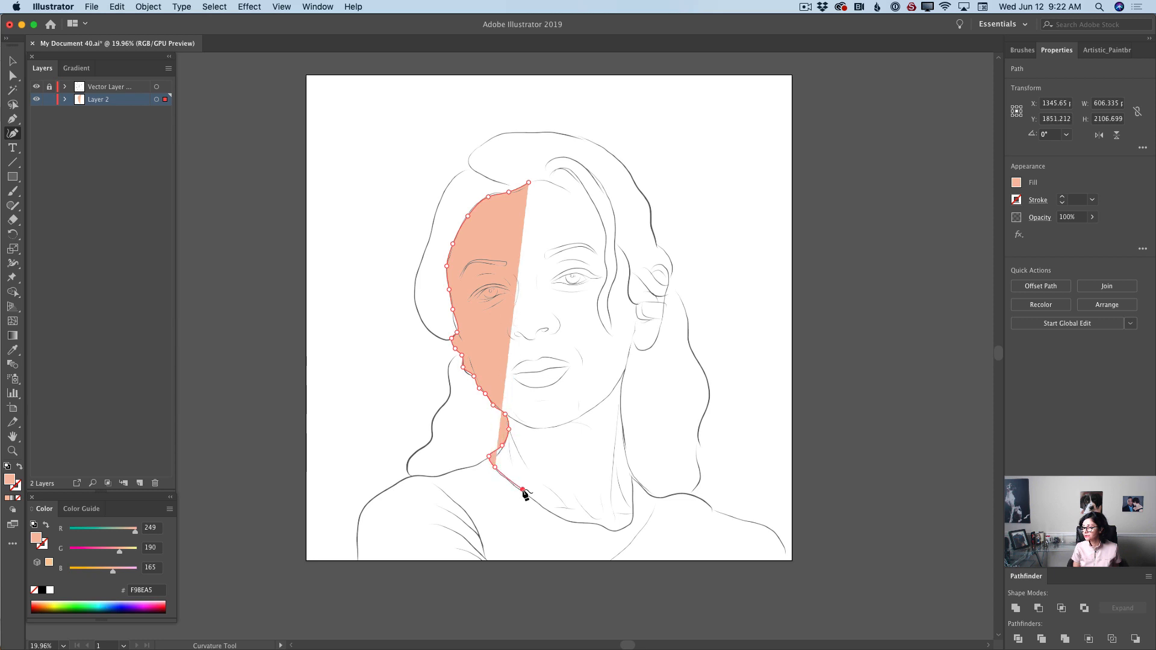
click(560, 515)
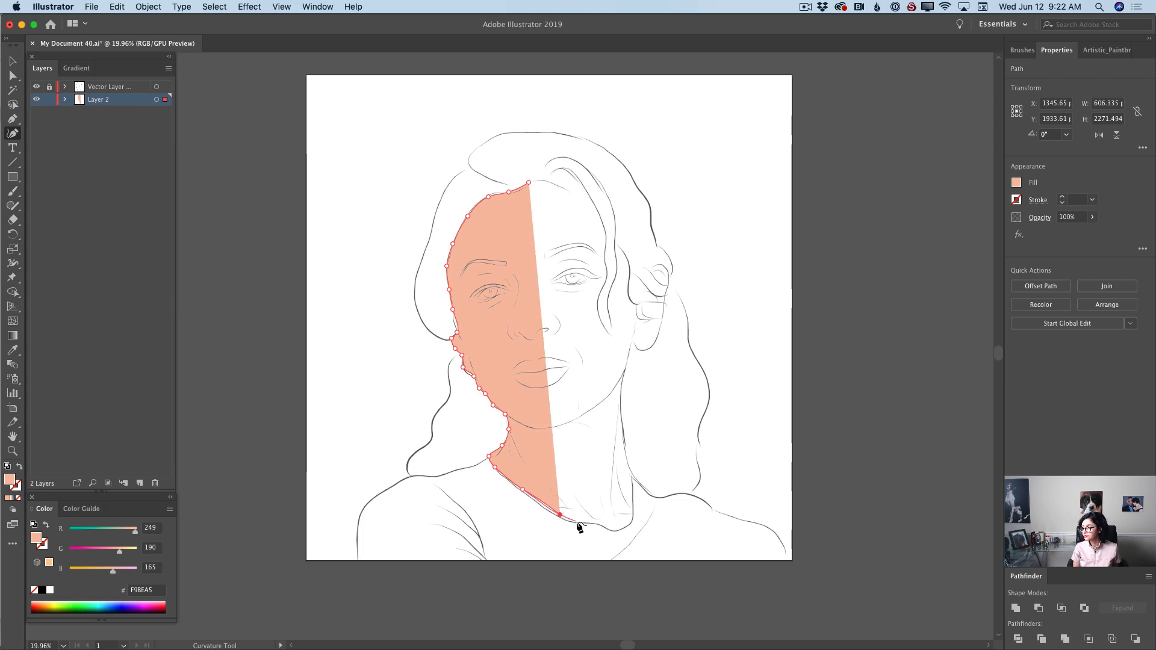
click(584, 522)
click(603, 527)
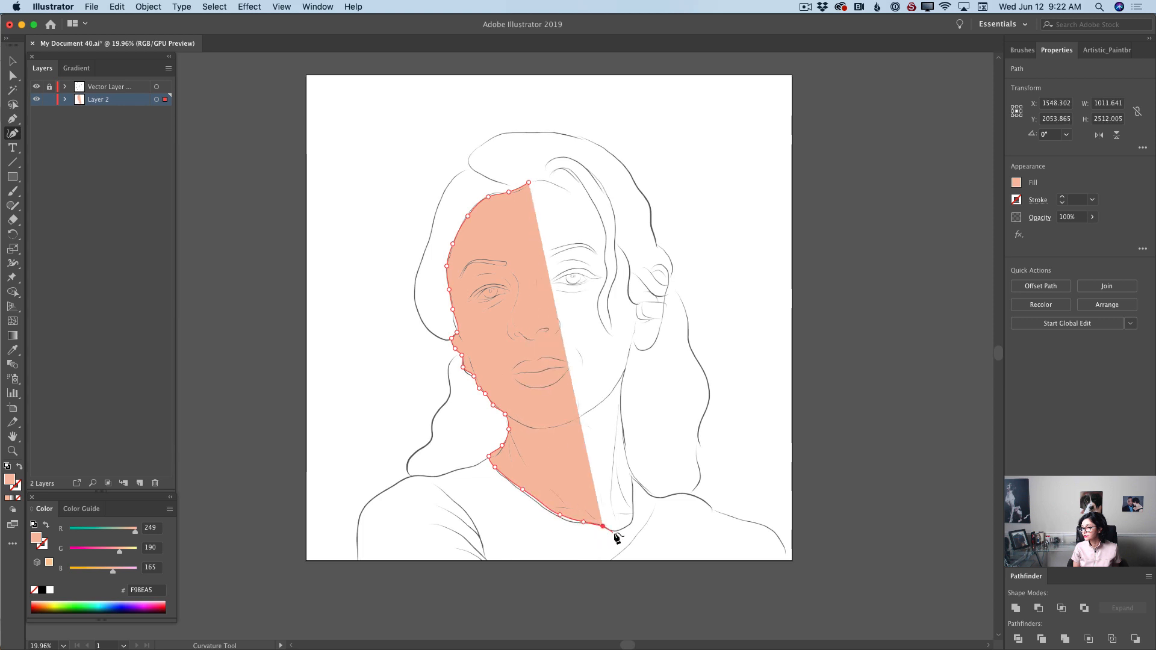
click(617, 532)
click(630, 522)
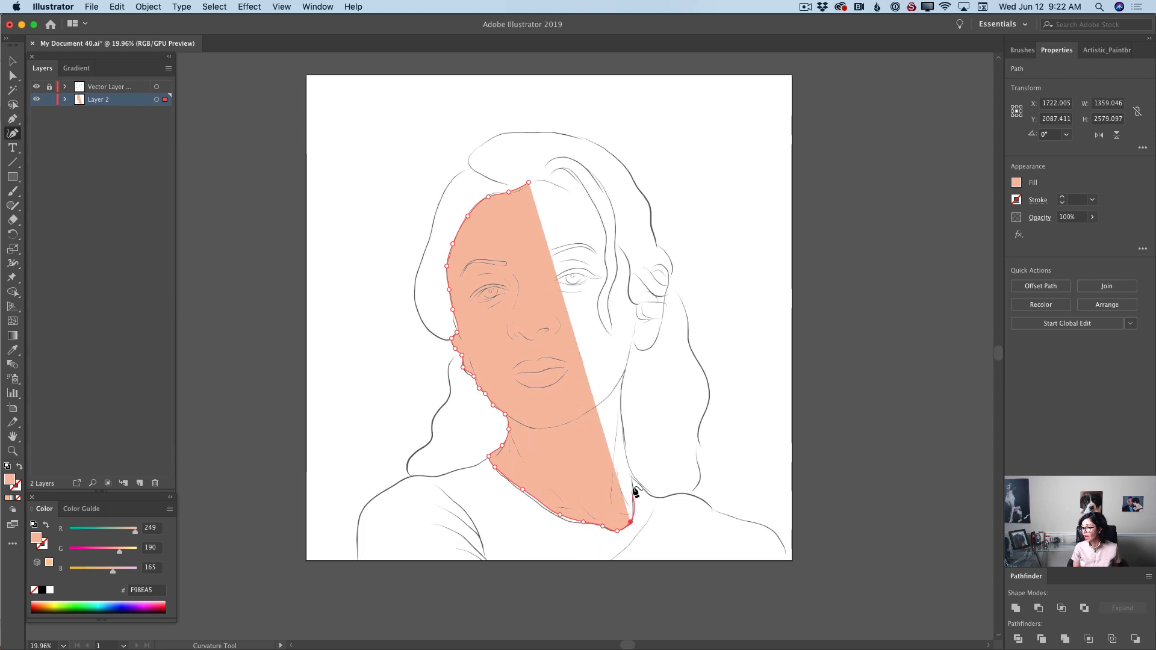
Extend the skin outline up the right side of the neck to the base of the right earlobe.
click(631, 477)
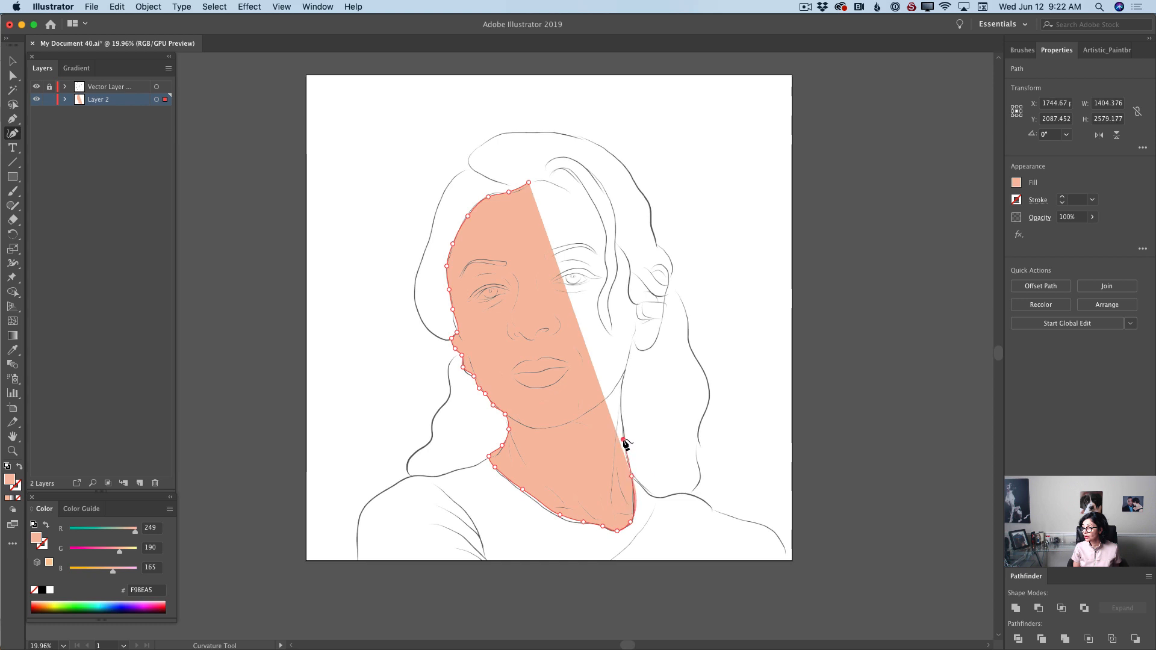
click(623, 440)
click(620, 400)
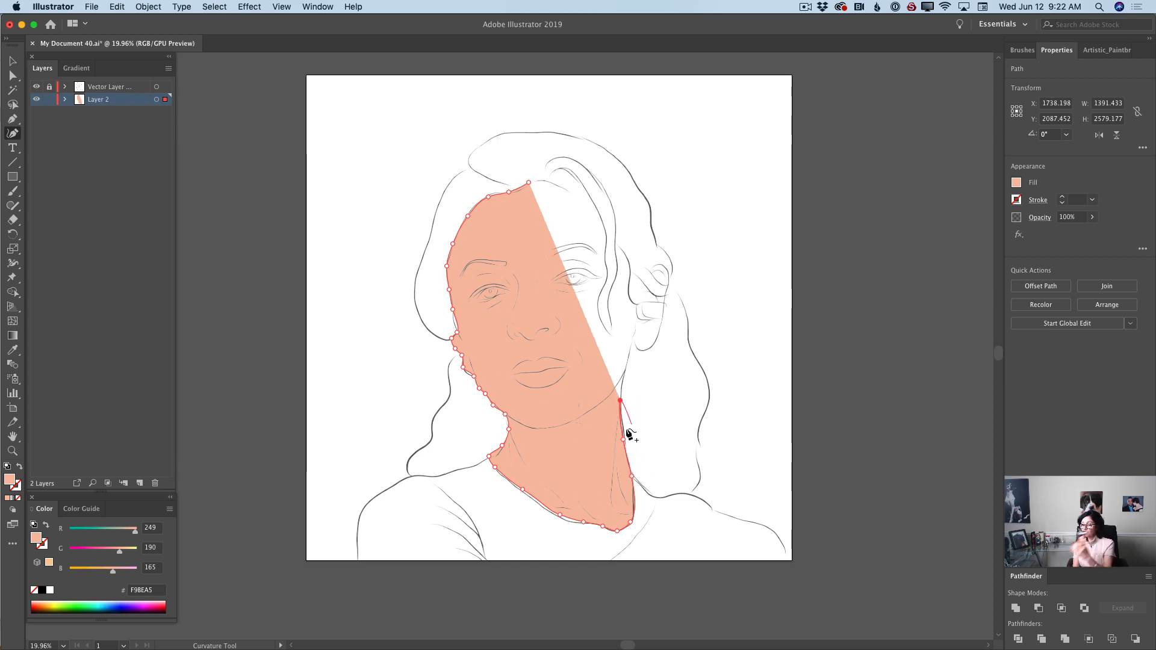
click(627, 367)
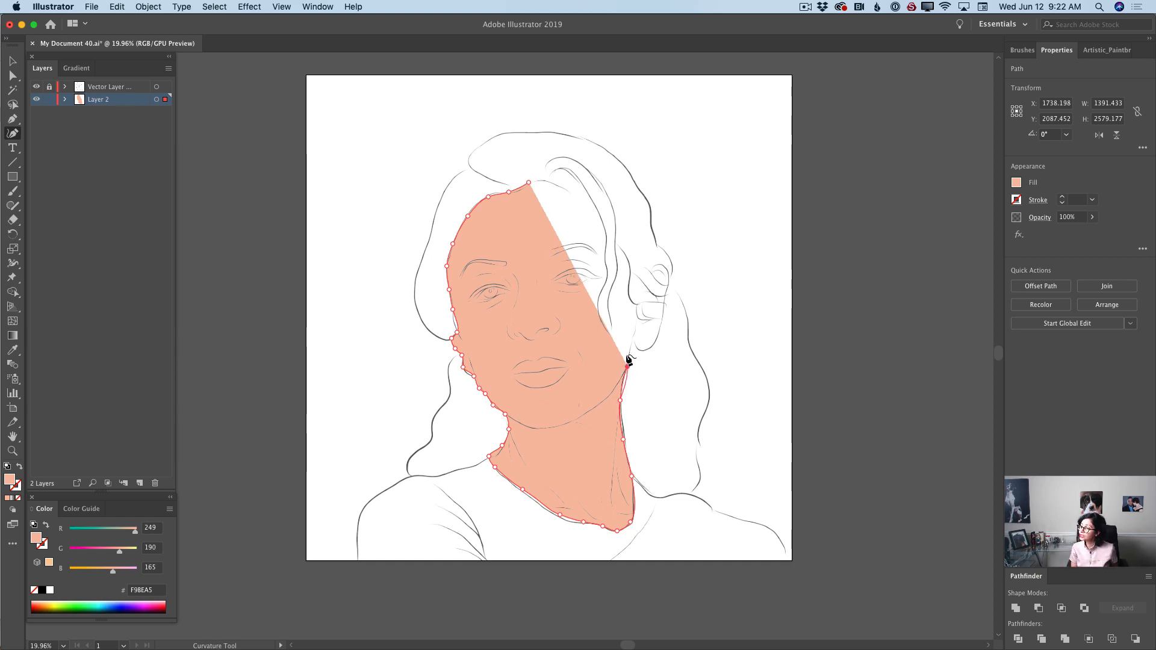
click(633, 341)
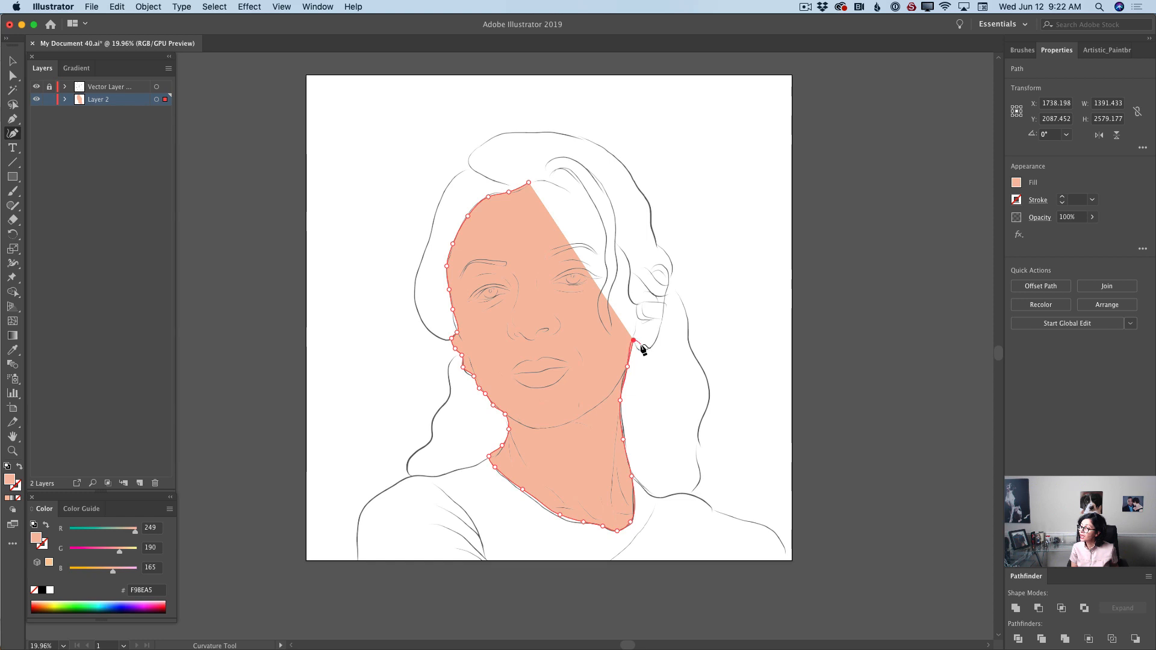
Trace the skin outline around the right ear, from the lobe up the outer edge and back down its inner side.
click(639, 347)
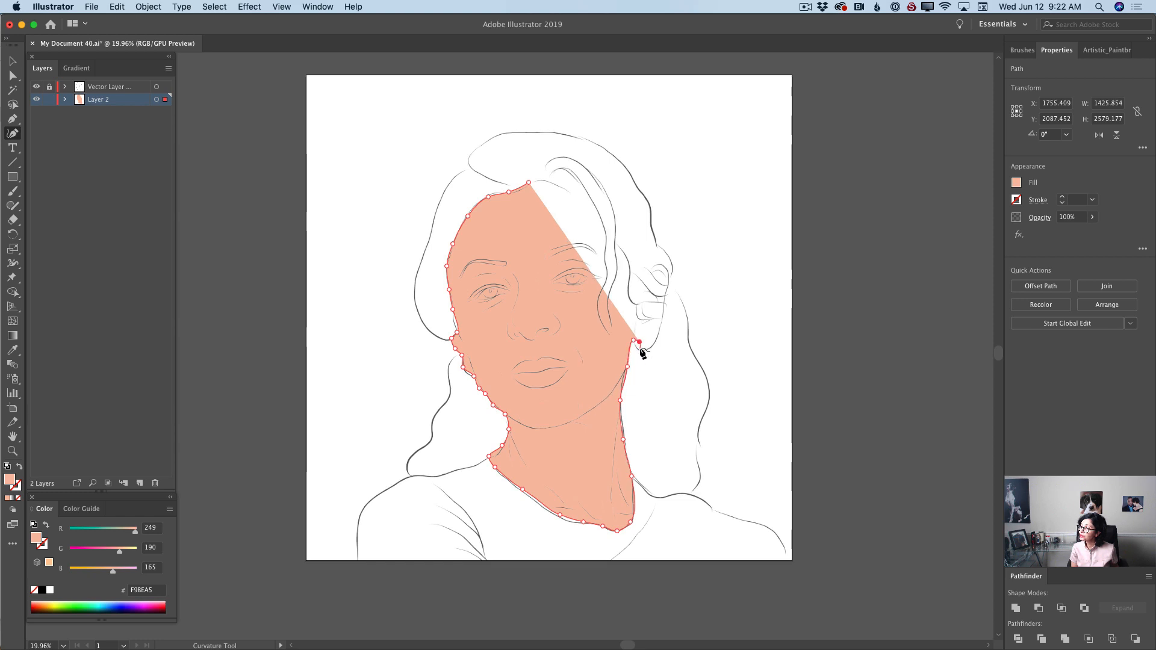
click(652, 348)
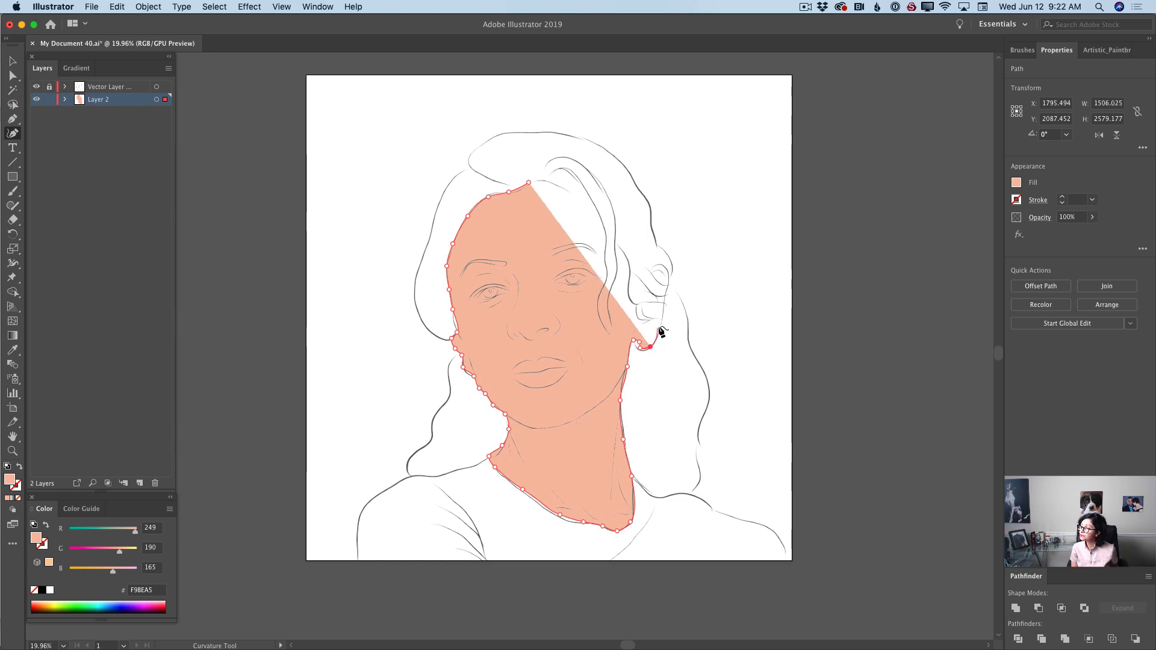
click(660, 325)
click(666, 291)
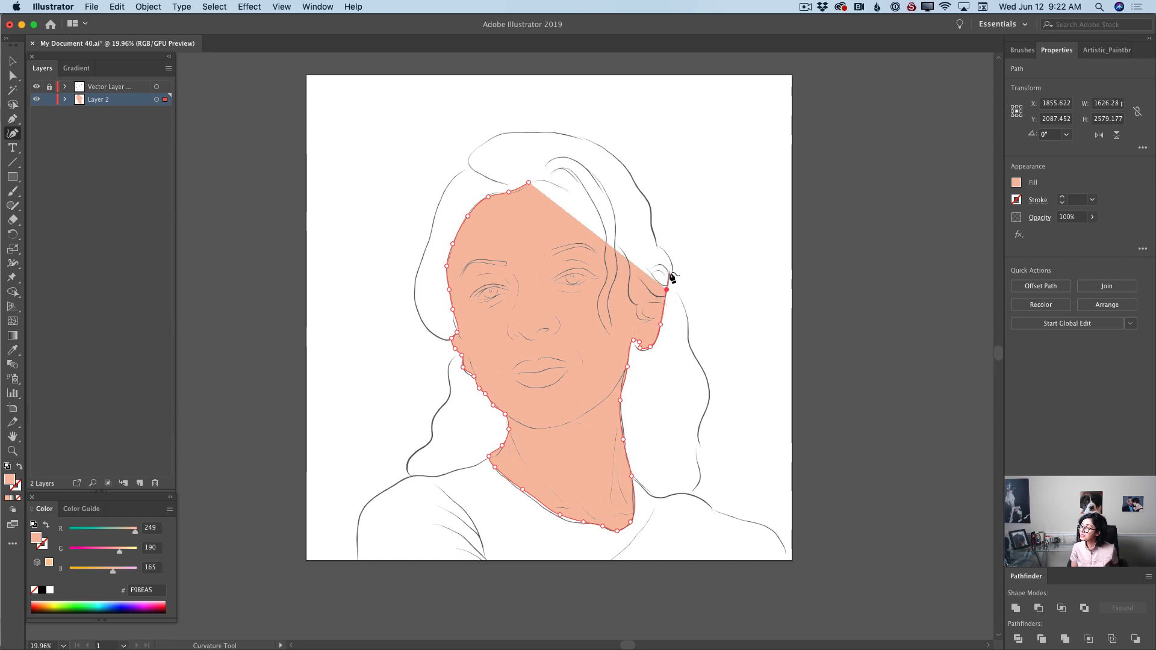
click(669, 272)
click(664, 267)
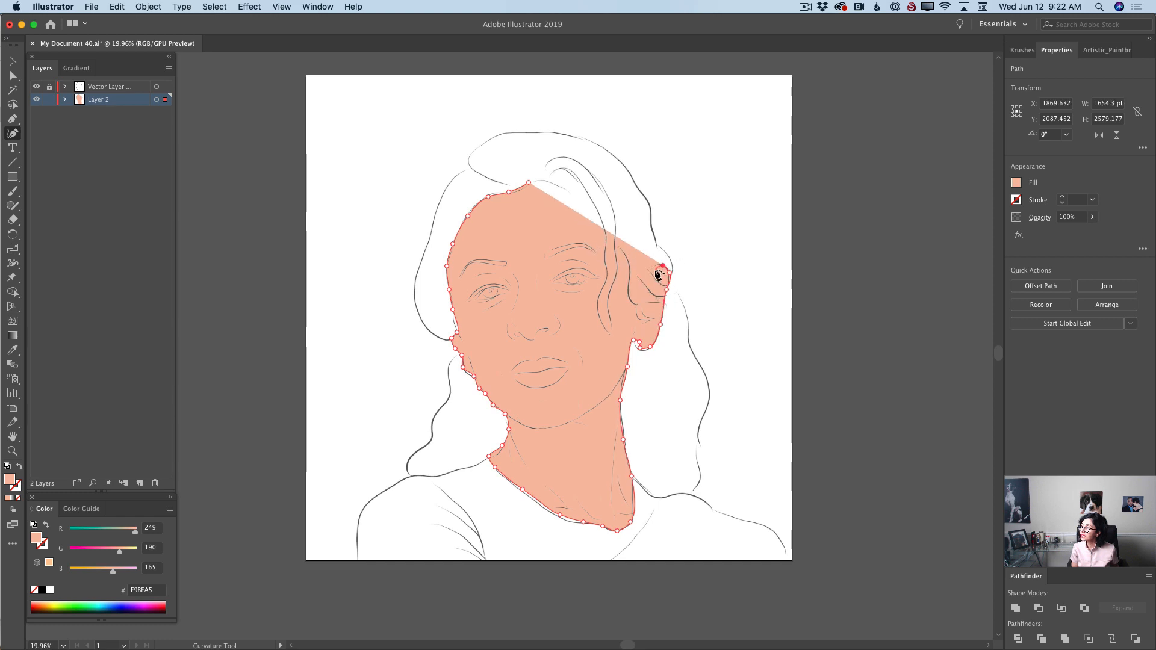
click(645, 274)
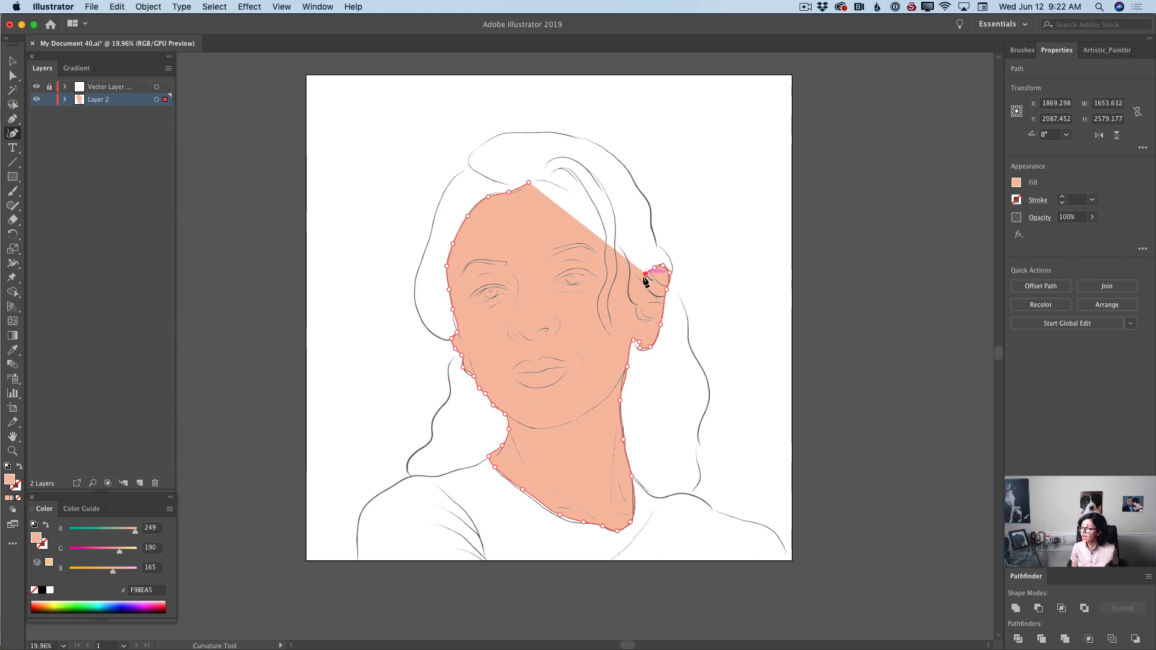
click(638, 290)
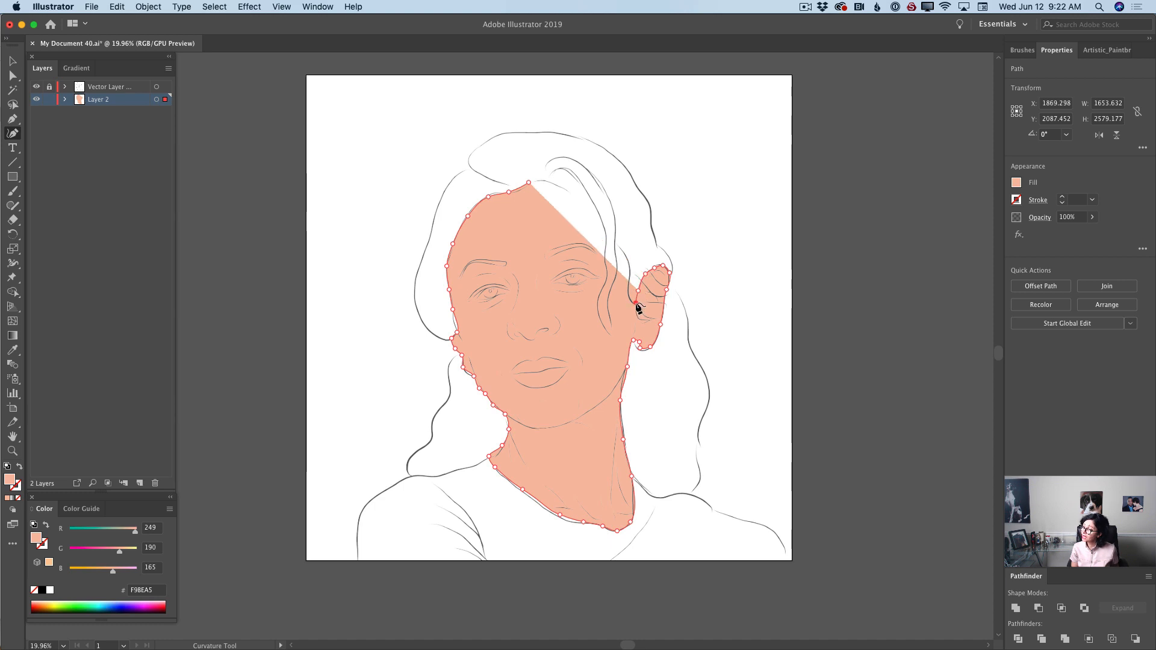
Follow the right hairline up over the forehead and close the skin shape at its starting point by the hair parting.
click(631, 273)
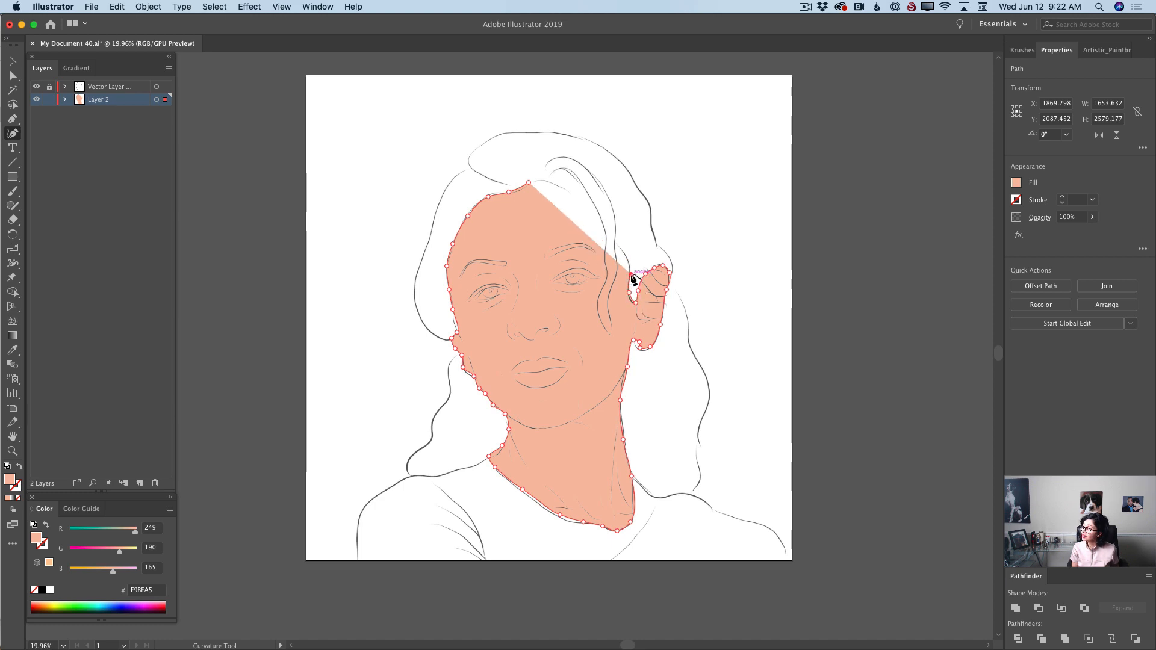
click(613, 237)
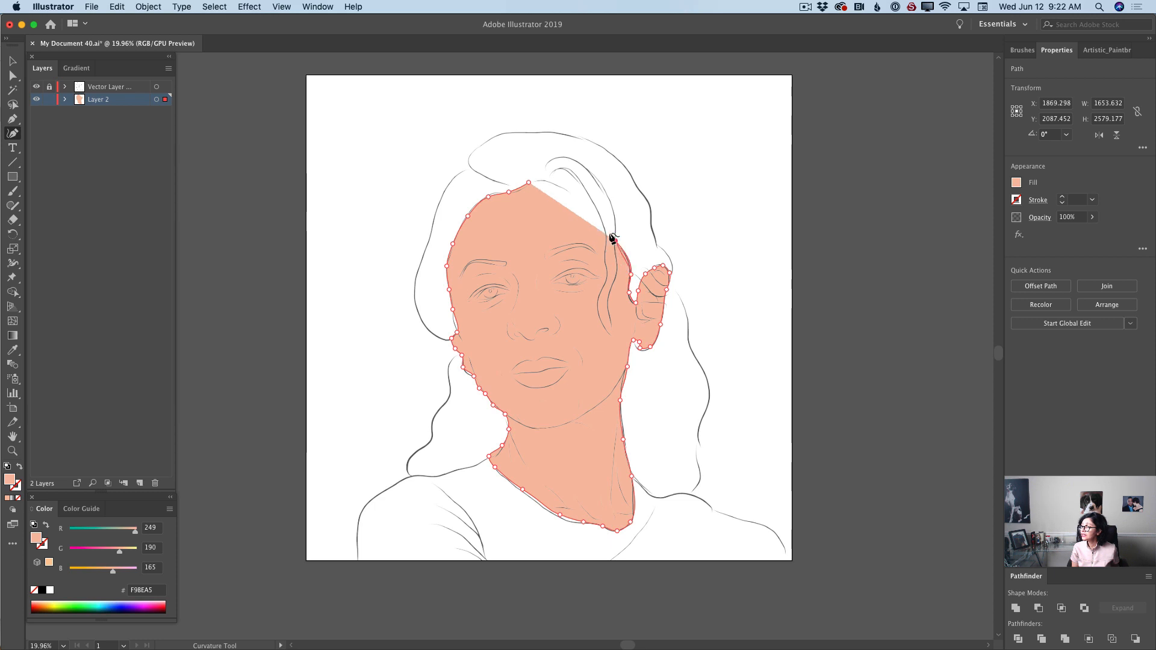
click(592, 211)
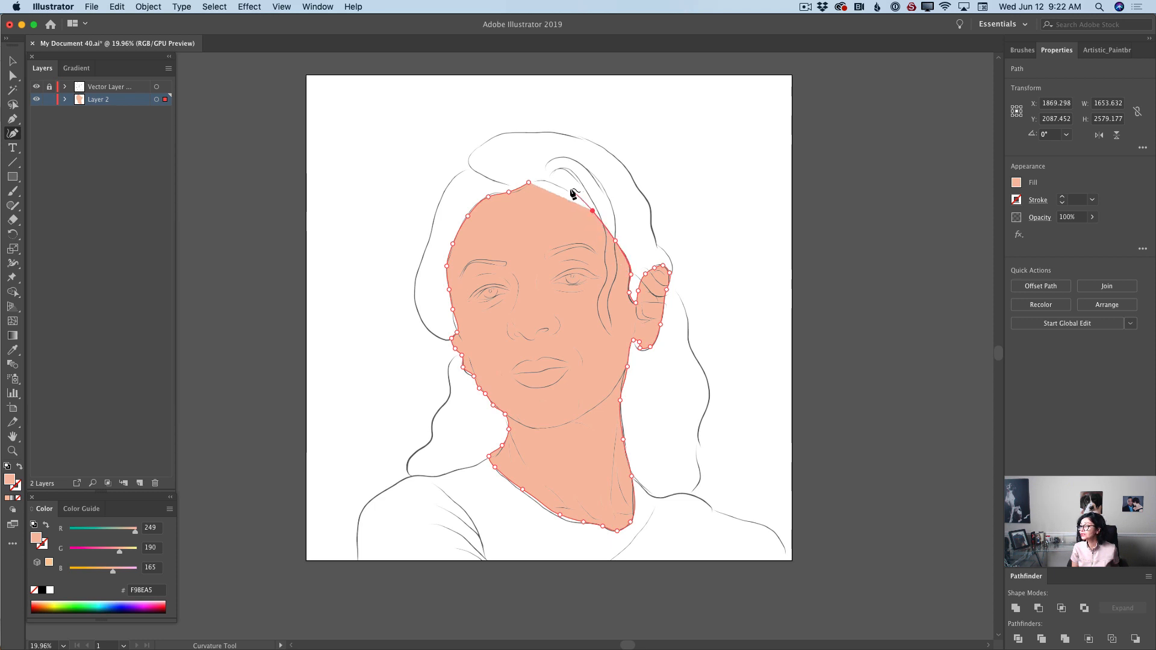
click(568, 188)
click(541, 181)
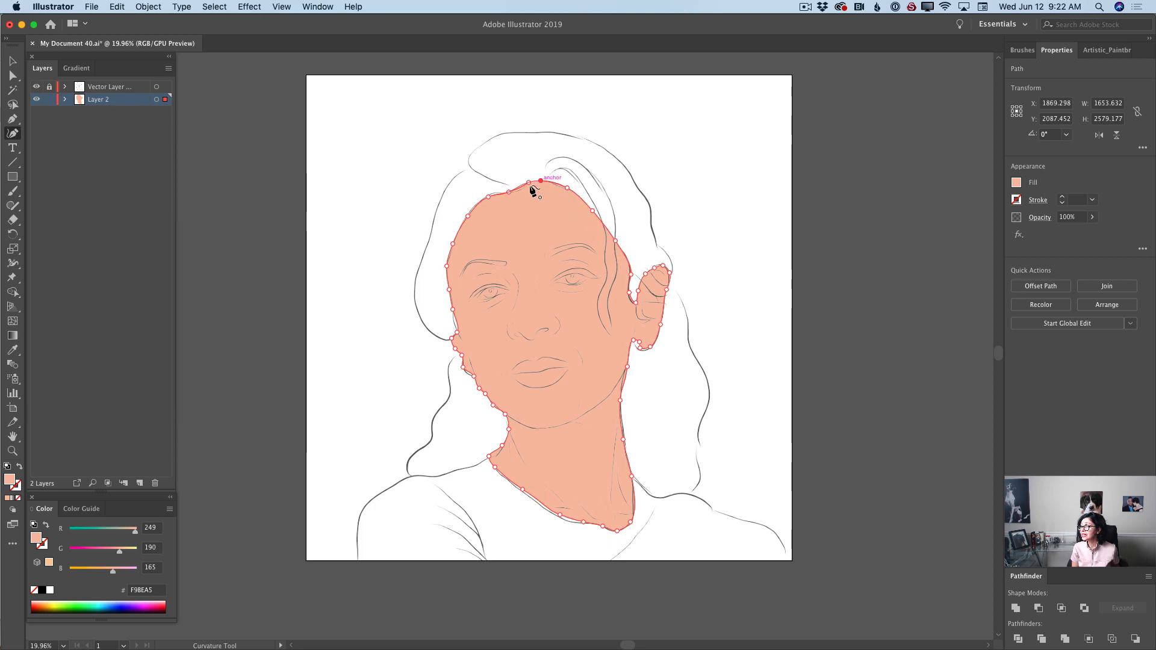
click(529, 182)
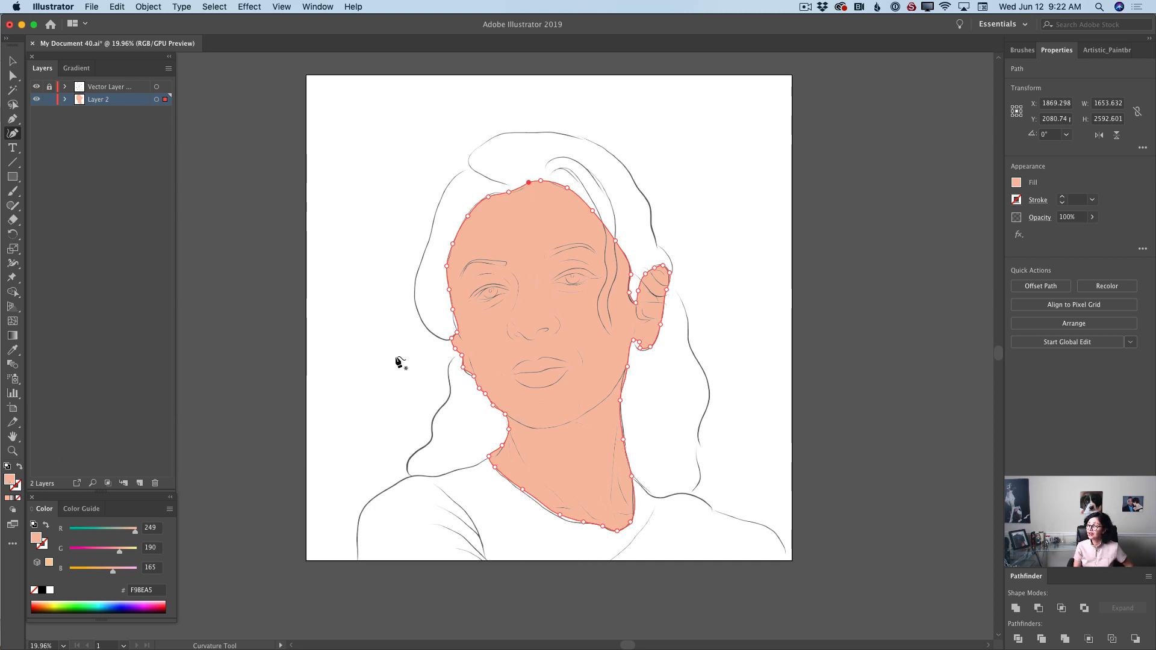
Try the lighter peach tones F9D3C5 and F4CCBA as the skin shape's fill colour.
double_click(10, 480)
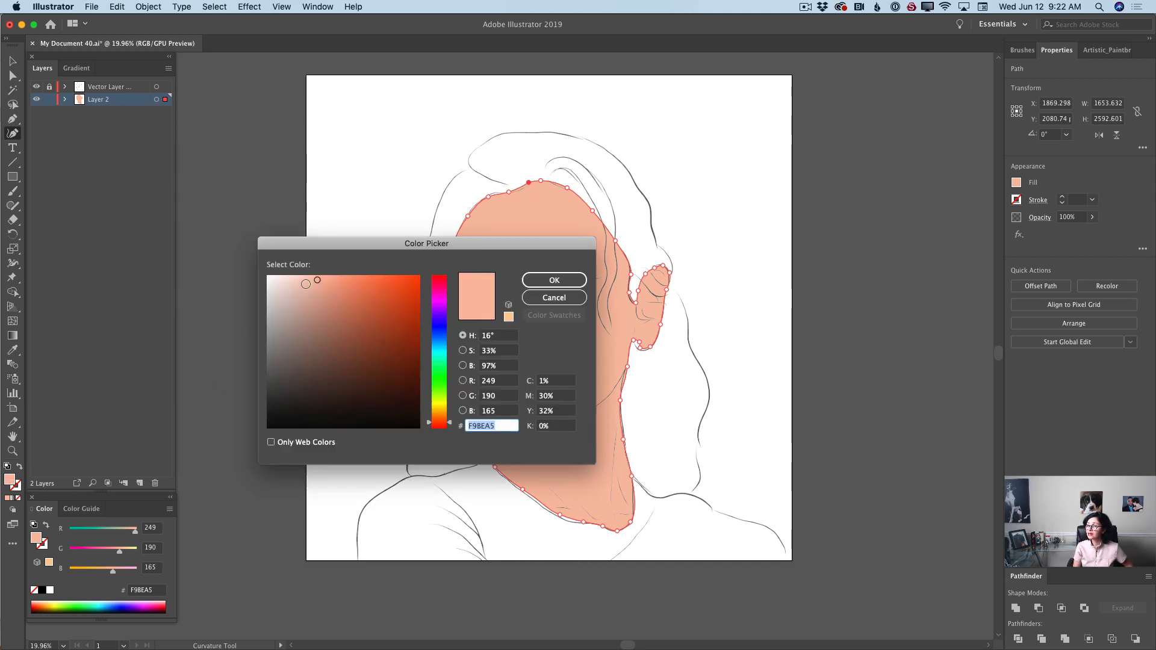
drag(305, 283, 298, 279)
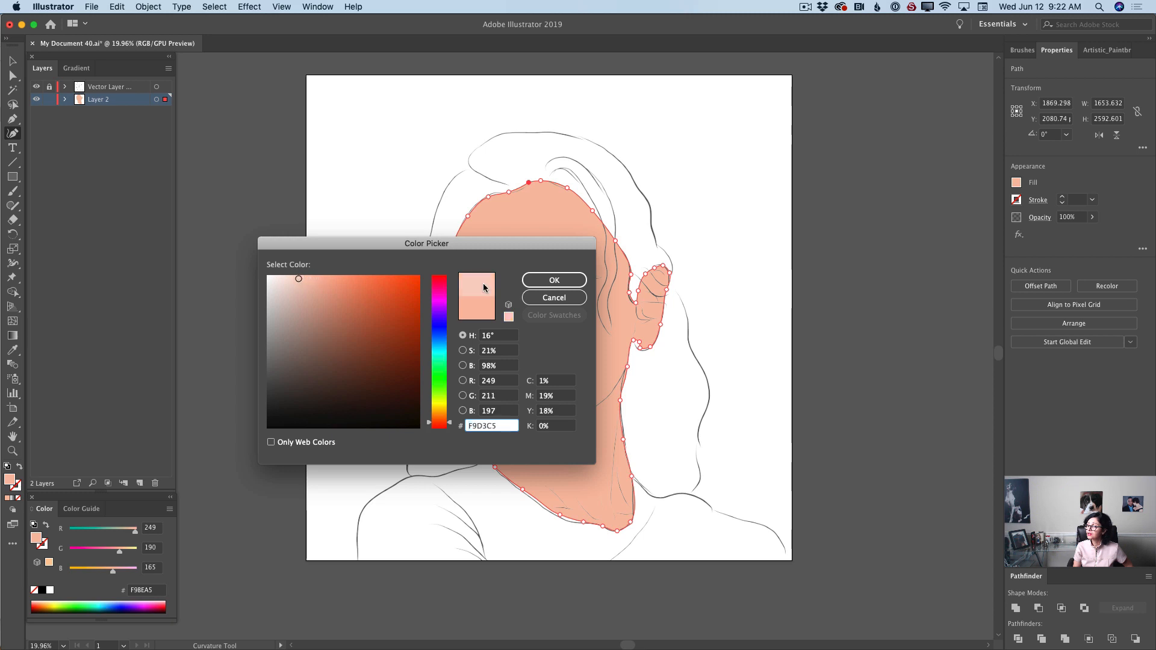
click(554, 280)
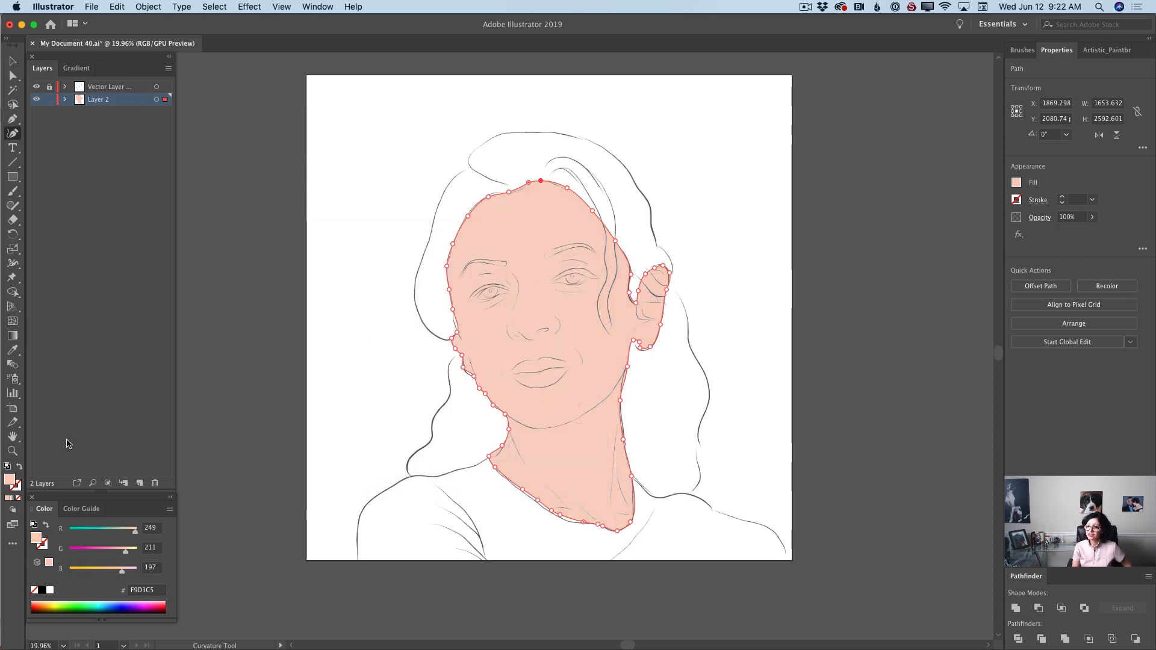
double_click(9, 481)
drag(298, 281, 305, 281)
drag(453, 424, 451, 420)
click(525, 285)
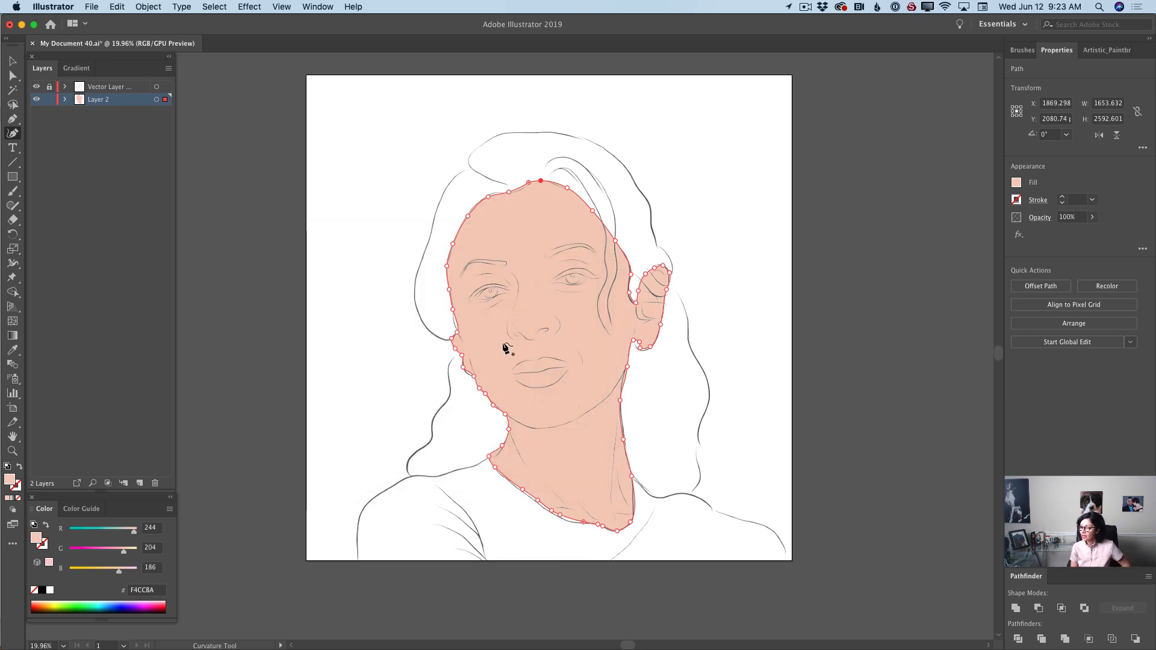
Refine the skin outline's anchor points around the right earlobe, the jaw just below it and the left earlobe to follow the line art.
click(643, 342)
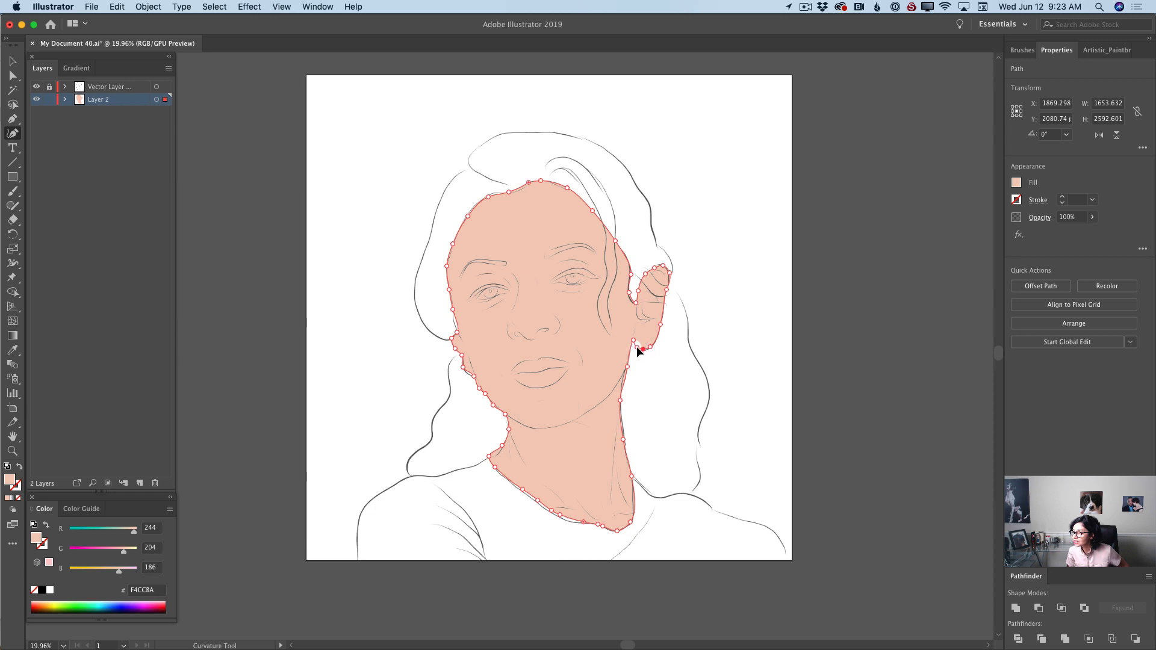
click(637, 347)
click(623, 365)
drag(625, 365, 628, 363)
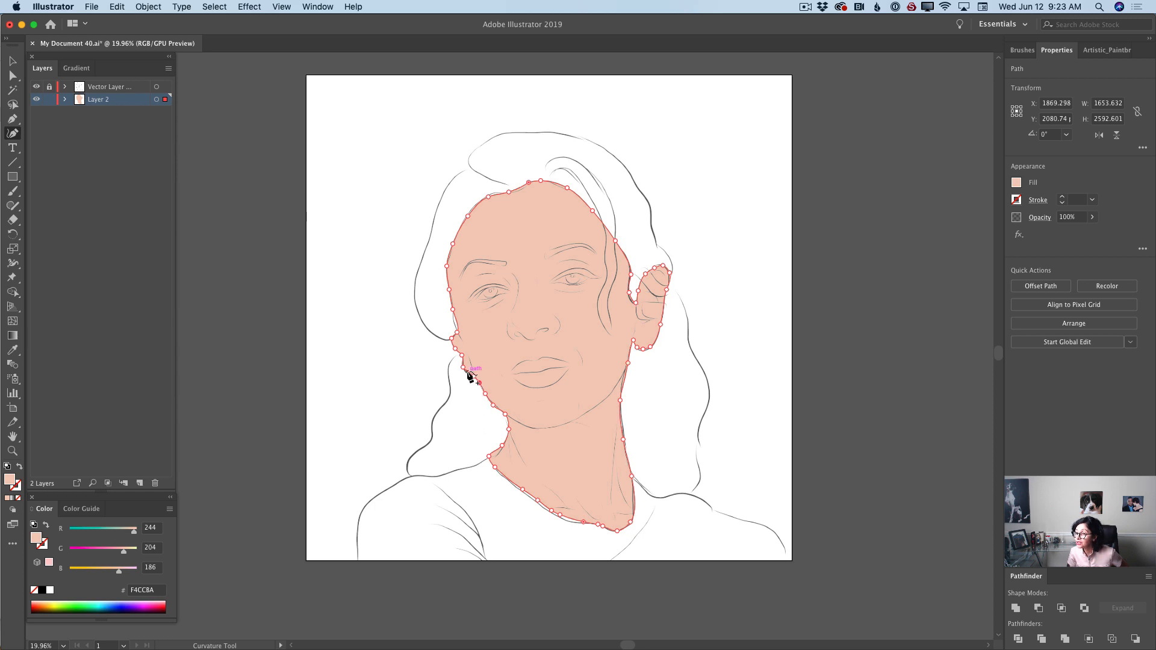
click(468, 371)
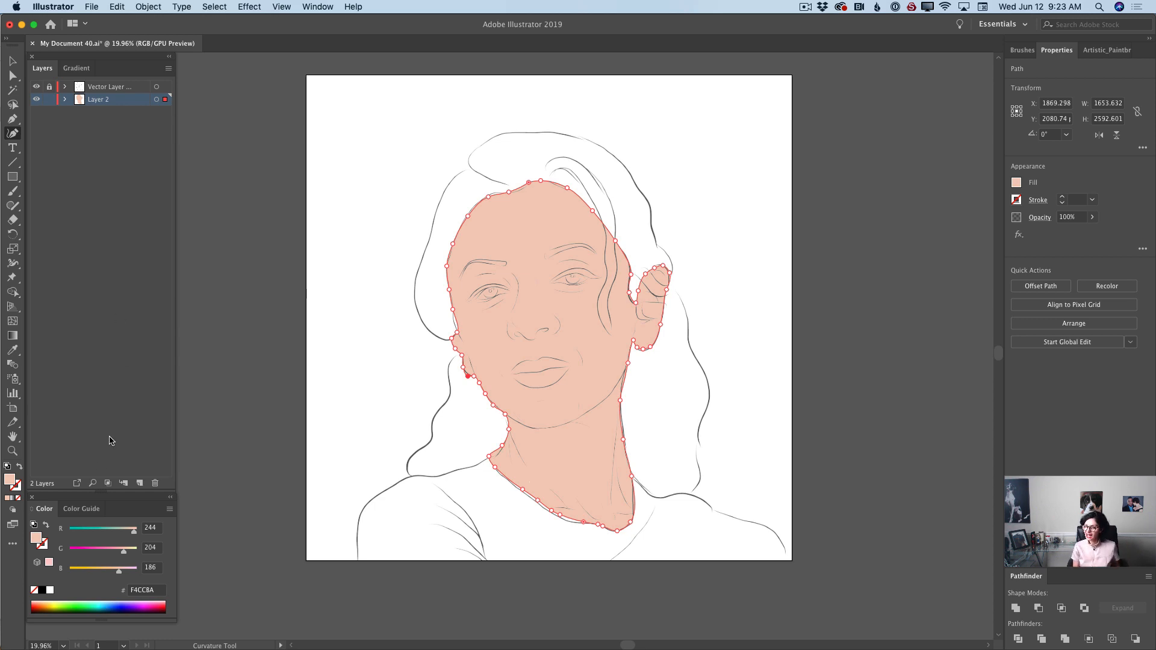
Try the pinker tone FCD0C5 and the yellower tone F7DAC4 as the skin shape's fill colour.
double_click(37, 539)
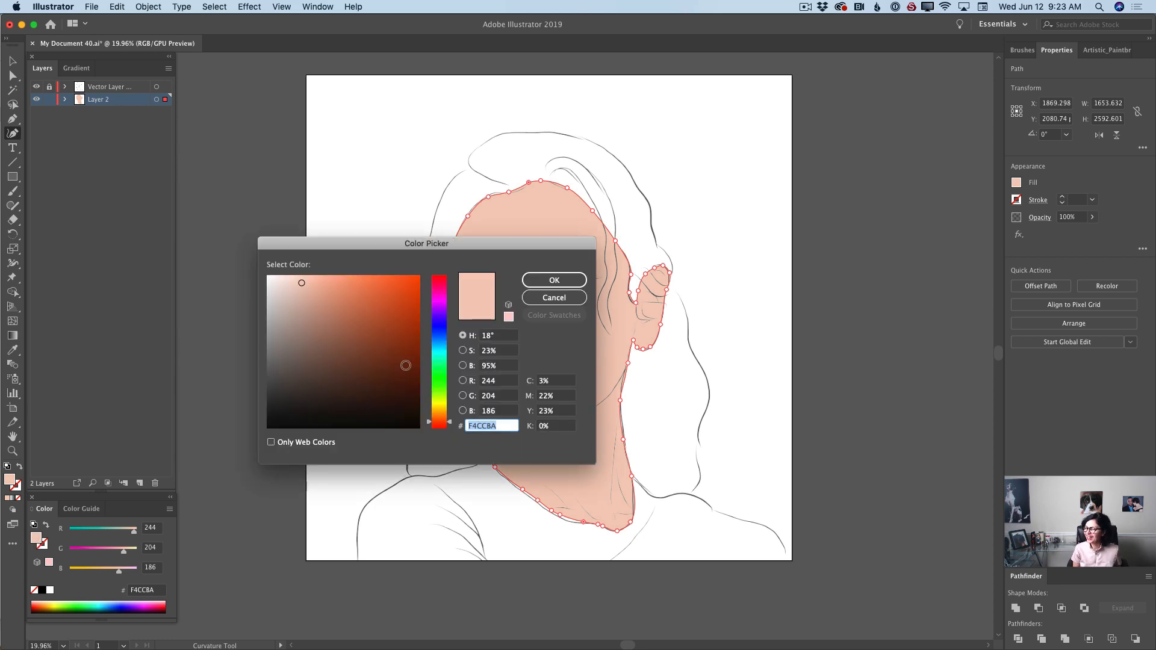
drag(453, 430, 448, 425)
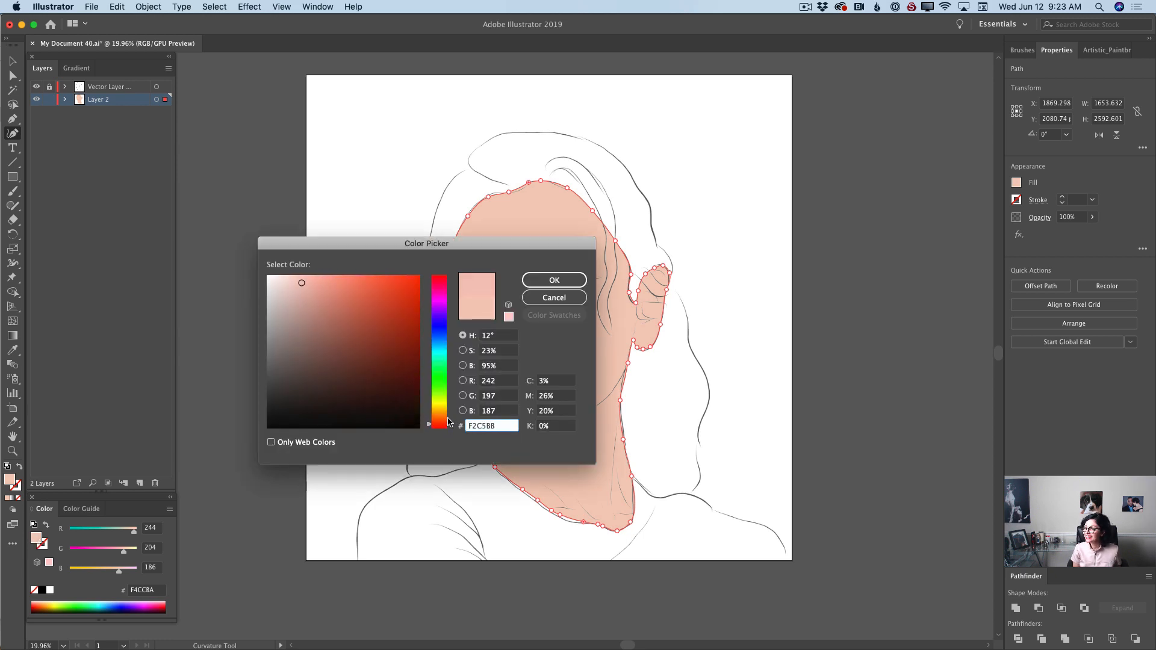
drag(303, 283, 303, 276)
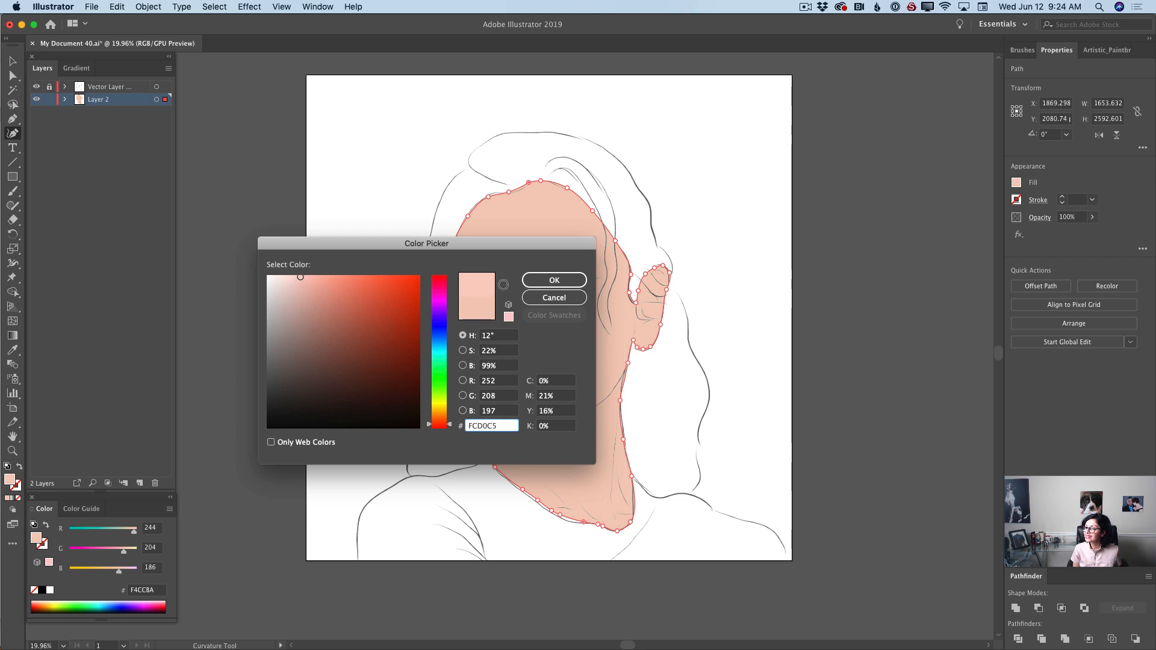
click(554, 280)
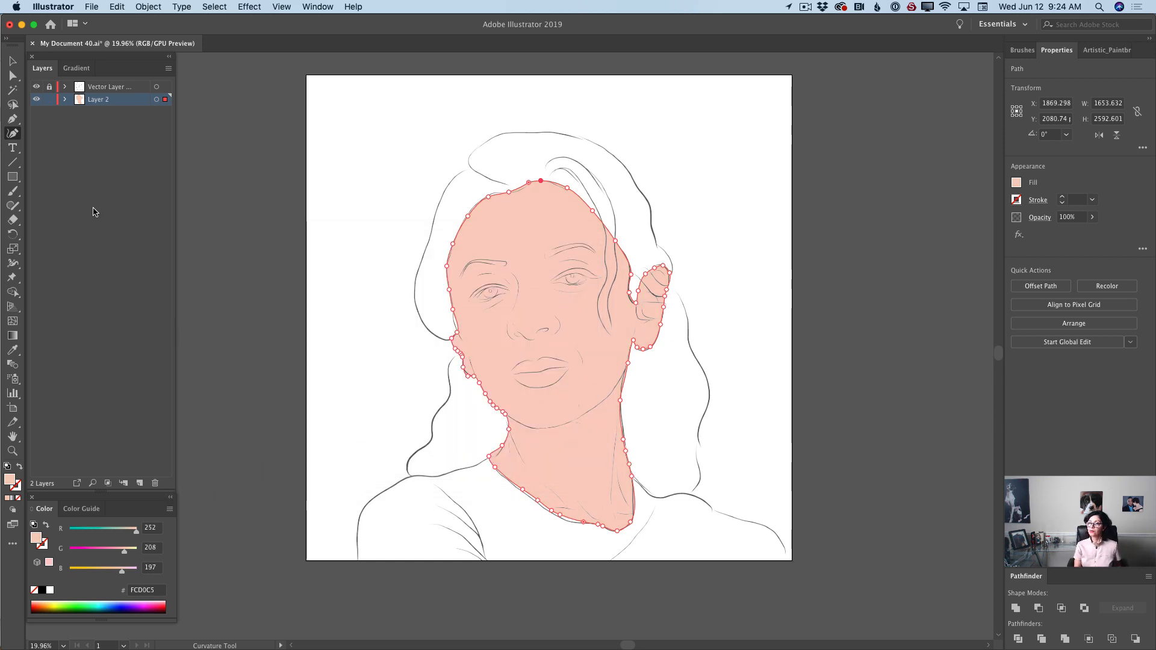
double_click(36, 539)
click(441, 419)
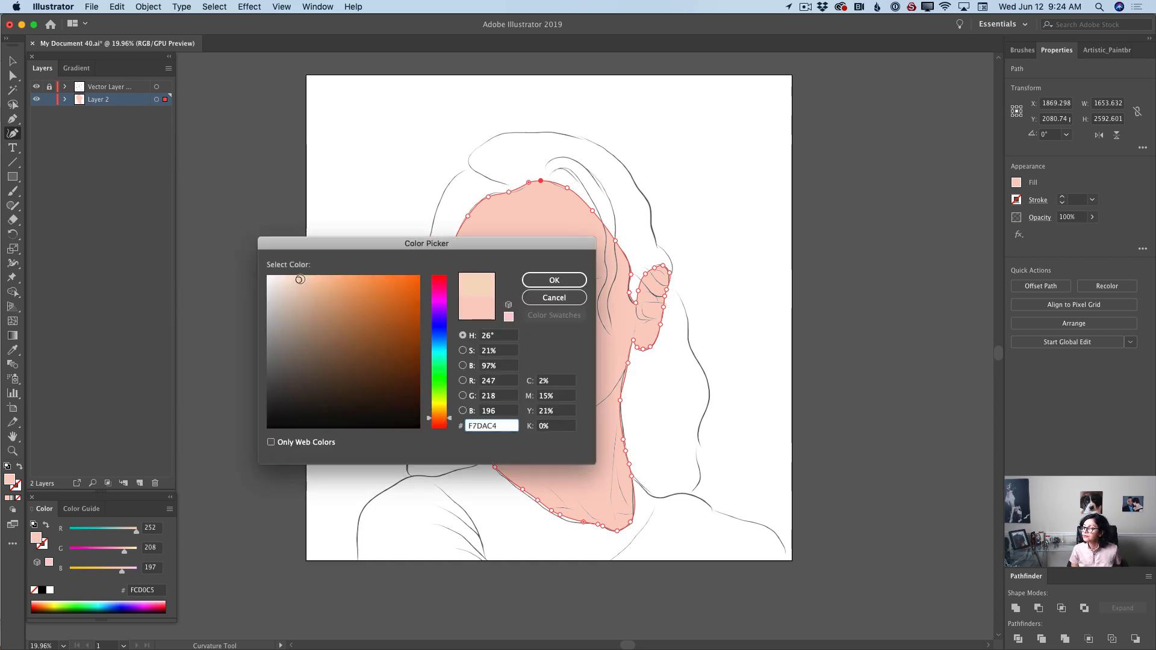
click(554, 280)
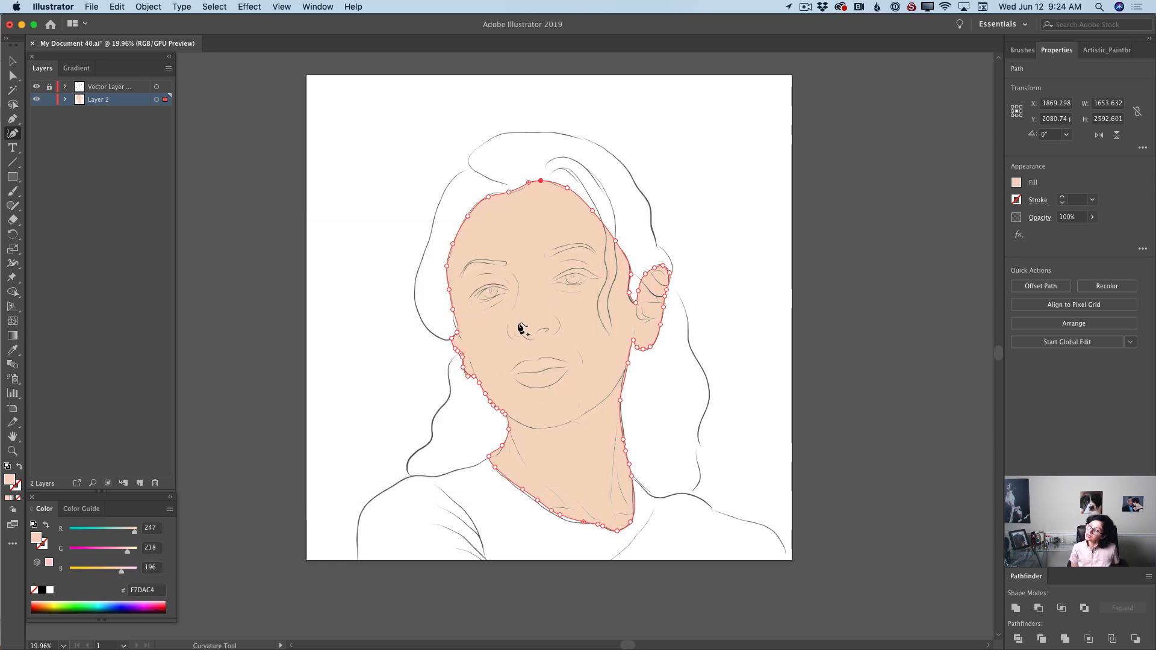
Set the skin shape's fill to the pale peach colour F9E3D4.
double_click(36, 538)
click(289, 278)
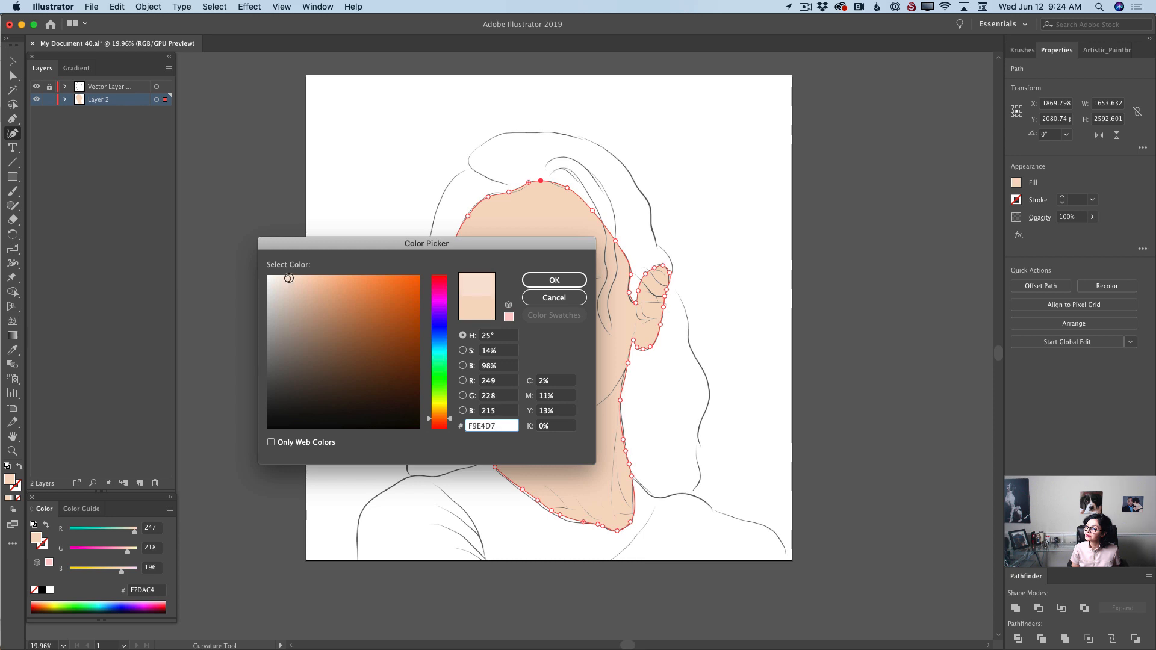
click(554, 280)
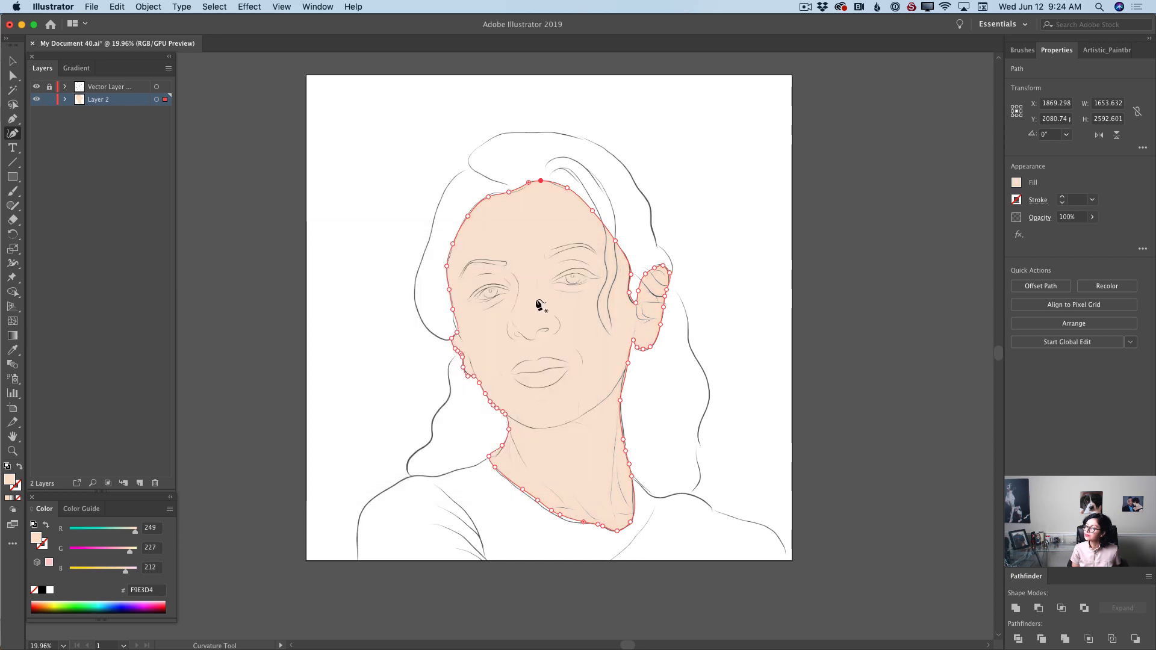
Lock the skin layer and create a new layer between it and the line drawing.
click(50, 100)
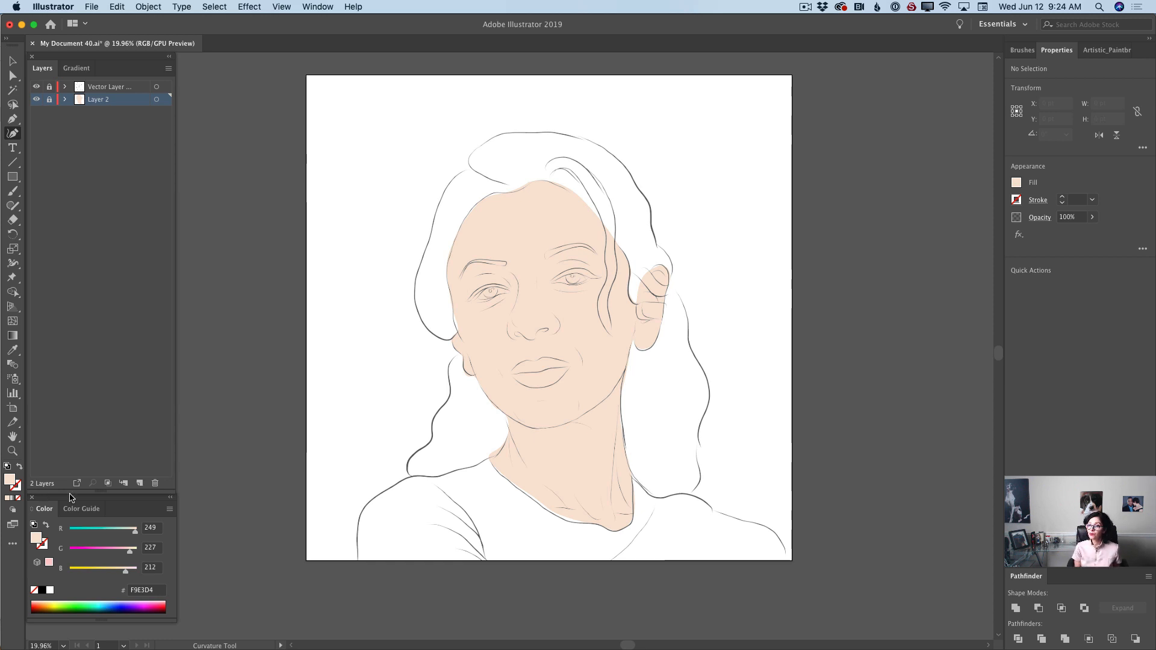
click(139, 484)
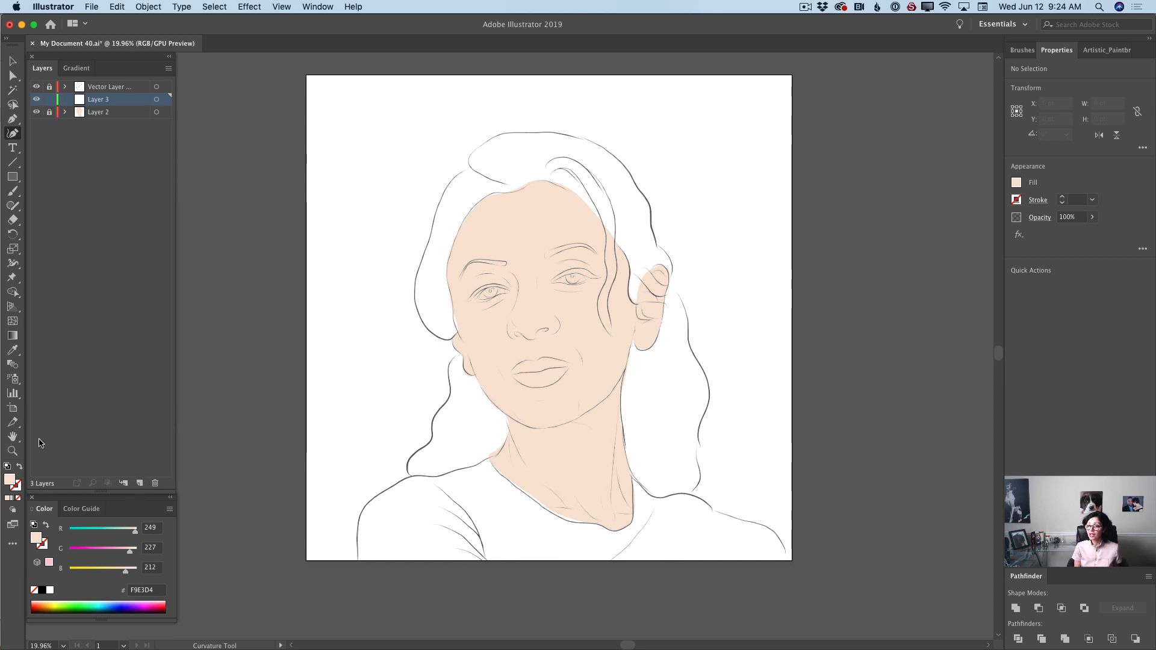
Set the fill to the darker skin tone D3AC98 for drawing facial shadows with the Curvature tool.
click(12, 450)
drag(545, 287, 624, 320)
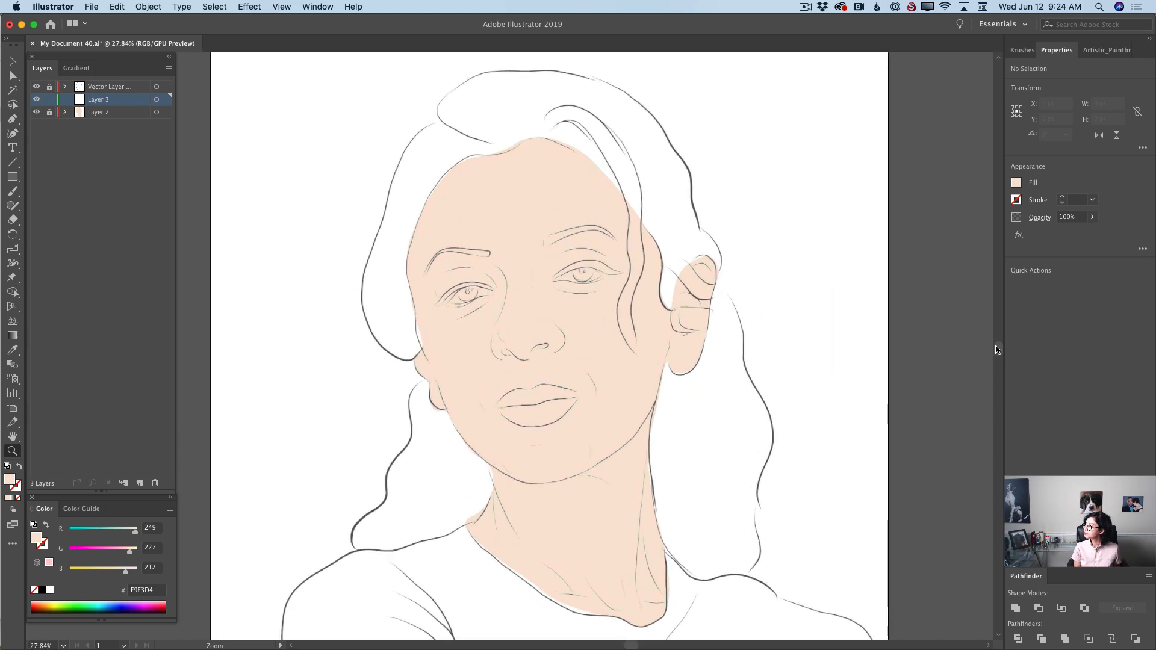
scroll(708, 330, down, 3)
mouse_move(700, 337)
mouse_down()
mouse_move(736, 331)
mouse_move(715, 343)
mouse_move(667, 334)
mouse_move(698, 337)
mouse_up()
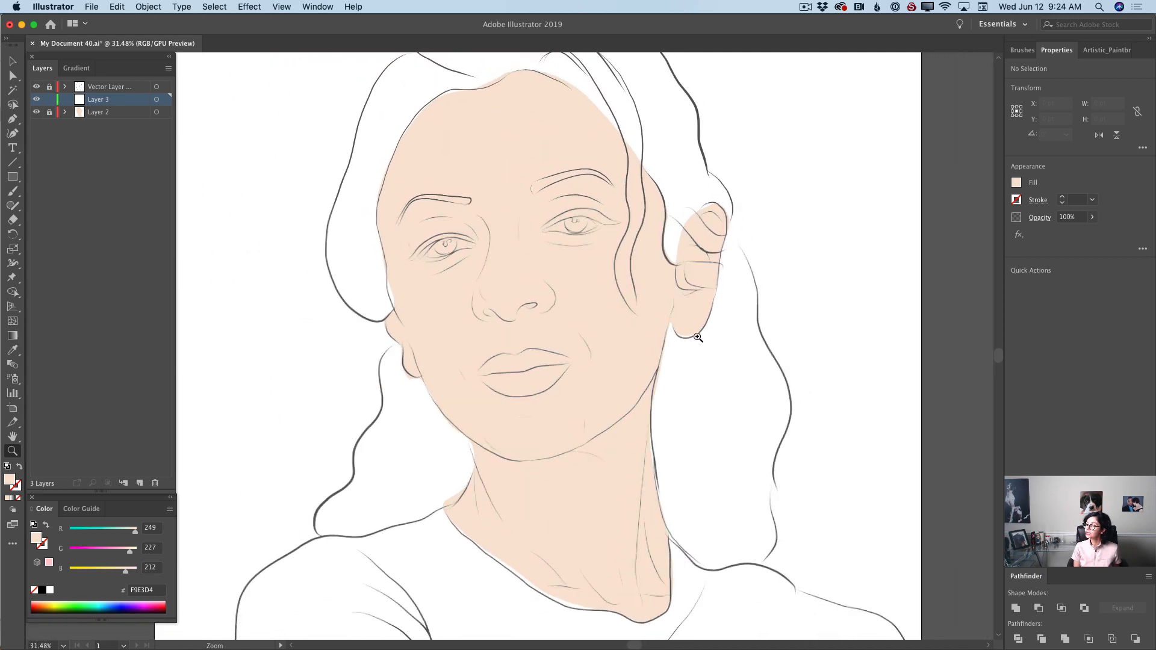
click(12, 133)
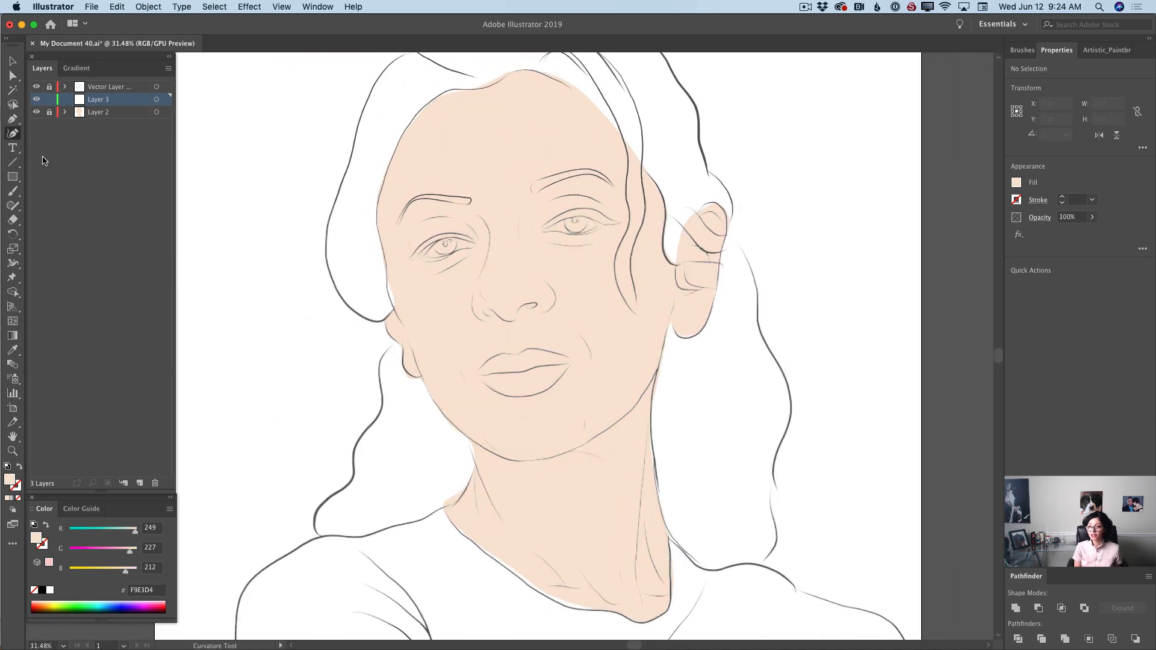
double_click(9, 480)
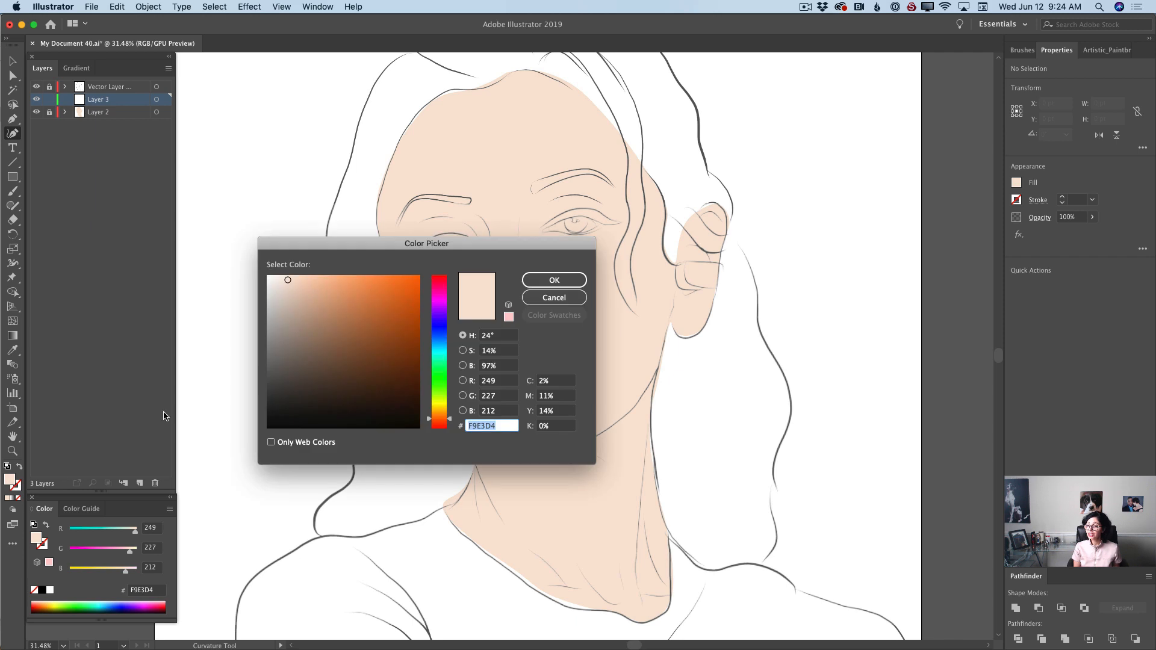
drag(292, 296, 302, 298)
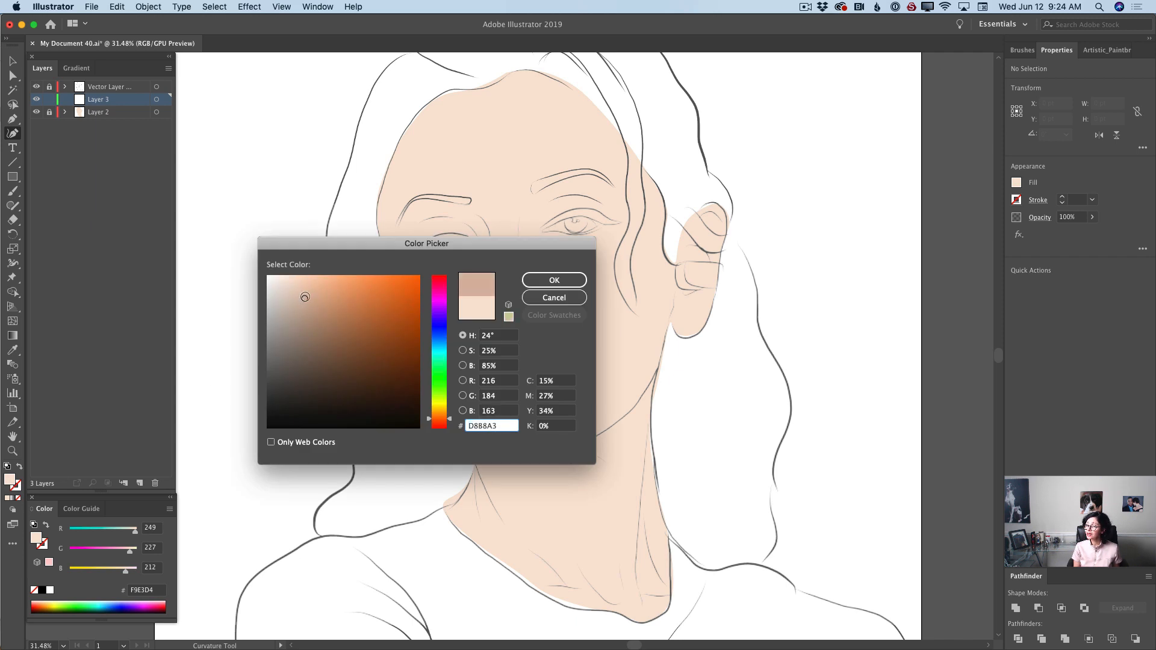
drag(449, 418, 448, 415)
drag(302, 297, 311, 301)
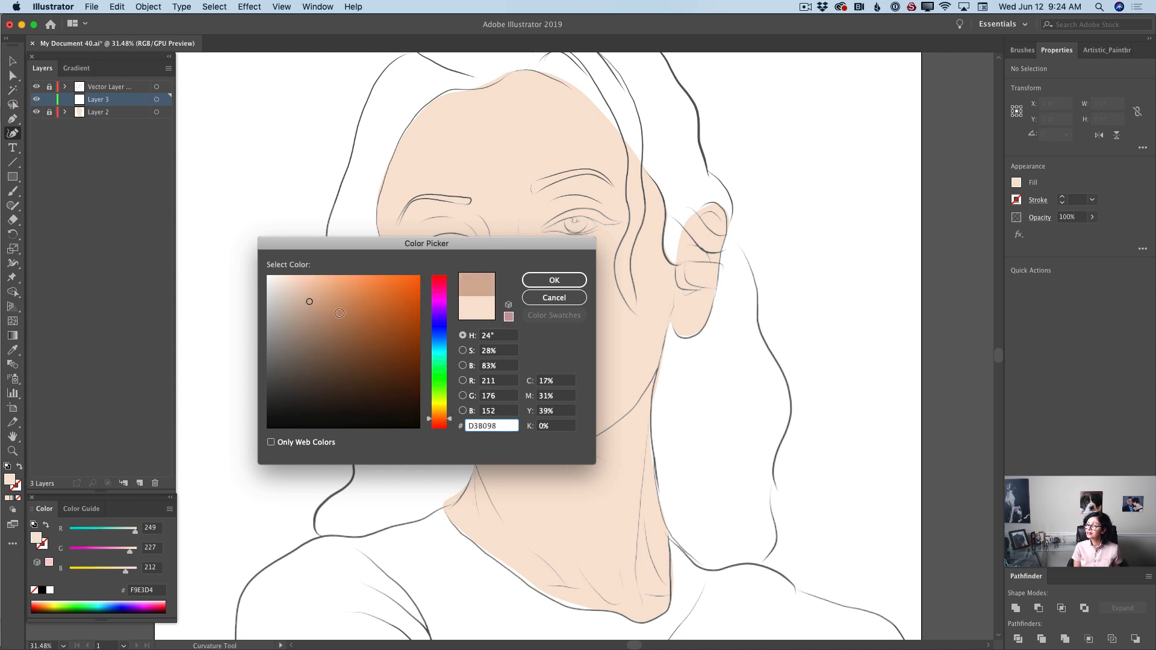
drag(455, 419, 451, 420)
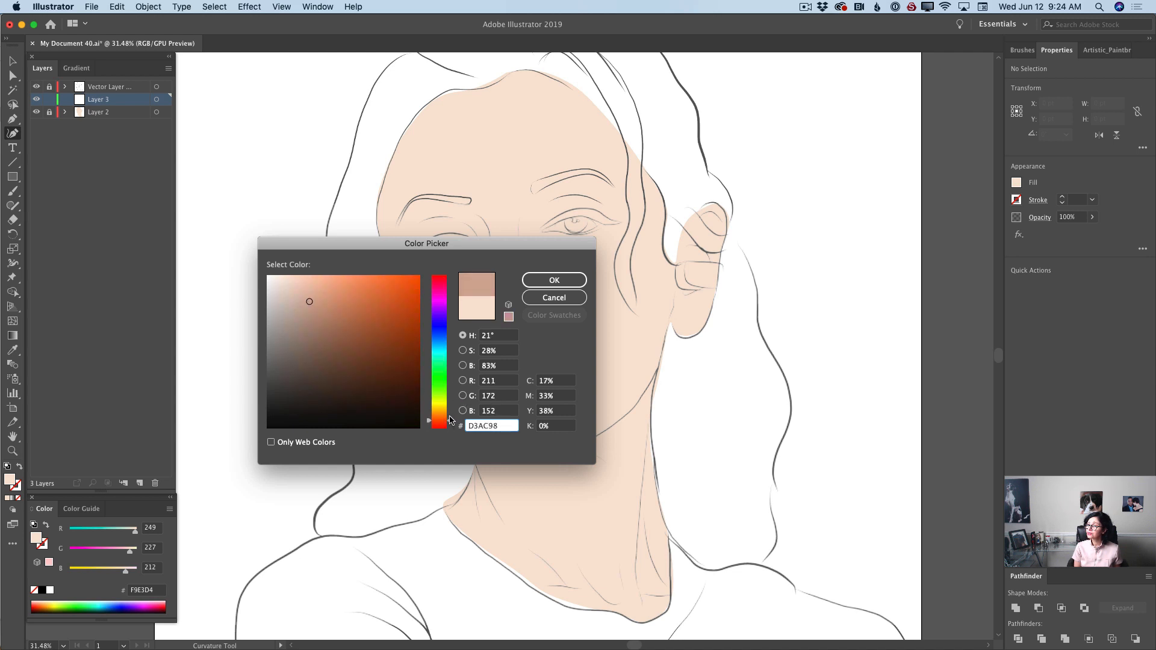
click(567, 283)
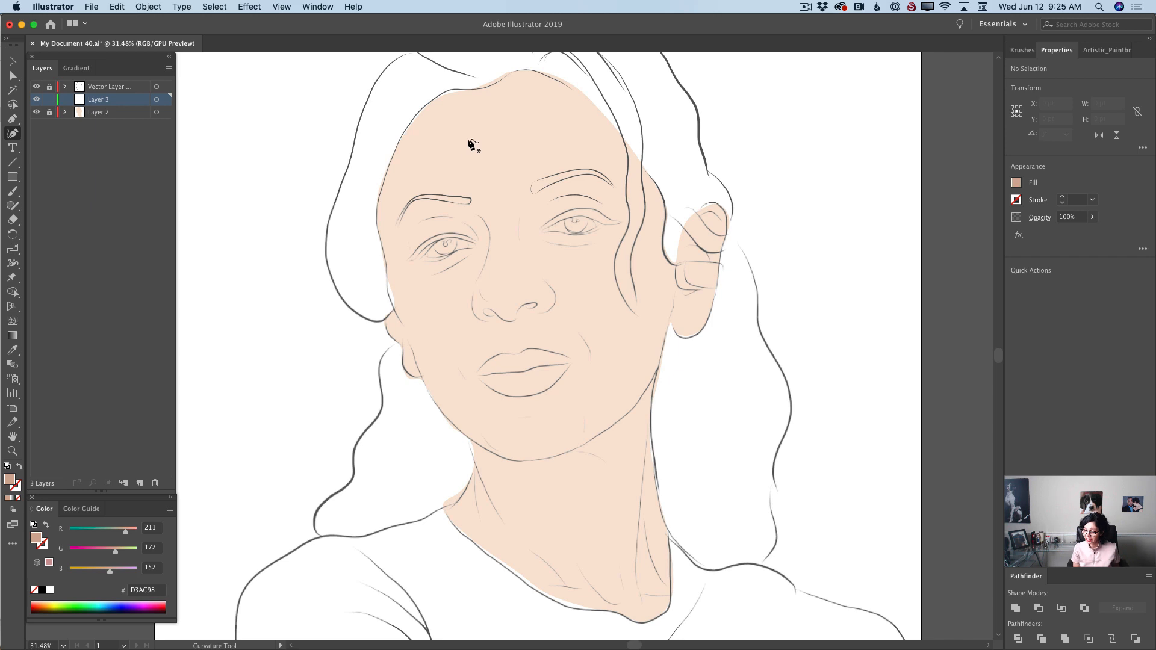
Trace the inner edge of a forehead shadow from the hair parting down to the left eyebrow, along its top and out to the temple.
click(480, 86)
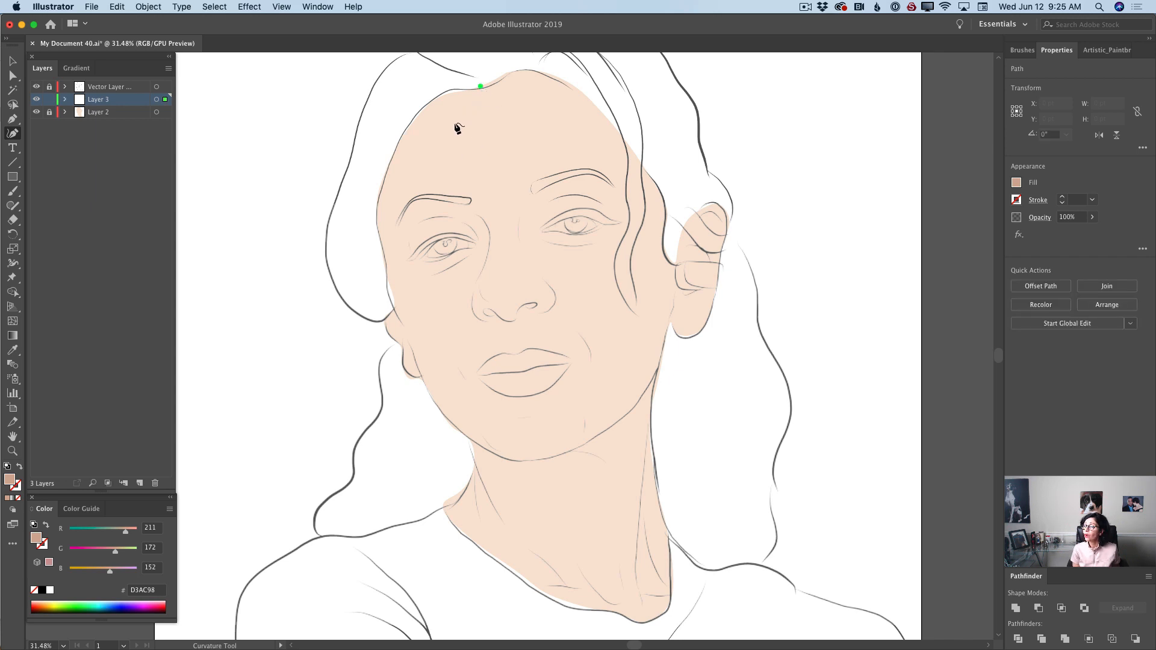
click(455, 133)
click(445, 181)
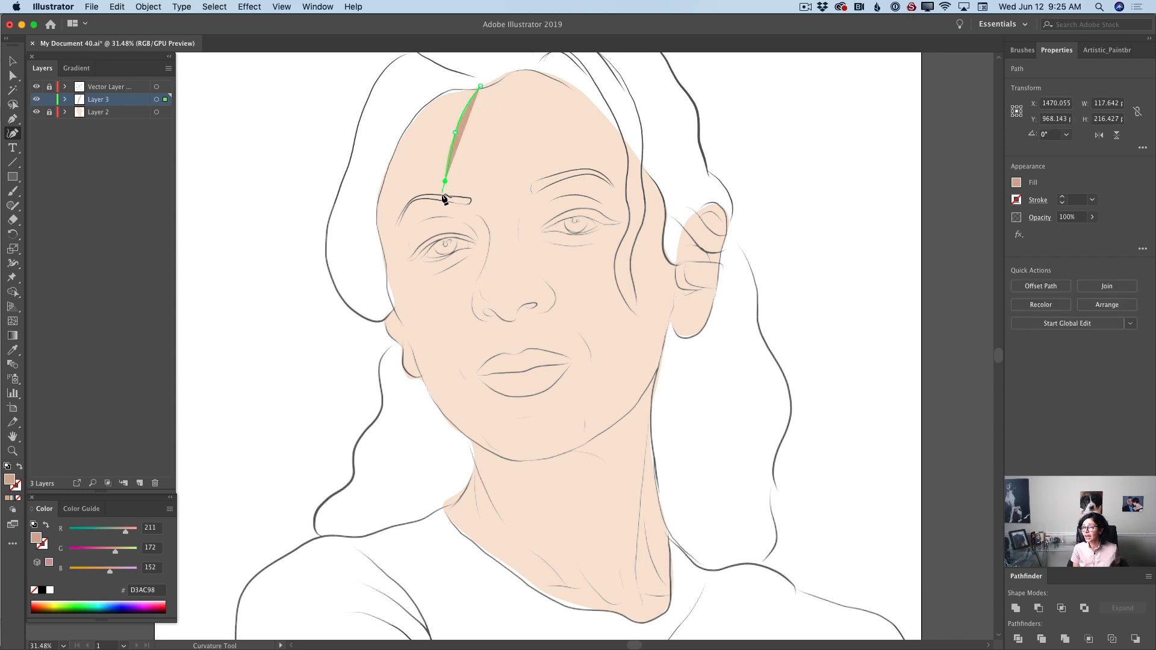
click(445, 194)
click(426, 193)
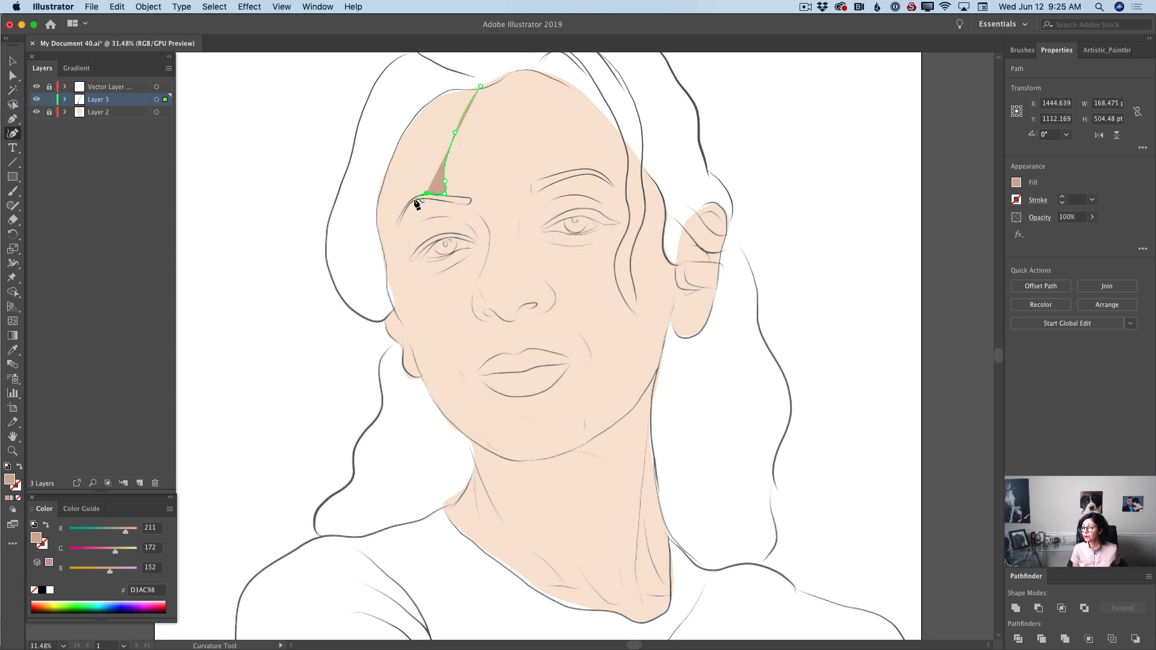
click(411, 199)
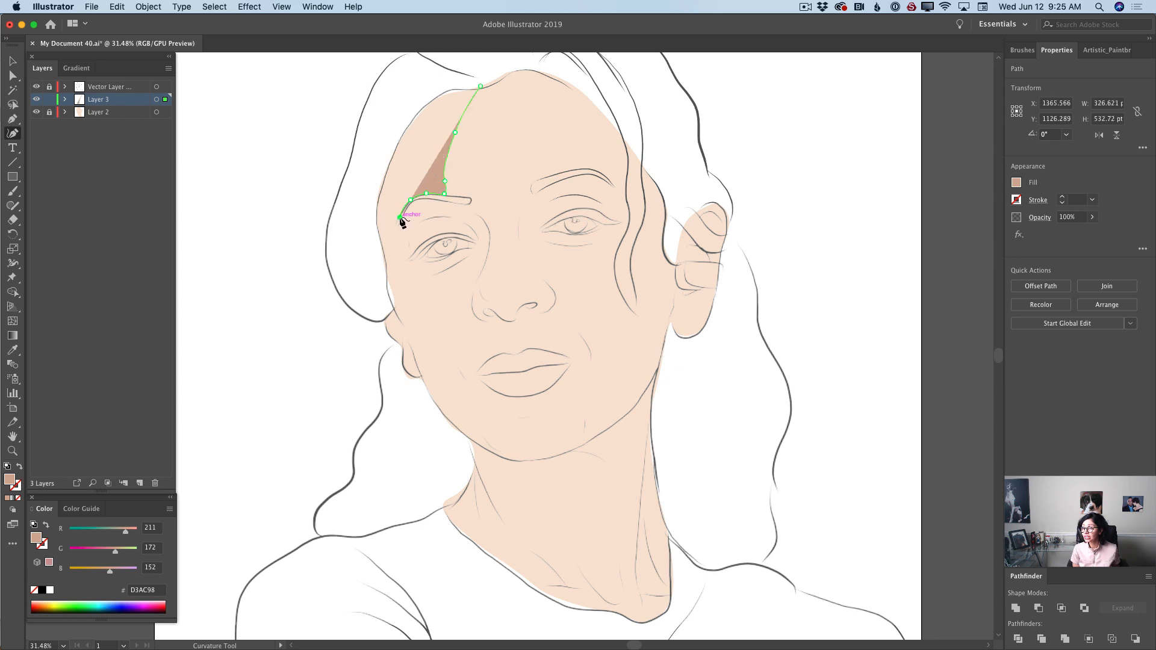
click(400, 218)
click(384, 265)
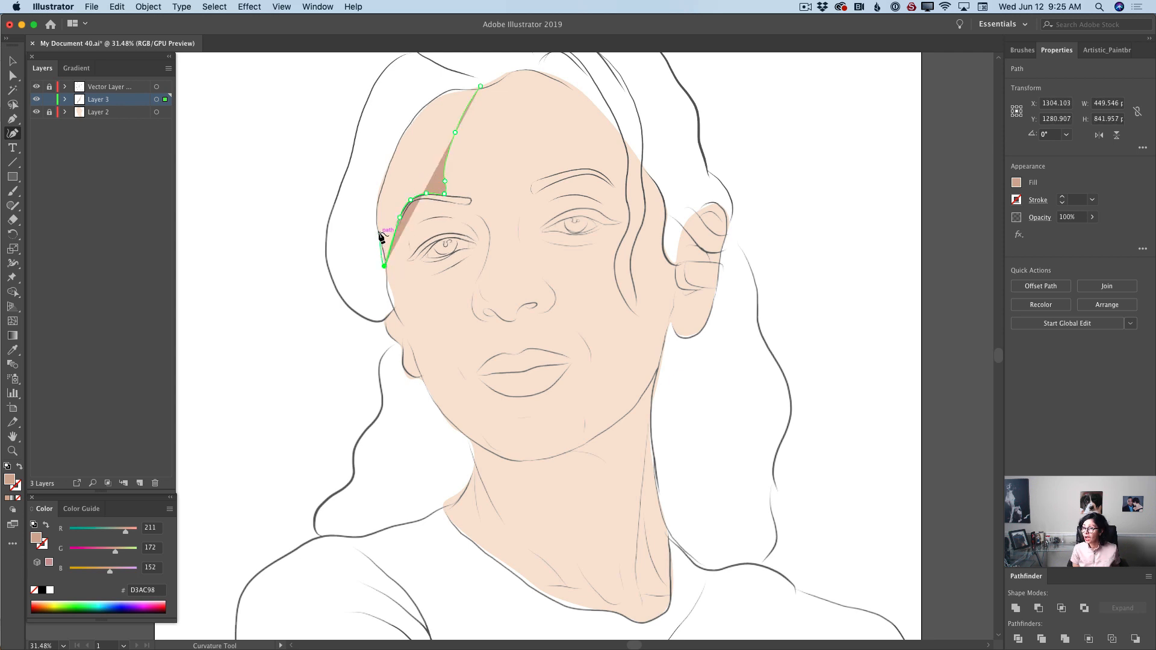
Follow the left hairline from the temple up over the forehead and close the shadow shape at its starting point.
click(378, 233)
click(377, 205)
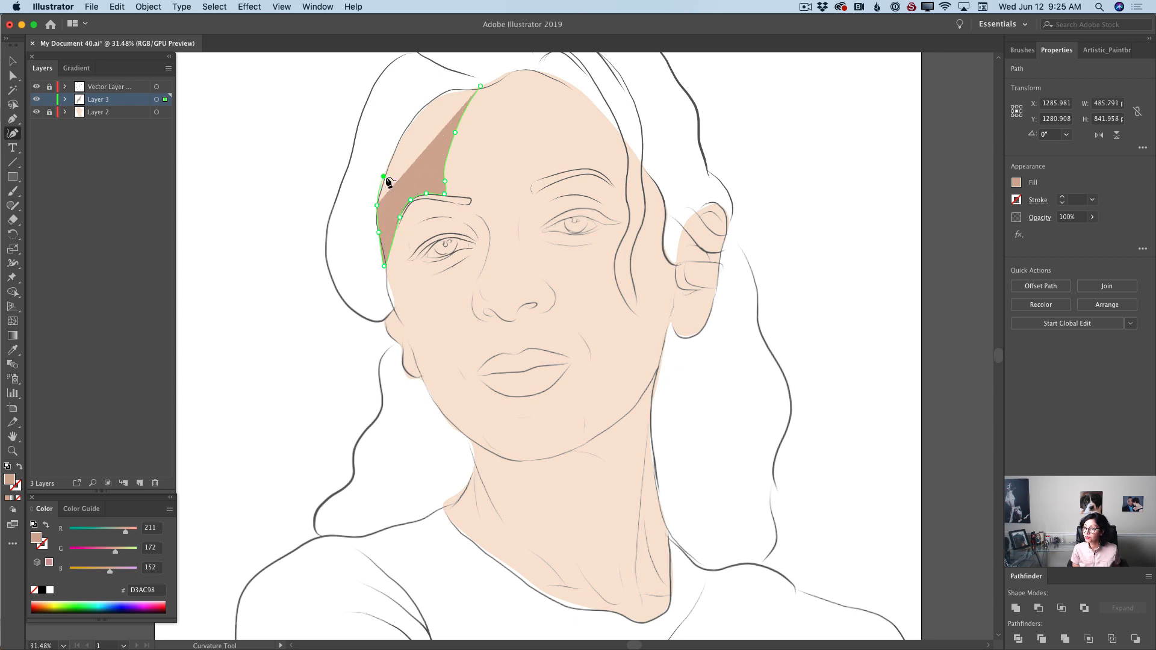
click(383, 176)
click(398, 145)
click(426, 108)
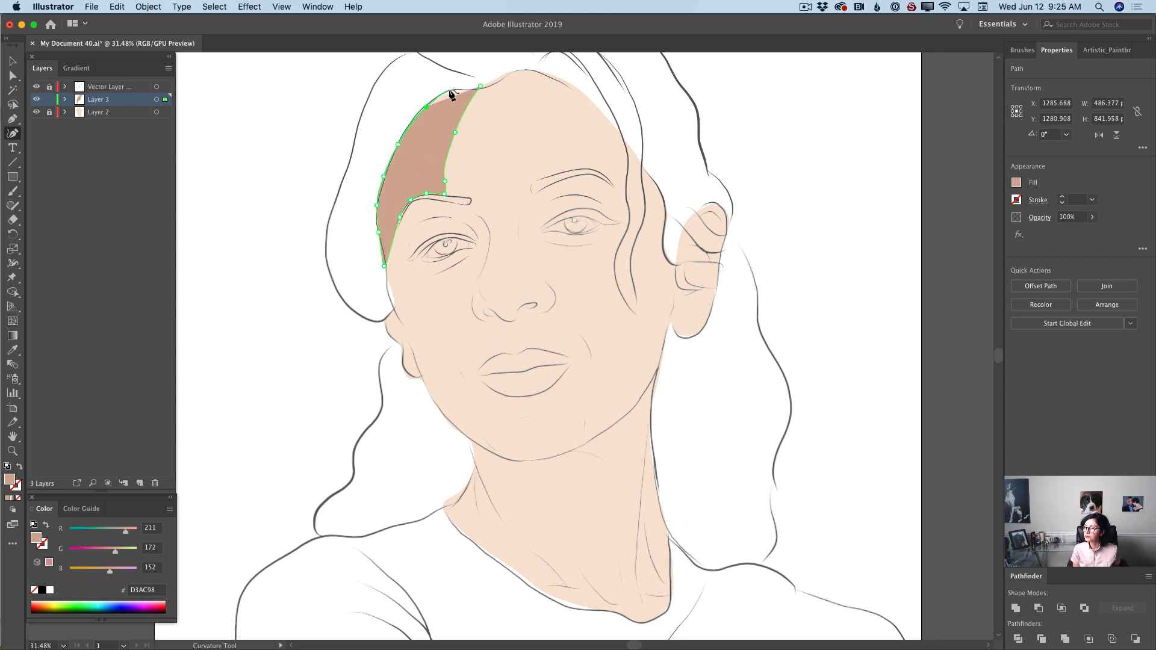
click(449, 89)
click(480, 86)
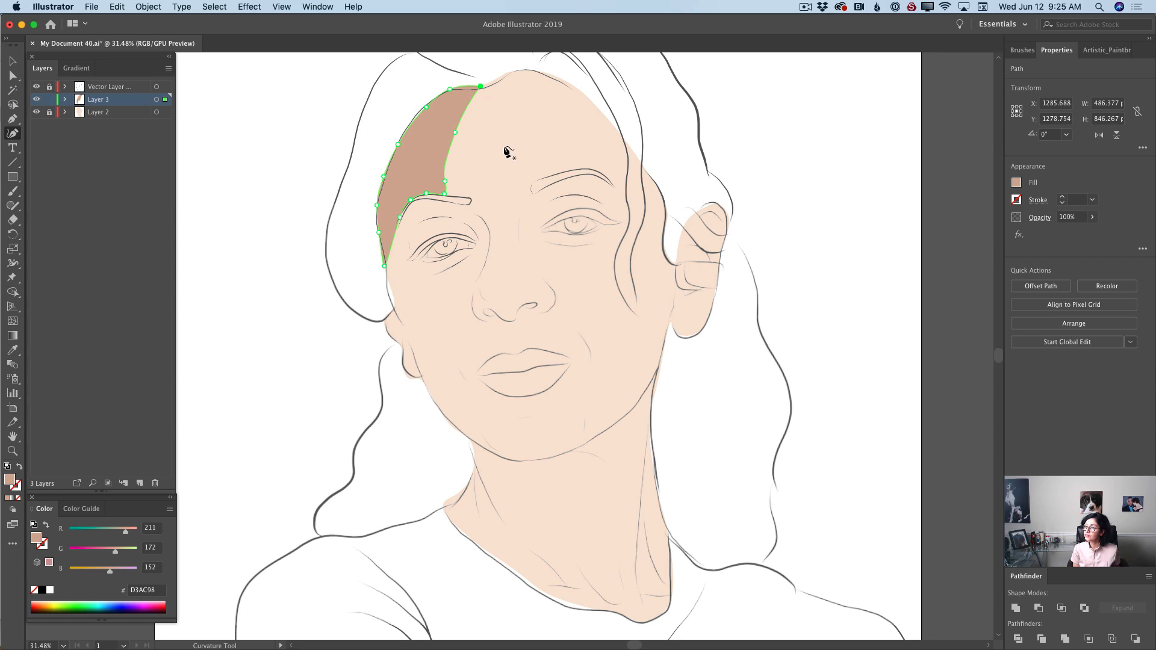
Lower the forehead shadow shape's opacity to 28%.
click(1092, 217)
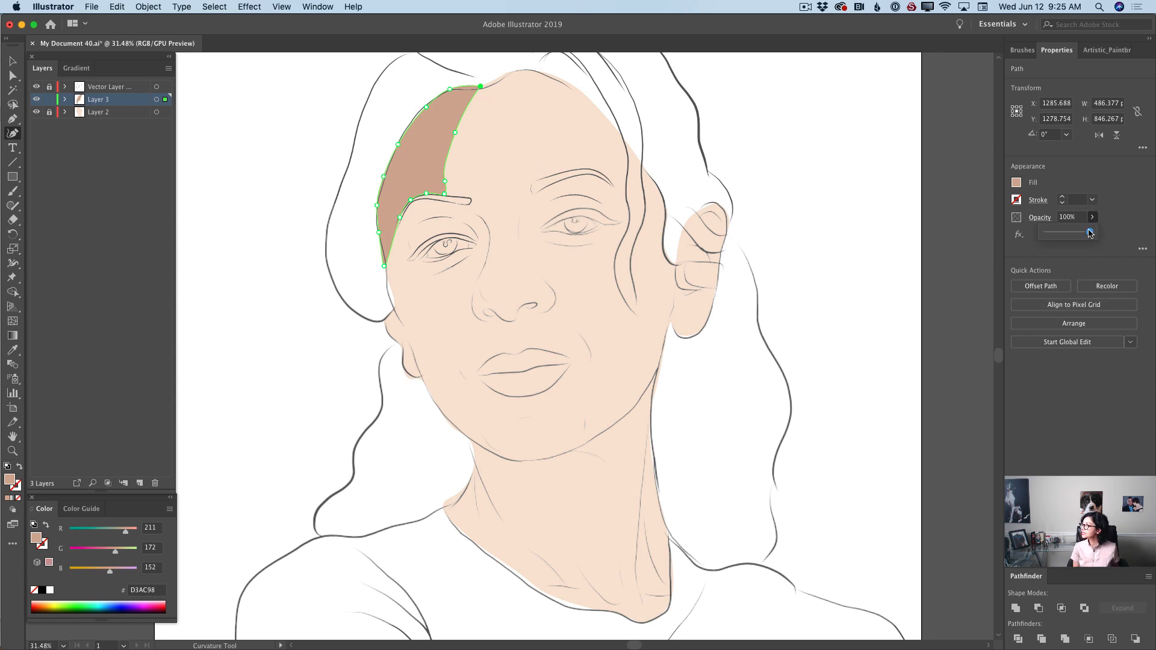
drag(1091, 234, 1060, 239)
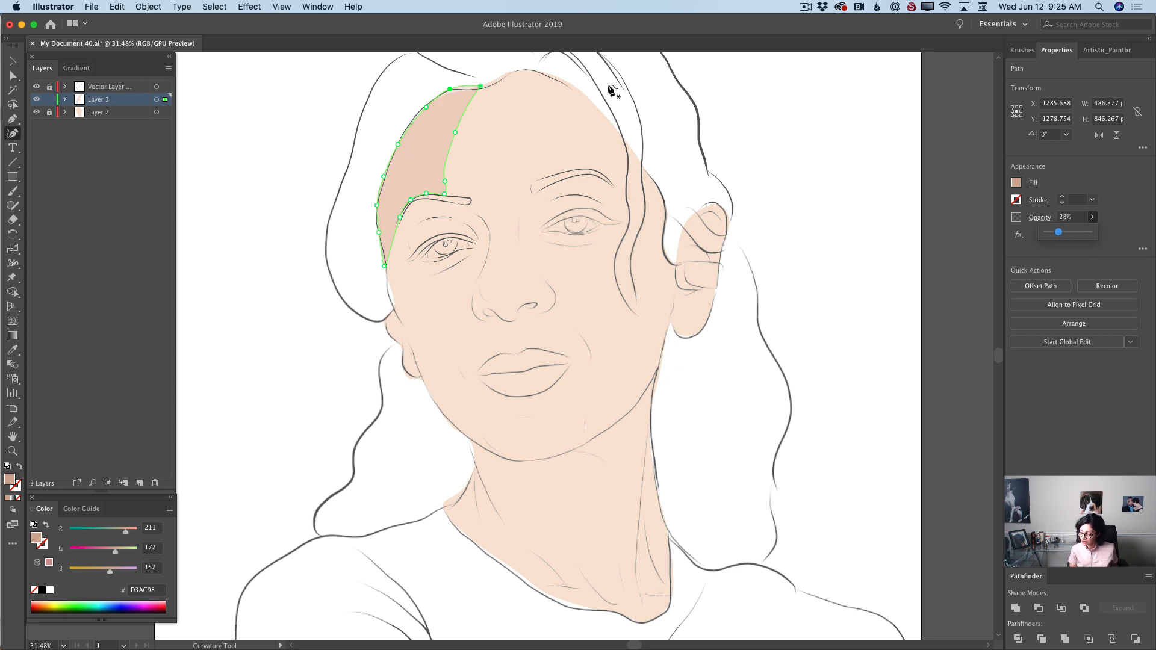
Trace the inner edge of a second forehead shadow from the right hairline down to the right eyebrow and out to the temple near the ear.
click(569, 87)
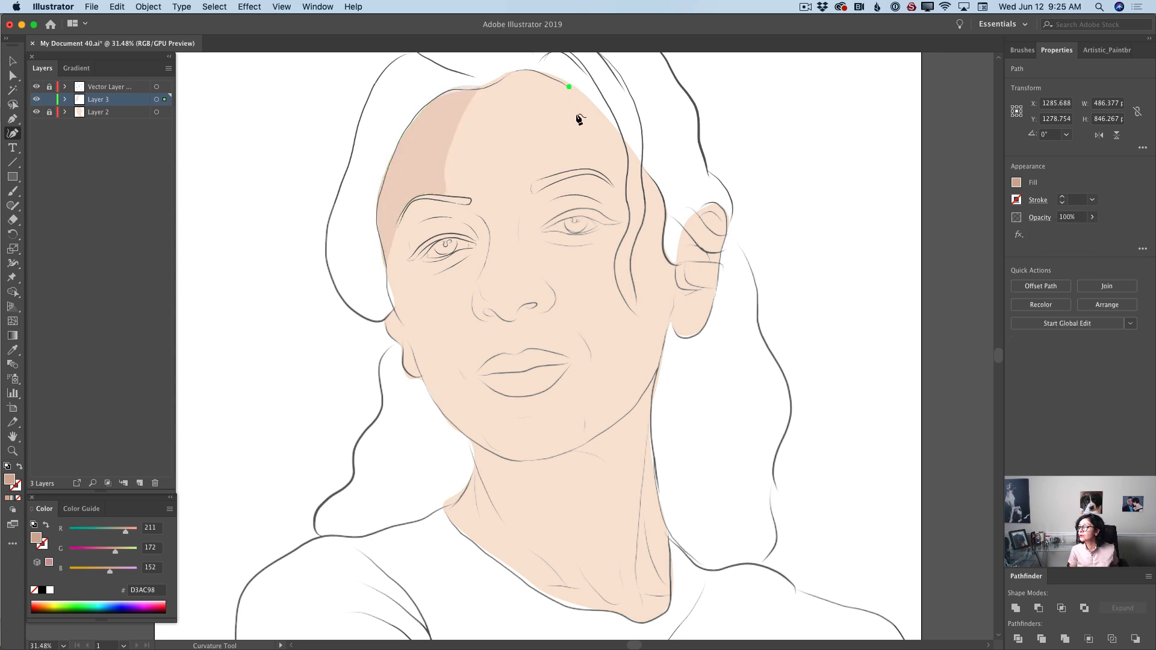
click(580, 132)
click(586, 167)
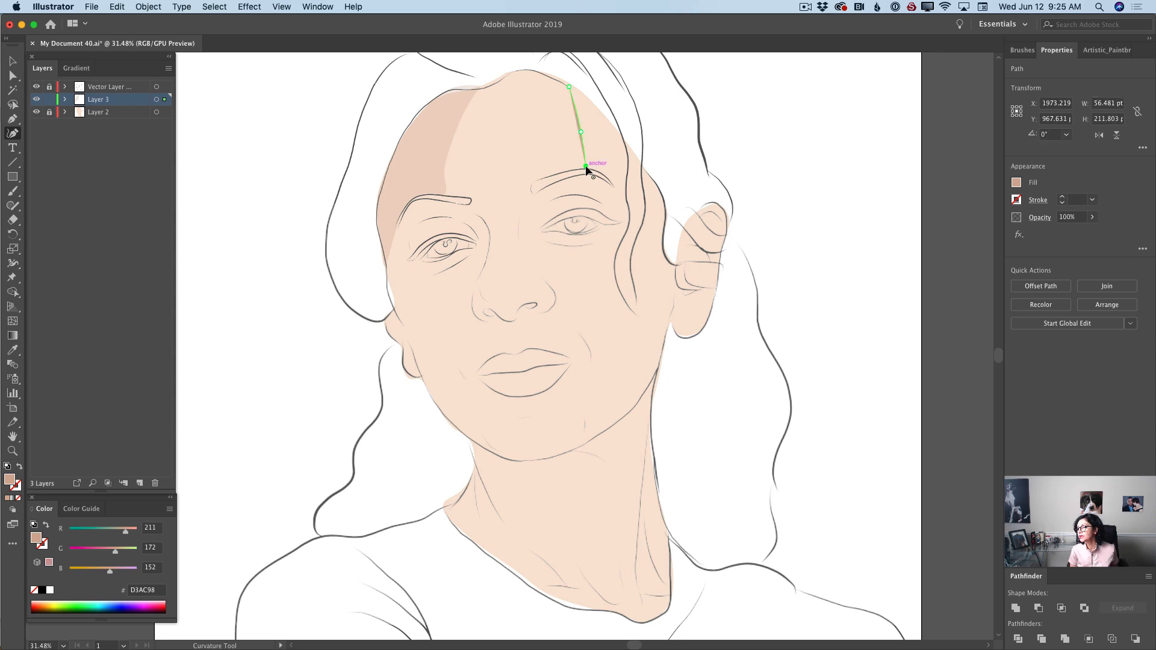
click(612, 181)
click(639, 208)
click(662, 248)
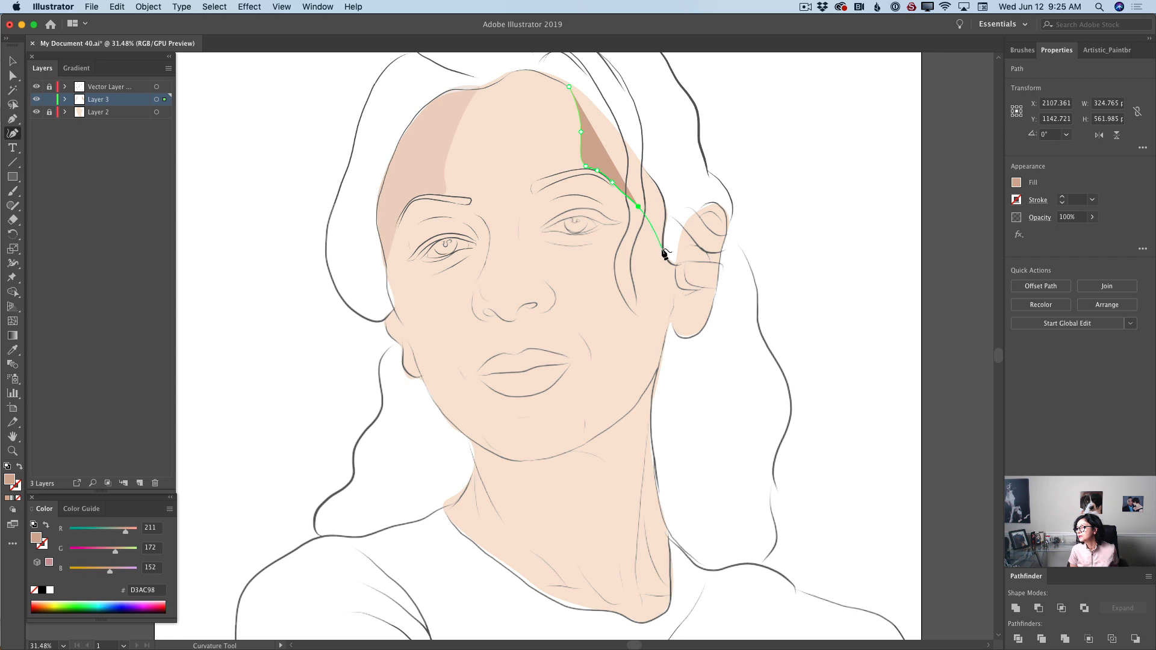
Follow the right hairline from the temple up over the forehead and close the shadow shape at its starting point.
click(663, 219)
click(658, 188)
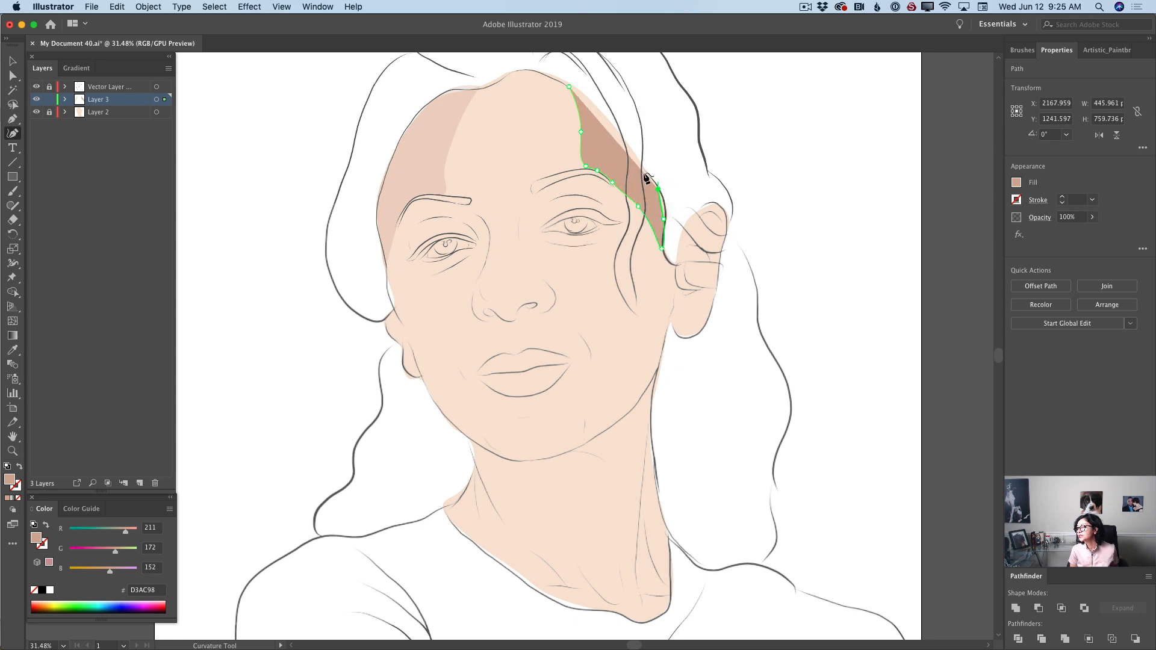
click(633, 151)
click(599, 108)
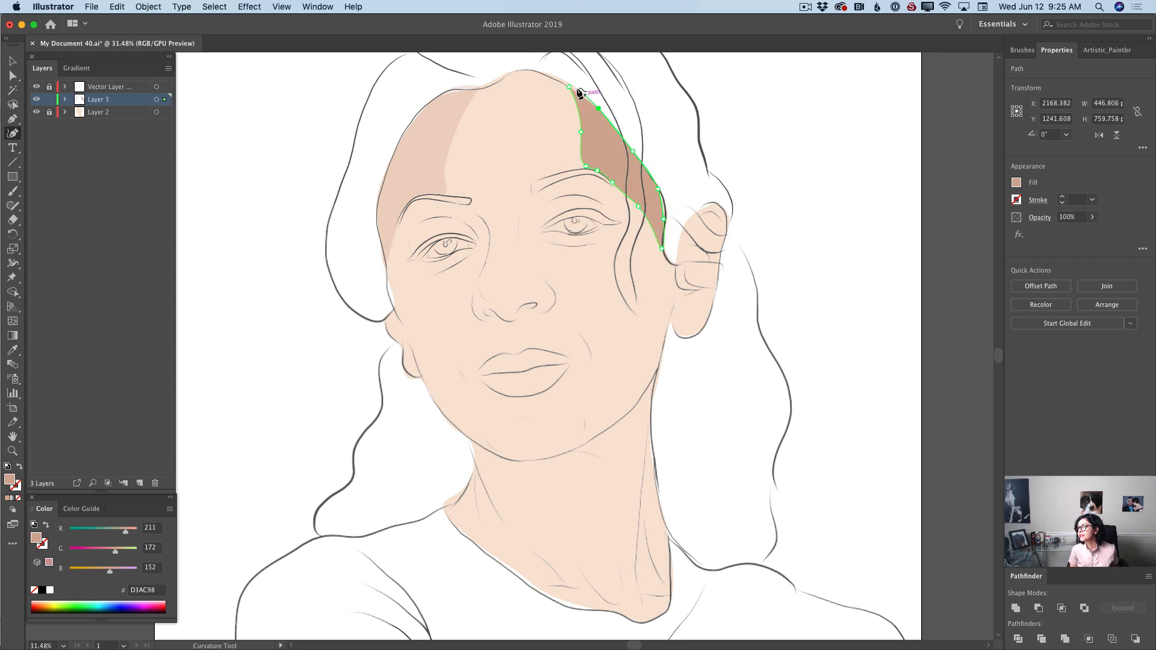
click(570, 88)
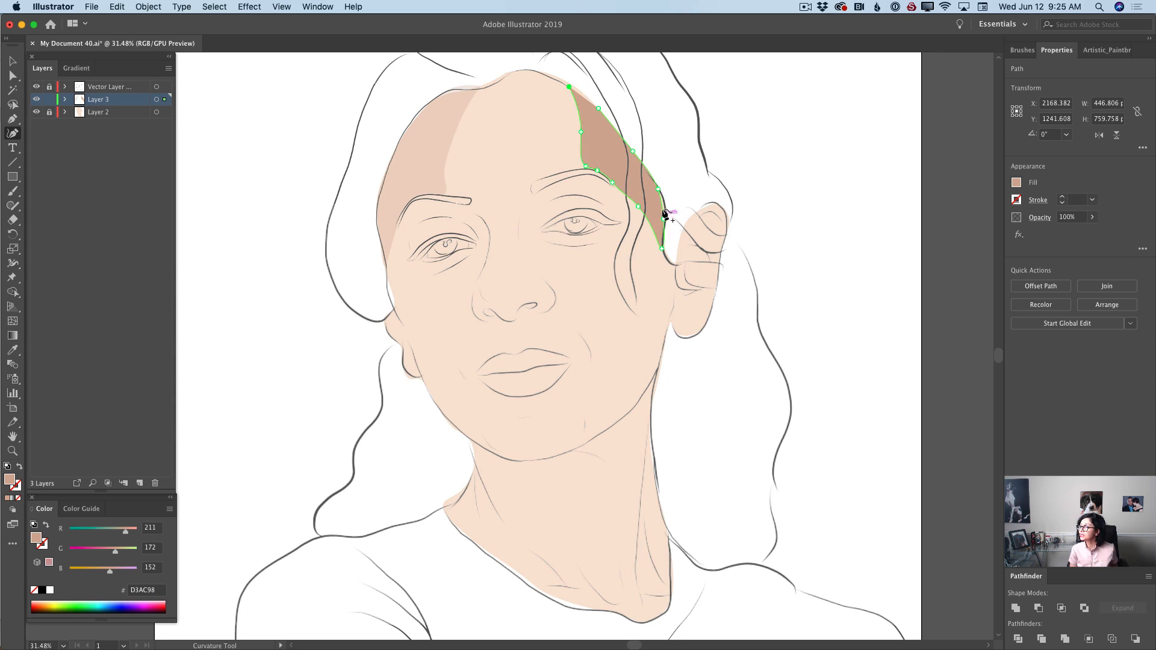
Nudge the right forehead shadow's edge outward at the temple and lower the shape's opacity to 41%.
click(598, 108)
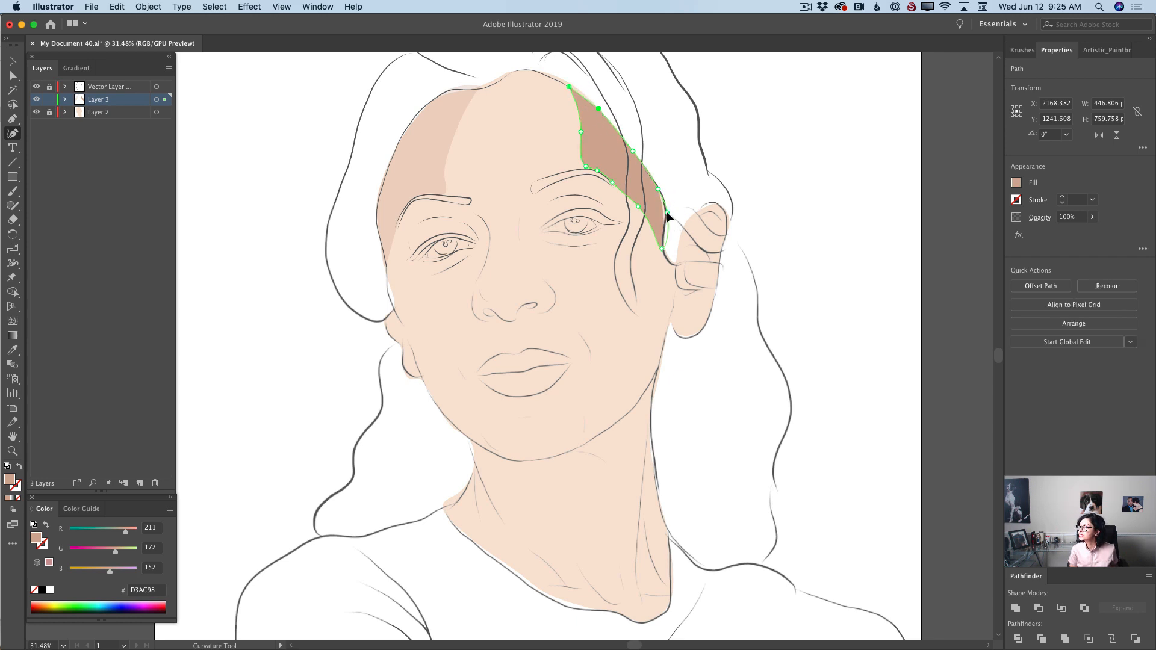
drag(666, 214, 668, 212)
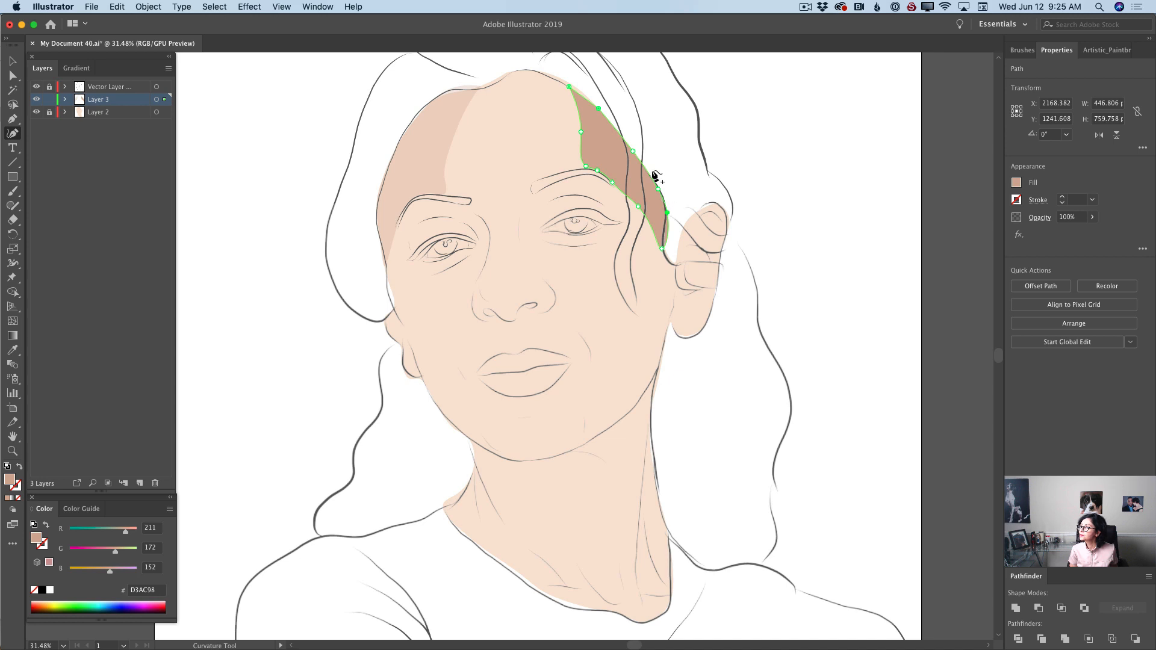
click(585, 167)
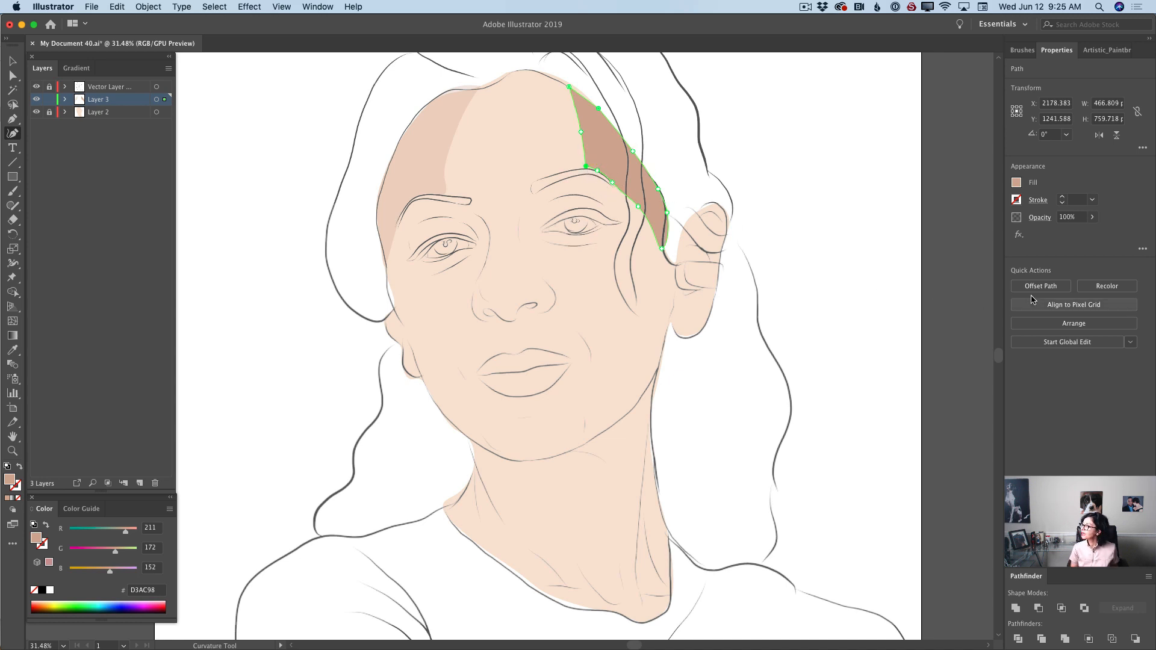
click(1092, 216)
drag(1092, 232, 1064, 237)
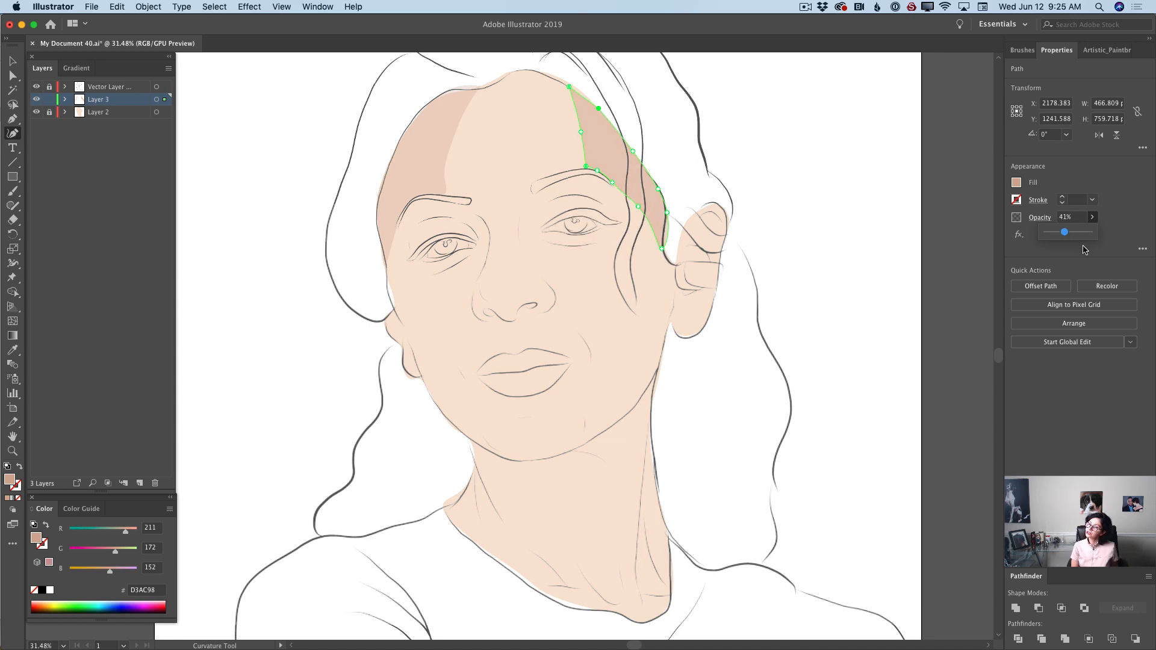
Trace a nose shadow from the inner end of the left eyebrow down the left side of the nose and around the left nostril.
click(472, 203)
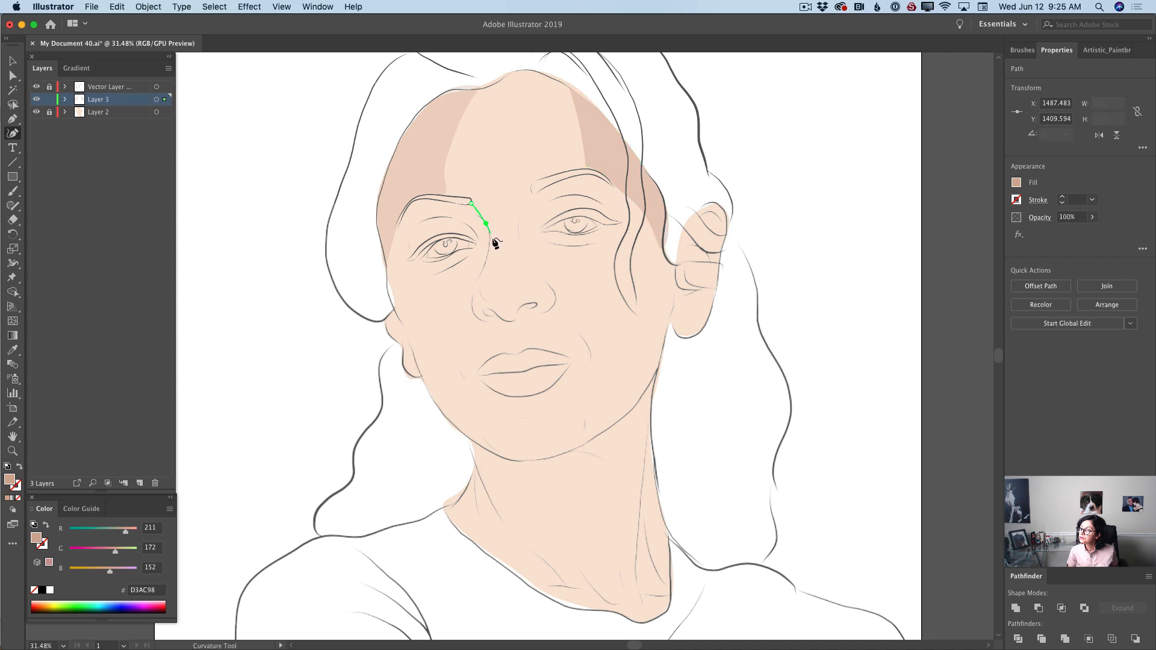
click(486, 223)
click(490, 244)
click(484, 271)
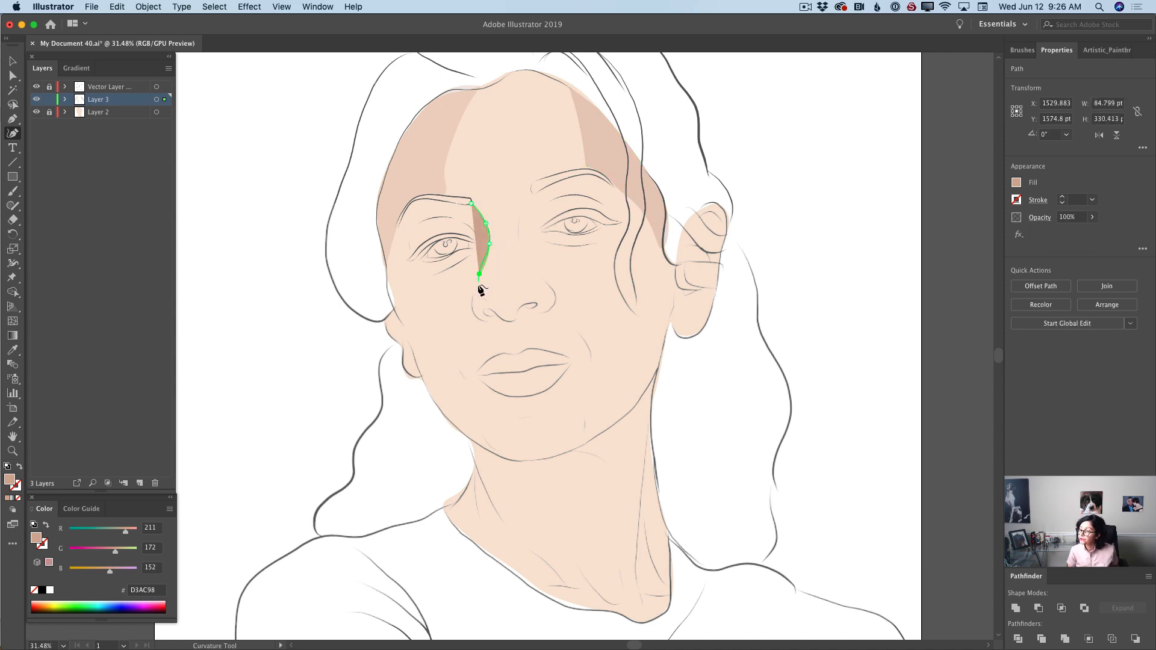
click(474, 291)
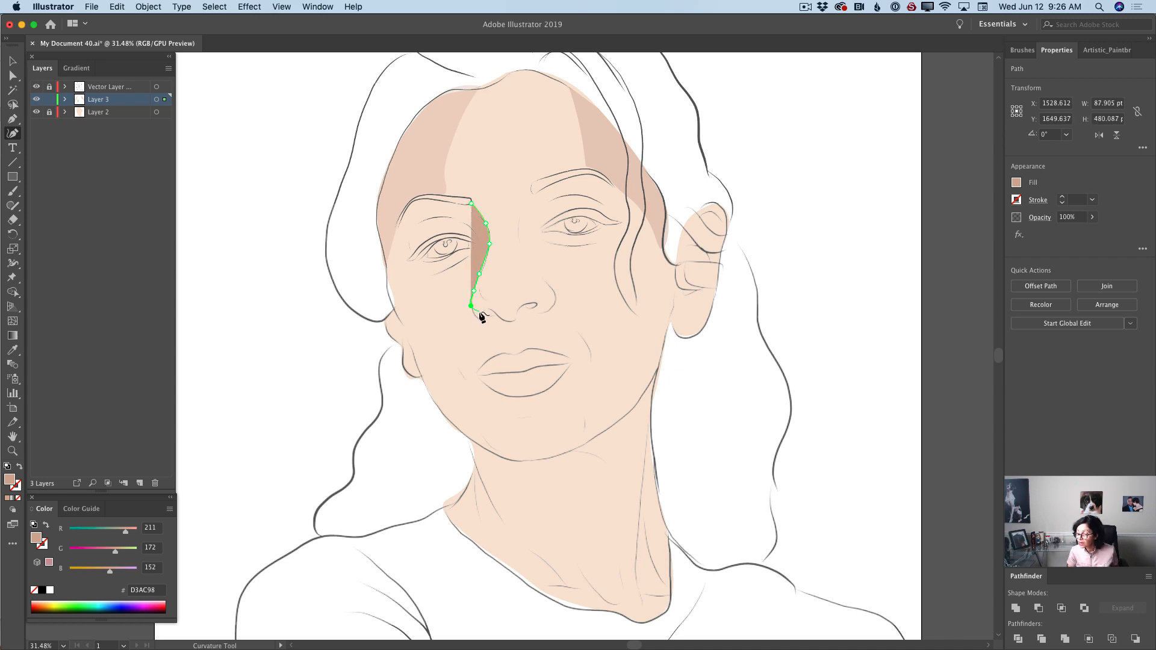
click(474, 314)
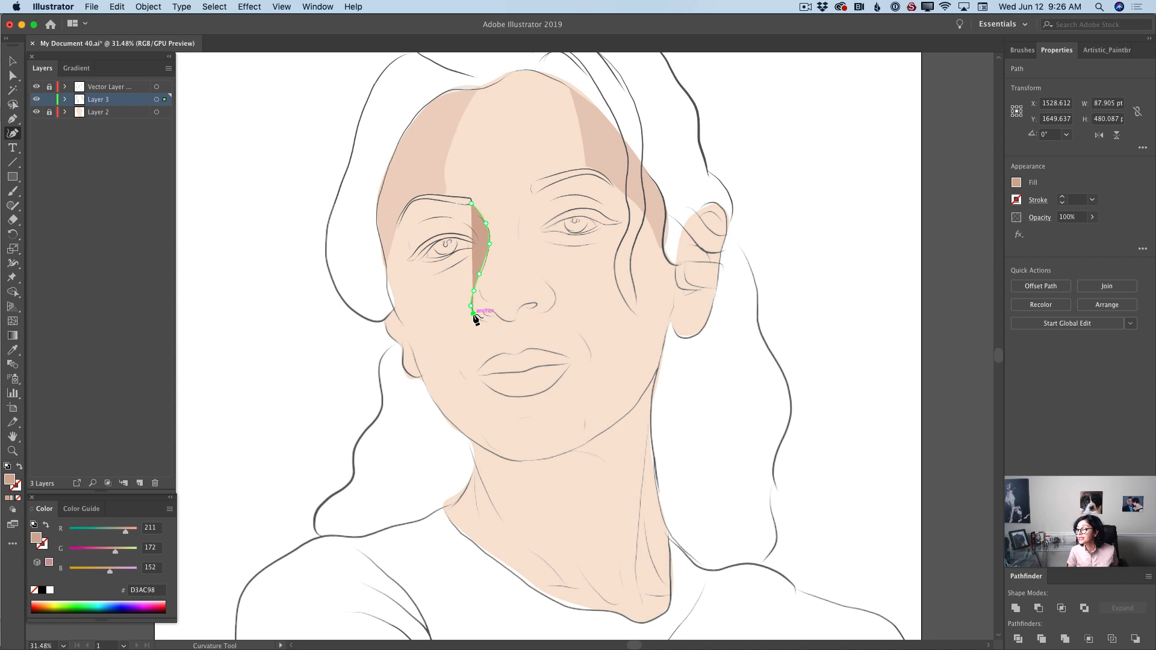
click(482, 320)
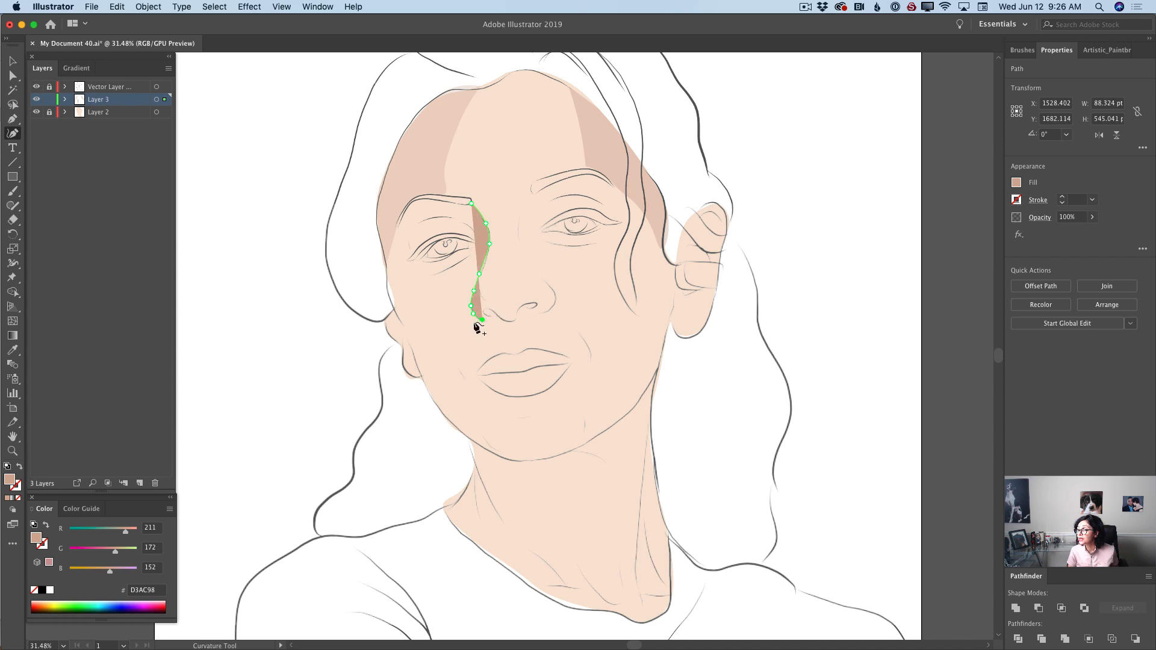
Continue the nose shadow's outer edge from the nostril up past the inner corner of the left eye and across above the eyelid.
click(463, 314)
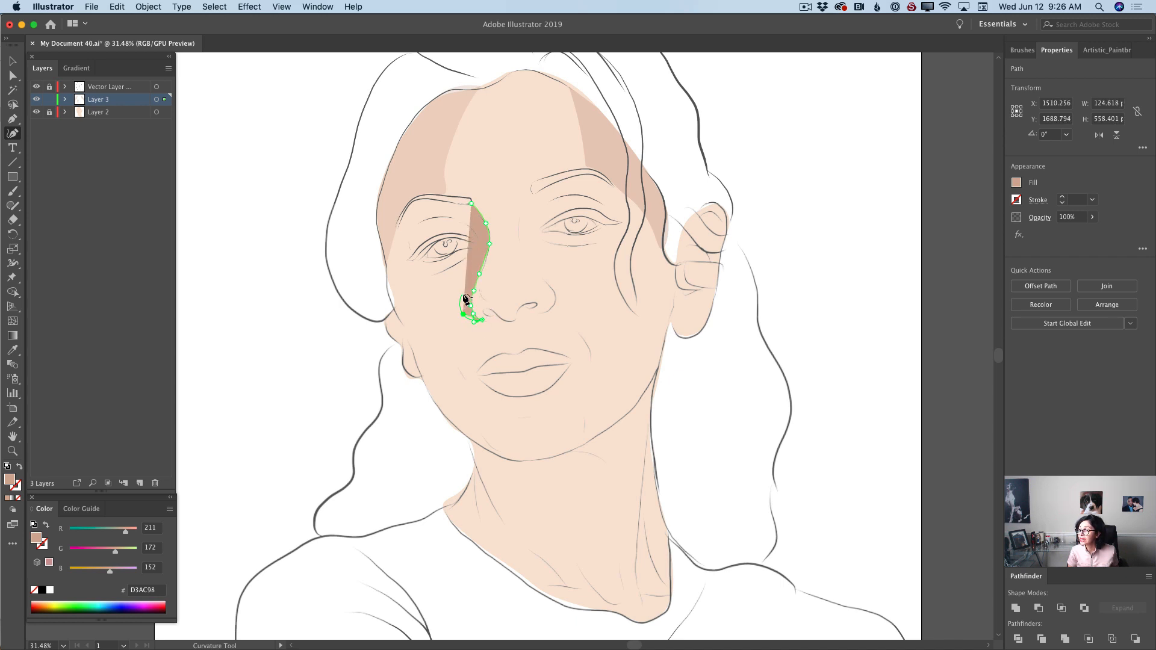
click(466, 294)
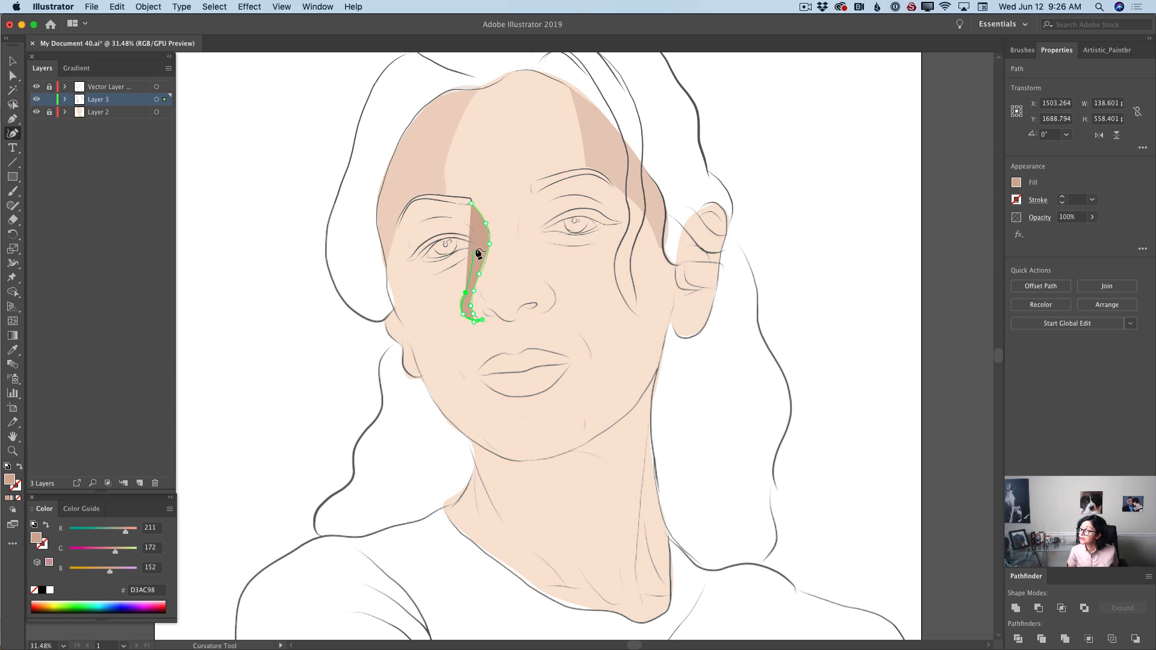
click(479, 247)
click(474, 229)
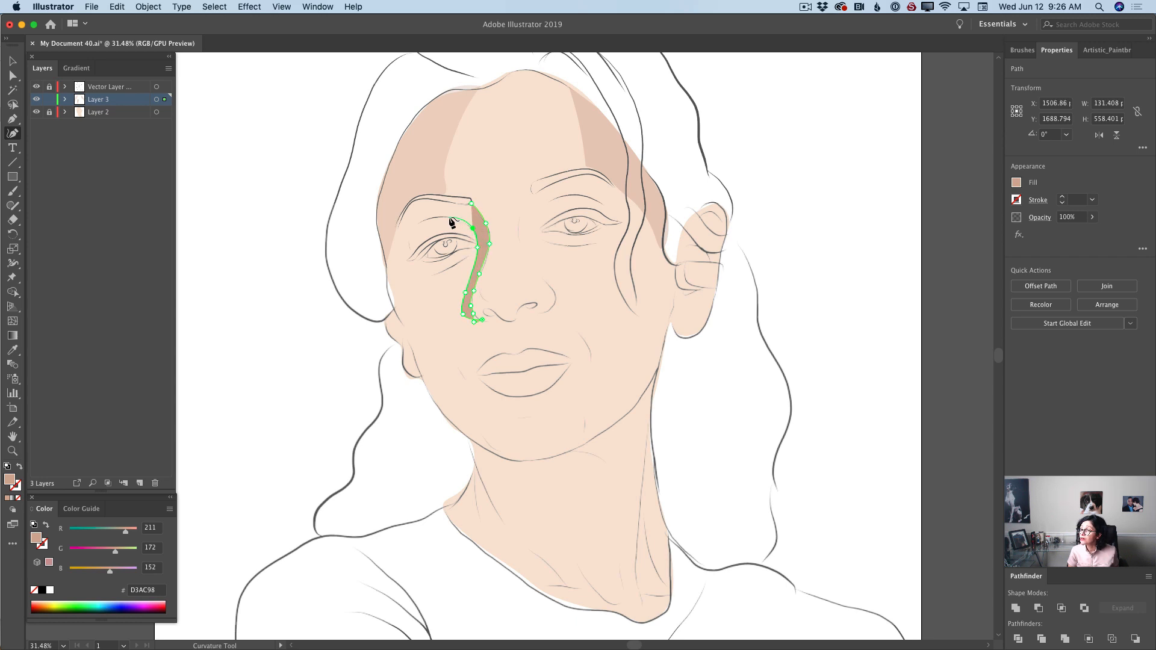
click(450, 217)
click(426, 220)
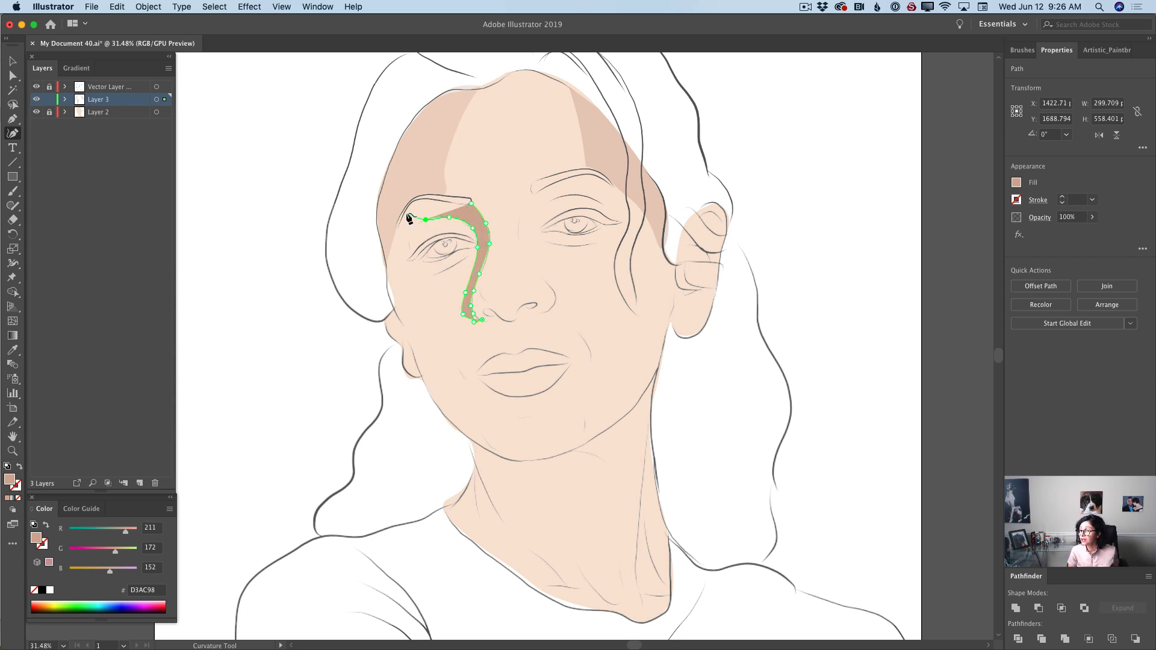
Run the shadow outline around the outer end and along the underside of the left eyebrow, closing it at its starting point.
click(405, 217)
click(411, 200)
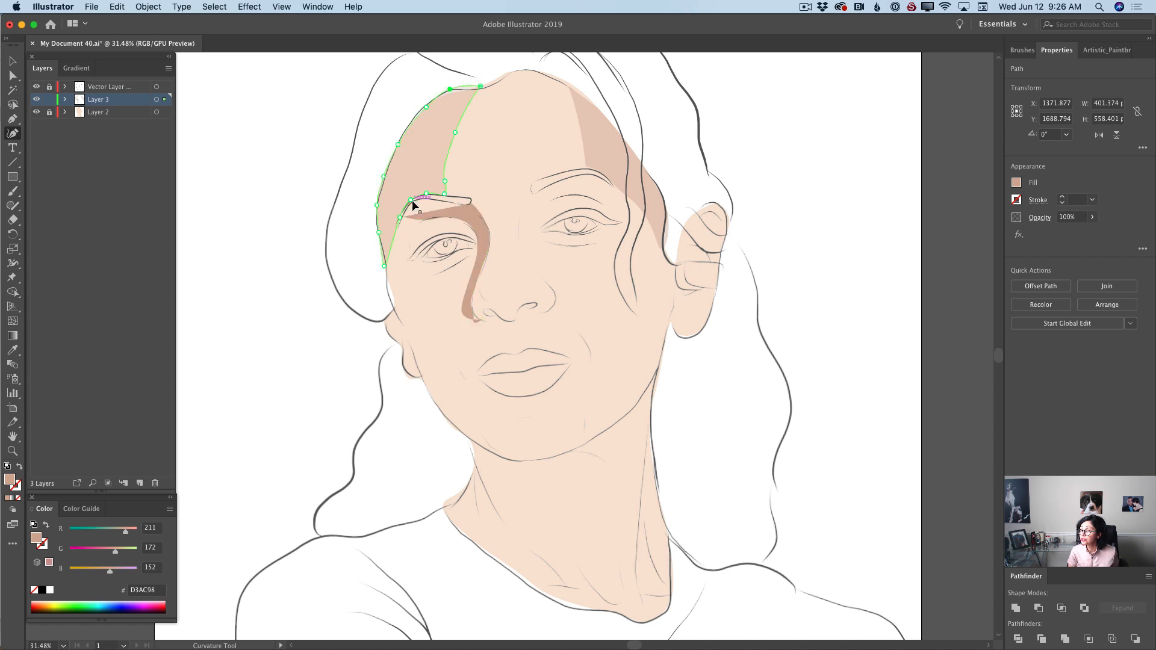
click(427, 224)
click(425, 201)
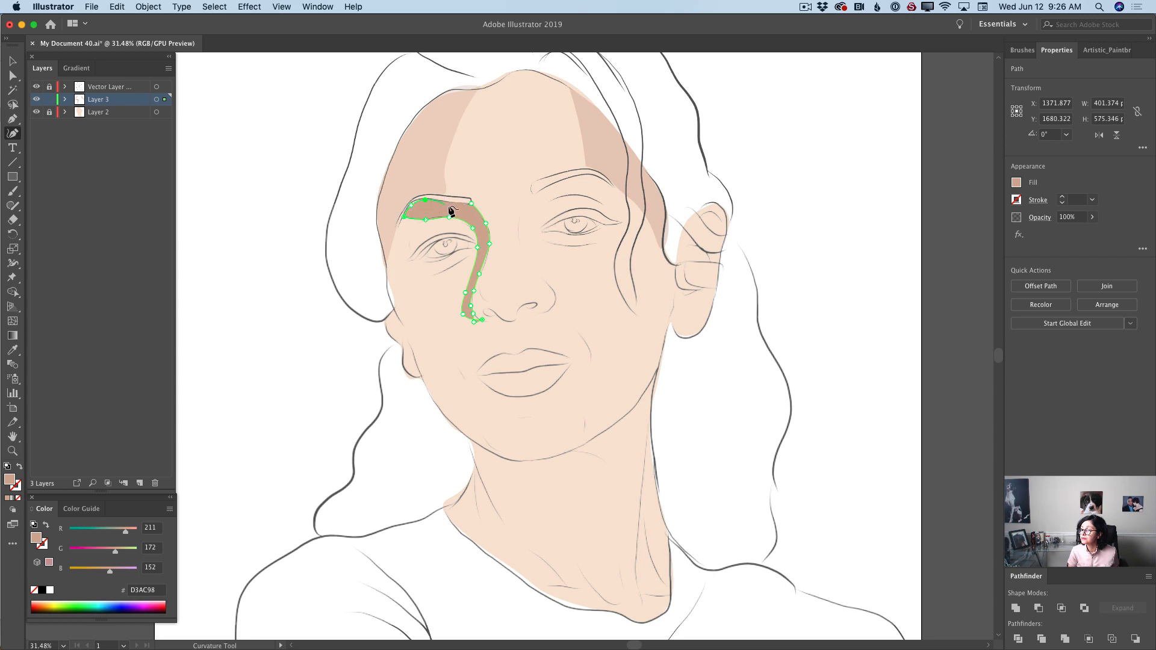
click(471, 204)
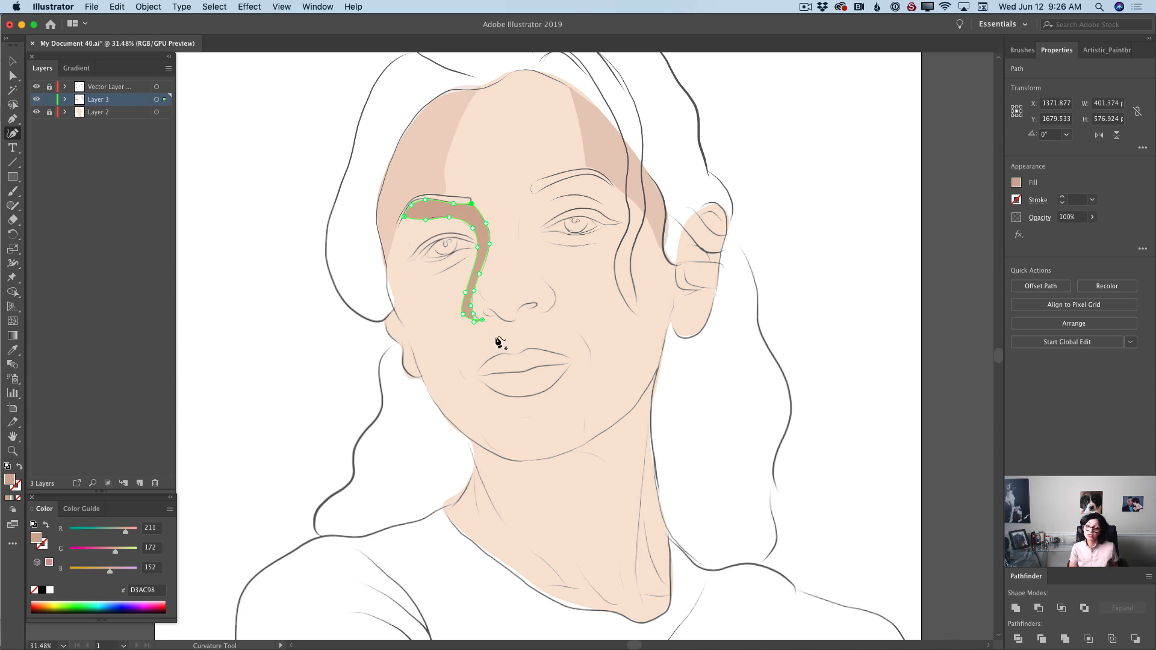
Narrow the left nose shadow's lower end beside the nostril and reduce the shape's opacity to 41%.
click(465, 306)
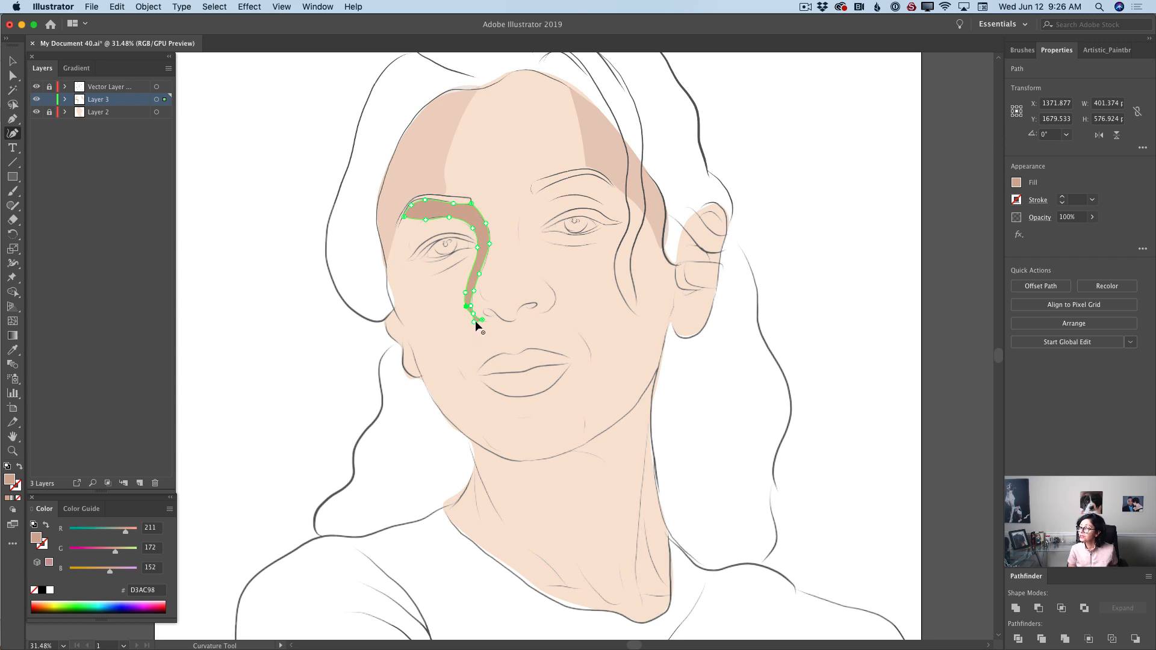
drag(475, 322, 477, 318)
click(1093, 217)
drag(1094, 233, 1068, 238)
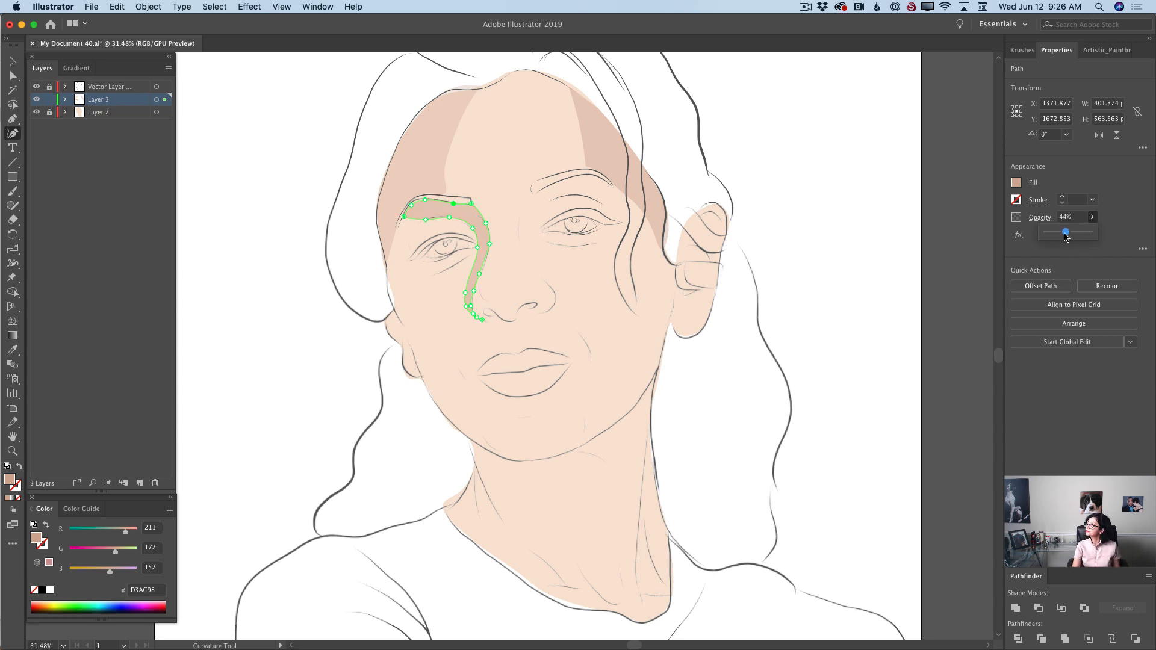
drag(1067, 235, 1065, 235)
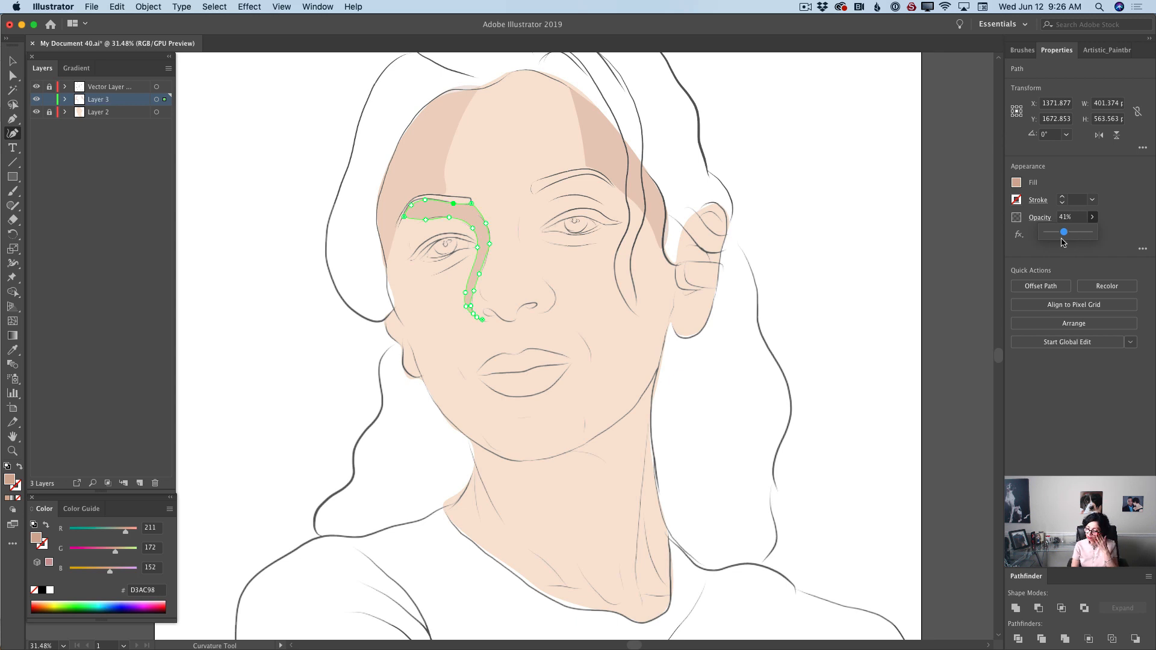
Trace another nose shadow from the inner end of the right eyebrow down the nose bridge and across above the right nostril.
click(532, 195)
click(520, 219)
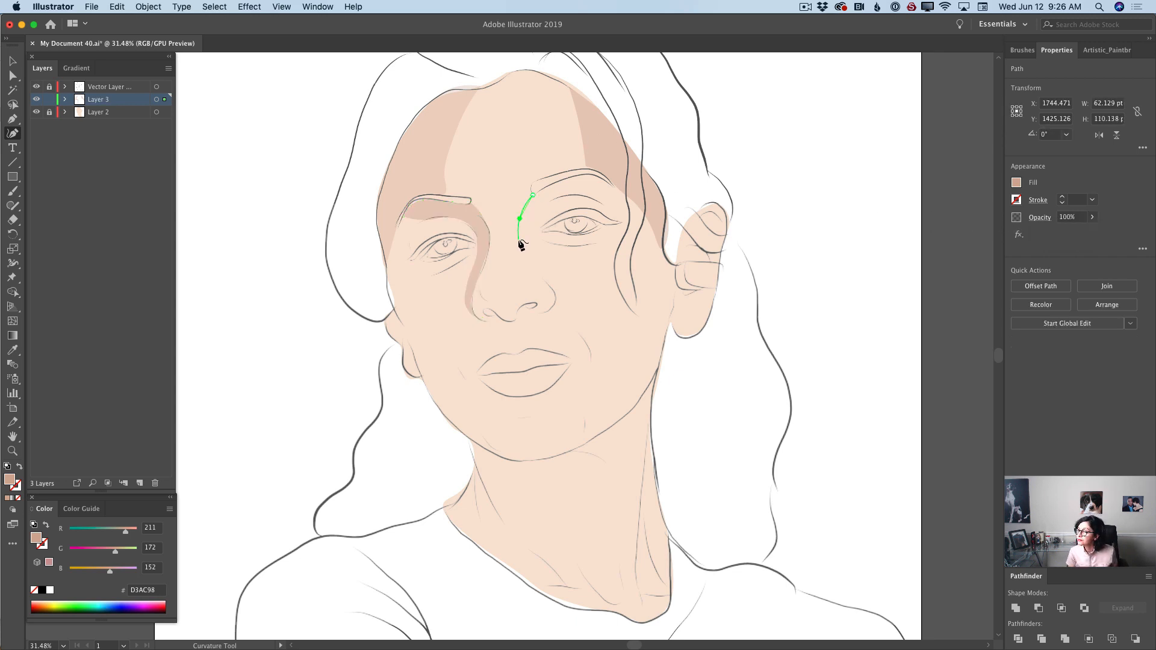
click(519, 243)
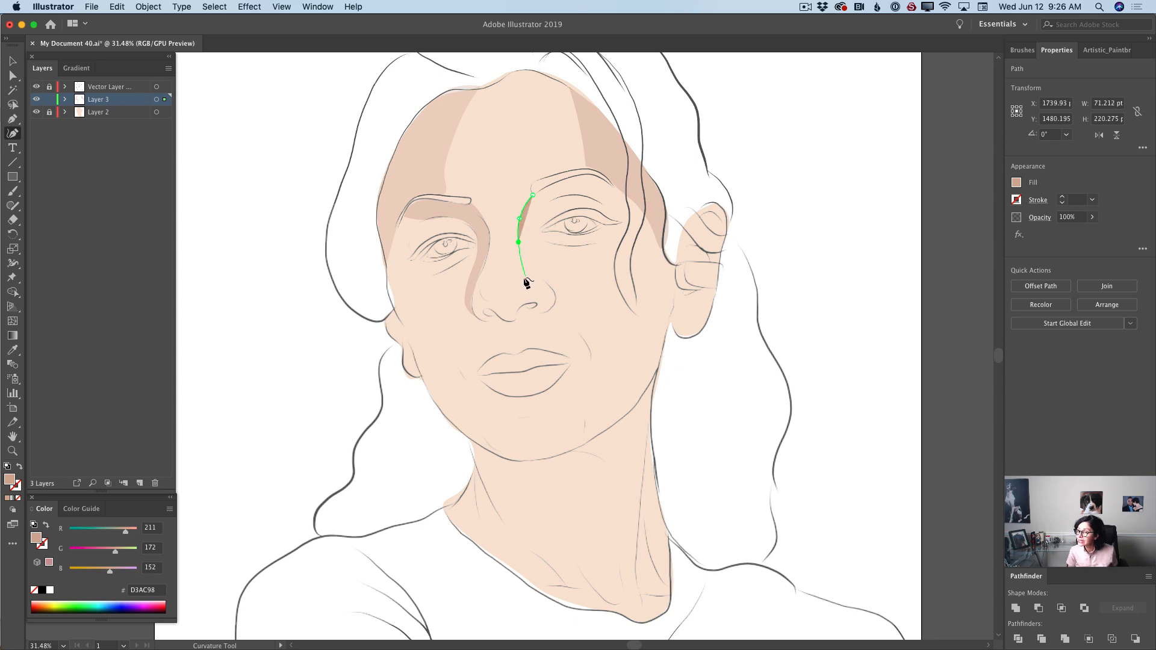
click(520, 282)
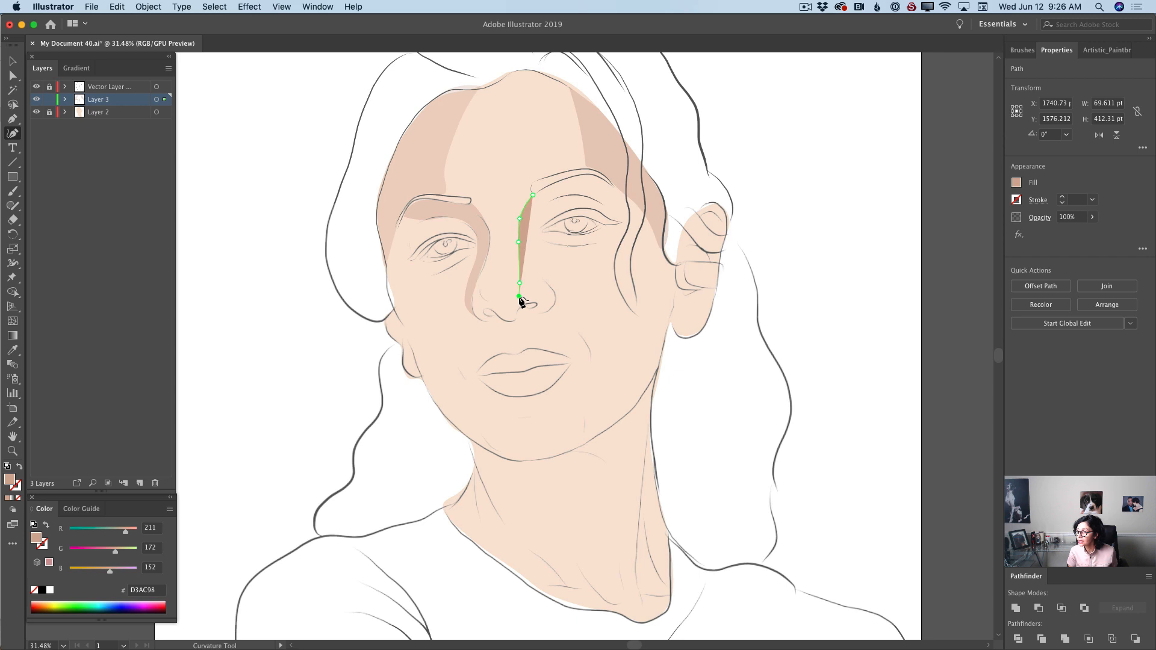
click(519, 296)
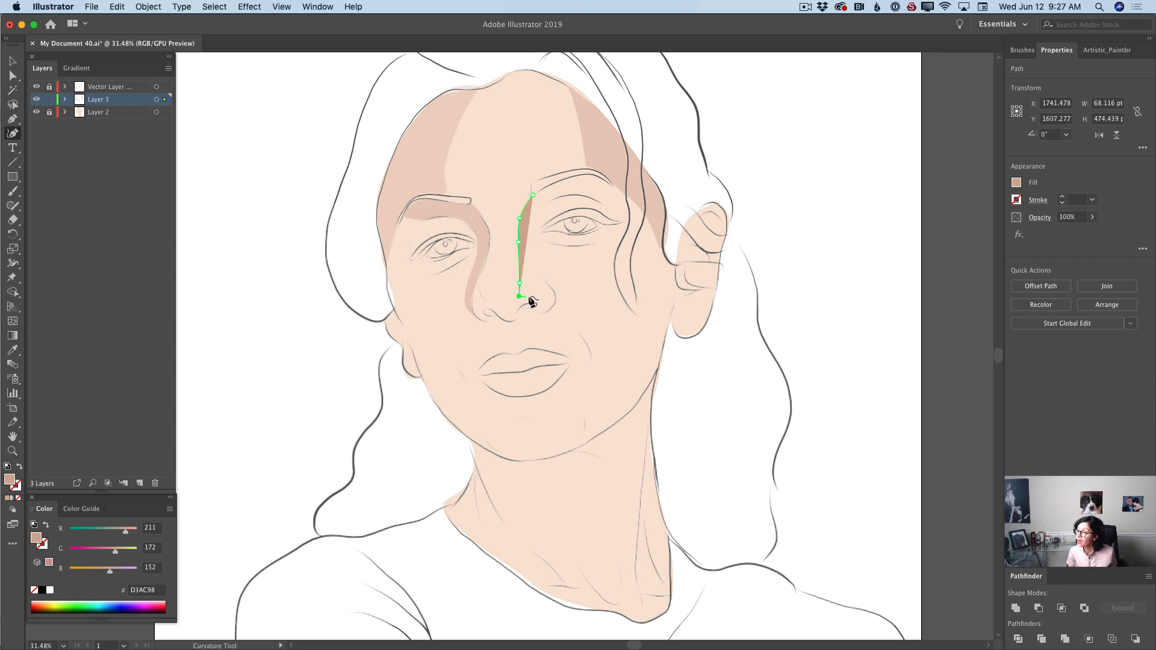
click(530, 296)
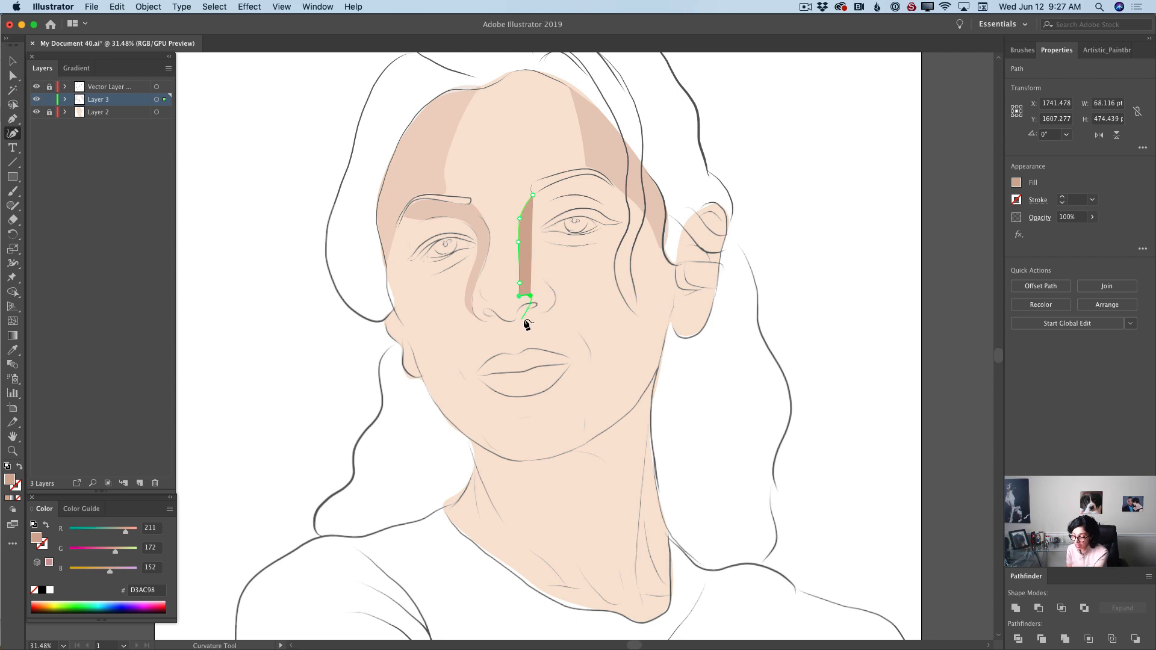
click(536, 289)
click(551, 290)
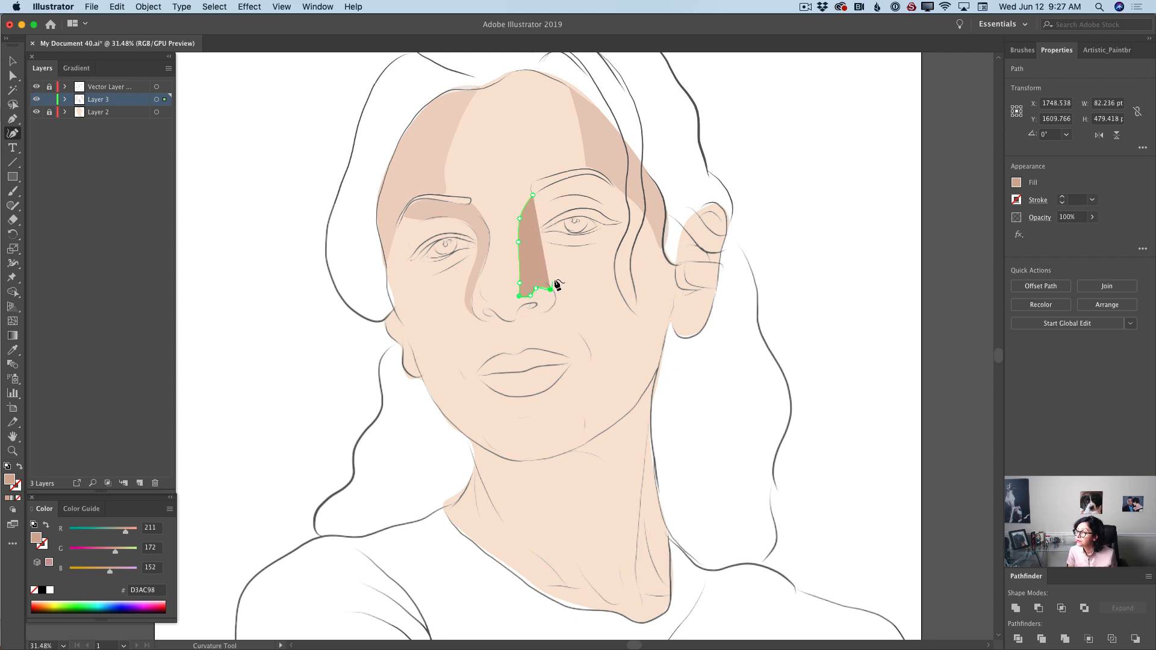
Bring the shadow outline back up the nose's right side to below the right eyebrow, then along the brow to close the shape.
click(545, 279)
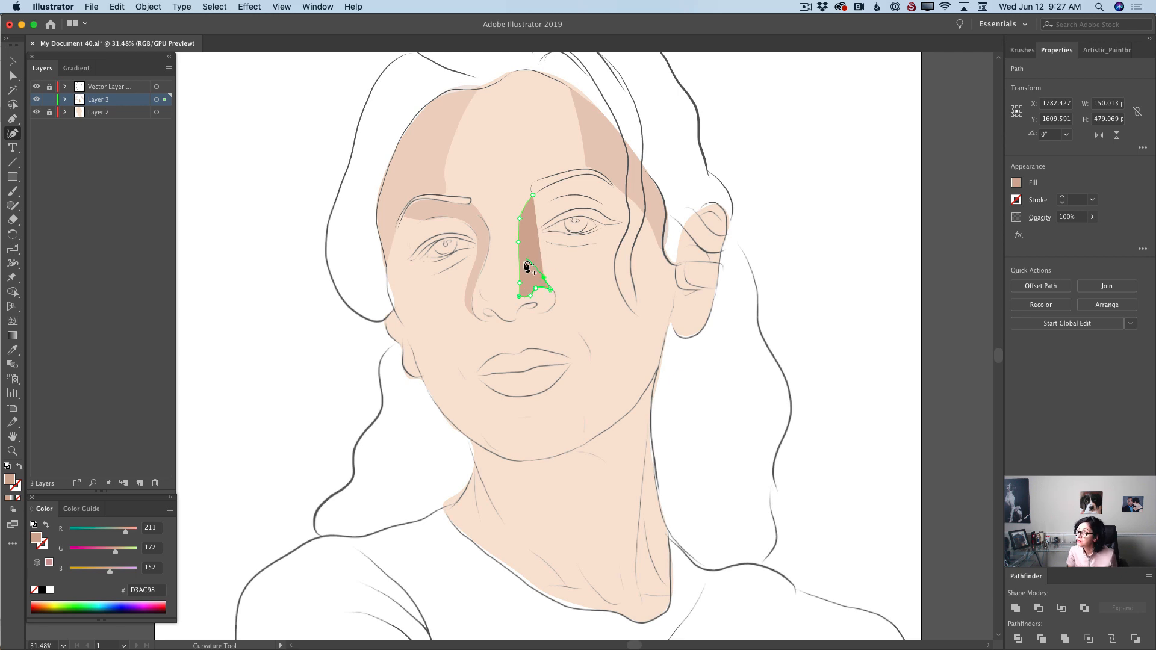
click(525, 260)
click(526, 245)
click(537, 224)
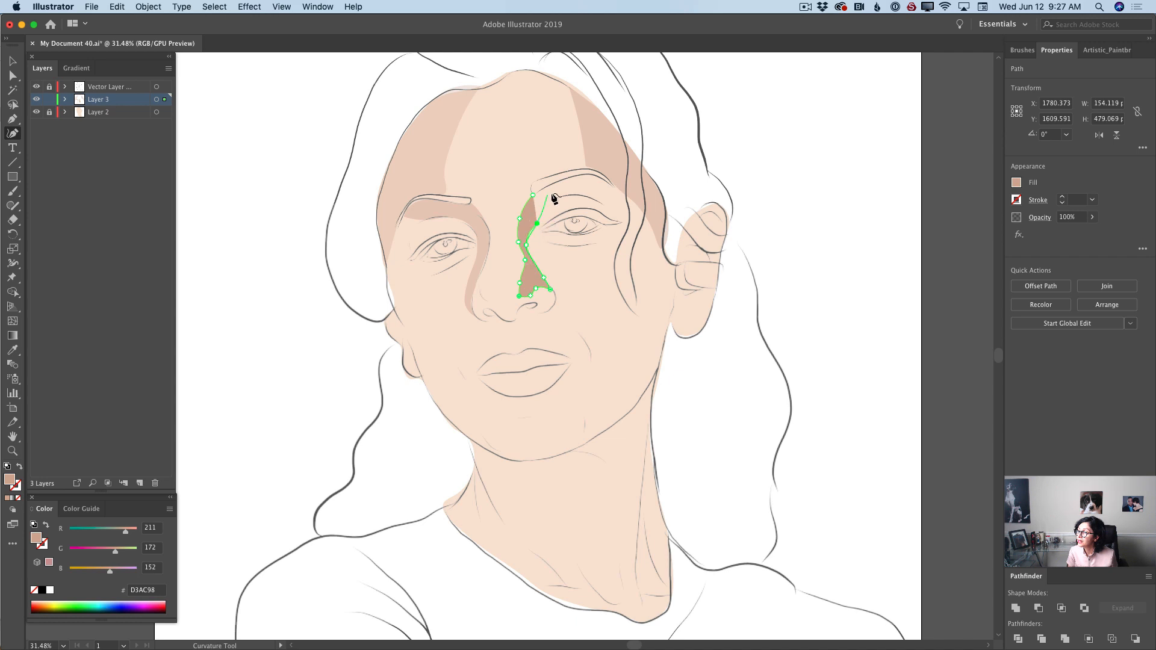
click(554, 200)
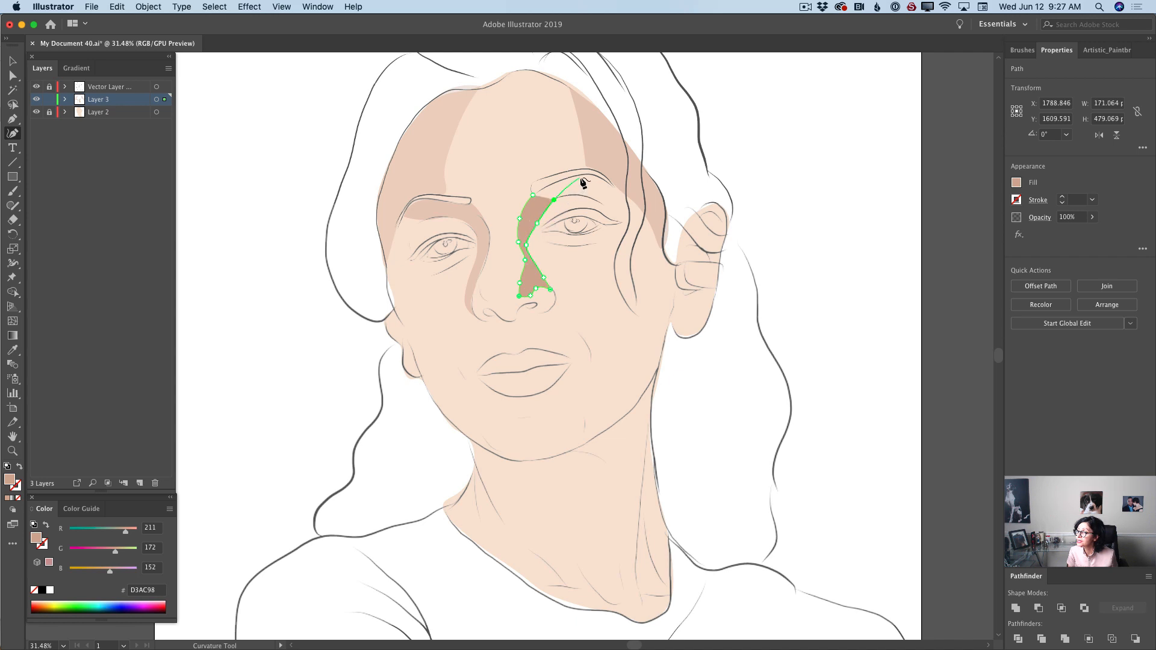
click(581, 177)
click(557, 183)
click(533, 195)
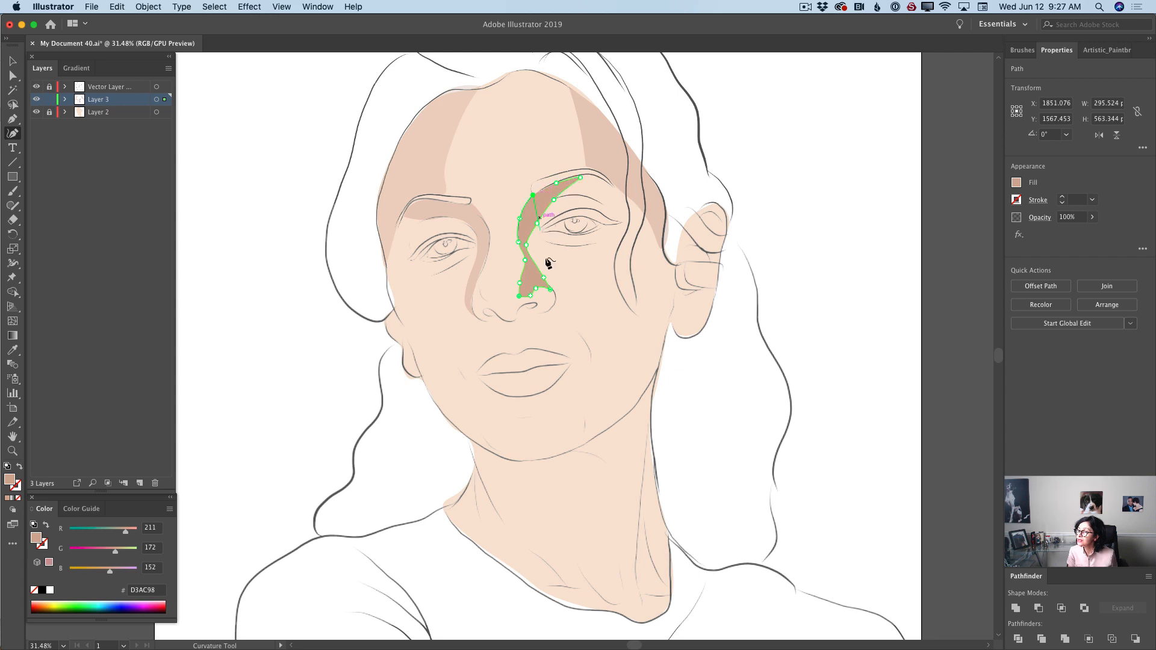
Smooth the right nose shadow along the bridge, widen its end under the right eyebrow, and tidy its lower corner beside the nostril.
click(557, 183)
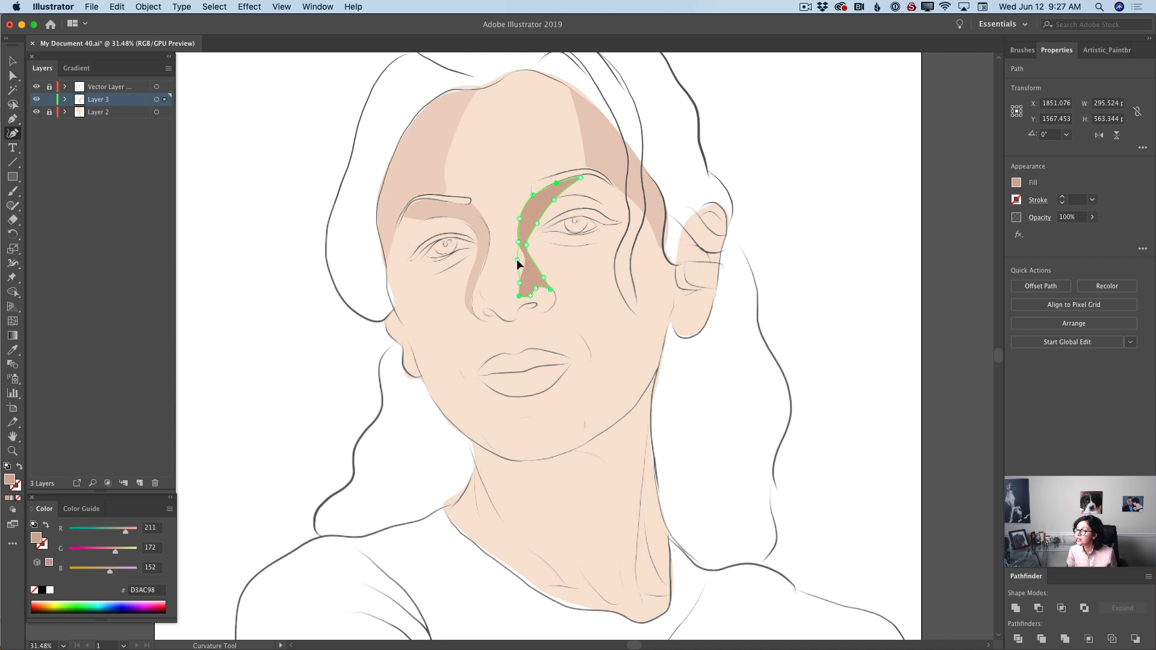
click(518, 260)
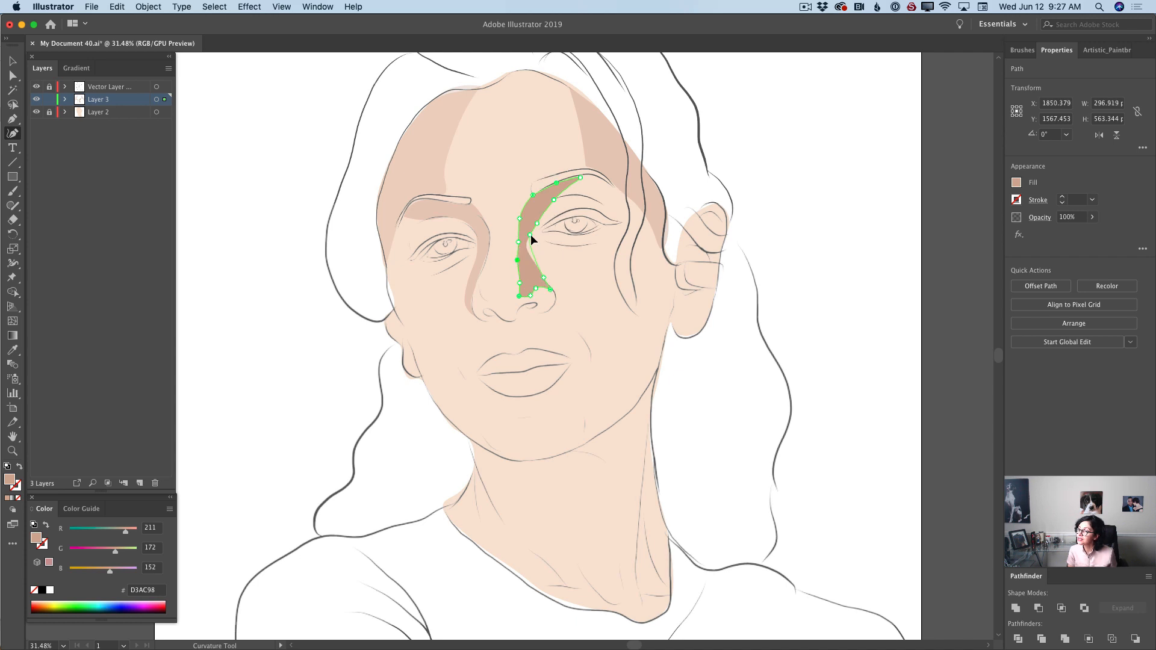
click(537, 210)
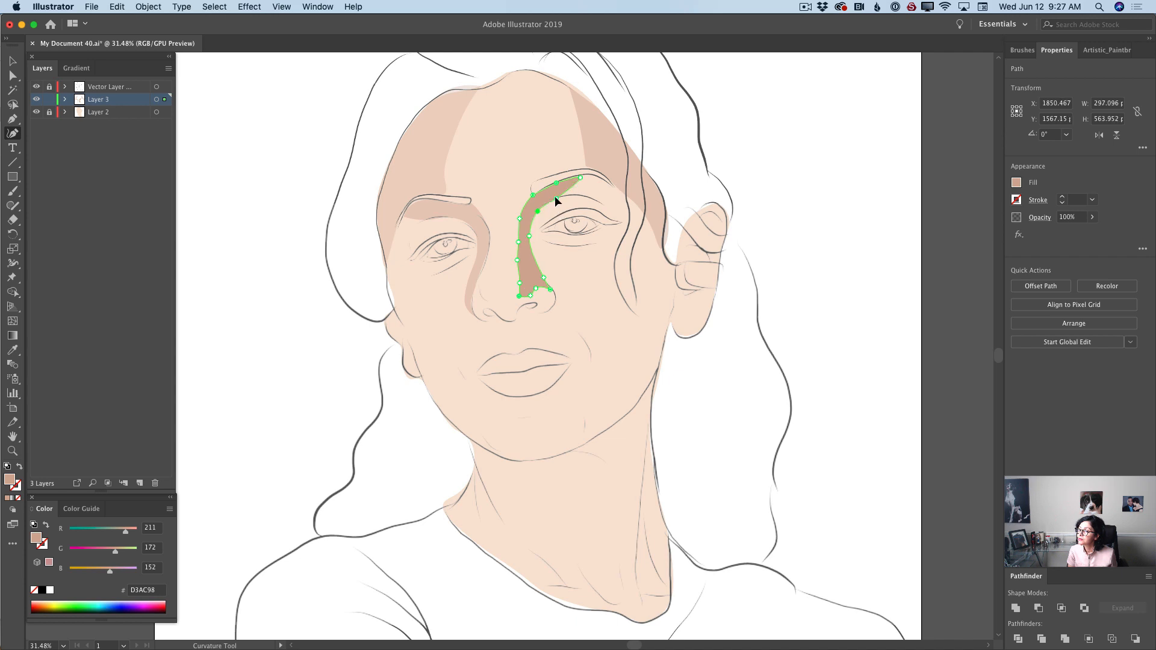
click(555, 198)
drag(580, 192, 577, 193)
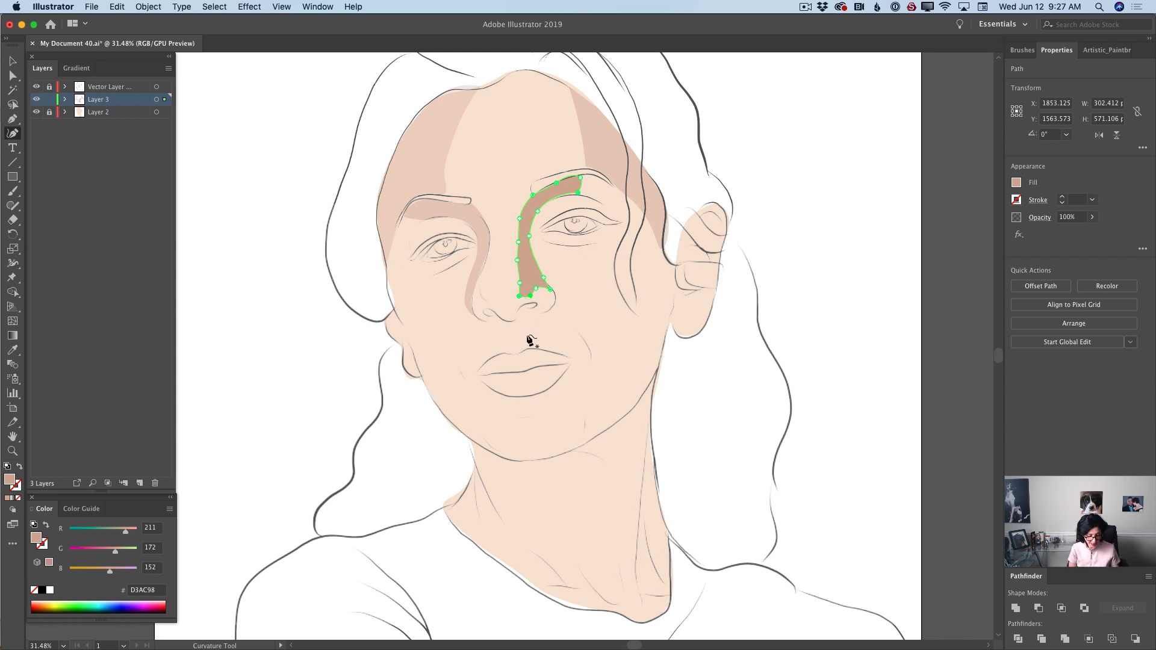
key(Delete)
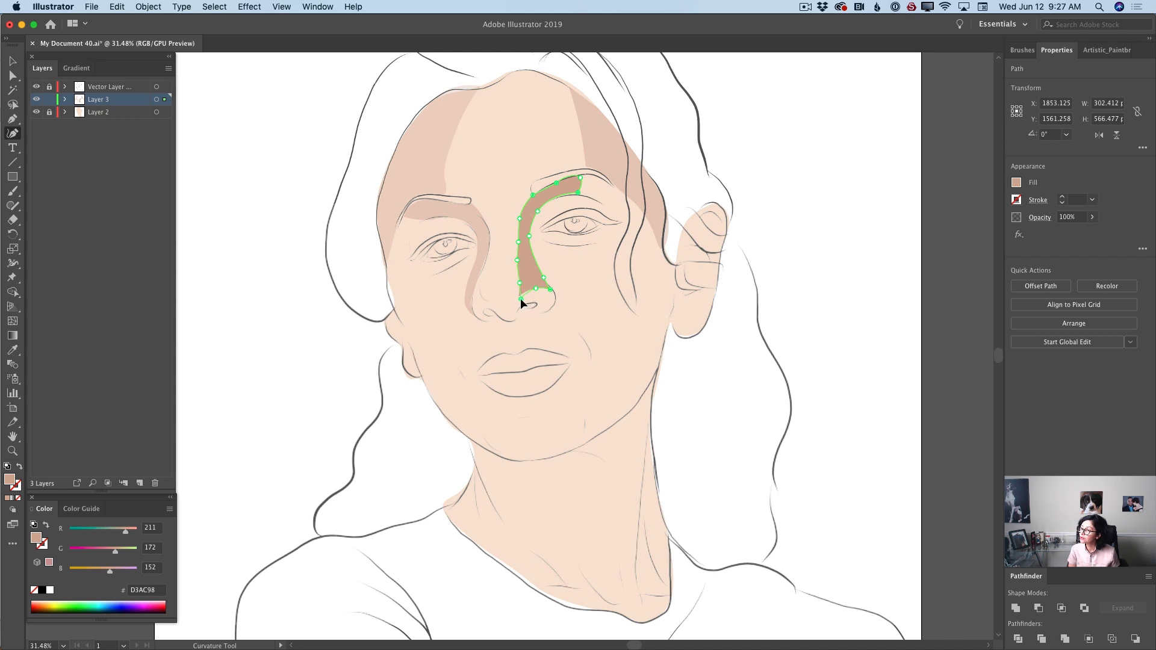
drag(520, 299, 521, 301)
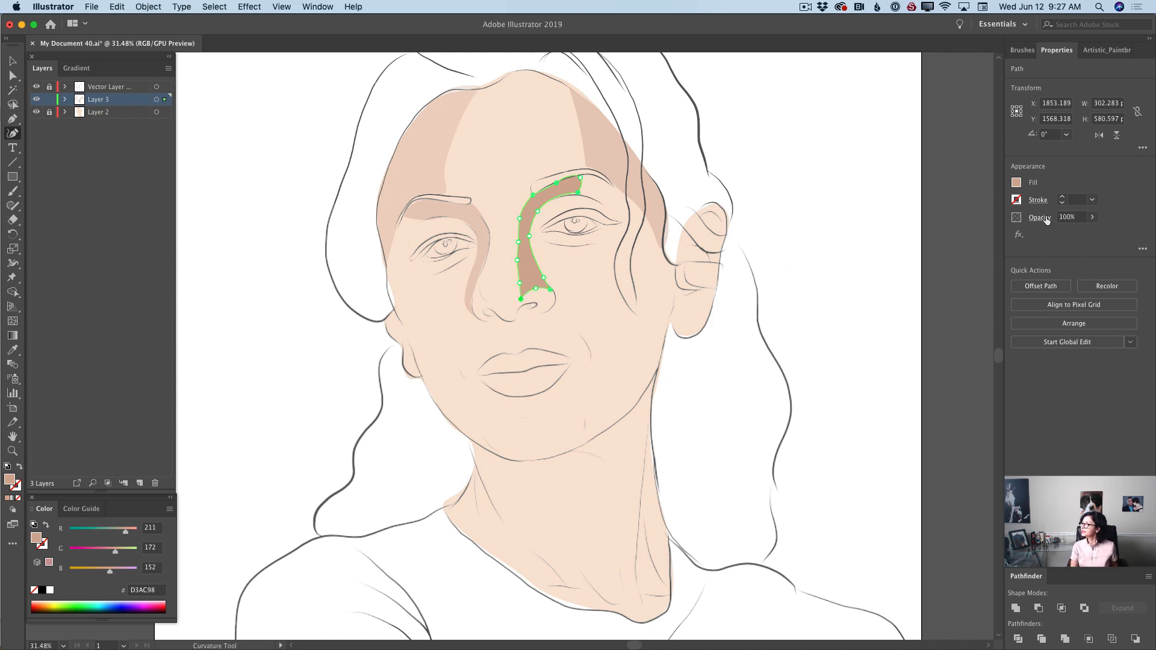
Remove the surplus anchor point midway down the right nose shadow's inner edge and reduce the shape's opacity to 43%.
click(1094, 217)
drag(1094, 232, 1072, 232)
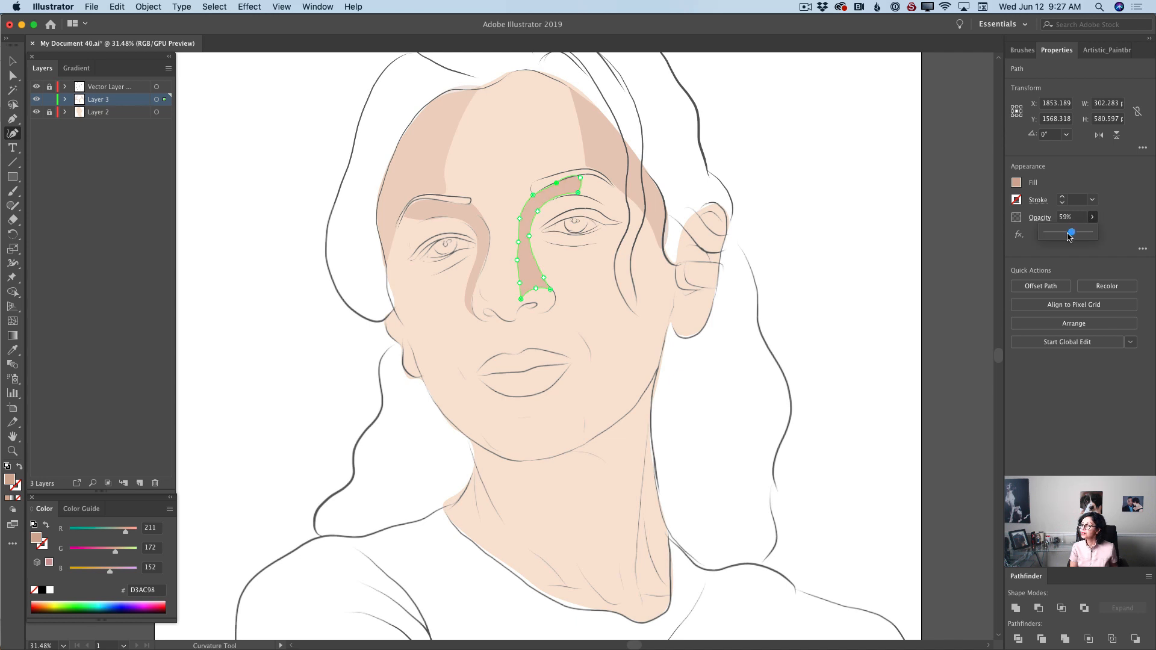
click(518, 261)
key(Delete)
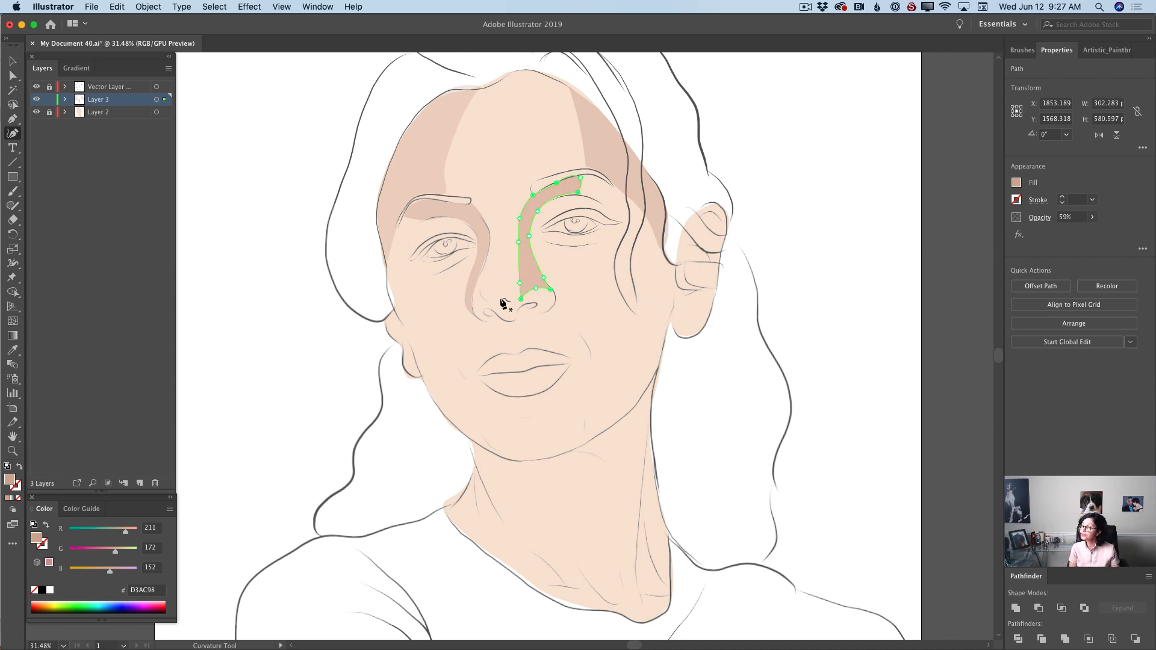
click(1094, 217)
drag(1072, 235, 1061, 240)
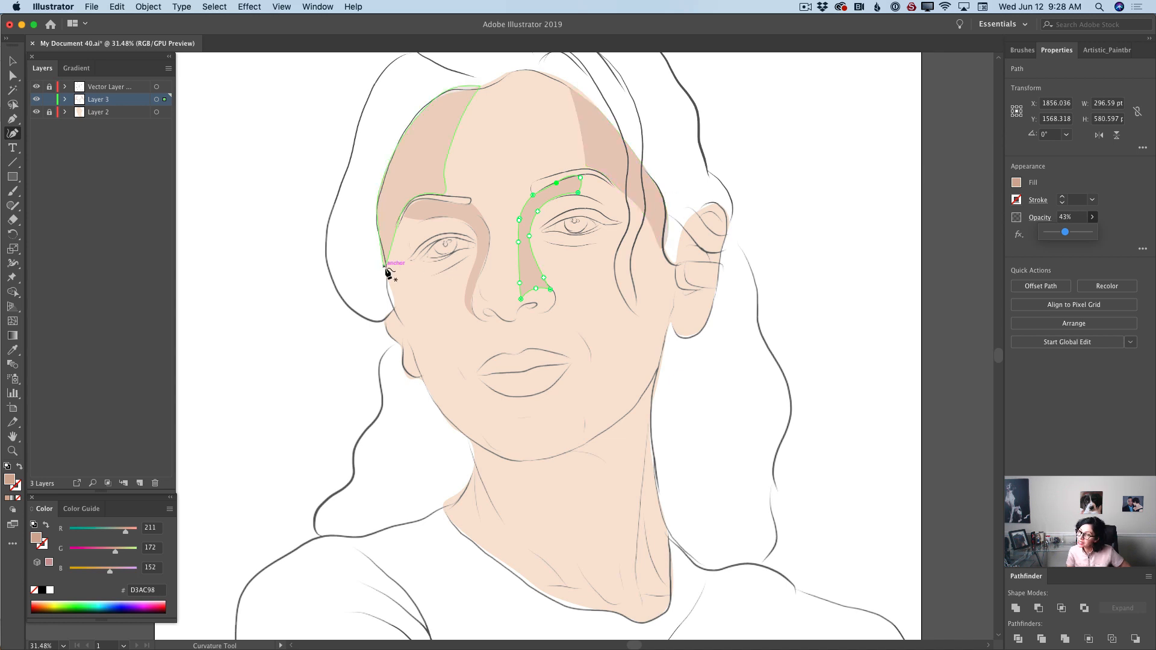
Trace the inner edge of a left cheek shadow from below the temple down past the mouth corner to the jawline near the chin.
click(386, 274)
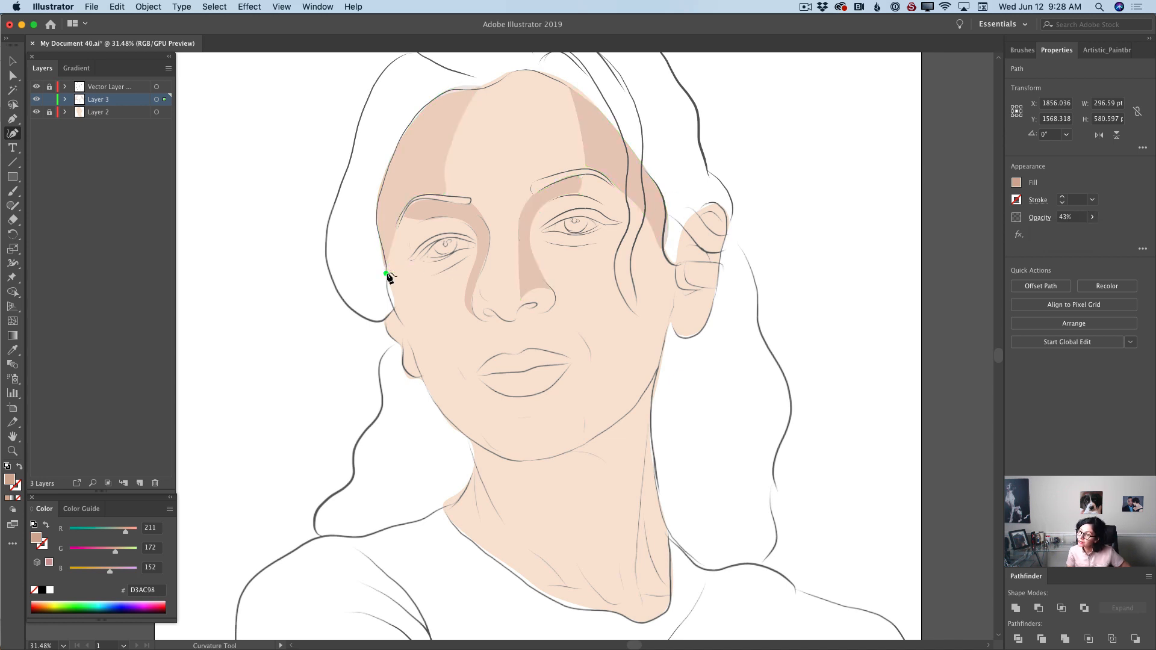
click(407, 315)
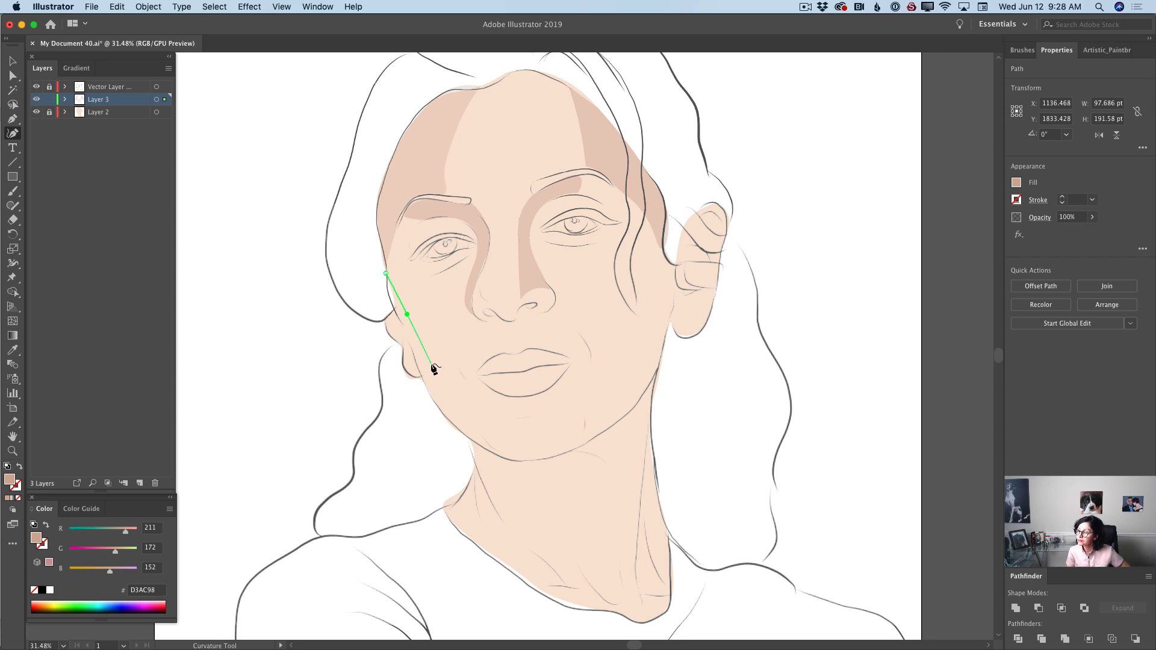
click(431, 365)
click(468, 399)
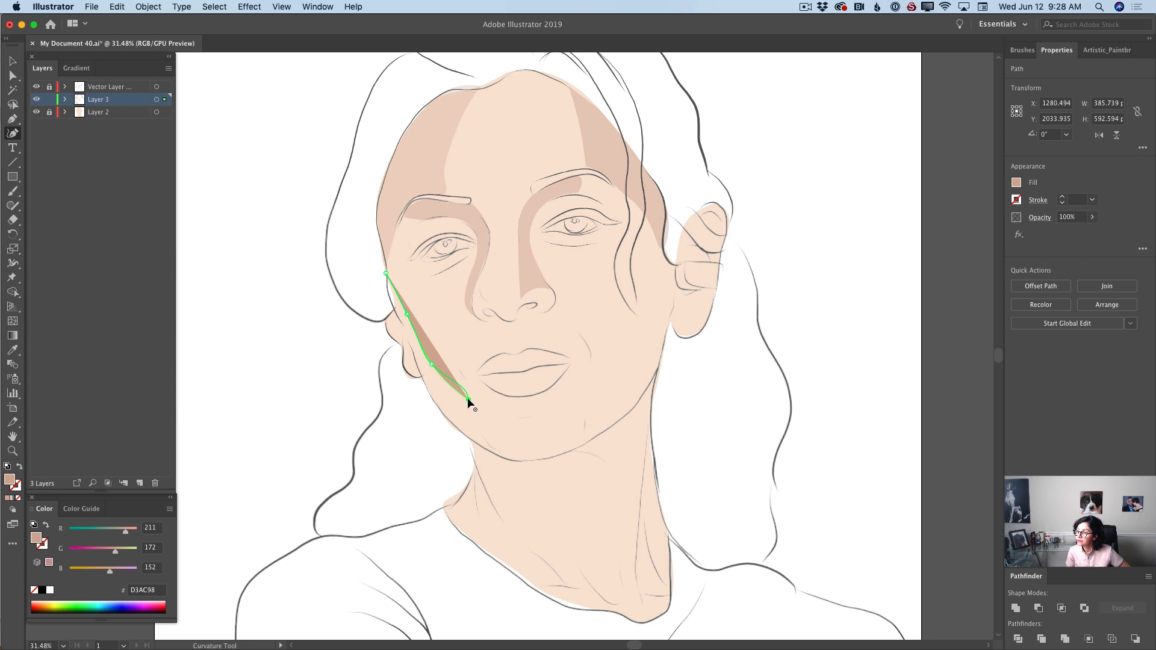
click(468, 414)
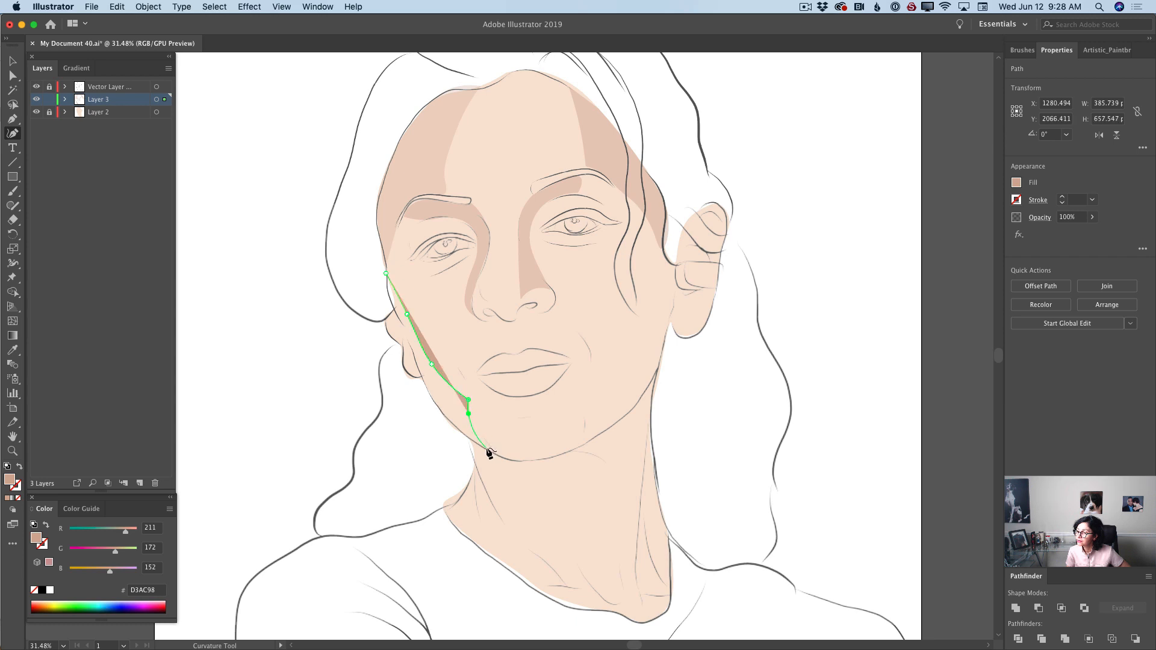
click(487, 447)
Run the cheek shadow back up the left jaw and face edge to close it, about 474 by 819 pt, at 29% opacity.
click(467, 436)
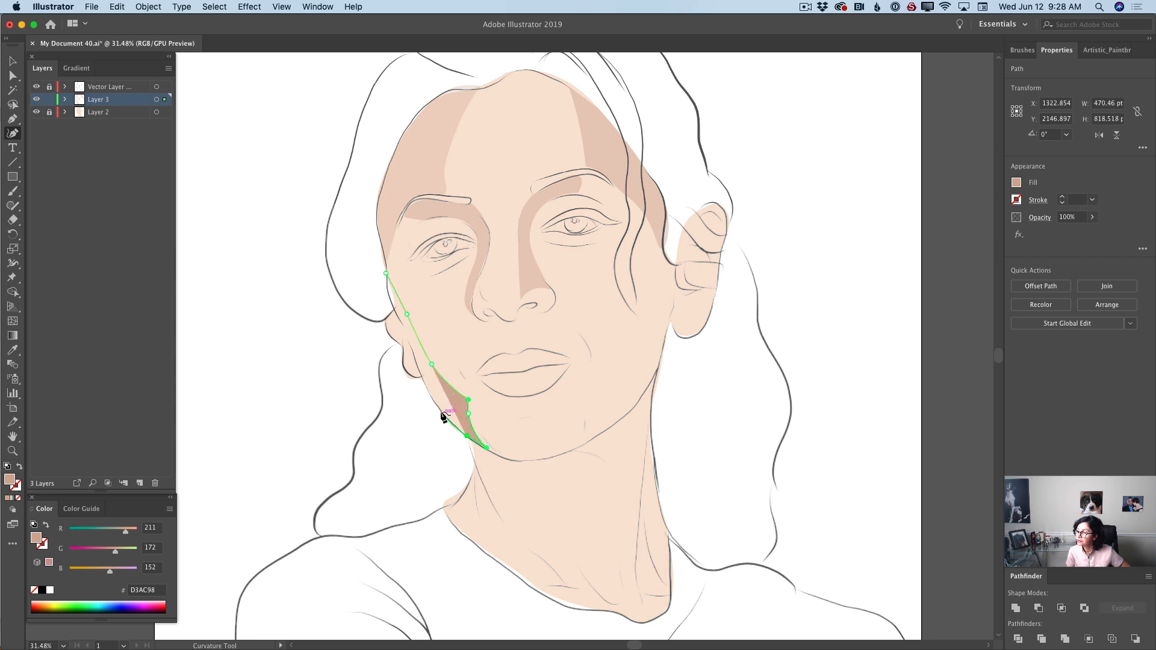
click(441, 410)
click(418, 367)
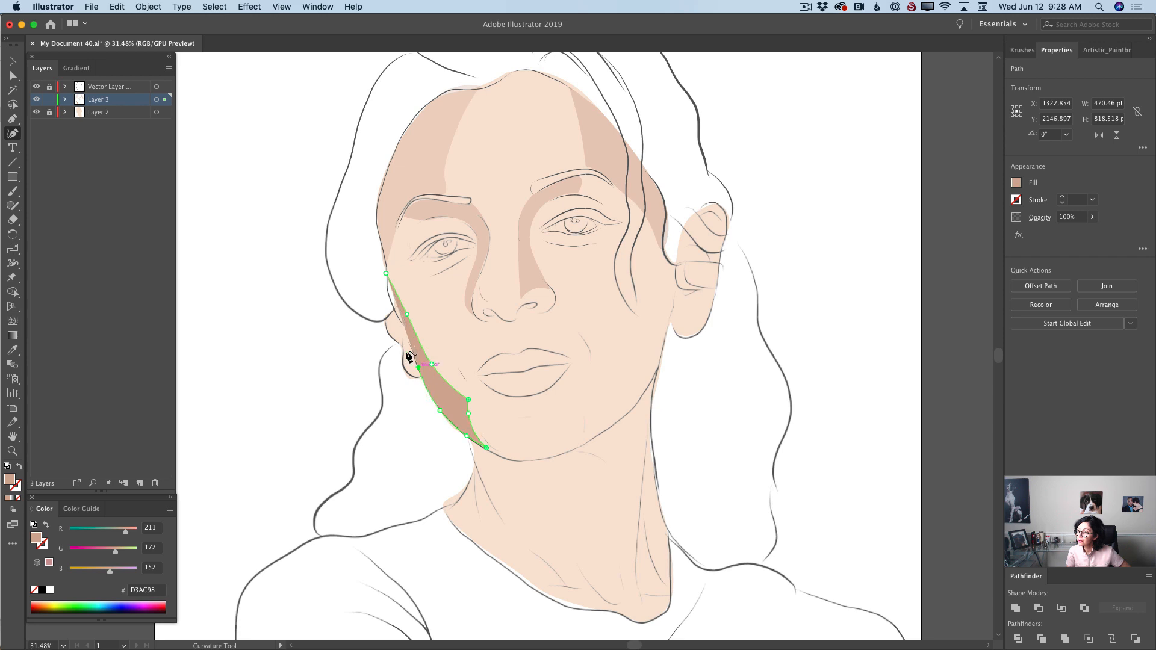
click(389, 302)
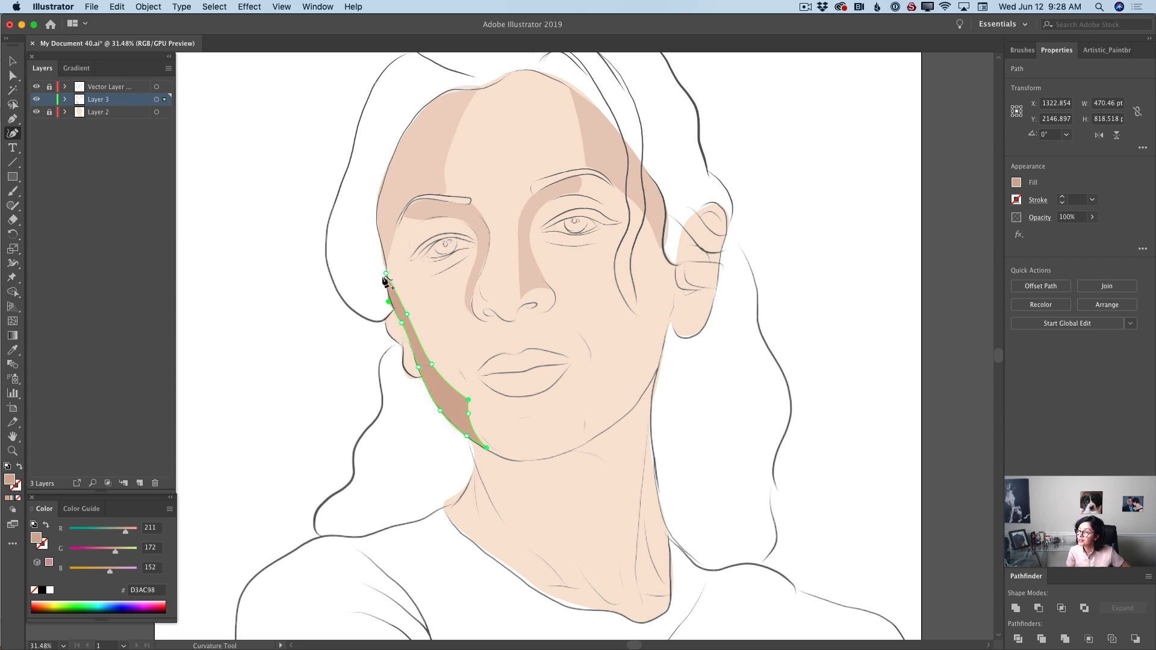
click(386, 273)
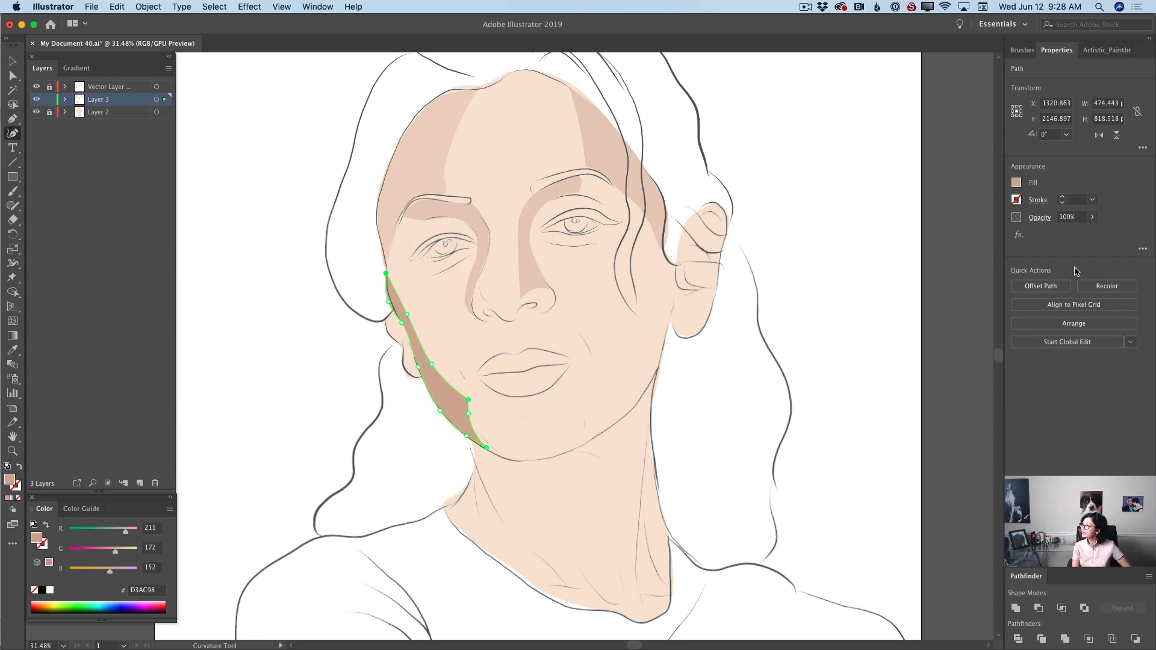
click(1092, 217)
drag(1093, 233, 1060, 234)
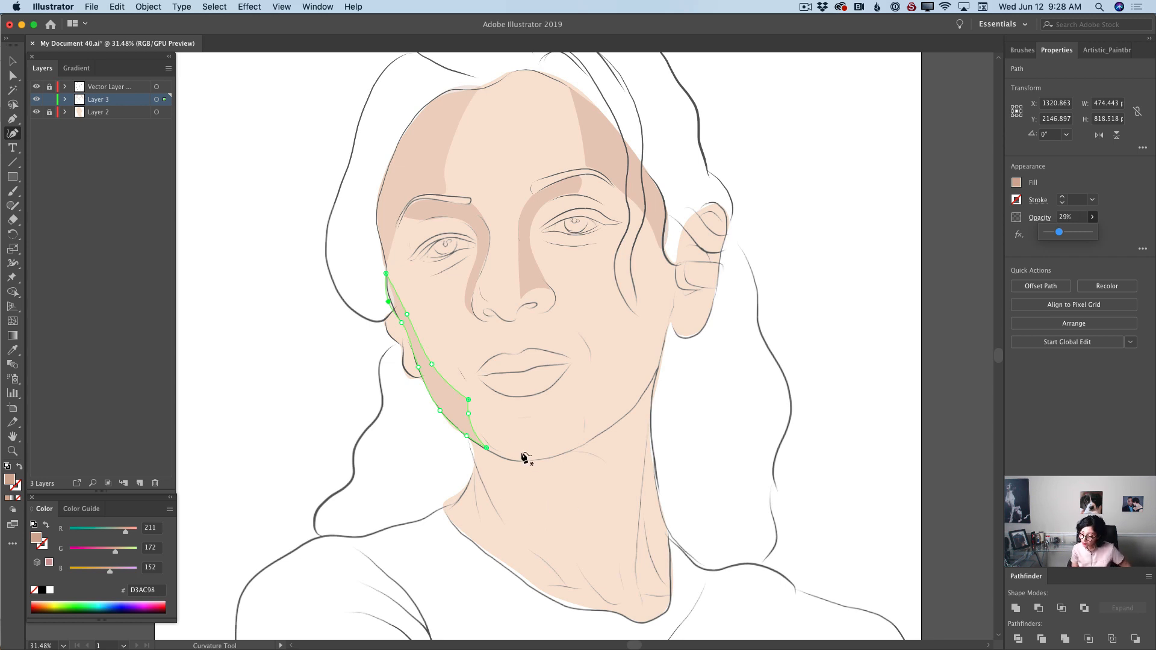
Trace a closed crescent shadow about 165 by 328 pt along the right smile line, from beside the nostril to beside the mouth corner.
click(556, 292)
click(579, 313)
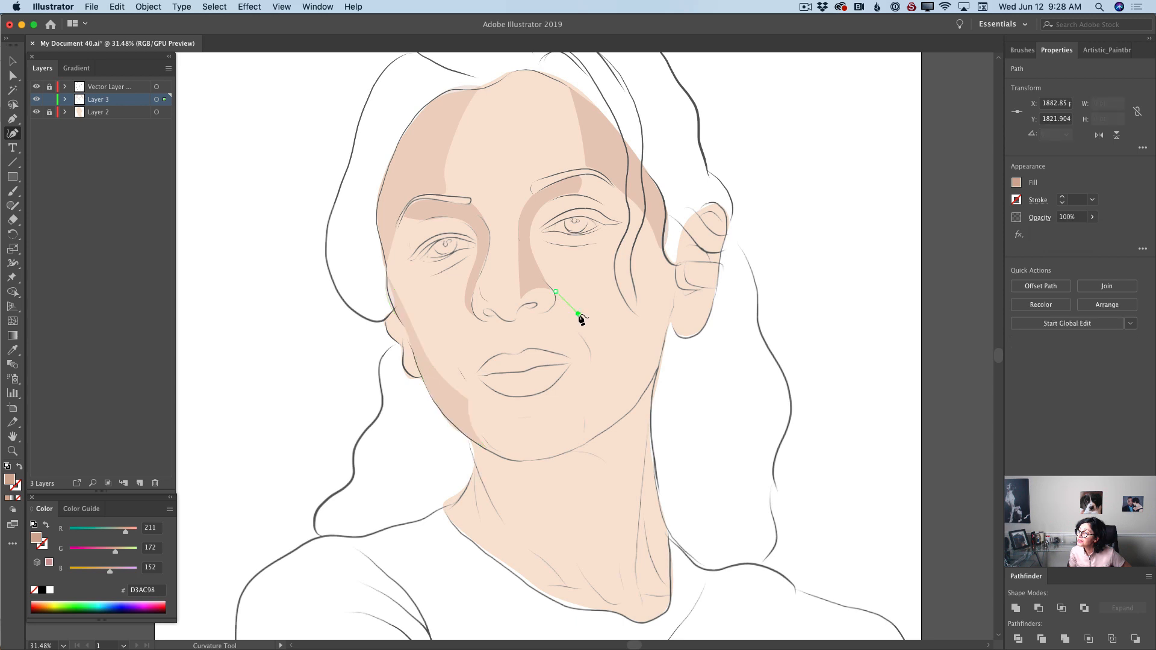
click(591, 346)
click(590, 361)
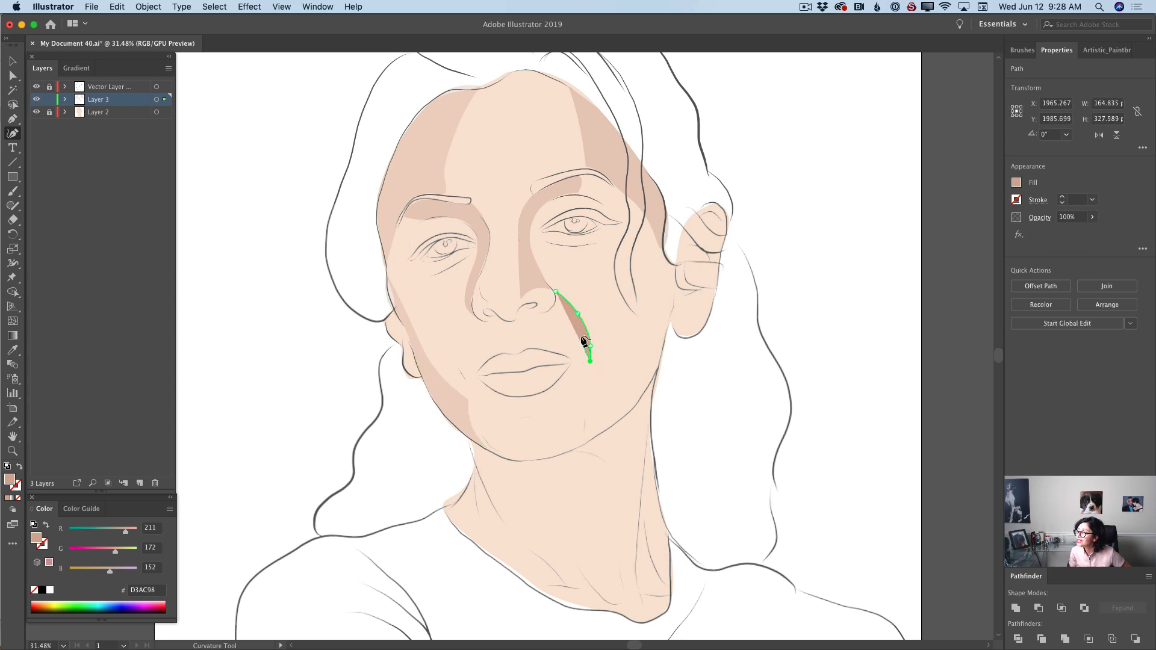
click(555, 293)
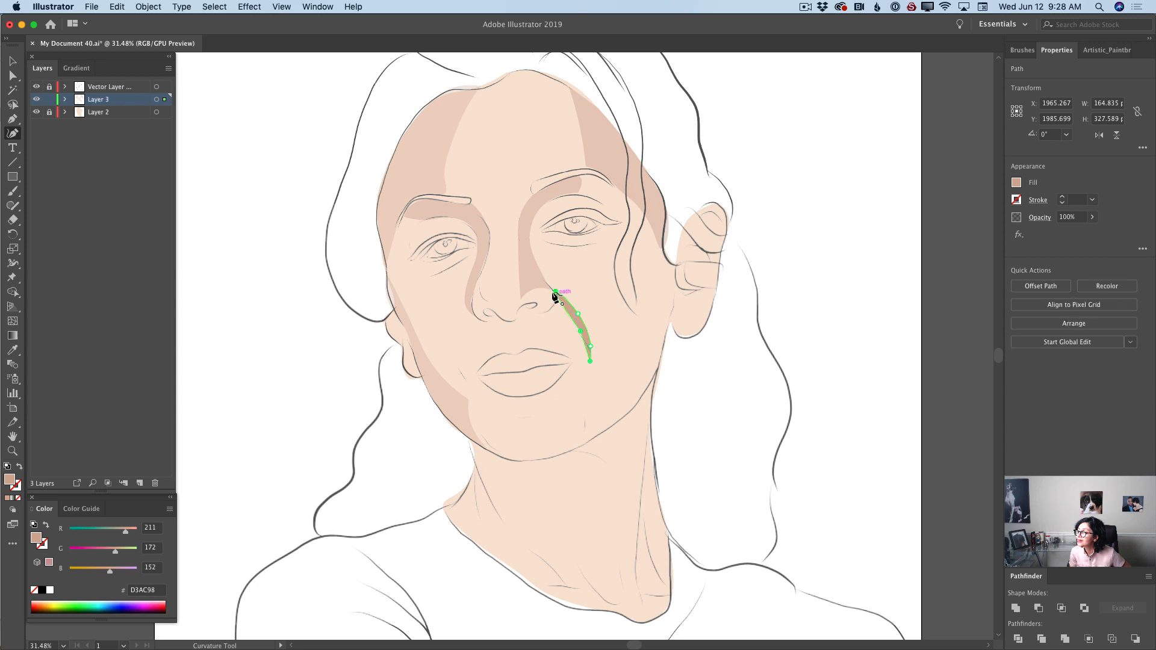
Slim the smile-line shadow by pulling in its outer edge and reduce its opacity to 48%.
click(587, 333)
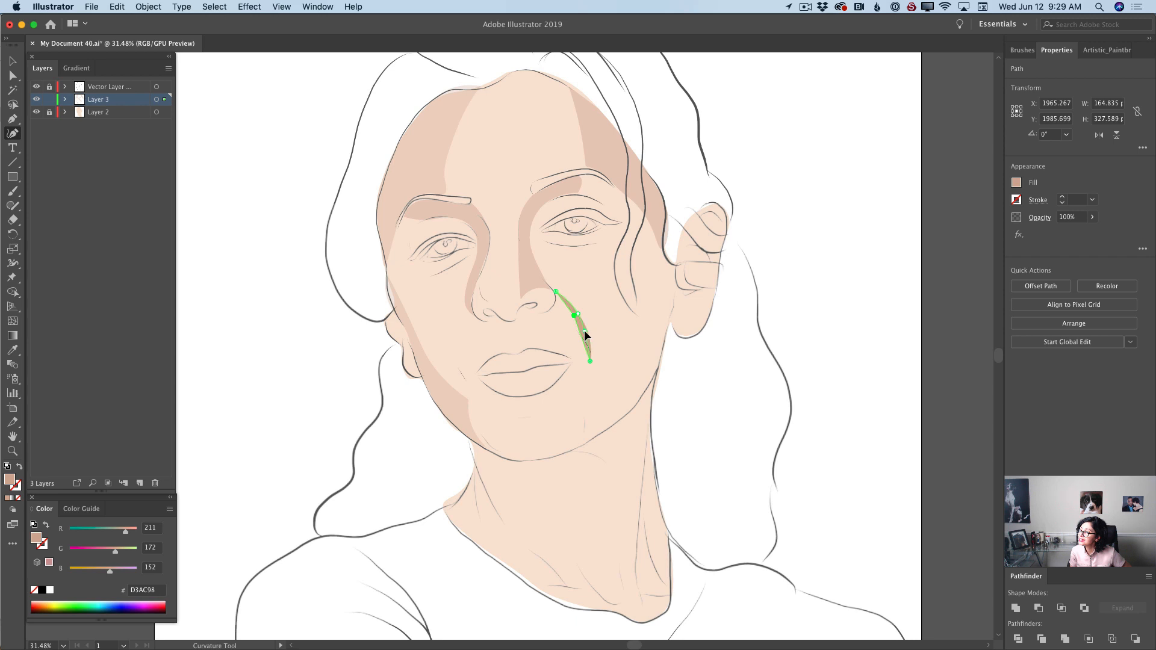
drag(585, 330, 588, 328)
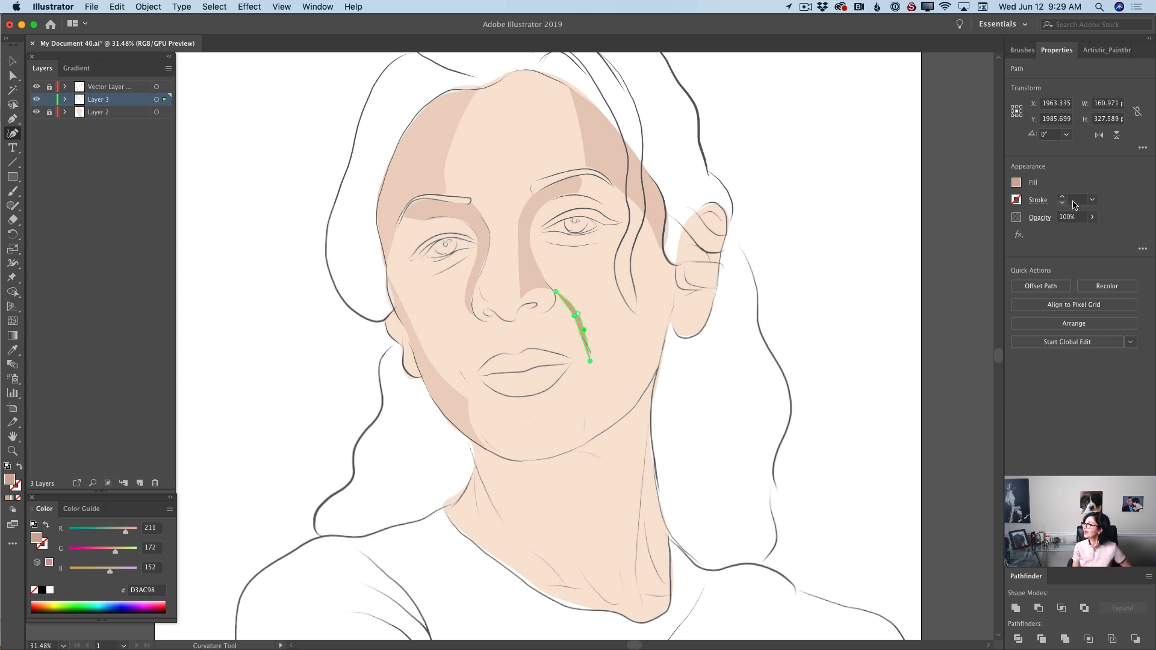
click(1093, 217)
drag(1090, 234, 1070, 240)
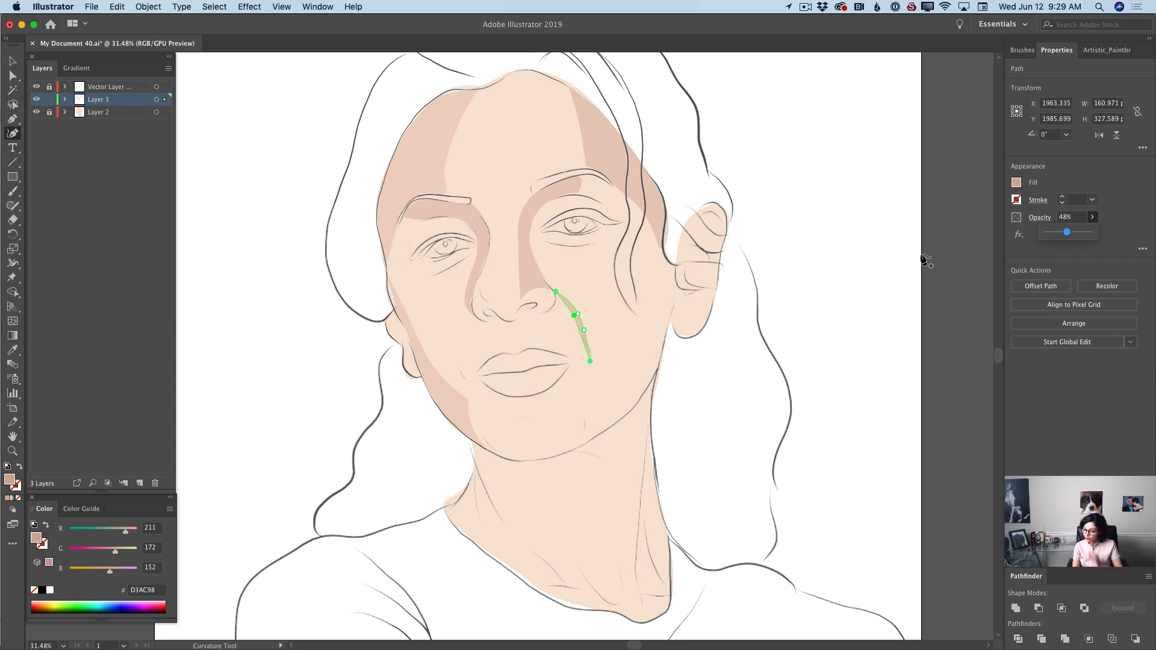
Draw a four-sided shadow about 138 by 218 pt between the left nostril and the upper lip, with 30% opacity.
click(505, 323)
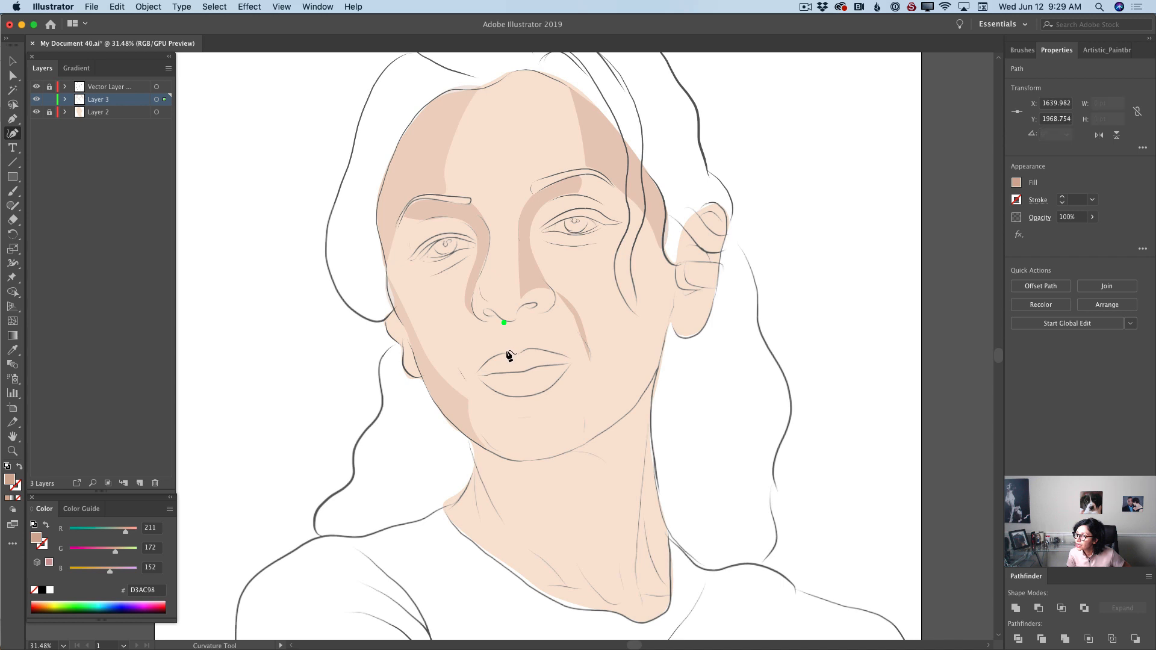
click(506, 352)
click(497, 354)
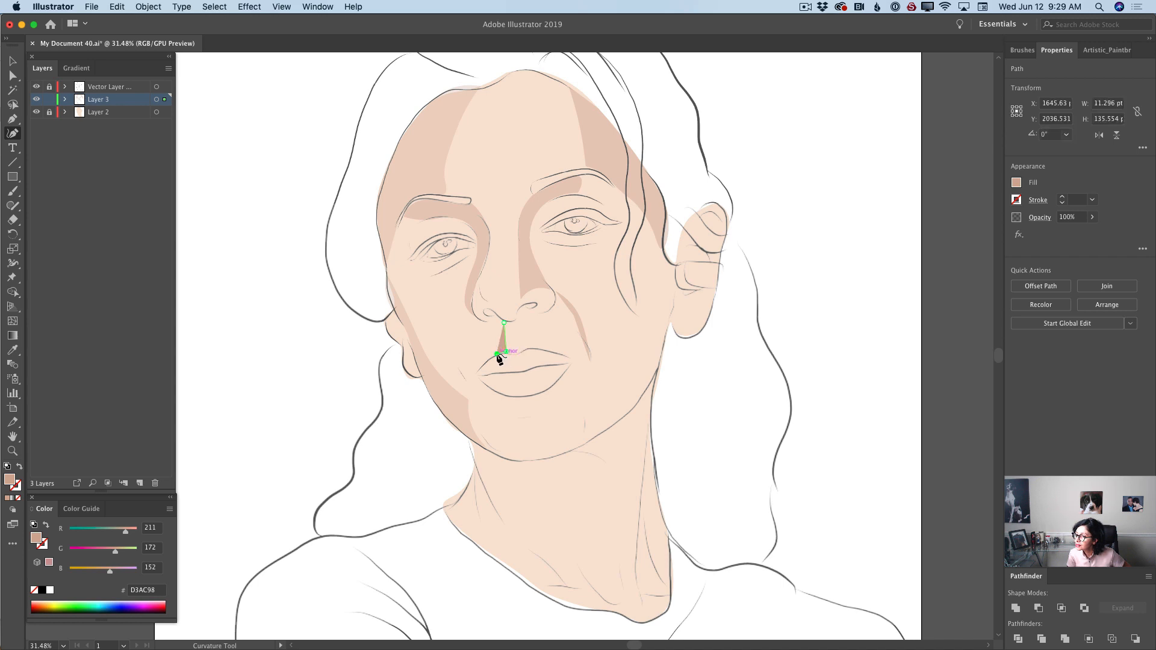
click(484, 362)
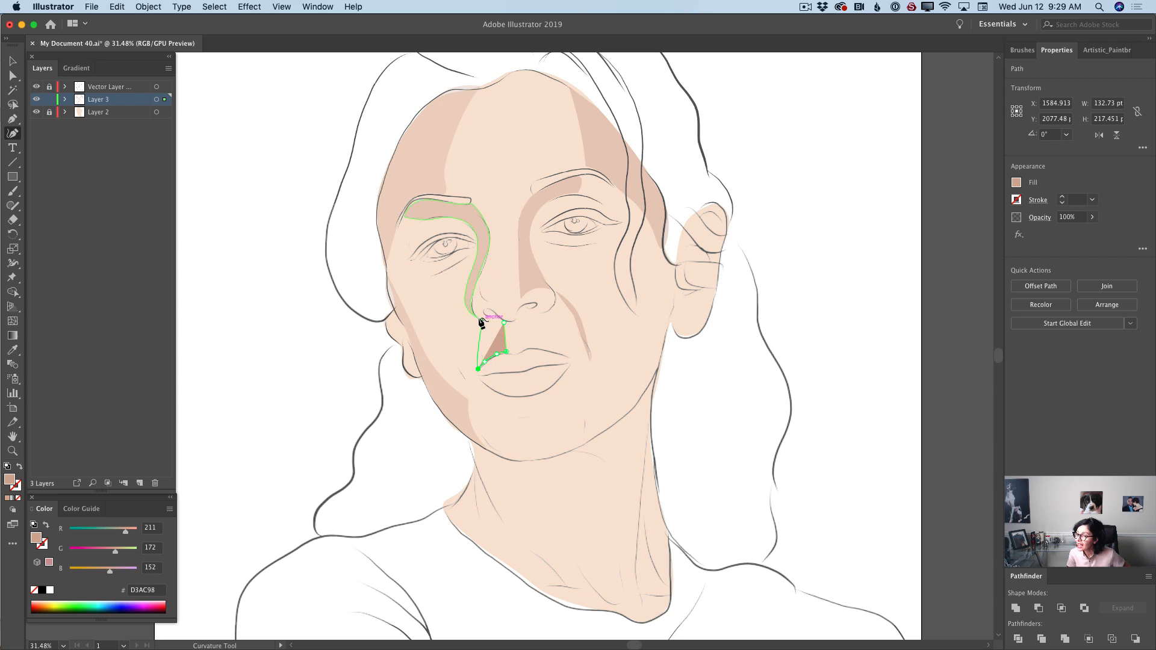
click(482, 323)
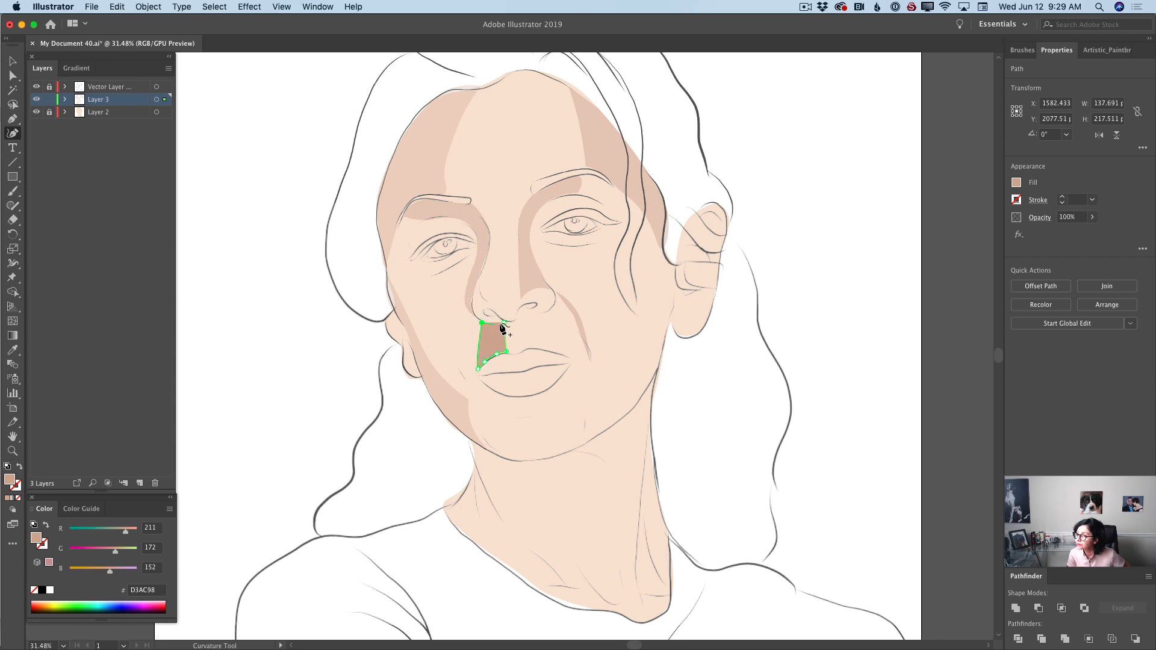
click(505, 324)
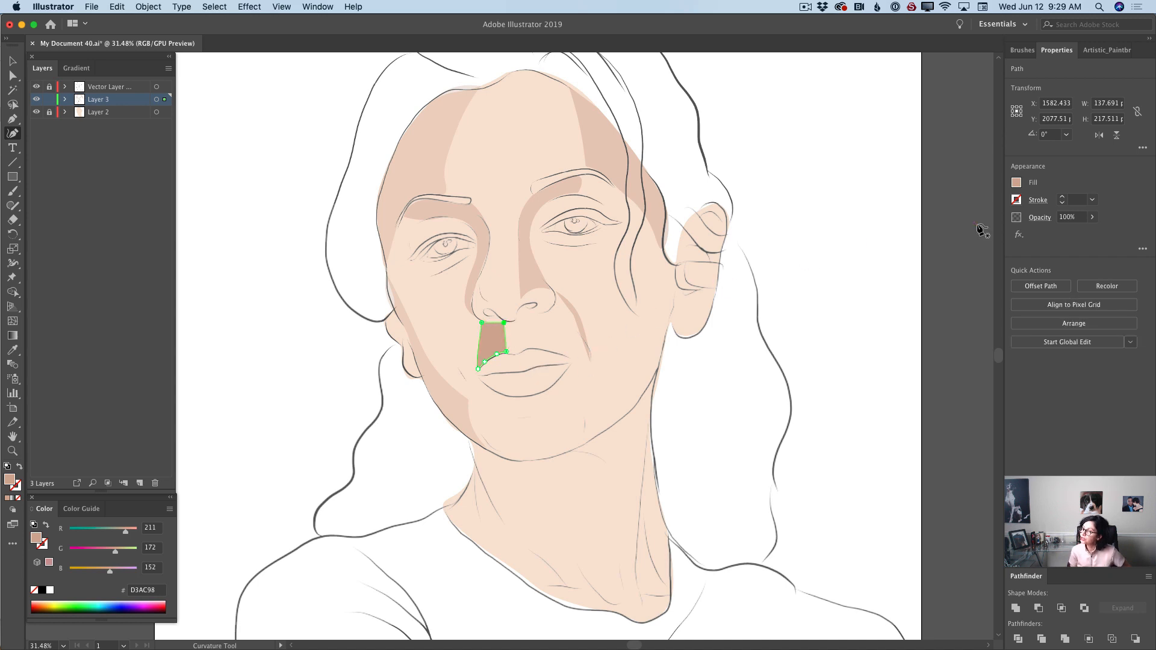
click(1092, 217)
drag(1092, 233, 1049, 241)
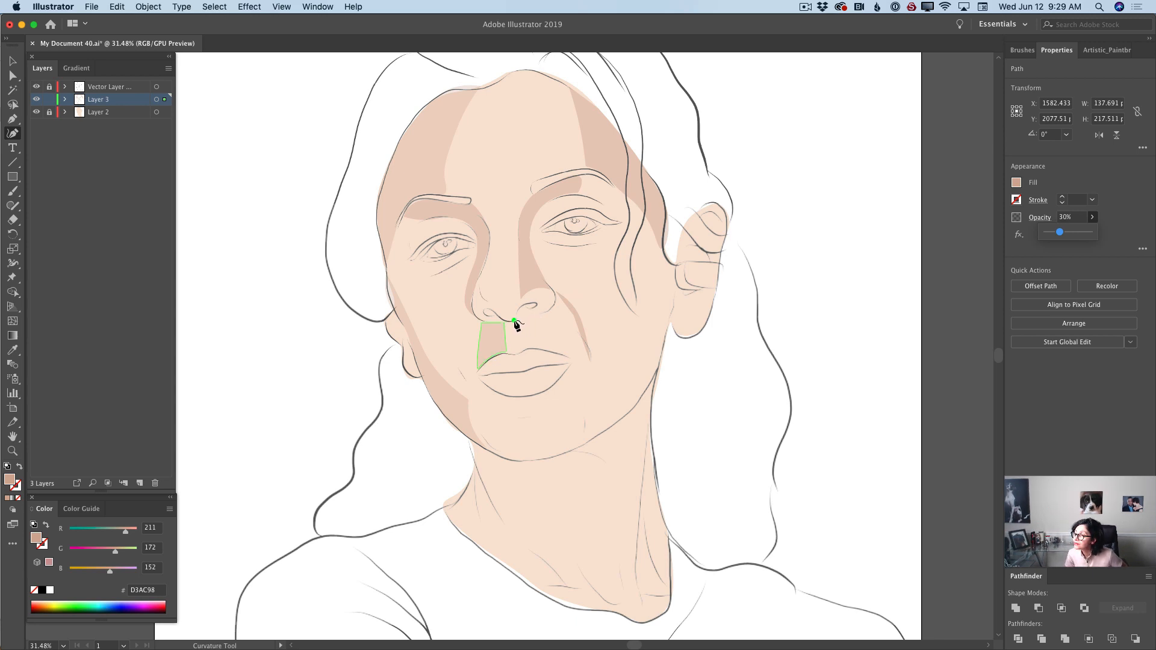
Draw a narrow shadow about 130 by 144 pt from the nose base to the upper lip's right peak, with 20% opacity.
click(514, 321)
click(522, 349)
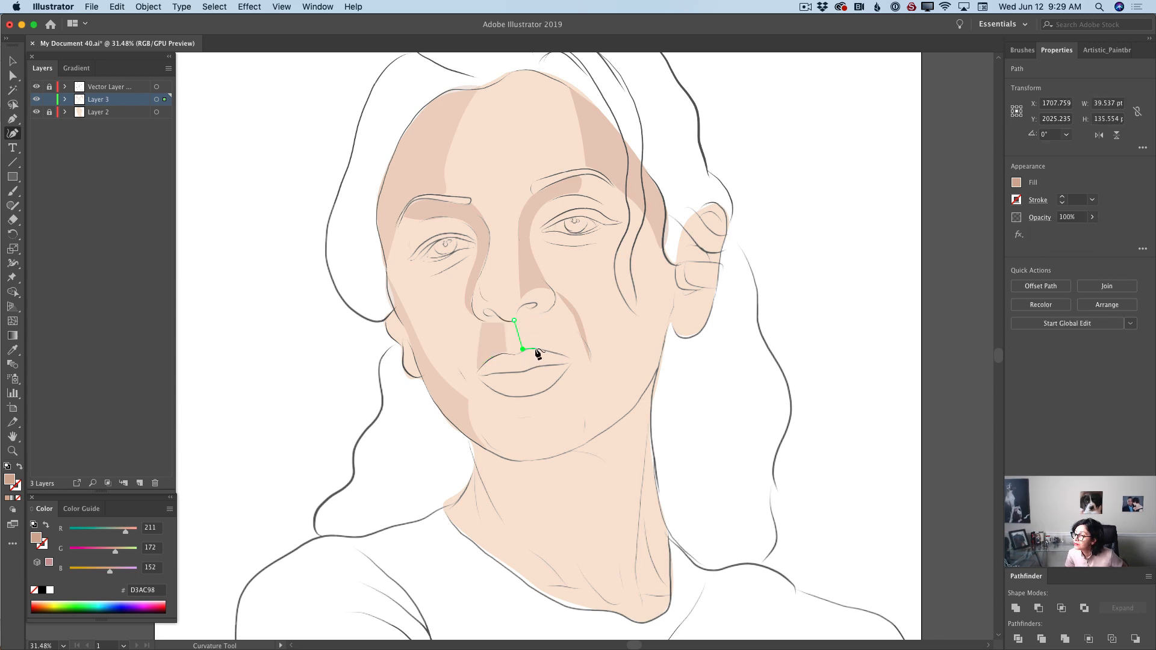
click(544, 348)
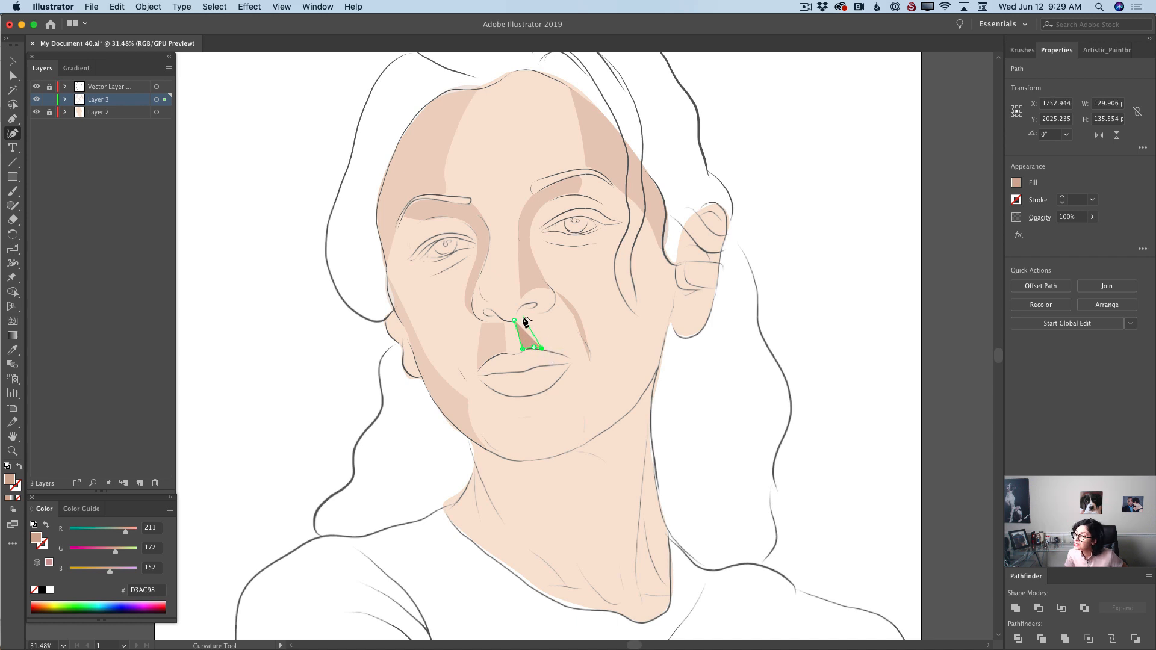
click(526, 325)
click(522, 319)
click(515, 322)
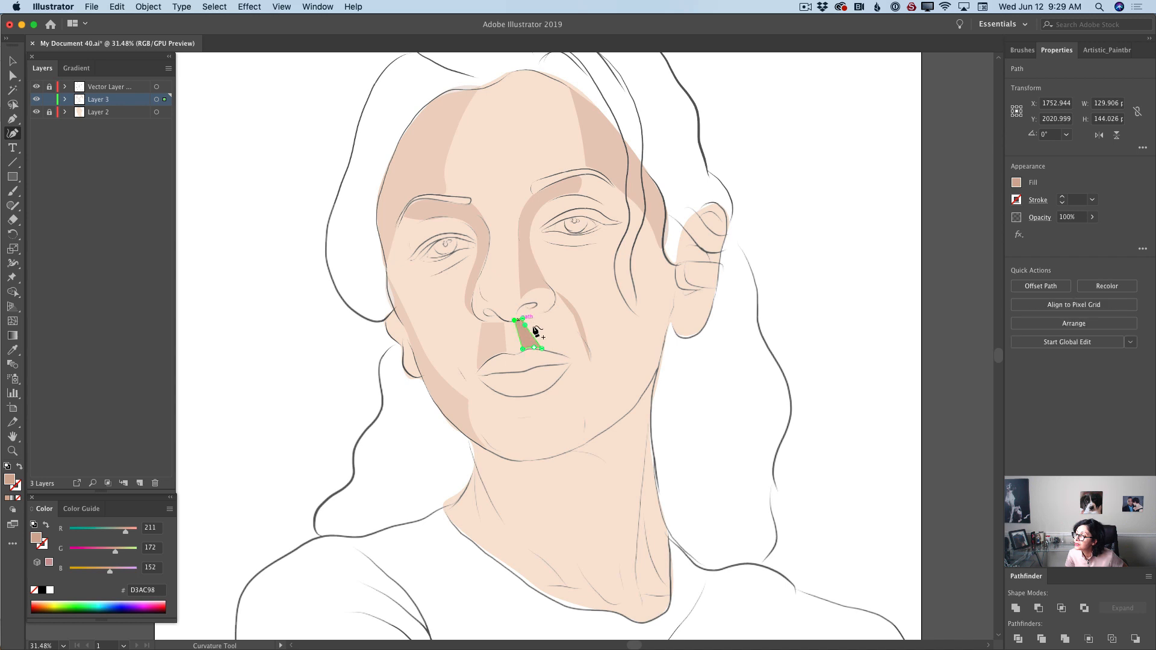
click(1092, 217)
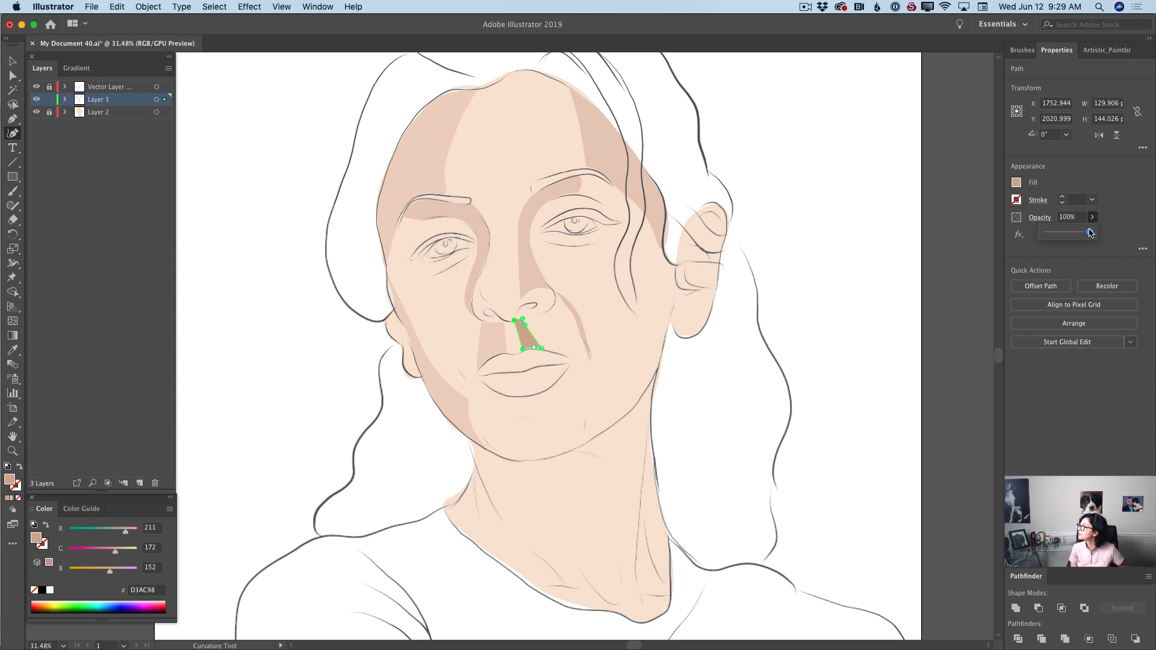
drag(1092, 232, 1055, 234)
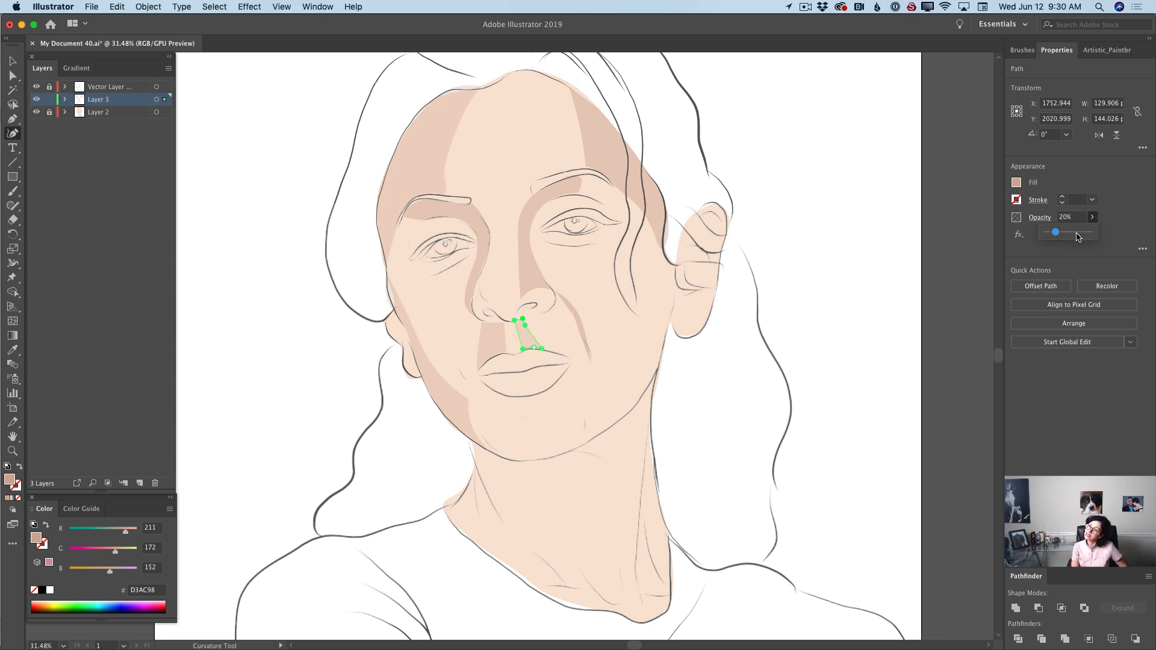
Trace a closed, narrow shadow about 152 by 977 pt down the right neck line, from the jaw to the neck base.
click(654, 379)
click(650, 427)
click(639, 511)
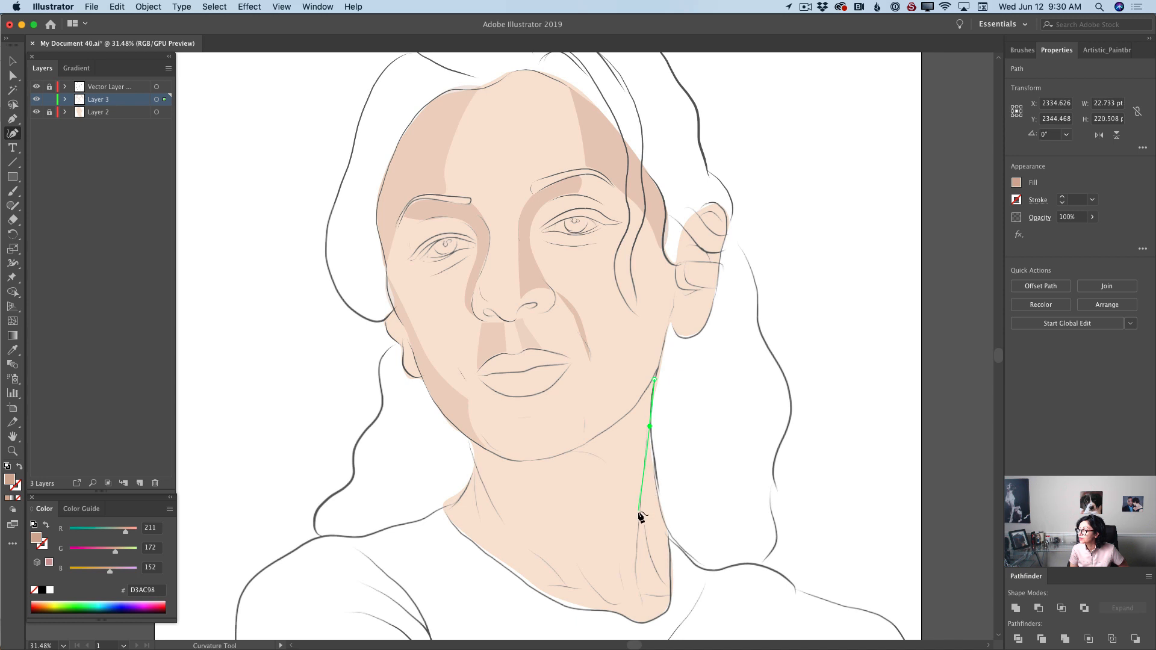
click(637, 587)
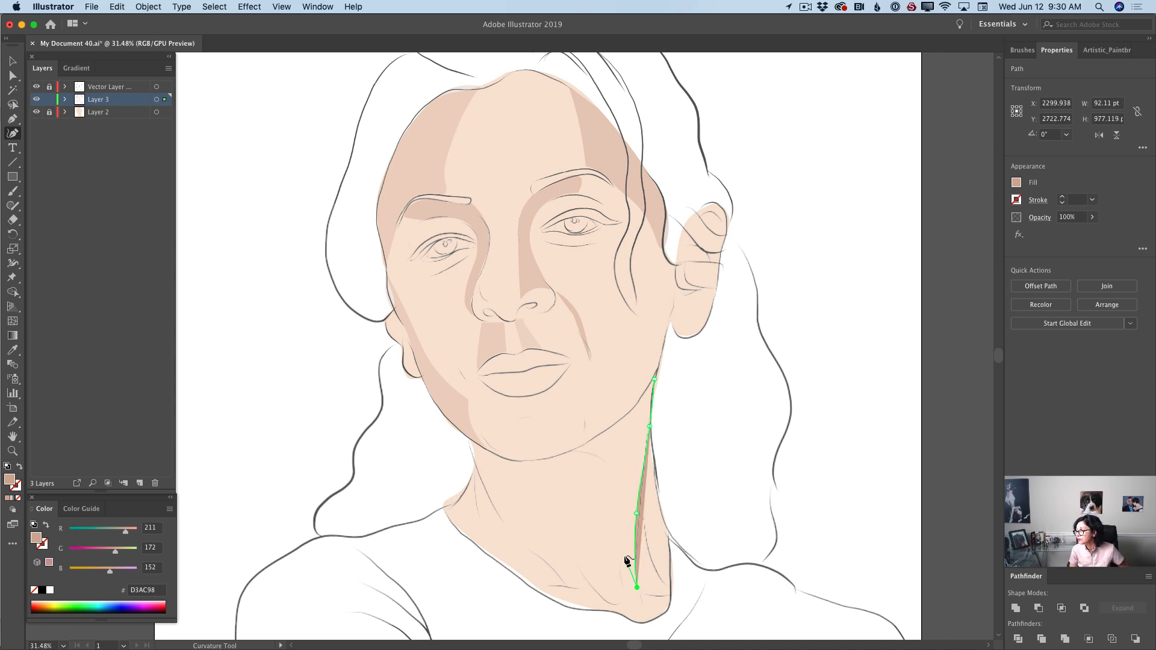
click(625, 555)
click(623, 504)
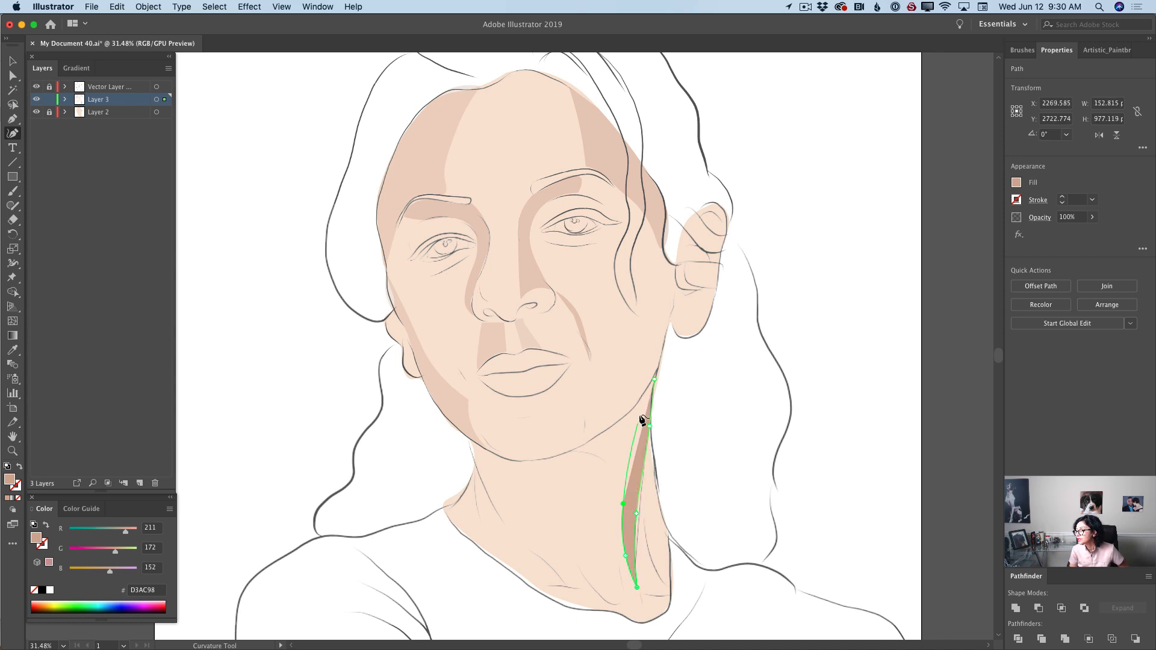
click(654, 380)
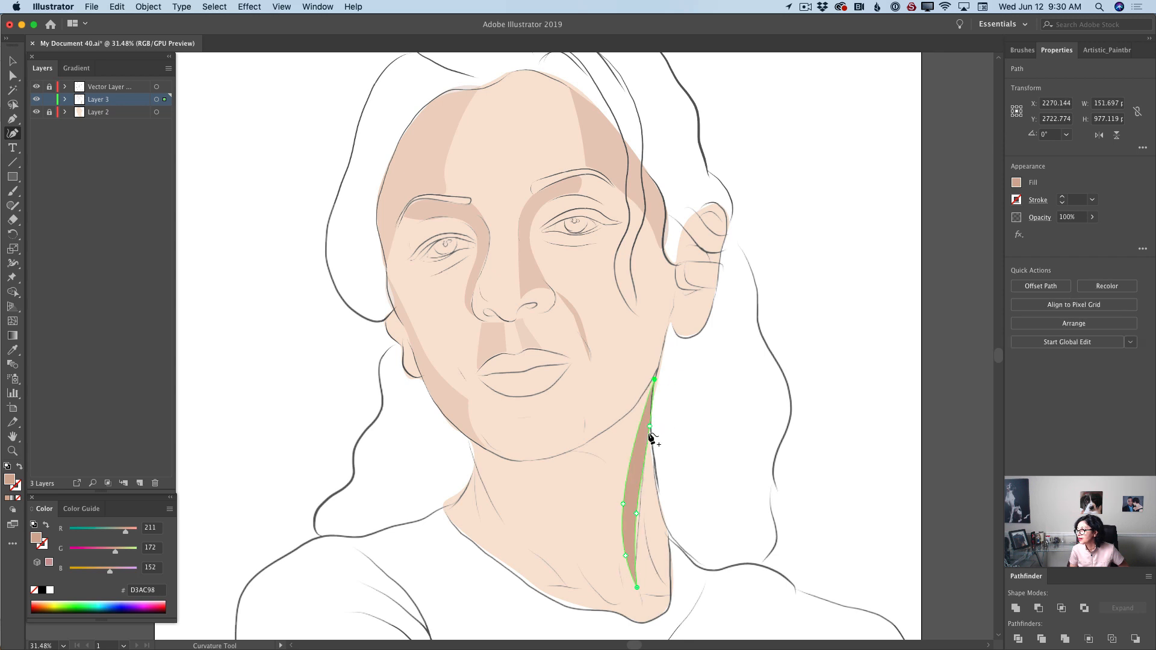
Slim the right neck shadow to about 125 pt wide by pulling in its inner edge, and reduce its opacity to 53%.
drag(633, 465, 637, 448)
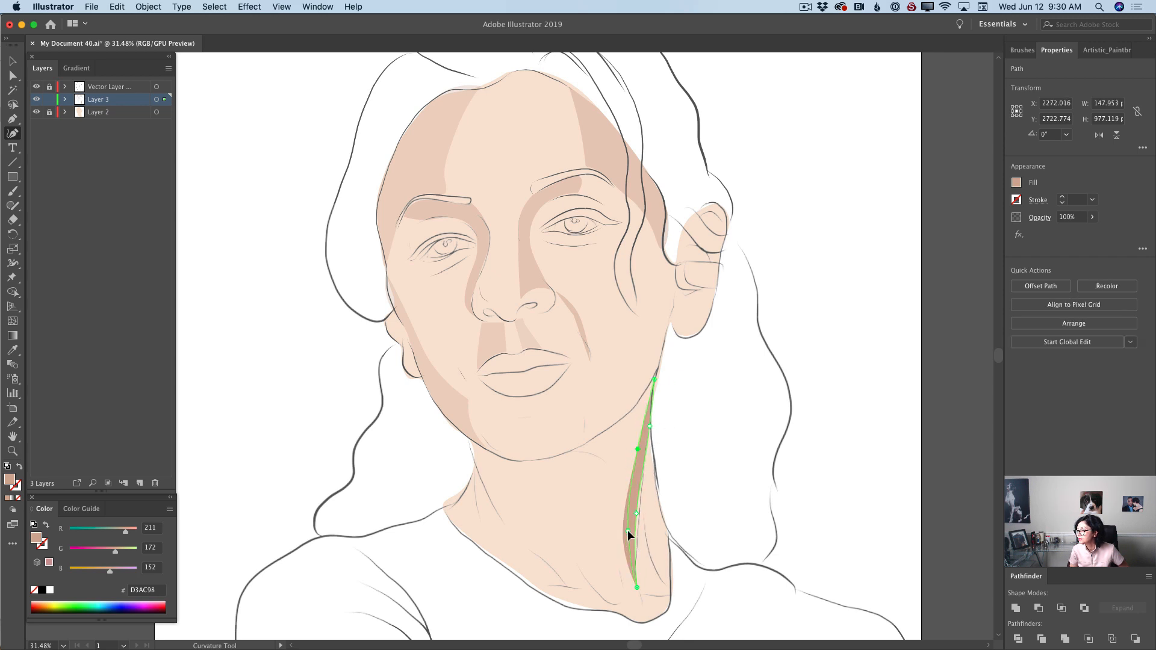
click(628, 530)
click(1092, 217)
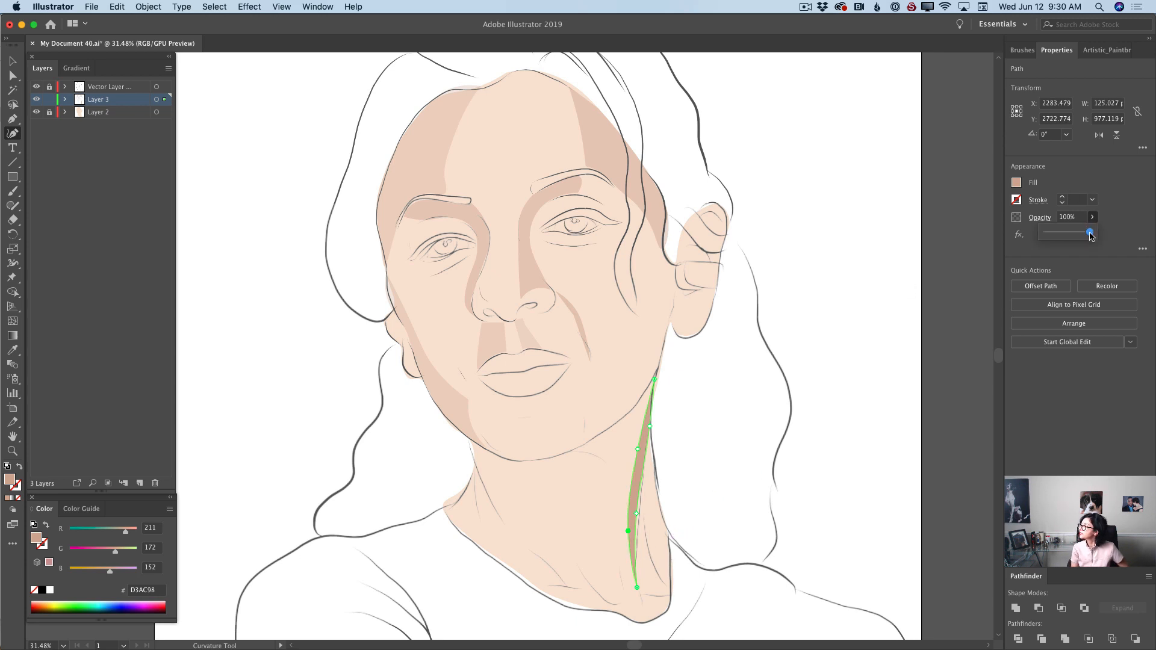
drag(1092, 235, 1069, 233)
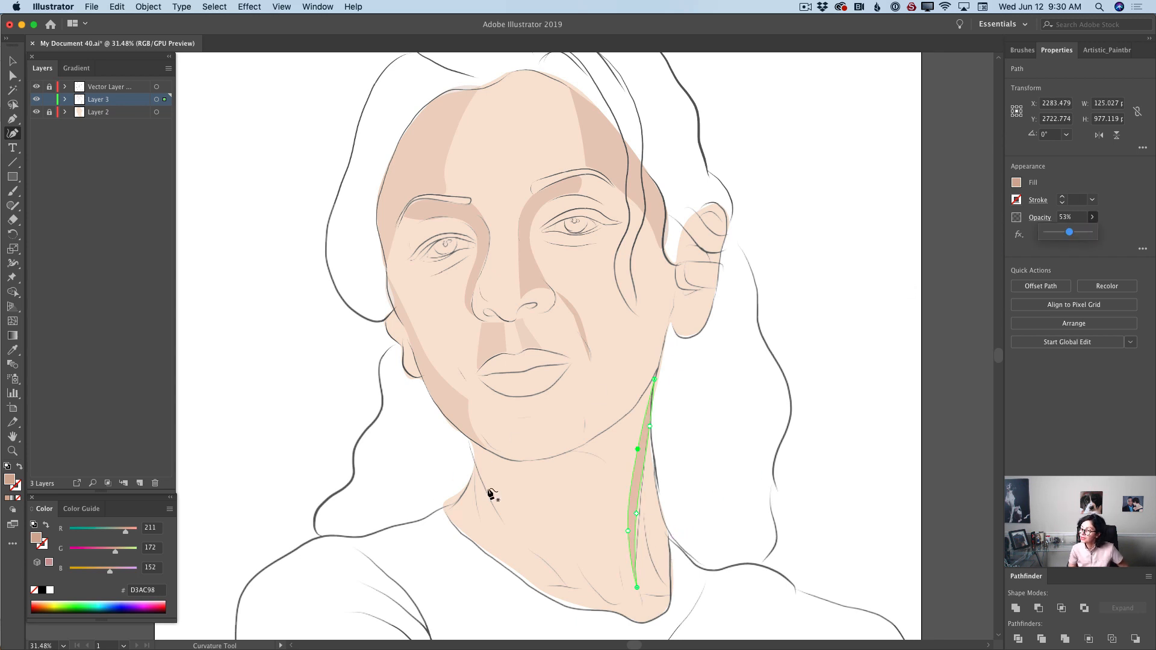
Draw a crescent shadow about 254 by 480 pt along the left neck line below the jaw, with 57% opacity.
click(471, 450)
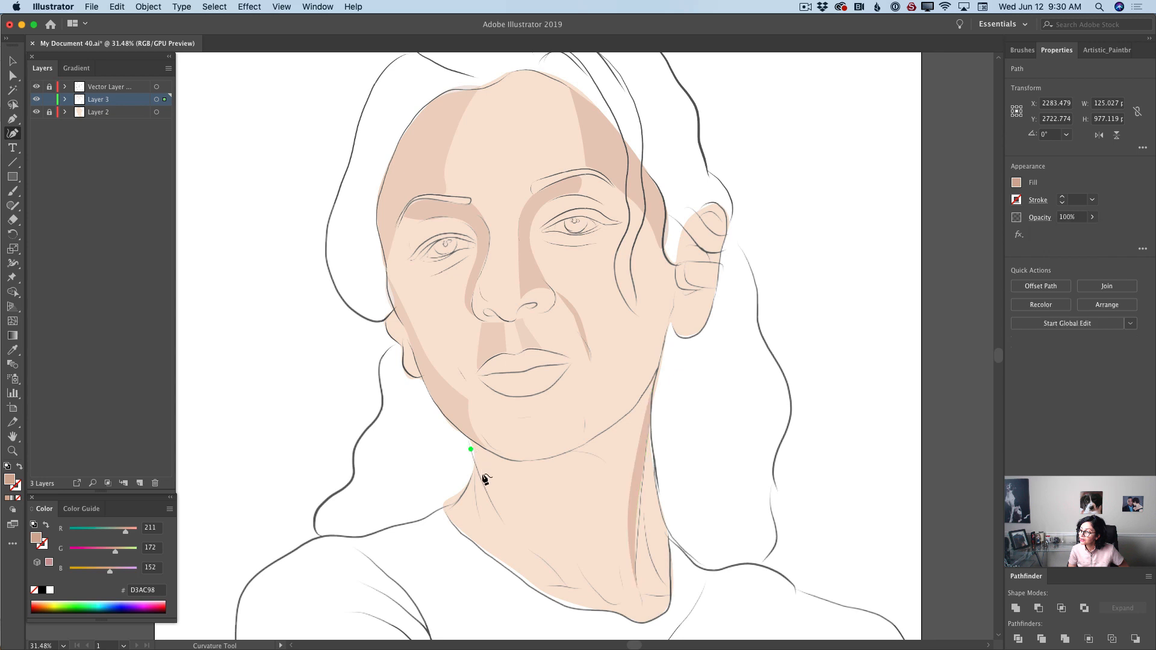
click(503, 519)
click(525, 551)
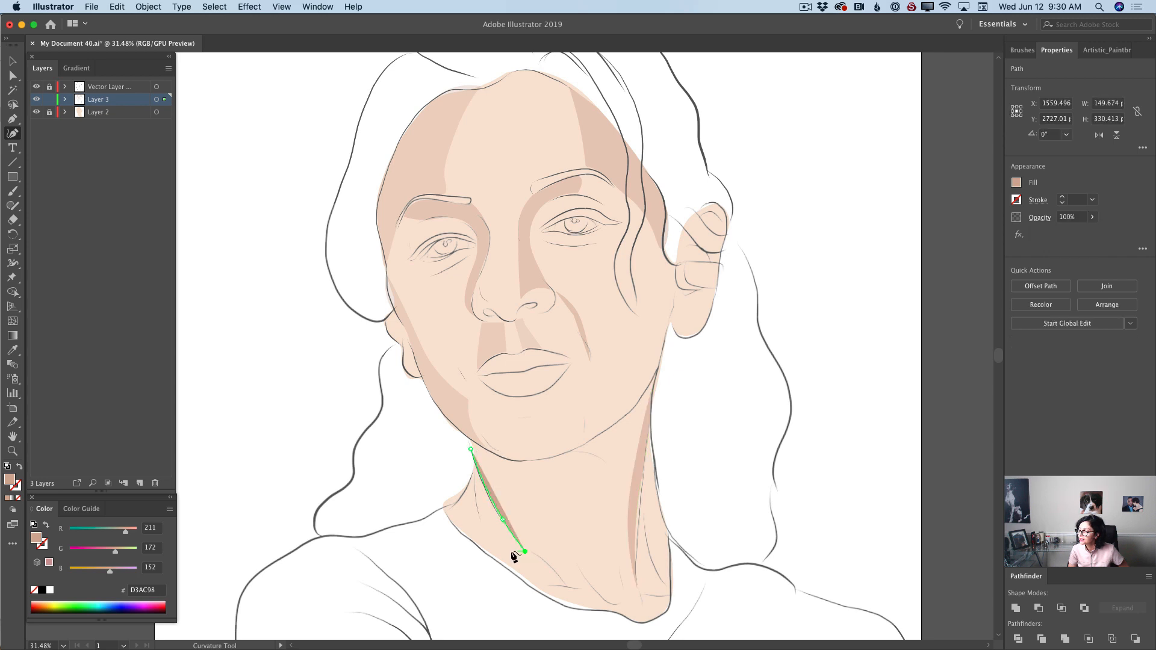
click(482, 500)
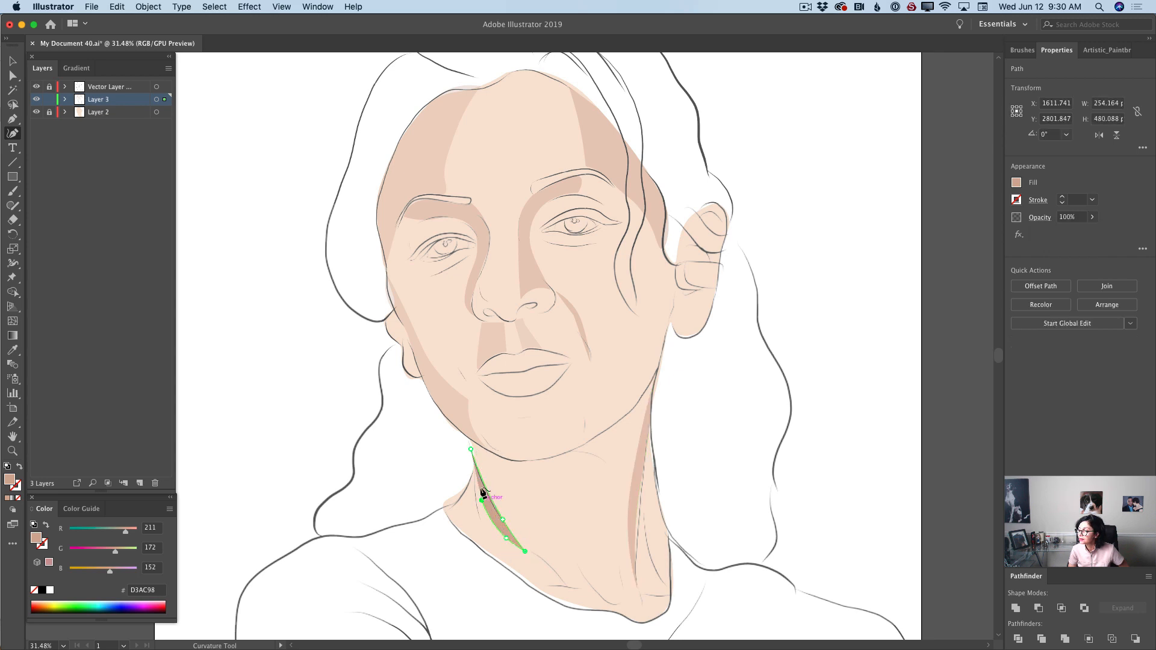
click(471, 450)
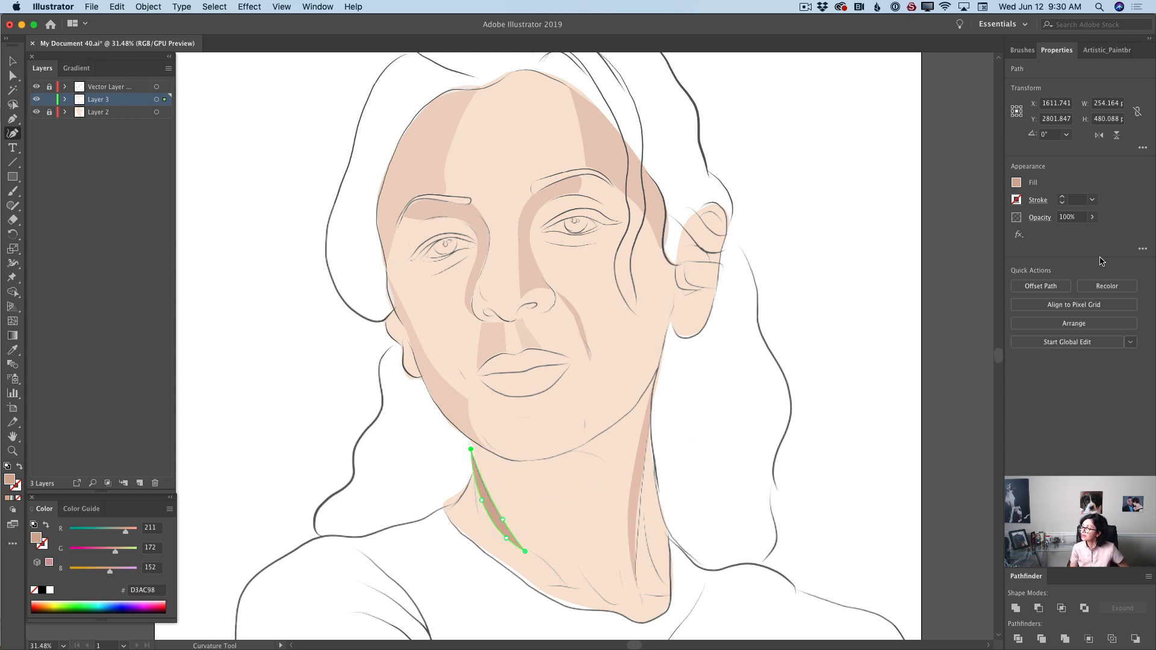
click(1092, 217)
drag(1092, 232, 1080, 255)
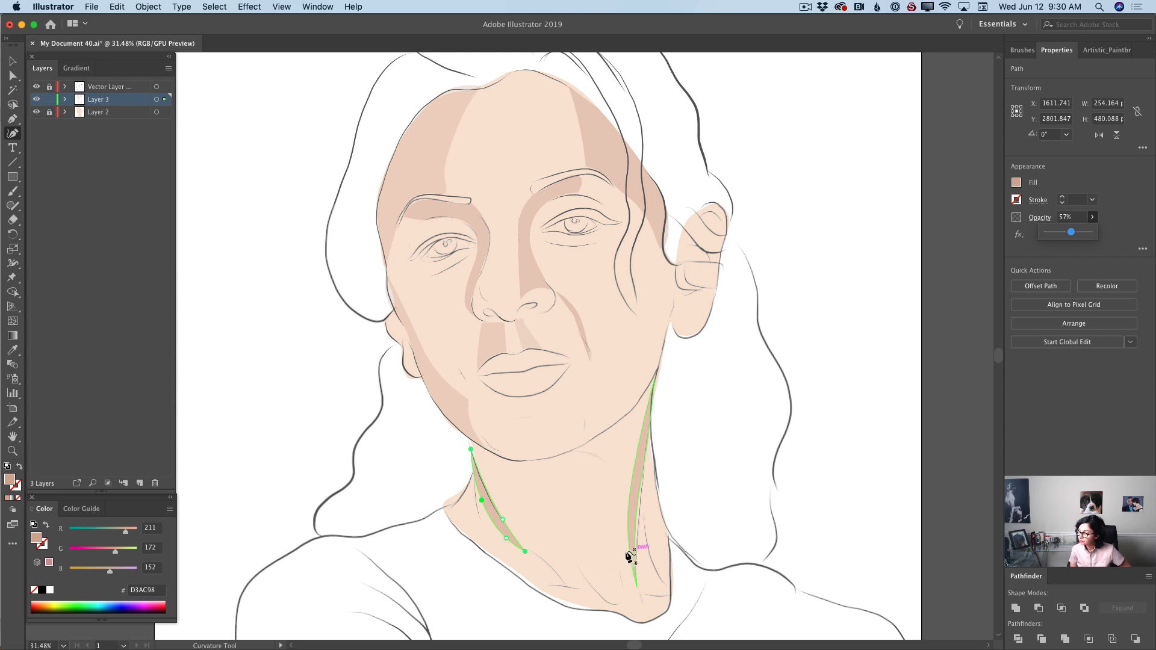
Draw a curved, tapering shadow about 212 by 195 pt at the base of the neck near the neckline, with 43% opacity.
click(579, 567)
click(603, 596)
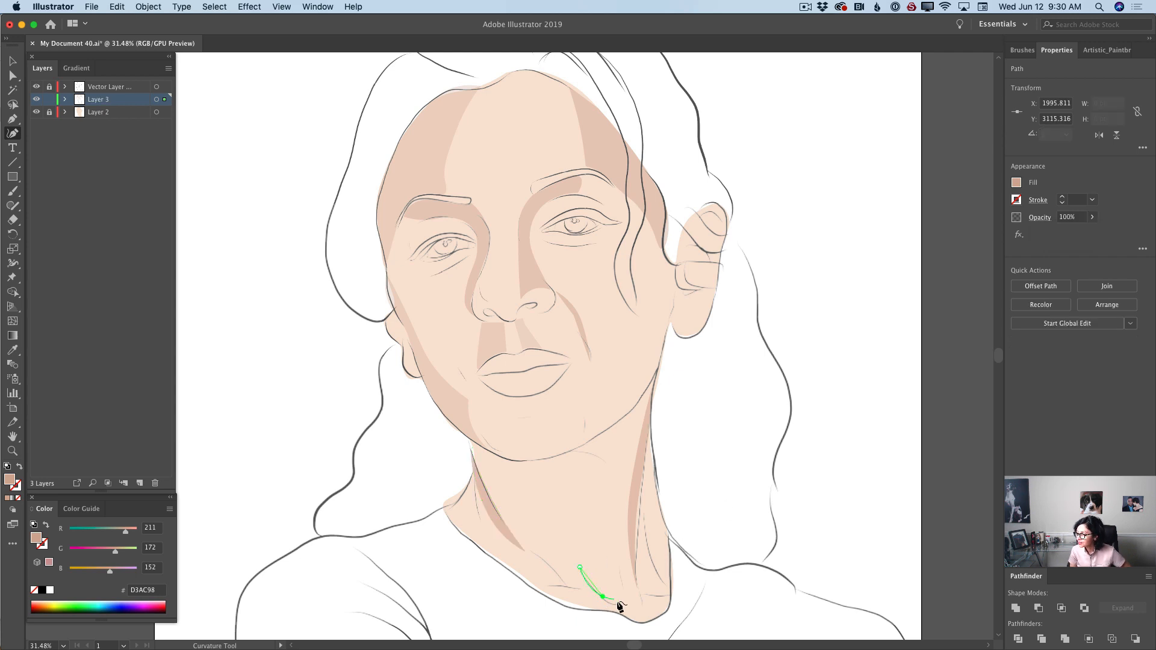
click(624, 601)
click(624, 608)
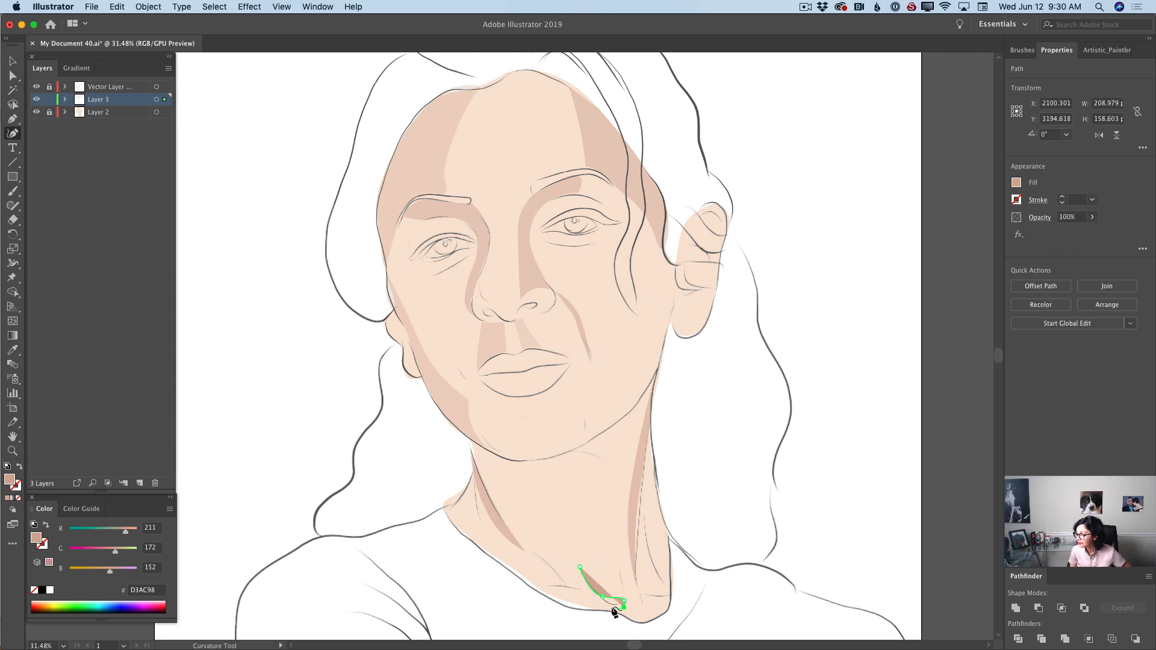
click(608, 605)
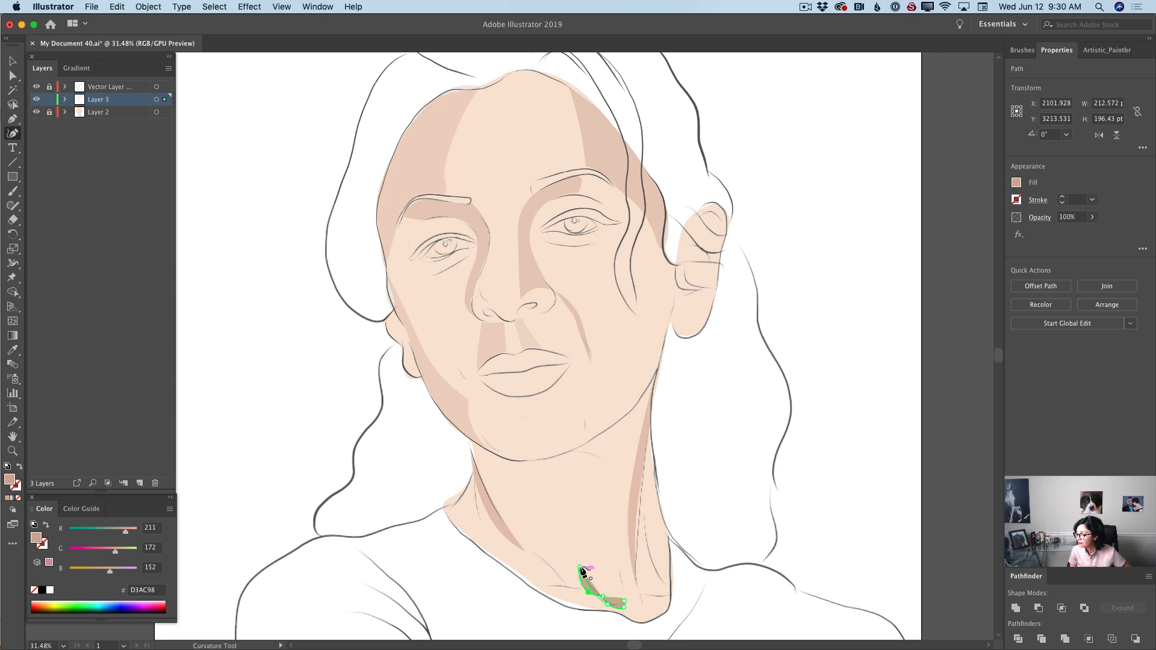
click(580, 568)
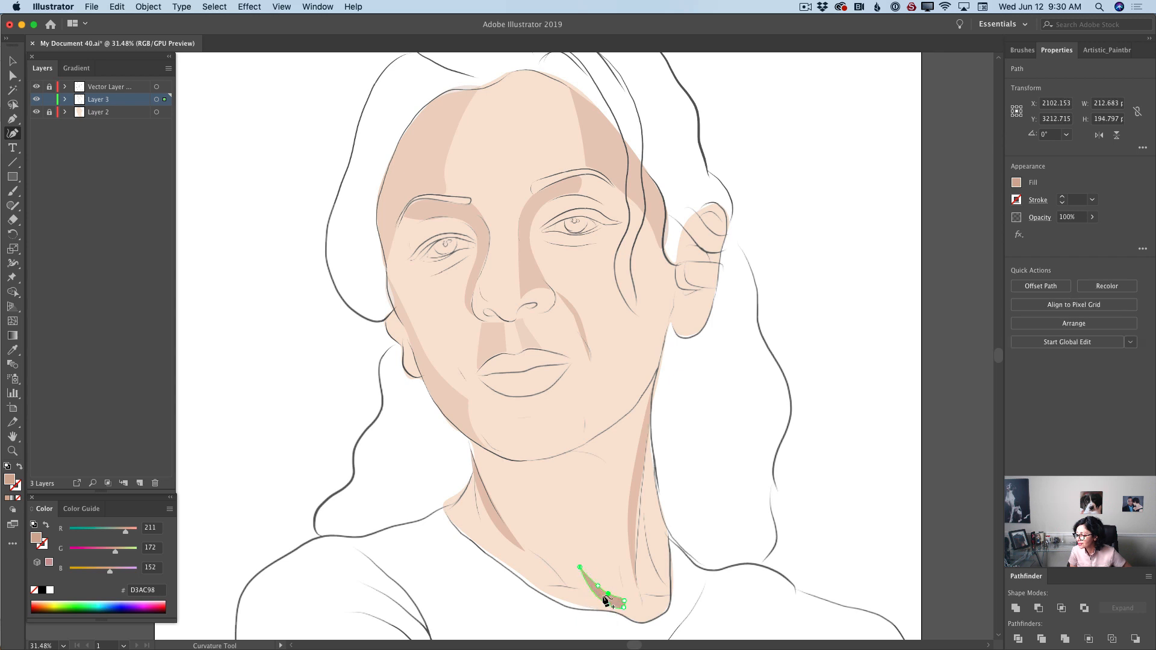
click(608, 594)
click(1093, 200)
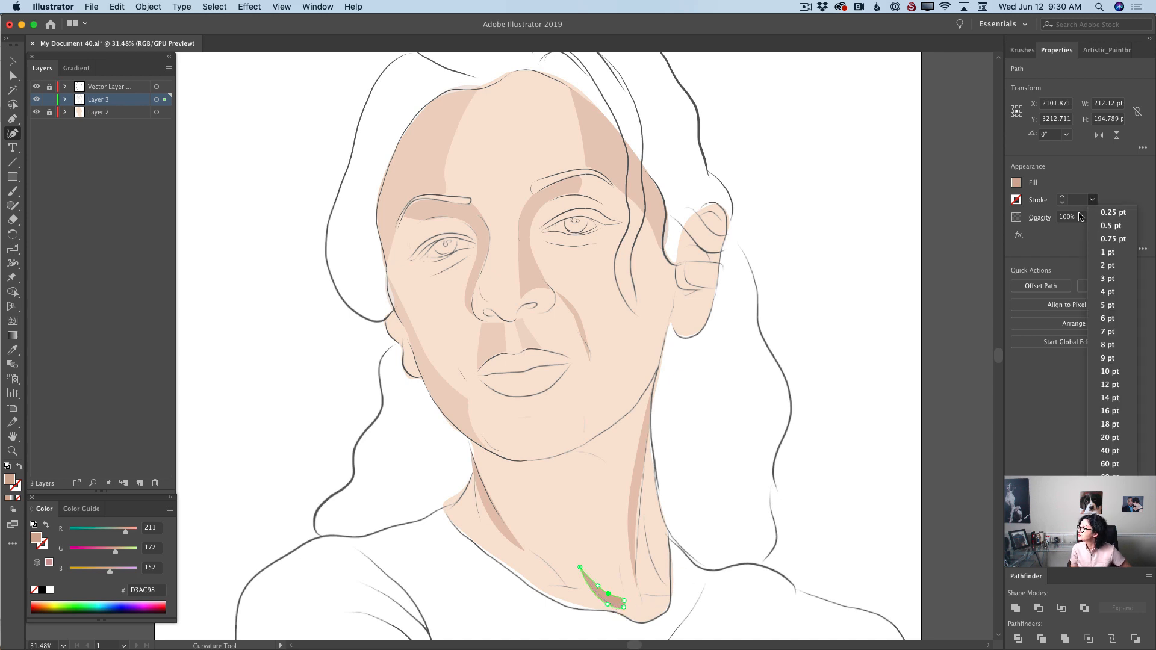
click(1093, 217)
drag(1092, 235, 1068, 239)
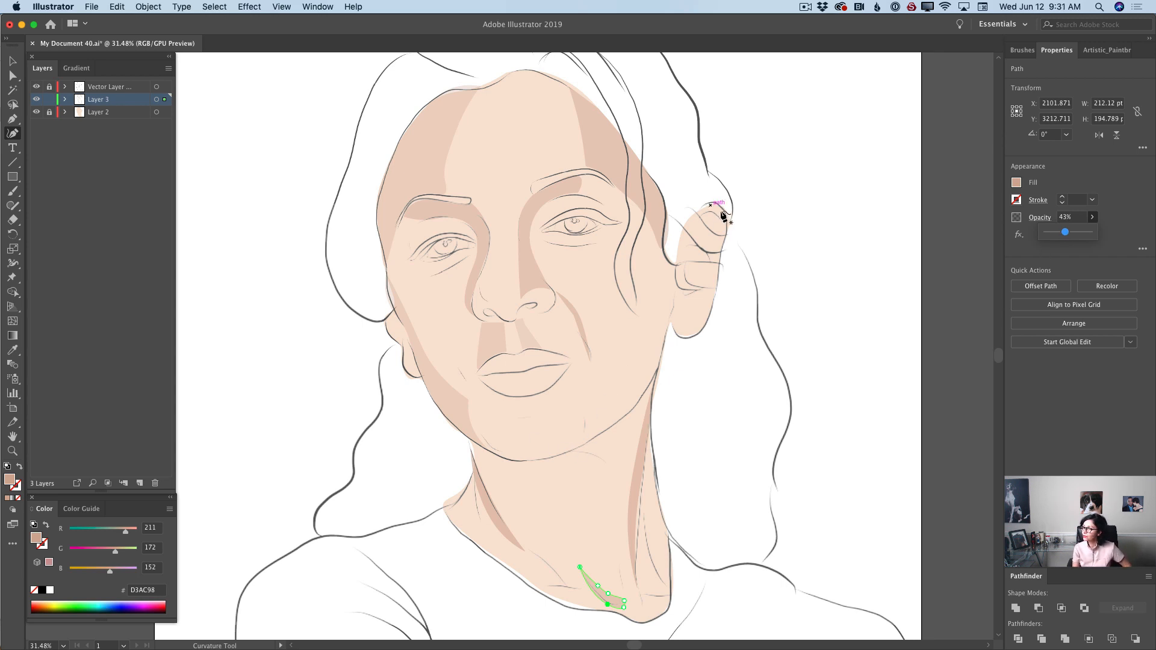
Draw a closed shadow about 131 by 122 pt inside the upper fold of the right ear.
click(700, 216)
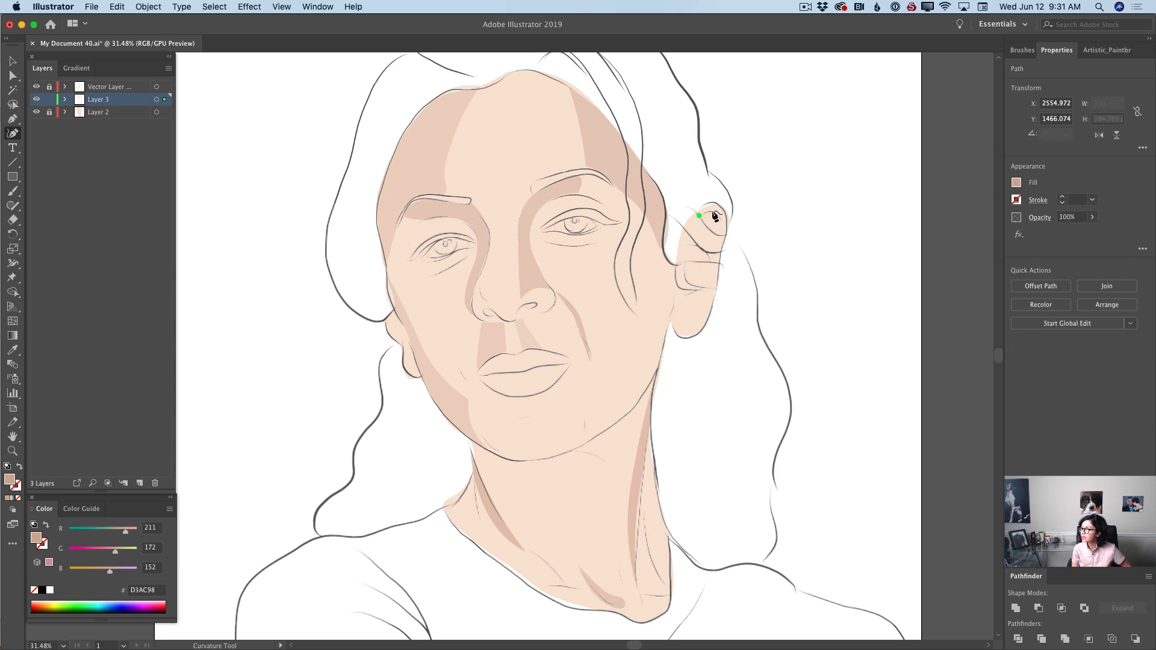
click(711, 211)
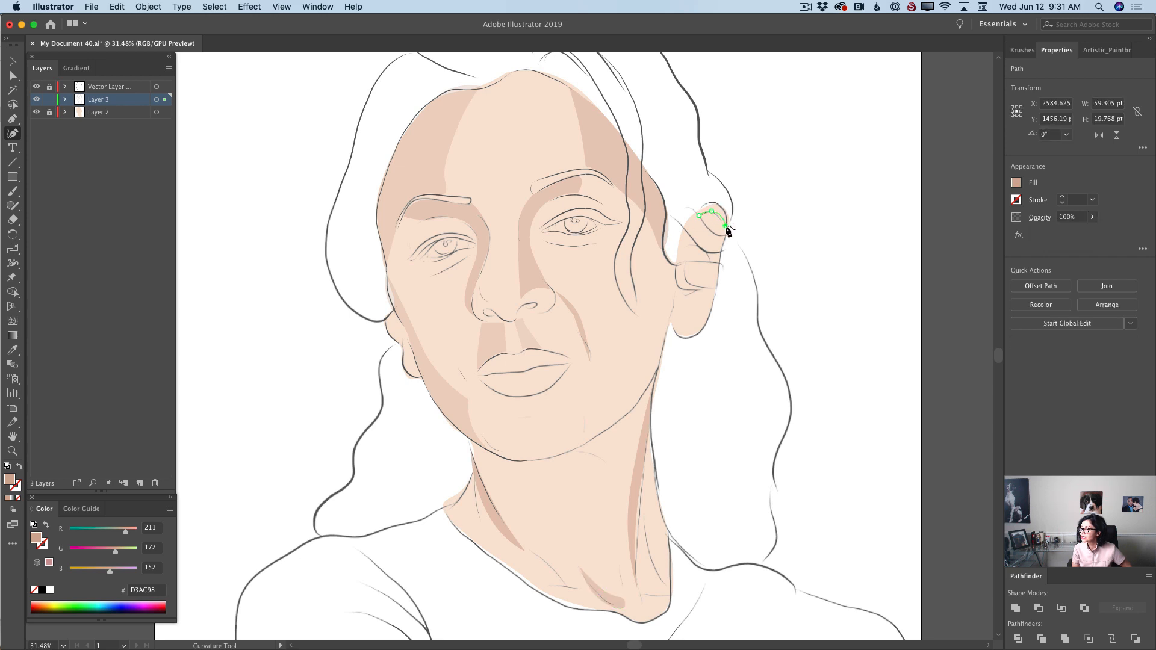
click(727, 227)
click(724, 236)
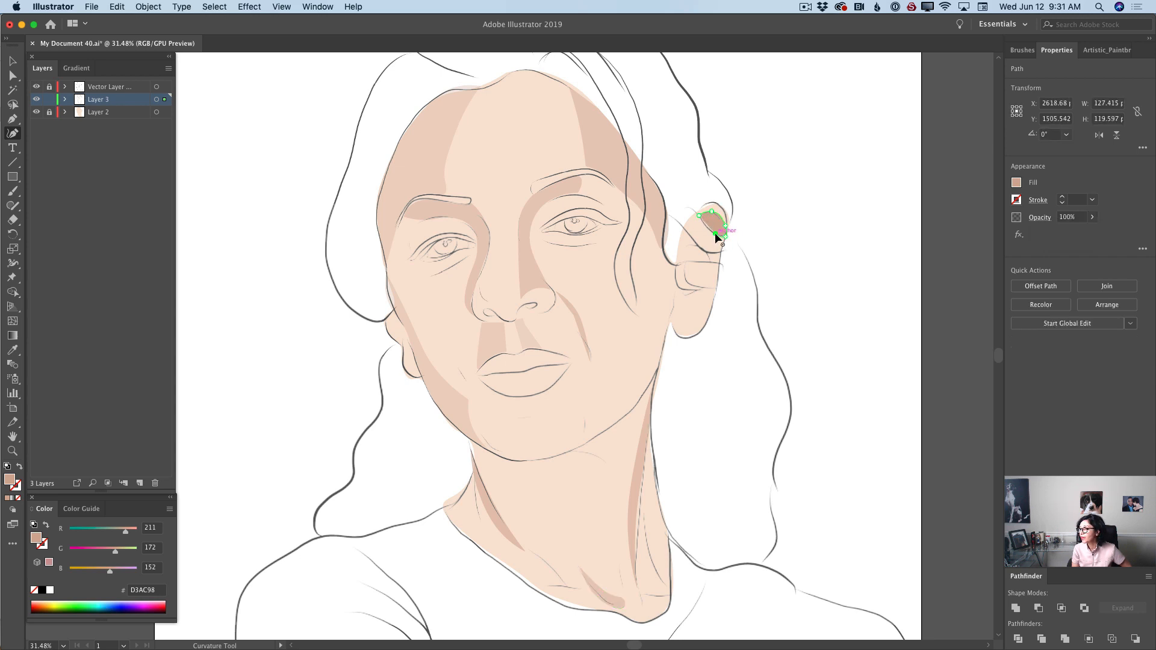
click(699, 215)
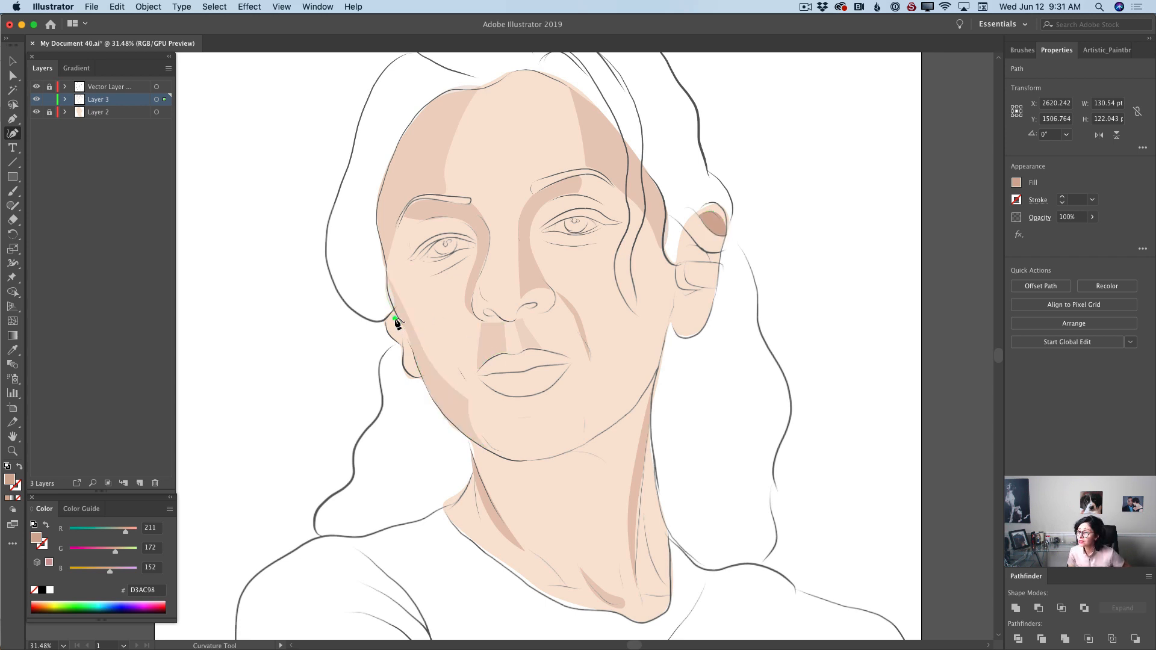
Draw a thin closed shadow about 71 by 161 pt in the left ear, along the edge of the cheek.
click(395, 319)
click(398, 328)
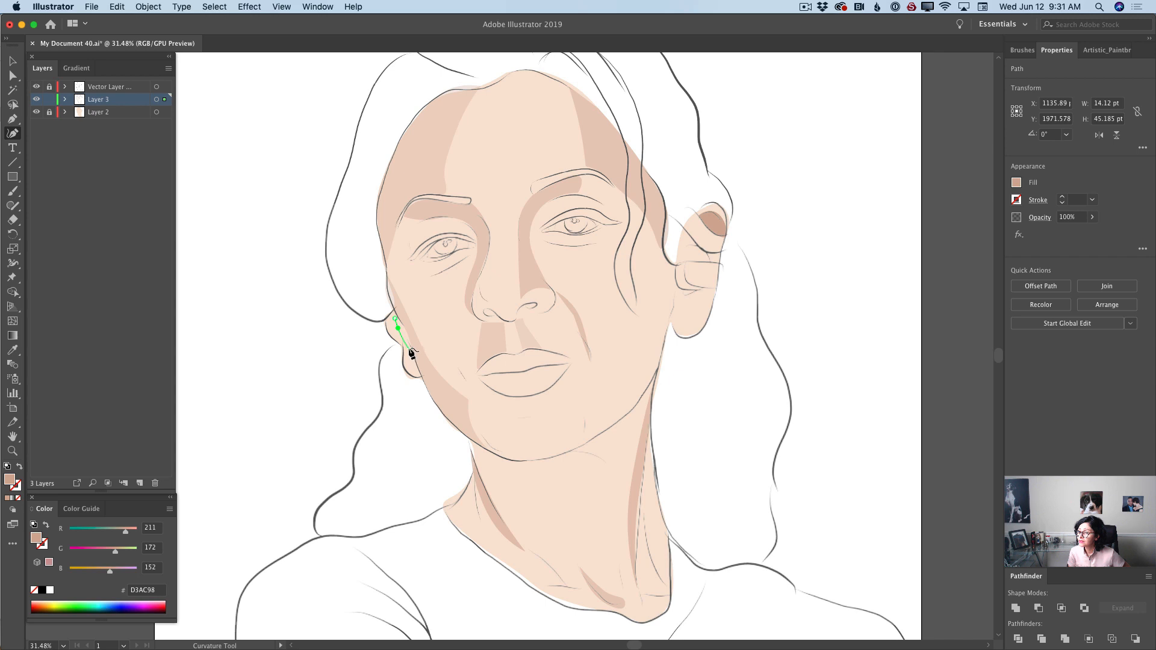
click(409, 351)
click(407, 339)
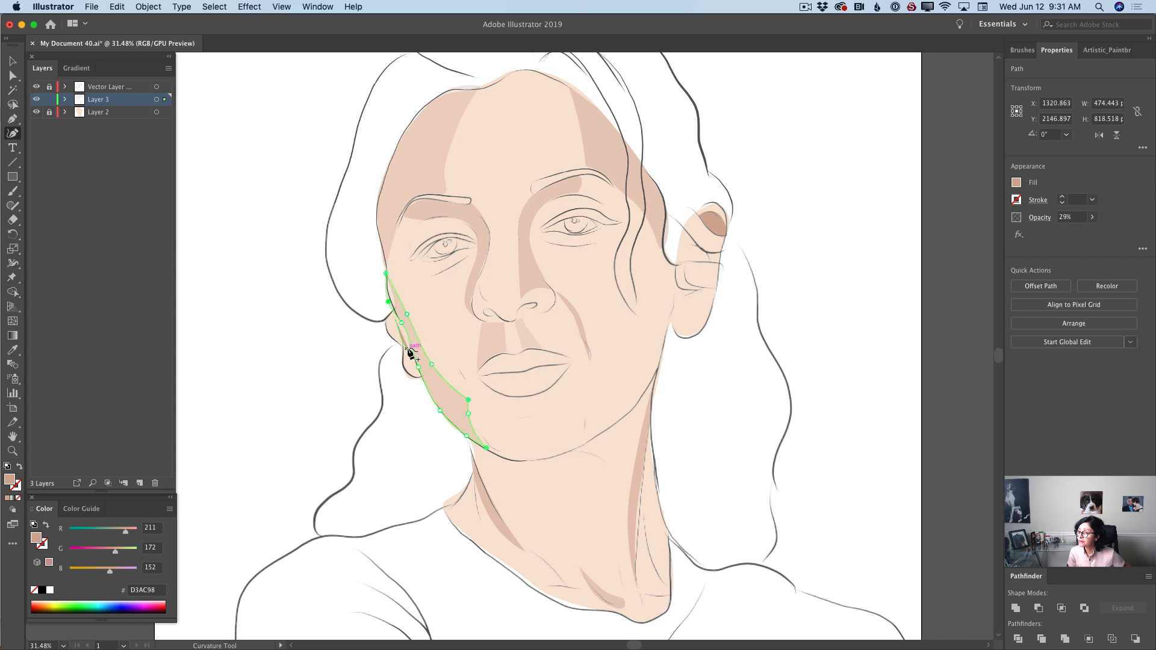
click(409, 356)
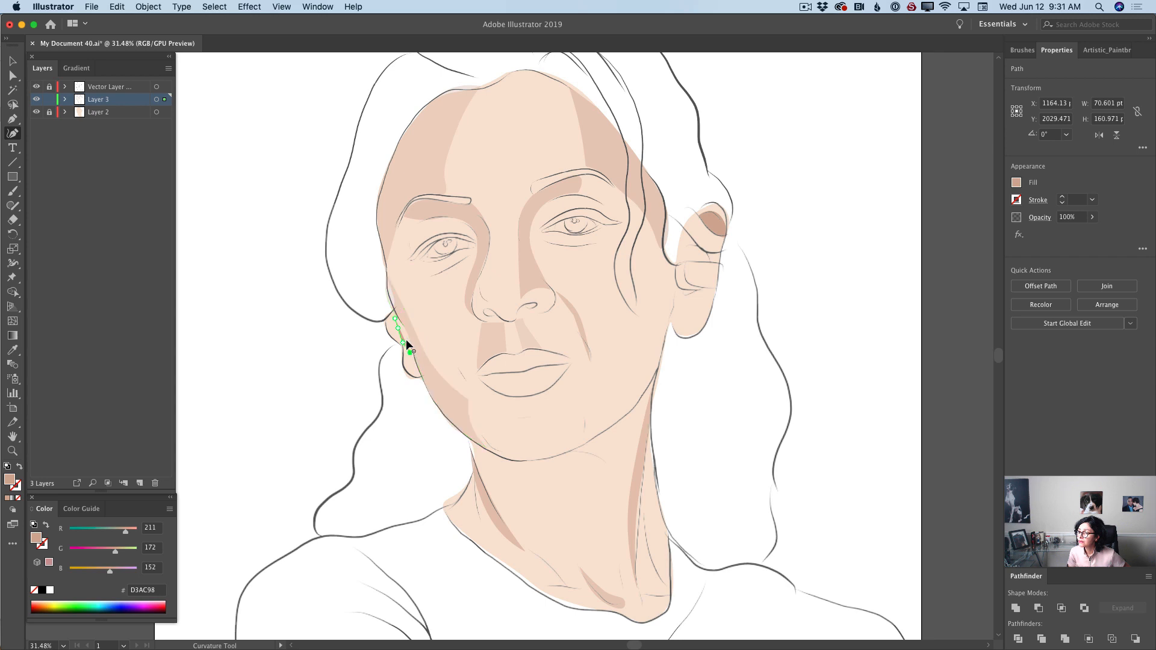
click(395, 318)
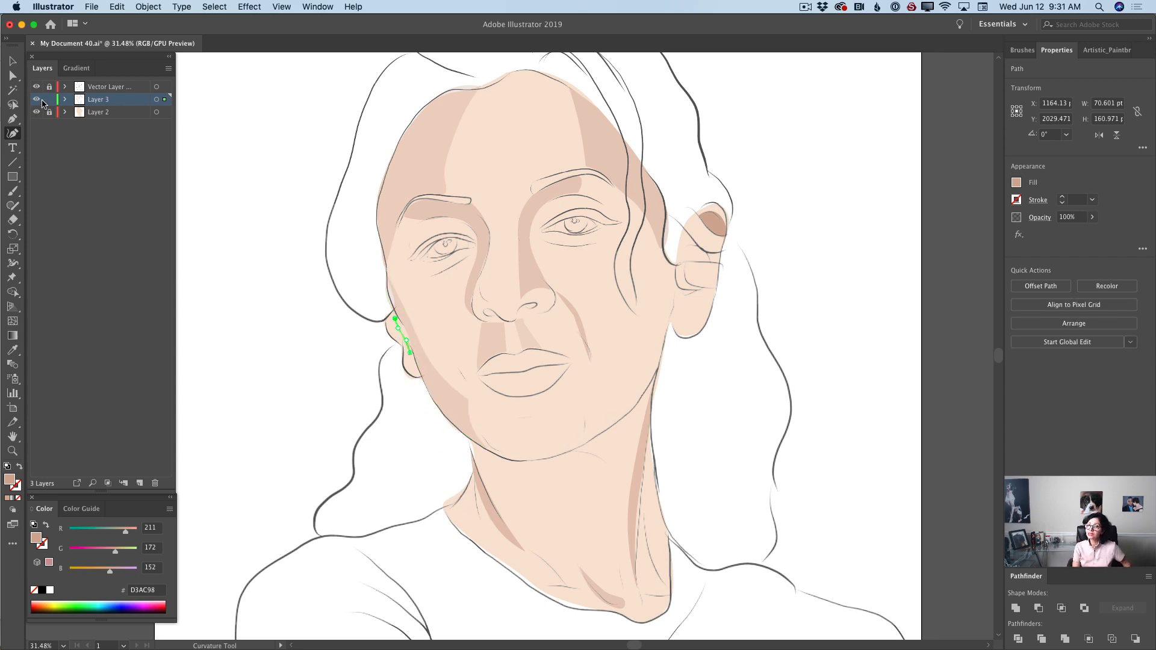
Lock Layer 3 and create a new layer above it.
click(49, 100)
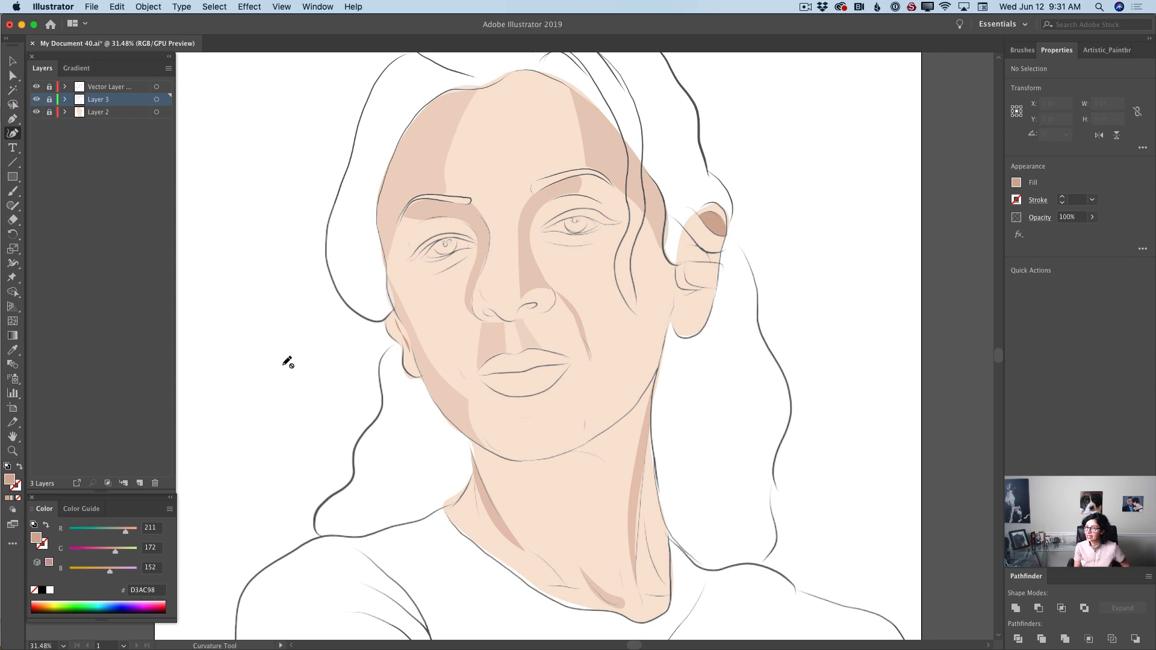
click(139, 483)
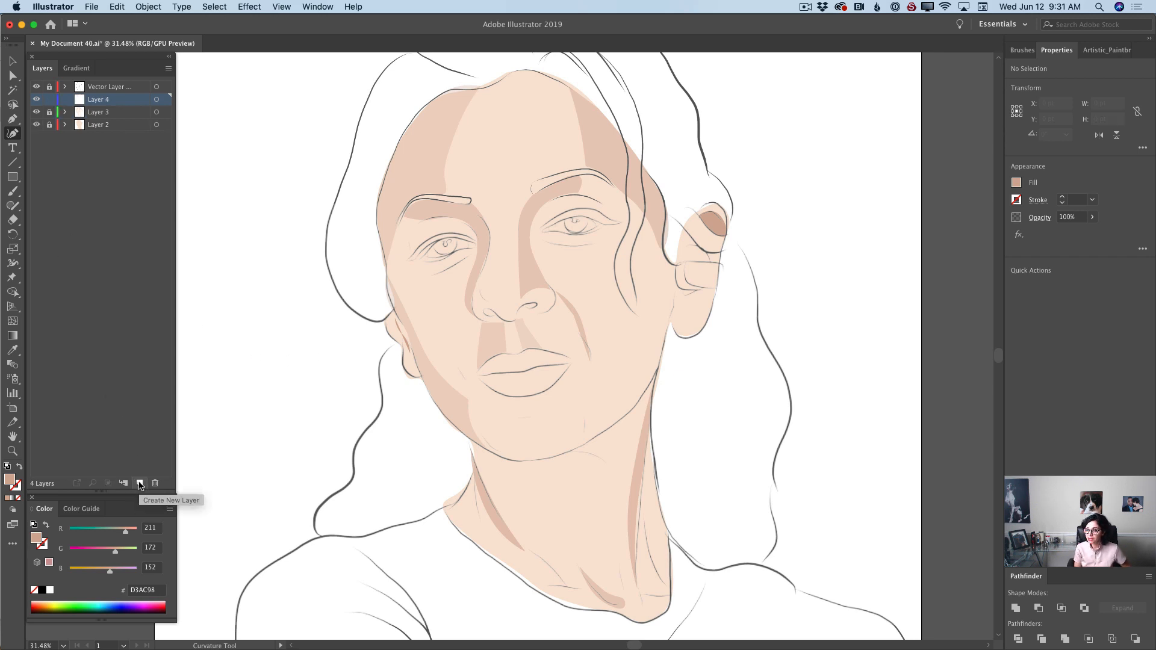
Change the fill colour to the darker tan C69879.
double_click(10, 480)
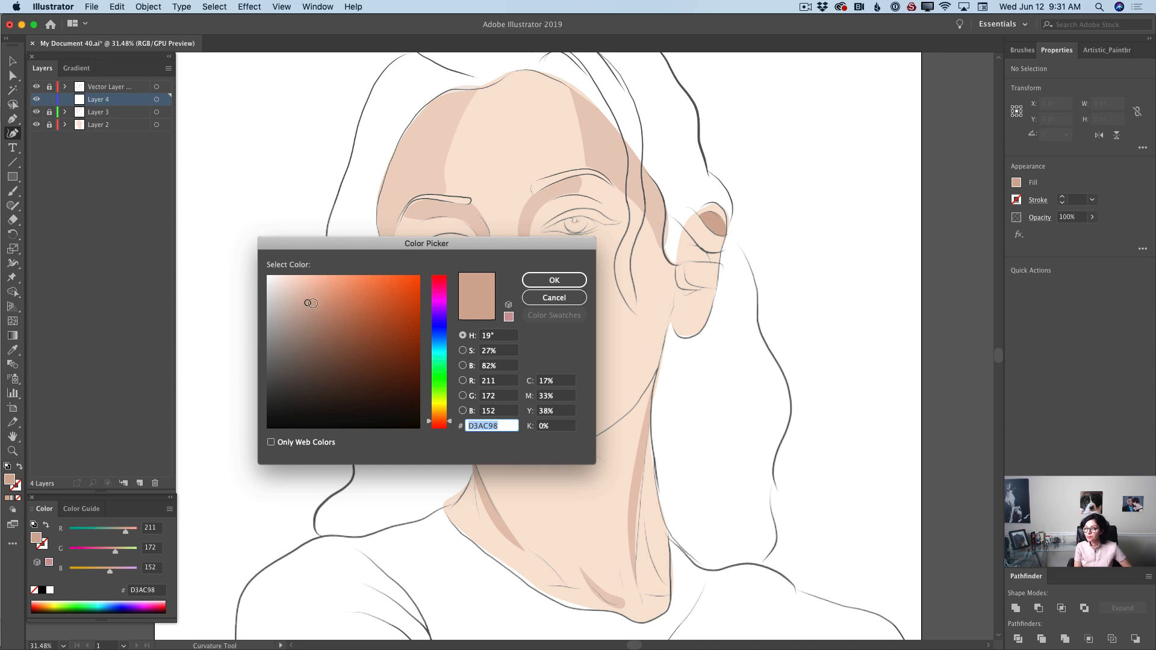
click(440, 412)
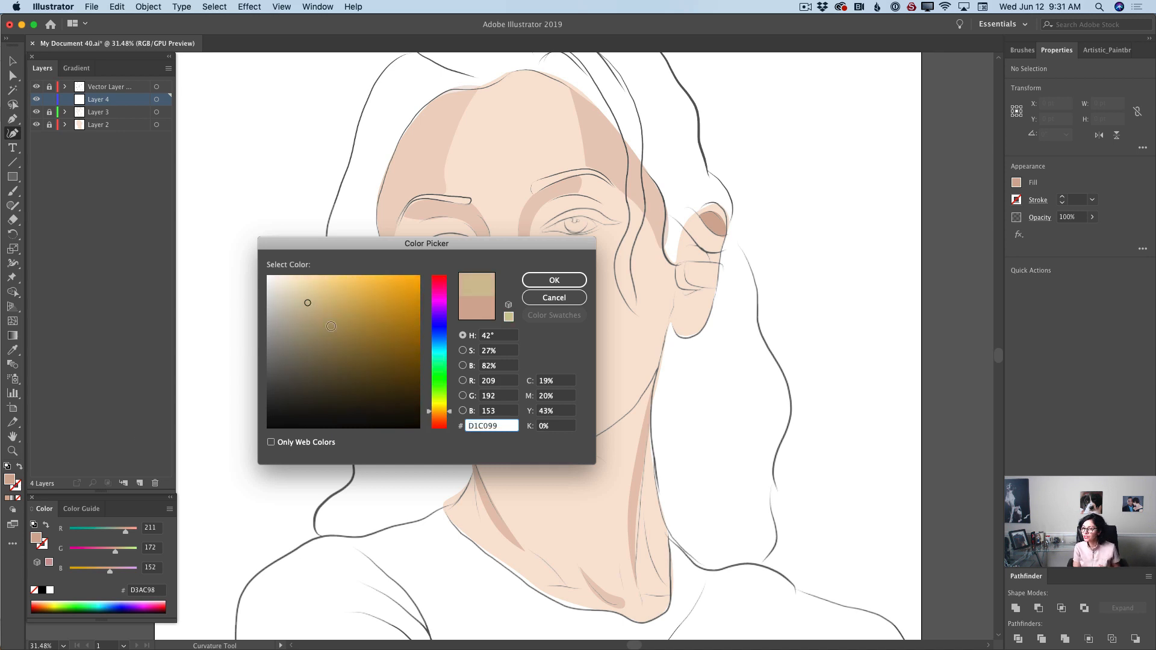
drag(451, 401, 448, 415)
drag(307, 303, 327, 310)
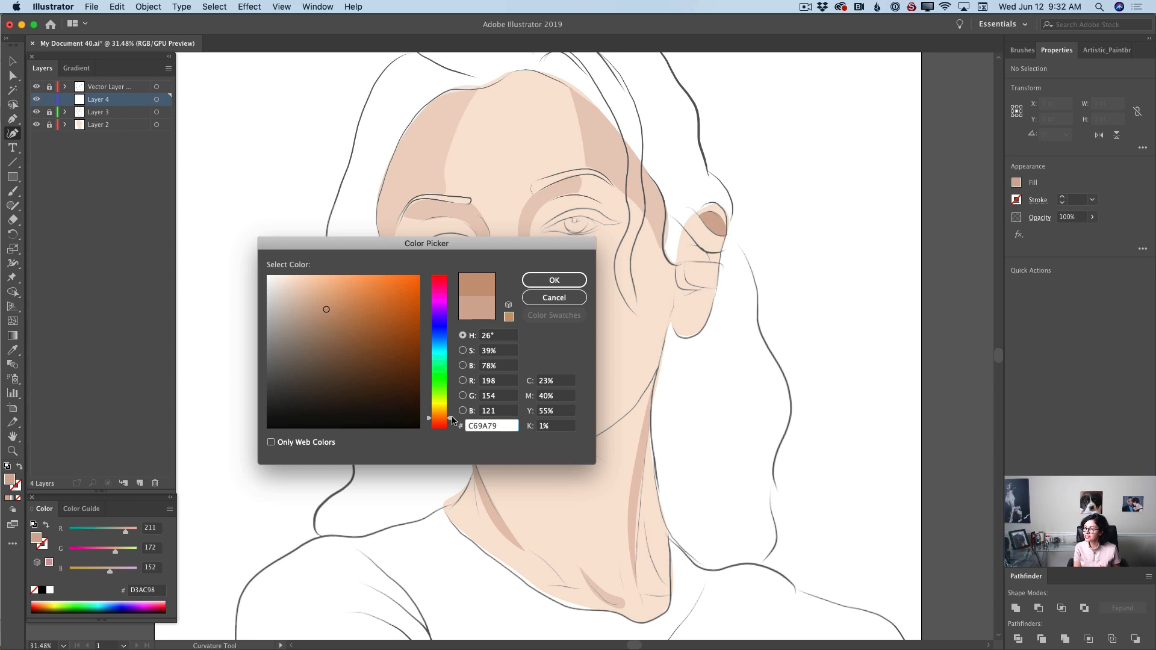
drag(450, 417, 449, 418)
click(540, 281)
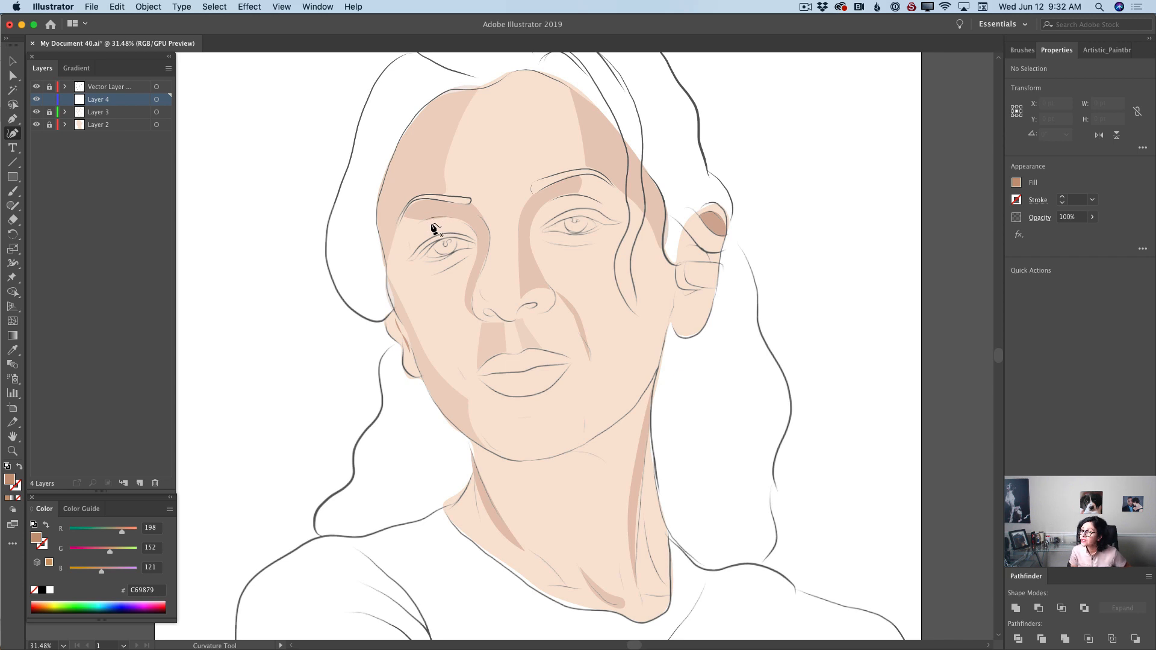
Draw a closed curved shadow about 397 by 199 pt between the left eyebrow and the eye, reaching the inner eye corner.
click(426, 219)
click(449, 217)
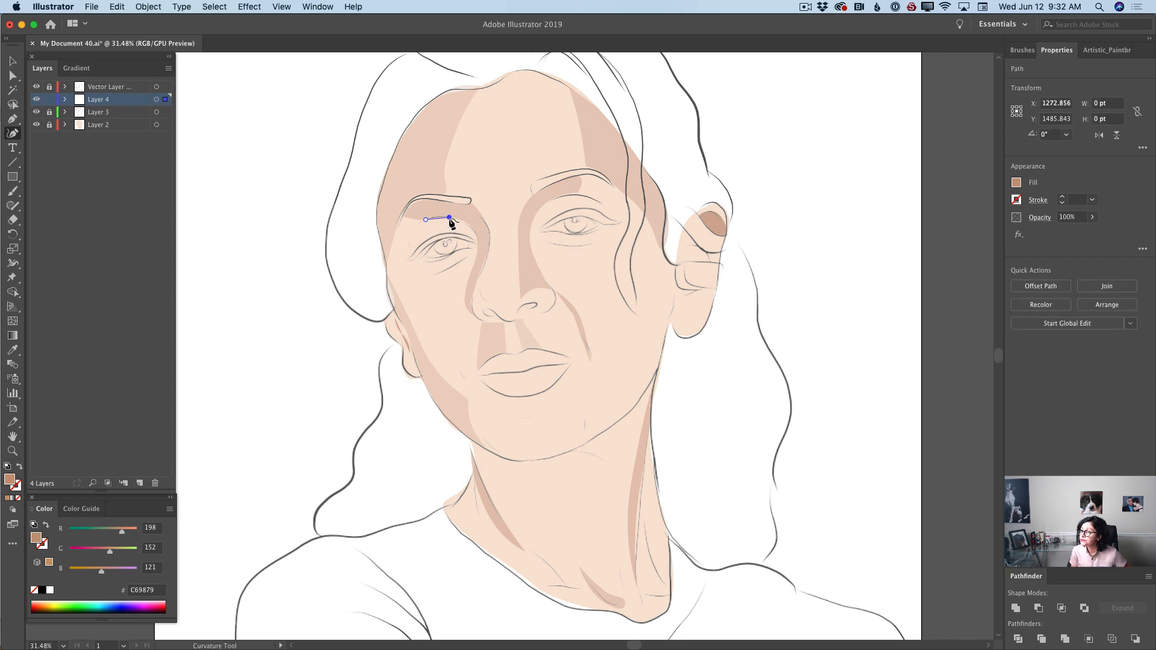
click(473, 228)
click(471, 229)
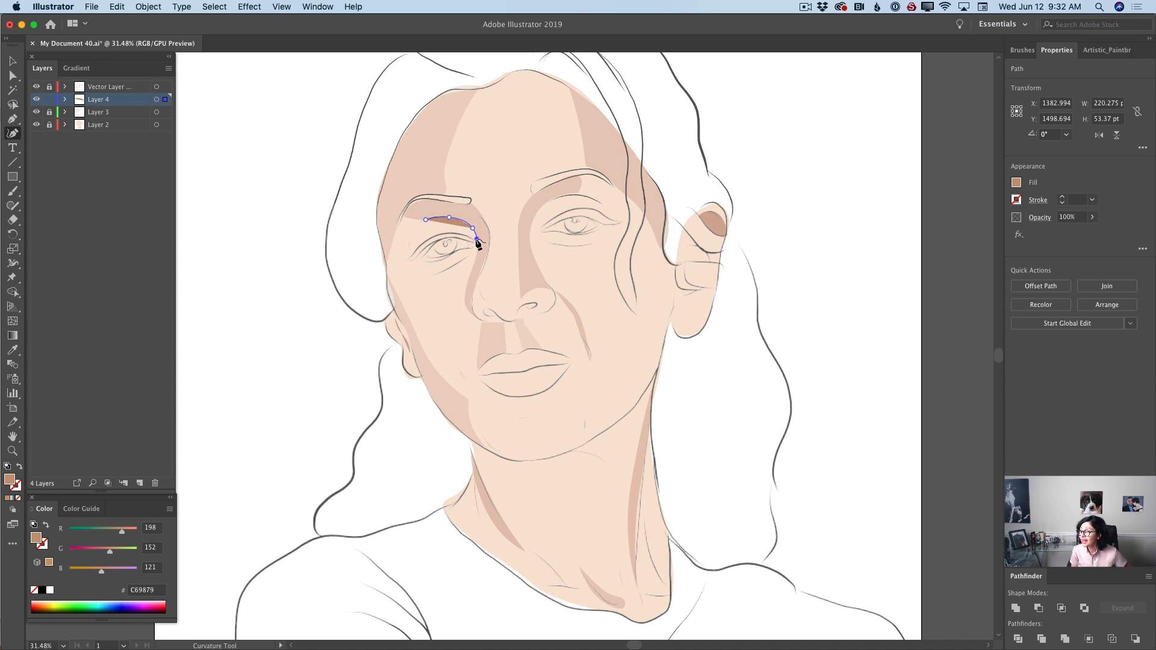
click(477, 239)
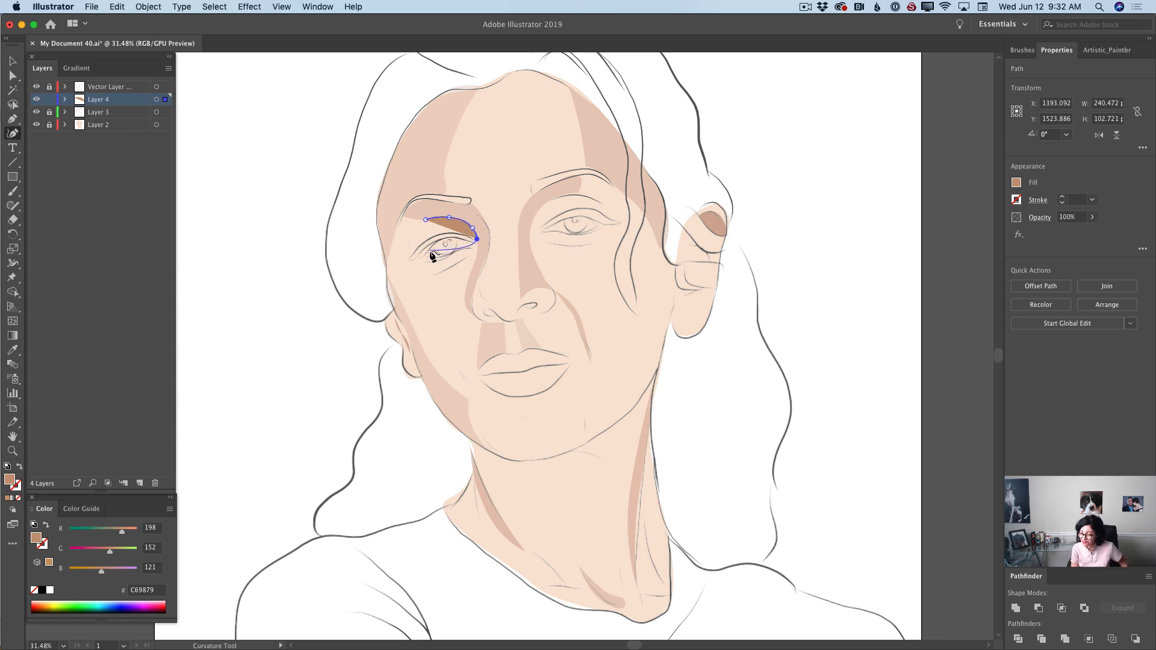
click(477, 237)
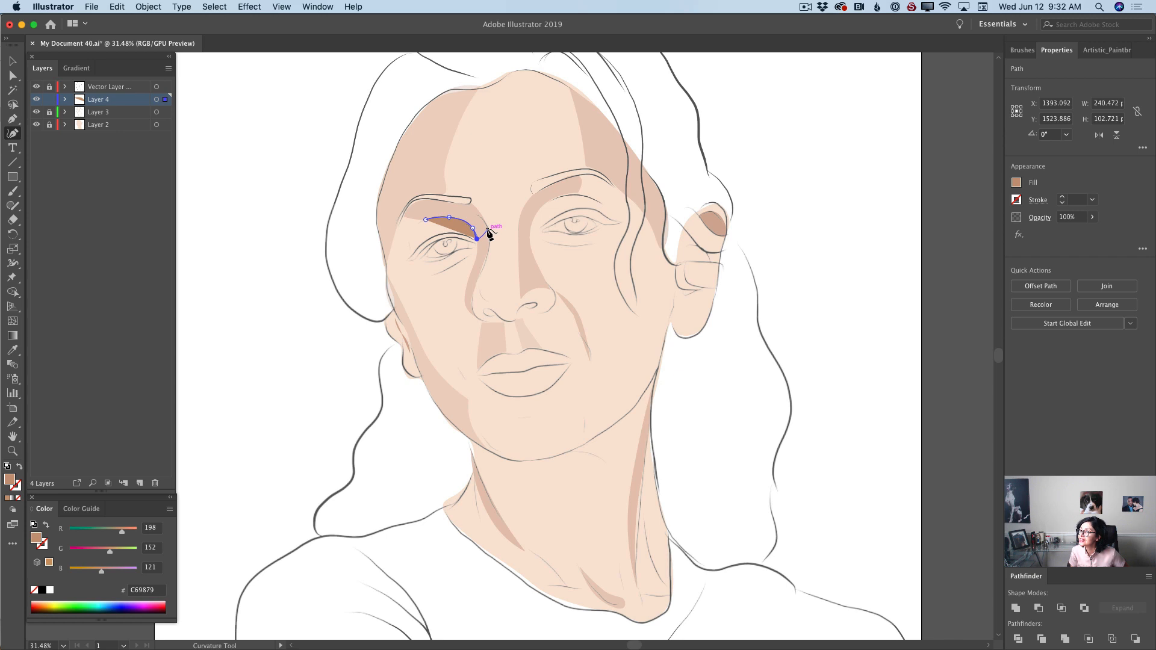
click(488, 230)
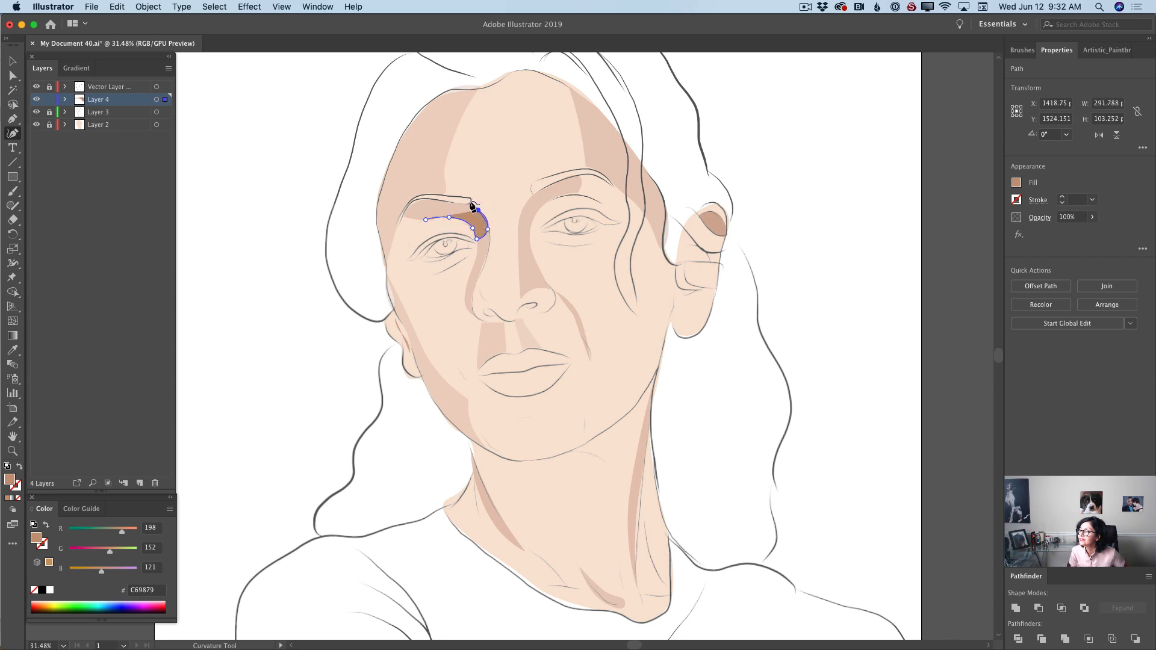
click(469, 203)
click(447, 202)
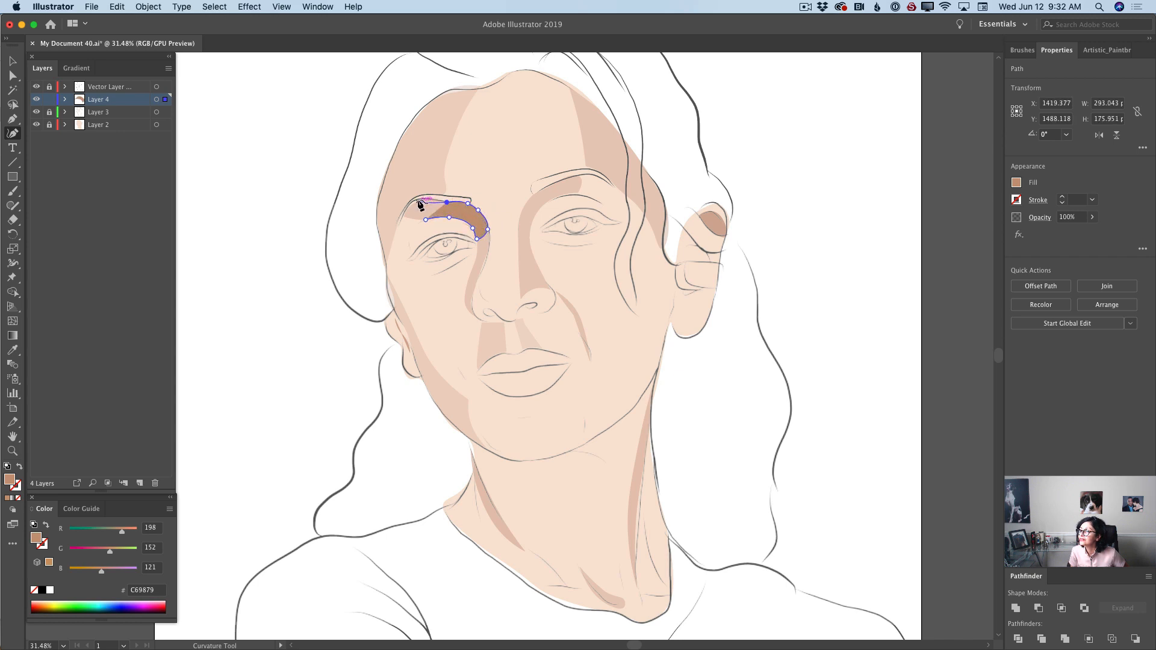
click(425, 197)
click(410, 206)
click(403, 220)
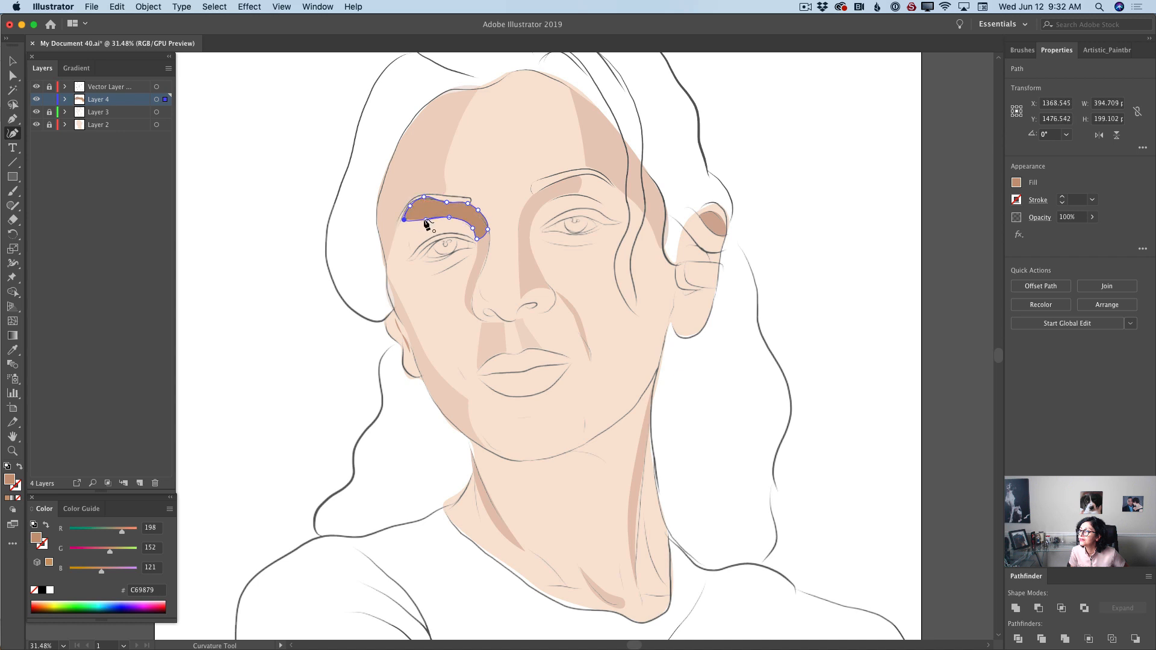
click(426, 220)
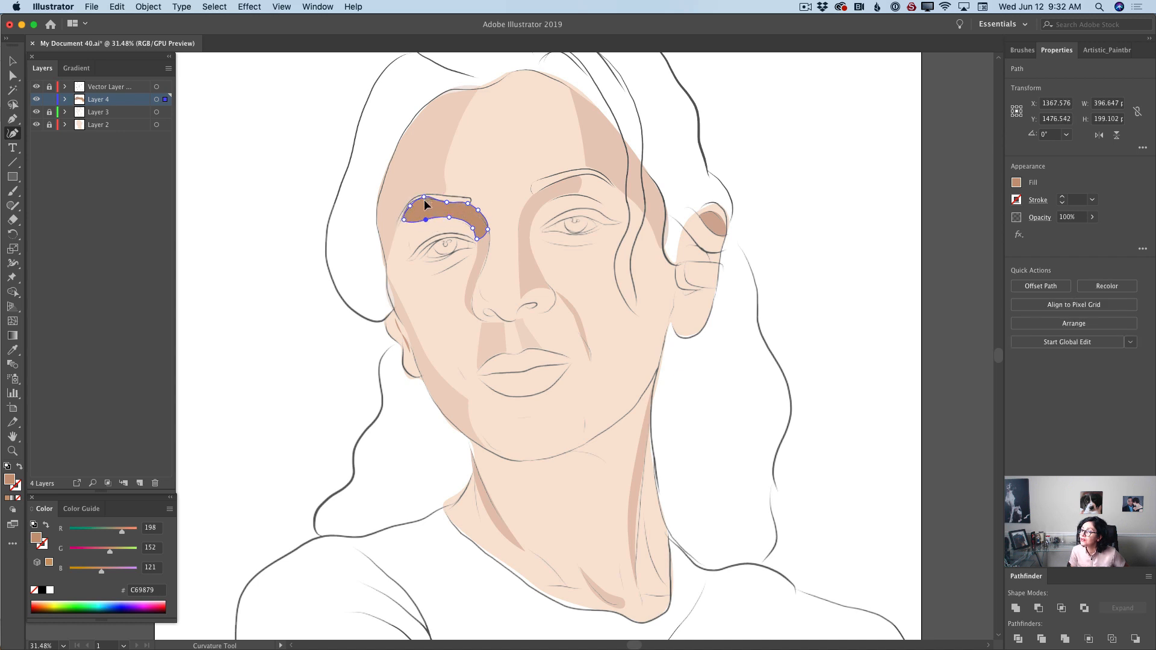
Refine the outline of the left brow shadow and set its opacity to 52%.
drag(424, 198, 425, 202)
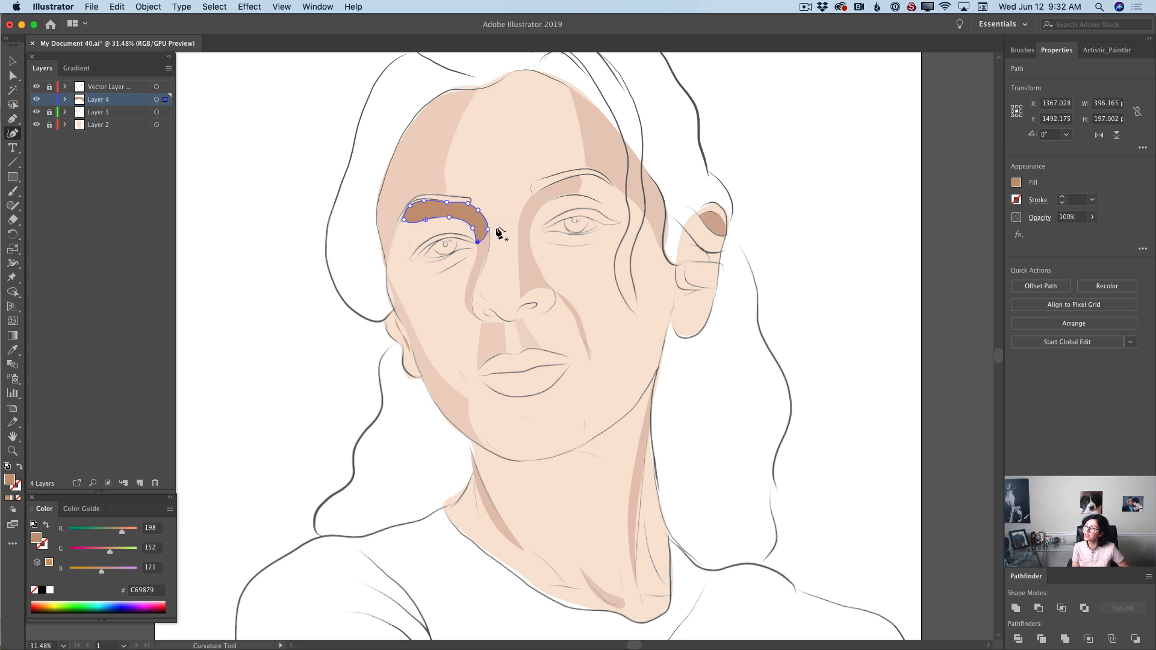
click(1090, 219)
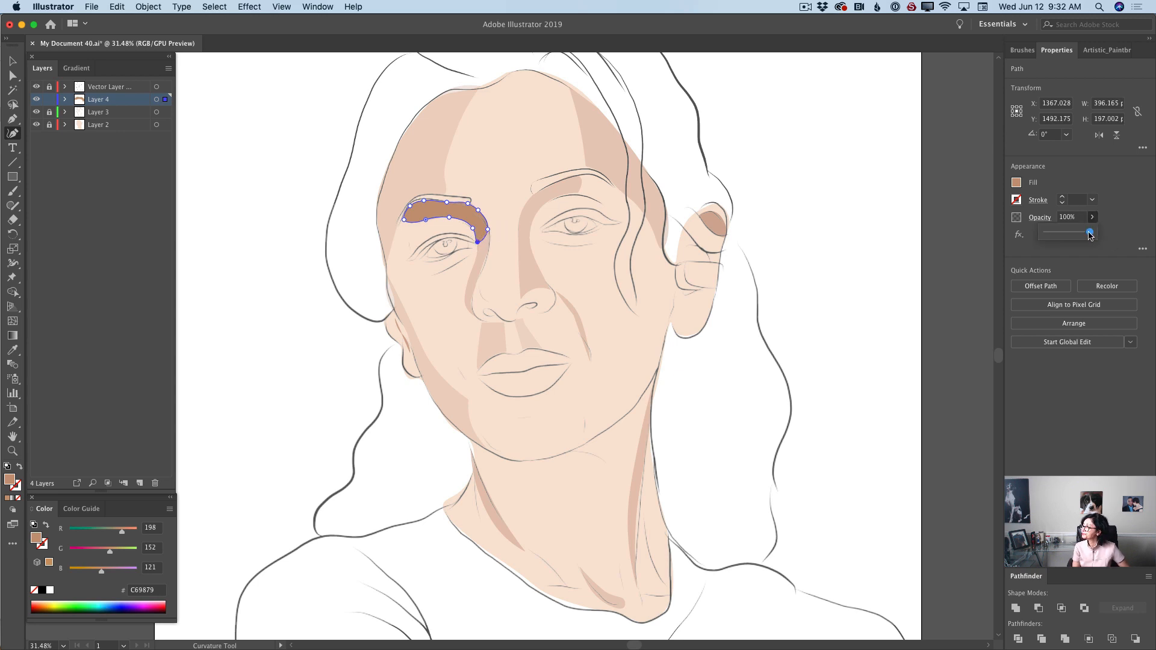
drag(1091, 236, 1070, 236)
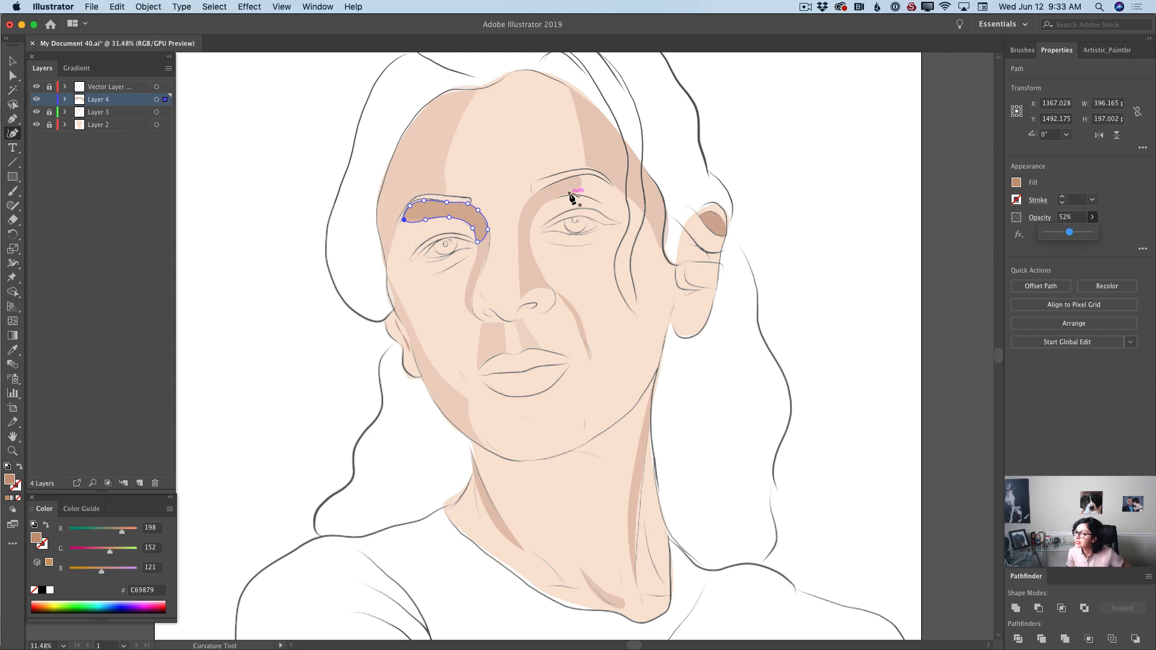
Draw a closed shadow about 295 by 164 pt between the right eyebrow and the upper eyelid.
click(569, 194)
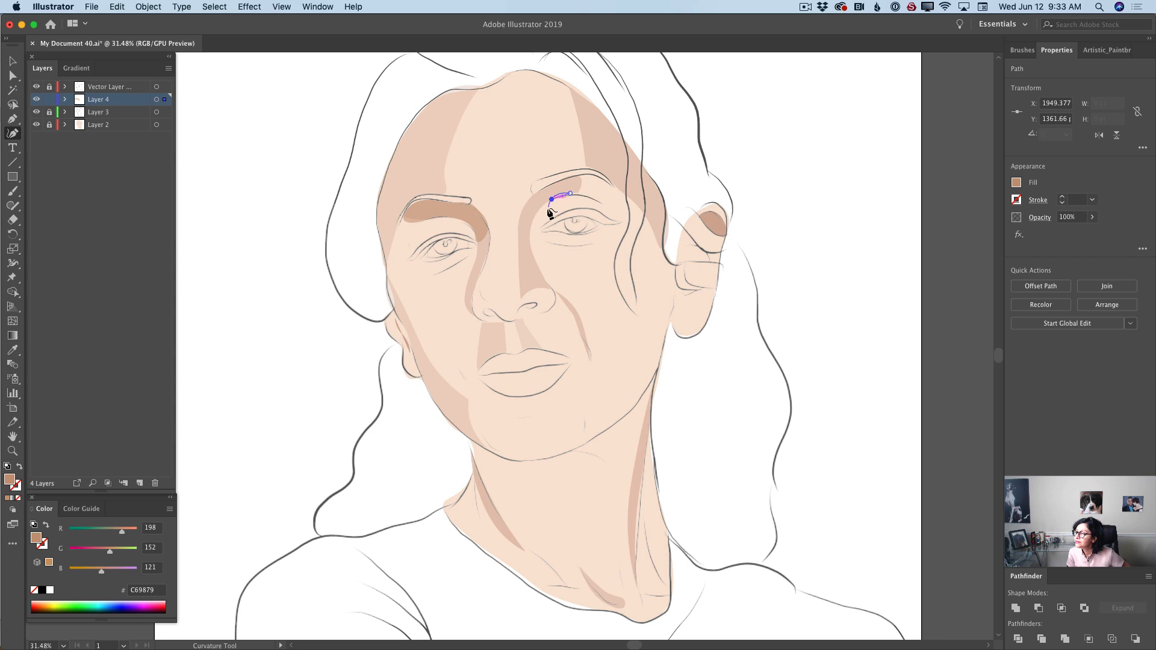
click(552, 199)
click(538, 211)
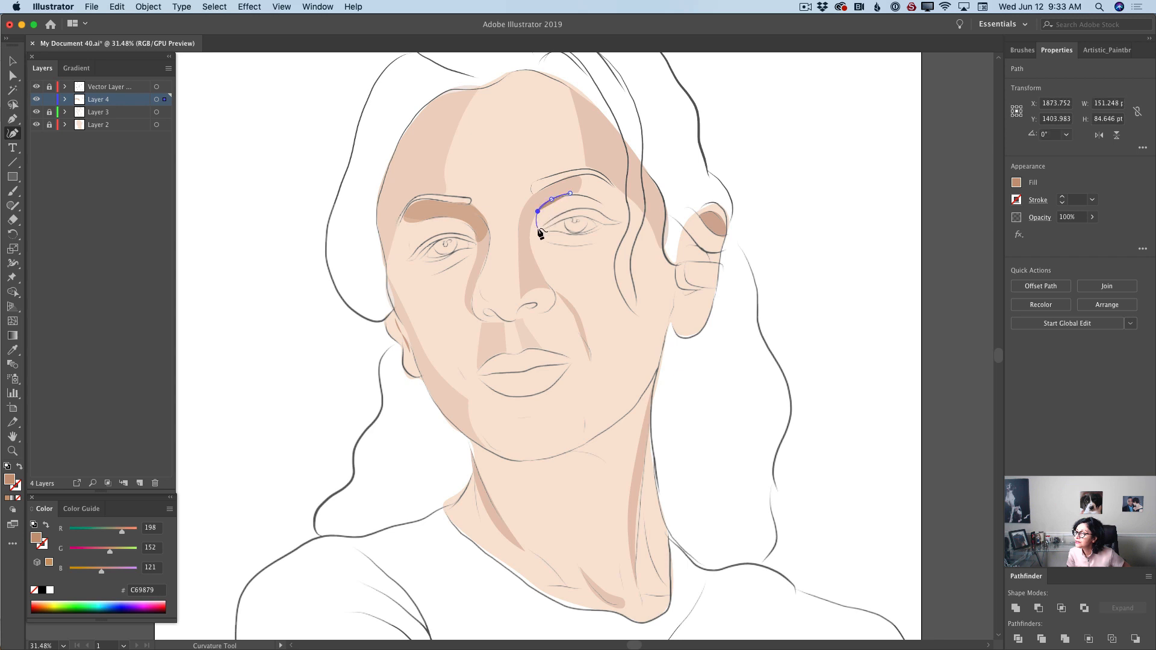
click(537, 228)
click(552, 219)
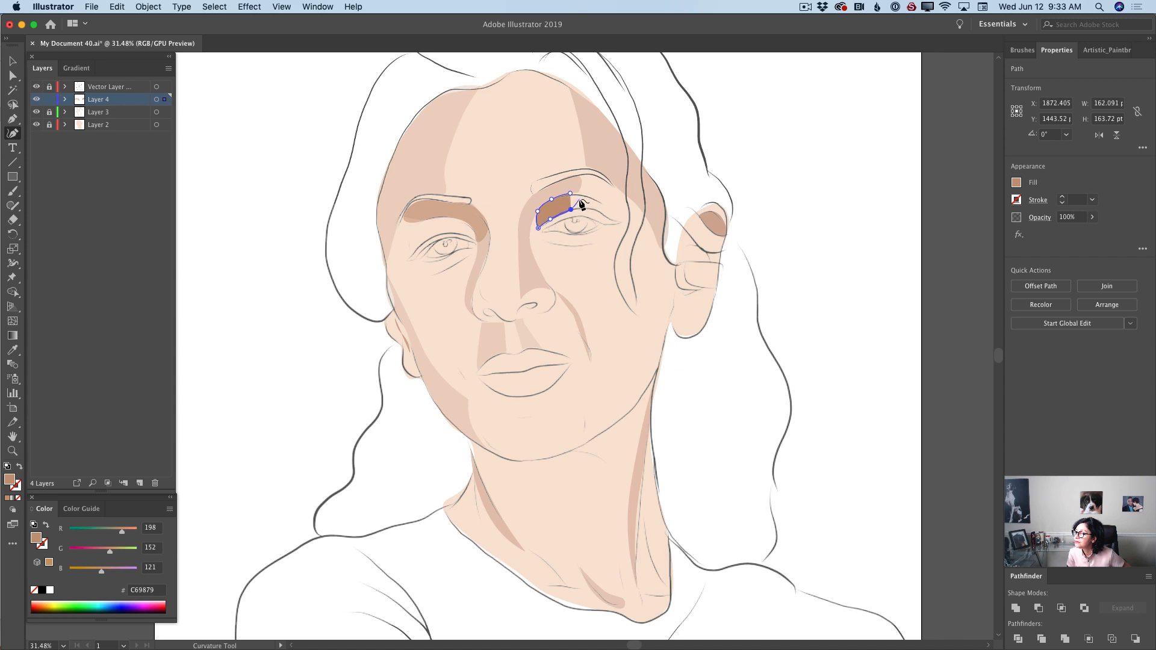
click(579, 199)
click(600, 203)
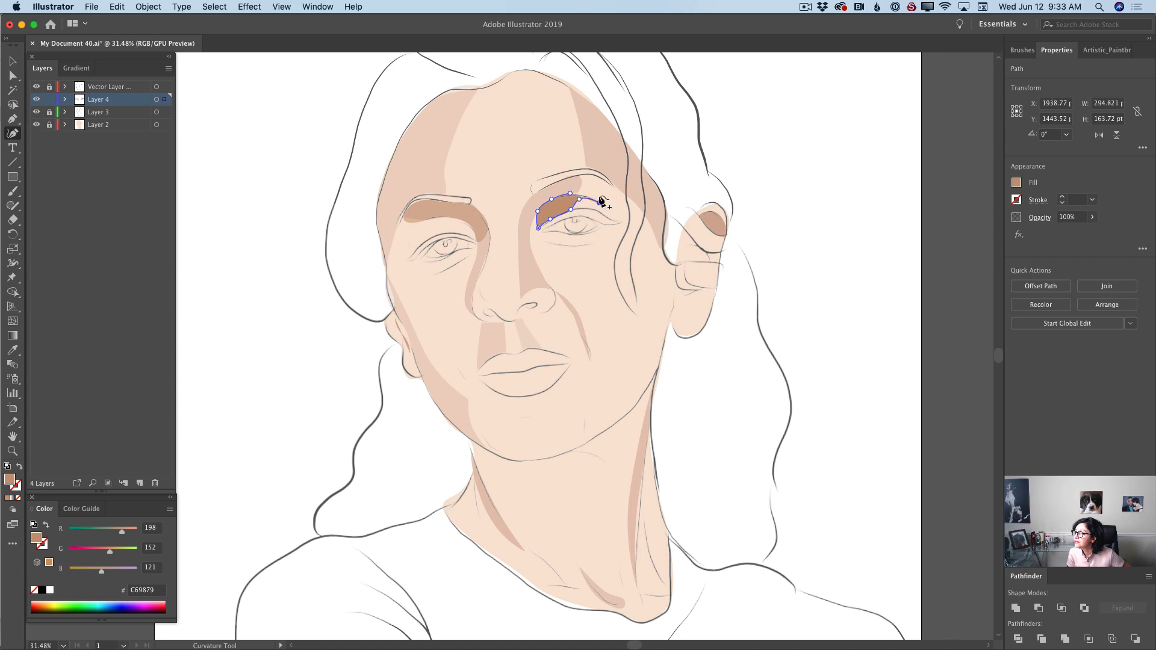
click(598, 197)
key(super+z)
click(600, 202)
click(571, 194)
Reshape the outer tip and lower edge of the right eyelid shadow and set its opacity to 64%.
drag(593, 203, 599, 200)
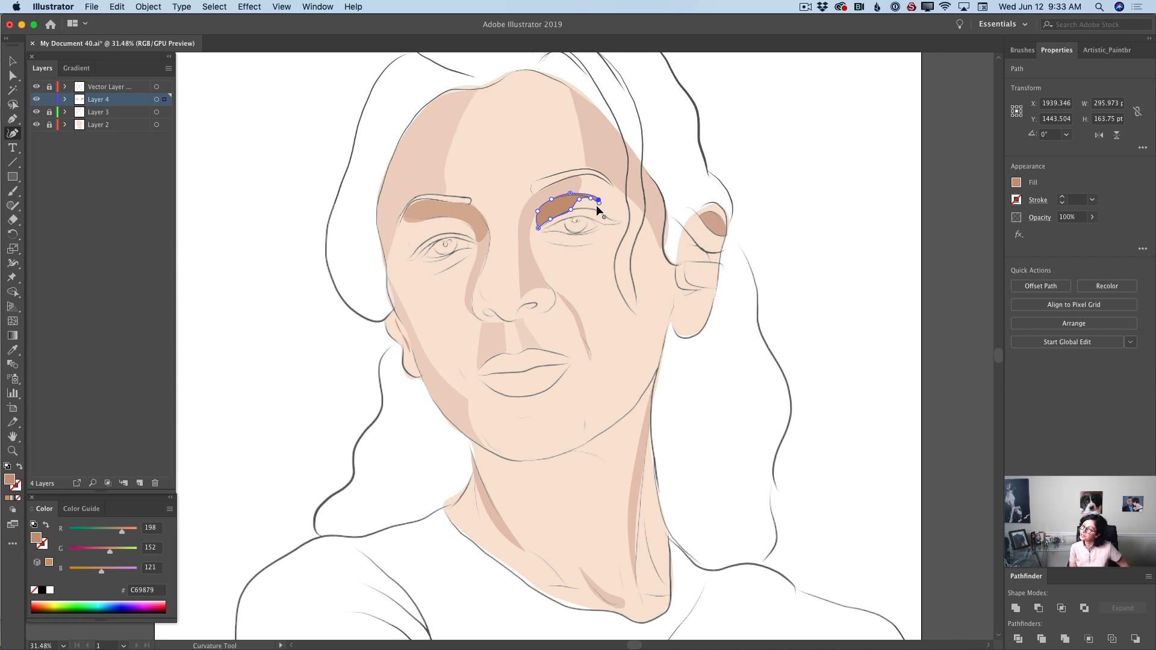
drag(599, 201, 600, 204)
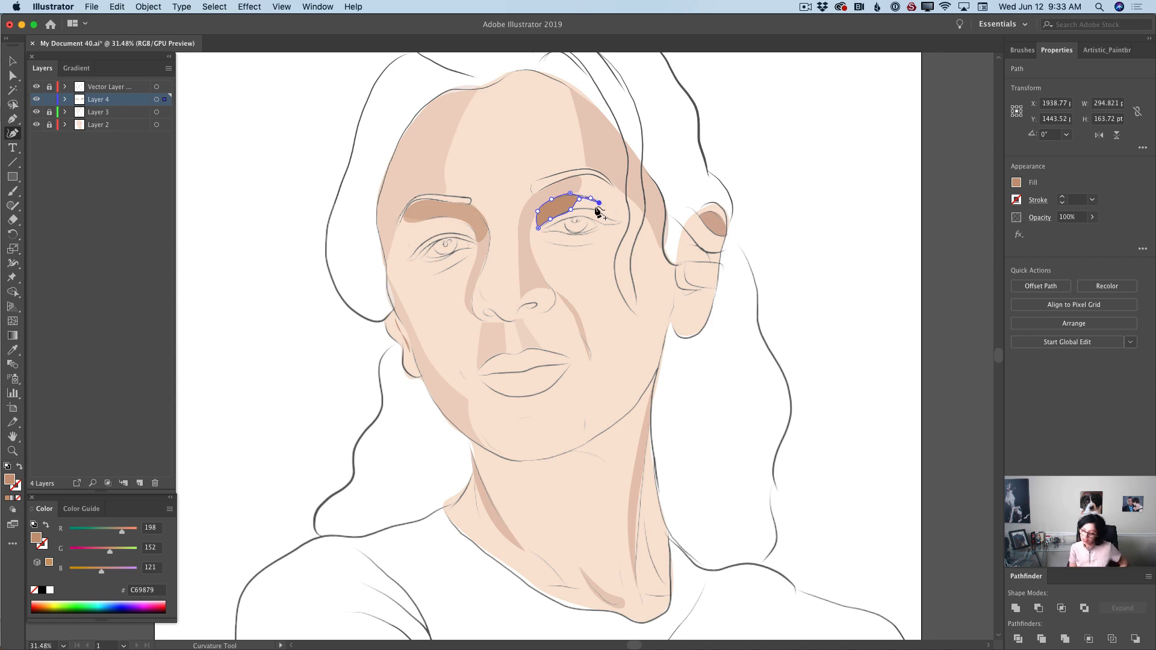
click(591, 198)
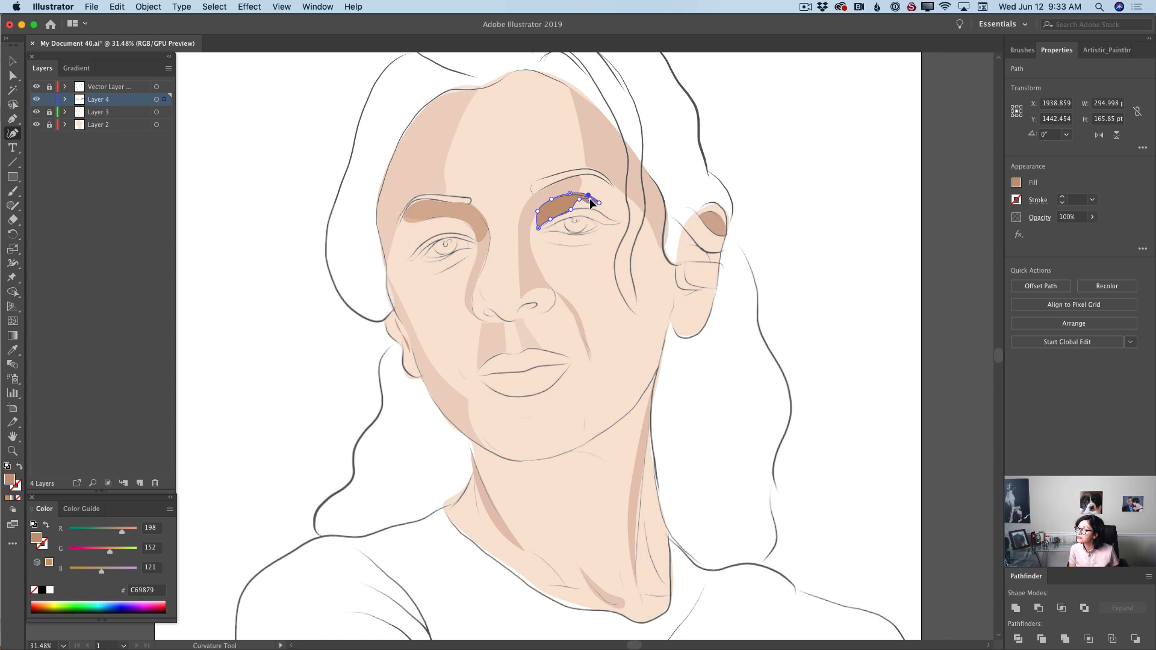
click(591, 200)
click(562, 208)
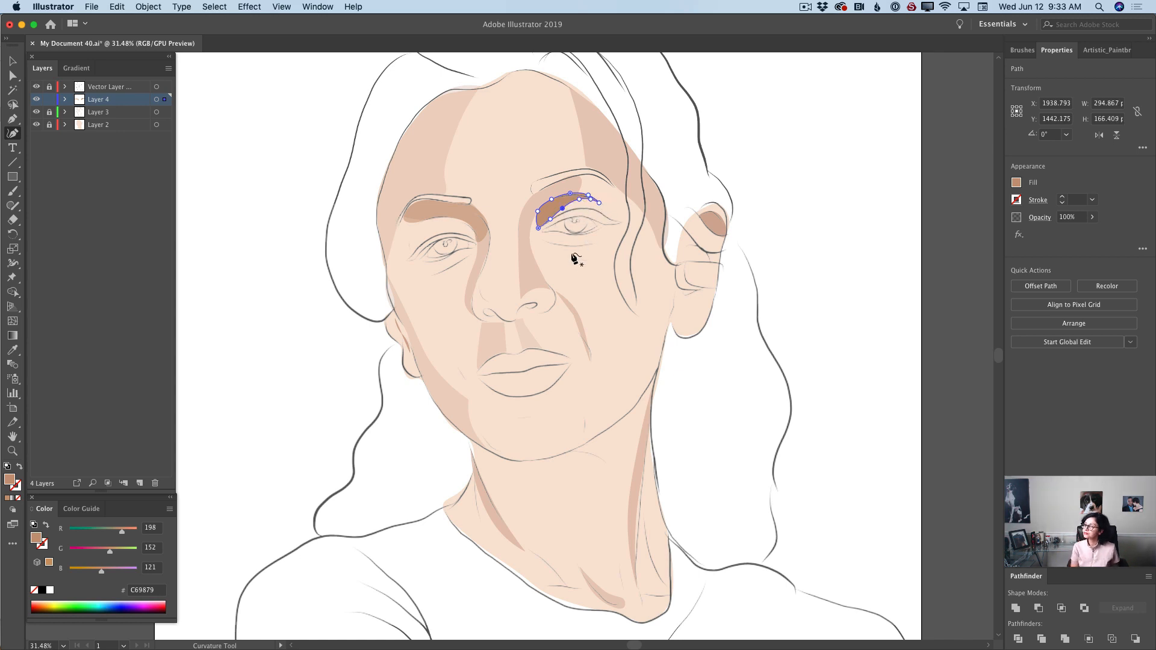
click(1093, 217)
drag(1092, 231, 1075, 233)
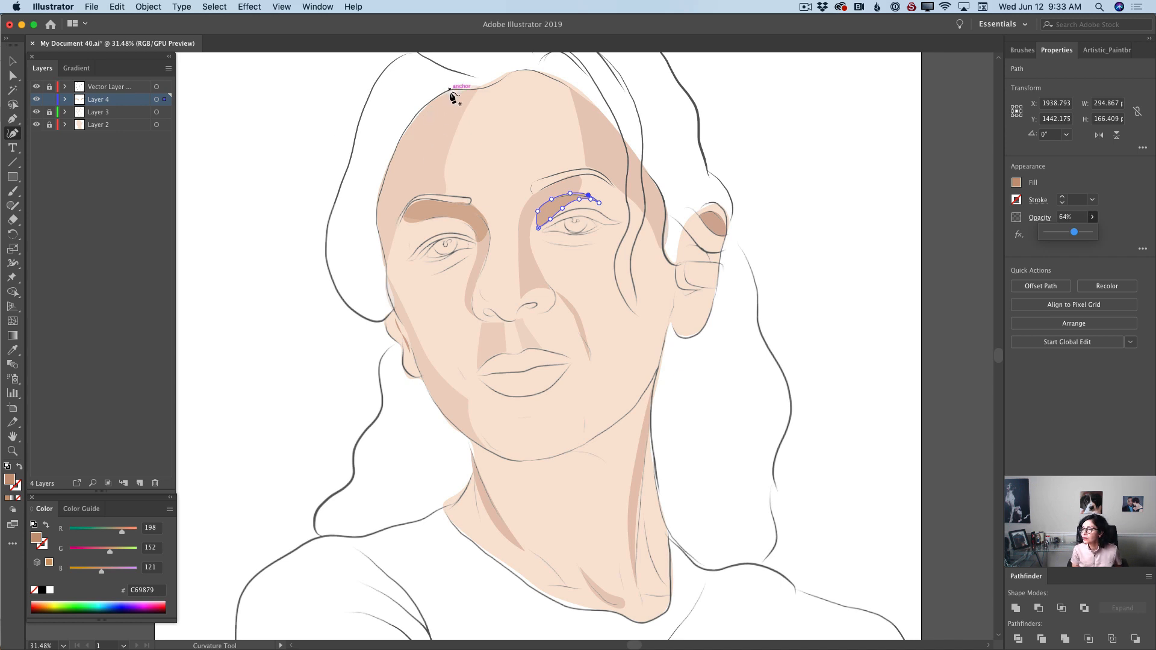
Draw a closed shadow about 326 by 805 pt along the left hairline, from the top of the forehead down past the temple.
click(447, 90)
click(429, 128)
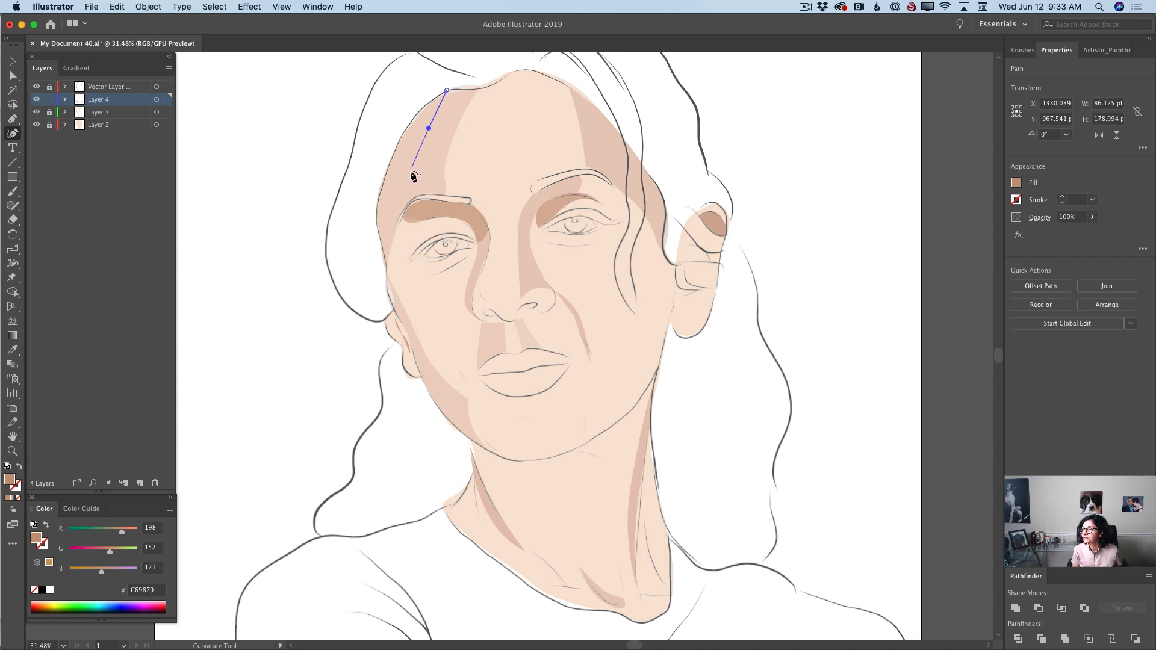
click(411, 176)
click(409, 202)
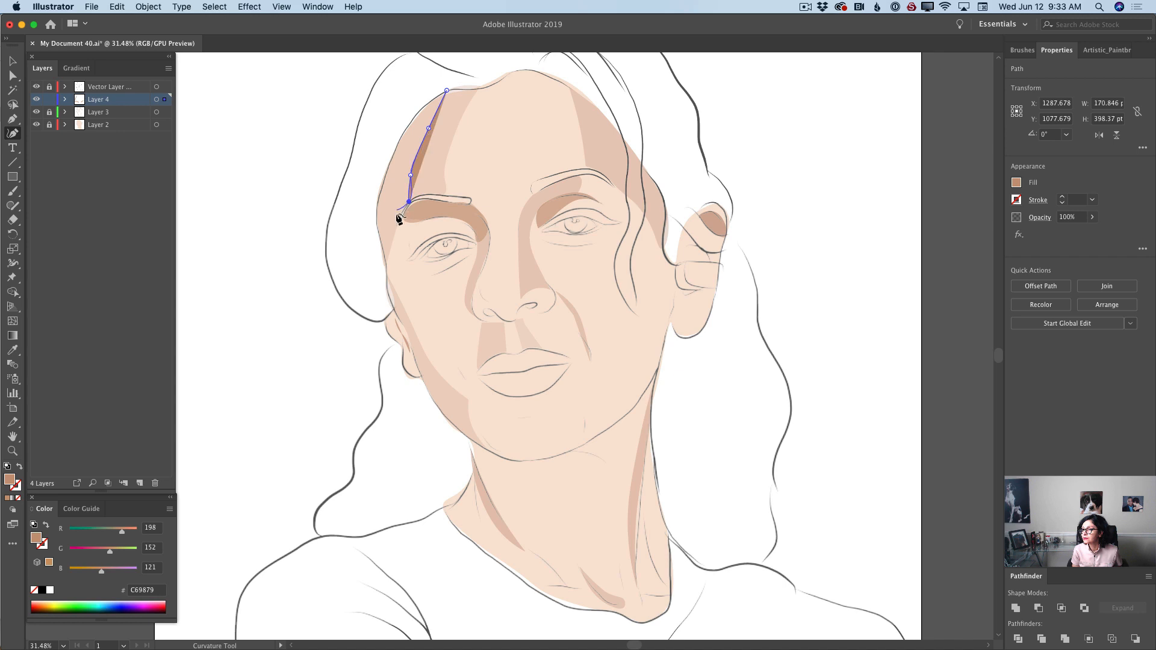
click(400, 218)
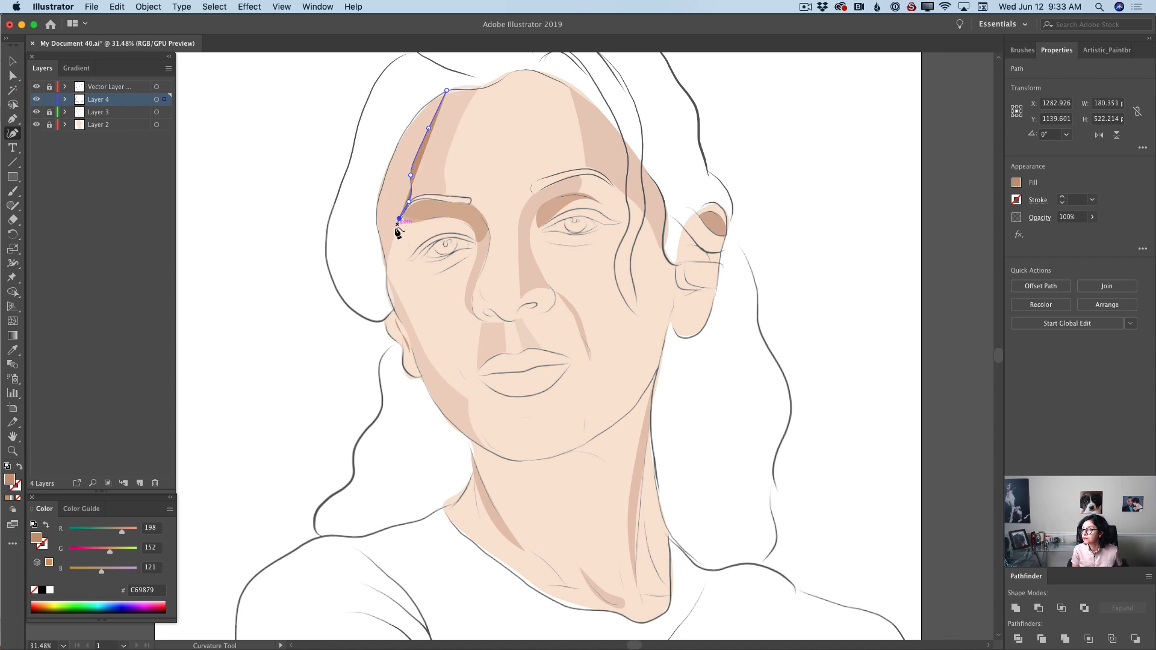
click(383, 261)
click(377, 222)
click(385, 173)
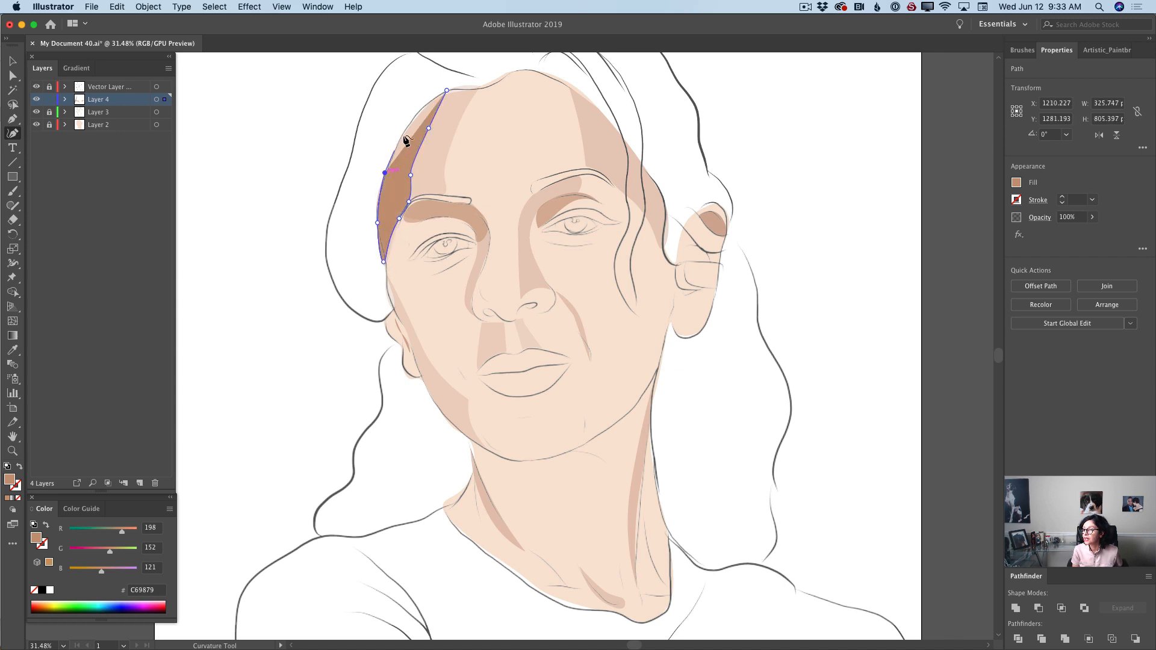
click(406, 124)
click(446, 91)
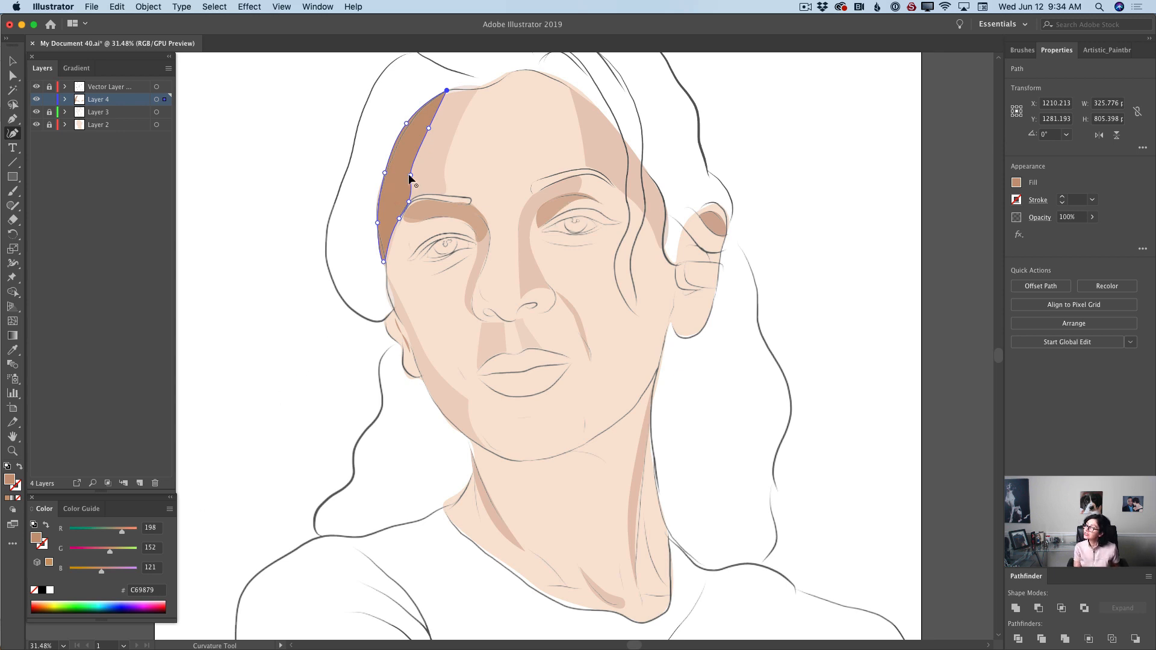
Smooth the inner edge of the left forehead shadow and set its opacity to 58%.
drag(410, 174, 419, 154)
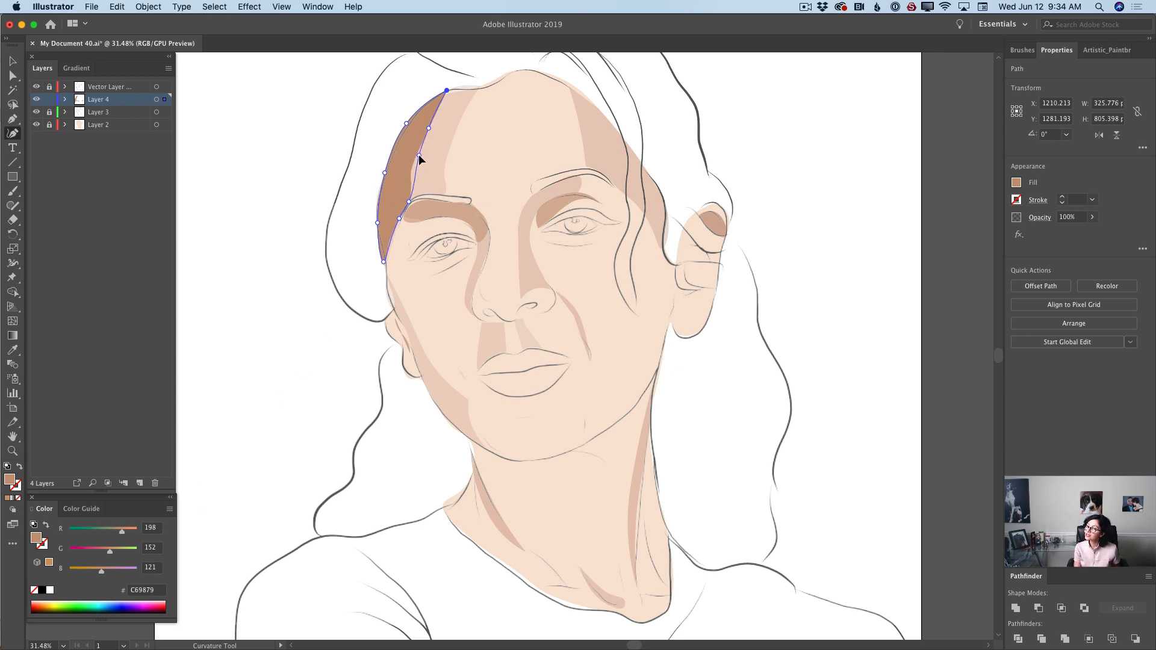
click(1094, 220)
drag(1093, 233, 1072, 234)
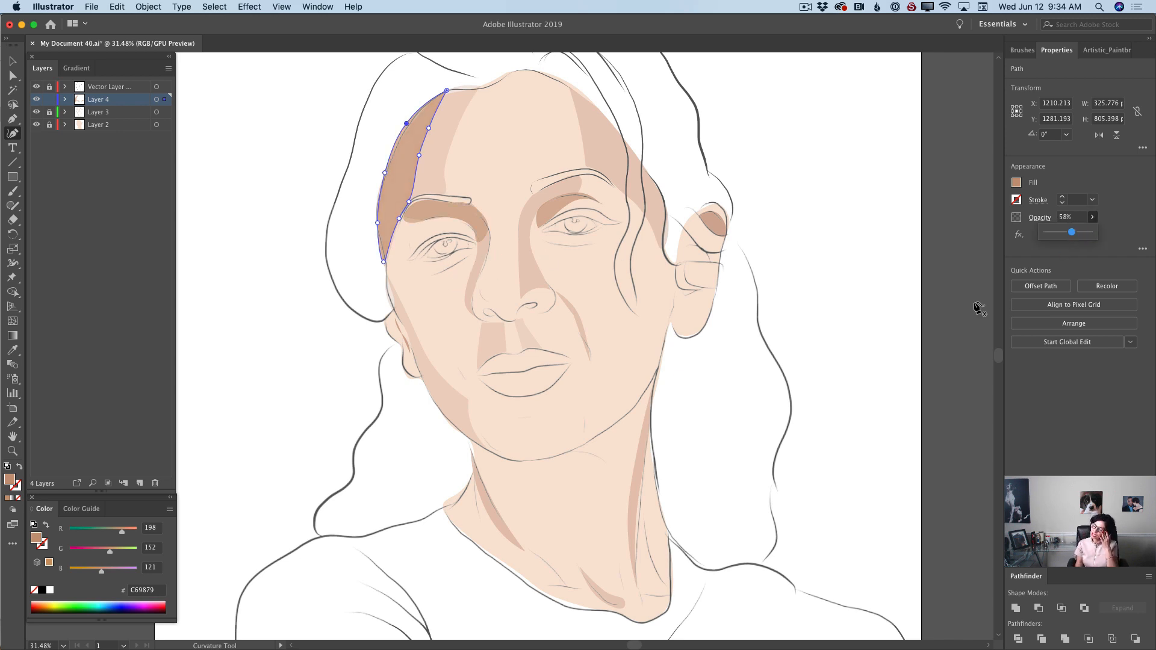
Outline the inner edge of a chin shadow from the right mouth corner, below the lower lip and around the chin to its underside.
click(569, 387)
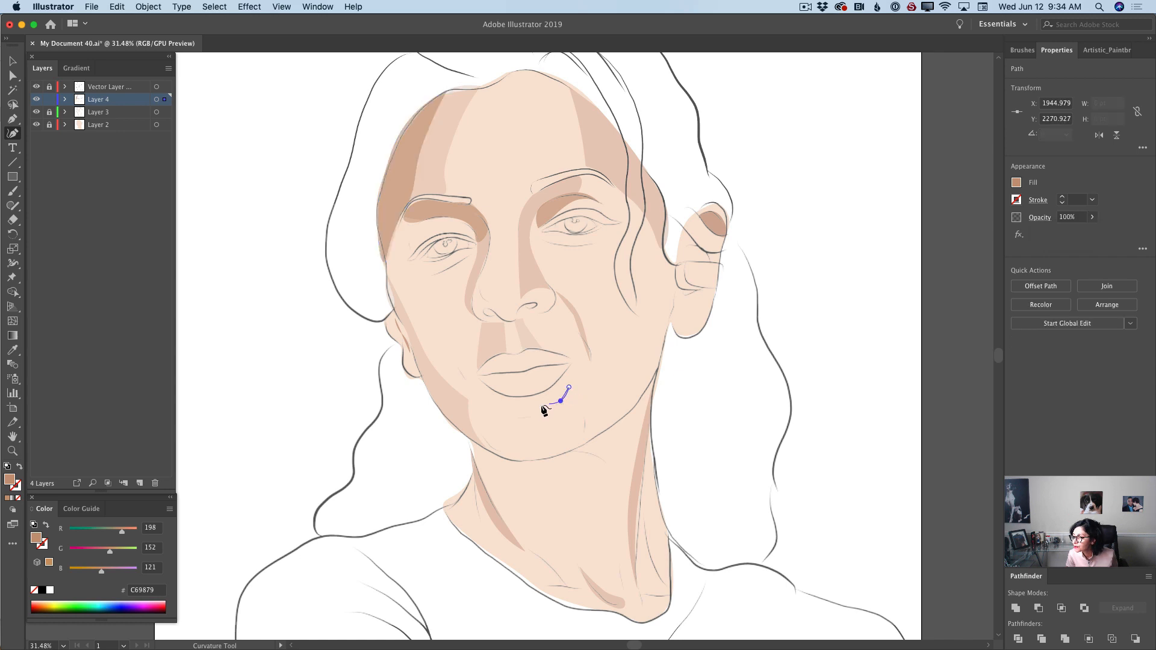
click(561, 401)
click(534, 407)
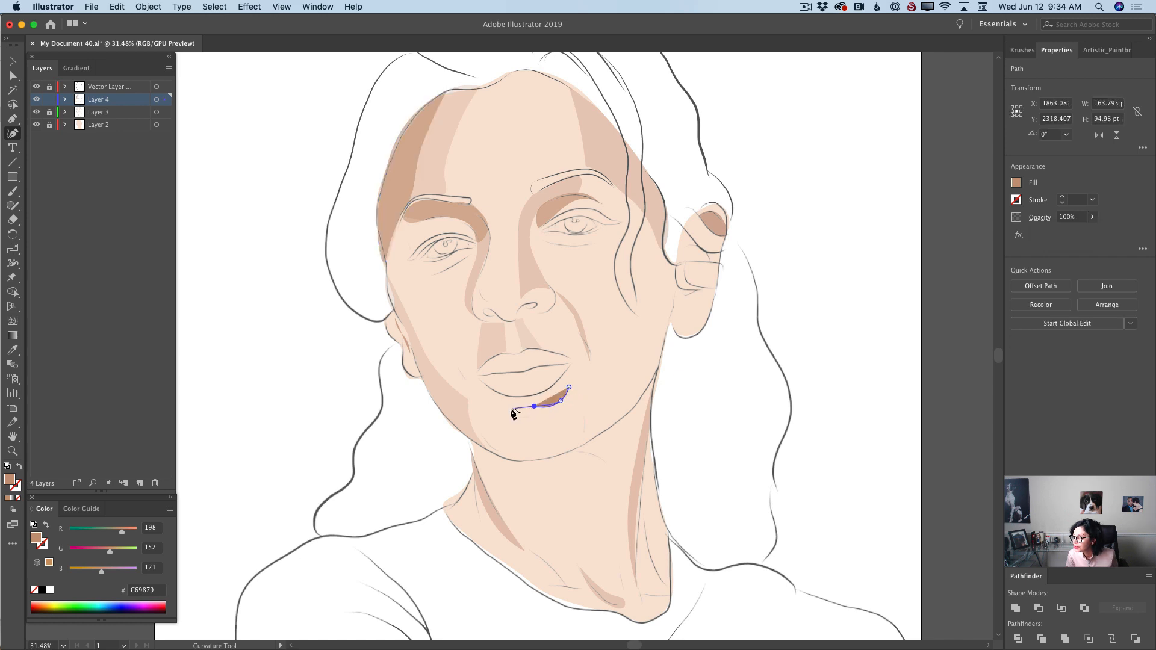
click(509, 409)
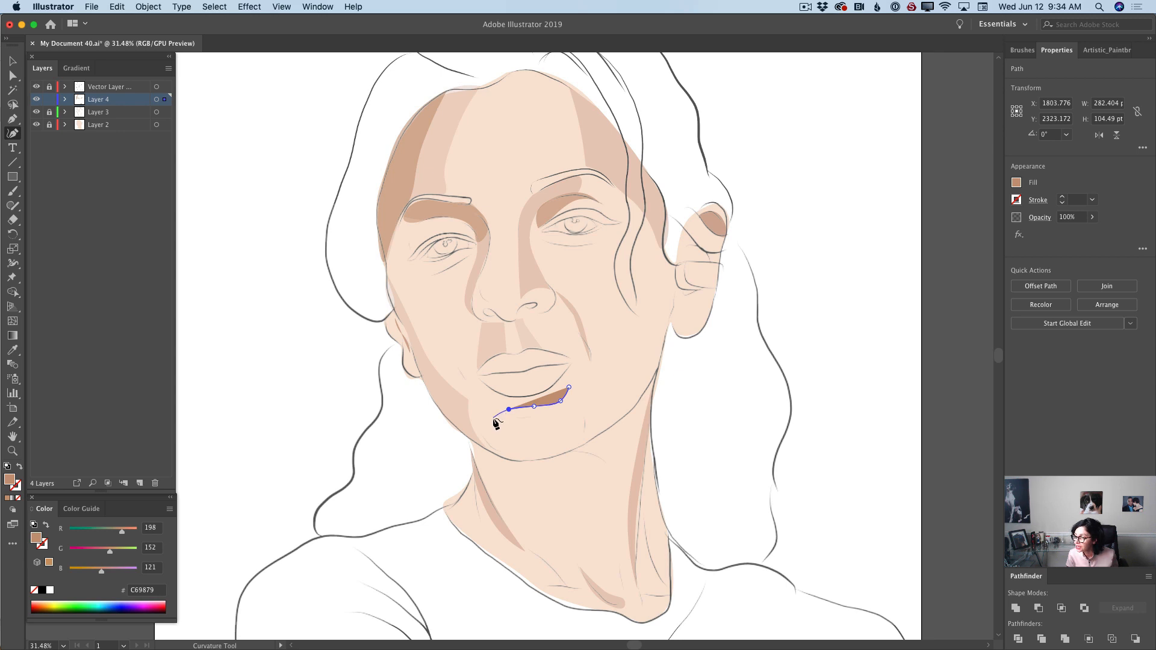
click(493, 418)
click(493, 438)
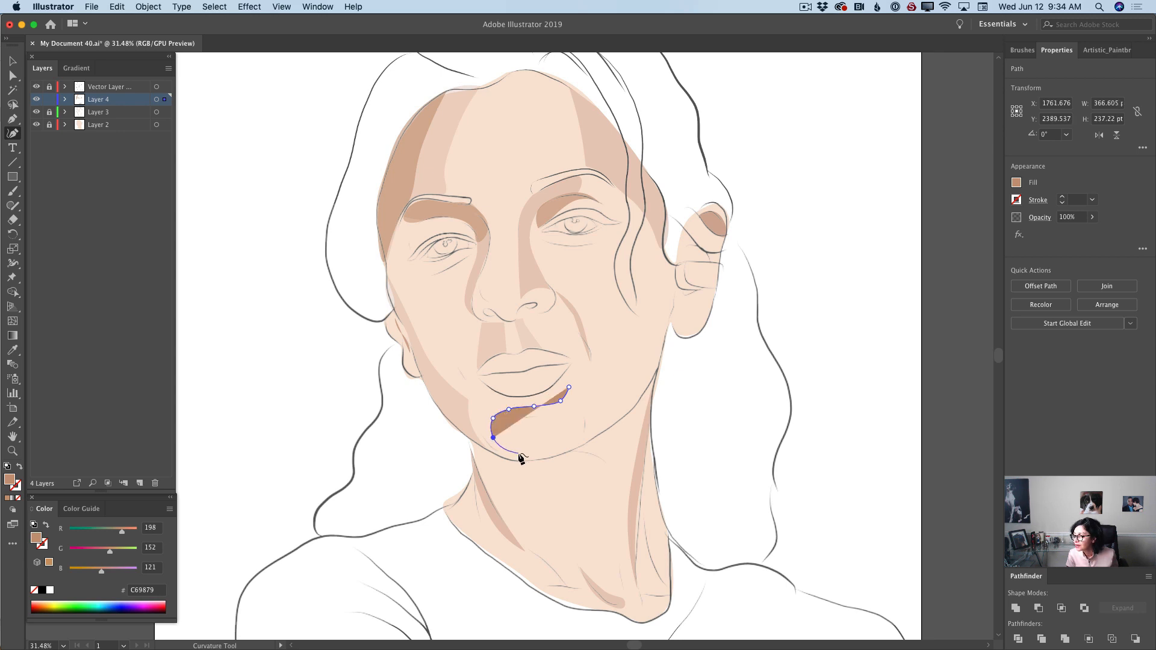
click(518, 454)
click(569, 450)
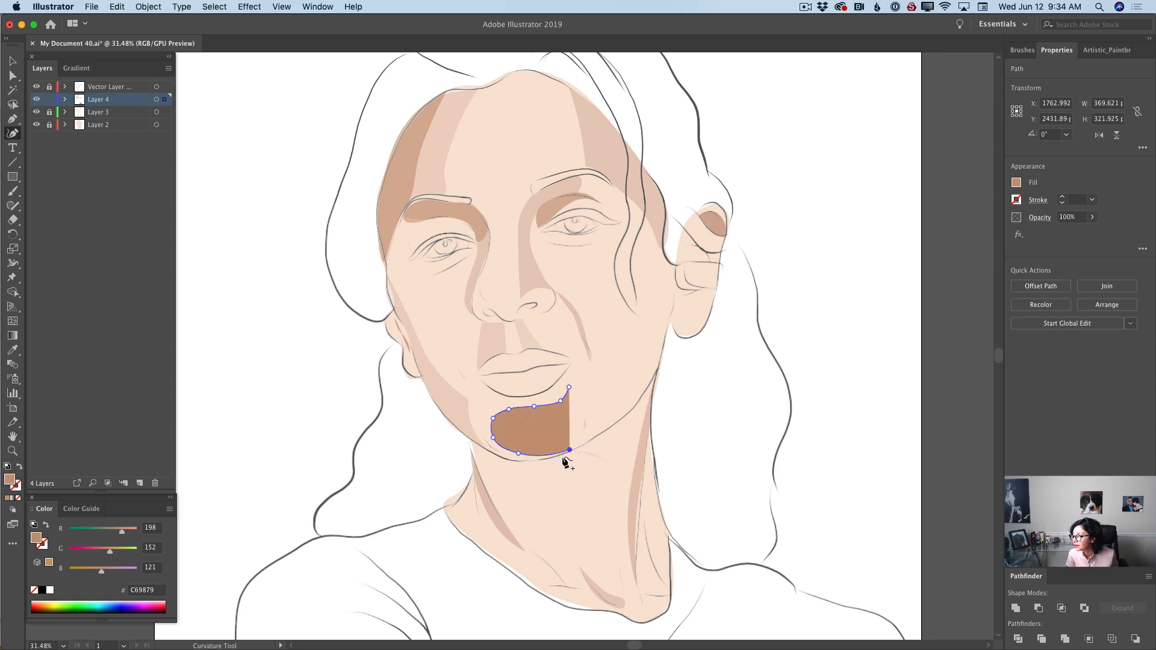
Close the chin shadow along the underside of the chin, up the left jaw and beneath the lower lip, about 477 by 389 pt.
click(567, 459)
click(534, 461)
click(498, 456)
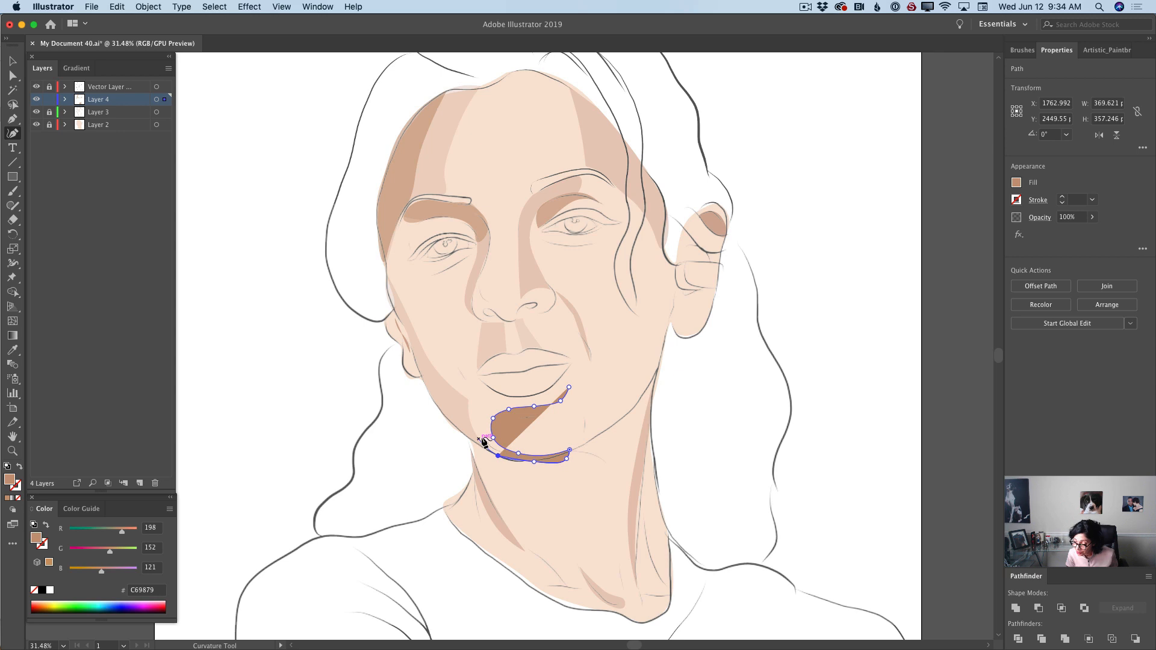
click(480, 441)
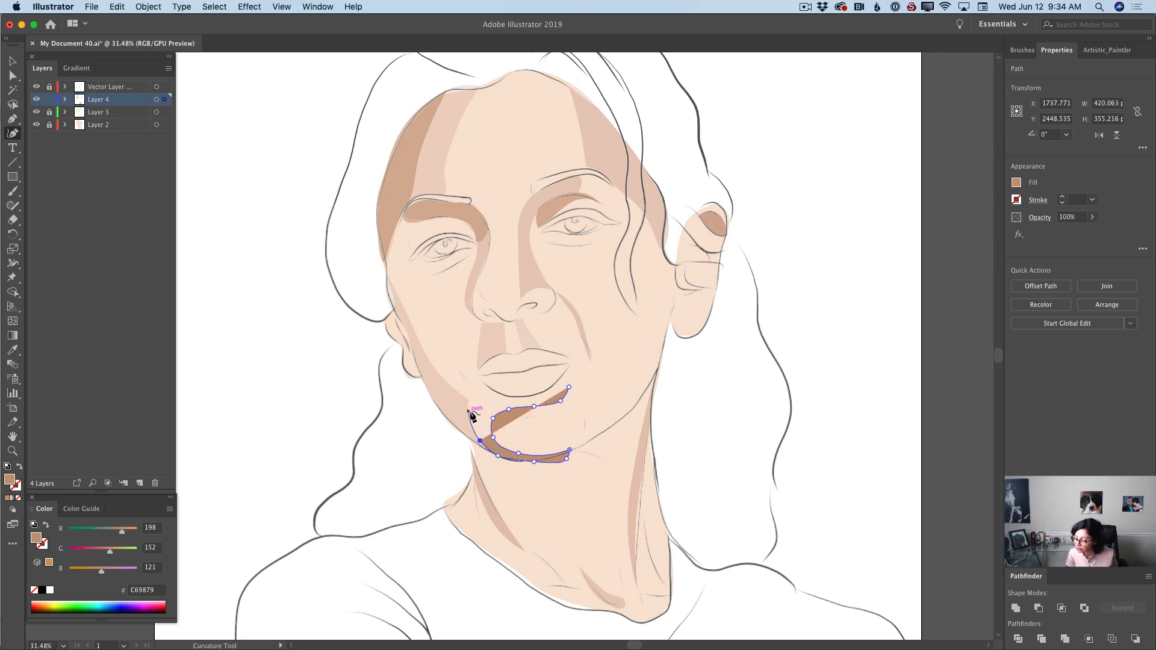
click(469, 413)
click(468, 399)
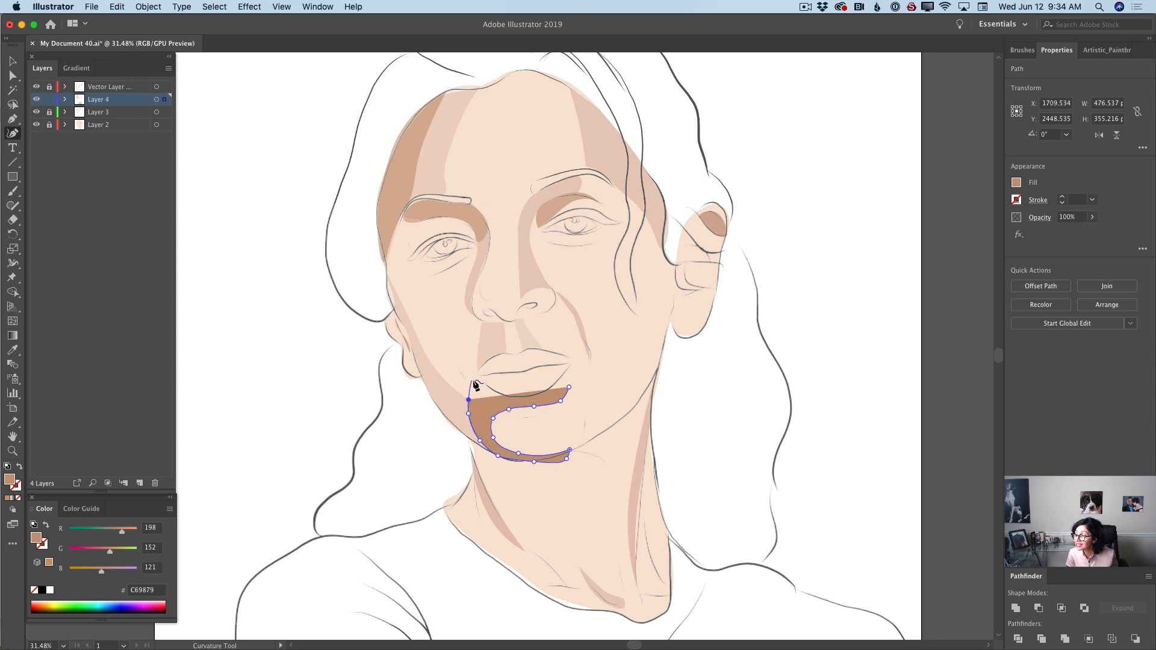
click(479, 380)
click(491, 392)
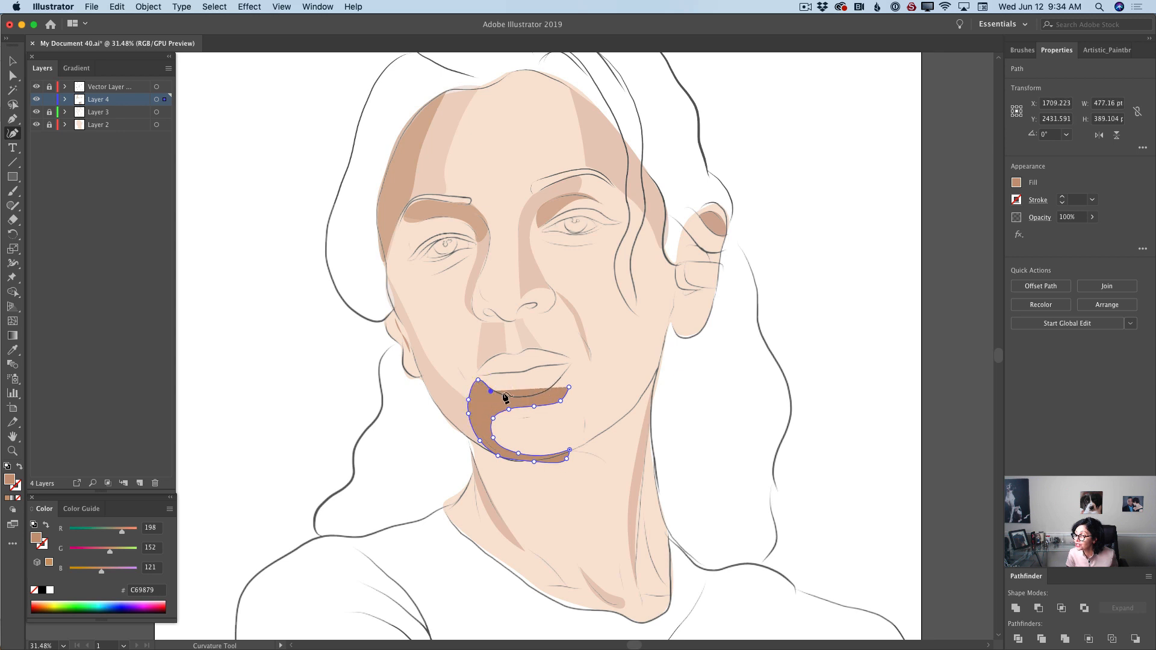
click(516, 398)
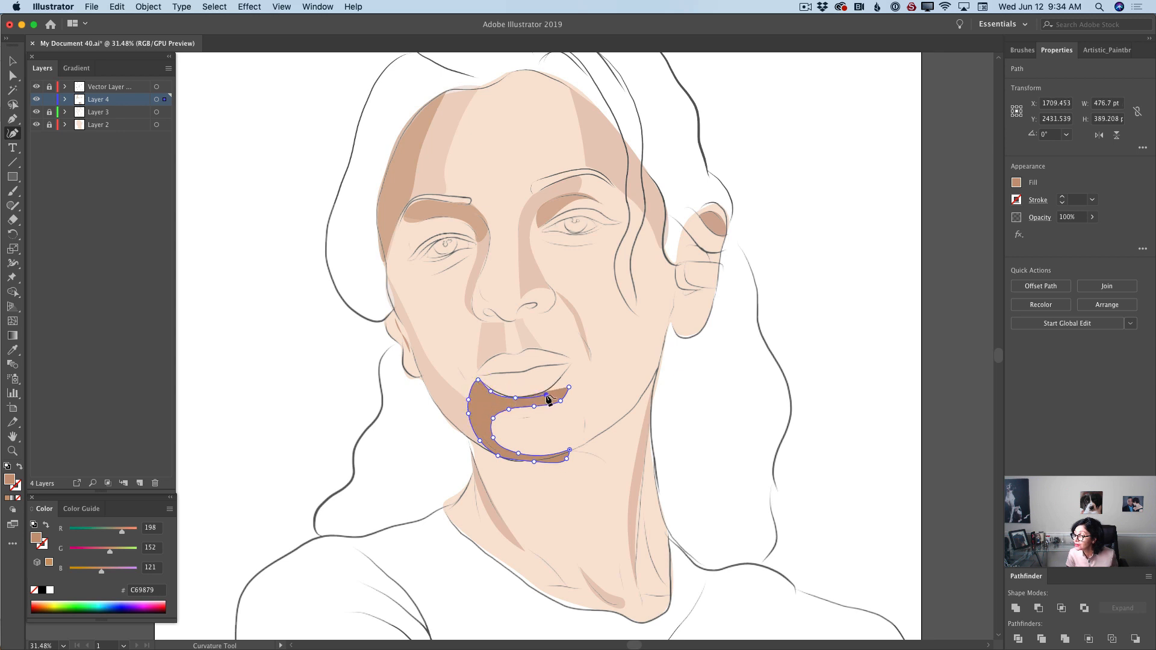
click(569, 388)
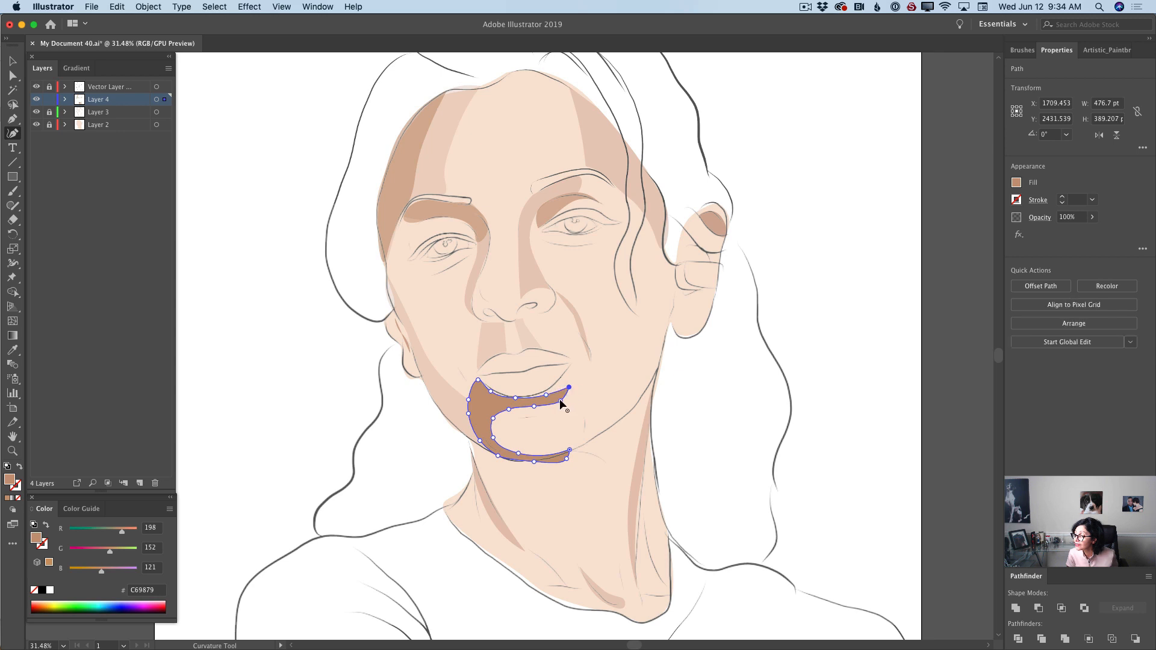
Taper the chin shadow's two right ends, extending the lower one along the jawline, and set its opacity to 36%.
click(560, 397)
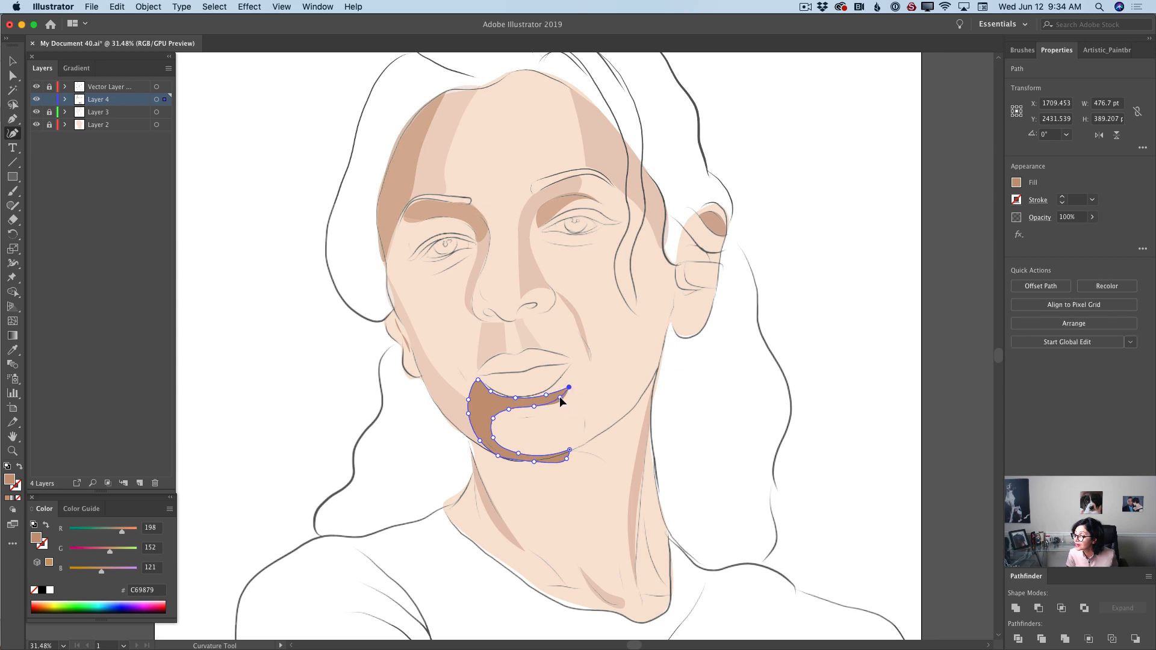
click(566, 453)
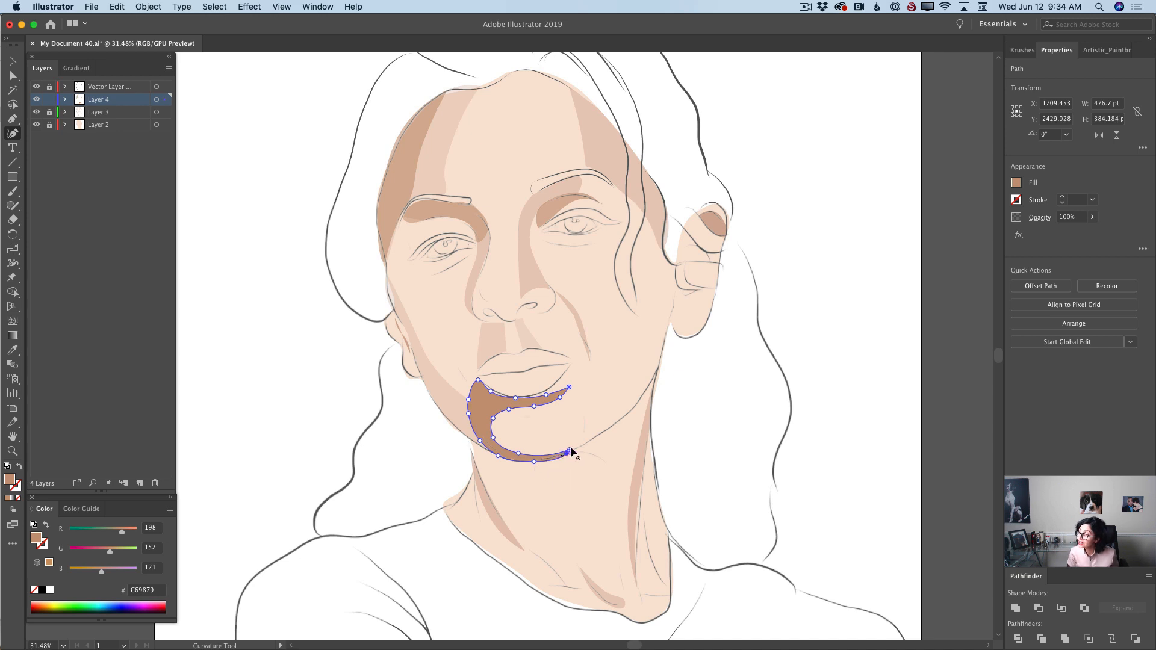
click(585, 444)
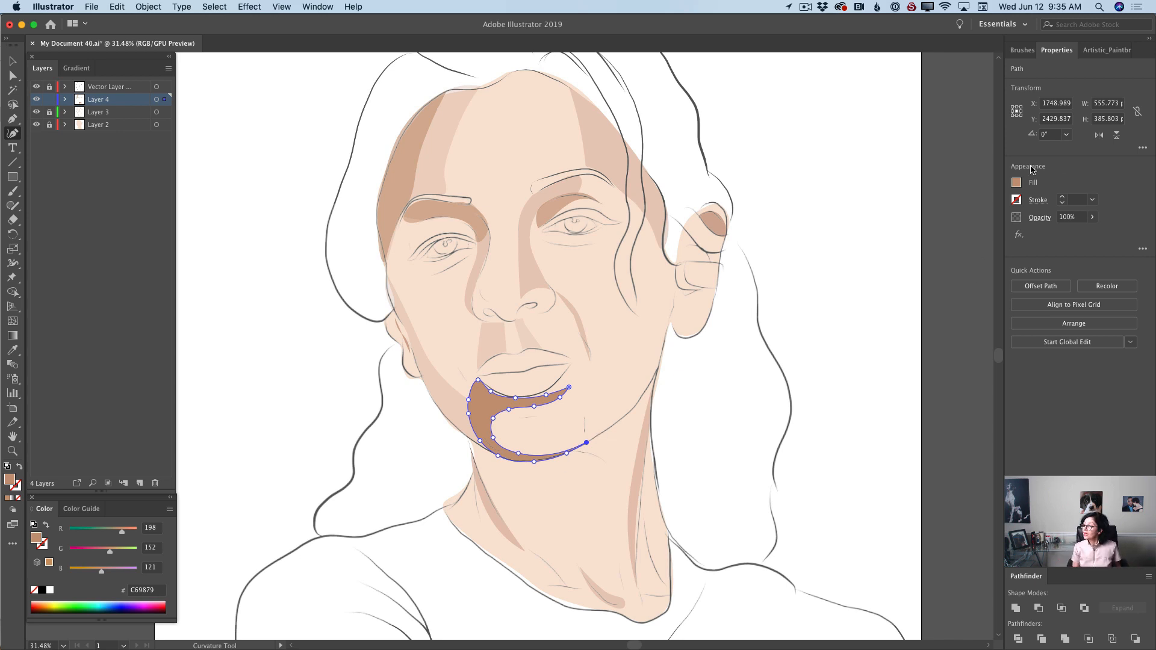
click(1092, 223)
drag(1090, 232, 1063, 234)
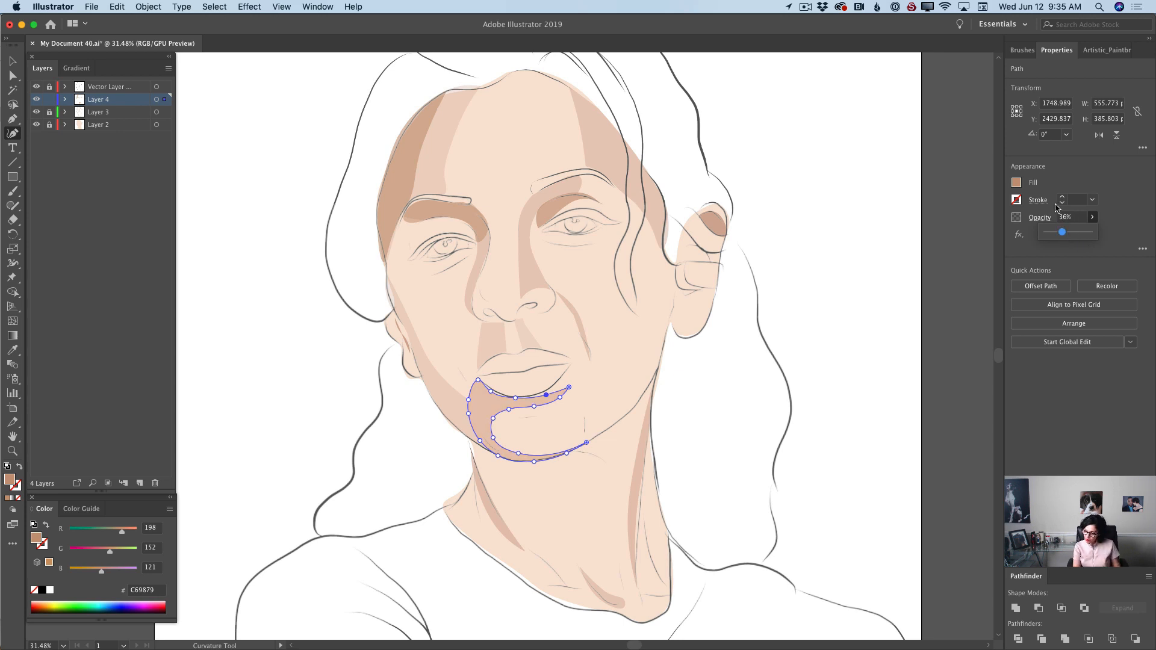
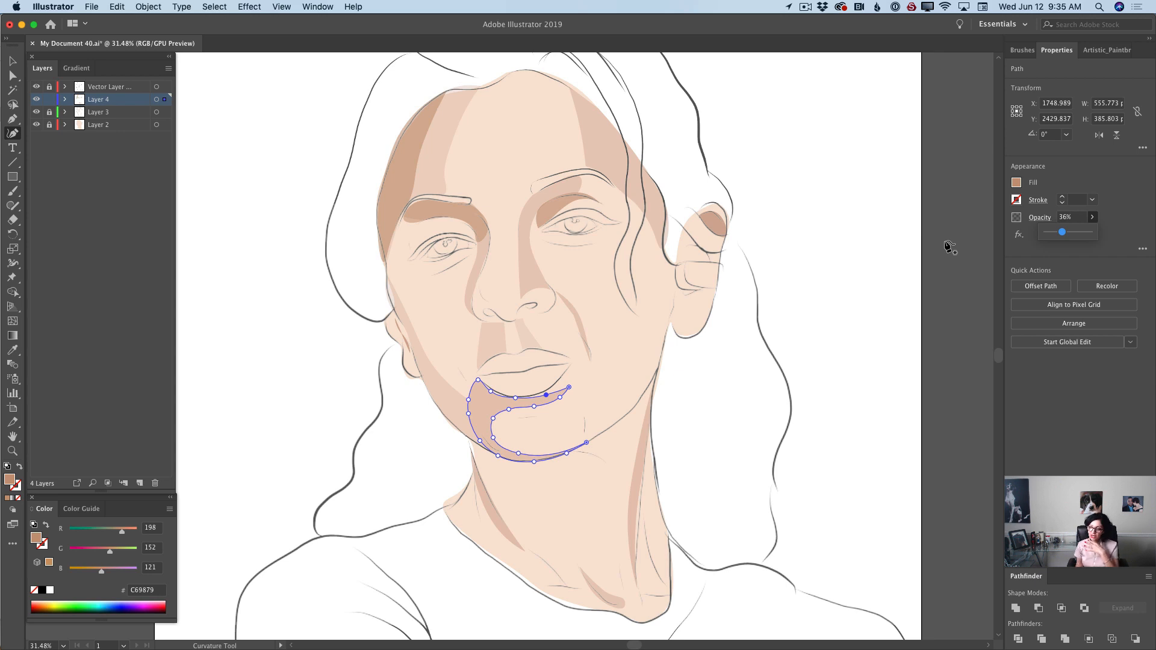
Lock Layer 4 and, on a new layer, outline a neck shadow's upper edge along the jawline from the left chin to the right earlobe.
click(48, 99)
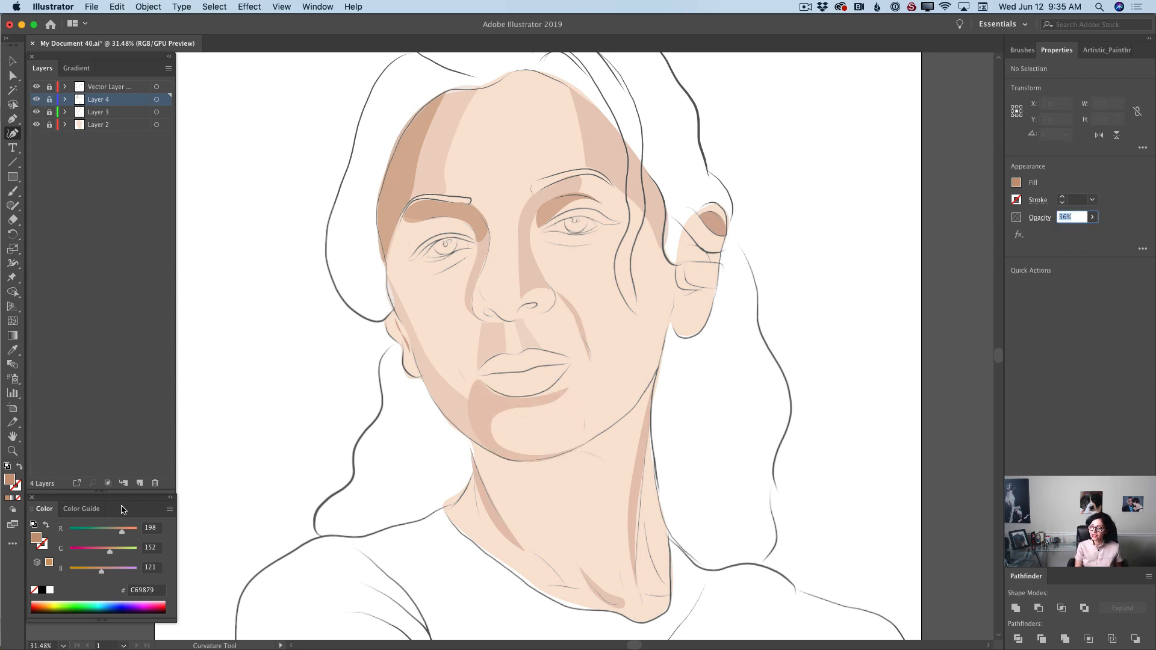
click(139, 483)
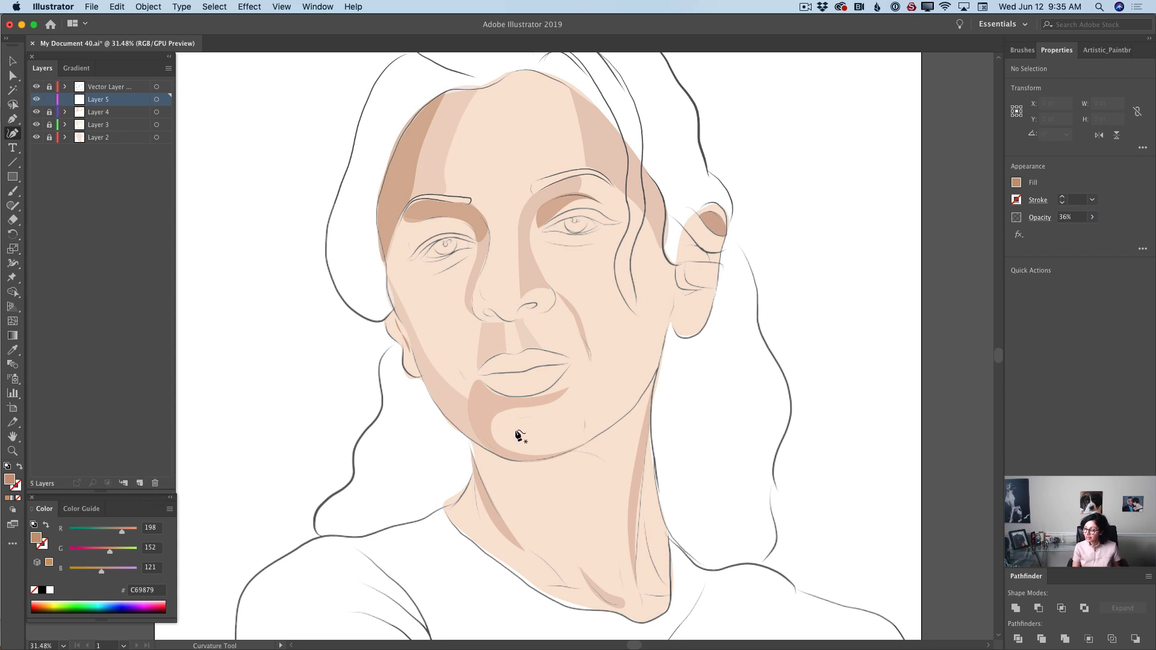
click(470, 439)
click(492, 452)
click(528, 462)
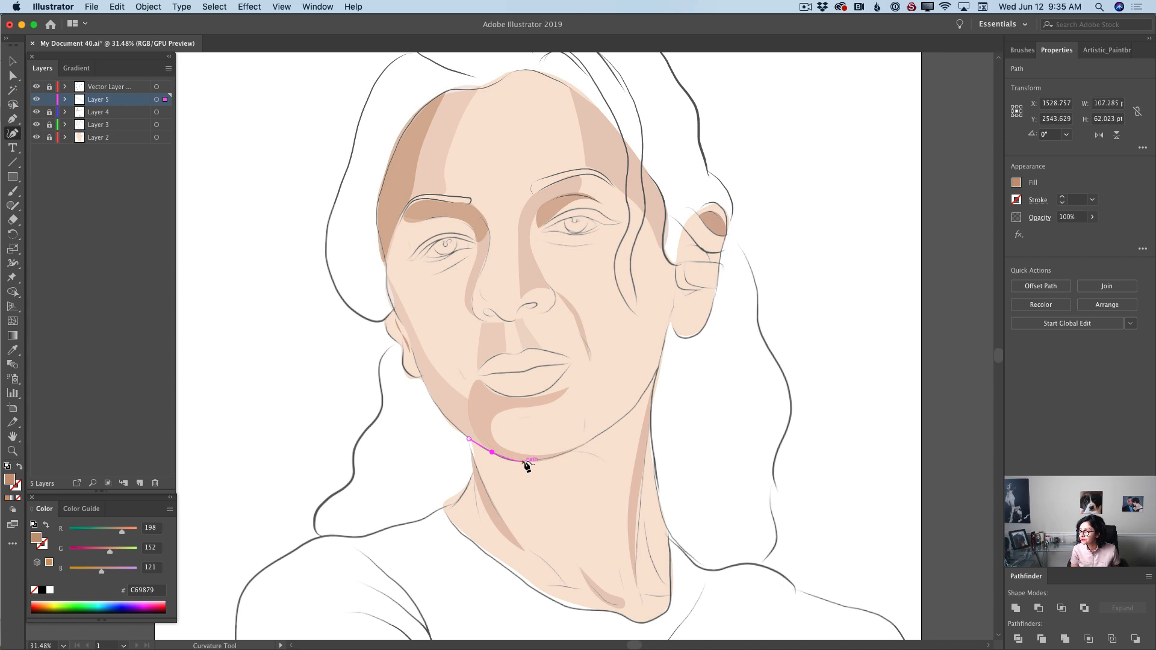
click(571, 449)
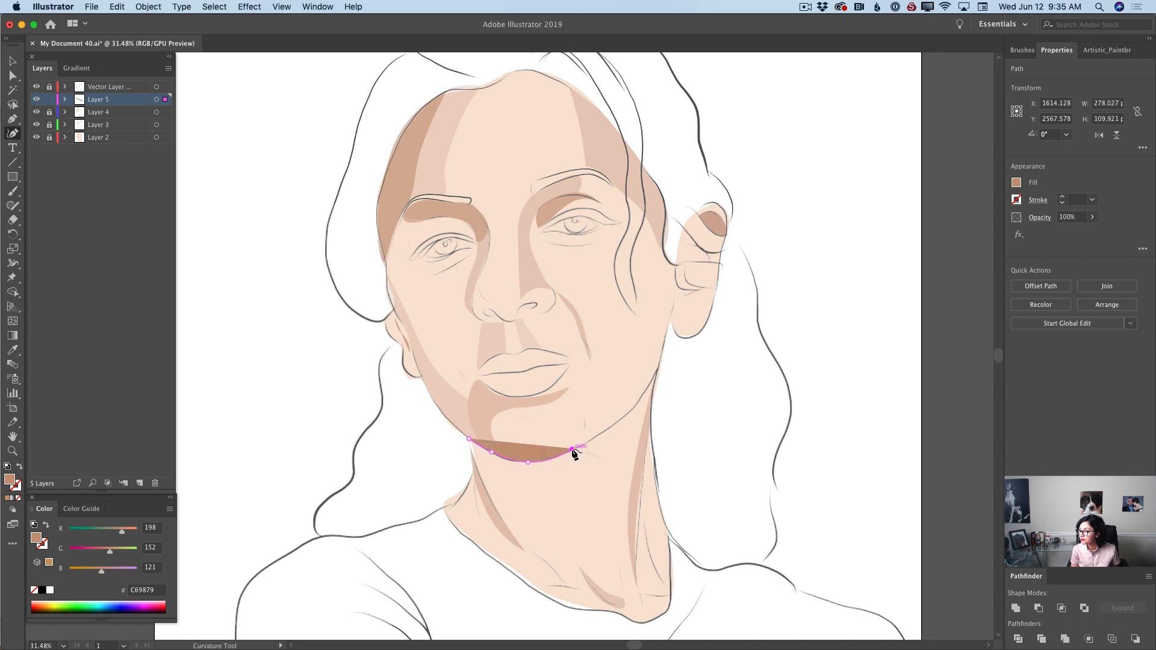
click(604, 430)
click(629, 409)
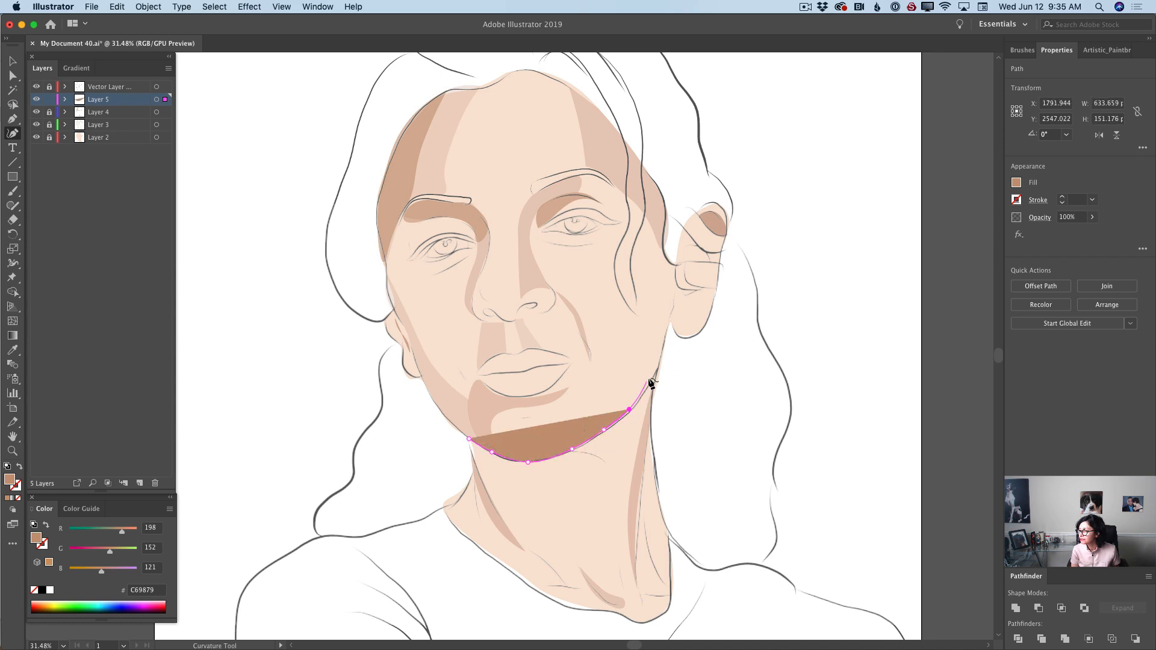
click(656, 369)
click(667, 337)
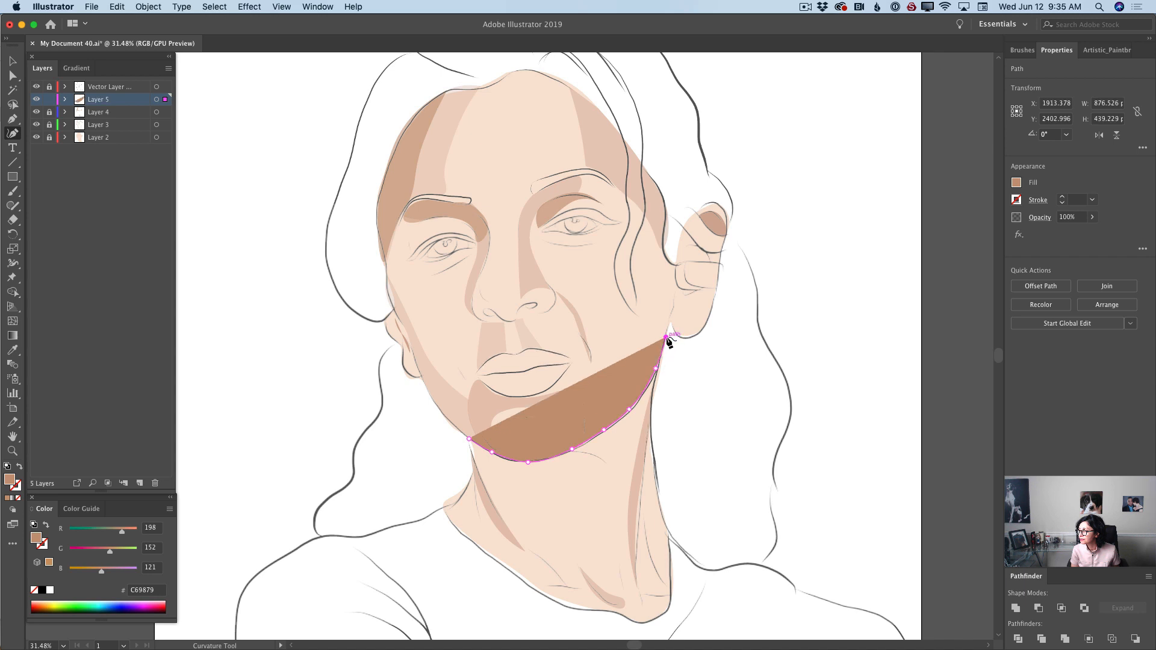
click(669, 323)
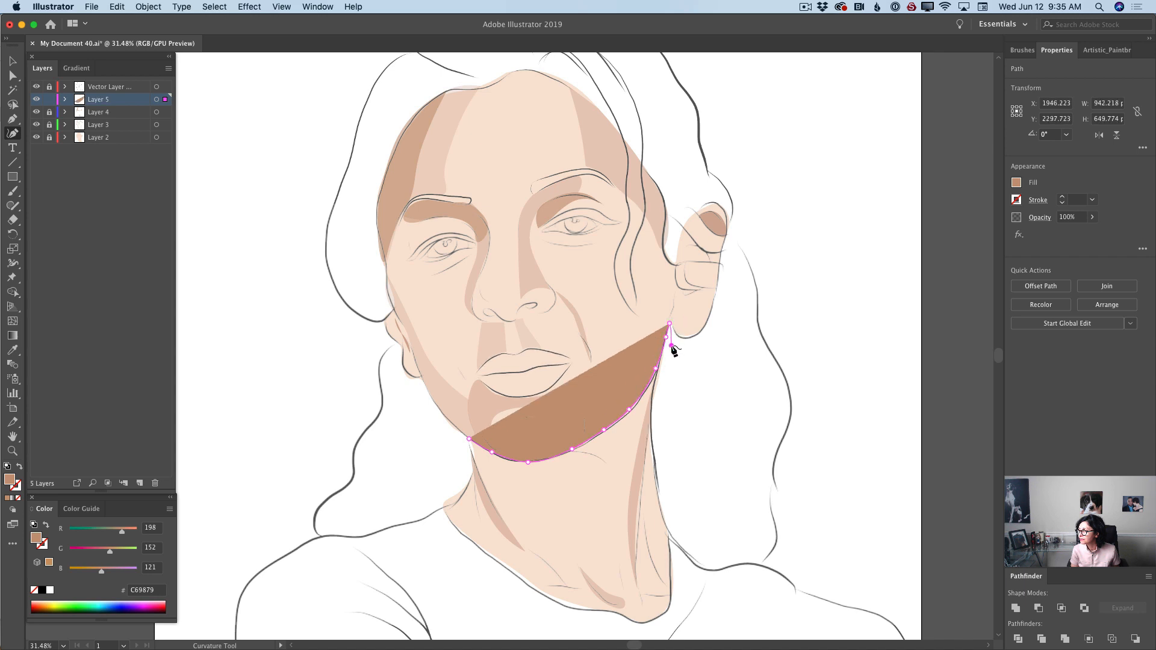
Close the neck shadow down the right side of the neck and back below the chin, about 962 by 904 pt.
click(671, 346)
click(663, 377)
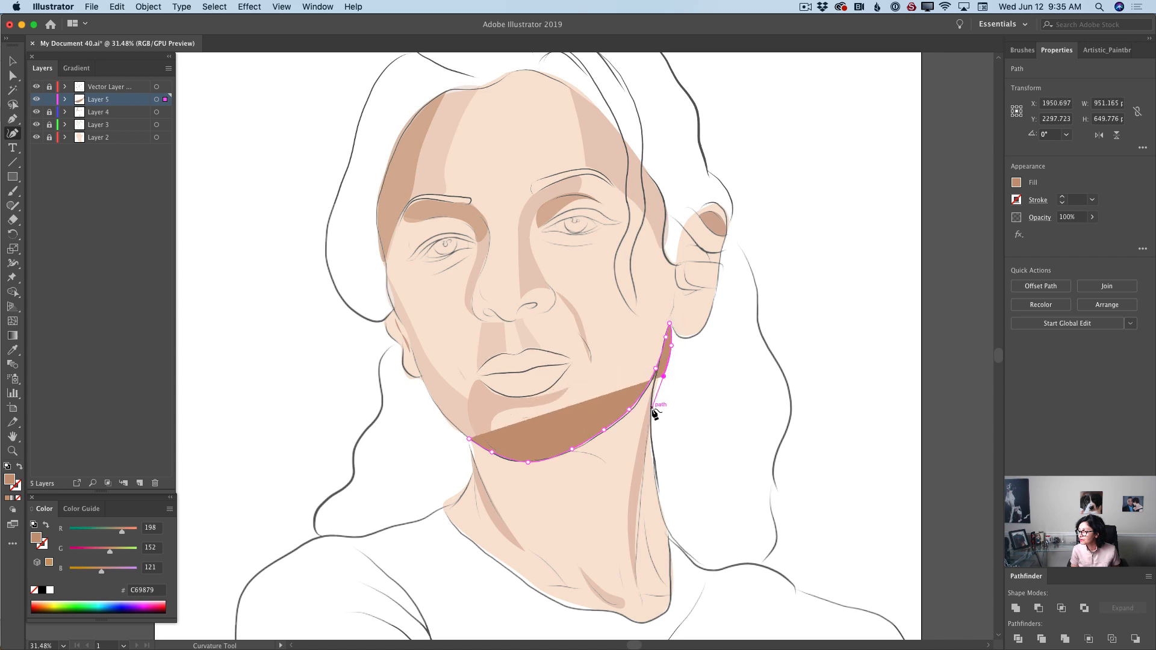
click(651, 410)
click(646, 455)
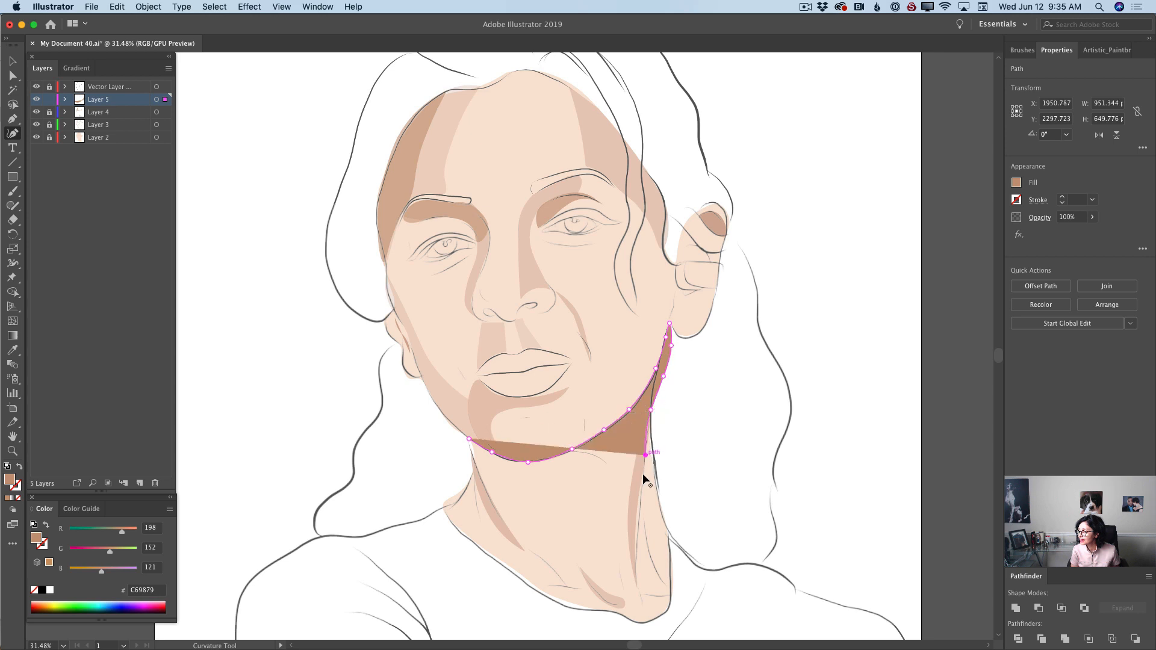
click(637, 515)
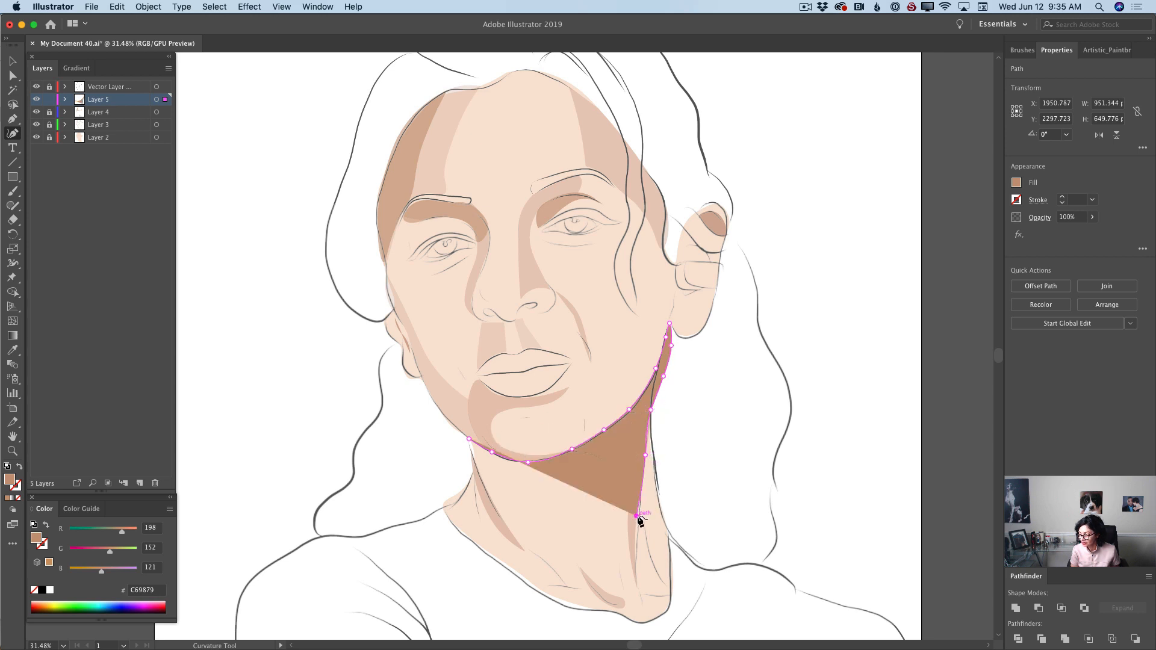
click(592, 486)
click(543, 475)
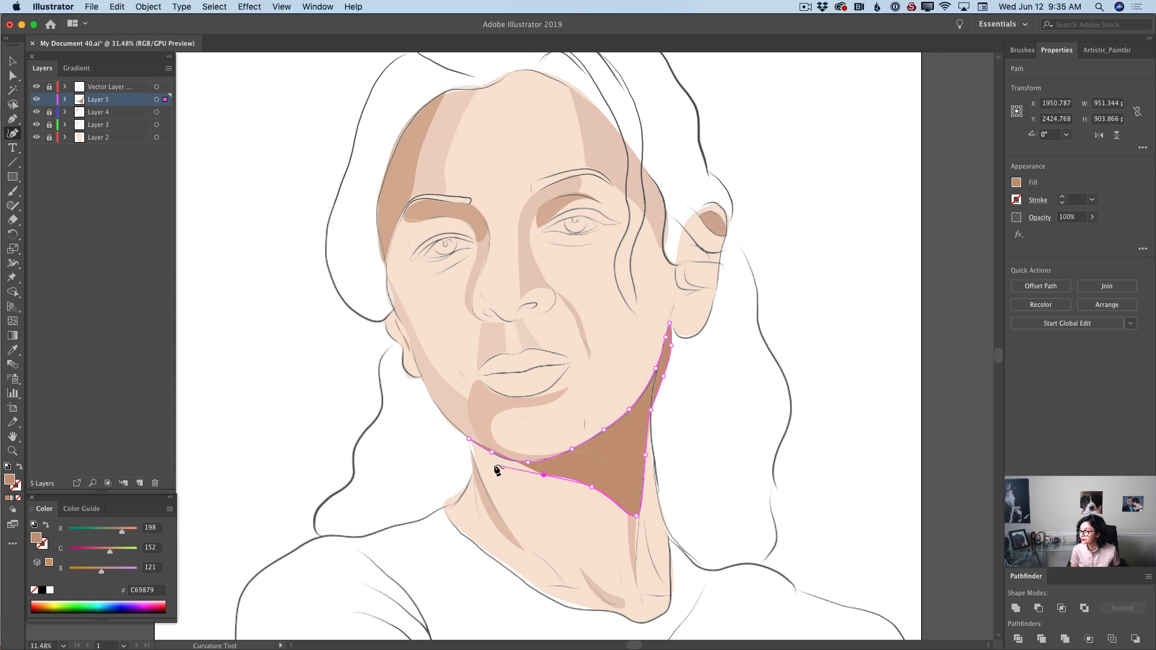
click(492, 465)
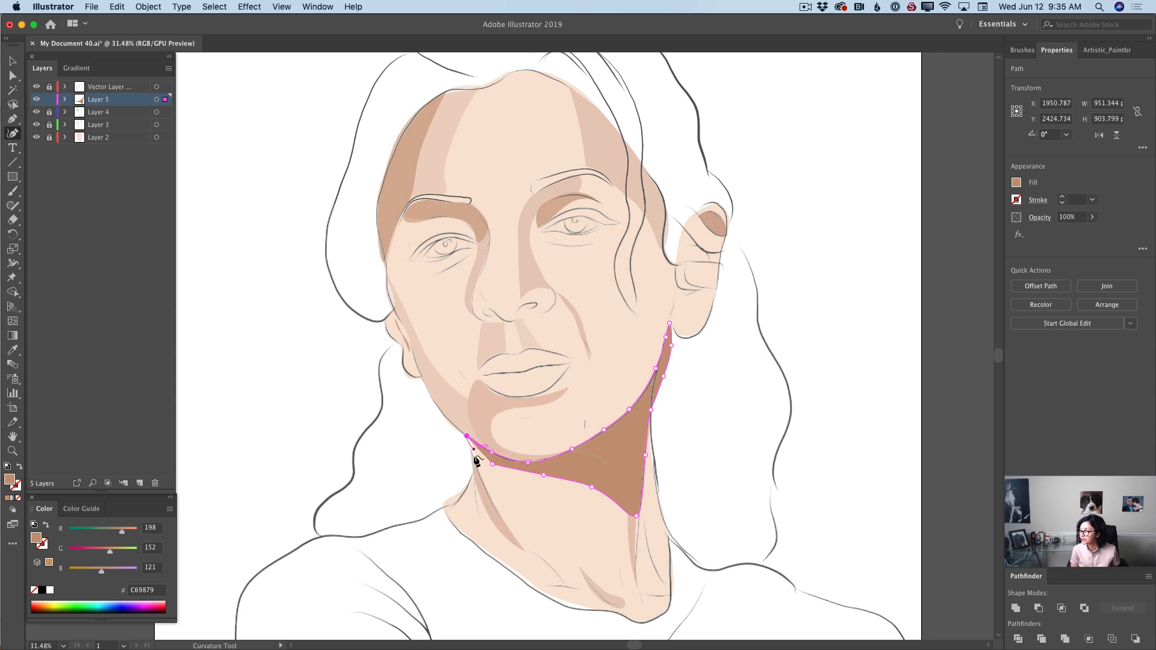
click(468, 438)
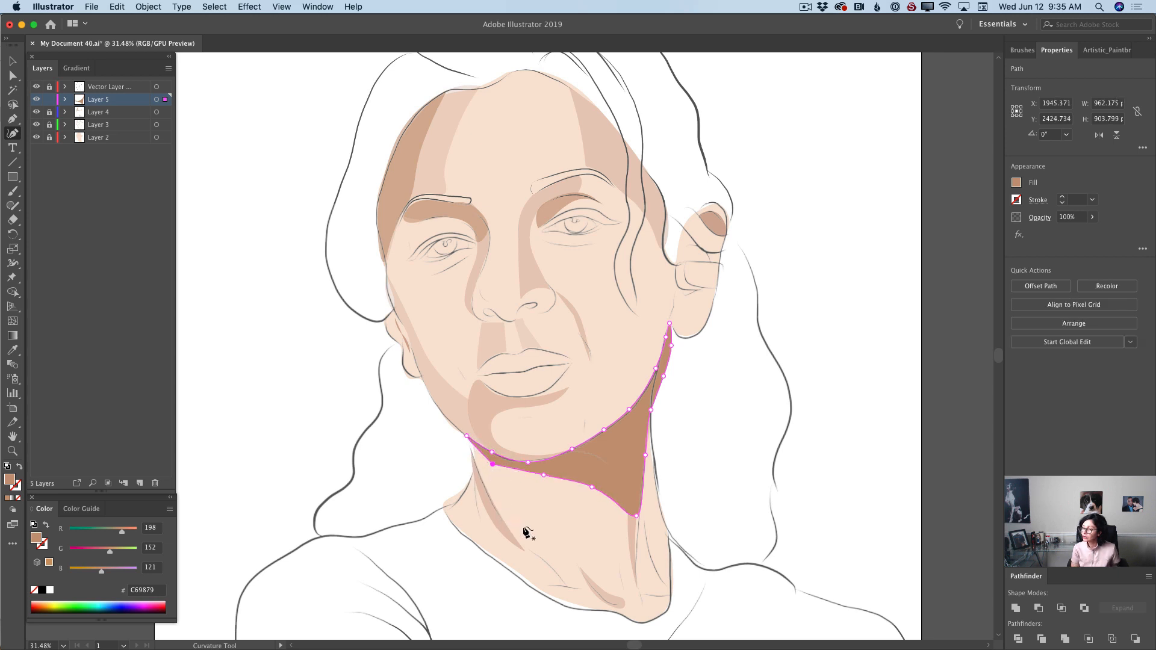
Smooth the neck shadow's lower edge beneath the left jaw and pull its bottom tip slightly further down the neck.
drag(493, 464, 490, 462)
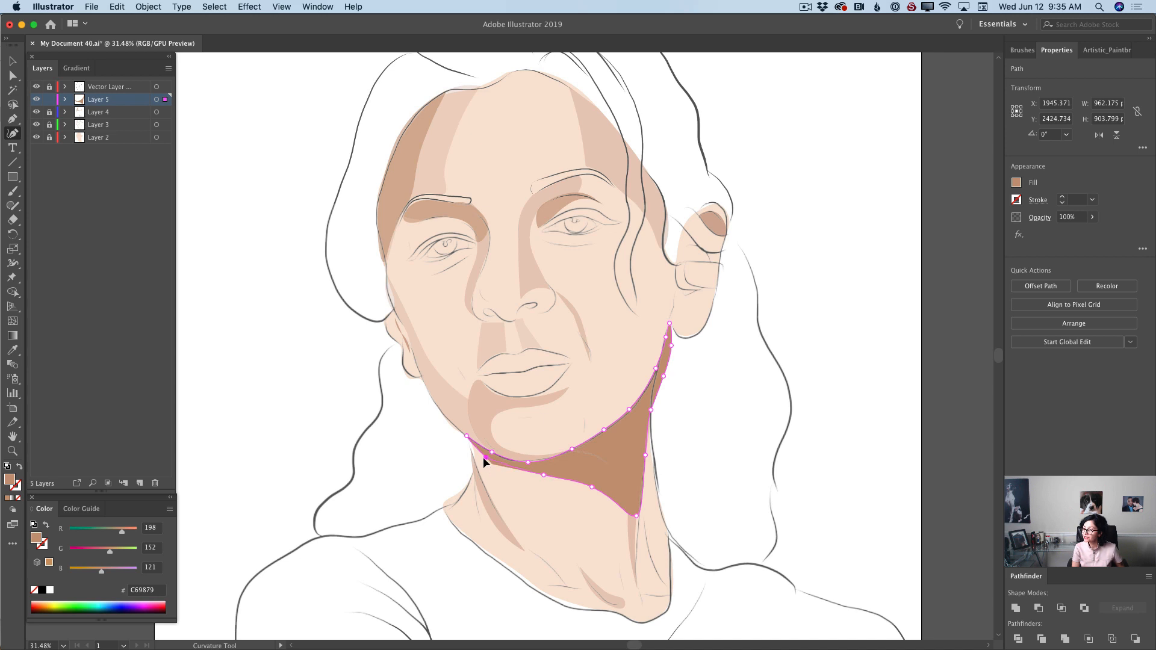
click(483, 459)
drag(479, 452, 478, 454)
click(547, 476)
drag(636, 516, 638, 529)
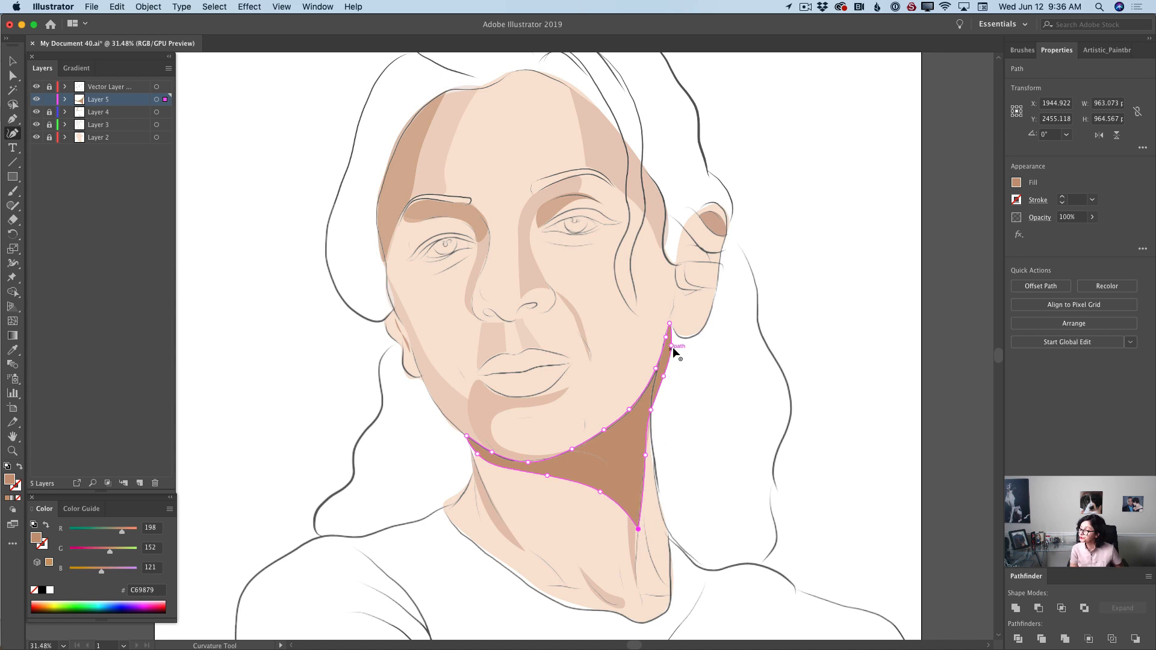
Remove an anchor below the right ear, narrow the neck shadow there against the jawline and set its opacity to 83%.
click(663, 378)
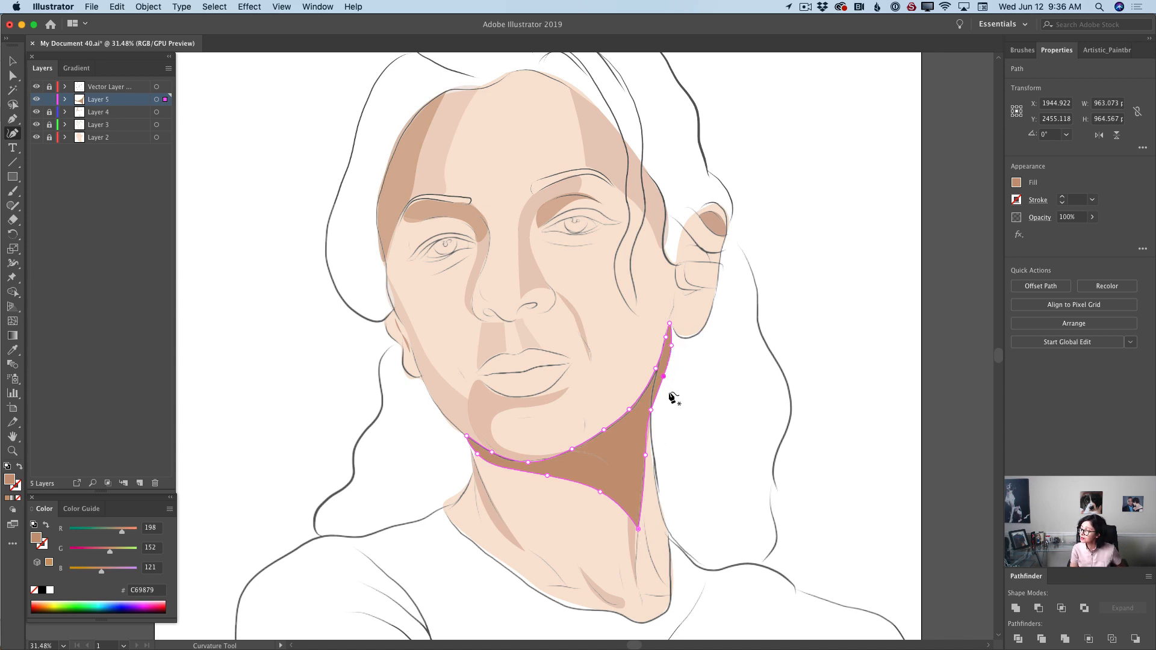
key(Delete)
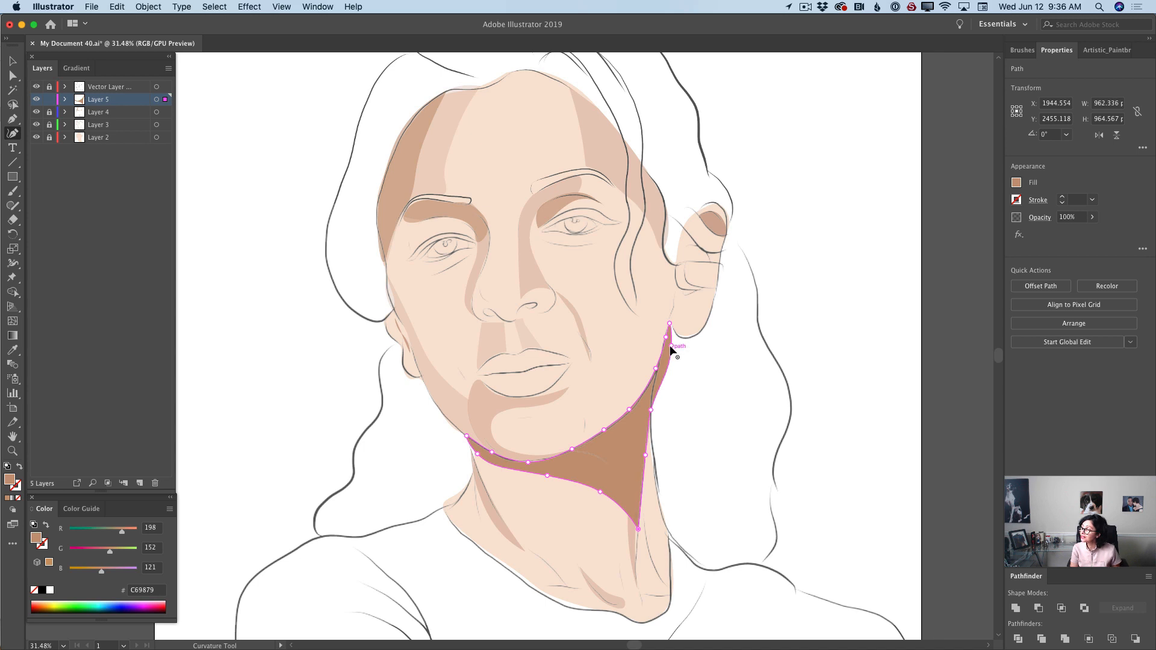
click(666, 346)
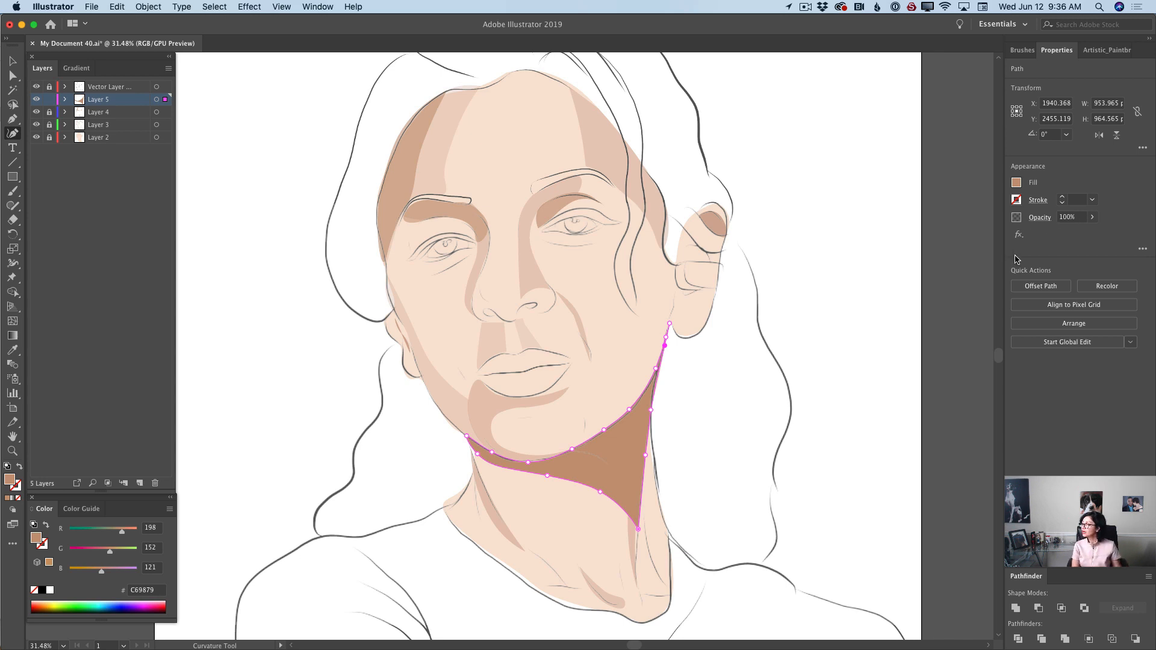
click(1092, 218)
drag(1091, 233, 1079, 238)
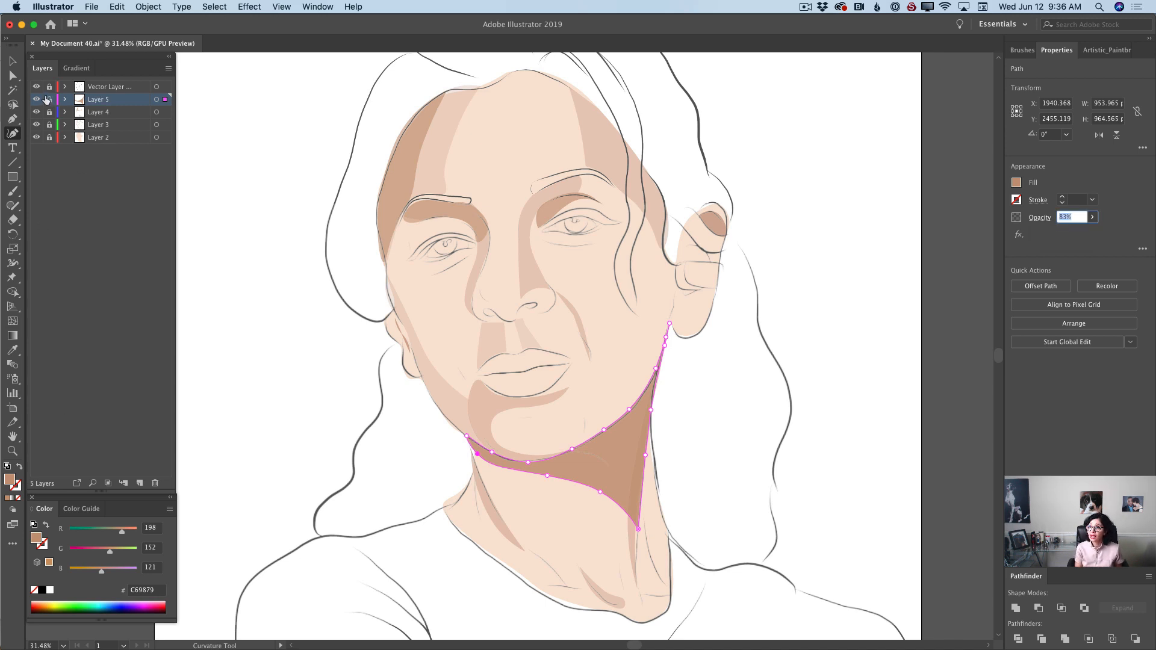
Lock Layer 5, add a new layer above it and set the fill colour to pale peach FCEADE.
key(super+shift+a)
click(139, 484)
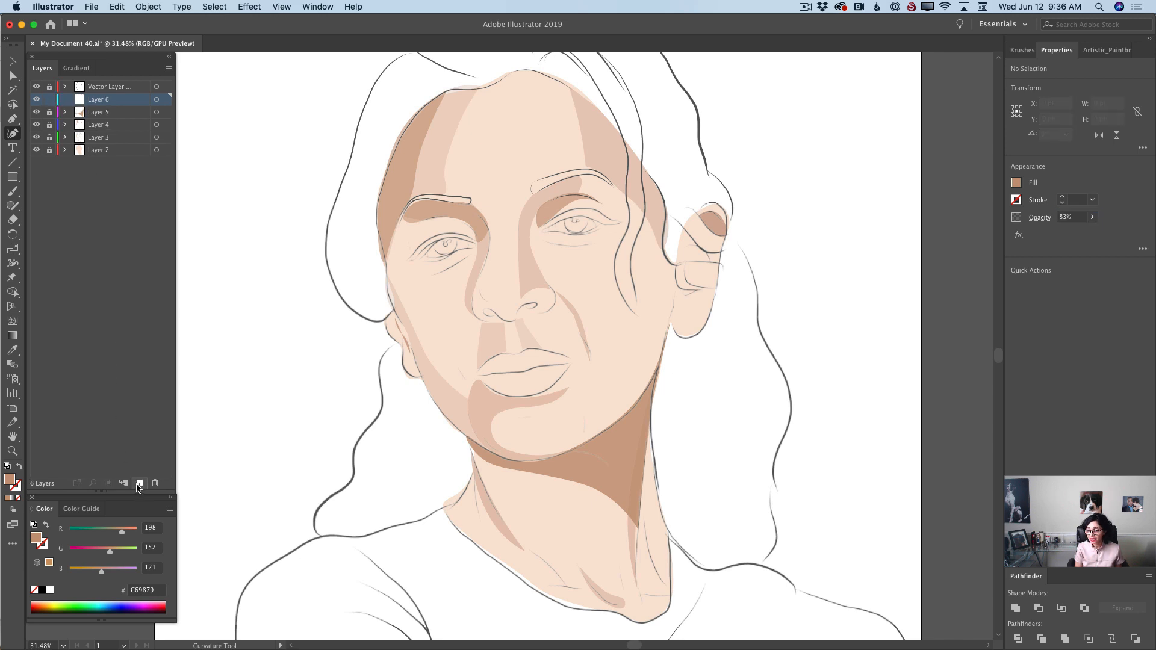
double_click(10, 481)
drag(302, 288, 285, 277)
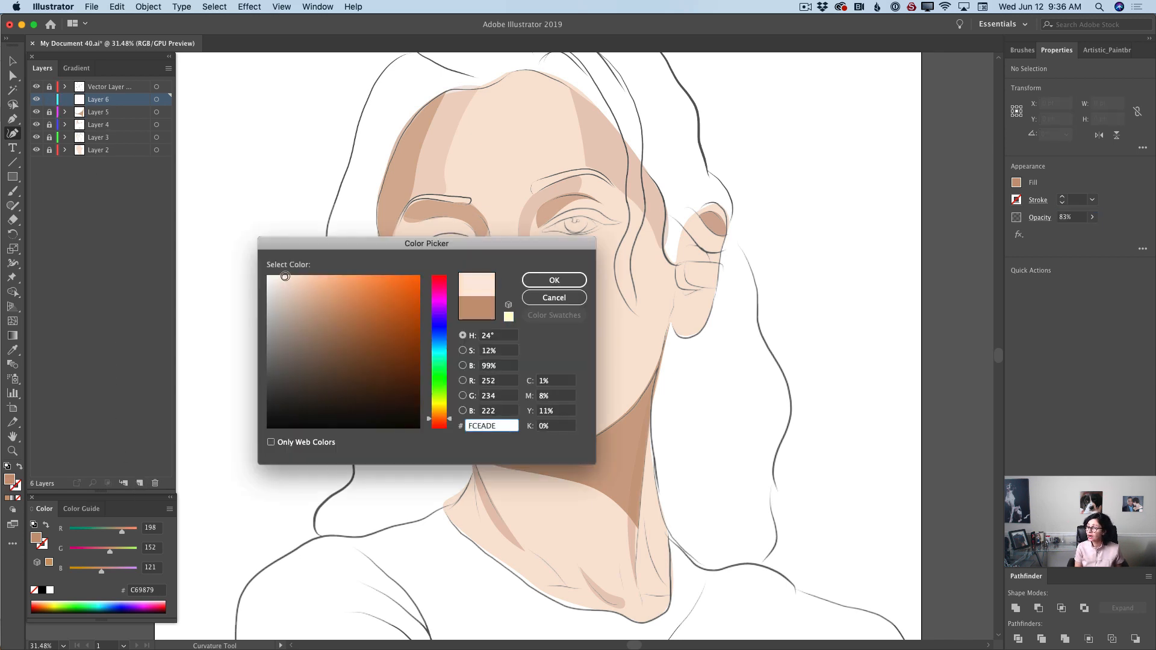
click(554, 280)
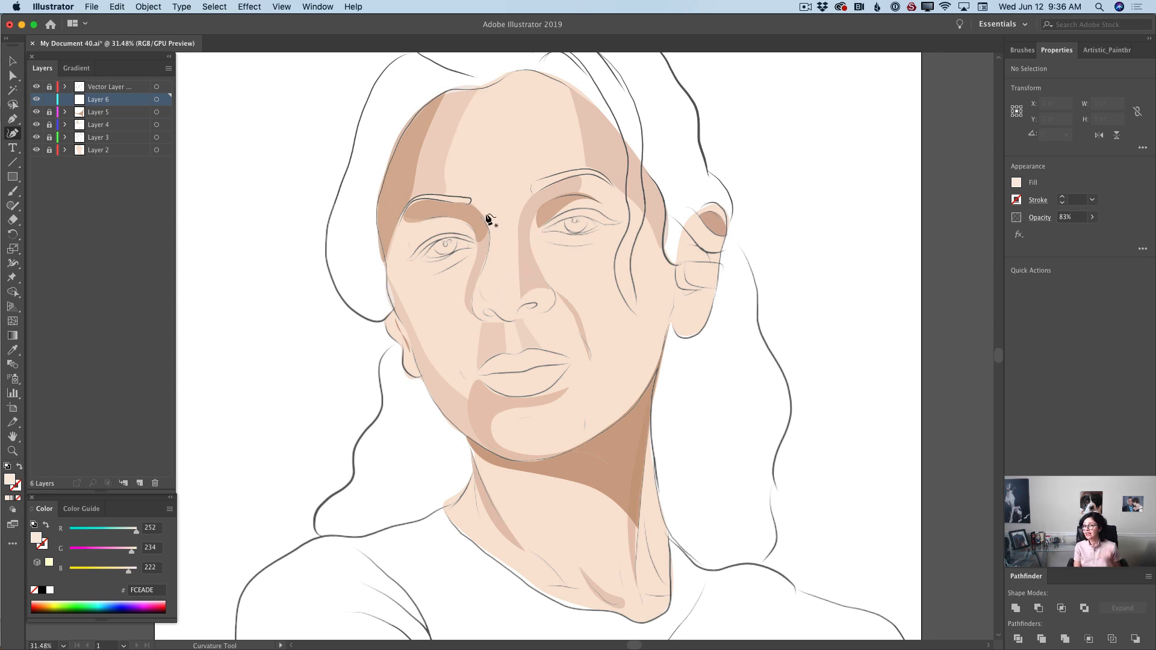
Outline a forehead highlight from the hairline down the left temple shadow's edge and across both brows to the right brow's arch.
click(475, 89)
click(458, 124)
click(446, 164)
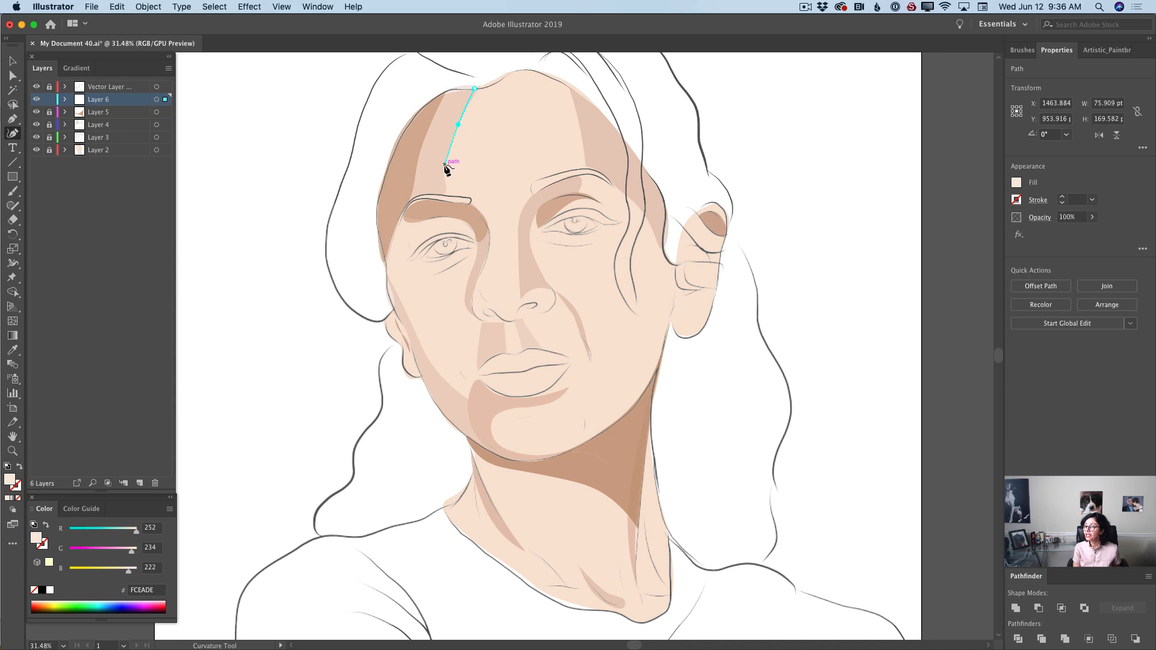
click(446, 191)
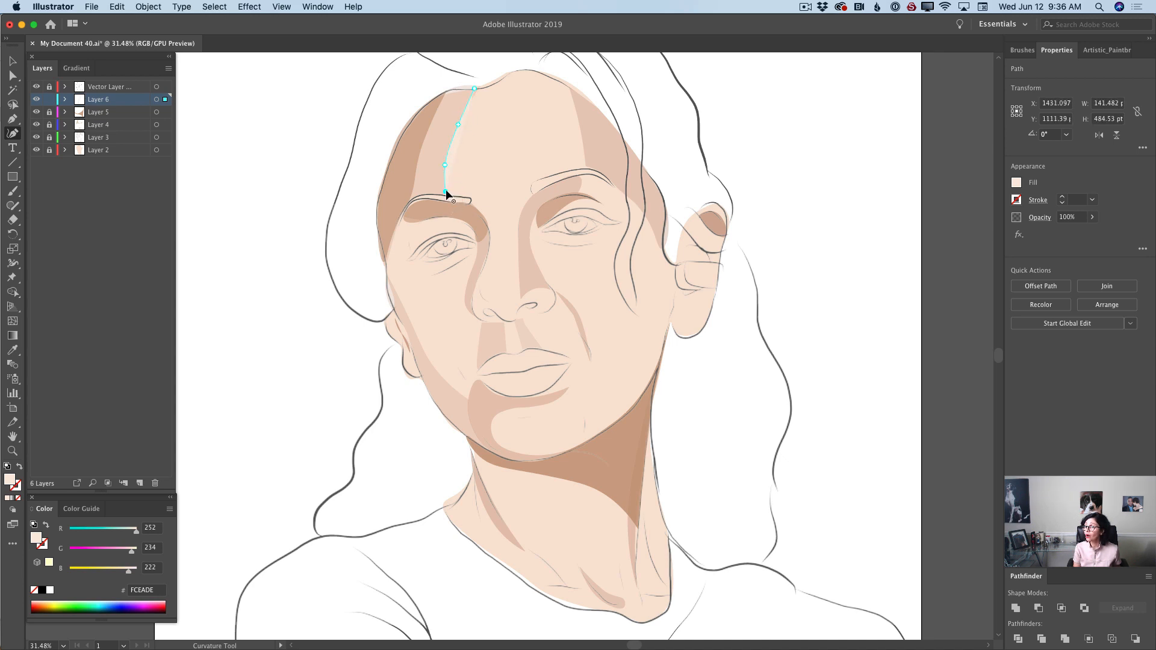
click(471, 199)
click(501, 199)
click(530, 190)
click(530, 182)
click(547, 175)
click(586, 167)
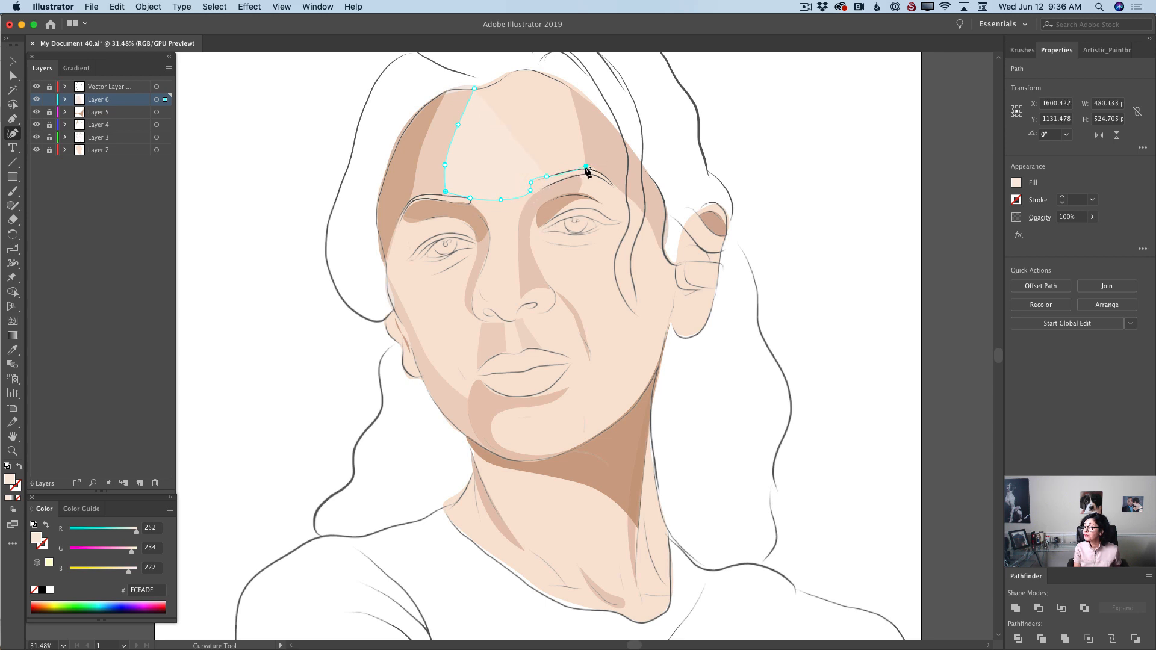
Close the forehead highlight up along the right temple shadow and back across the hairline, about 670 by 609 pt.
click(577, 129)
click(570, 89)
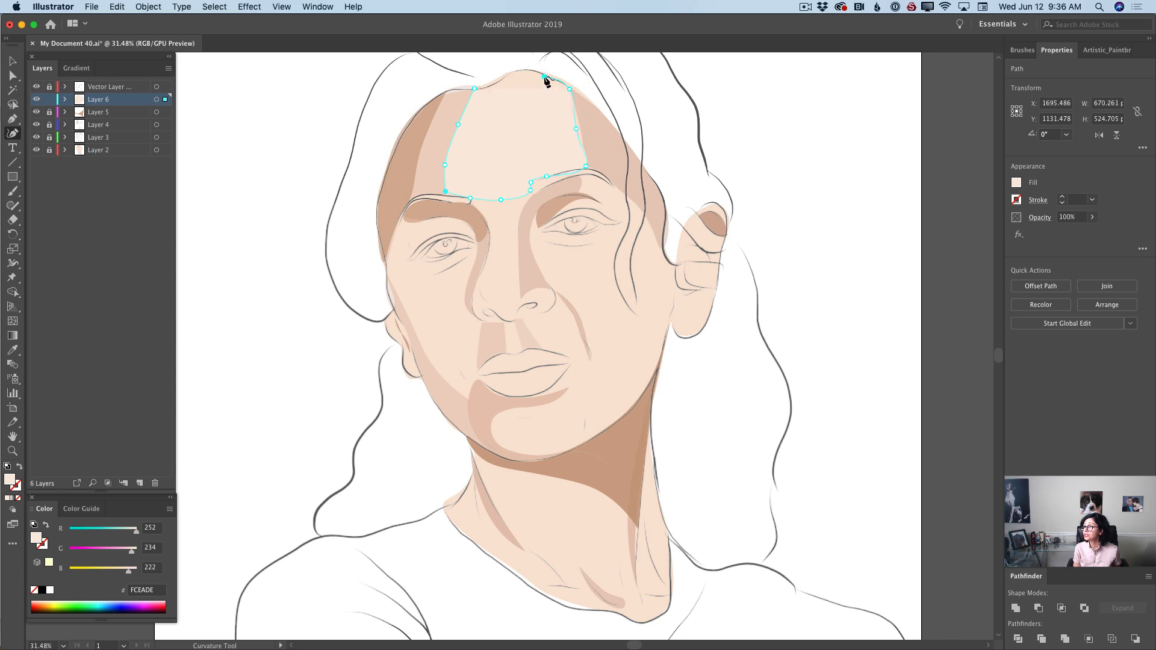
click(518, 70)
click(492, 84)
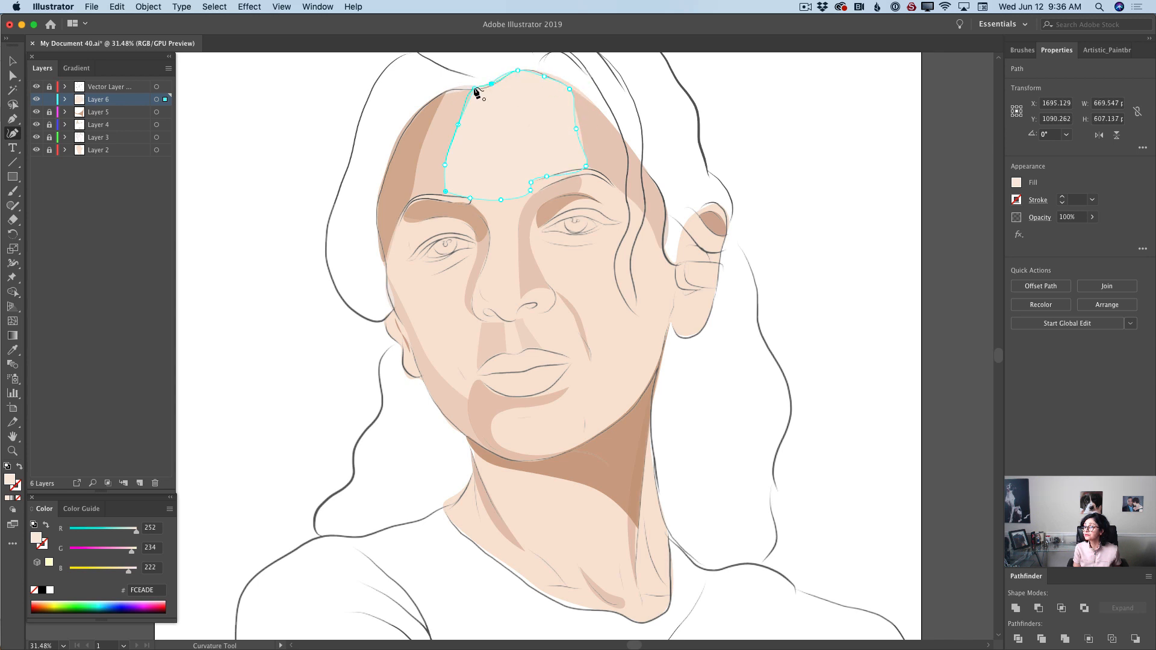
click(475, 89)
Push the forehead highlight's right edge slightly outward and smooth its lower edge between the eyebrows.
drag(578, 128, 580, 127)
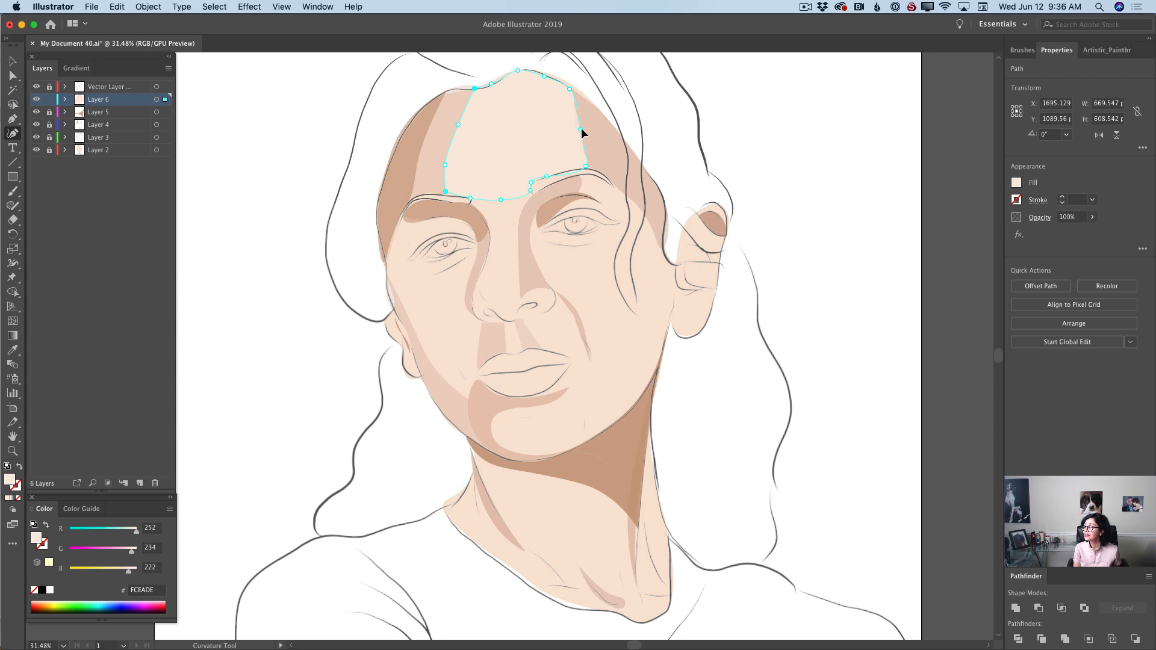
drag(528, 190, 517, 191)
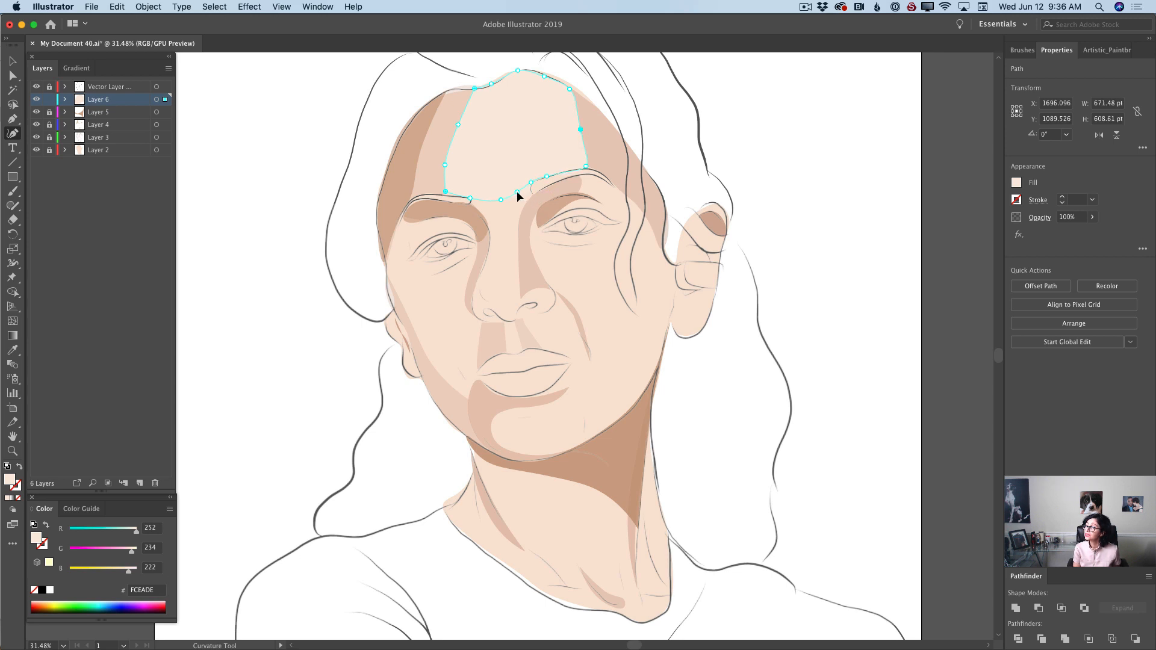
click(501, 194)
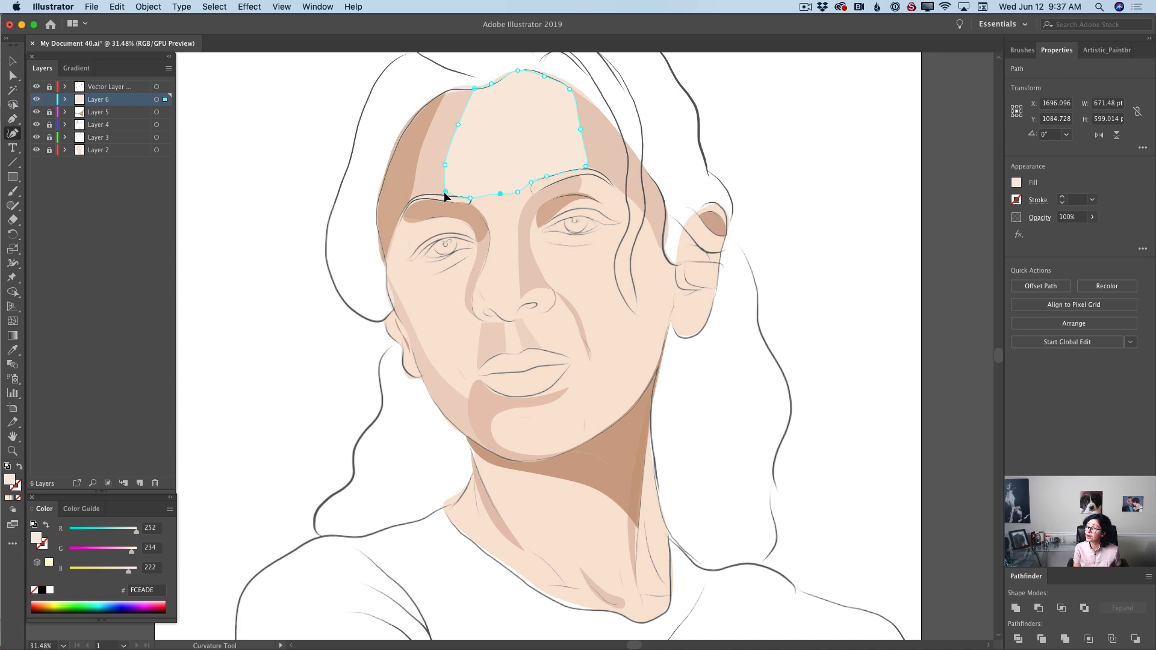
click(445, 192)
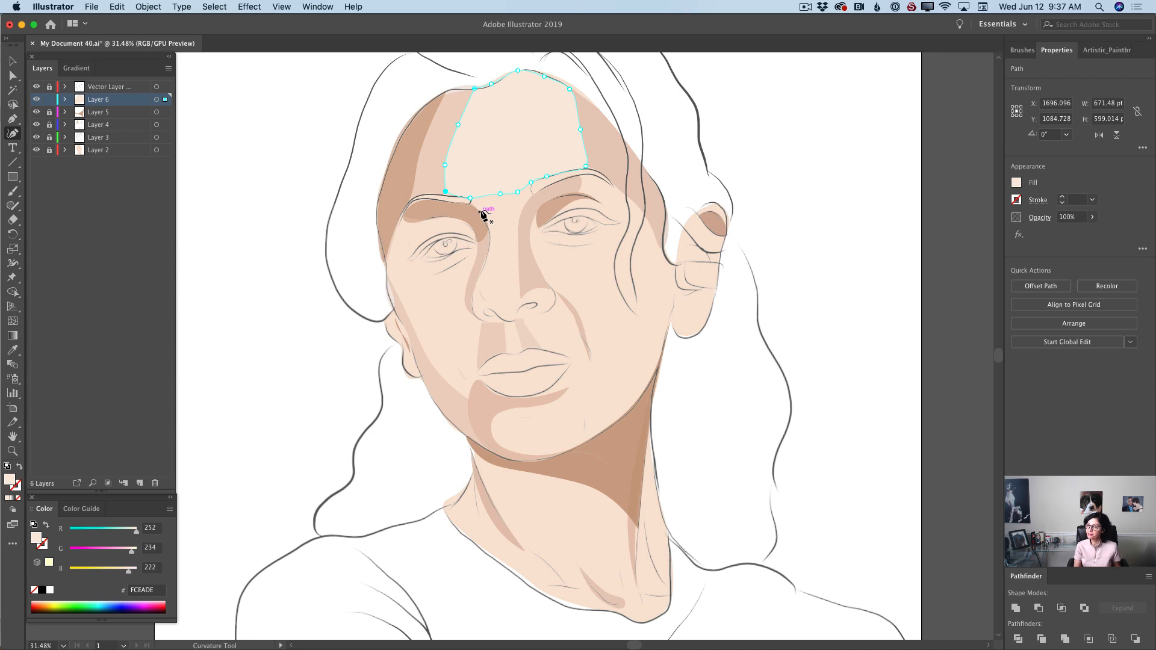
Set the forehead highlight's fill colour to FCF6F2 and its opacity to 85%.
double_click(9, 481)
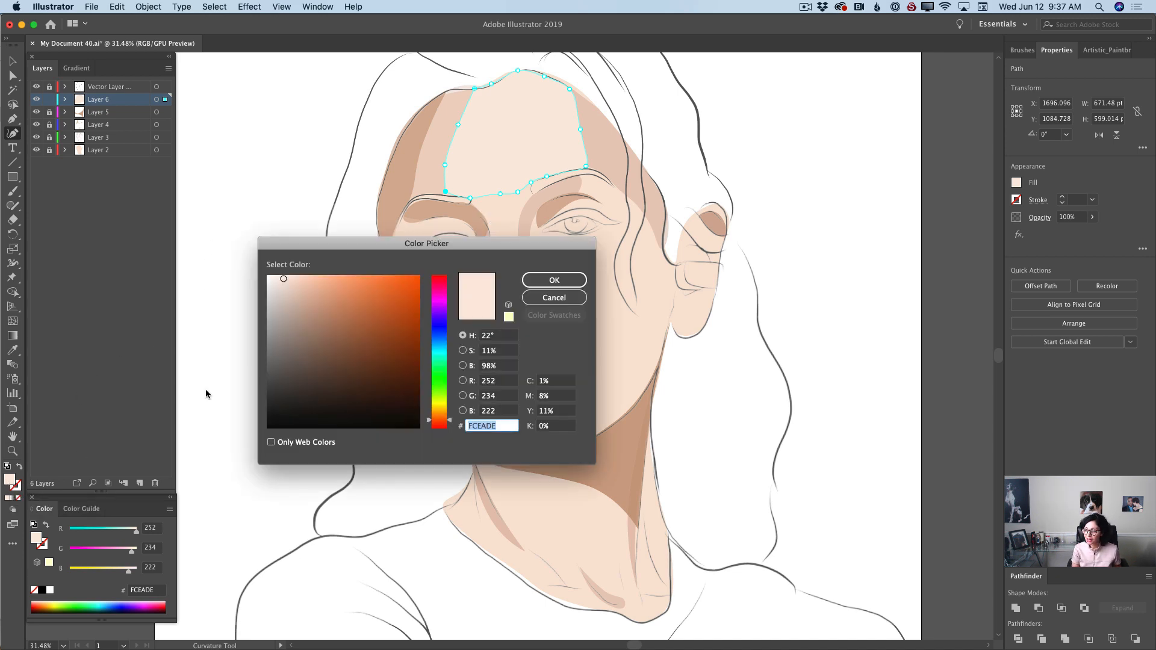
drag(284, 280, 273, 277)
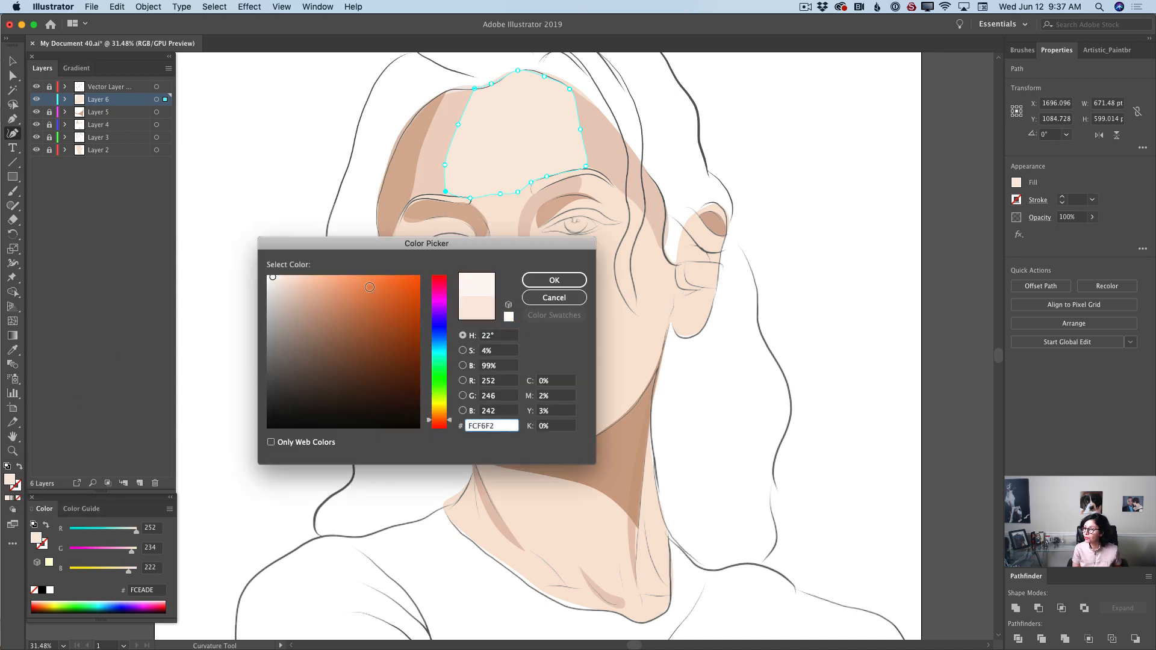
click(552, 281)
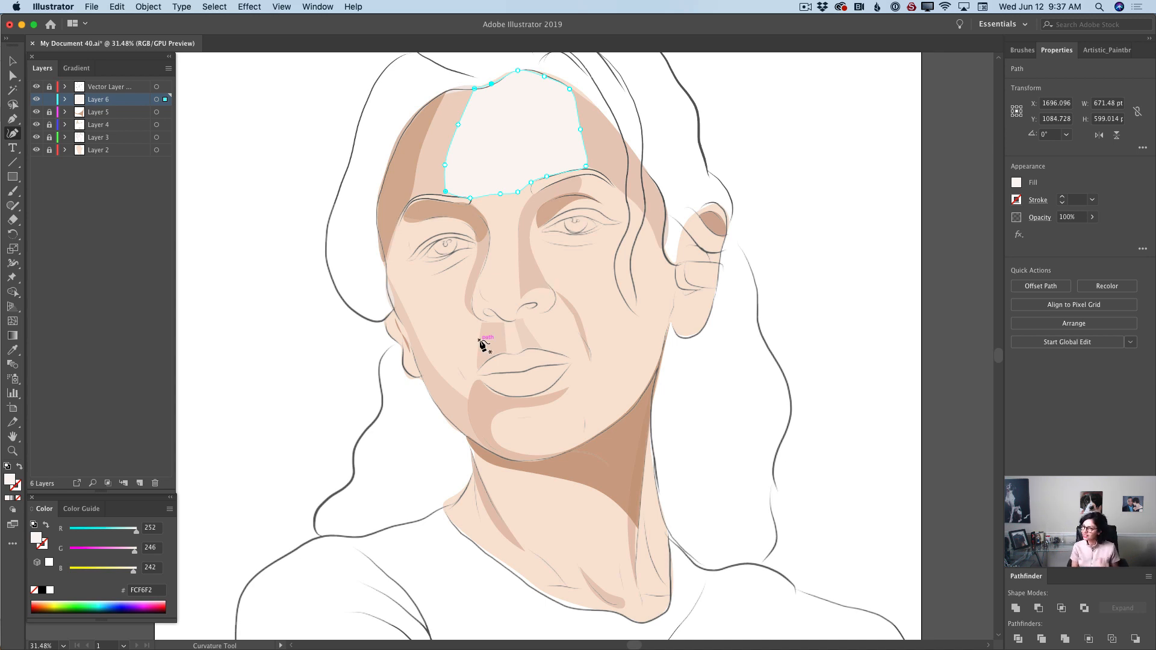
click(1091, 217)
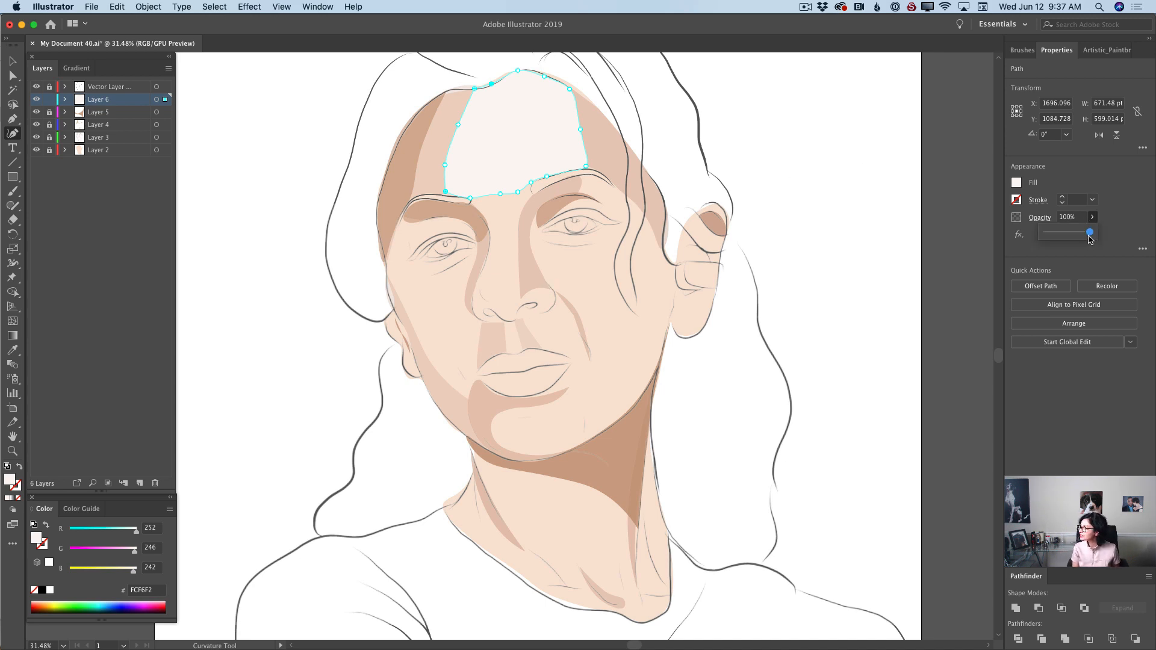
drag(1091, 233, 1084, 233)
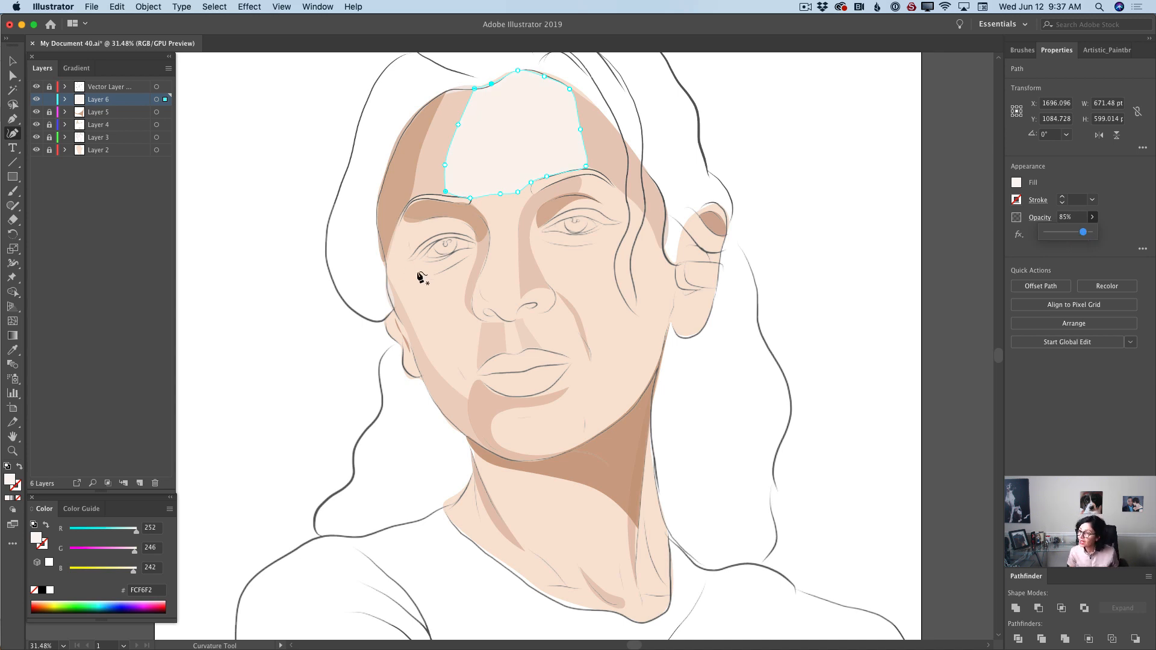
Trace a nose highlight from beside the left brow shadow down the bridge, around the tip and back up the bridge's right side.
click(486, 218)
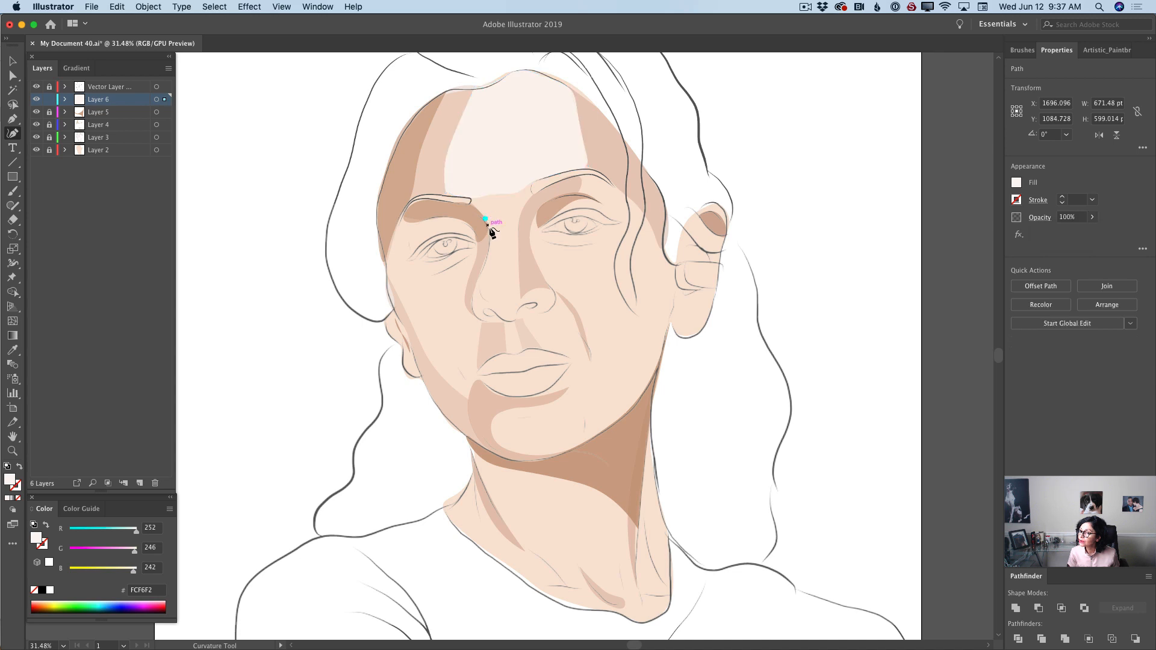
click(481, 275)
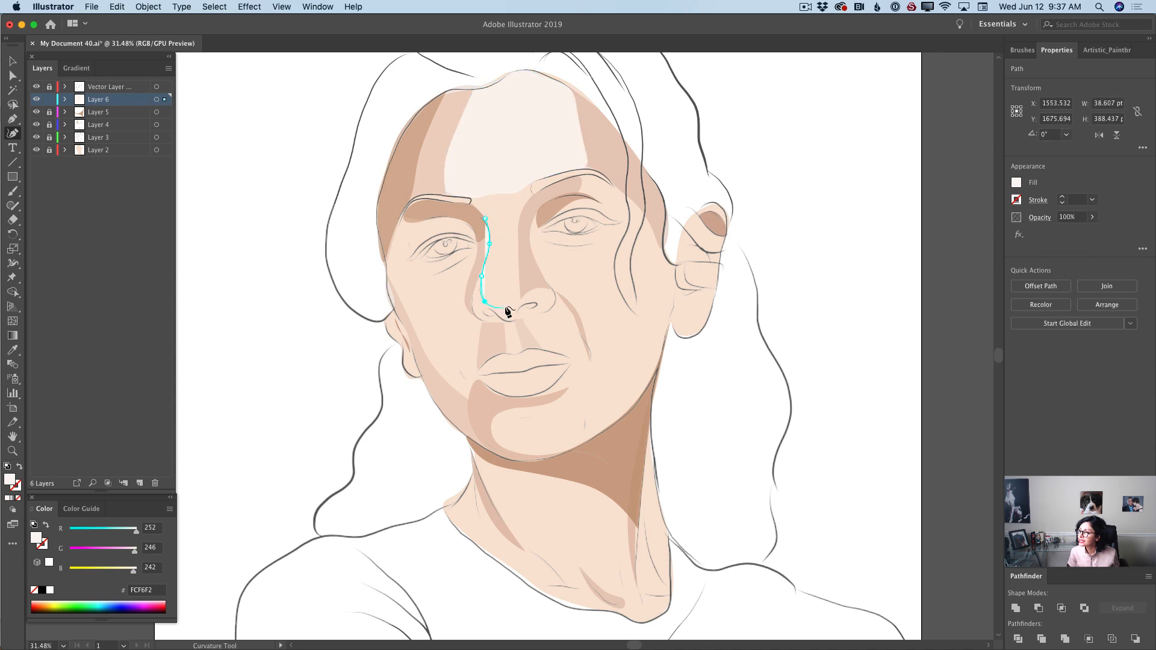
click(507, 307)
click(518, 297)
click(517, 270)
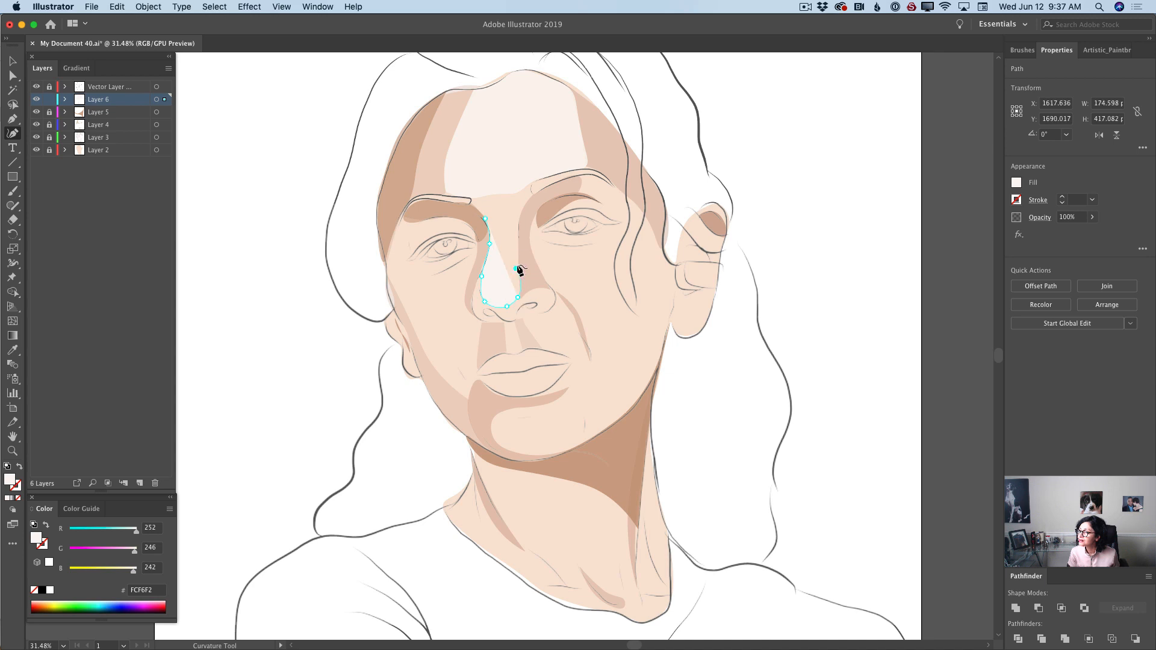
click(518, 235)
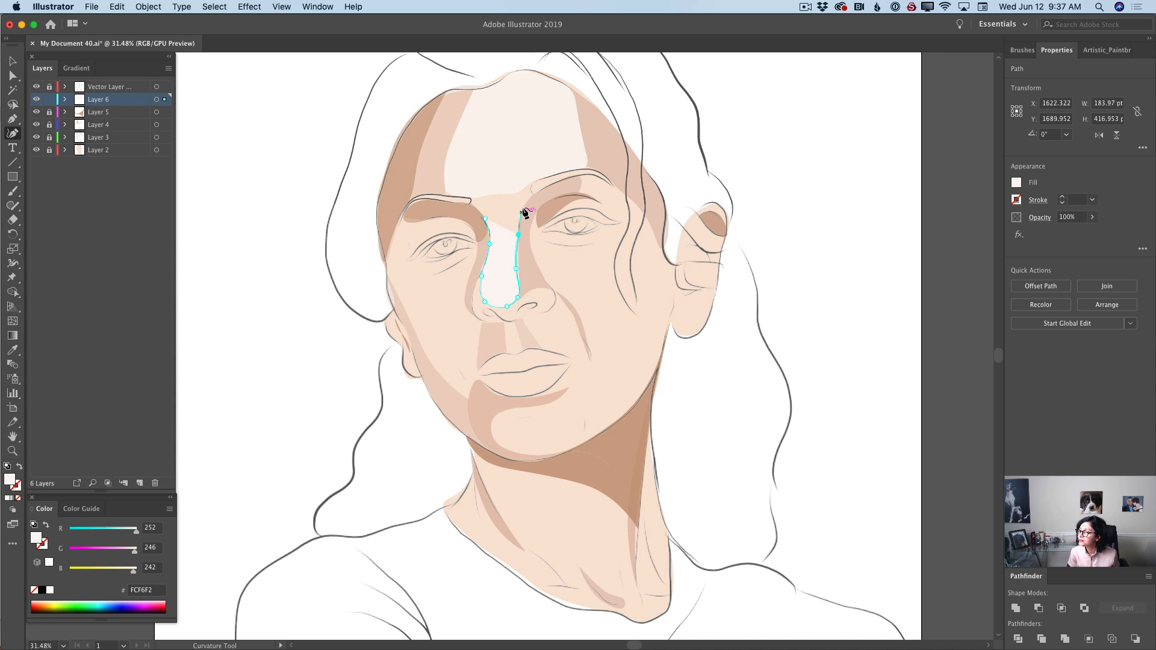
Close the nose highlight across the gap between the brows, about 254 by 490 pt, and set its opacity to 59%.
click(525, 207)
click(508, 212)
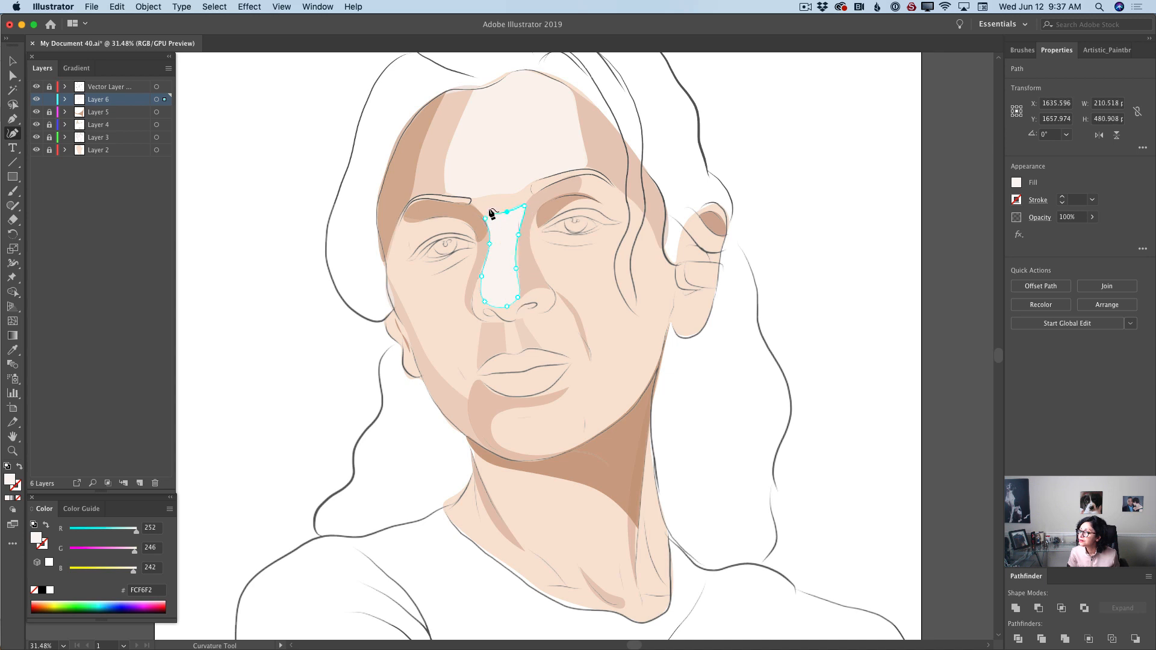
click(471, 203)
click(485, 218)
click(490, 241)
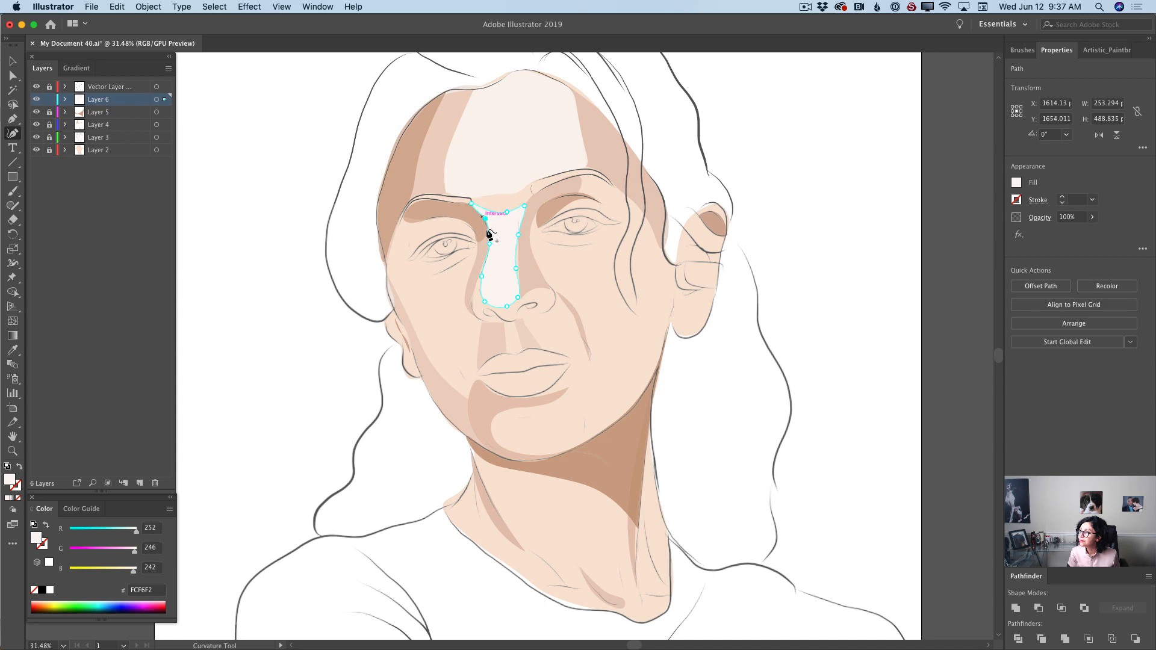
click(1090, 218)
drag(1092, 233, 1072, 237)
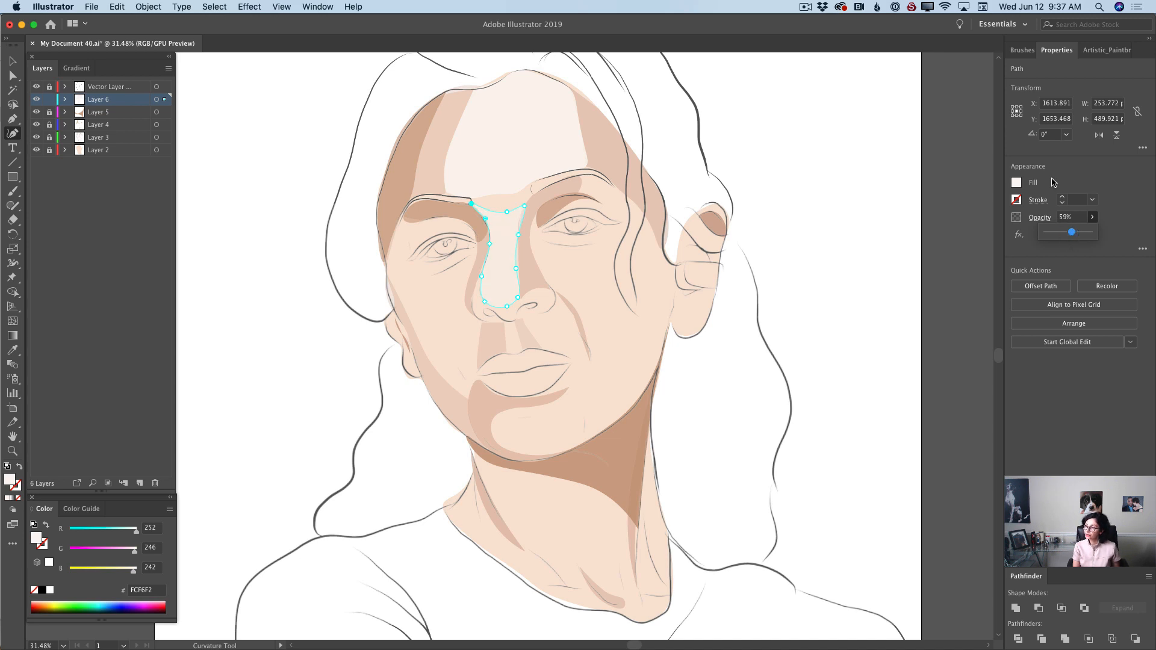
Draw a closed crescent highlight on the right cheek from the inner eye corner down to the smile line's lower end and back.
click(535, 237)
click(563, 257)
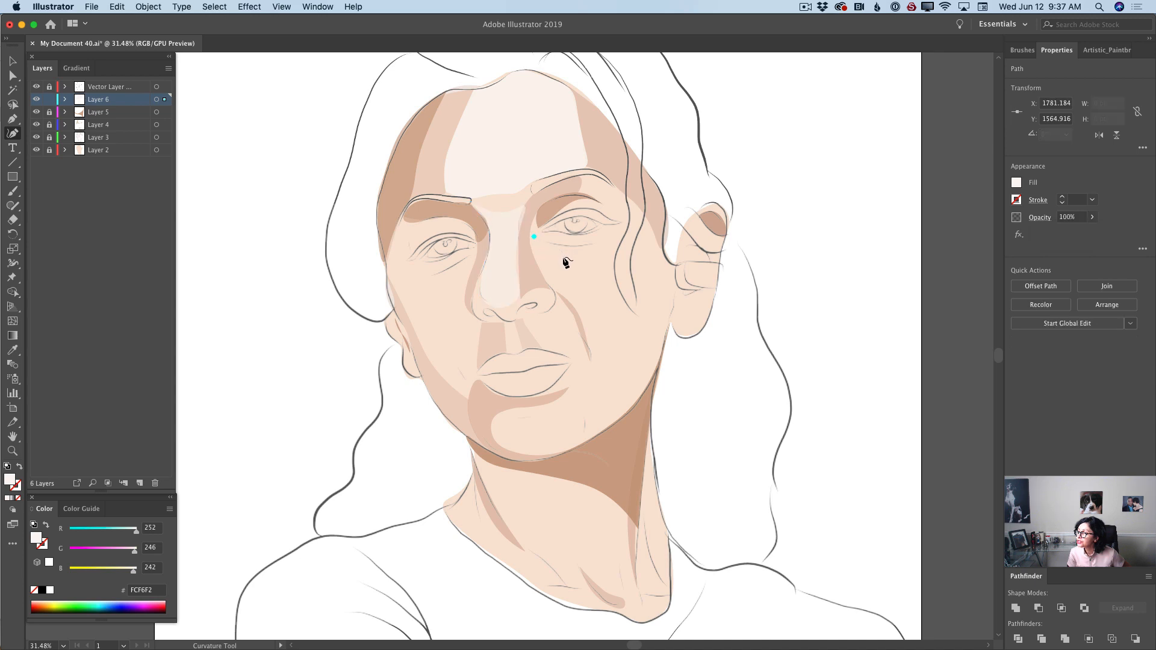
click(598, 286)
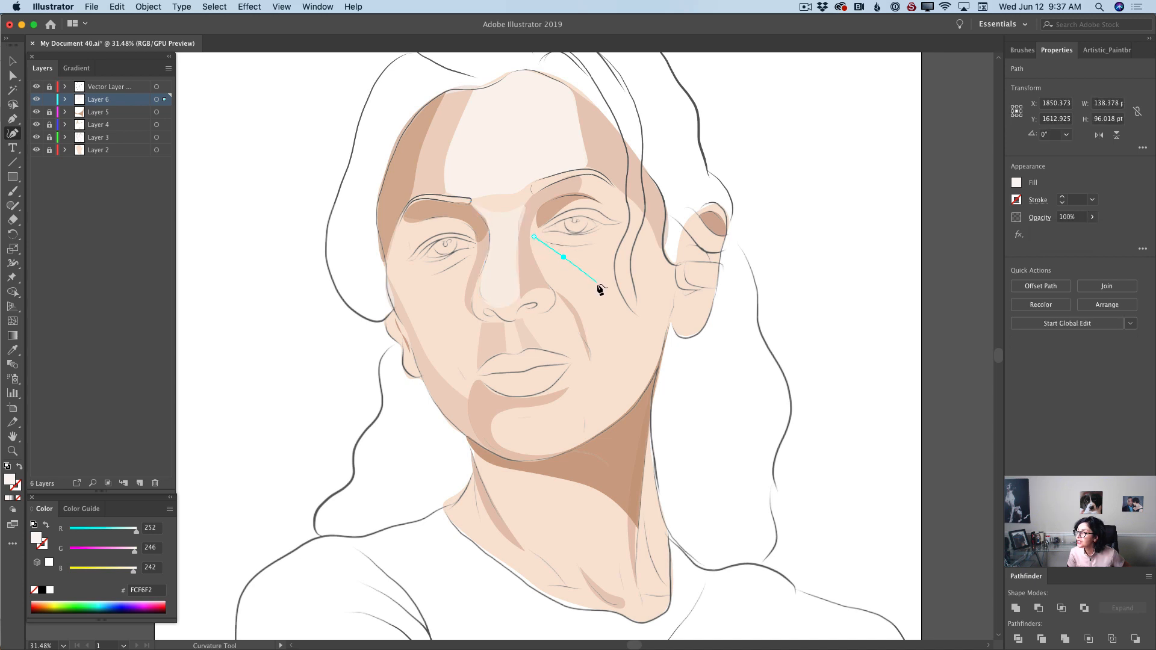
click(590, 359)
click(590, 338)
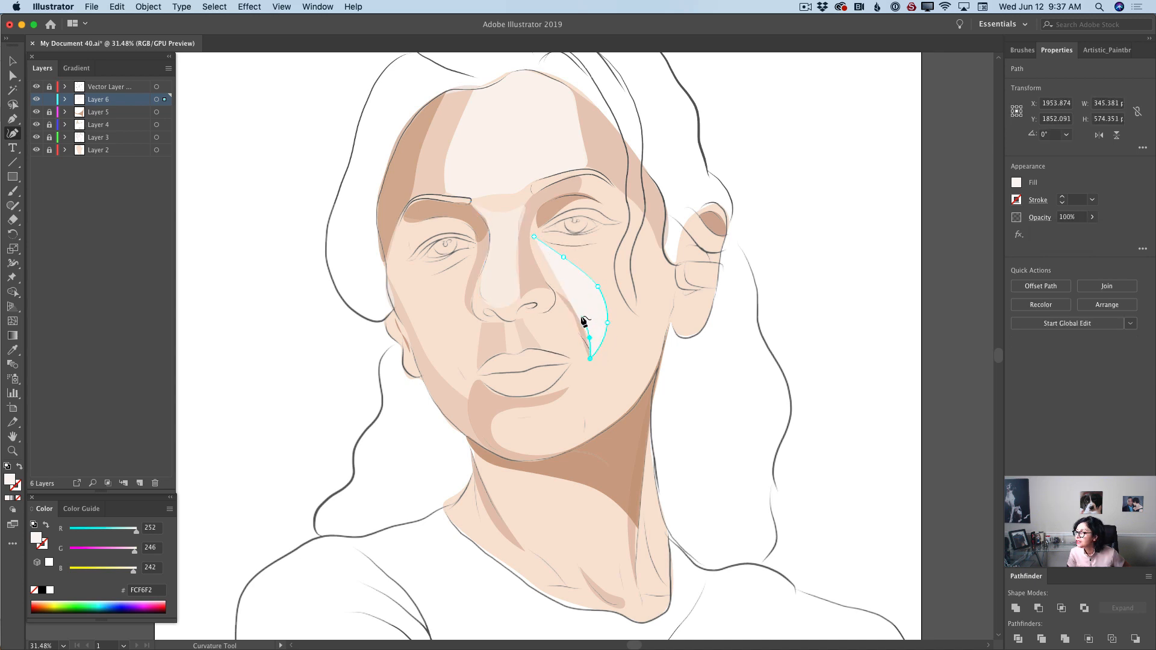
click(580, 316)
click(533, 252)
click(527, 235)
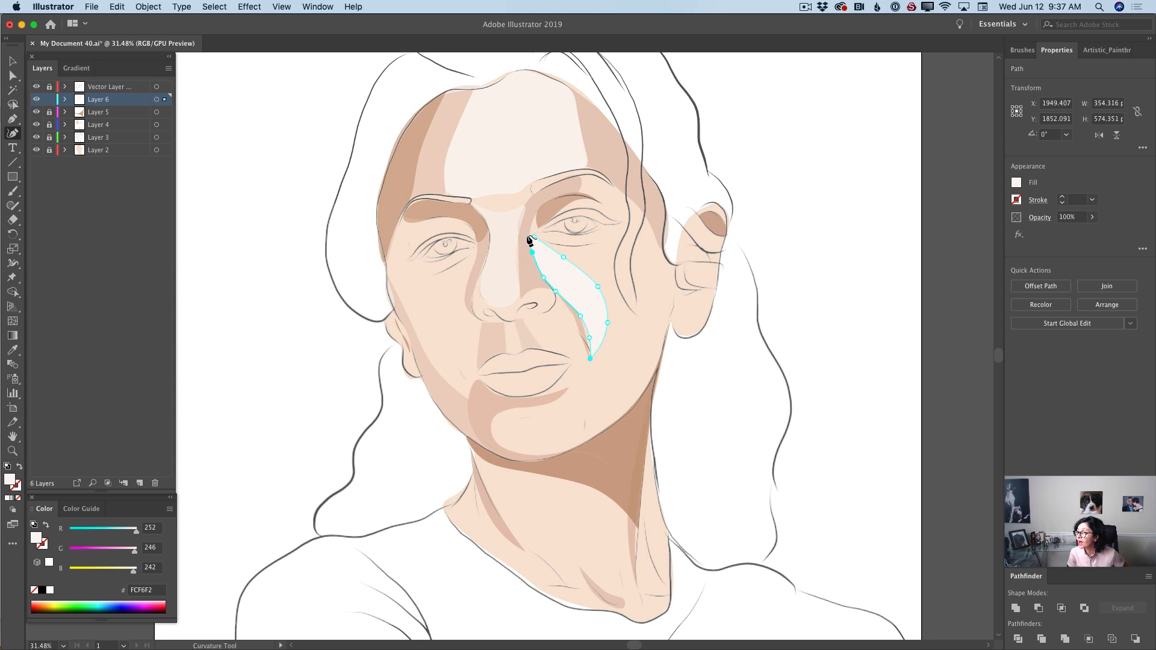
click(534, 237)
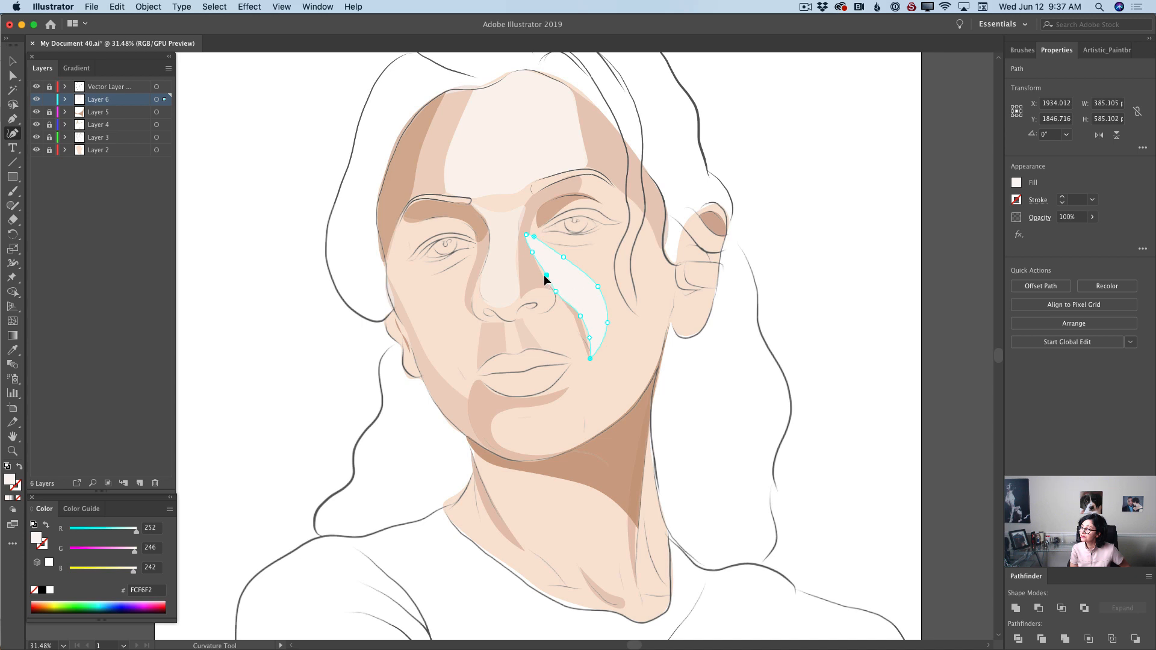
Fit the right cheek highlight's inner edge to the nose shadow and smile line, about 368 by 605 pt, and set its opacity to 60%.
click(544, 275)
click(530, 231)
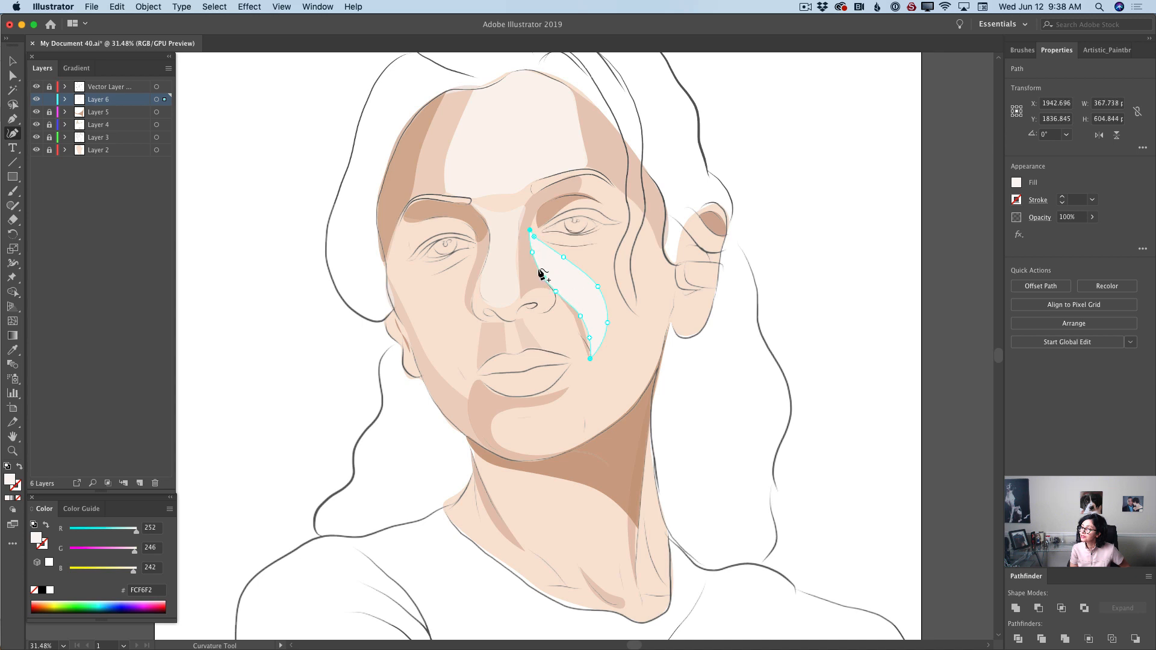
click(585, 333)
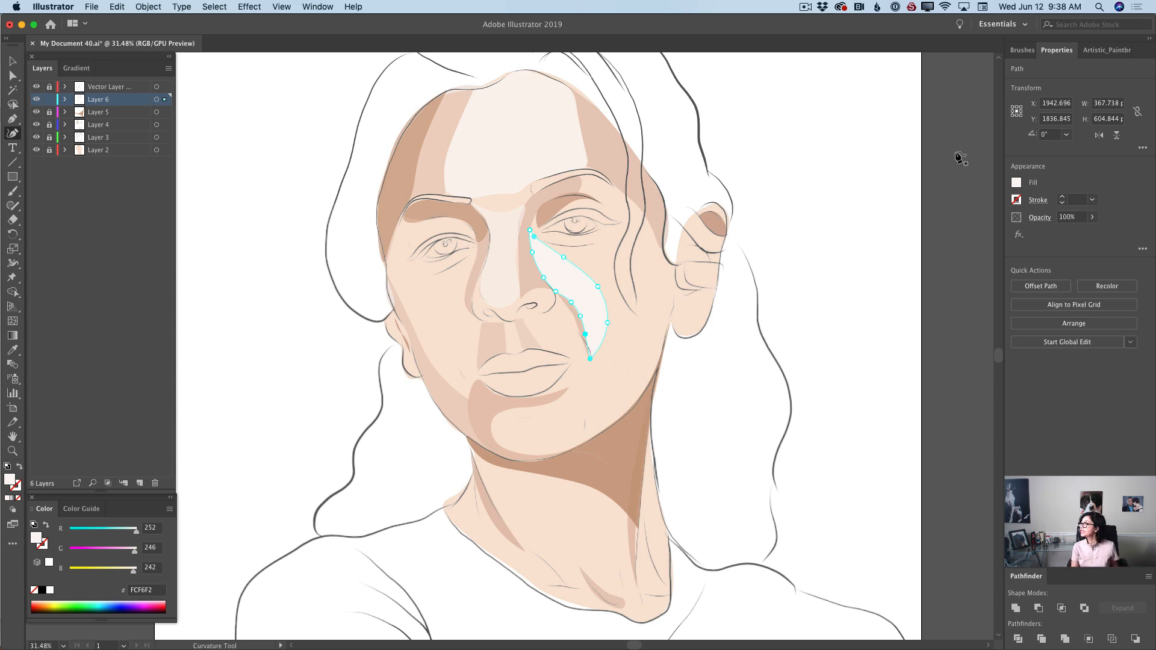
click(1093, 221)
drag(1093, 232, 1073, 232)
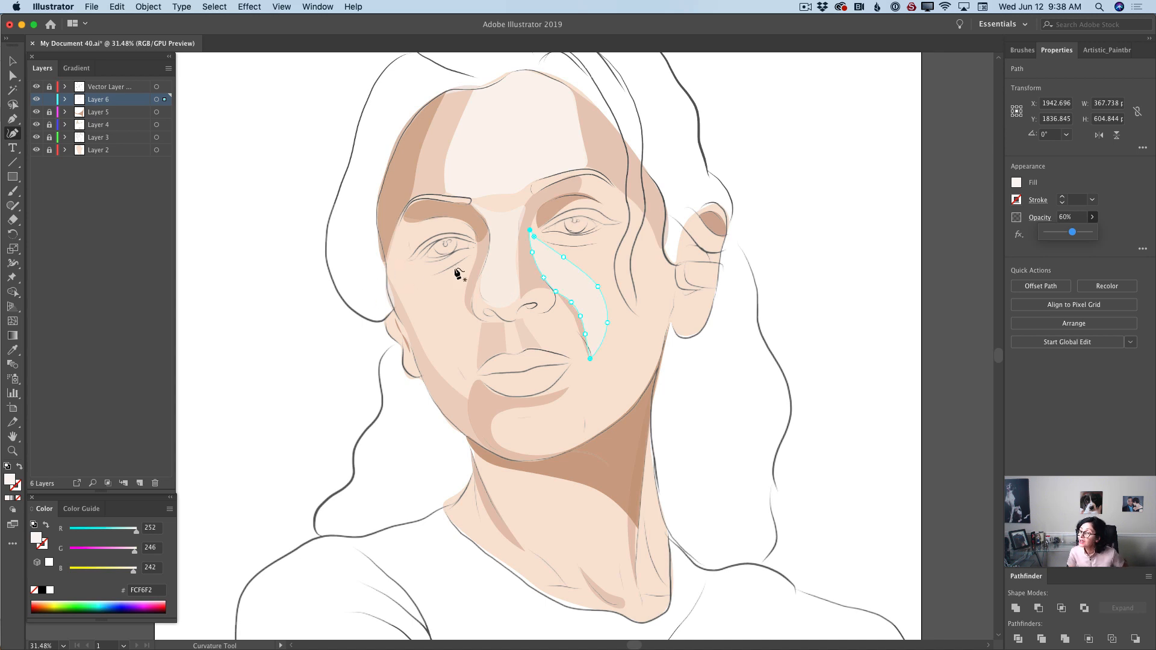
Start a left cheek highlight from the inner eye corner under the eye to the face edge and down along the cheek shadow.
click(477, 249)
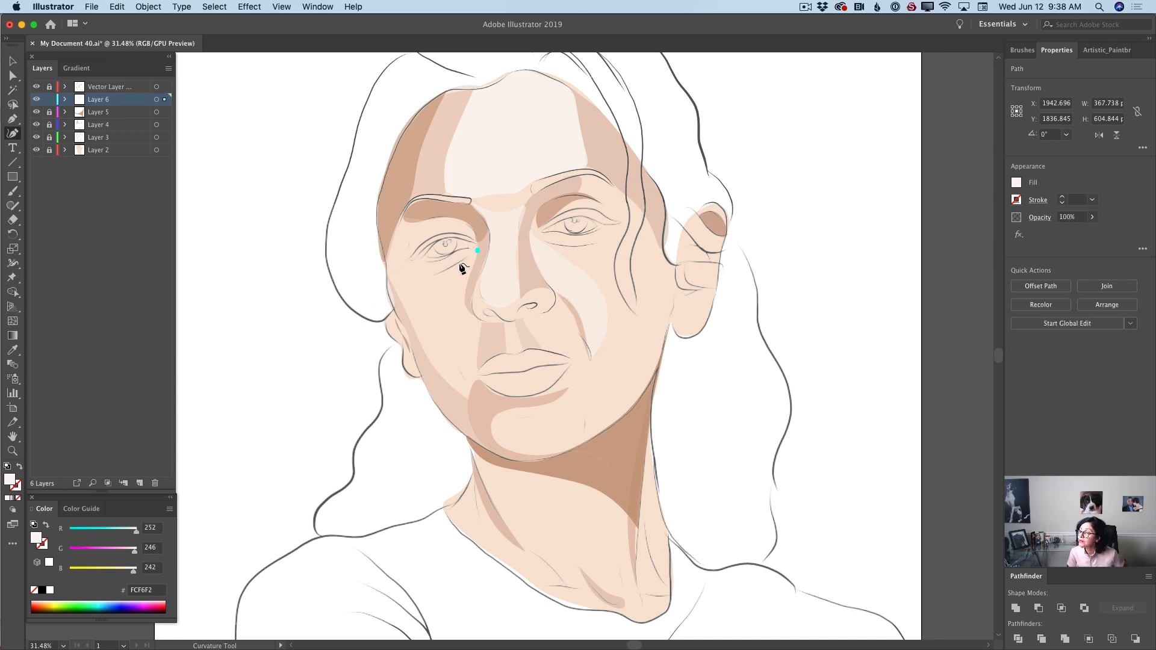
click(435, 274)
click(387, 271)
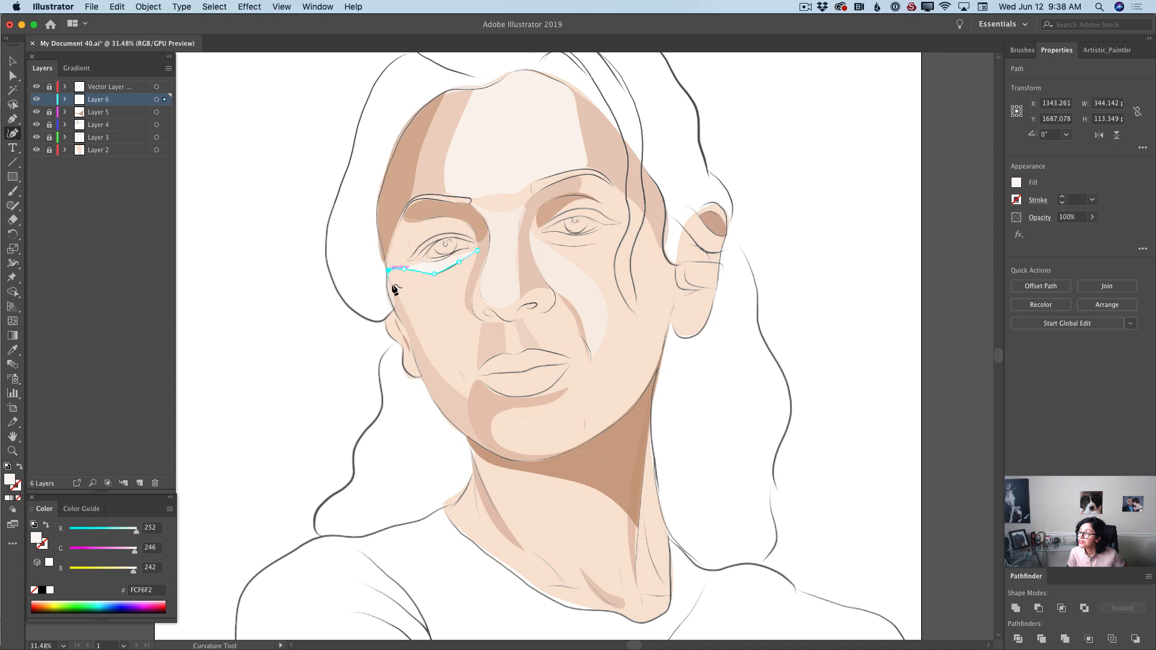
click(397, 294)
click(420, 342)
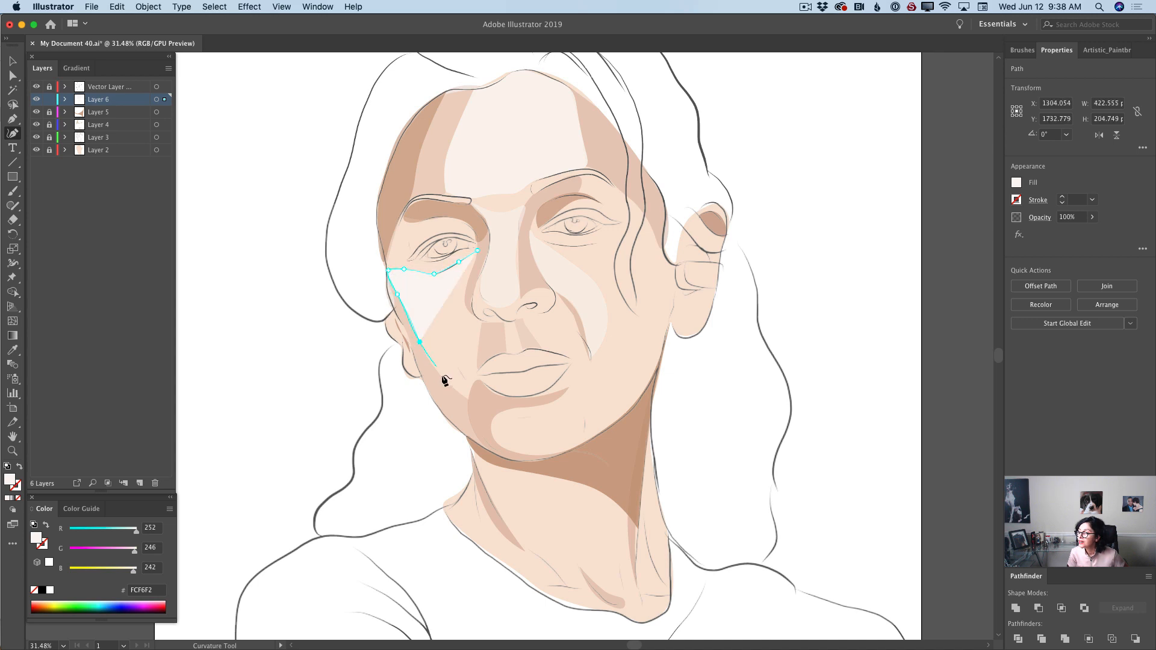
Close the left cheek highlight along the jaw shadow, mouth corner and nose side, about 458 by 693 pt, and set its opacity to 44%.
click(446, 381)
click(467, 397)
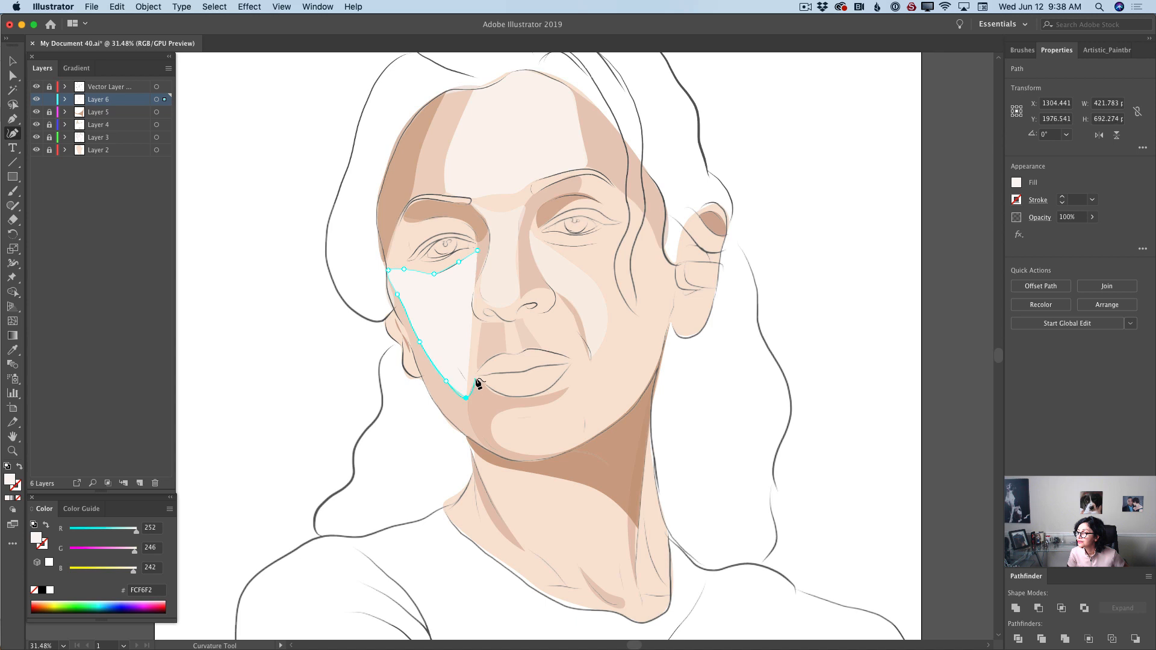
click(477, 380)
click(480, 324)
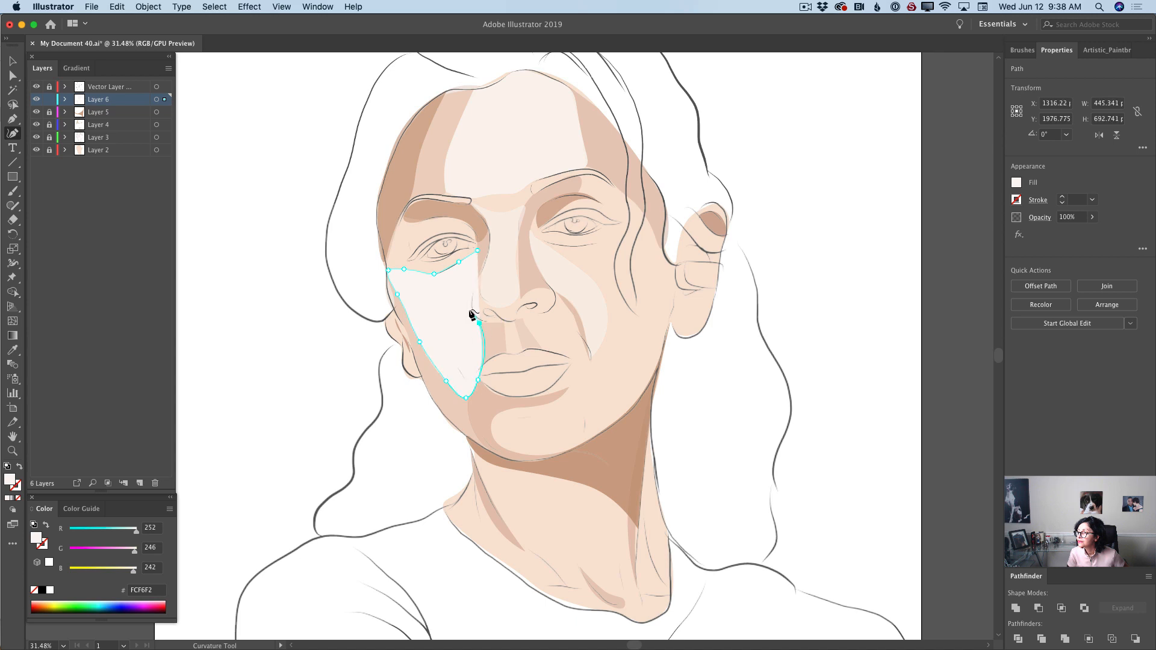
click(470, 308)
click(471, 282)
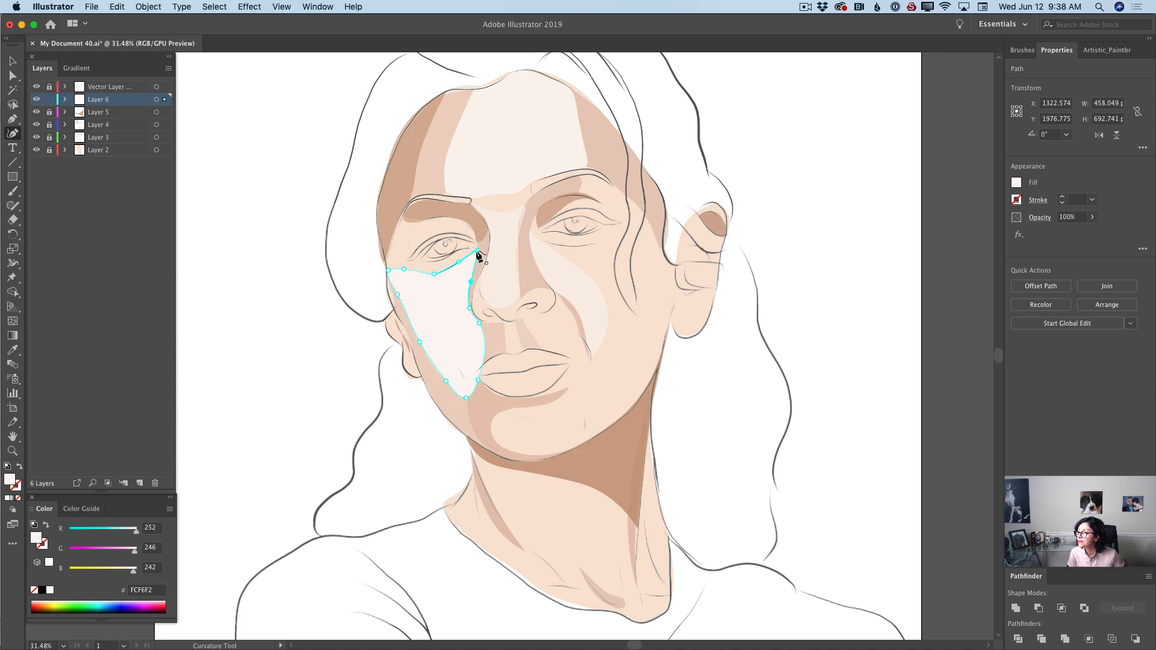
click(477, 251)
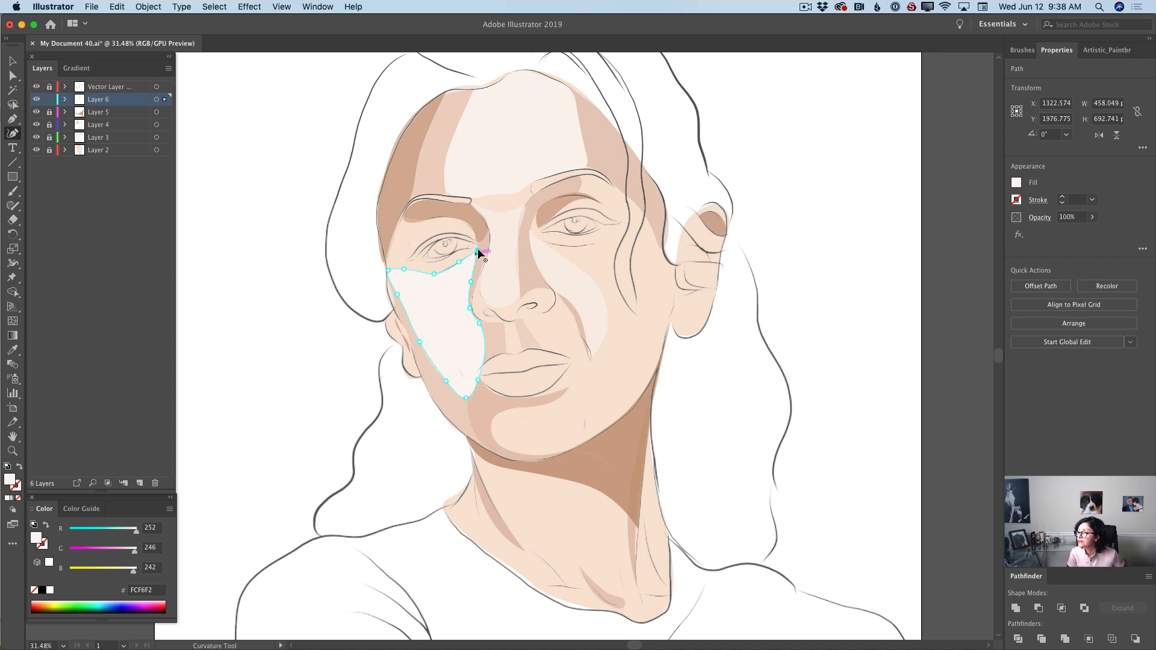
click(1093, 217)
drag(1091, 233, 1064, 240)
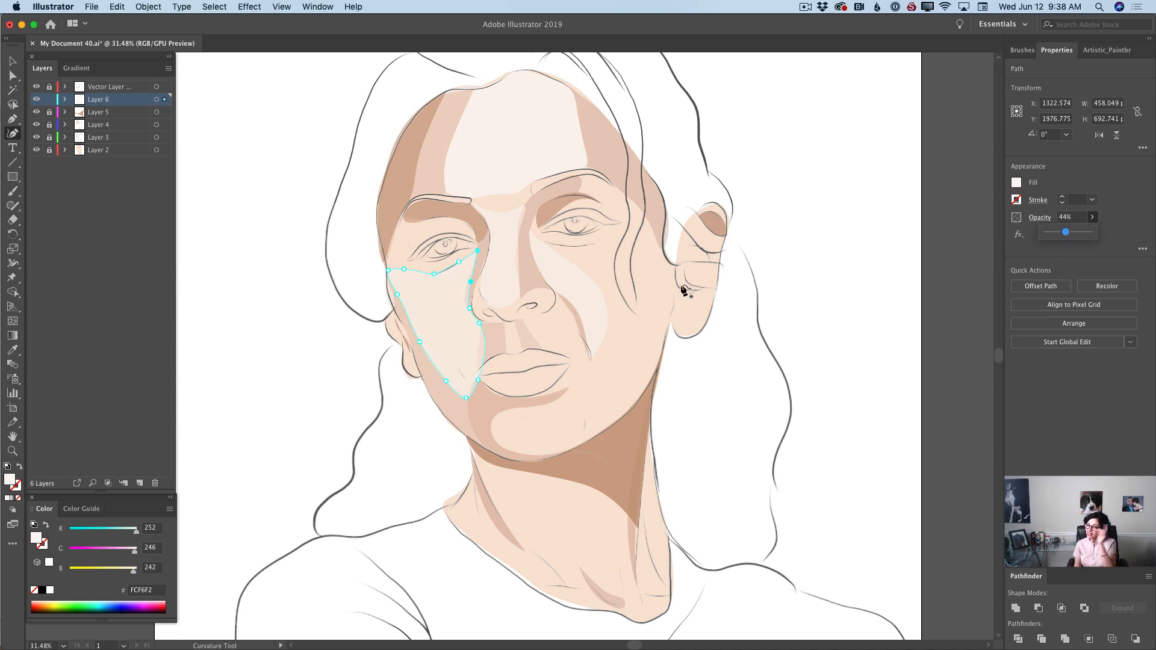
Fit the left cheek highlight to the mouth corner, the lower eyelid and the side of the nose, about 450 by 733 pt.
click(486, 347)
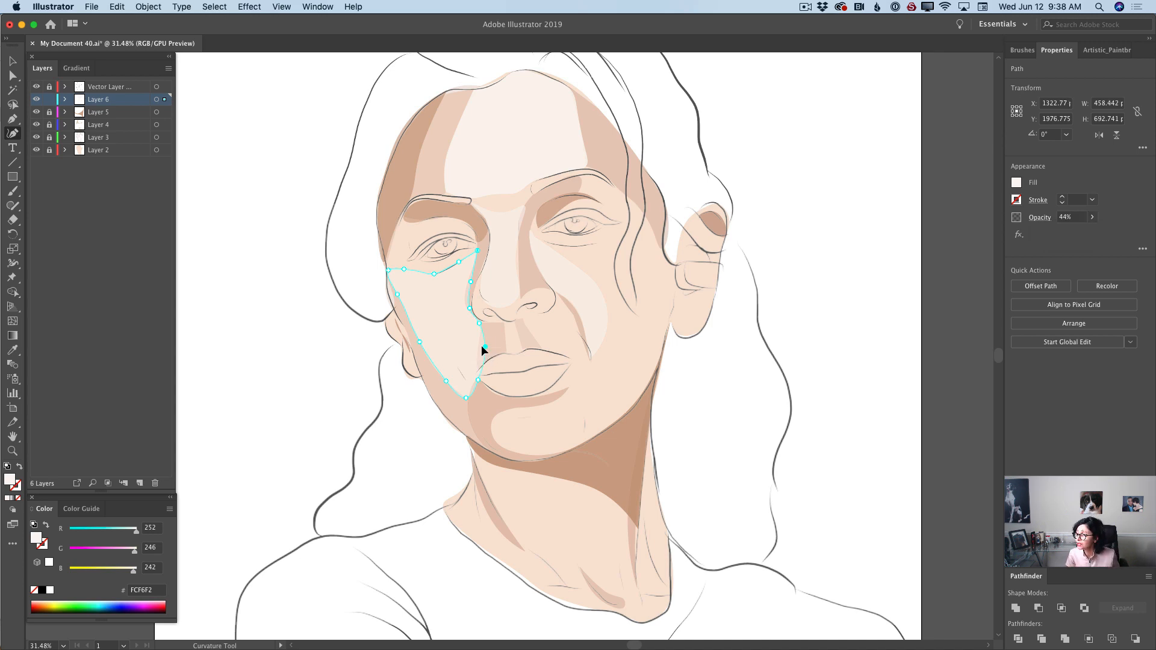
double_click(479, 347)
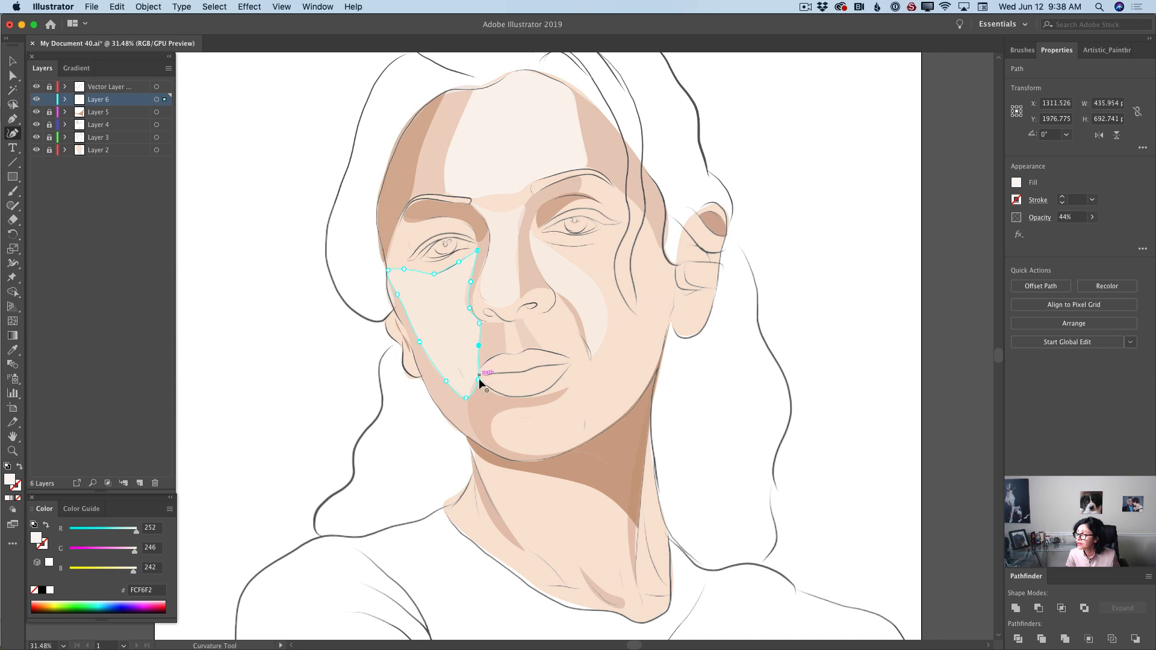
drag(478, 372, 475, 371)
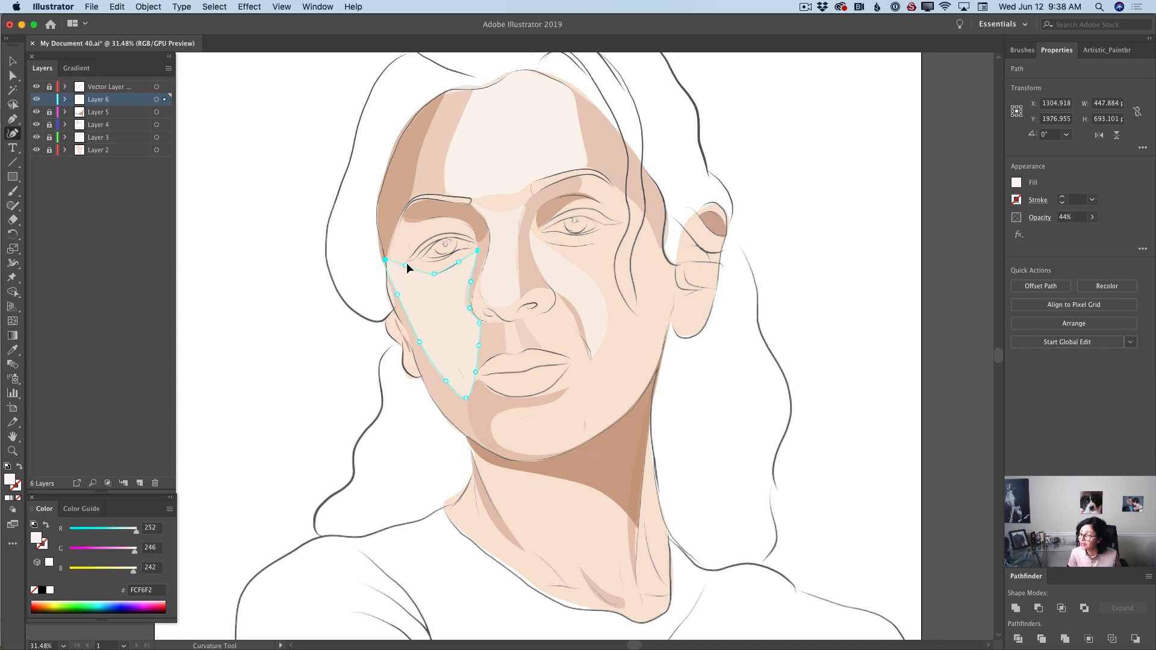
click(409, 260)
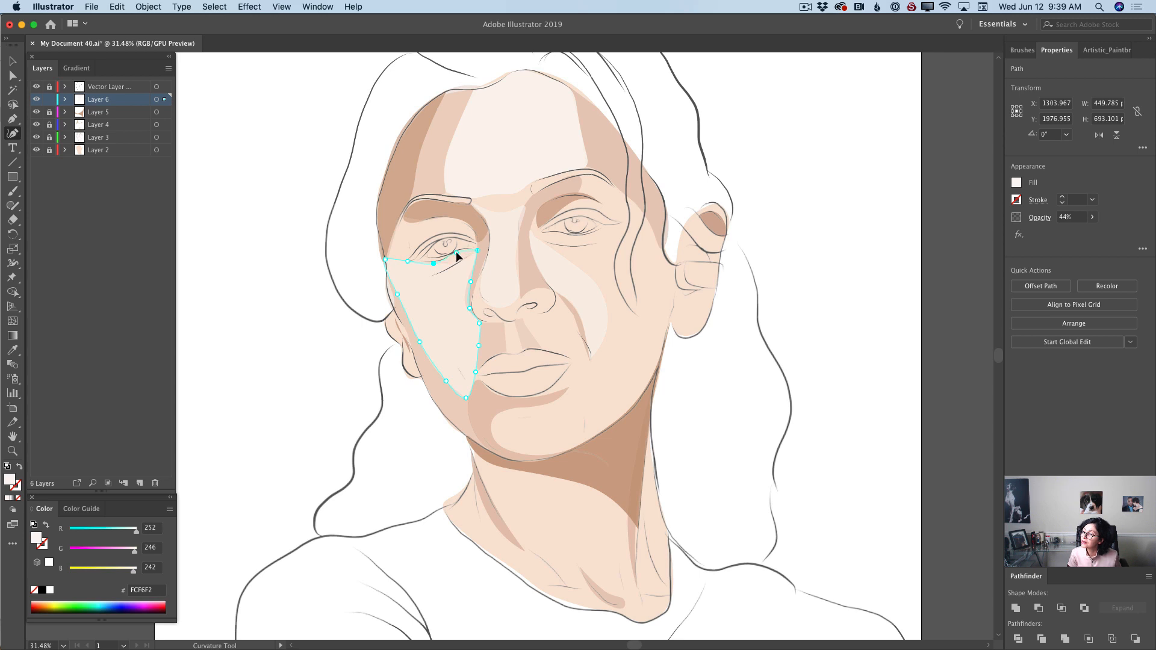
click(458, 252)
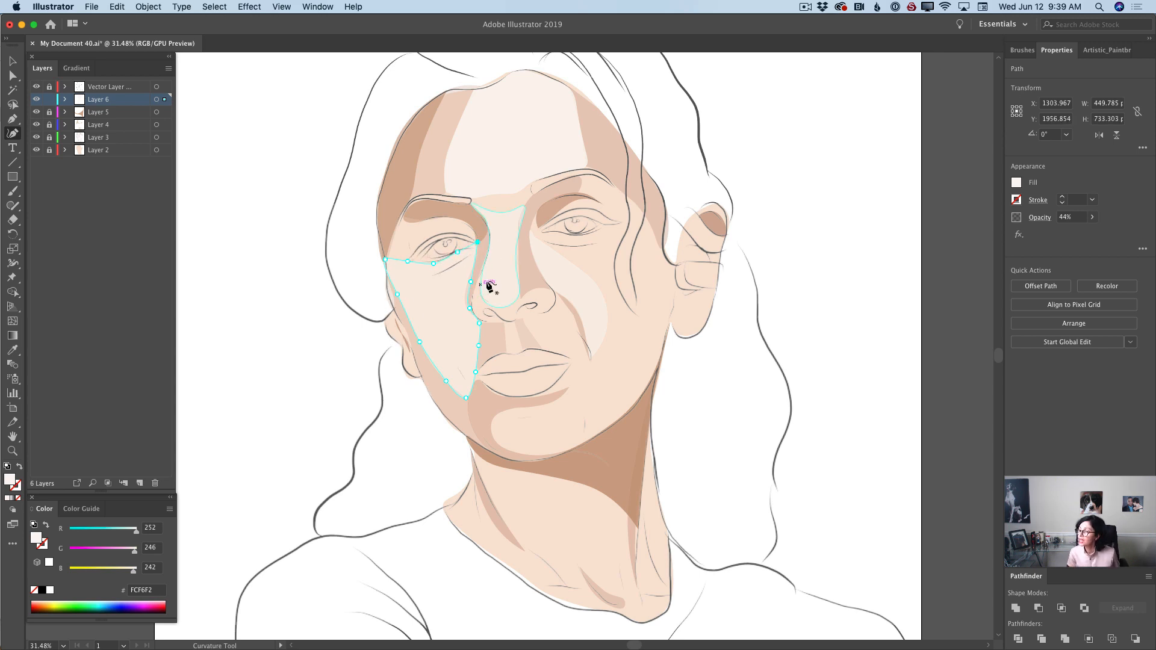
click(468, 281)
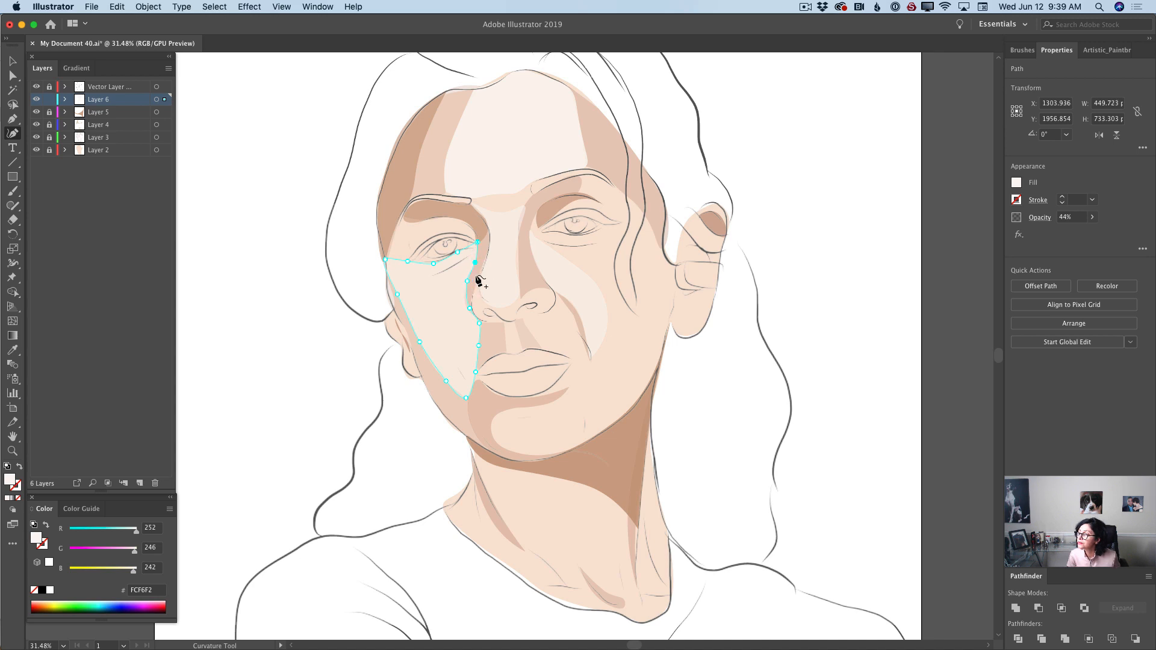
click(468, 308)
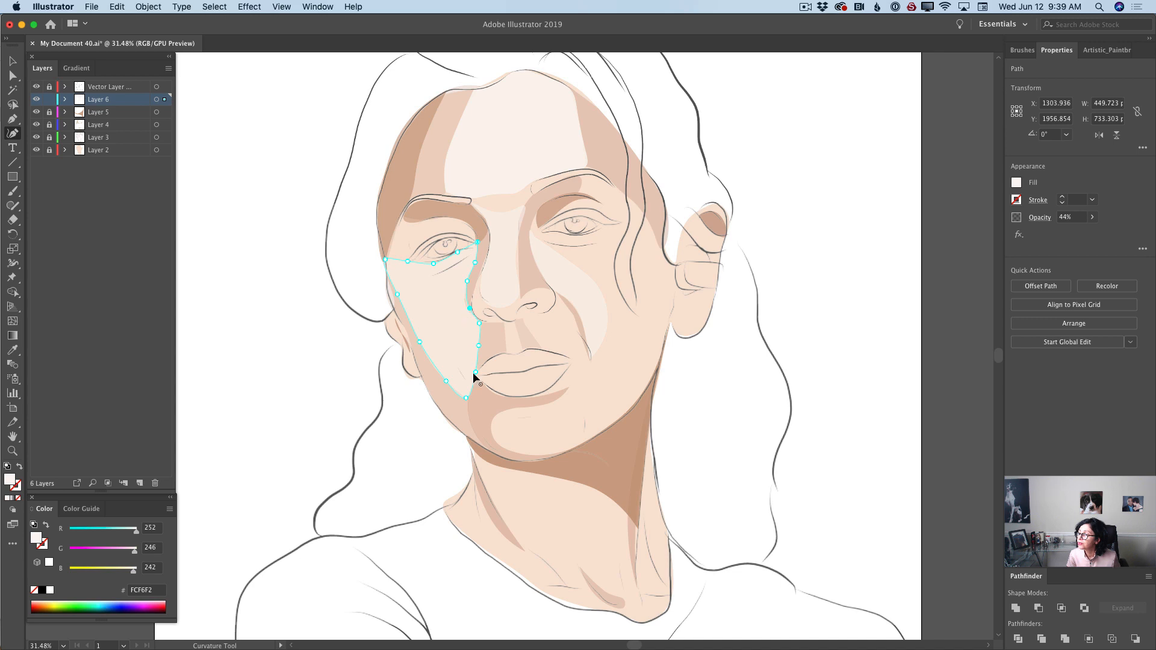
Draw a closed highlight in the groove between the nose and the upper lip, about 88 by 147 pt.
click(504, 323)
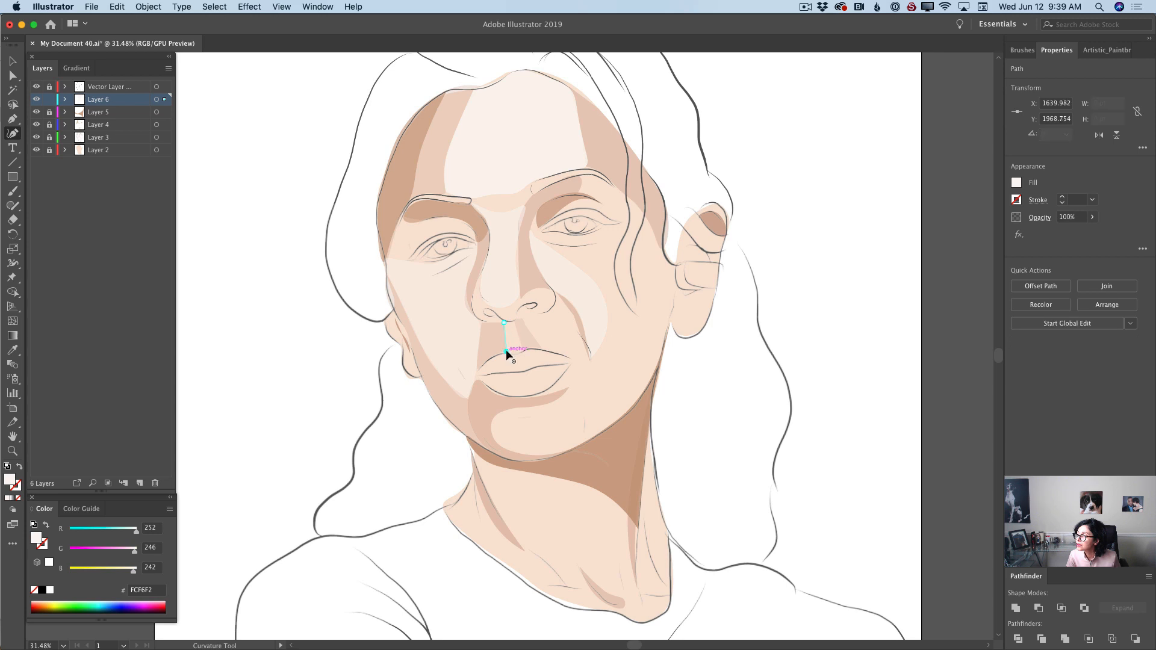
click(506, 350)
click(513, 354)
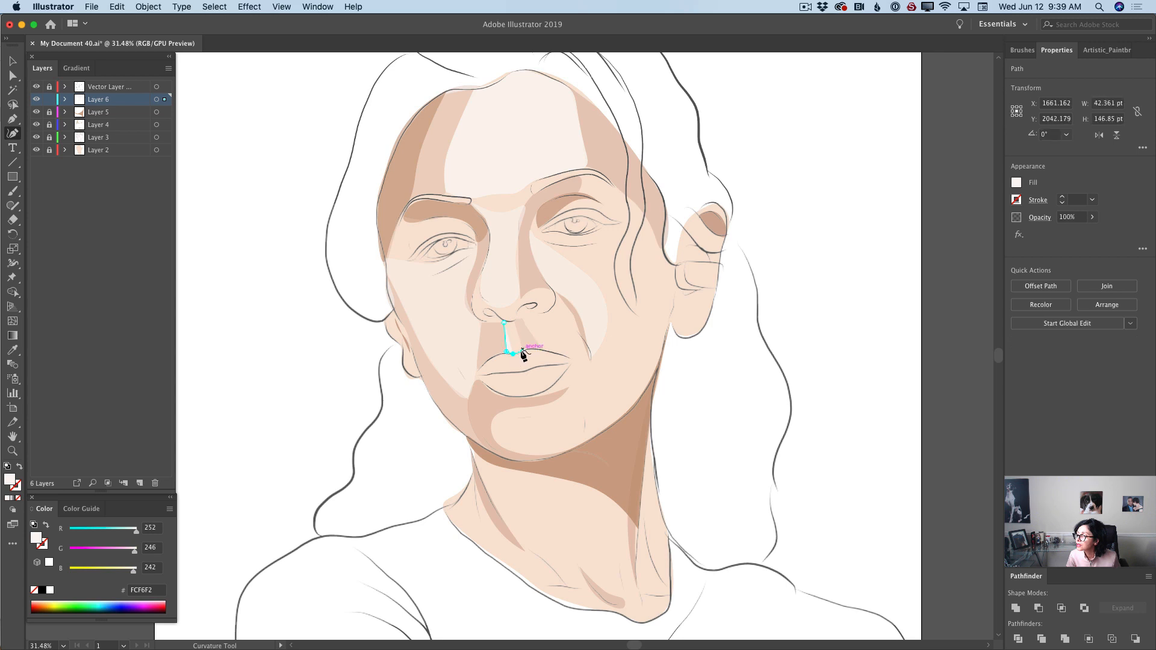
click(522, 350)
click(512, 322)
click(505, 325)
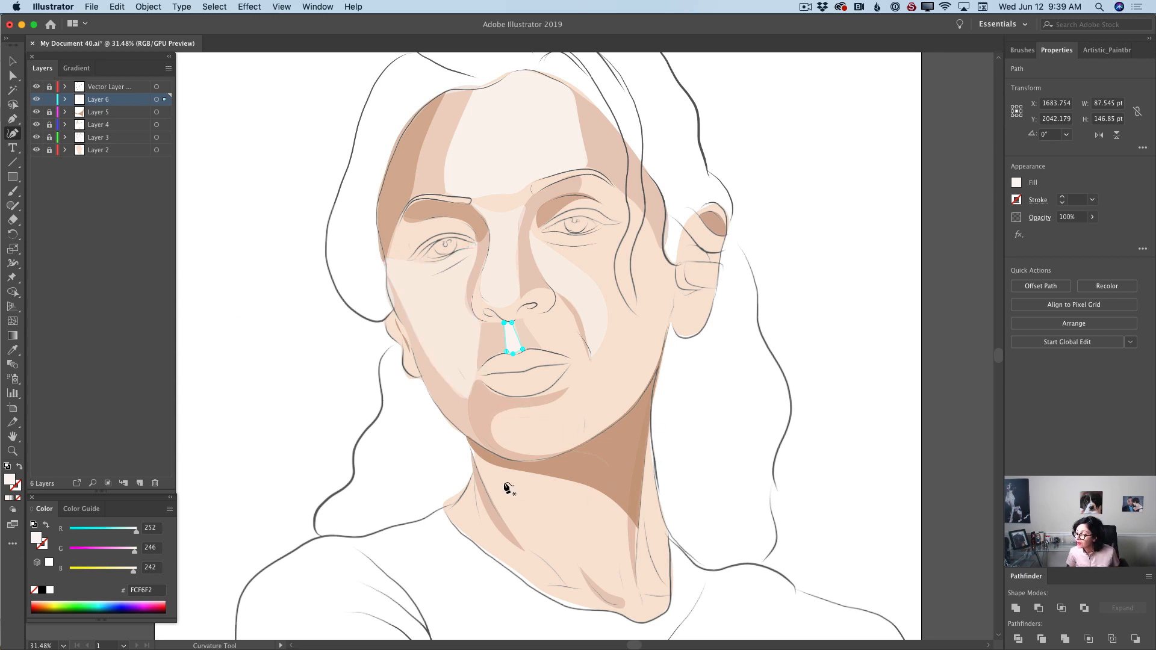
Start a neck highlight from the left jaw corner down the neck shadow and around the collarbone shadow to the neck's base.
click(472, 452)
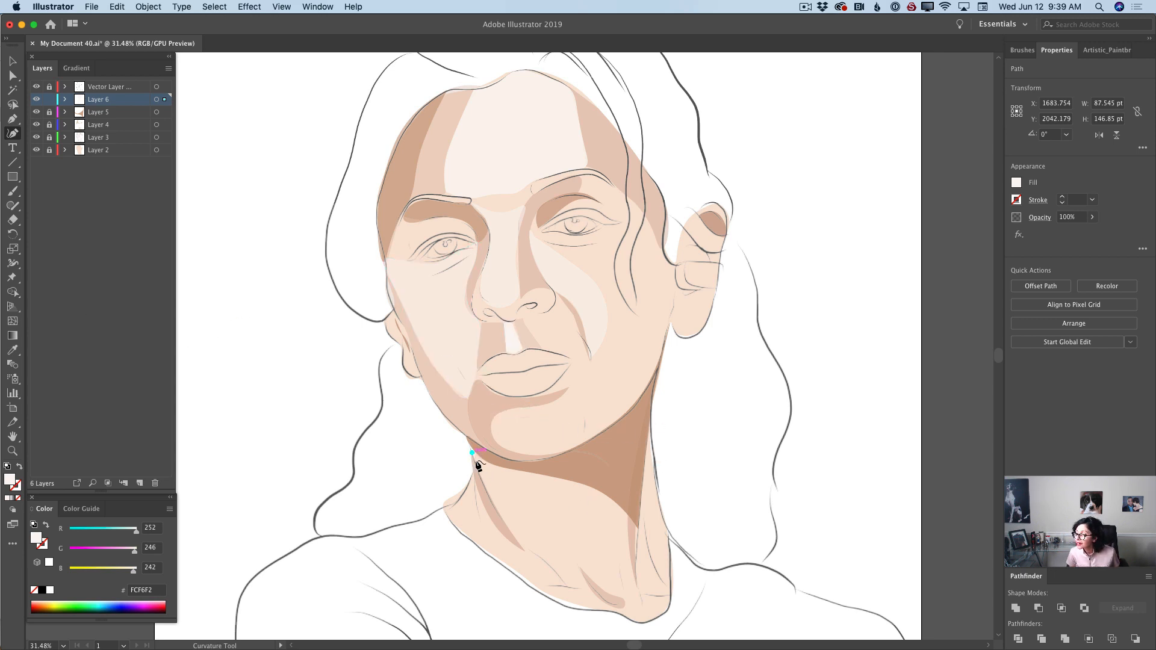
click(522, 548)
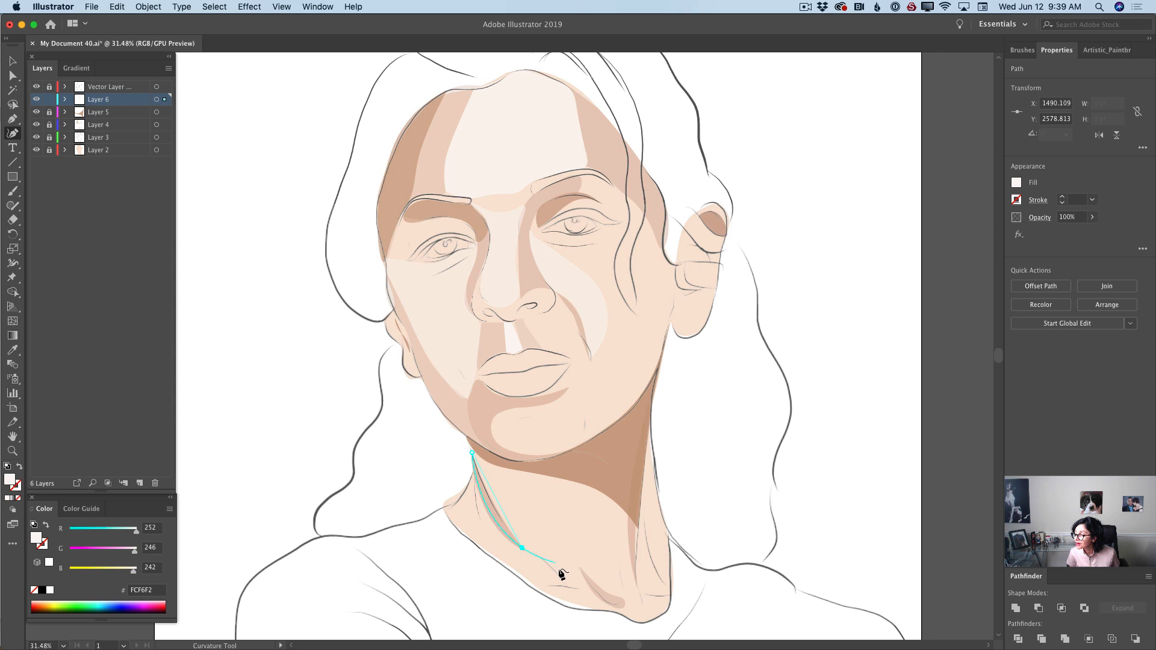
click(535, 551)
click(568, 585)
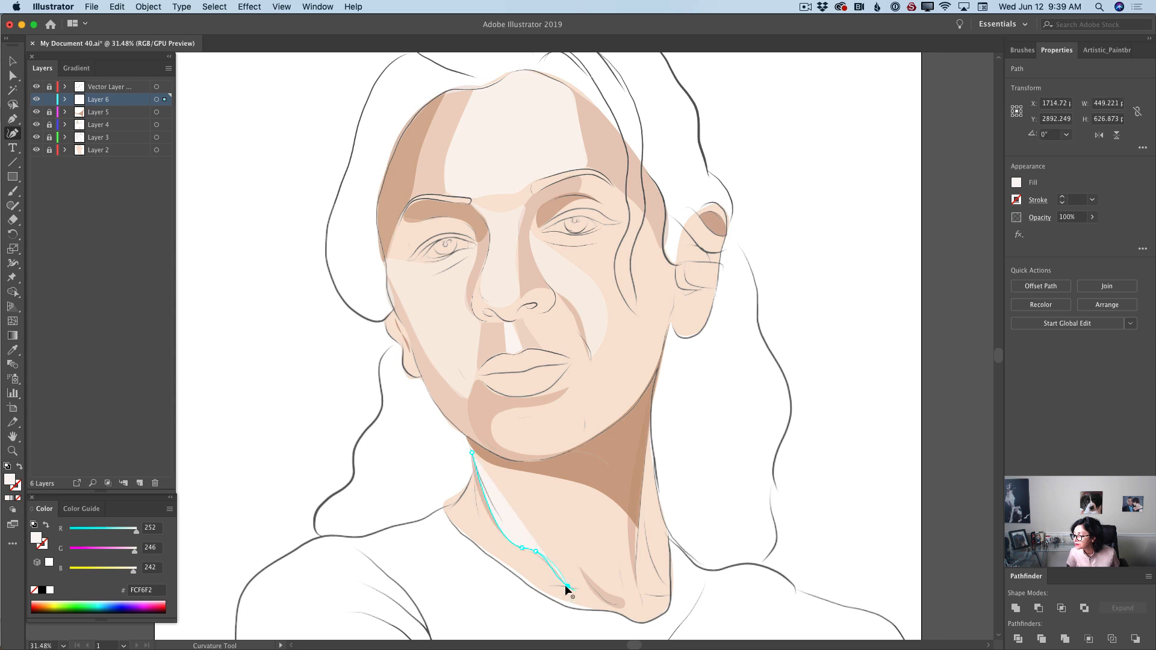
double_click(591, 589)
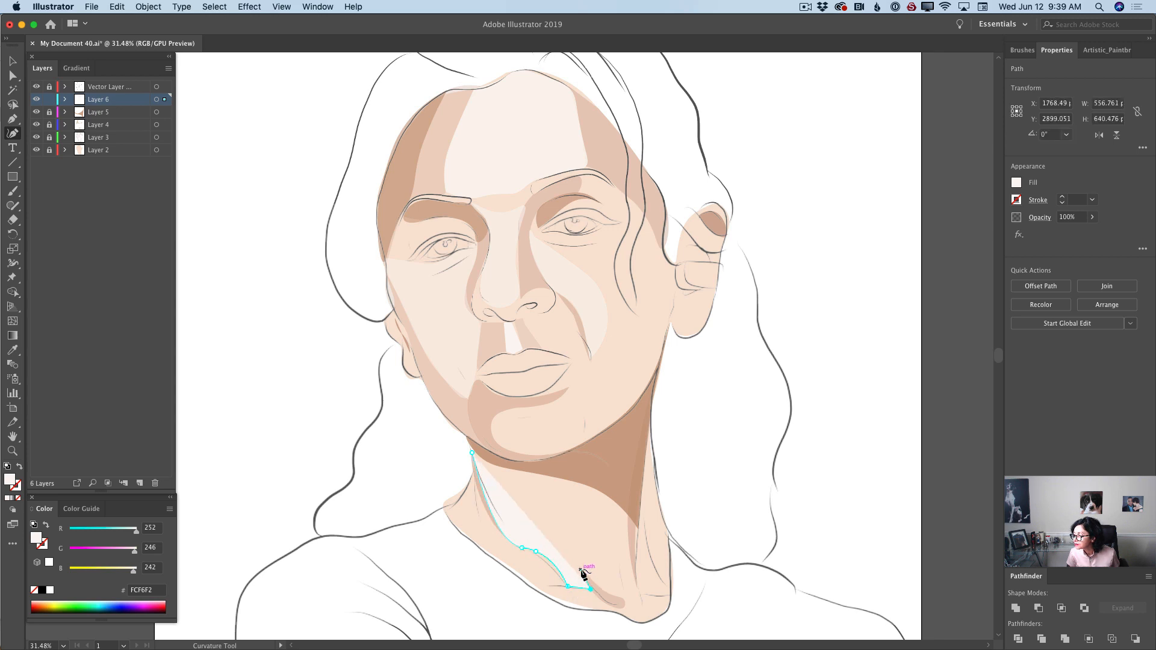
click(581, 569)
click(594, 582)
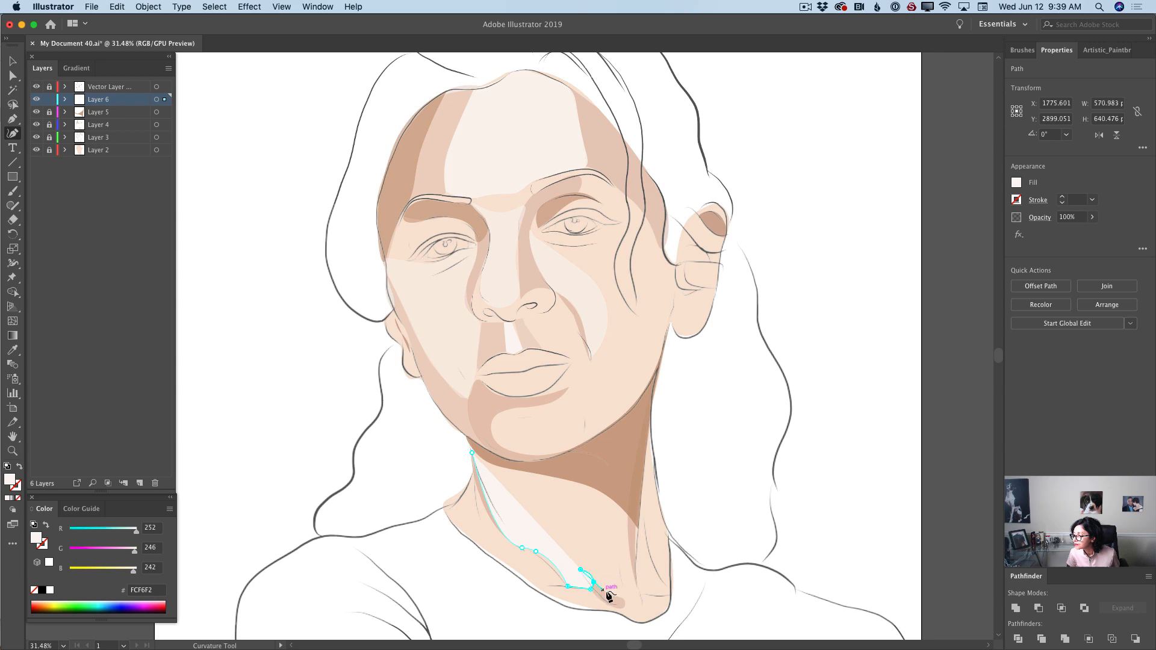
click(613, 596)
click(638, 587)
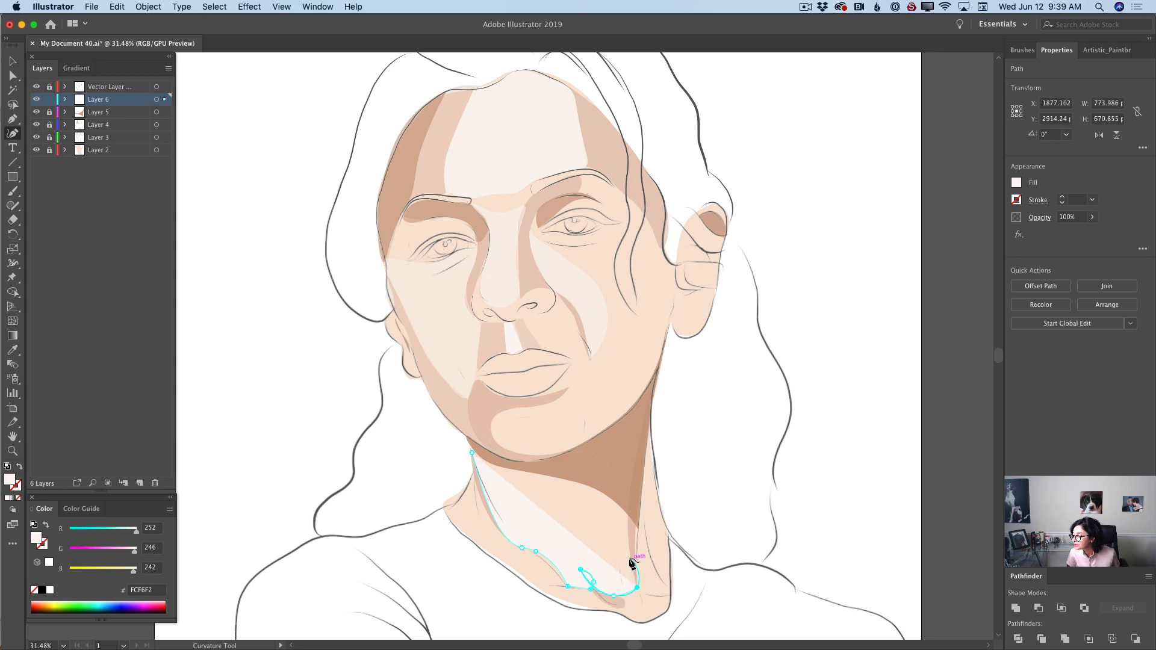
Close the neck highlight up the right neck shadow and back along the chin shadow's lower edge, about 785 by 672 pt.
click(631, 559)
click(627, 515)
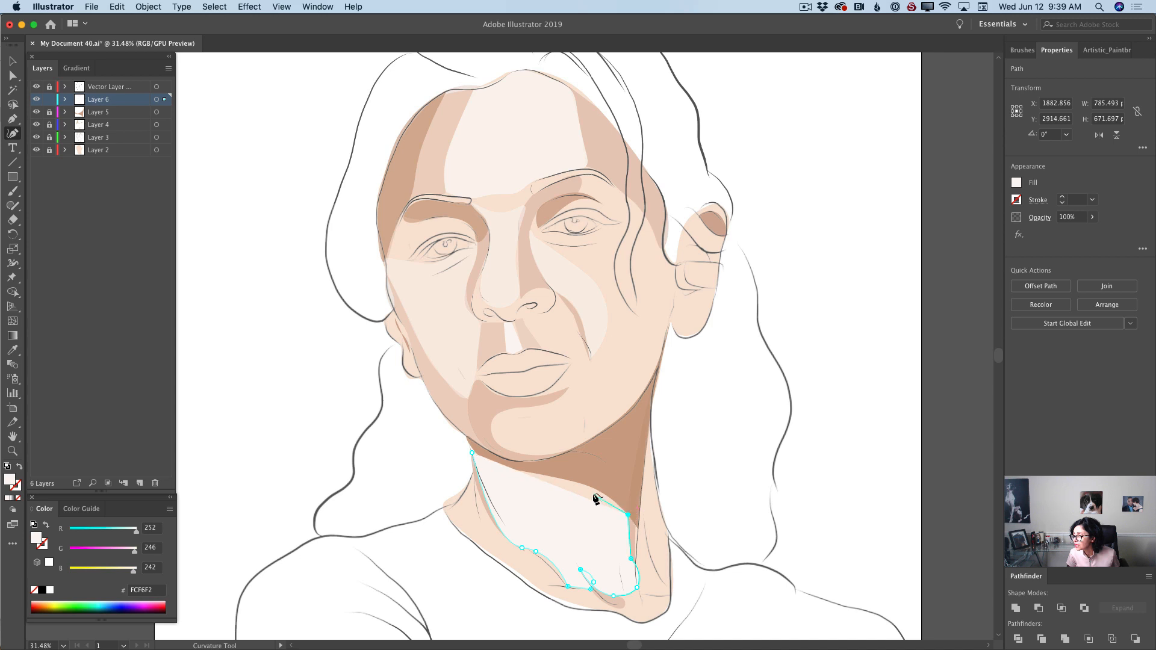
click(604, 493)
click(567, 480)
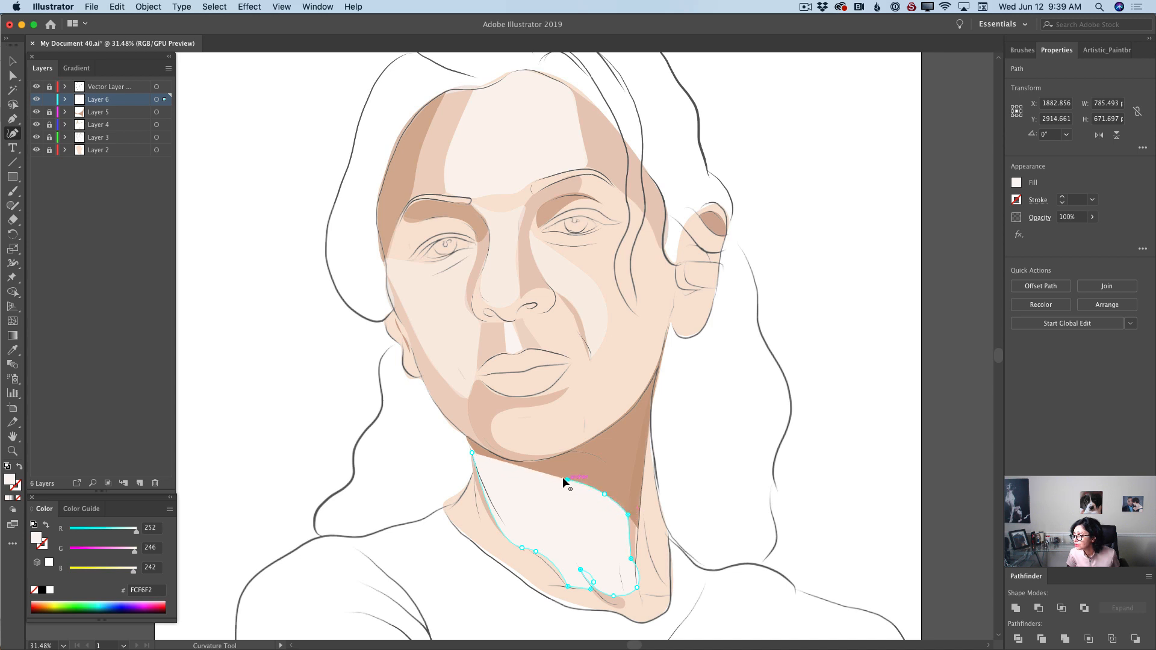
click(520, 475)
click(472, 453)
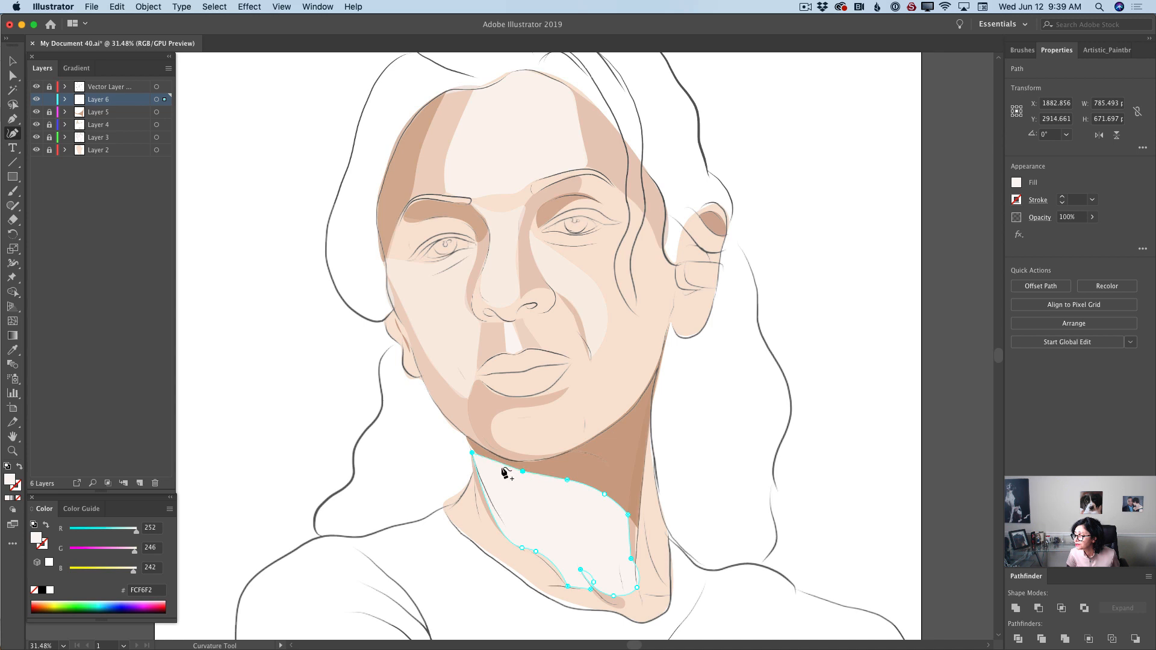
Fit the neck highlight to the chin, side and collarbone shadows, about 780 by 671 pt, and set its opacity to 85%.
click(499, 462)
key(Delete)
click(563, 482)
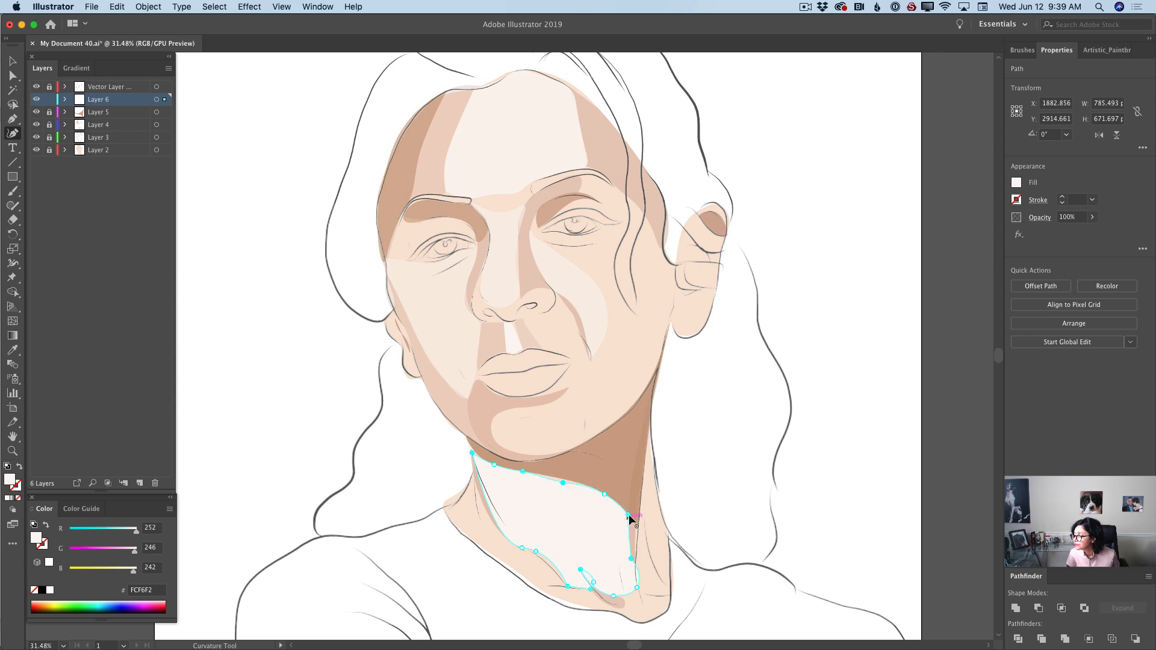
drag(636, 528, 637, 588)
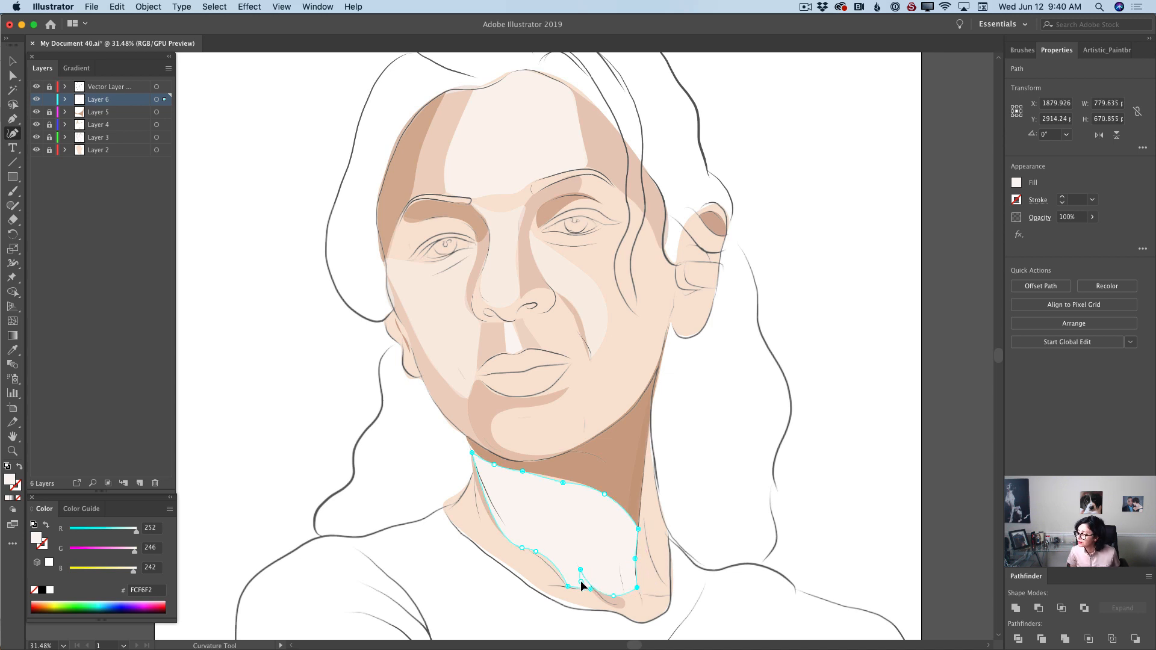
click(584, 581)
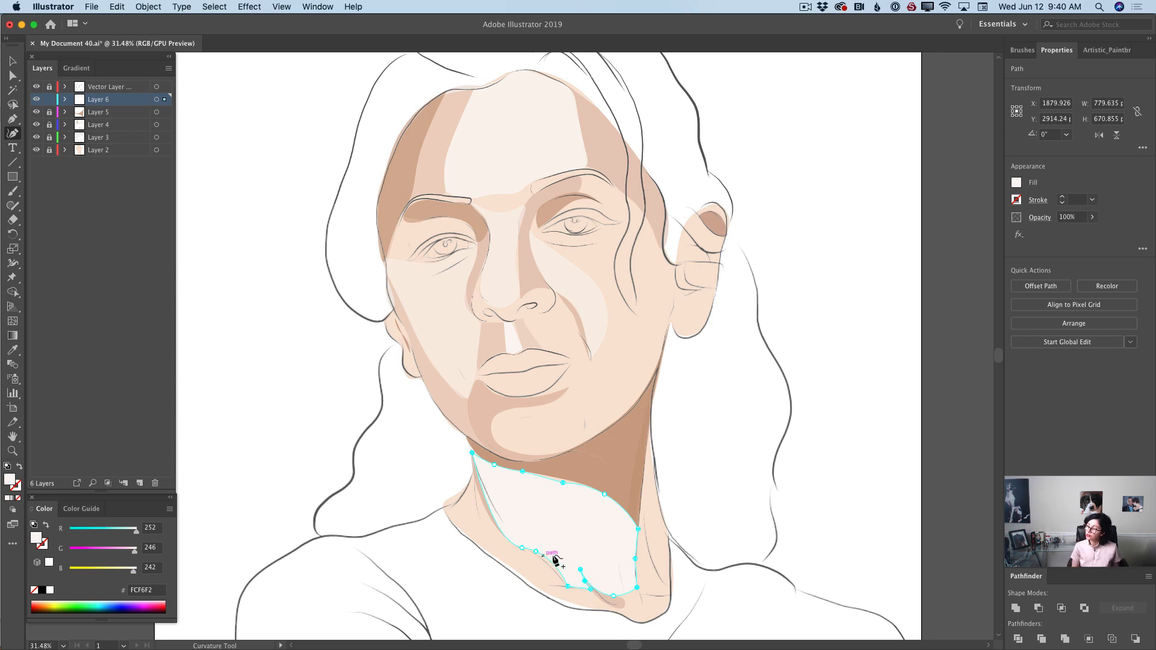
click(1092, 217)
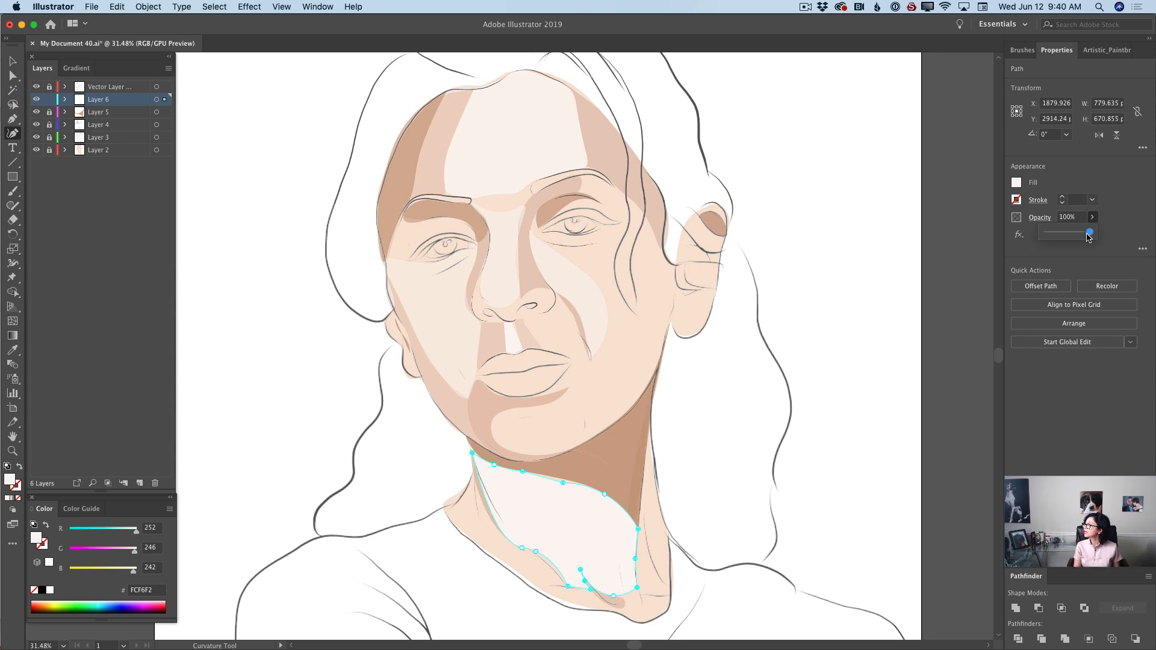
drag(1090, 232, 1083, 234)
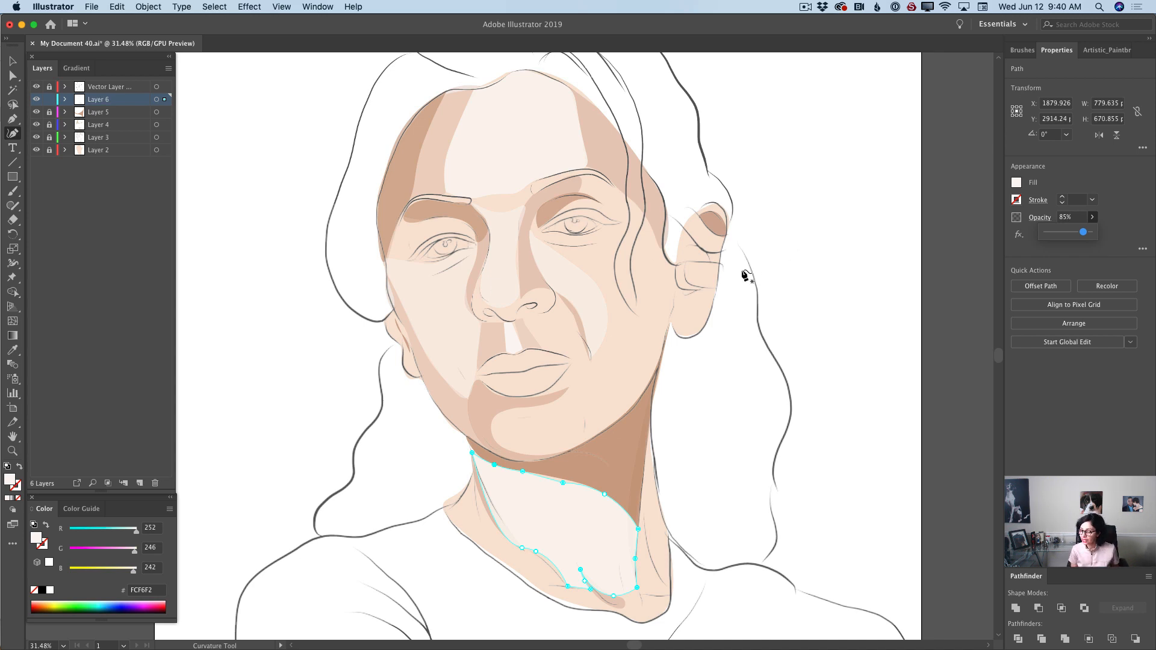
Draw a closed rounded highlight filling the right earlobe, about 195 by 217 pt.
click(681, 294)
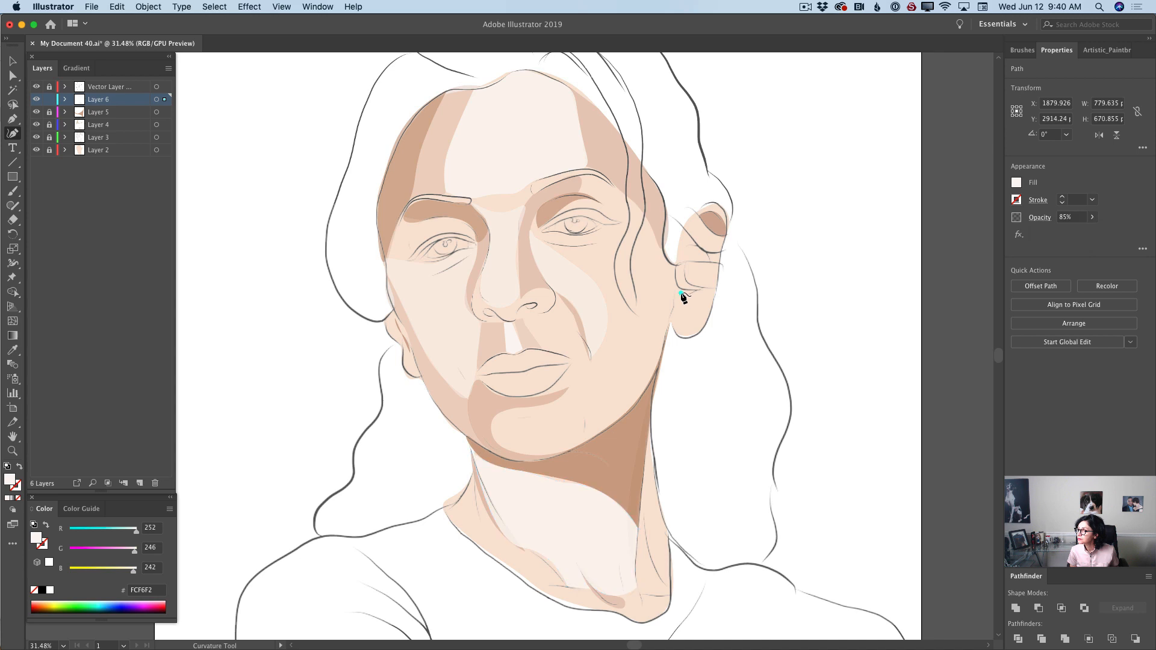
click(701, 290)
click(710, 300)
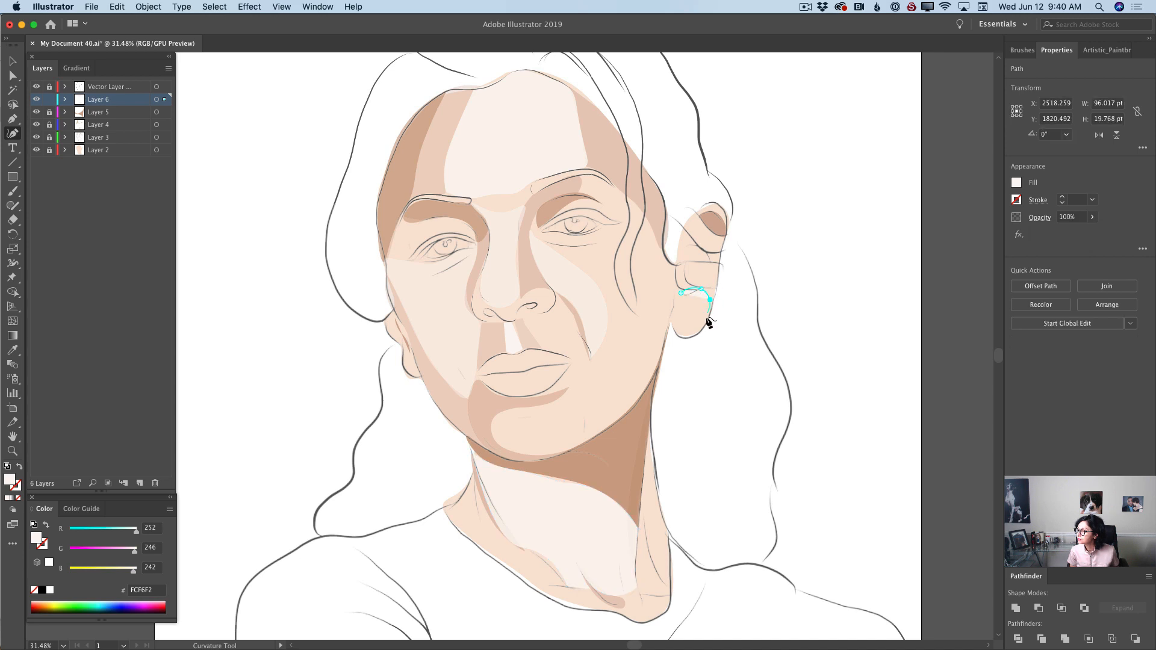
click(704, 325)
click(691, 334)
click(671, 322)
click(681, 294)
click(681, 294)
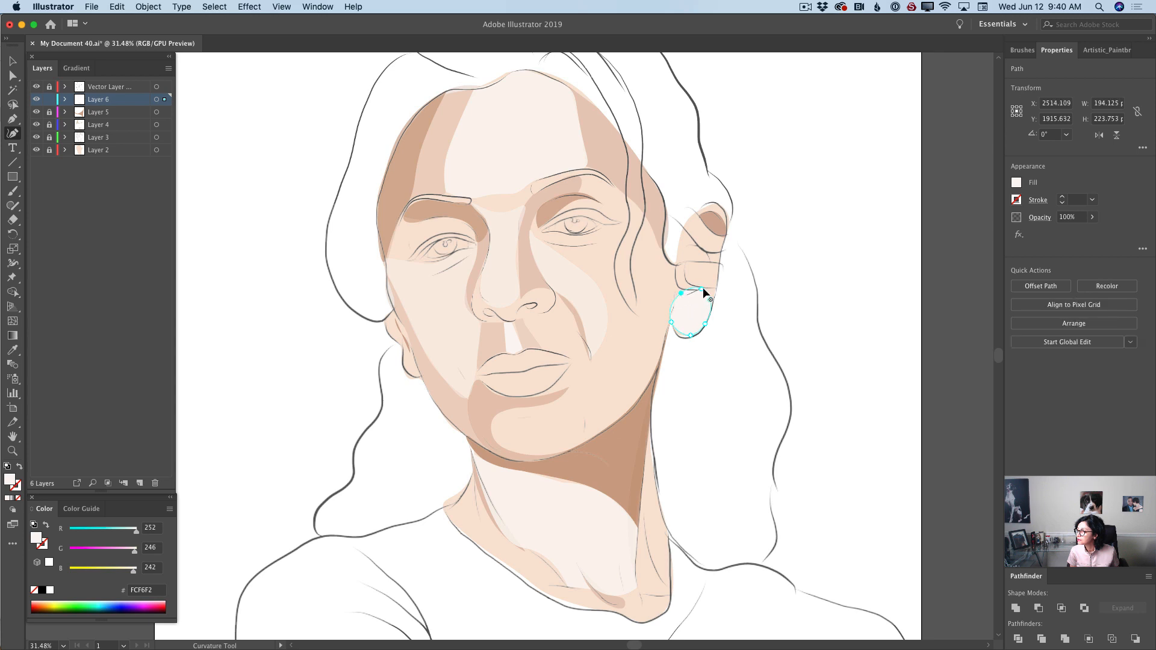
click(702, 290)
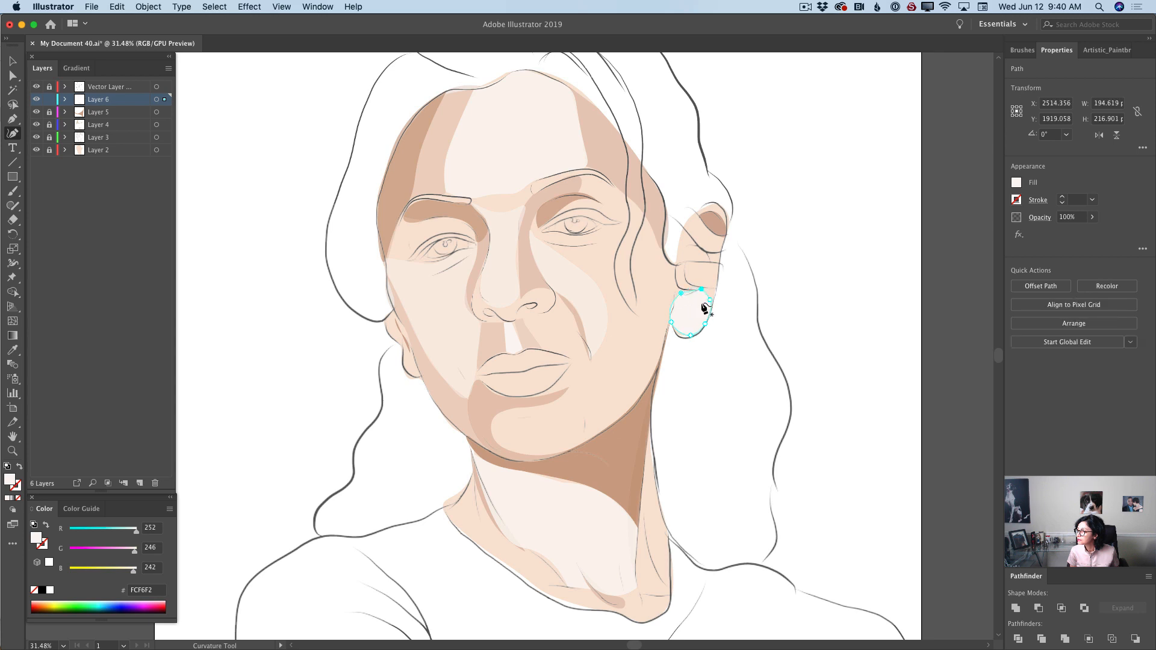
Draw a small closed highlight on the left earlobe beside the jaw, about 81 by 132 pt.
click(402, 350)
click(406, 364)
click(418, 378)
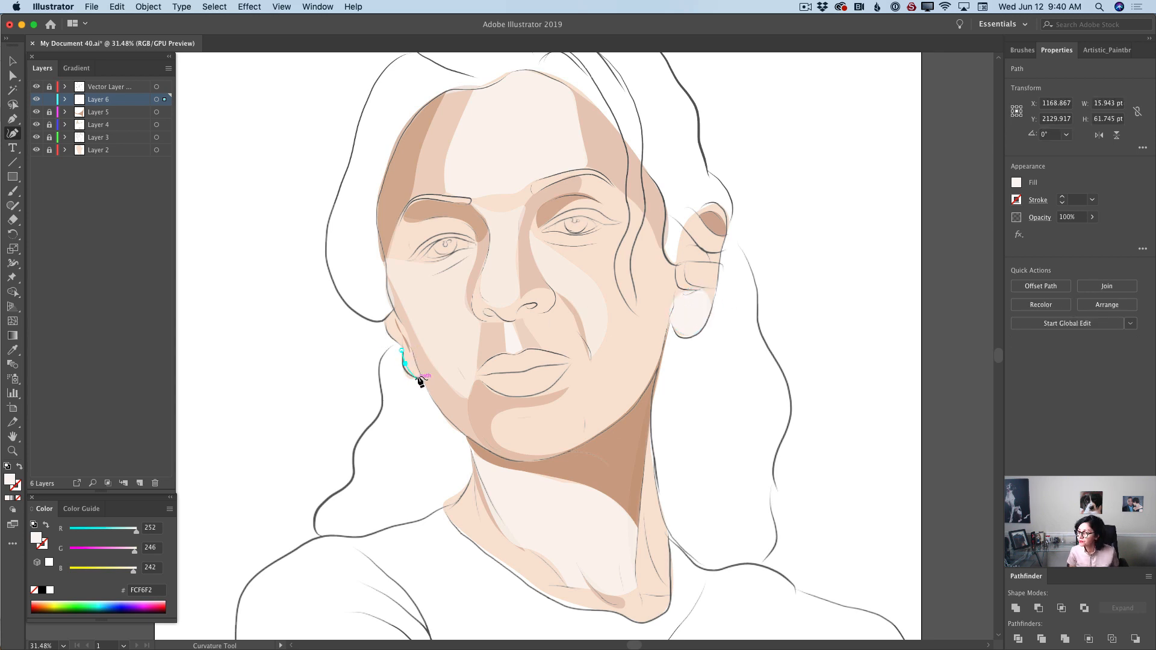
click(413, 354)
click(402, 350)
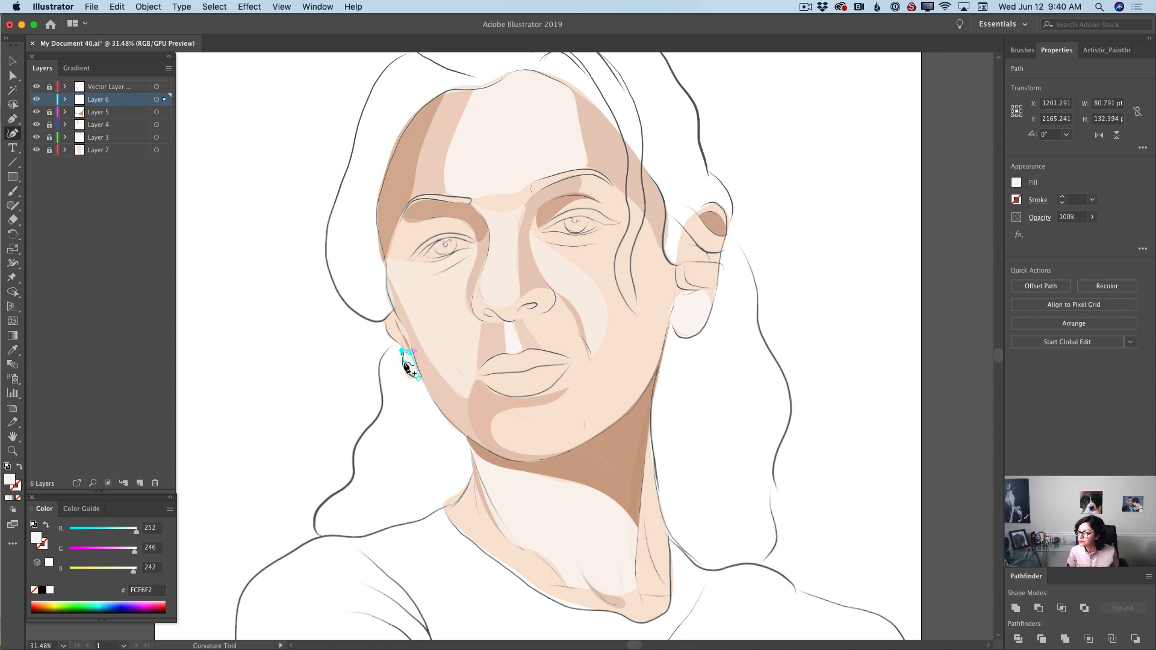
Reshape the lower edge of the left earlobe highlight, making it about 90 by 135 pt.
drag(406, 371, 404, 371)
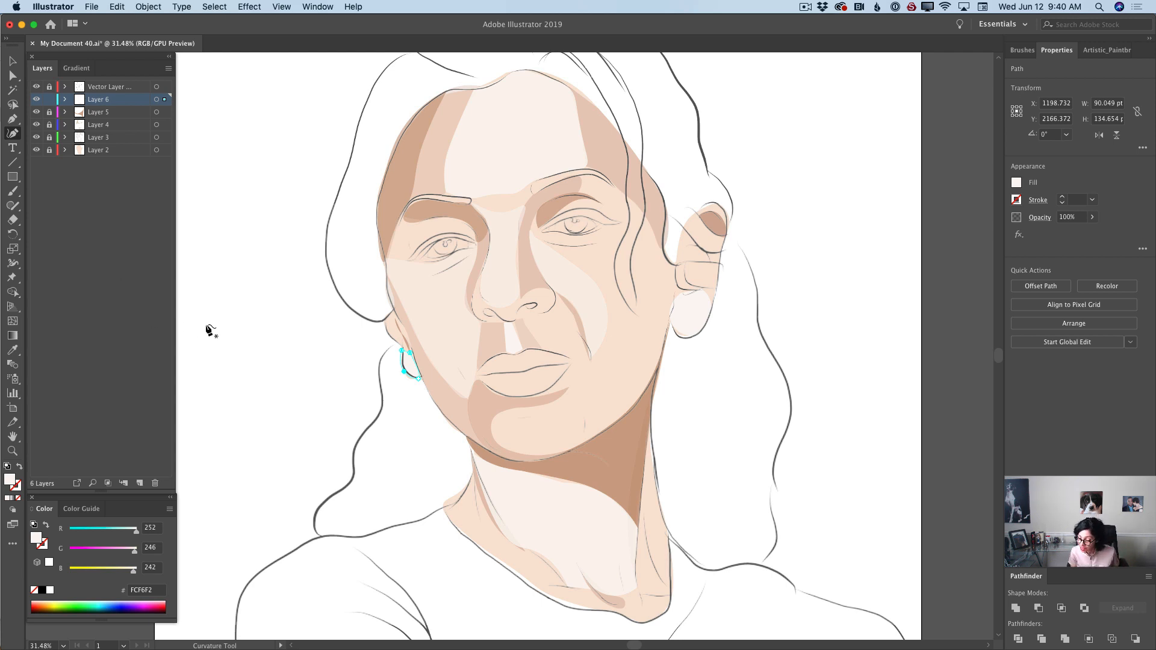
click(482, 307)
click(488, 318)
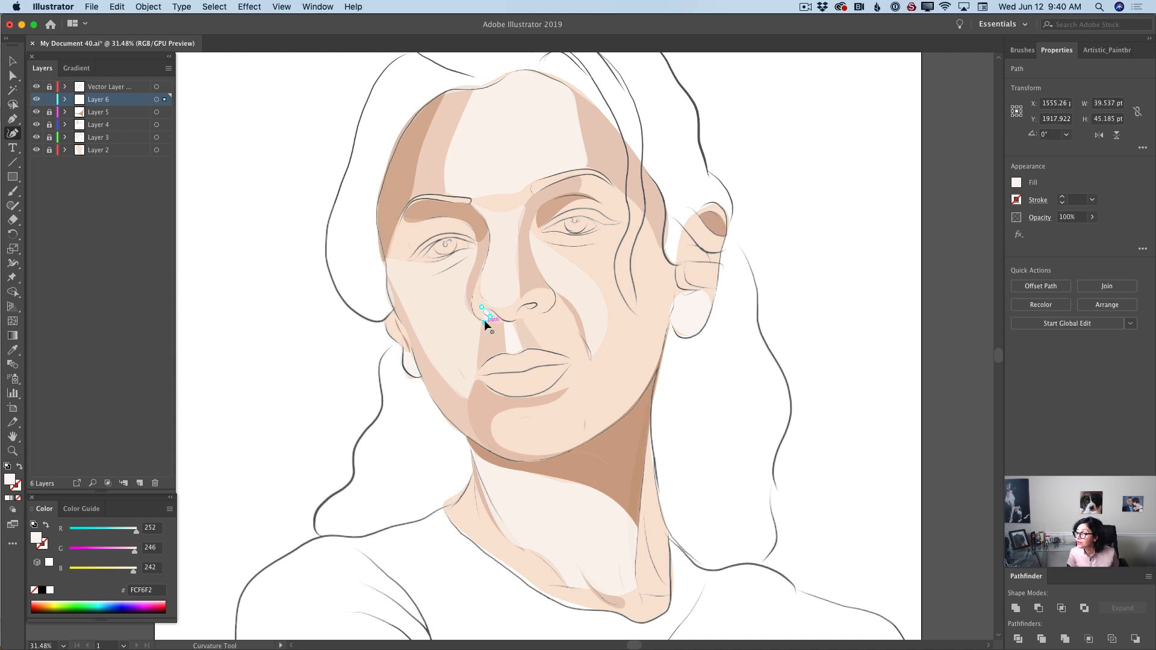
key(super+z)
key(super+z)
key(super+z)
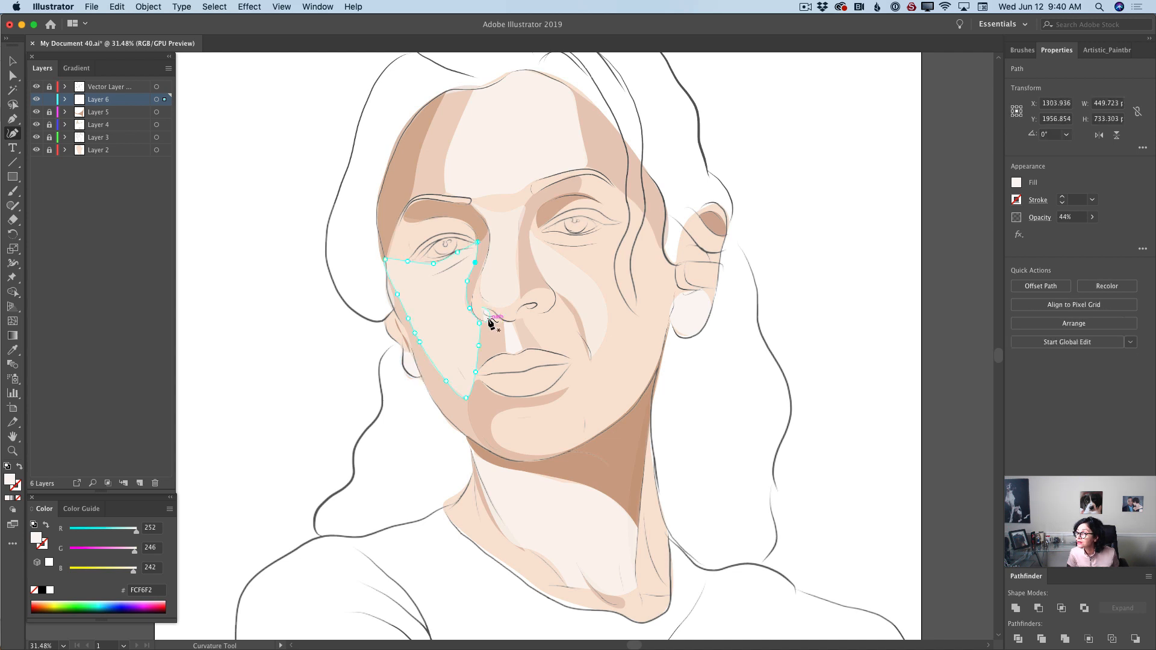
click(489, 315)
click(478, 313)
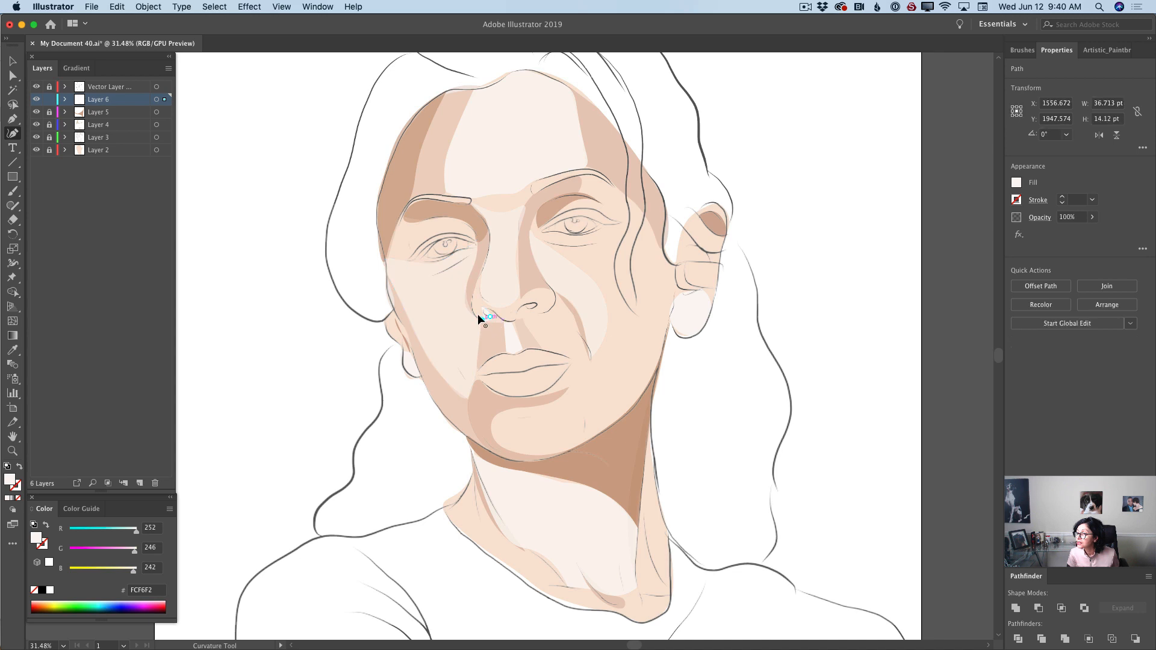
click(488, 315)
click(482, 307)
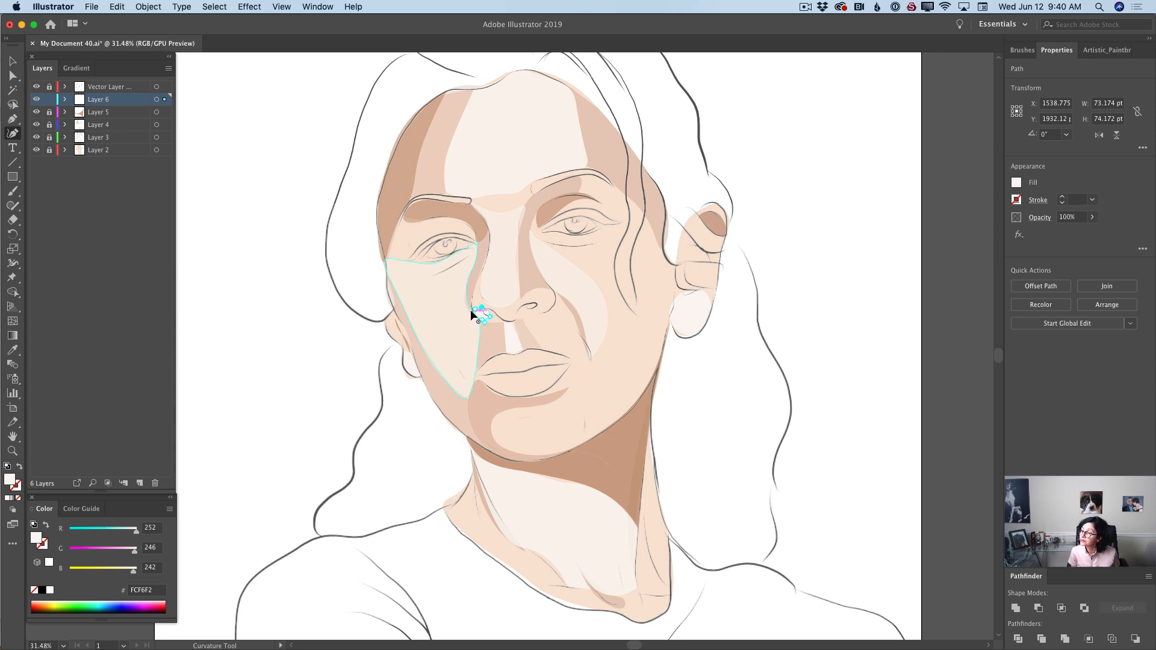
click(473, 309)
double_click(475, 309)
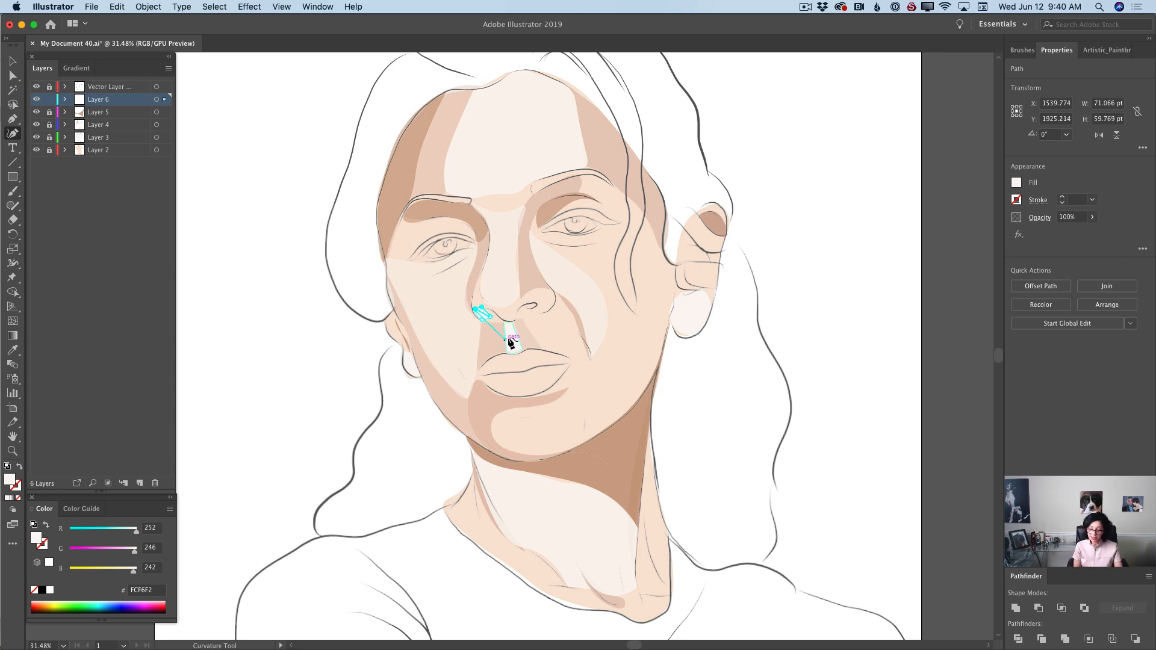
key(BackSpace)
key(BackSpace)
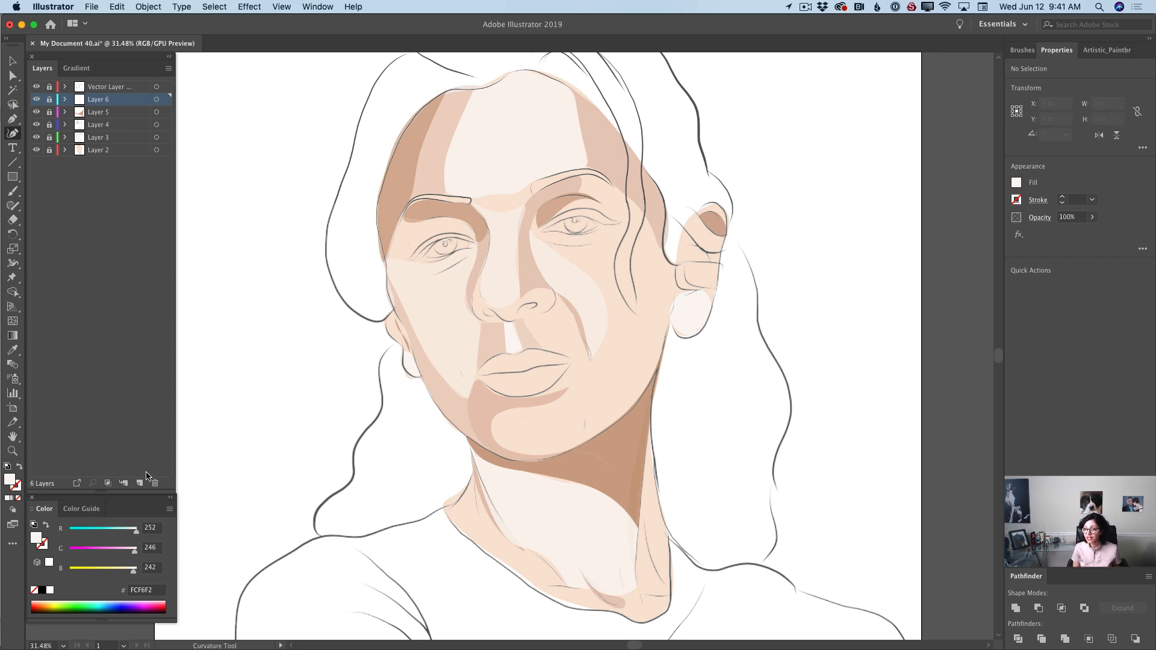
Add a new layer above the highlights and draw a narrow highlight around the left nostril, about 126 by 127 pt.
click(140, 483)
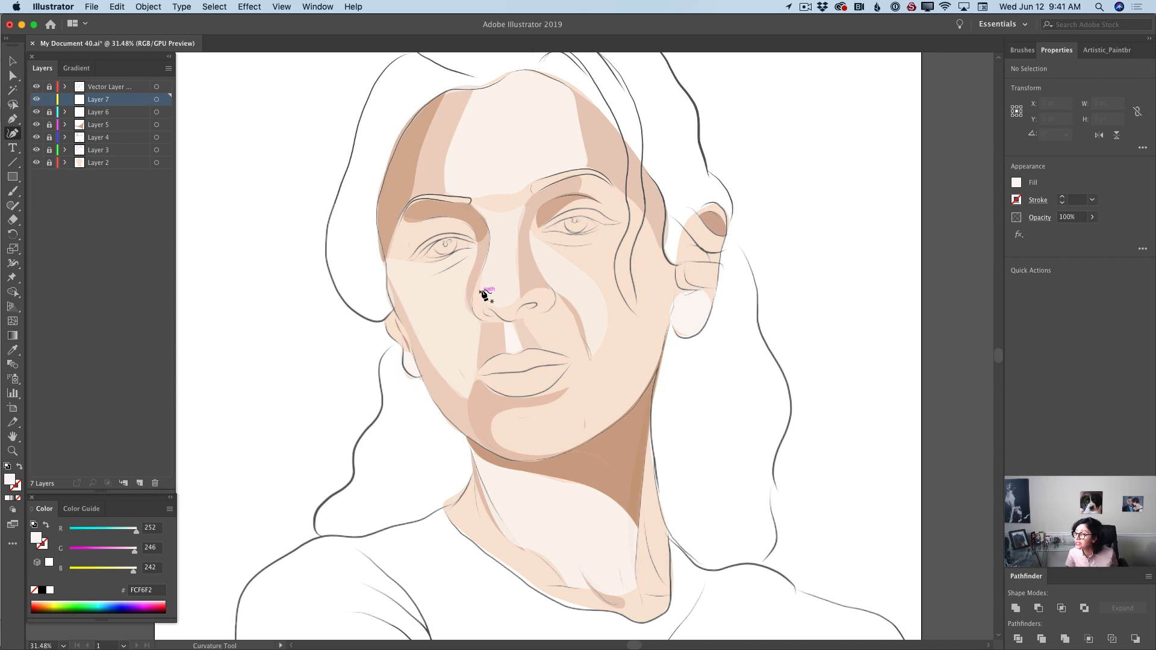
click(482, 306)
click(485, 313)
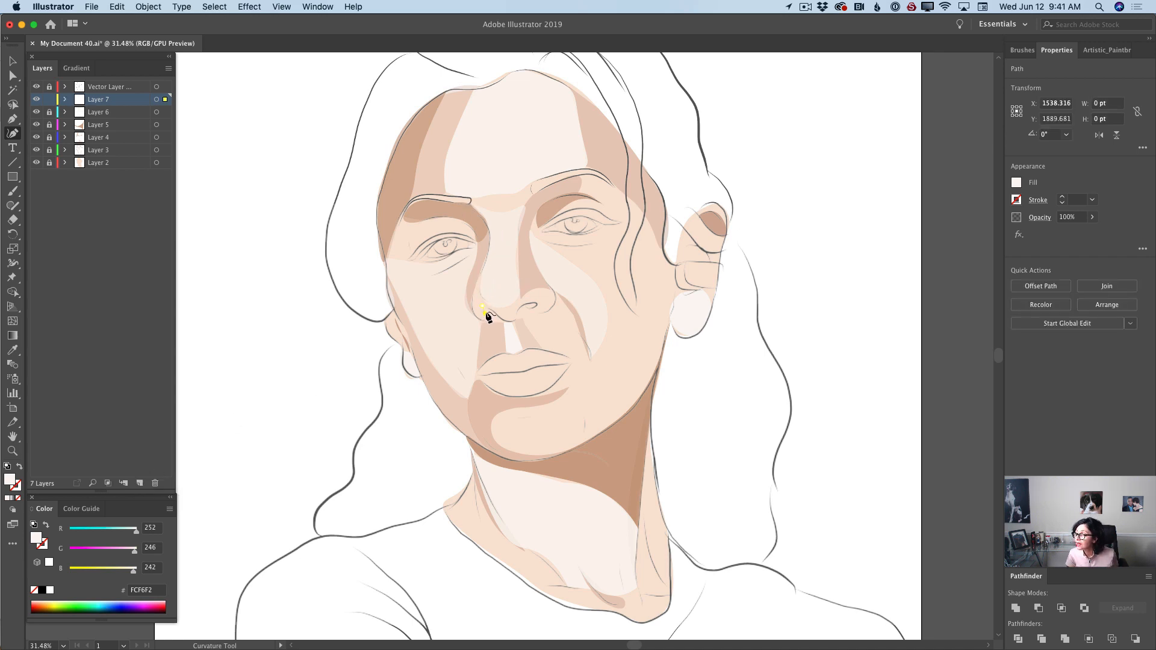
click(496, 317)
click(482, 320)
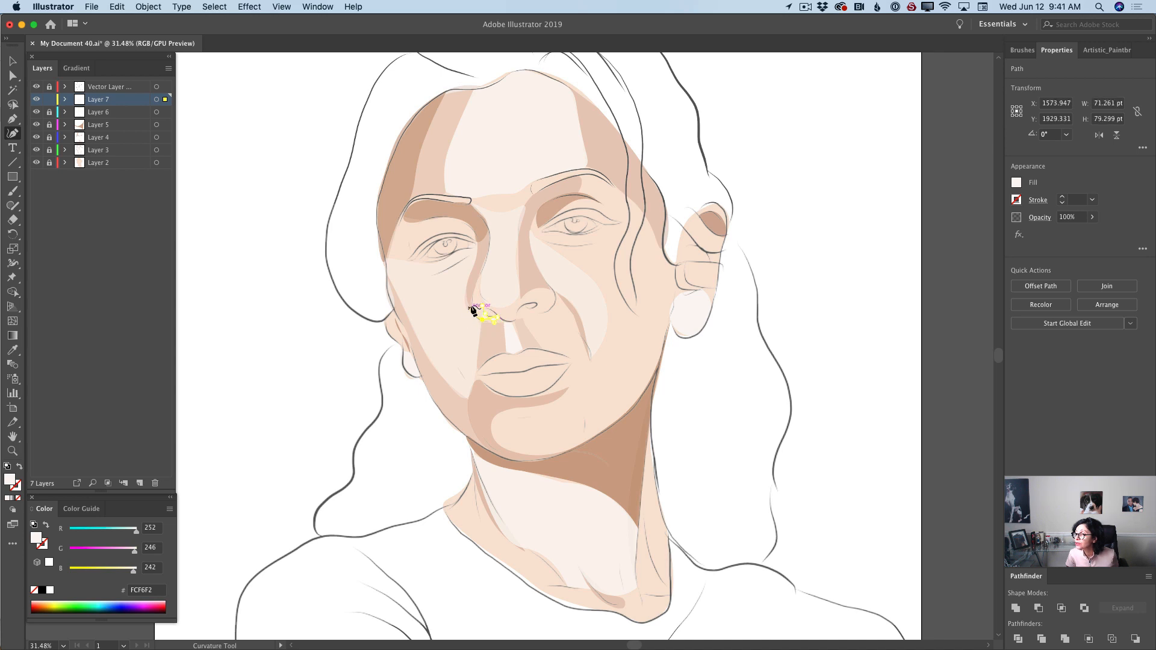
click(471, 306)
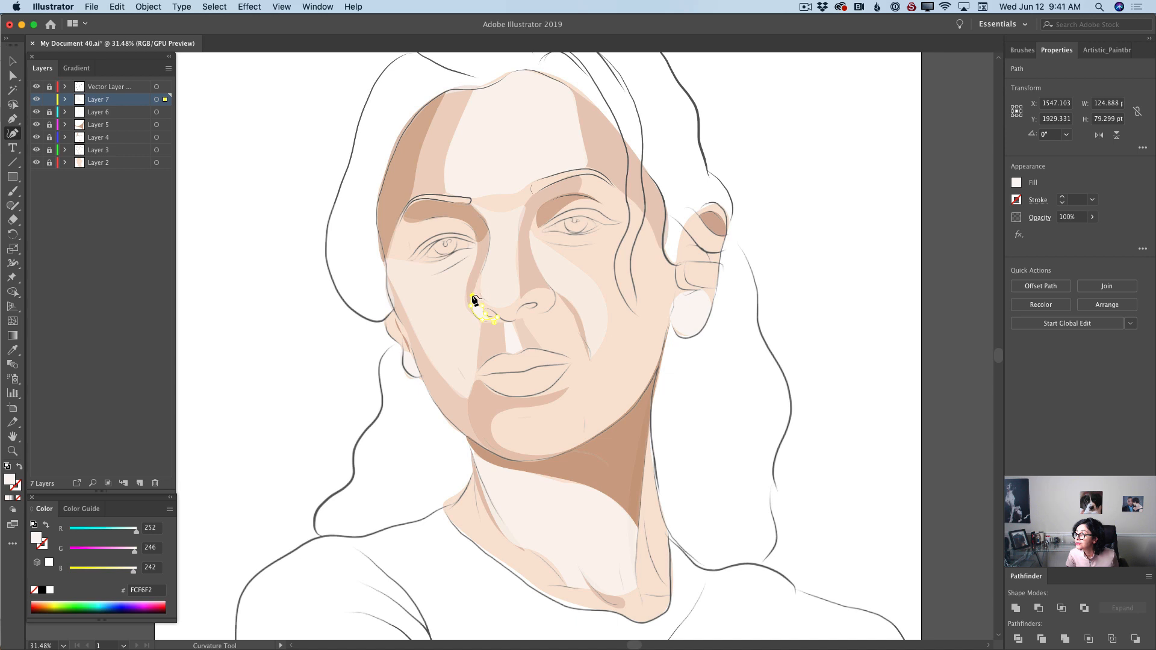
click(472, 296)
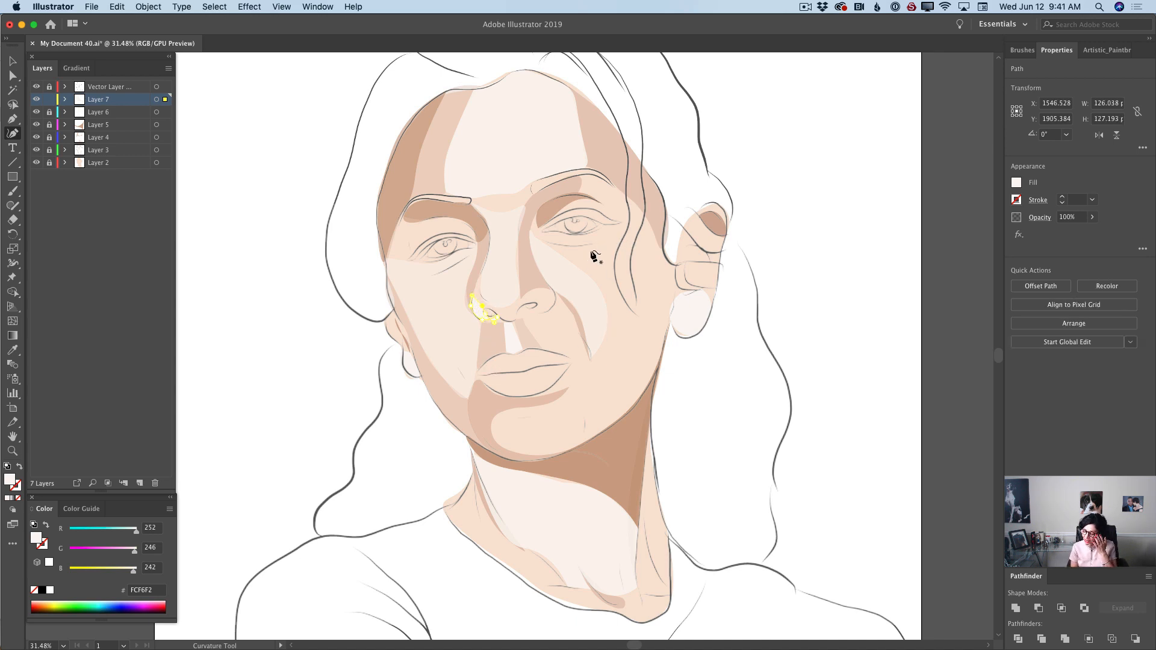
Draw a closed highlight on the right nostril wing, about 176 by 116 pt, and set its opacity to 59%.
click(522, 305)
click(518, 297)
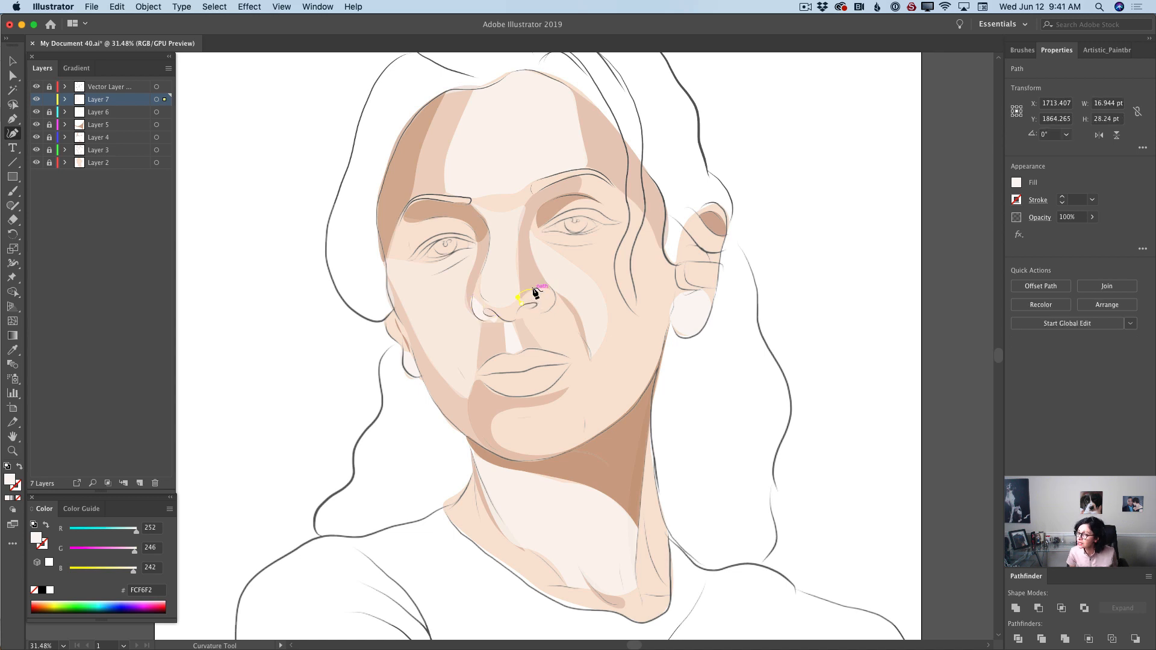
click(534, 289)
click(548, 289)
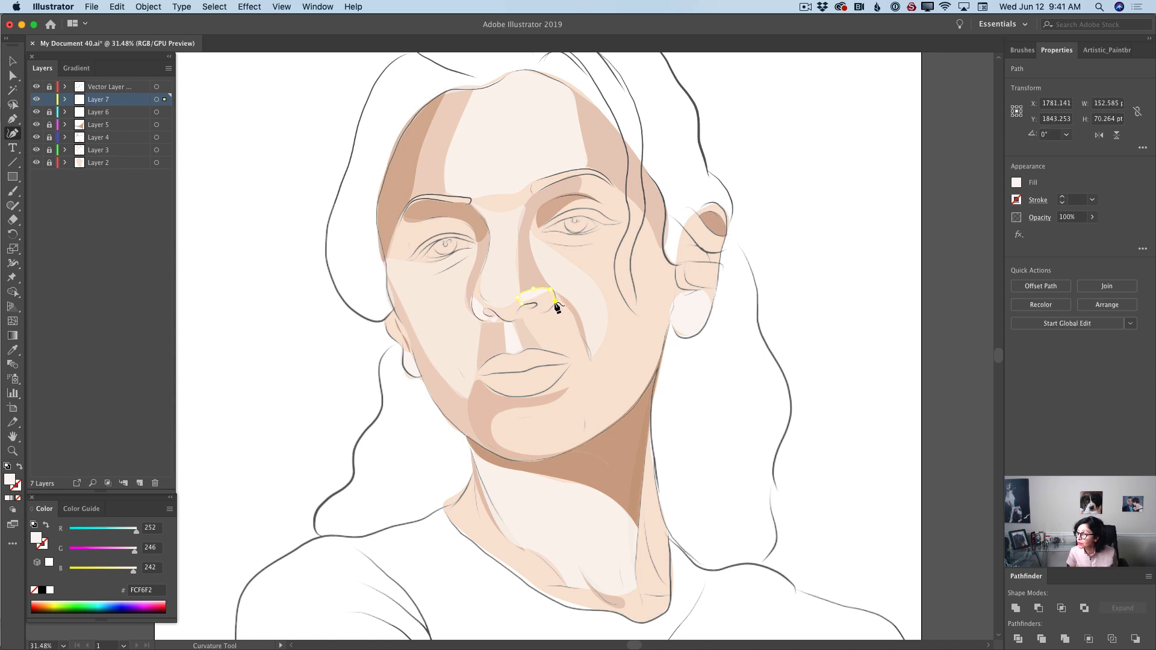
click(556, 302)
click(546, 312)
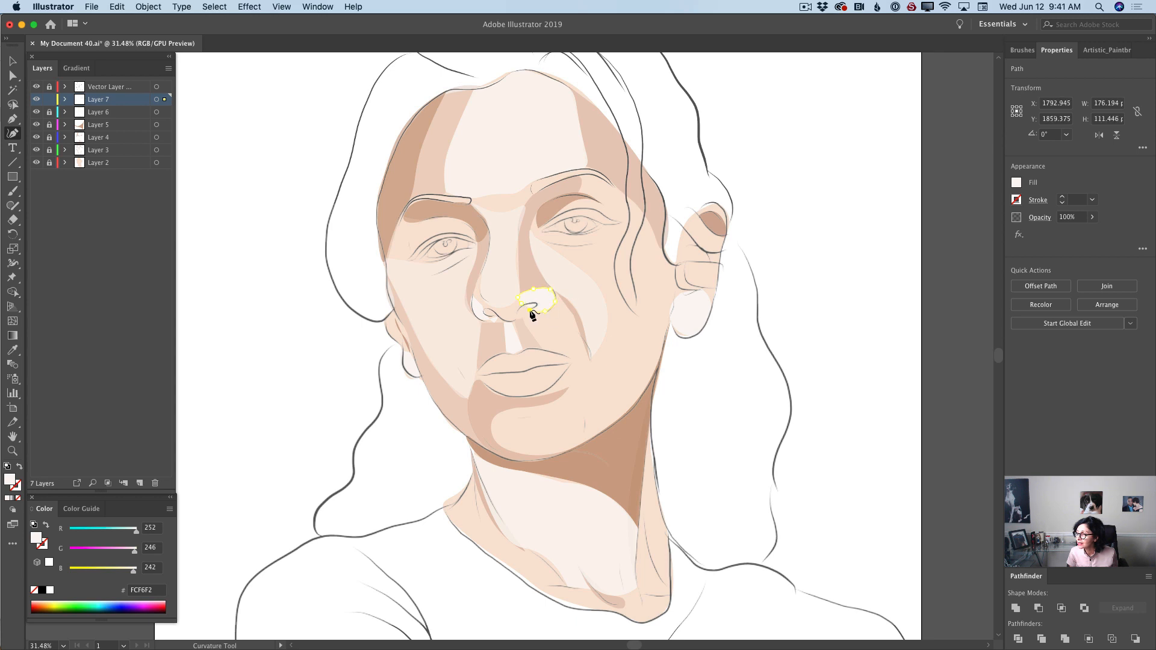
click(533, 314)
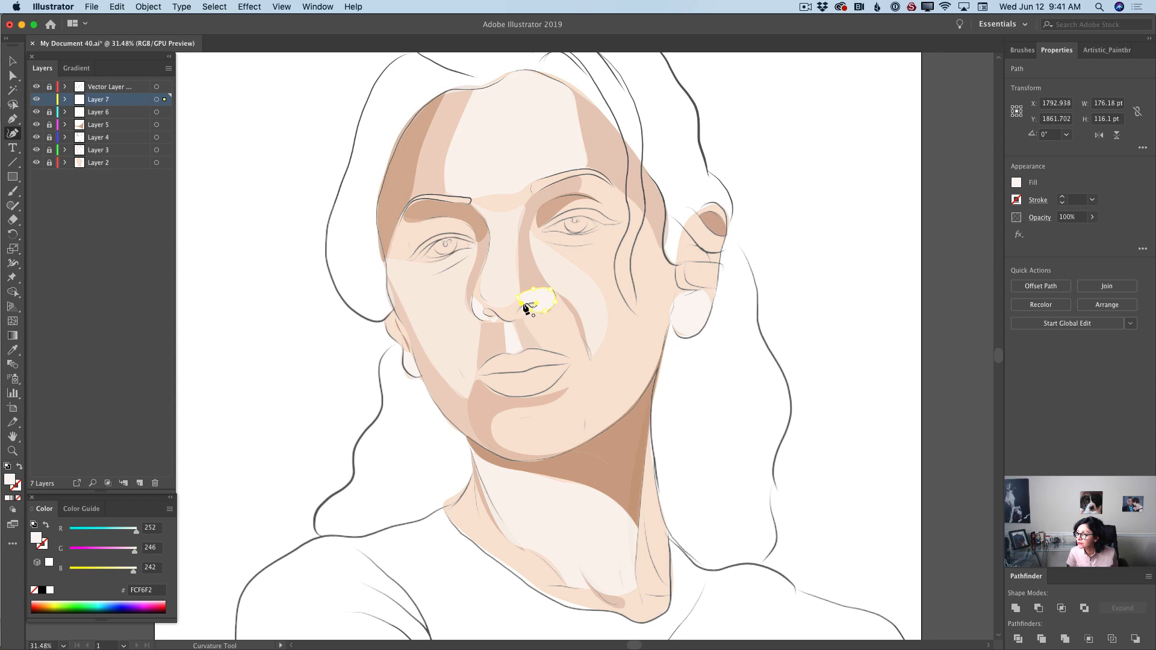
click(524, 305)
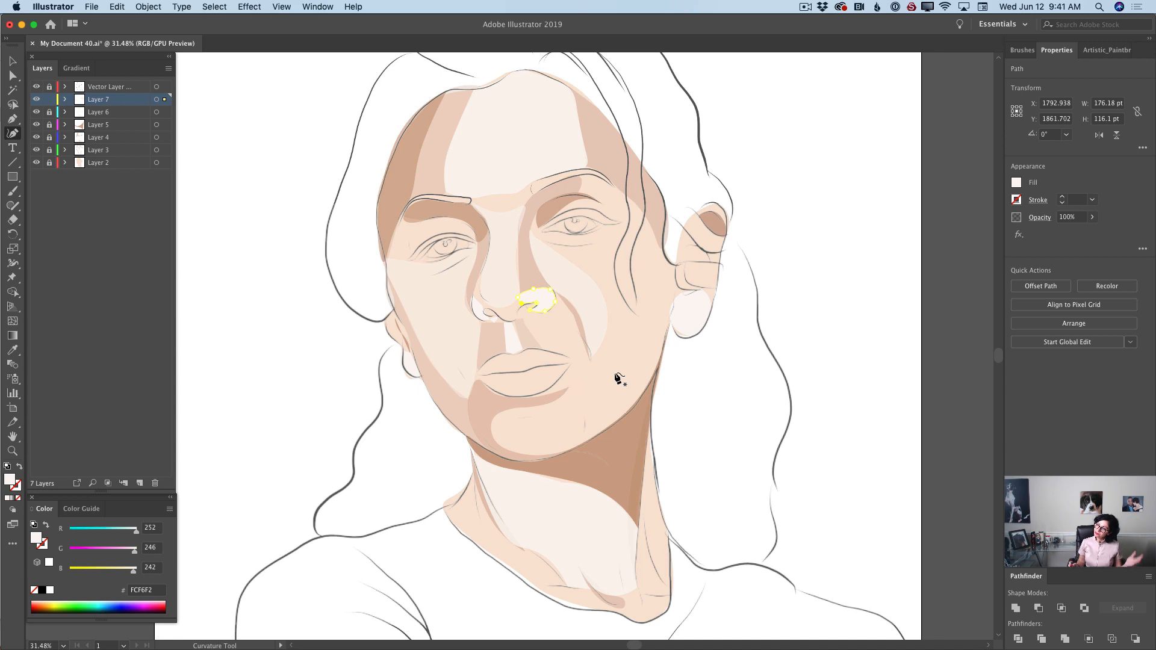
click(1093, 217)
drag(1092, 235, 1076, 240)
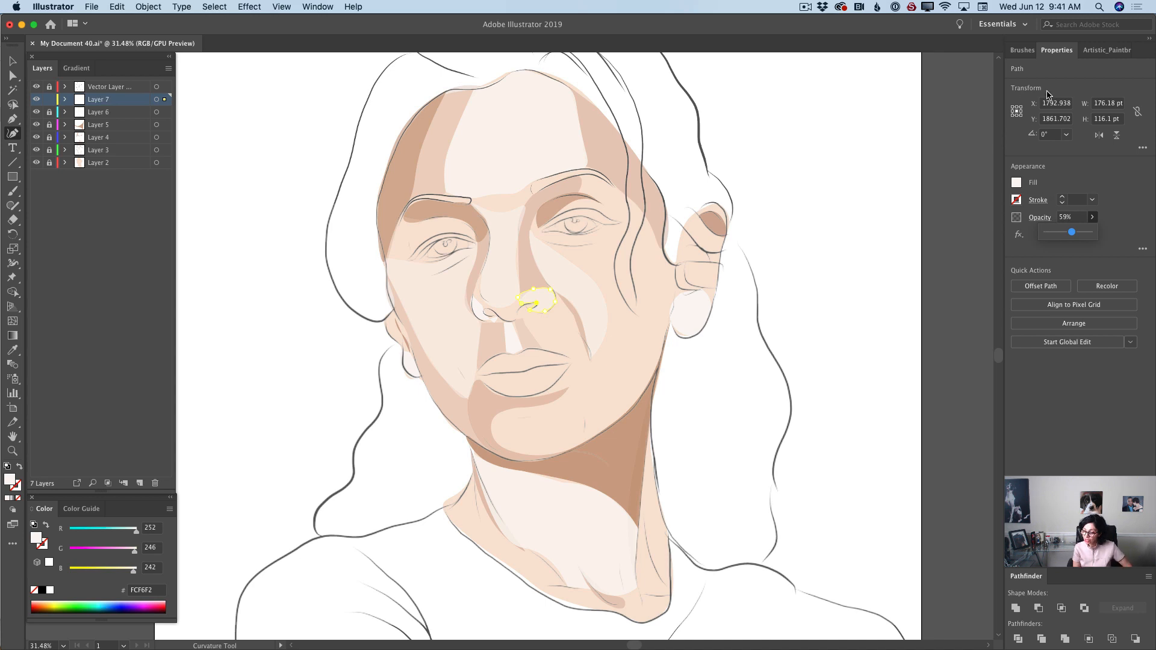
Draw a closed, arched highlight on the left upper eyelid below the brow shadow, about 315 by 173 pt.
click(411, 253)
click(424, 222)
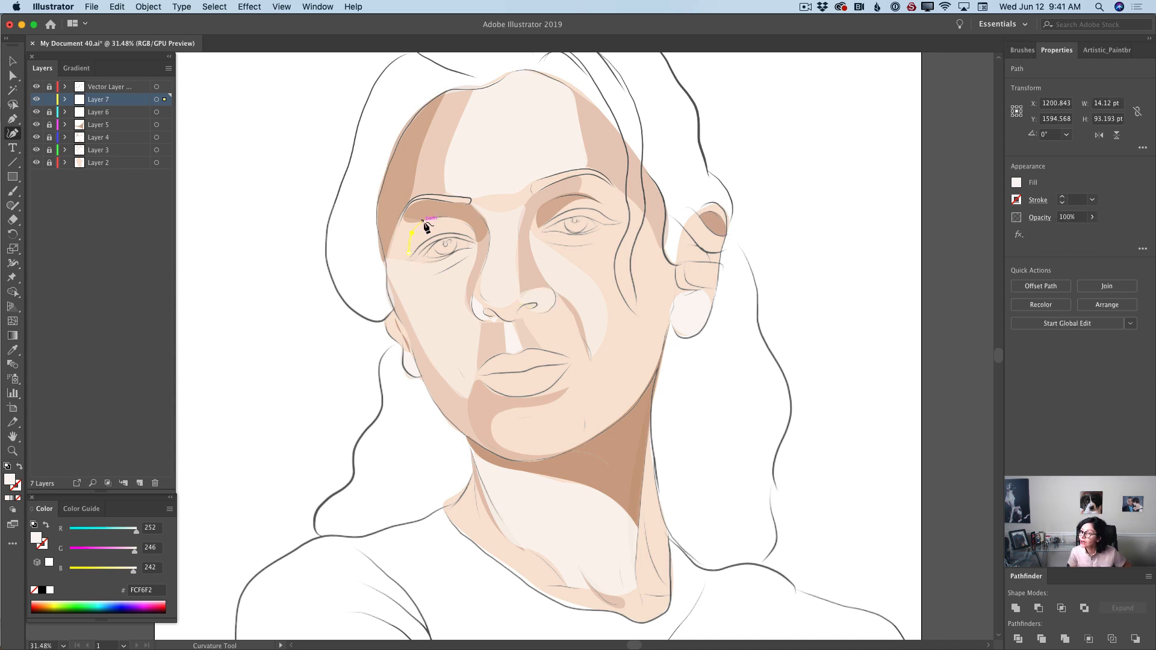
click(454, 217)
click(475, 237)
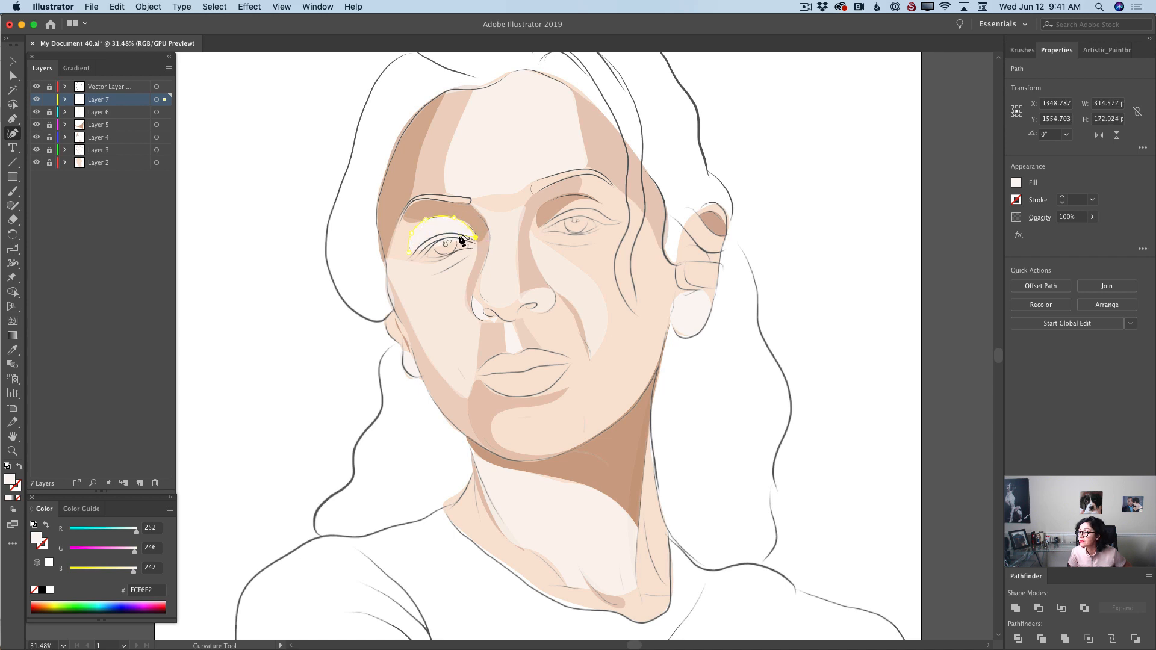
click(435, 239)
click(410, 253)
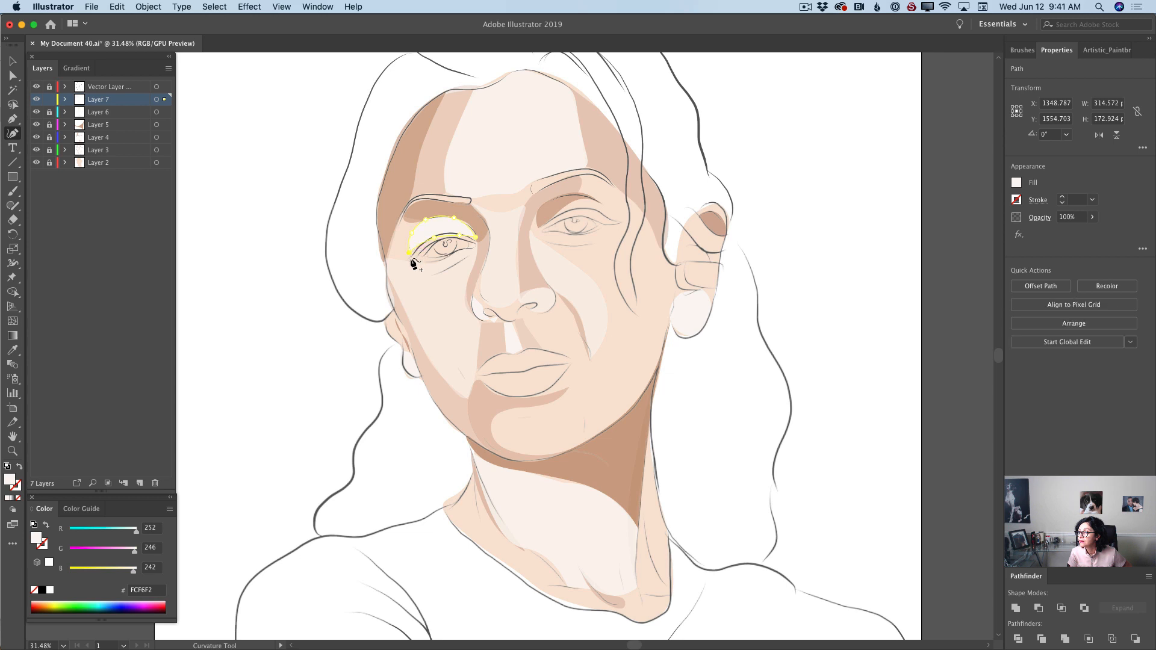
Draw a closed highlight over the right upper eyelid and up to the outer eyebrow, about 364 by 227 pt.
click(553, 217)
click(572, 202)
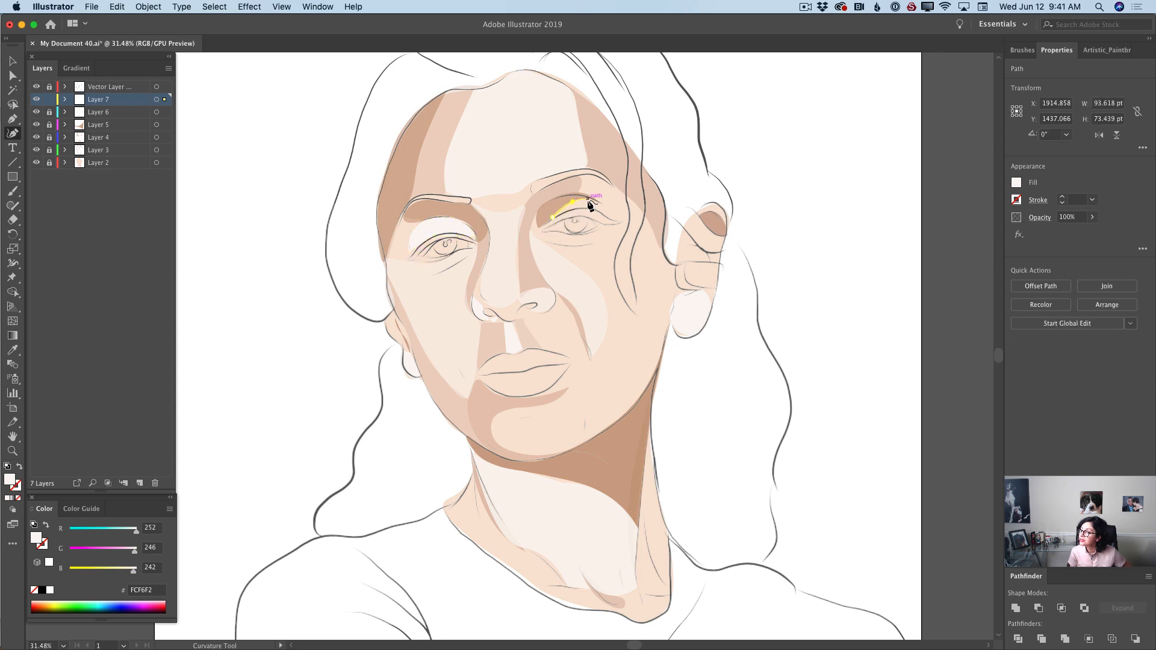
click(591, 199)
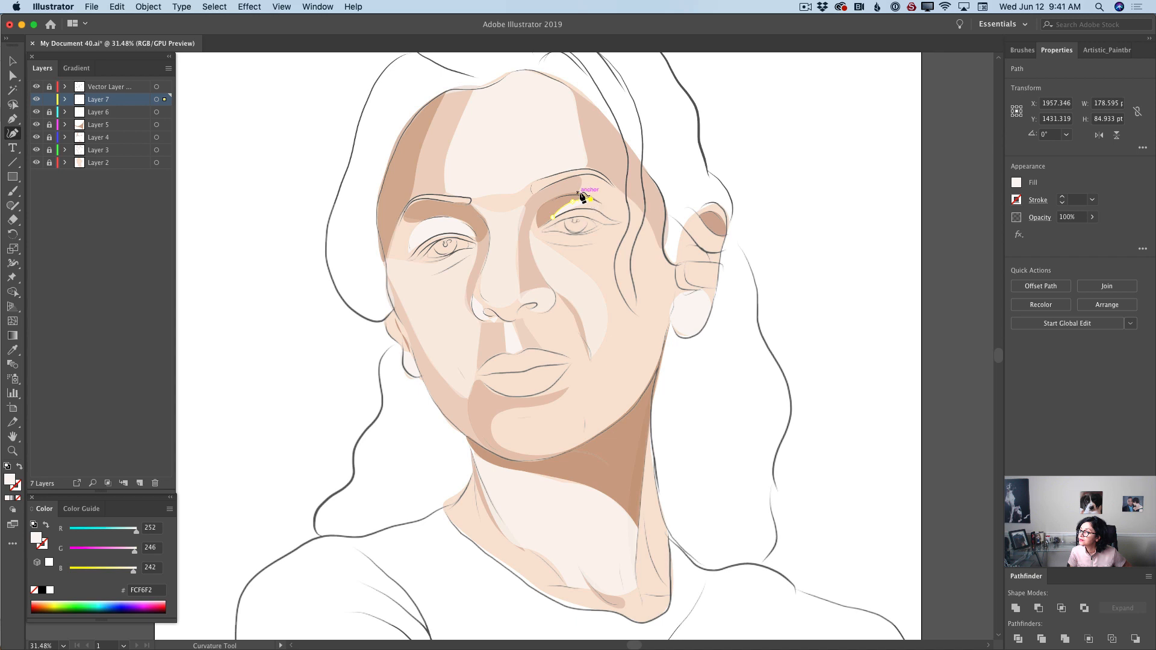
click(580, 193)
click(579, 177)
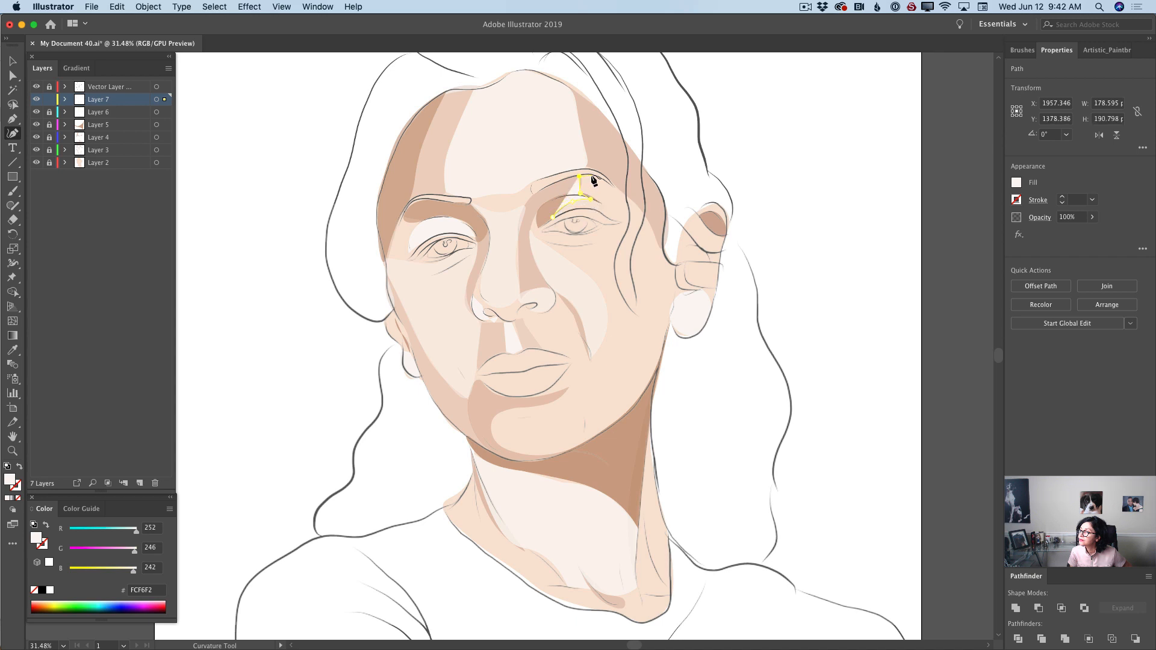
click(593, 174)
click(612, 186)
click(627, 197)
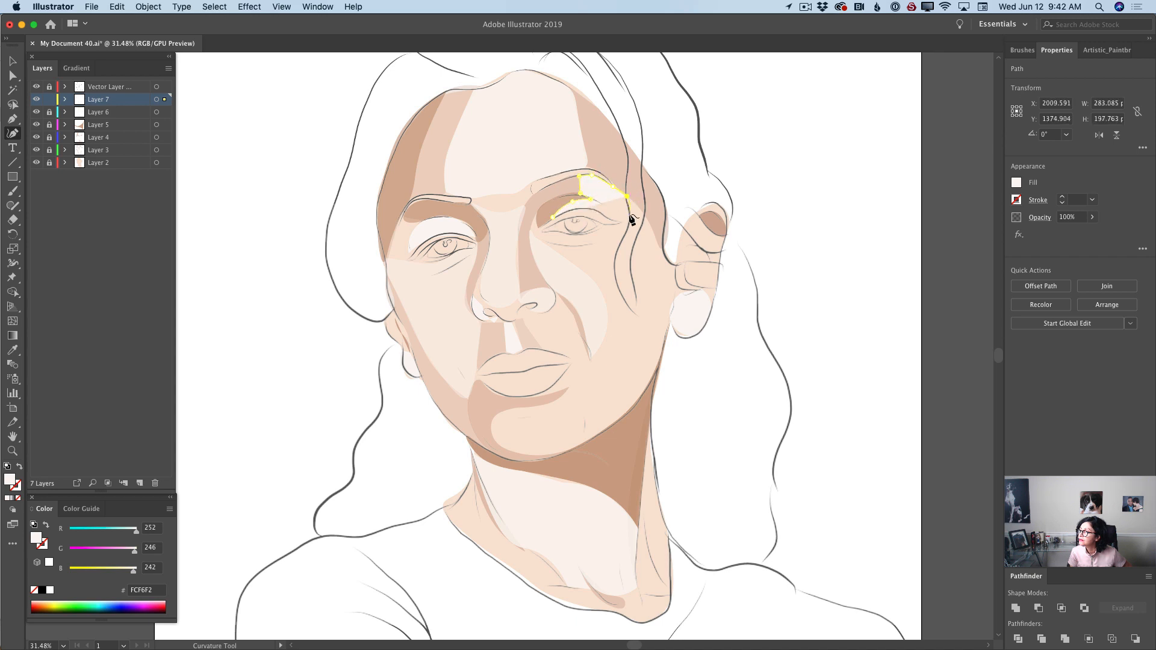
click(627, 217)
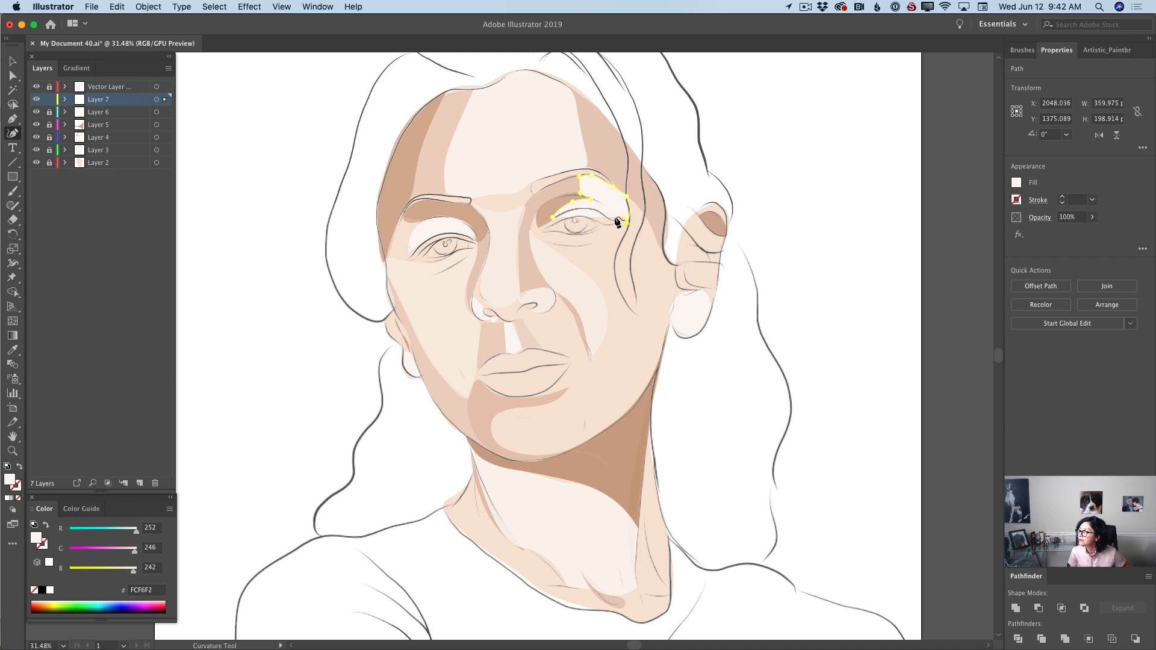
click(615, 218)
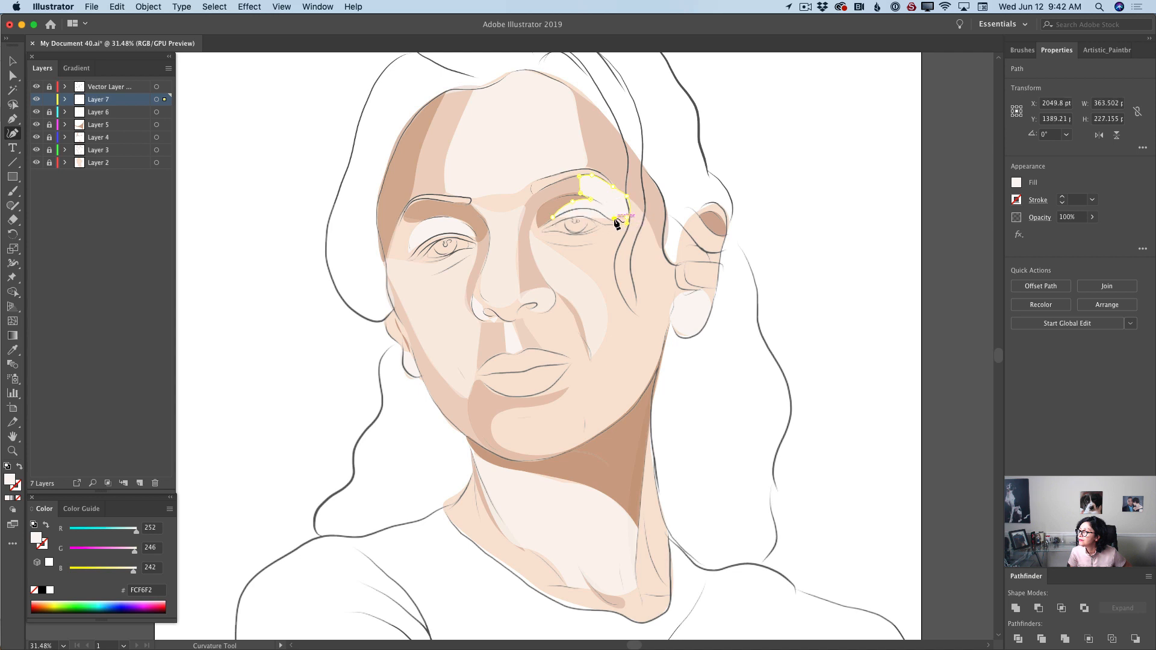
click(553, 216)
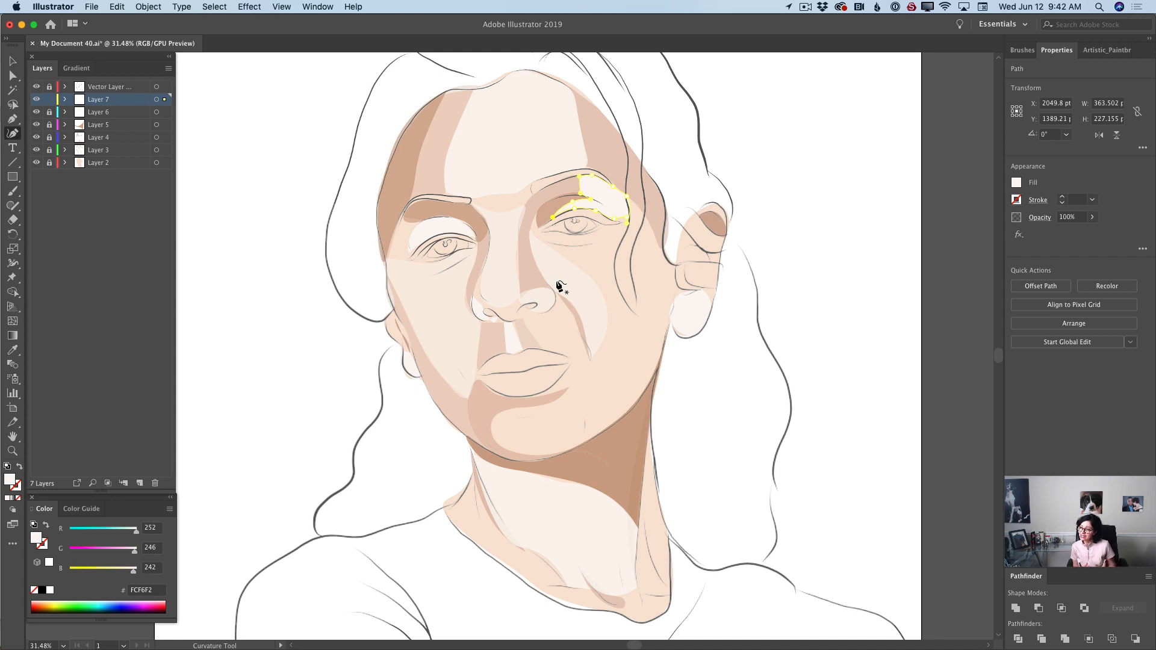
Draw a closed, crescent-shaped highlight on the chin, reaching up below the right corner of the mouth, about 419 by 303 pt.
click(530, 408)
click(509, 411)
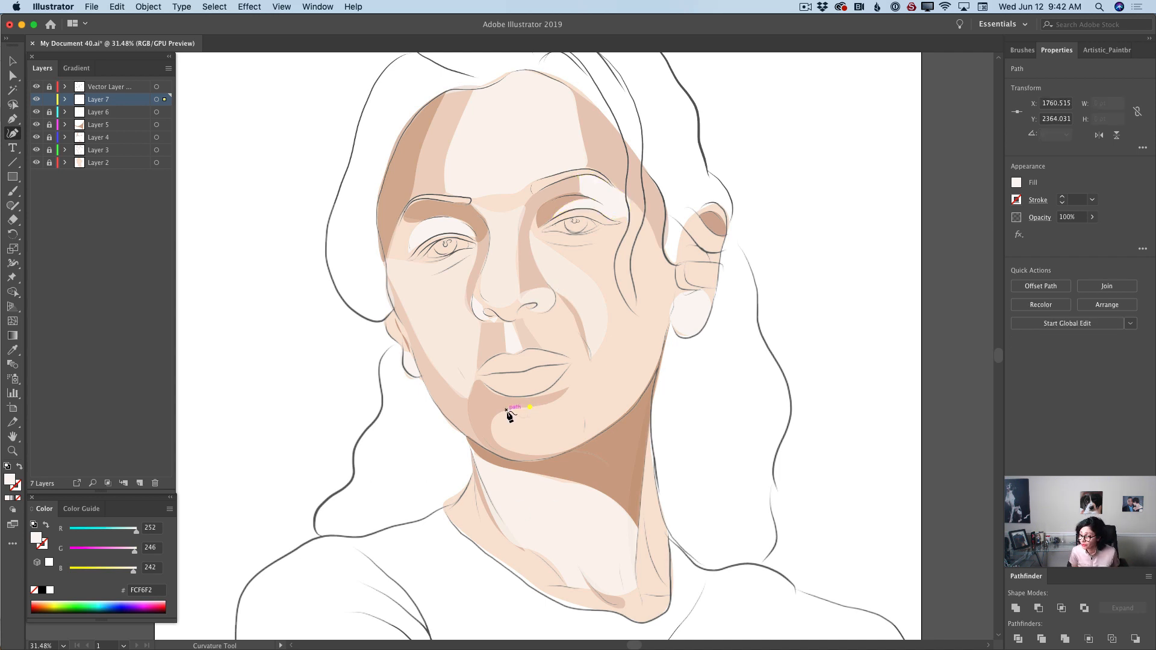
click(493, 419)
click(494, 437)
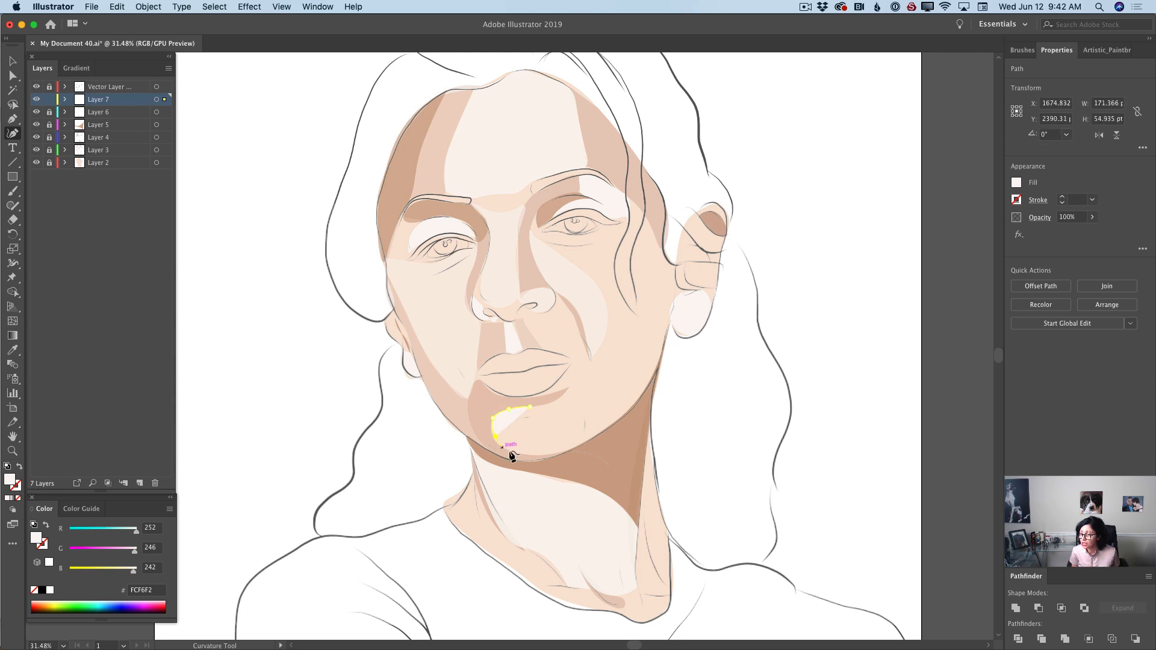
click(512, 453)
click(547, 452)
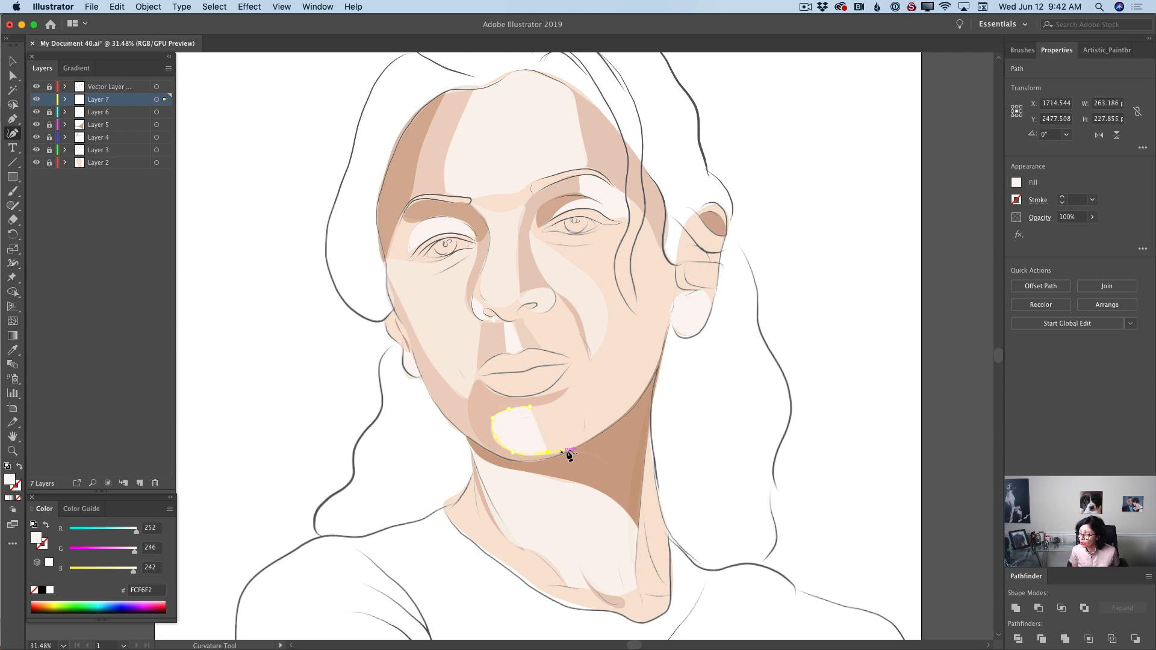
click(567, 449)
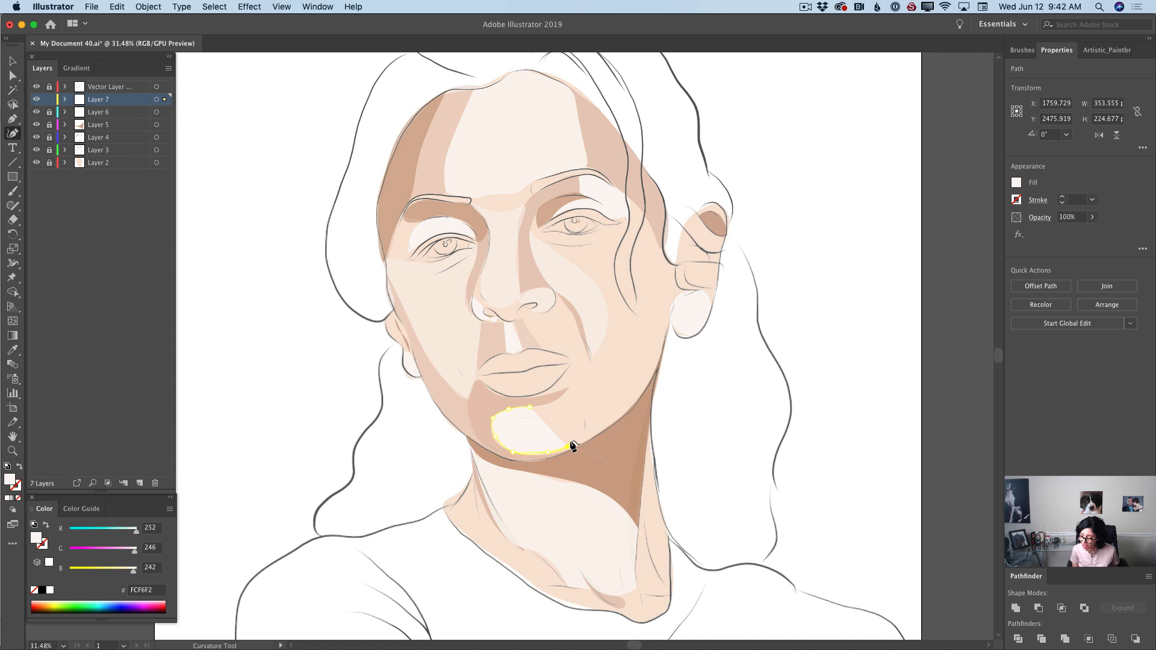
click(582, 424)
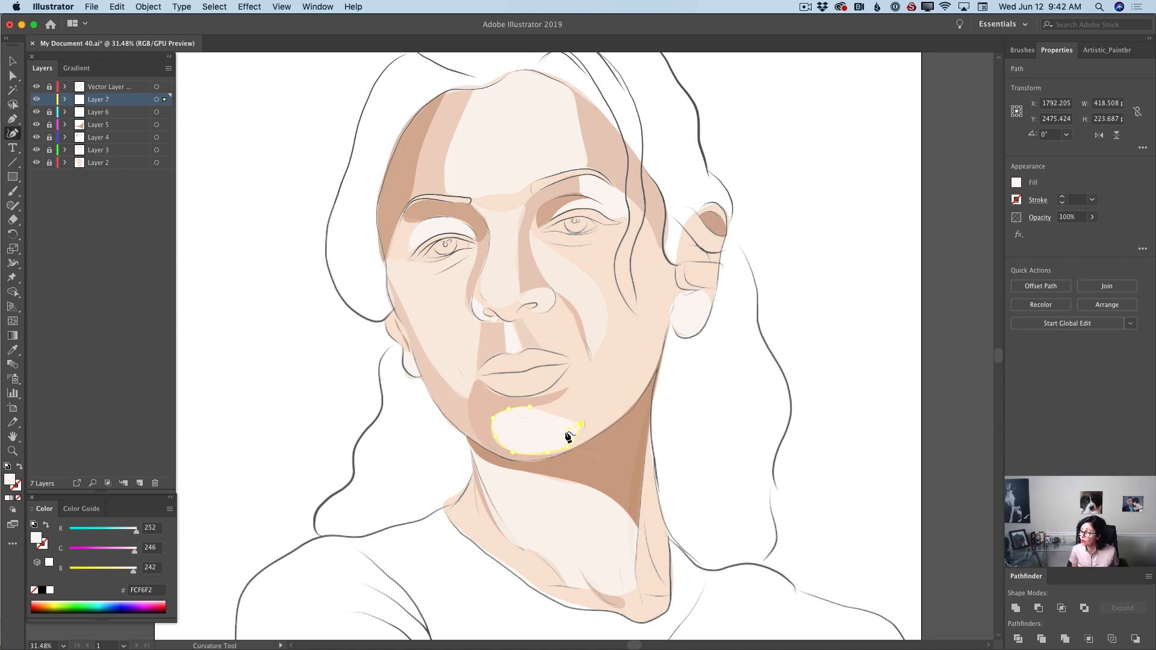
click(533, 442)
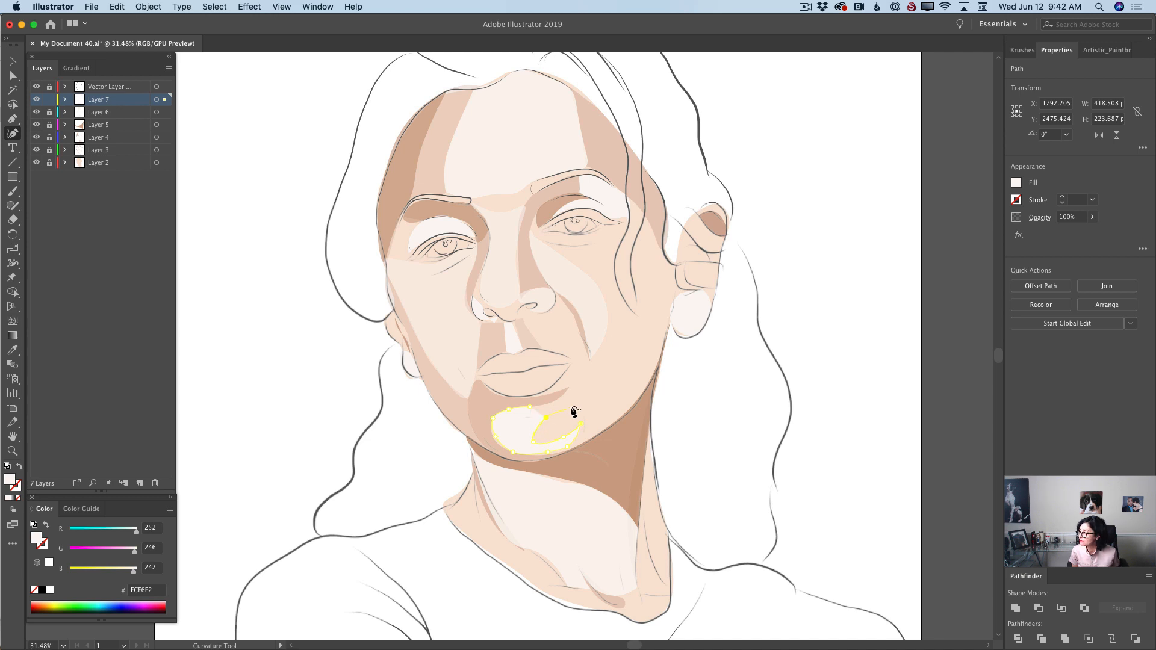
click(567, 392)
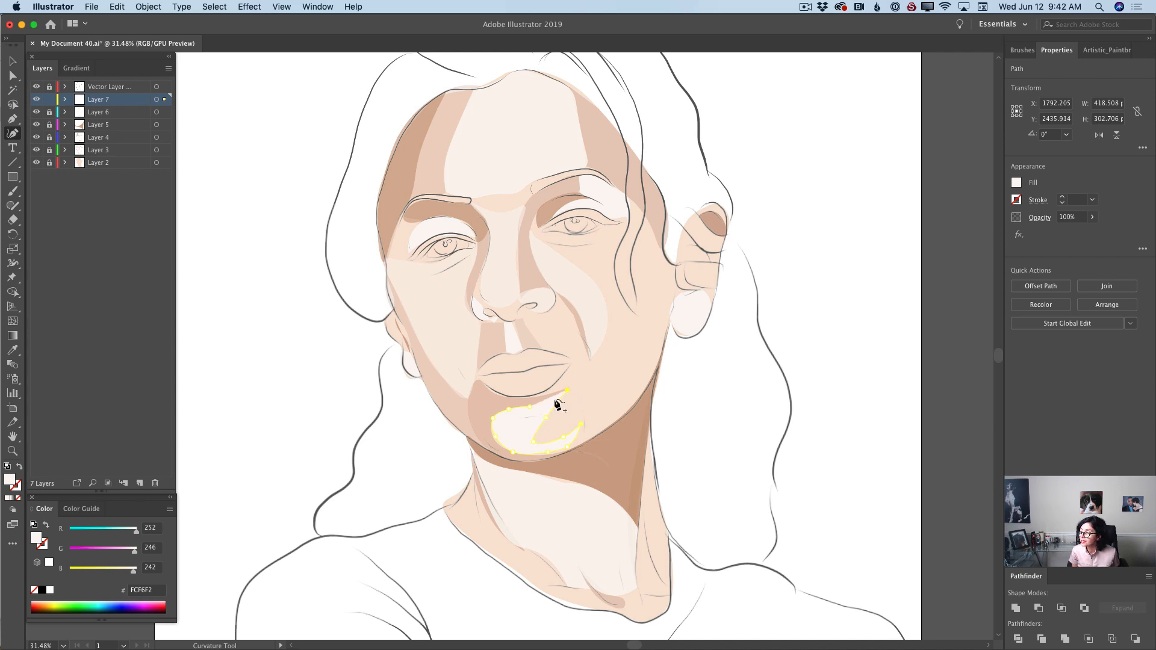
click(533, 411)
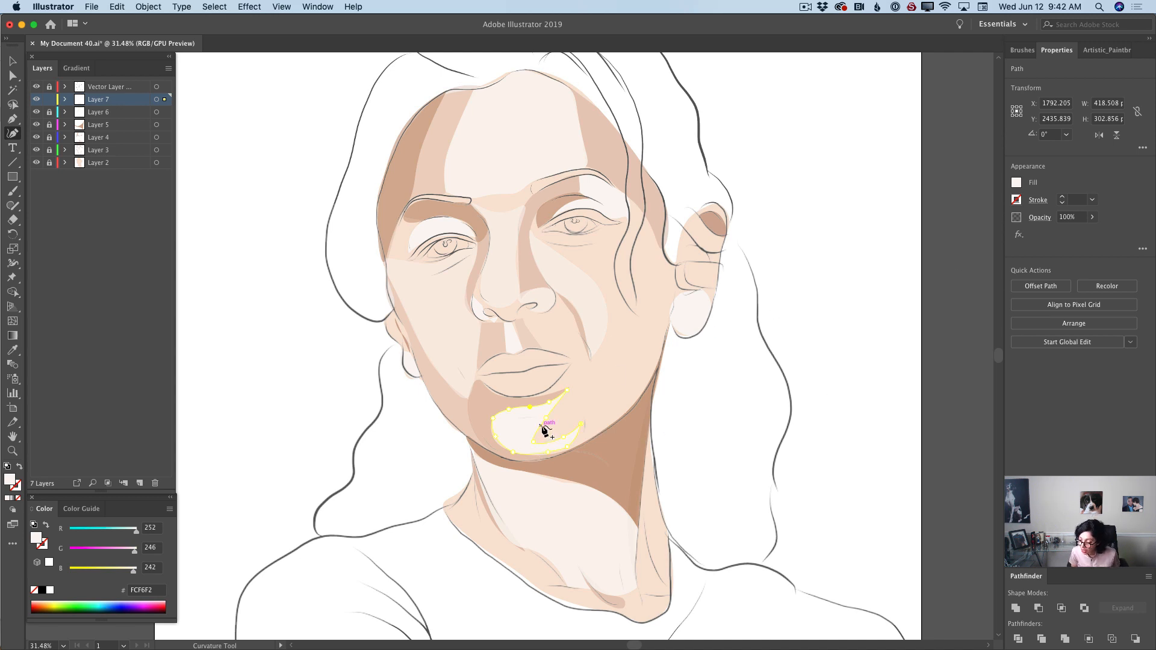
Set the chin highlight's opacity to 60% and adjust the anchor points on its inner curve and left edge.
click(1091, 217)
drag(1091, 231, 1072, 232)
click(544, 417)
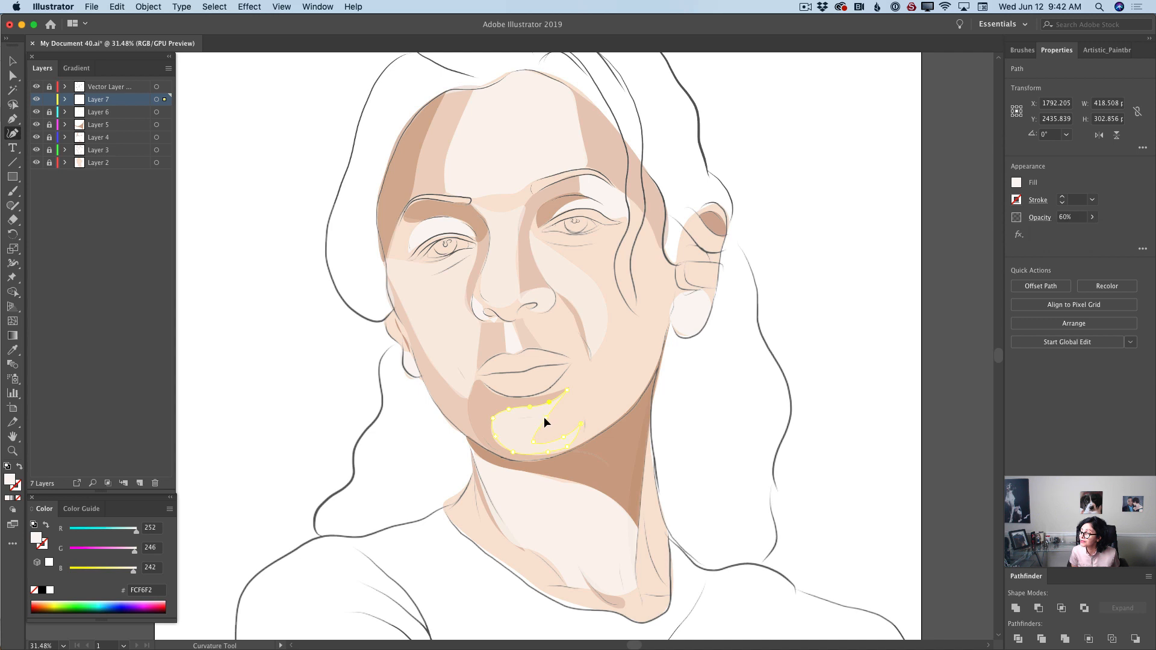
click(543, 423)
mouse_move(539, 417)
mouse_down()
mouse_move(564, 404)
mouse_move(530, 417)
mouse_up()
click(561, 400)
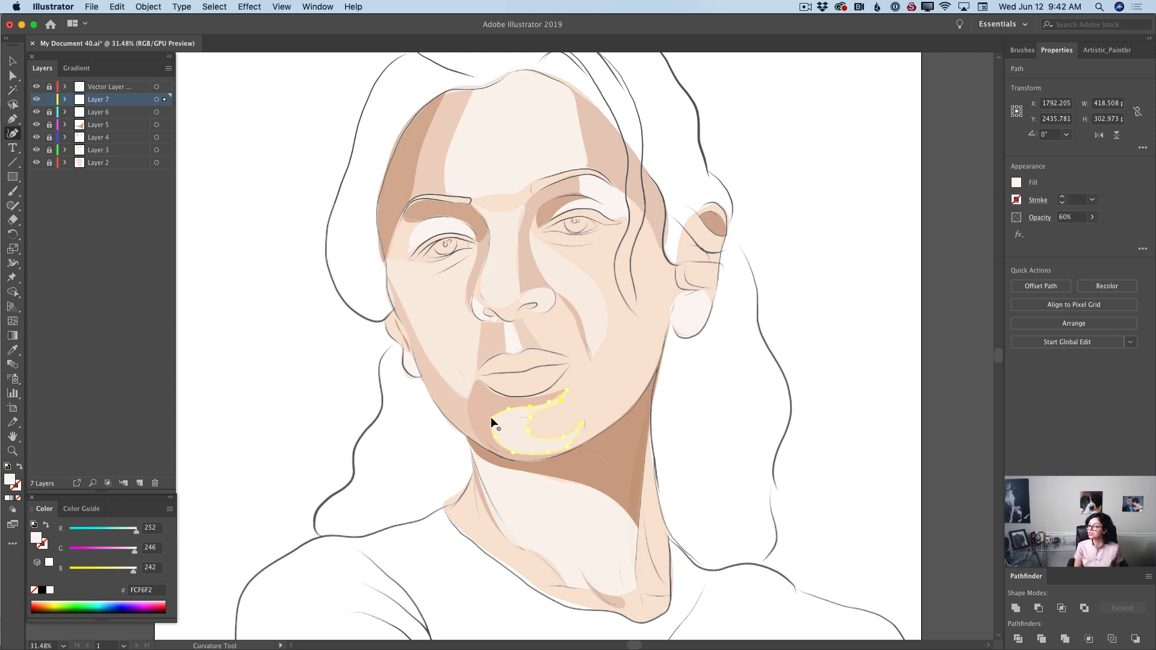
drag(493, 421, 494, 422)
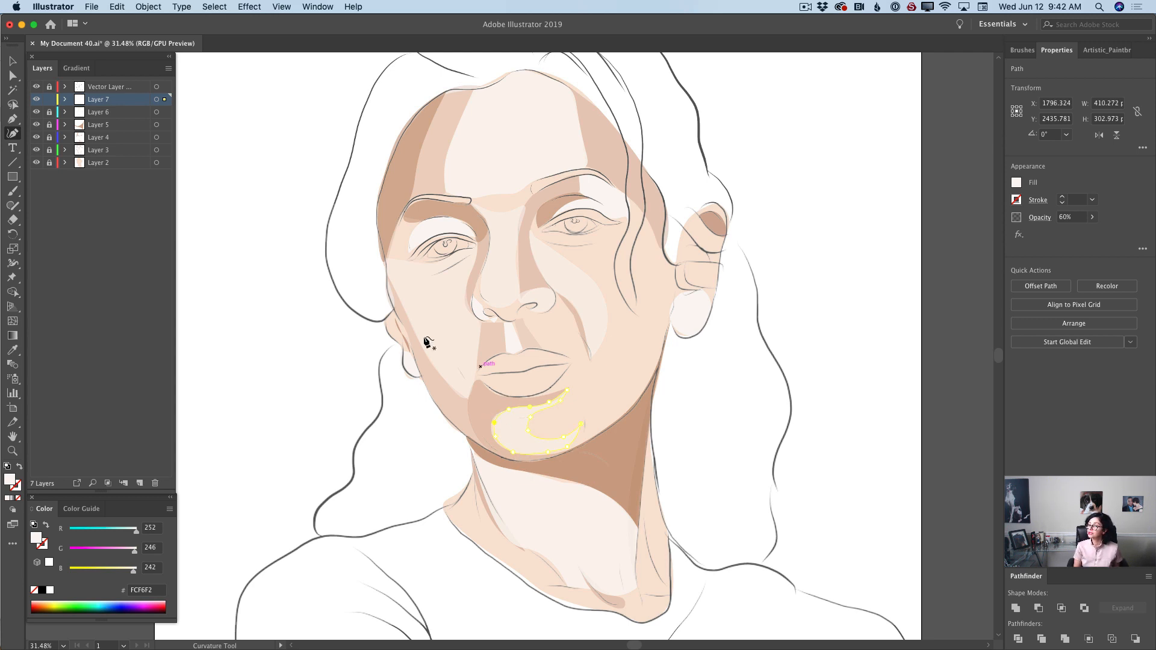
Lock the highlight layer, add a new layer above it, and set the fill colour to pink F7C0BC.
click(49, 99)
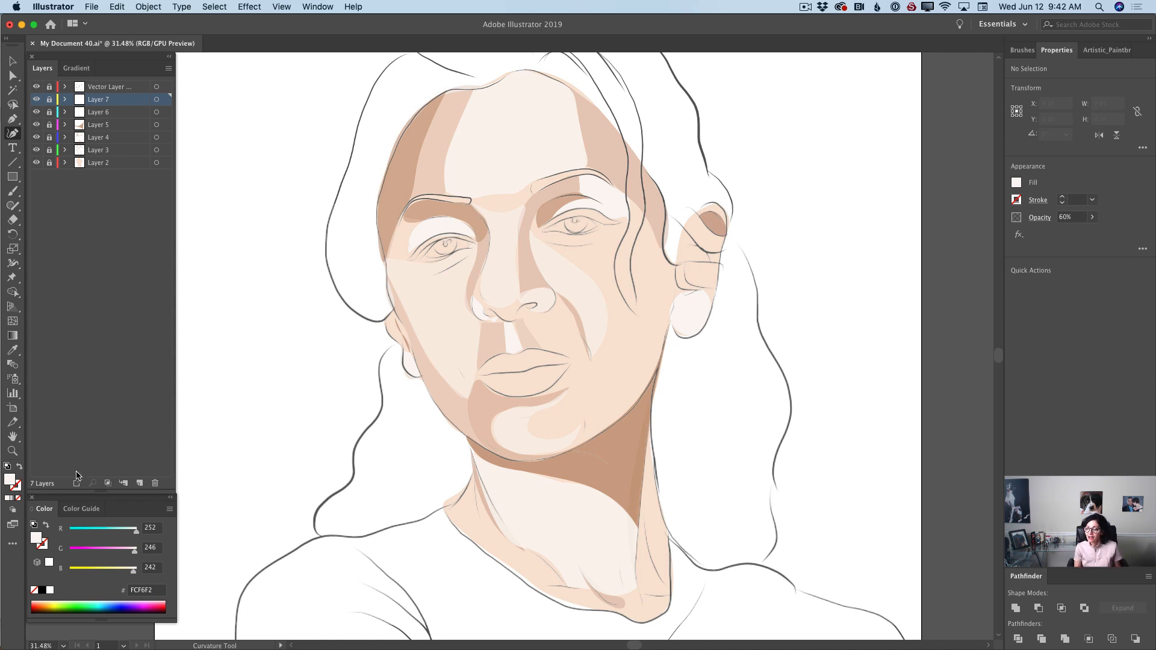
click(140, 483)
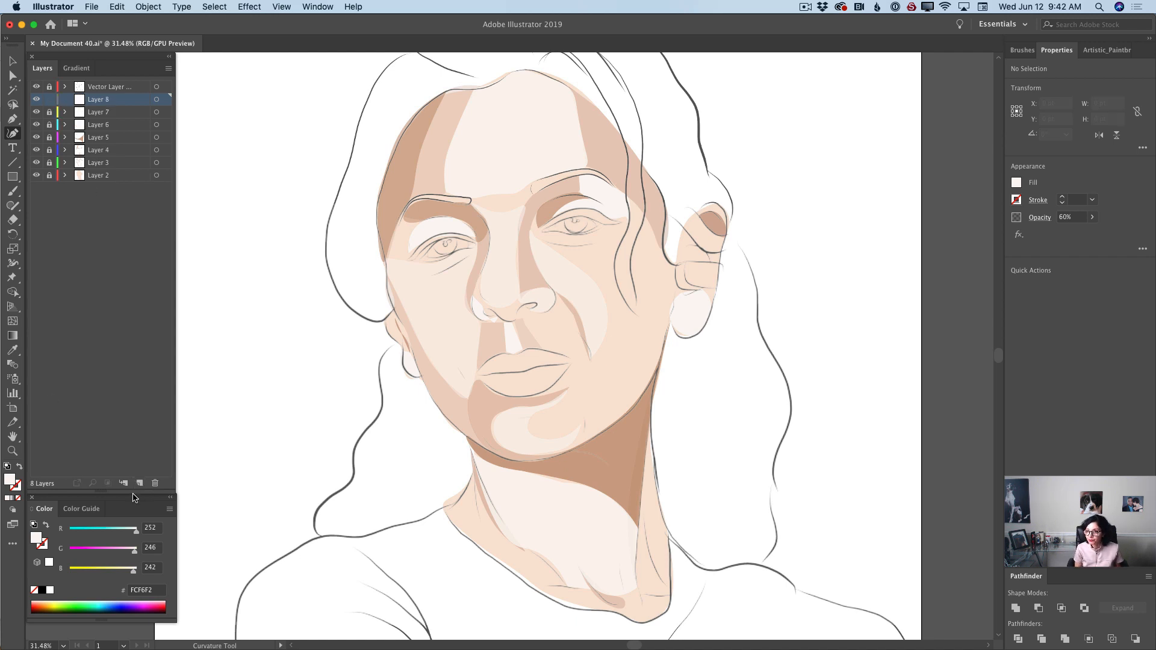
double_click(8, 481)
drag(444, 418, 439, 430)
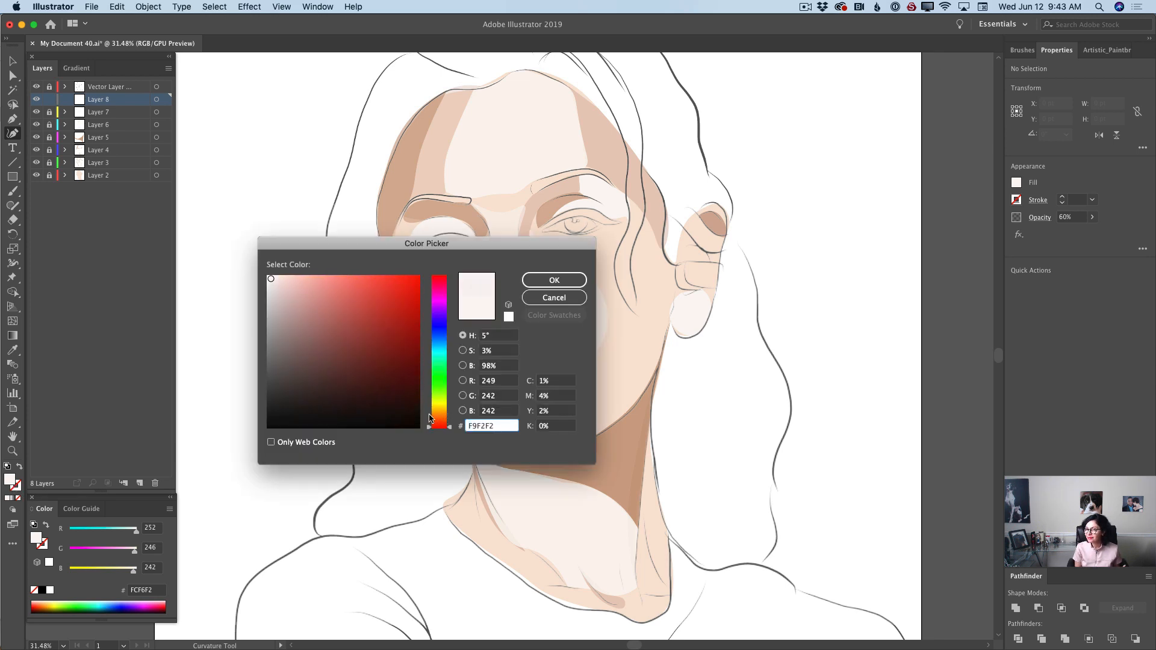
drag(316, 290, 303, 281)
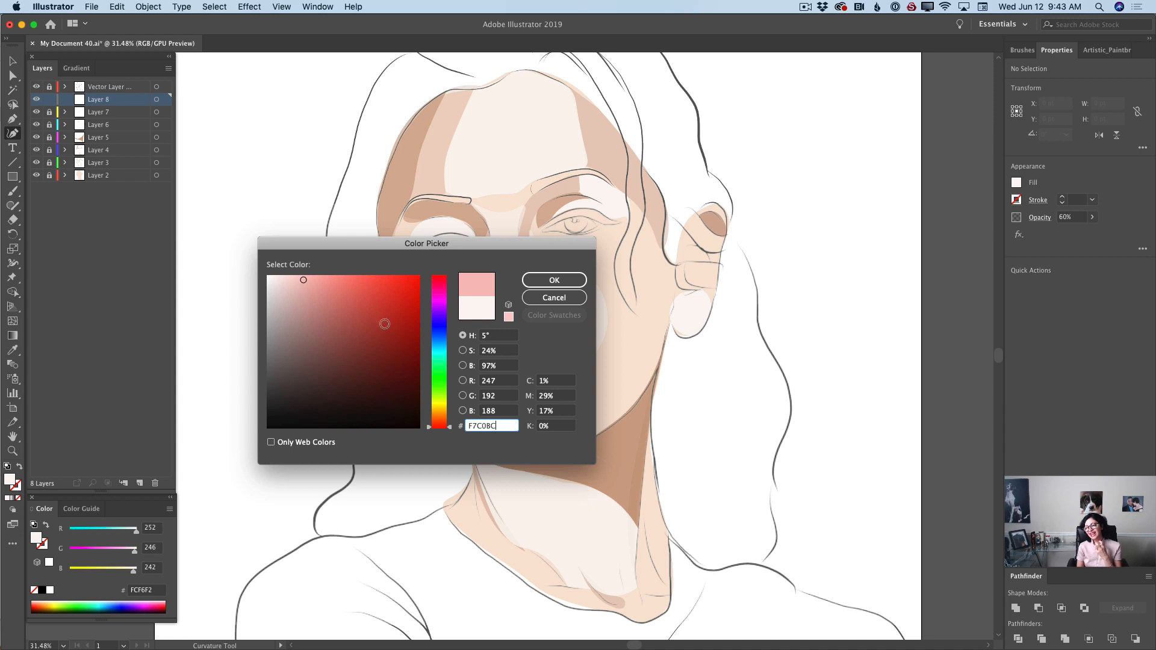
click(563, 281)
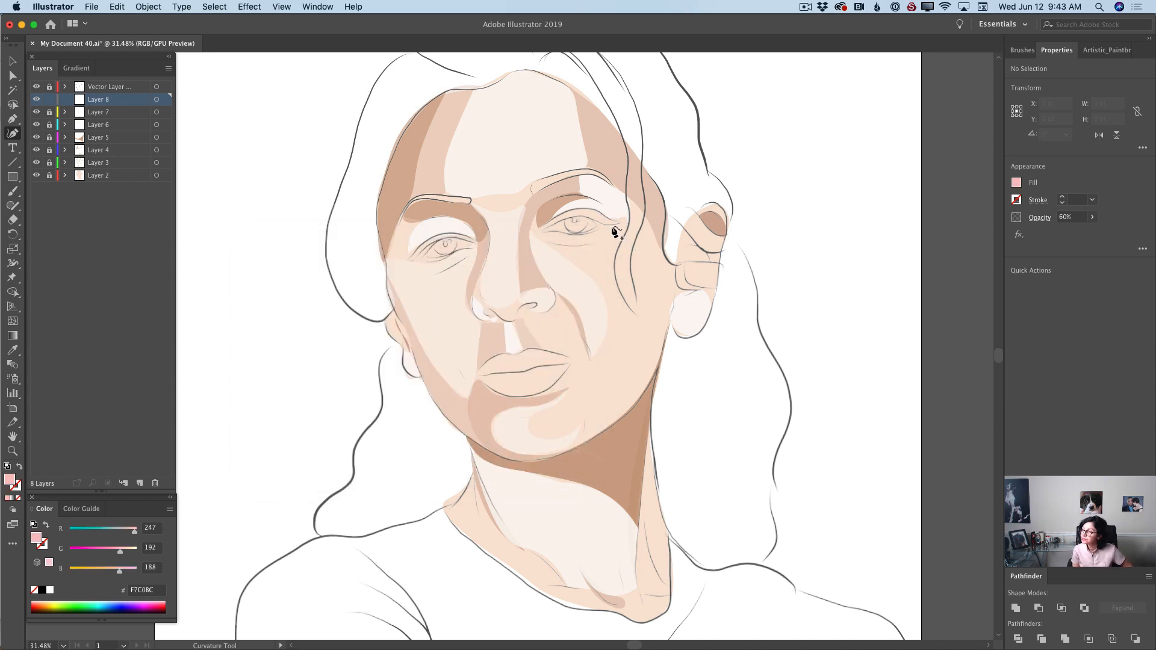
Draw a closed blush shape on the right cheek from temple to mid-cheek, about 392 by 698 pt, and set its opacity to 38%.
click(638, 207)
click(628, 230)
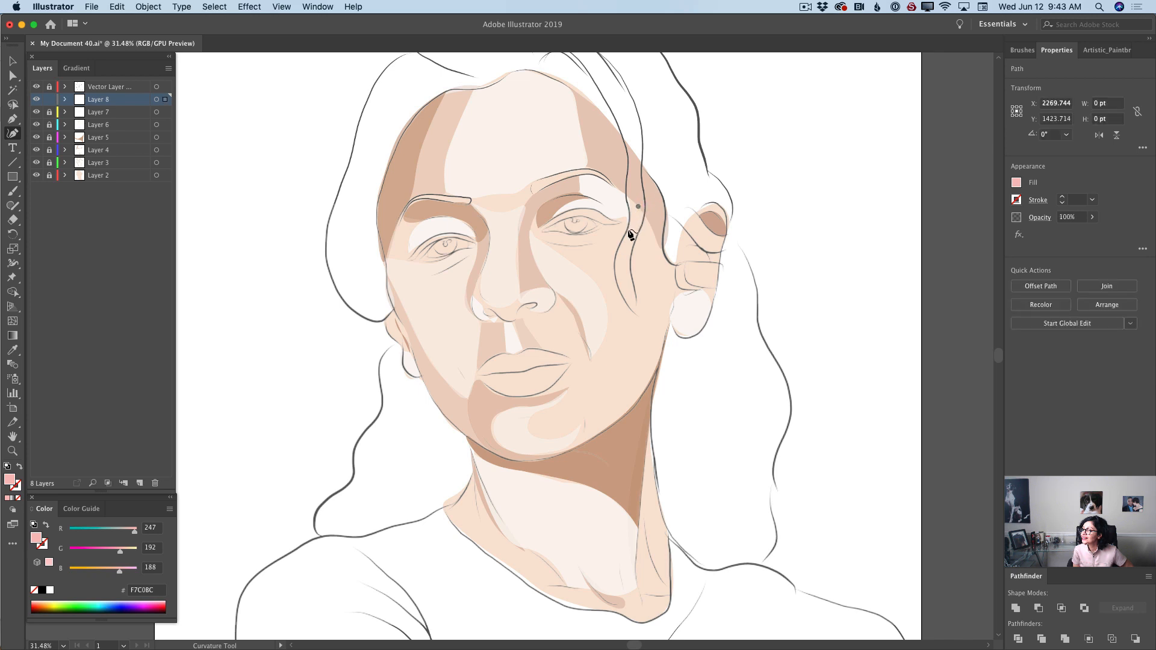
click(602, 261)
click(591, 275)
click(602, 295)
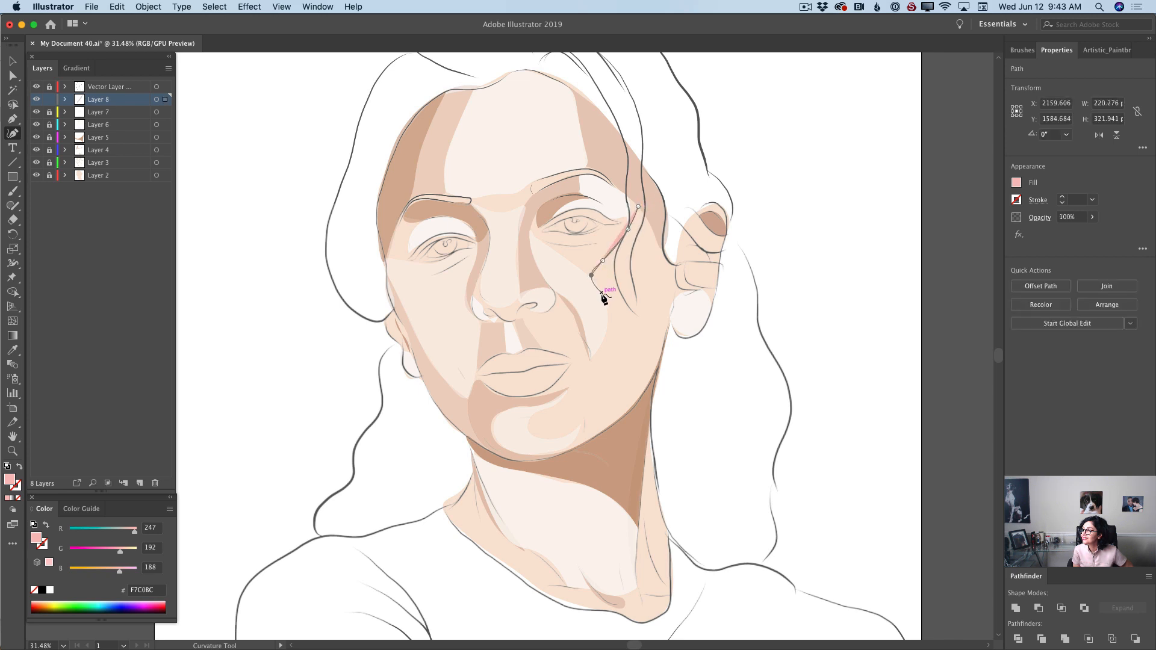
click(607, 323)
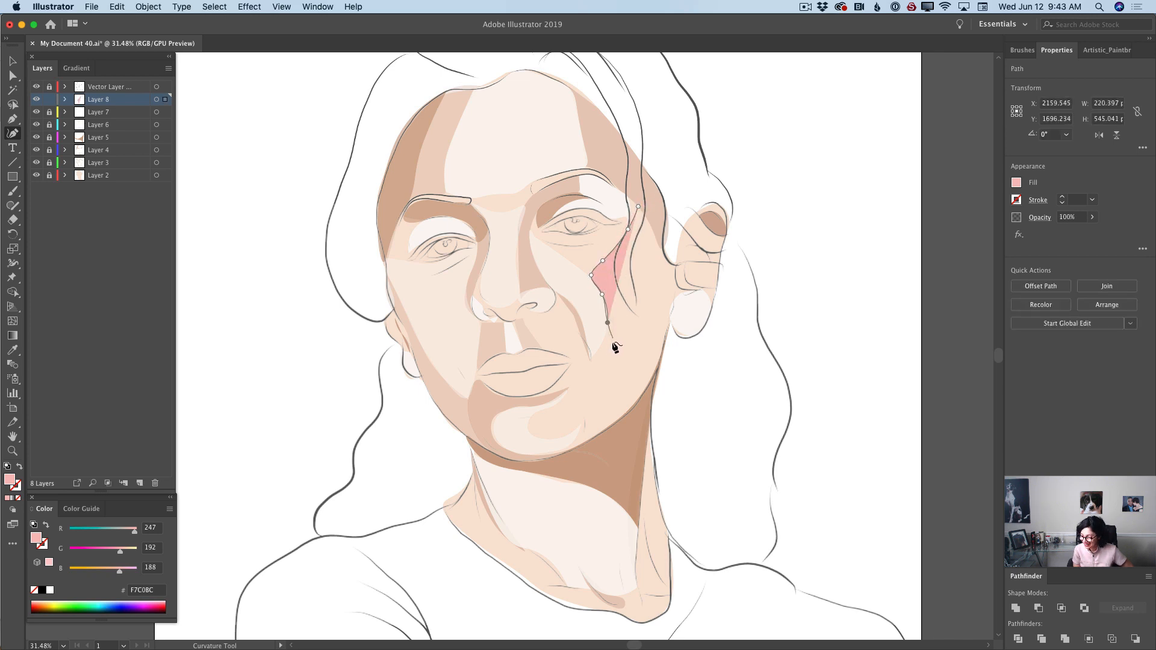
click(593, 354)
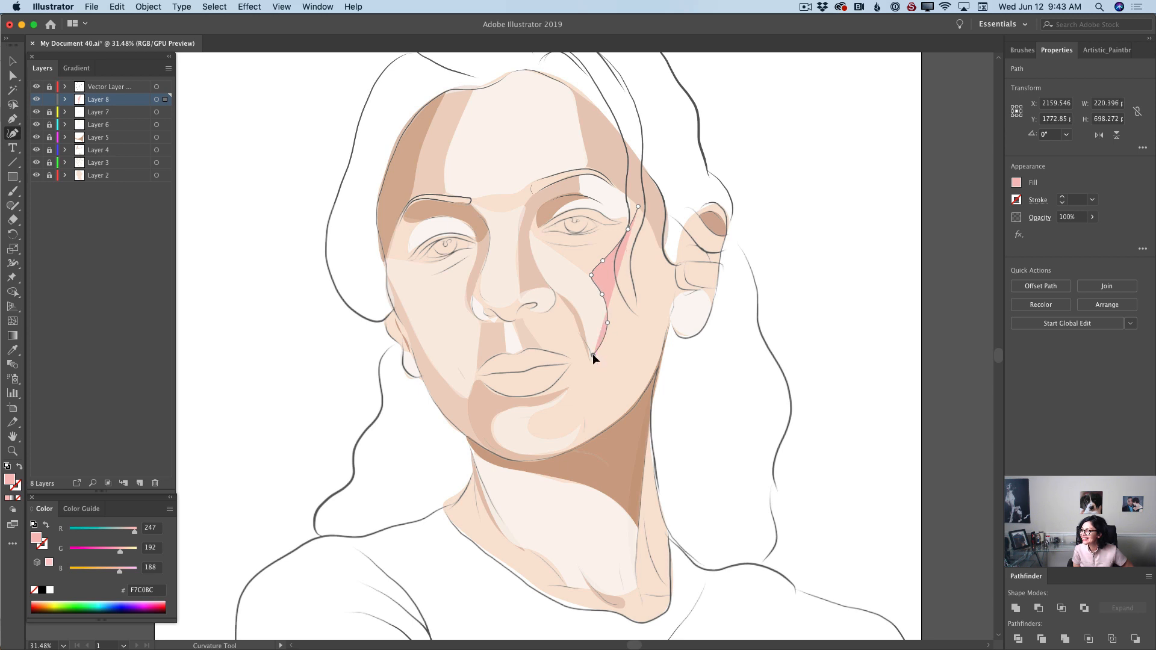
click(623, 347)
click(666, 302)
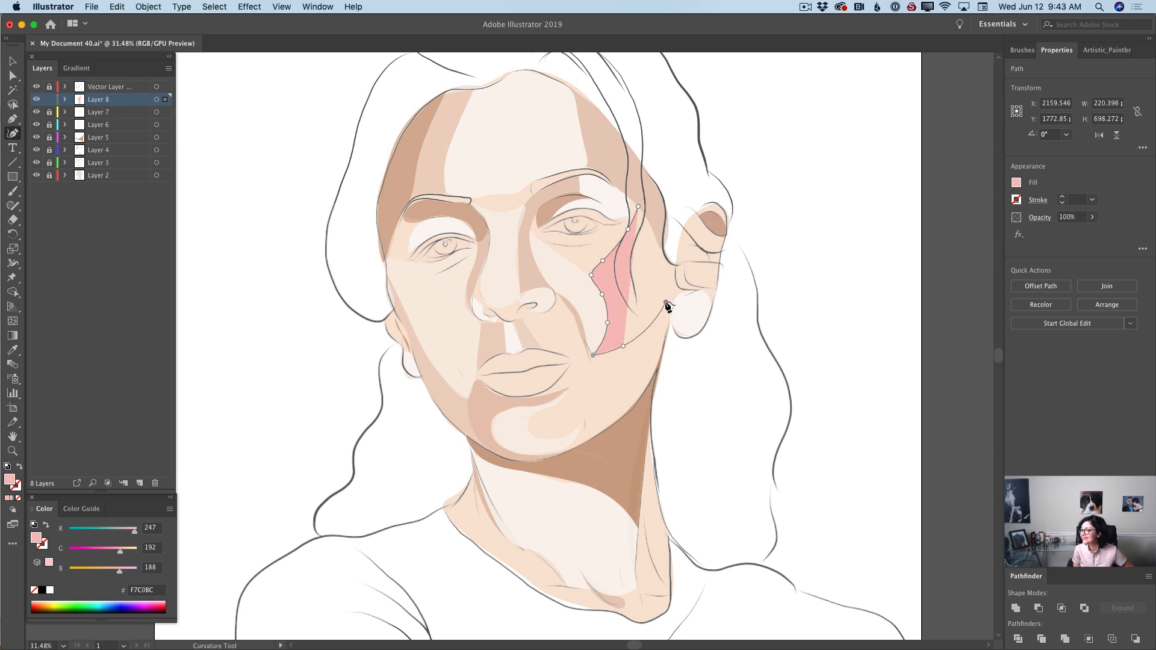
click(675, 263)
click(656, 236)
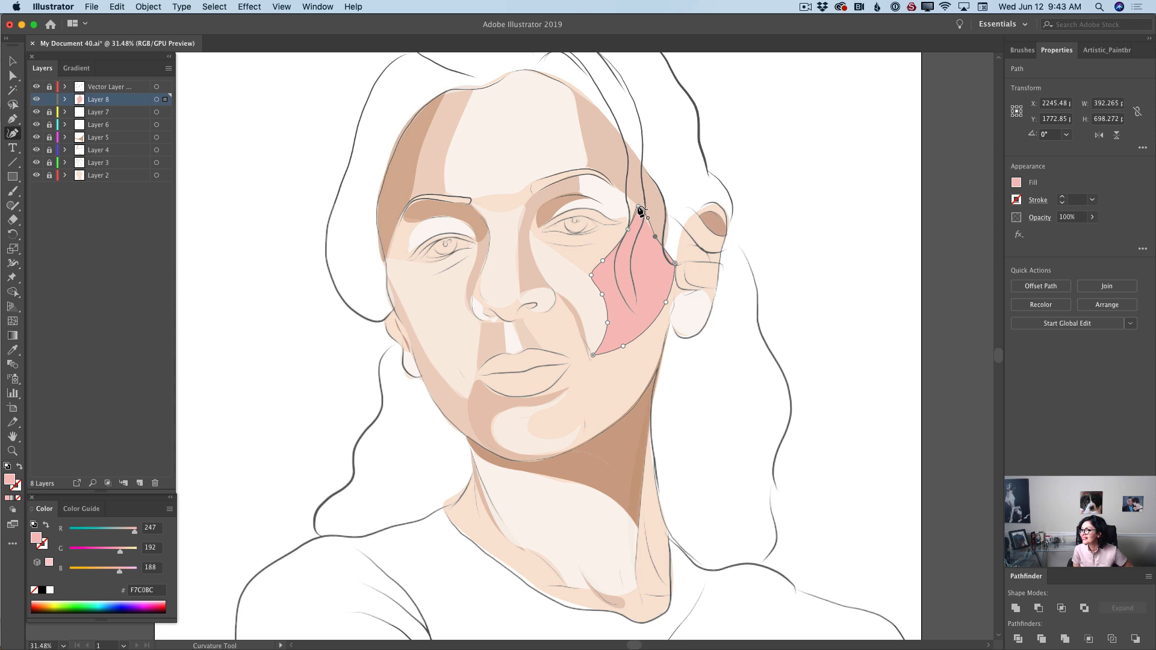
click(639, 208)
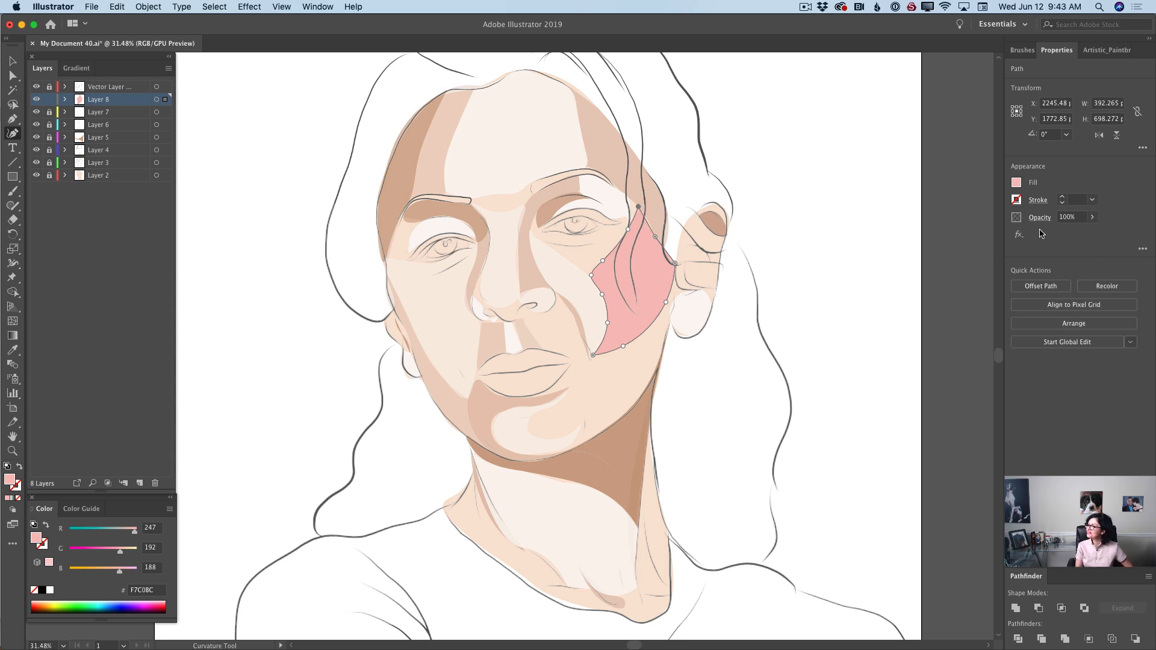
click(1093, 217)
drag(1093, 232, 1063, 235)
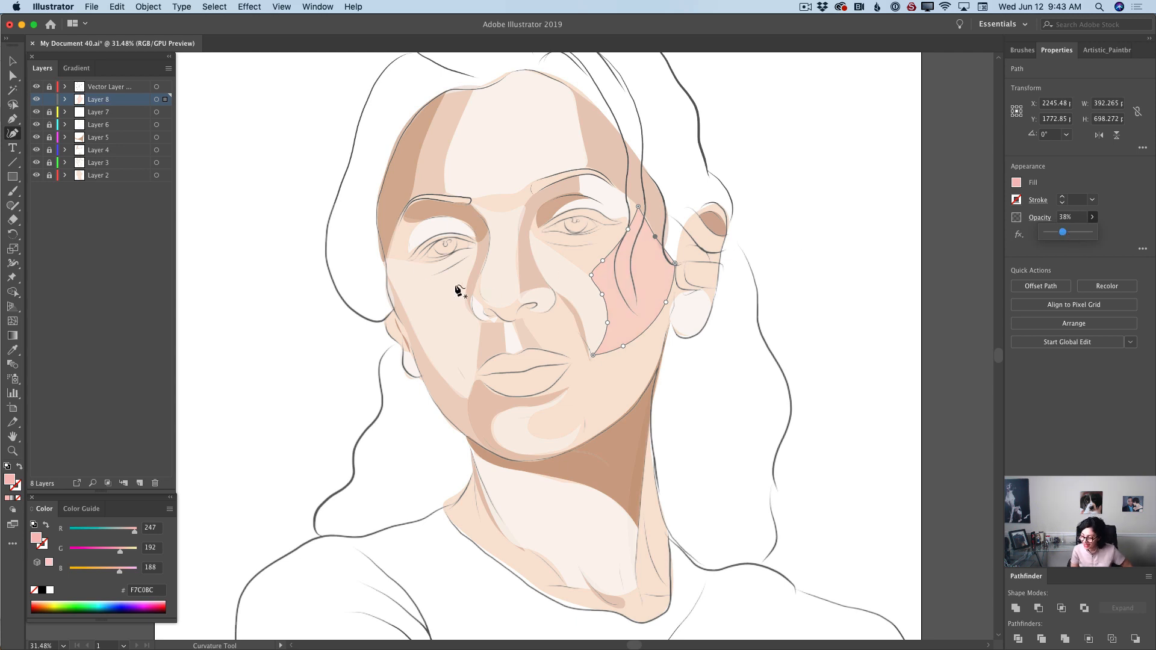
Draw a closed blush shape along the left cheek's outer edge, about 317 by 536 pt, and set its opacity to 32%.
click(386, 274)
click(405, 299)
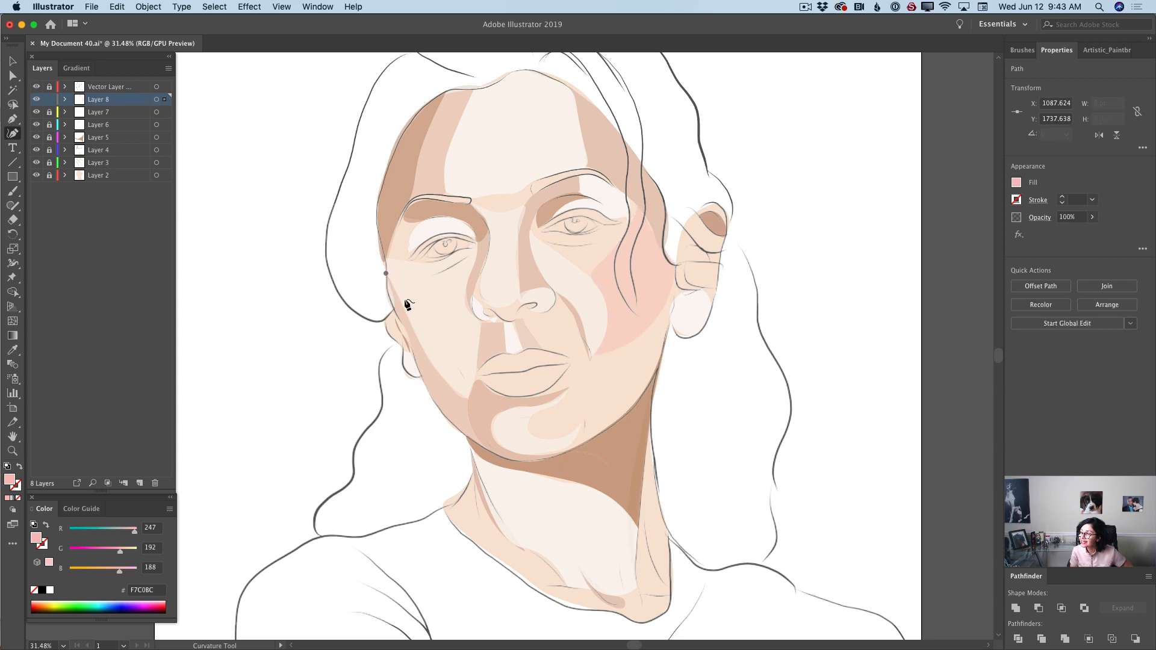
click(439, 307)
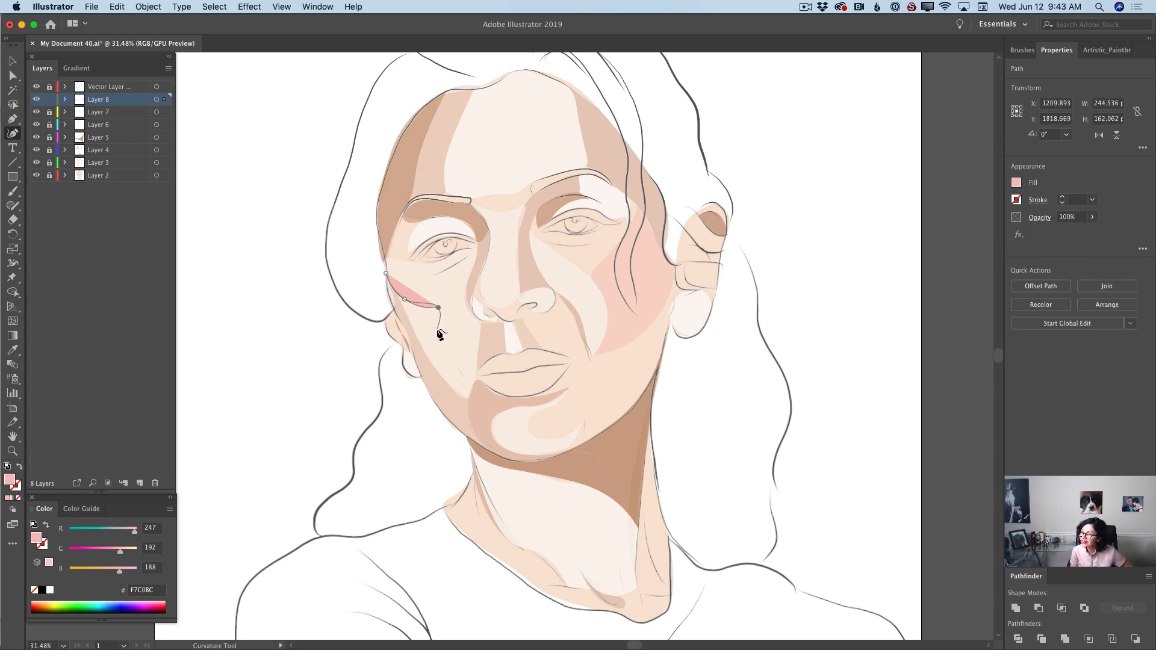
click(437, 328)
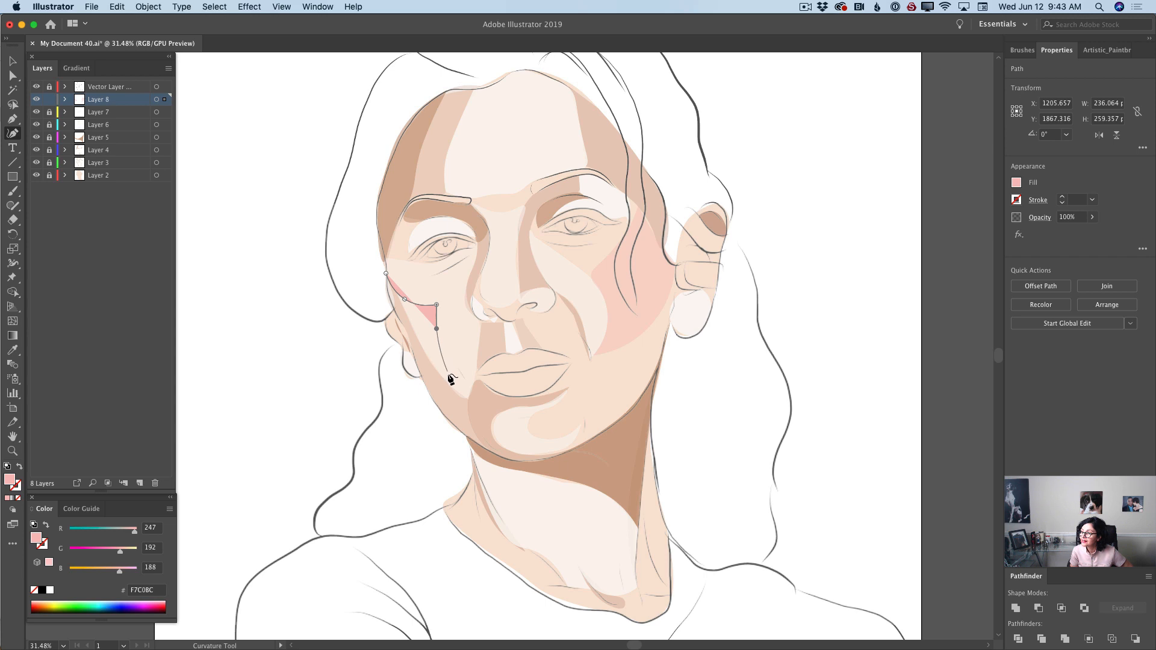
click(453, 388)
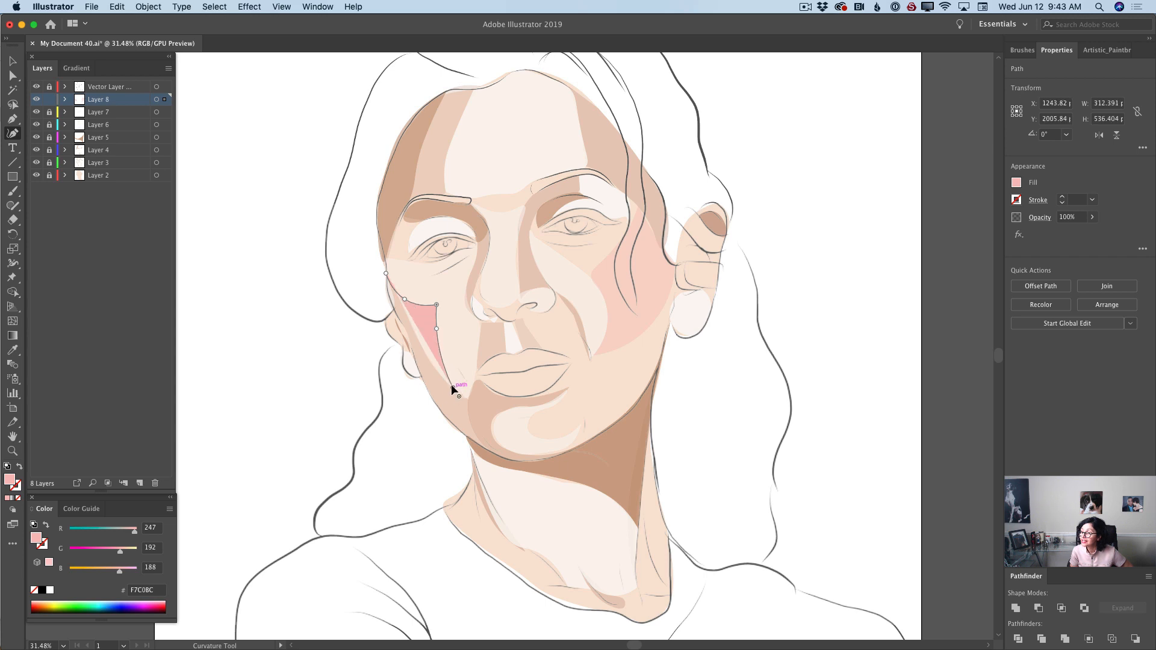
click(432, 373)
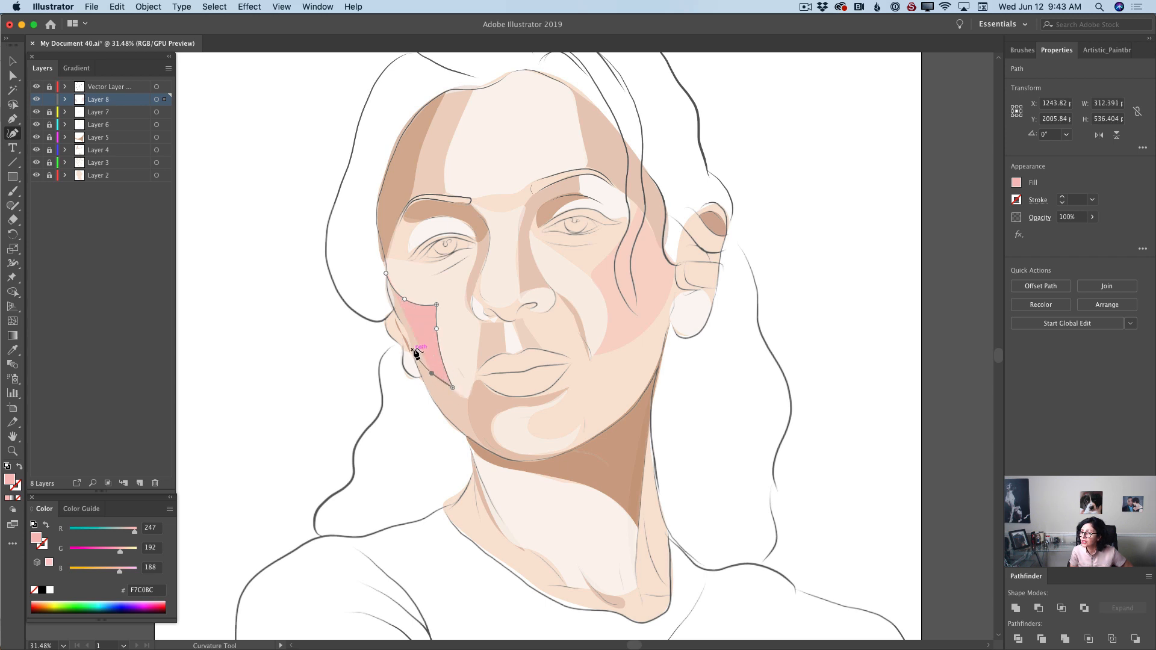
click(399, 318)
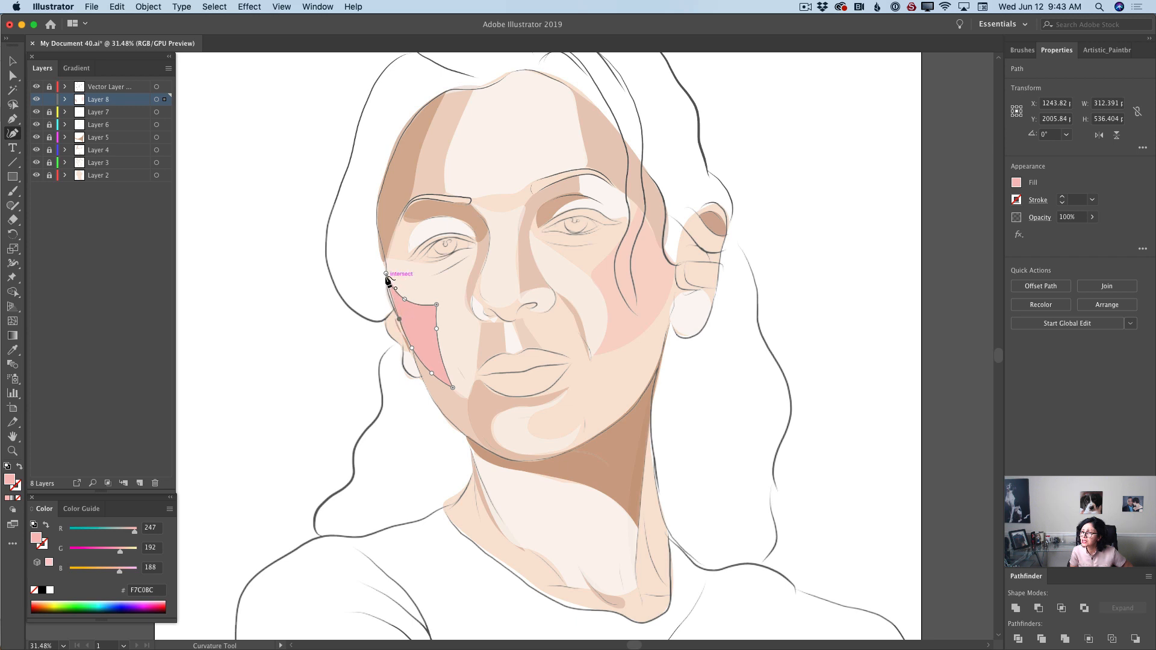
click(389, 302)
click(386, 275)
click(1094, 218)
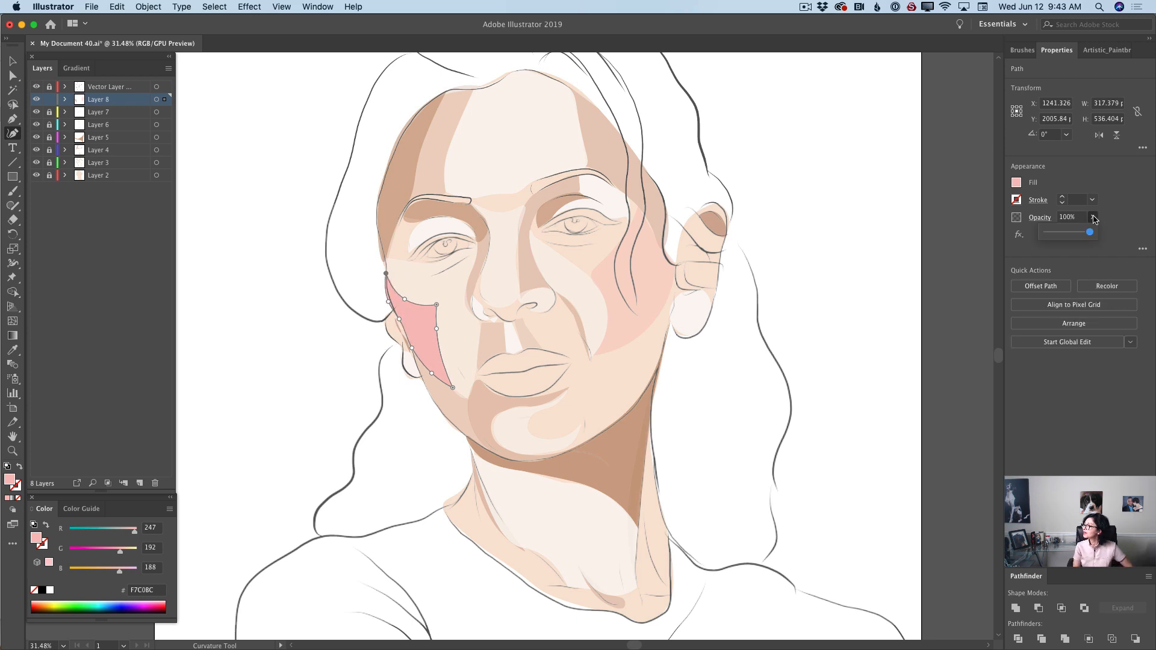
drag(1089, 234, 1064, 235)
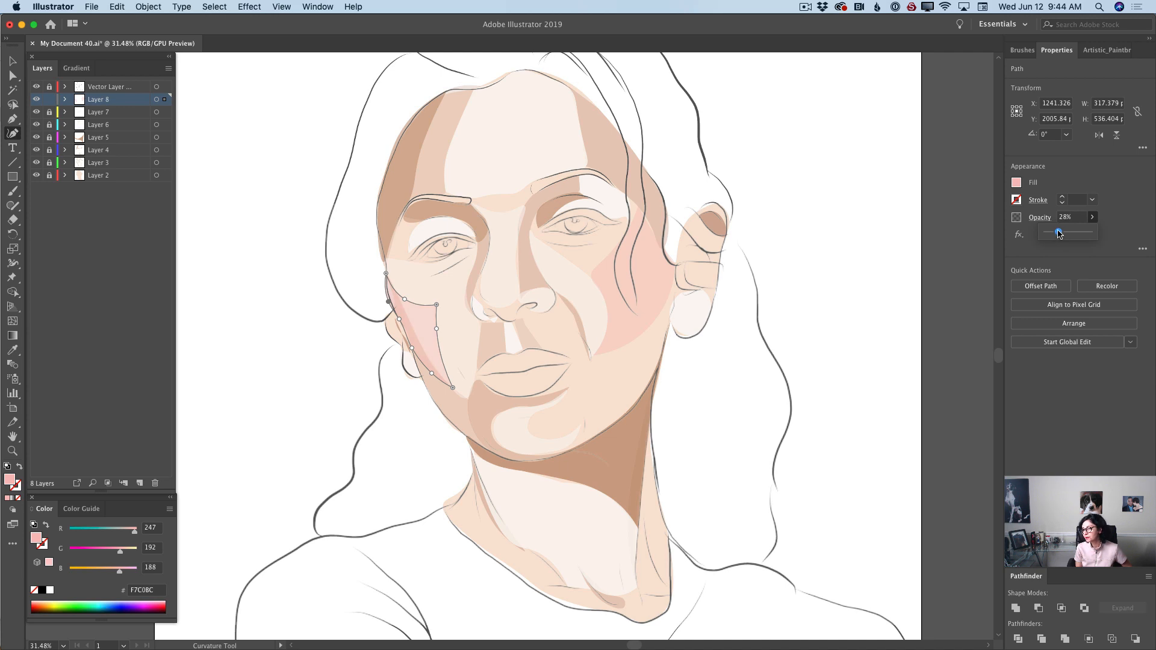
drag(1059, 234, 1061, 234)
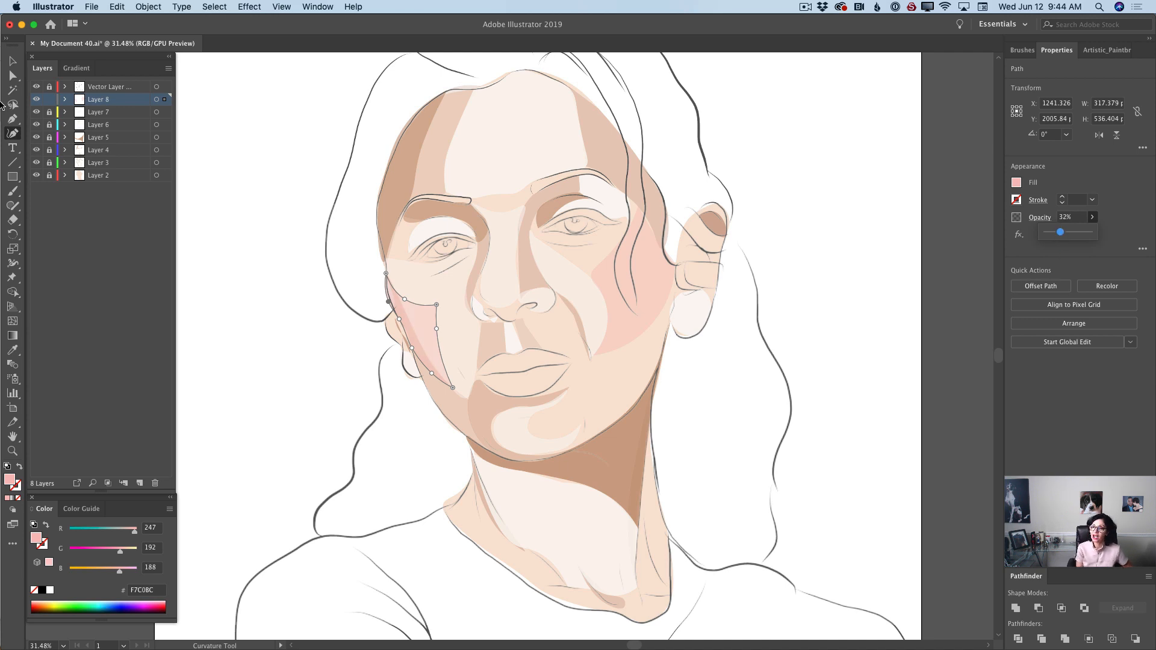
Lock the blush layer and zoom in on the face around the eyes.
click(49, 99)
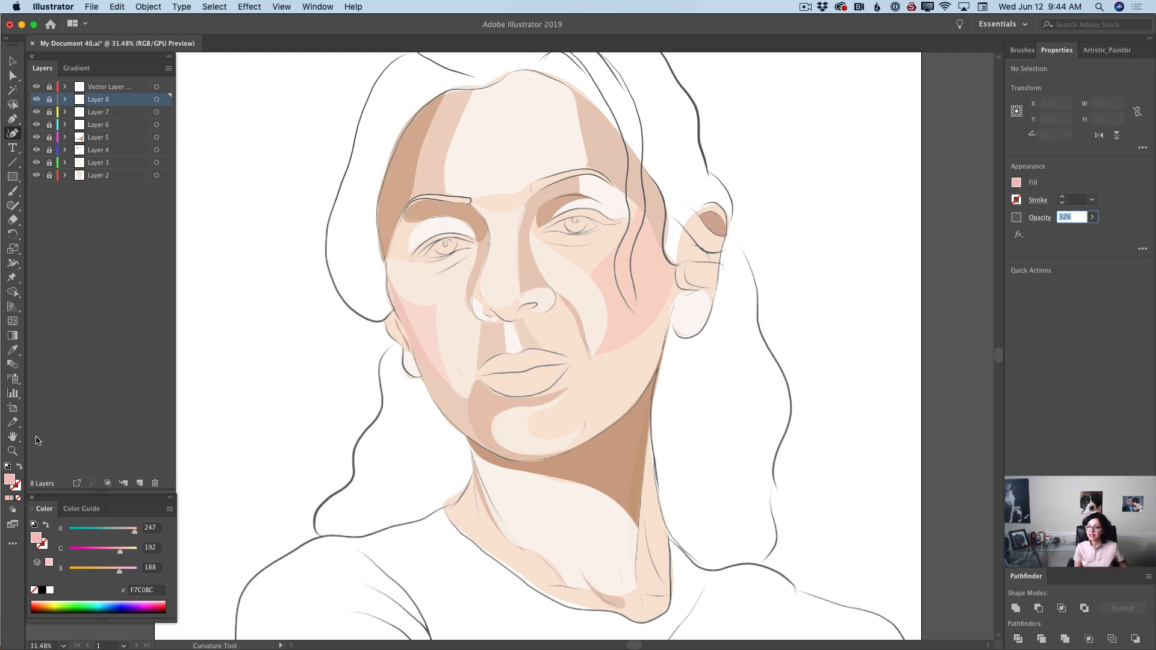
click(12, 451)
click(588, 174)
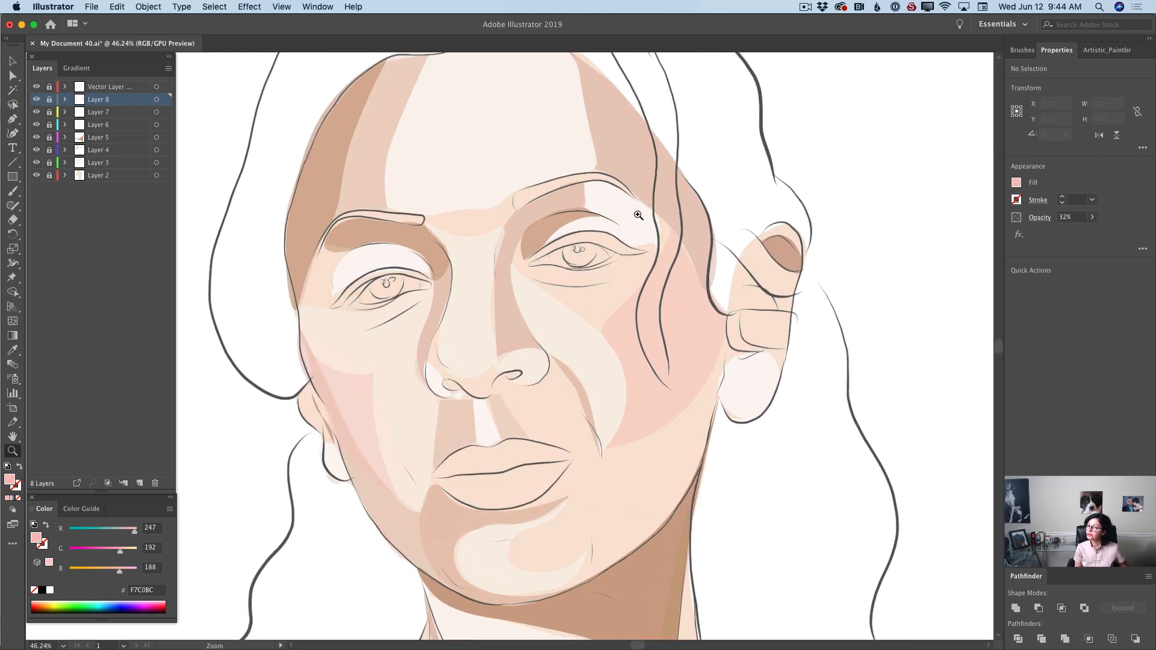
Add a new layer above the blush layer and set the Curvature tool's fill colour to black 000000.
click(13, 136)
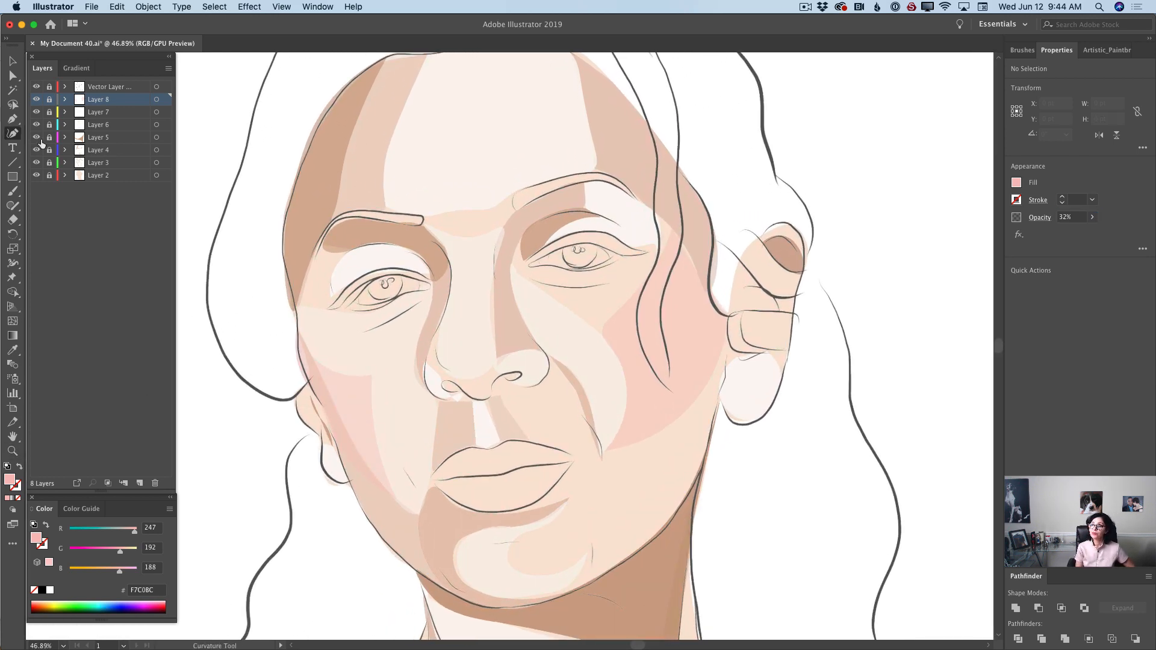
click(139, 483)
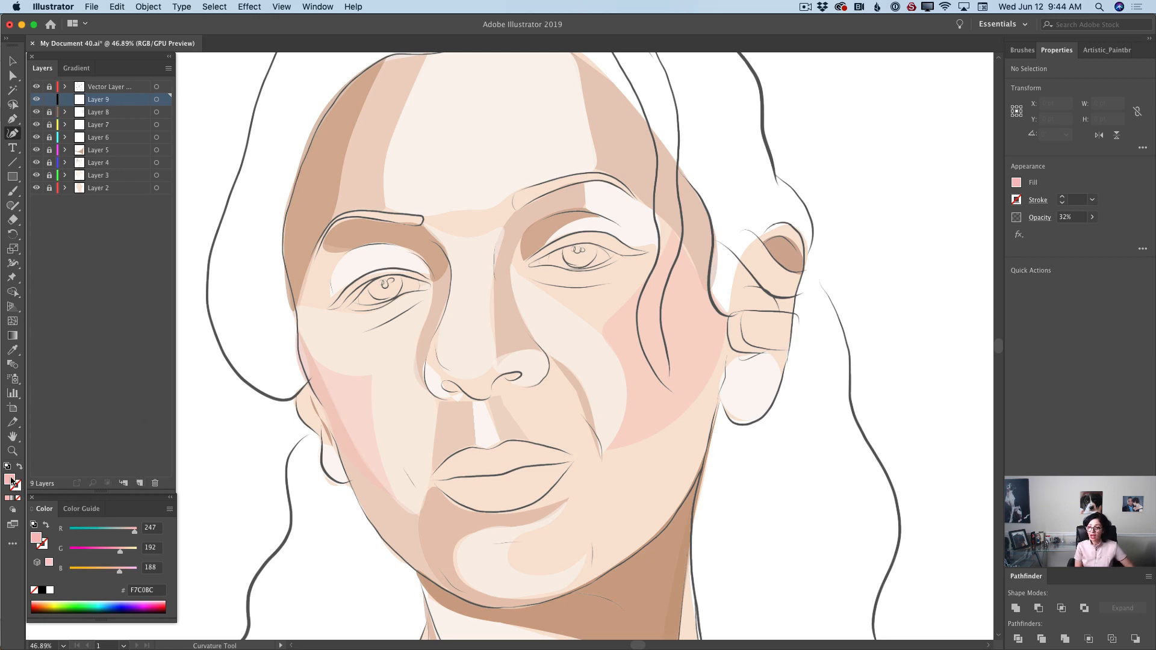
double_click(12, 480)
text(000000)
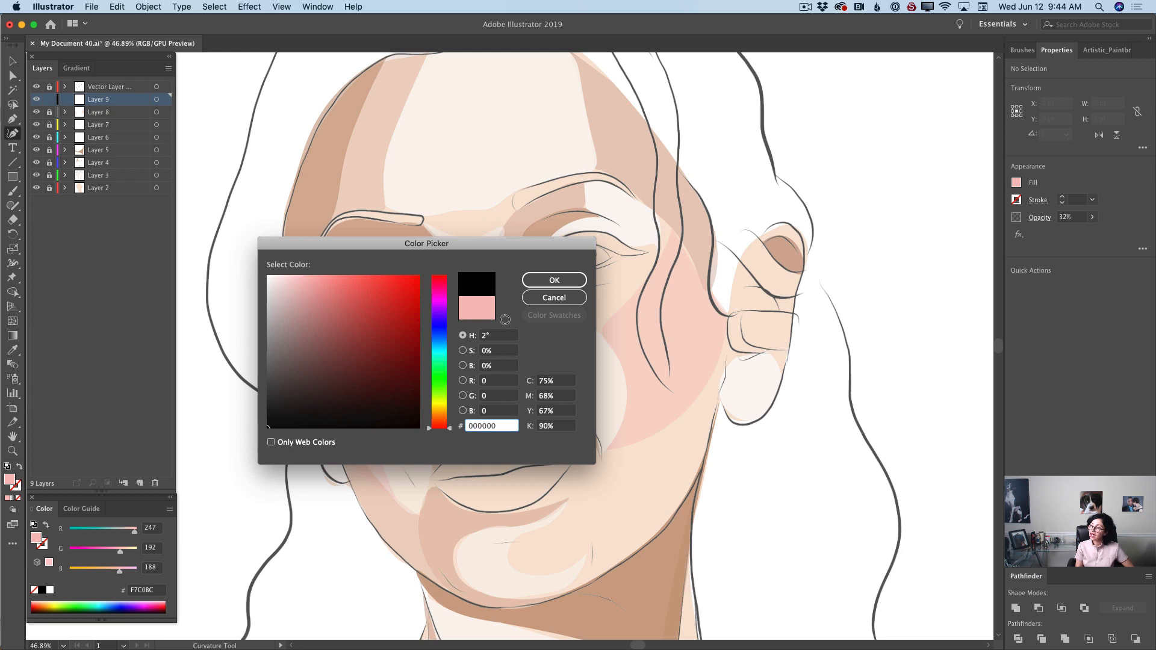
click(542, 279)
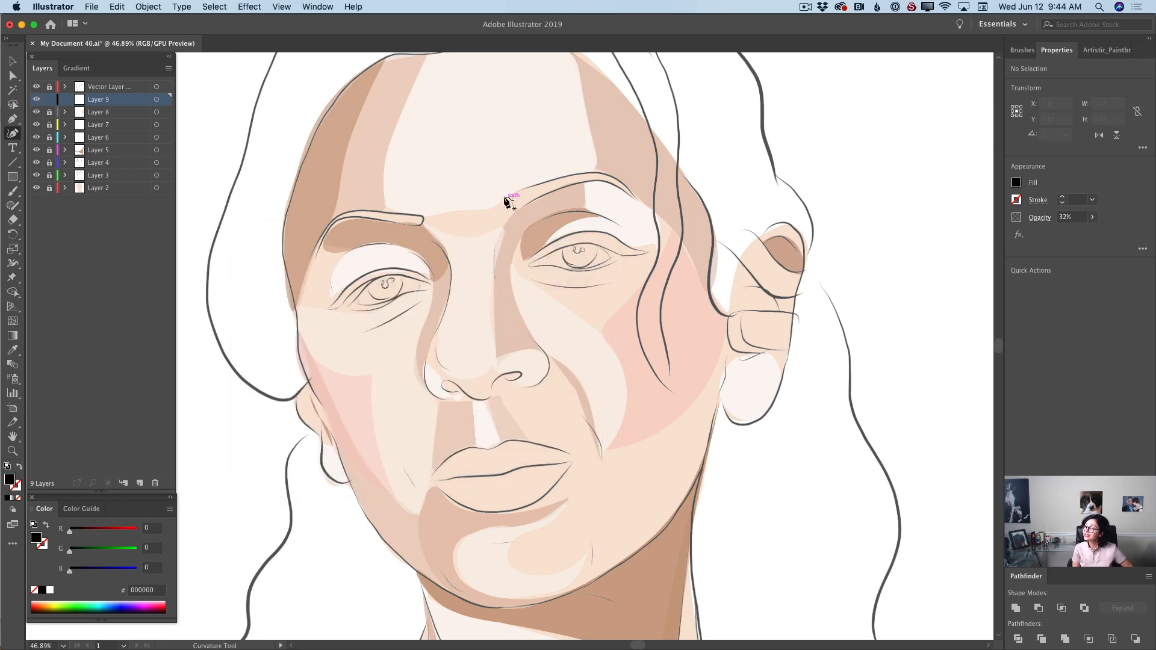
Draw a closed black shape over the right eyebrow, tapering toward the temple, about 431 by 132 pt.
click(505, 198)
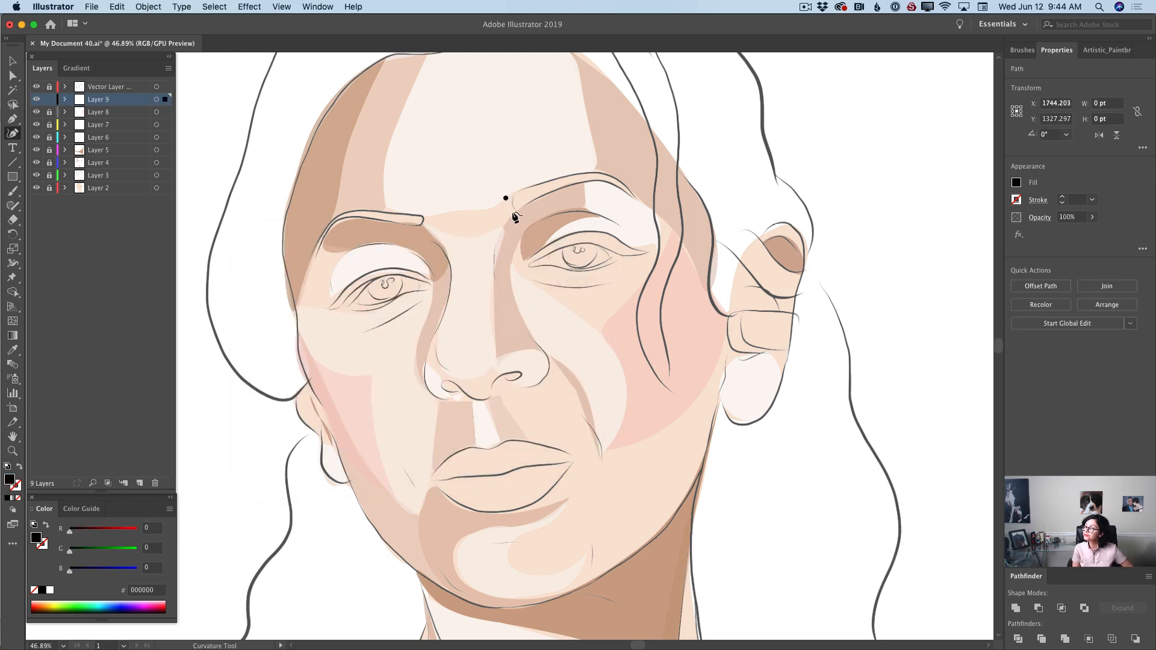
click(512, 214)
click(533, 203)
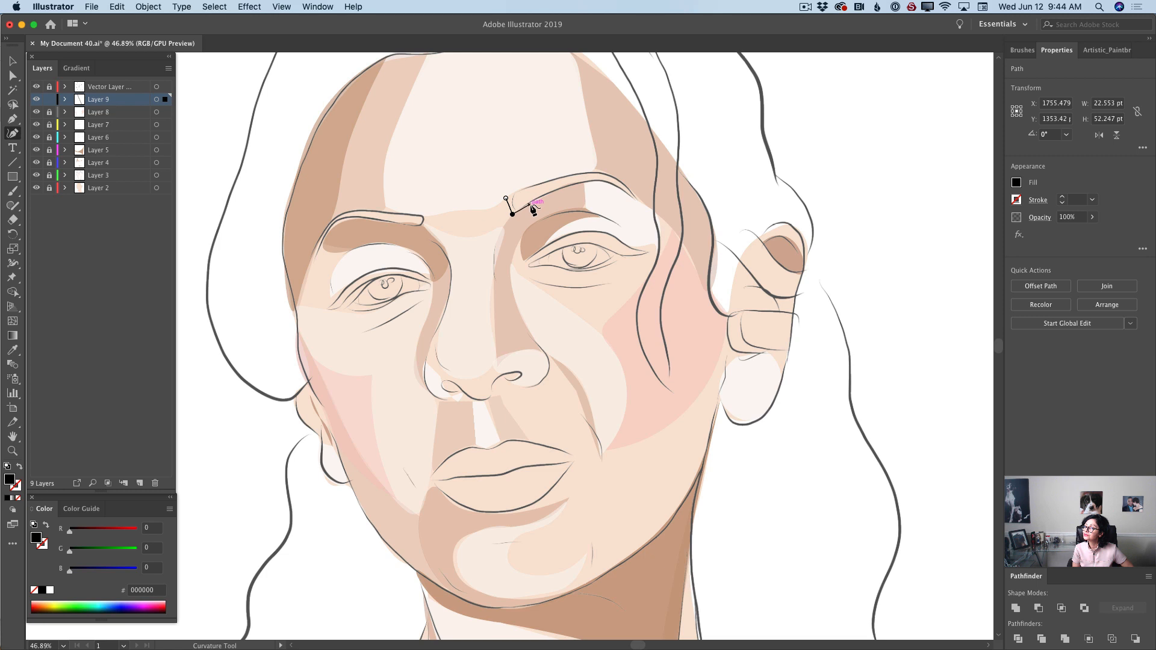
click(562, 186)
click(597, 182)
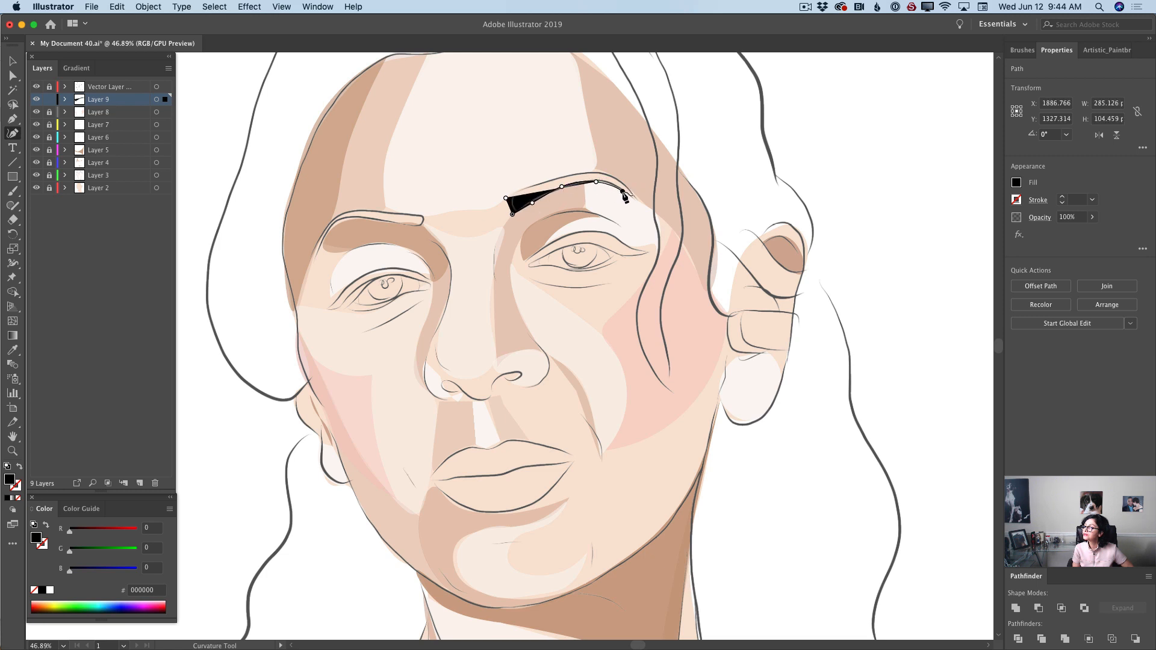
click(622, 192)
click(642, 205)
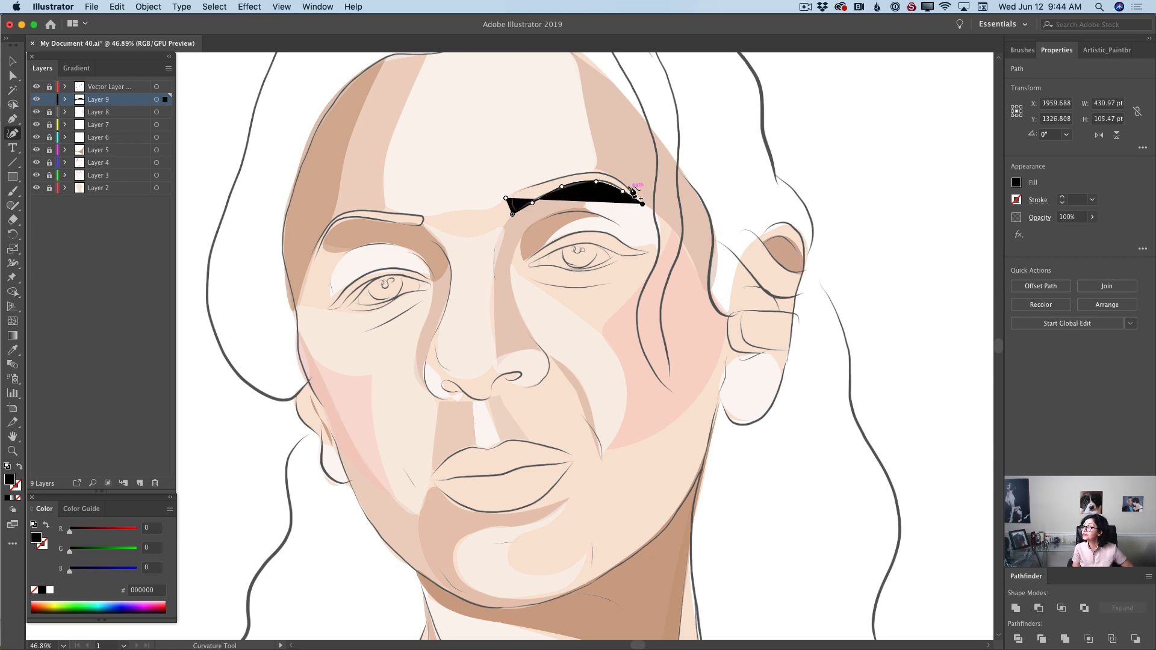
click(630, 187)
click(612, 175)
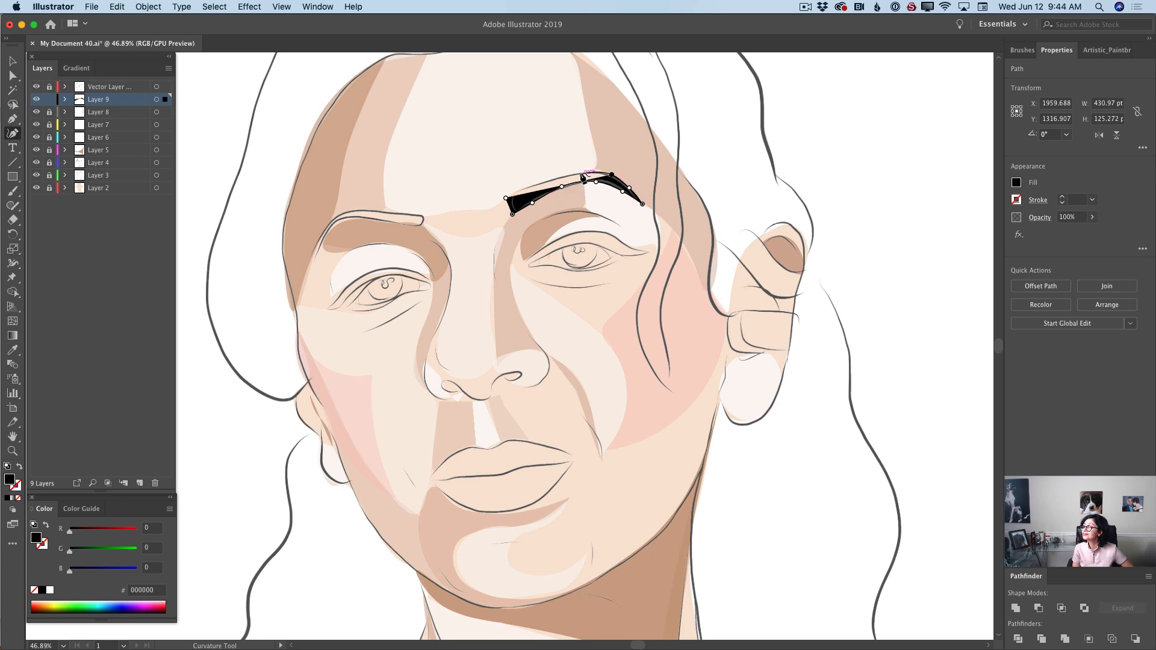
click(580, 175)
click(540, 182)
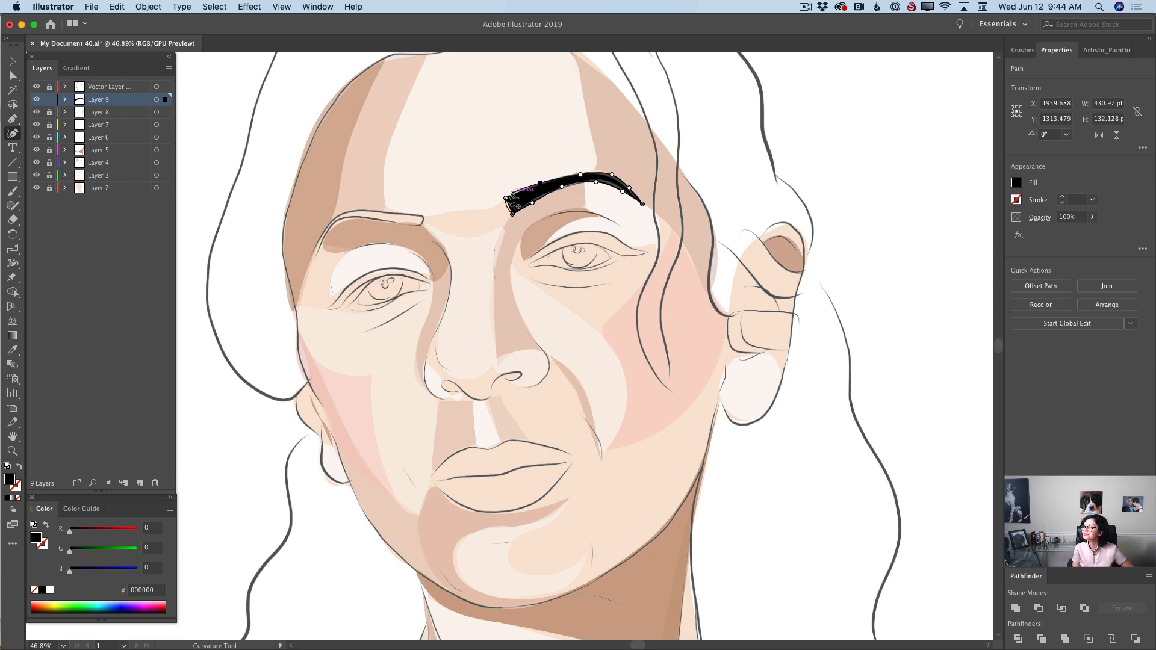
click(506, 198)
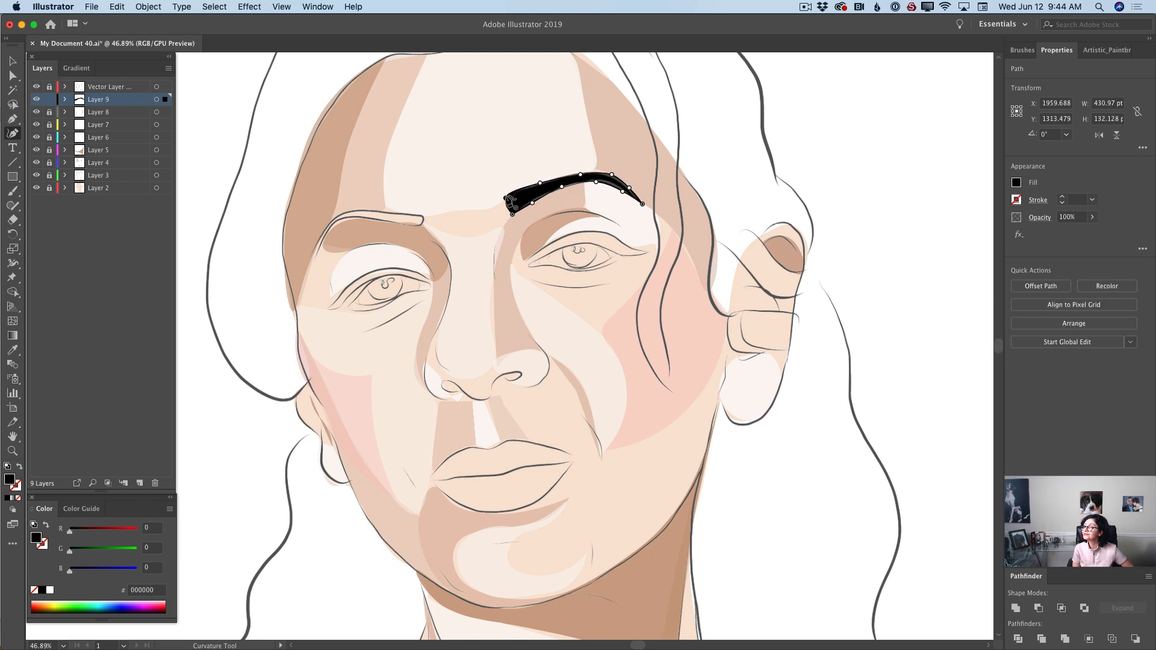
Draw a closed black shape over the left eyebrow, from its outer tip to the inner end, about 358 by 143 pt.
click(317, 253)
click(328, 231)
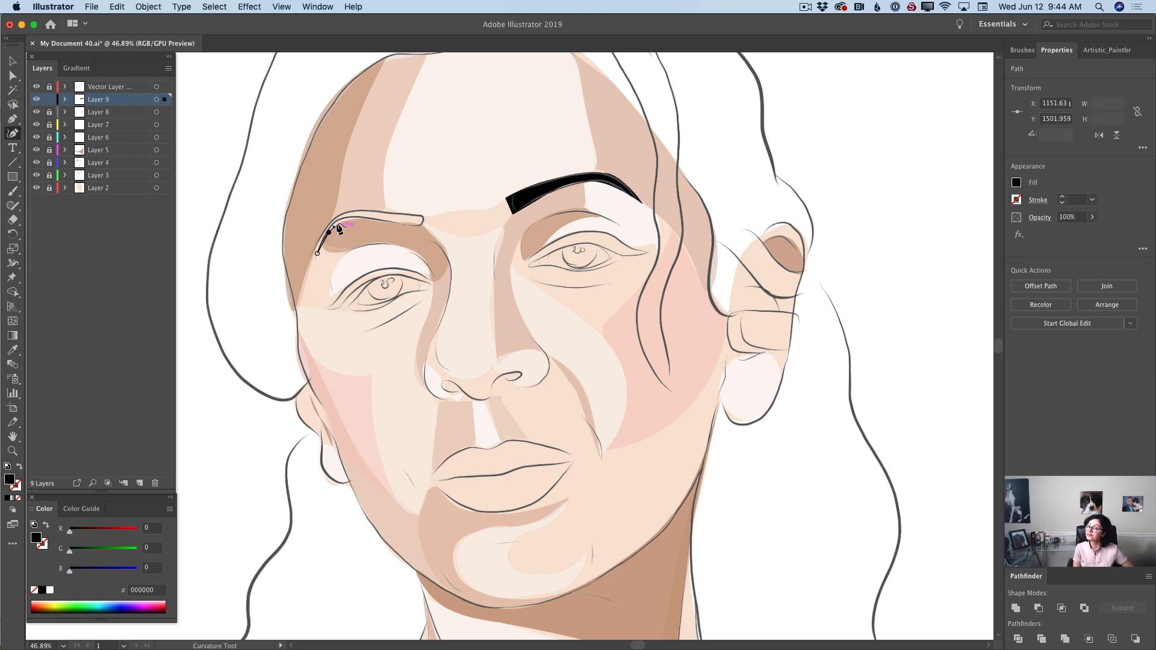
click(340, 219)
click(370, 219)
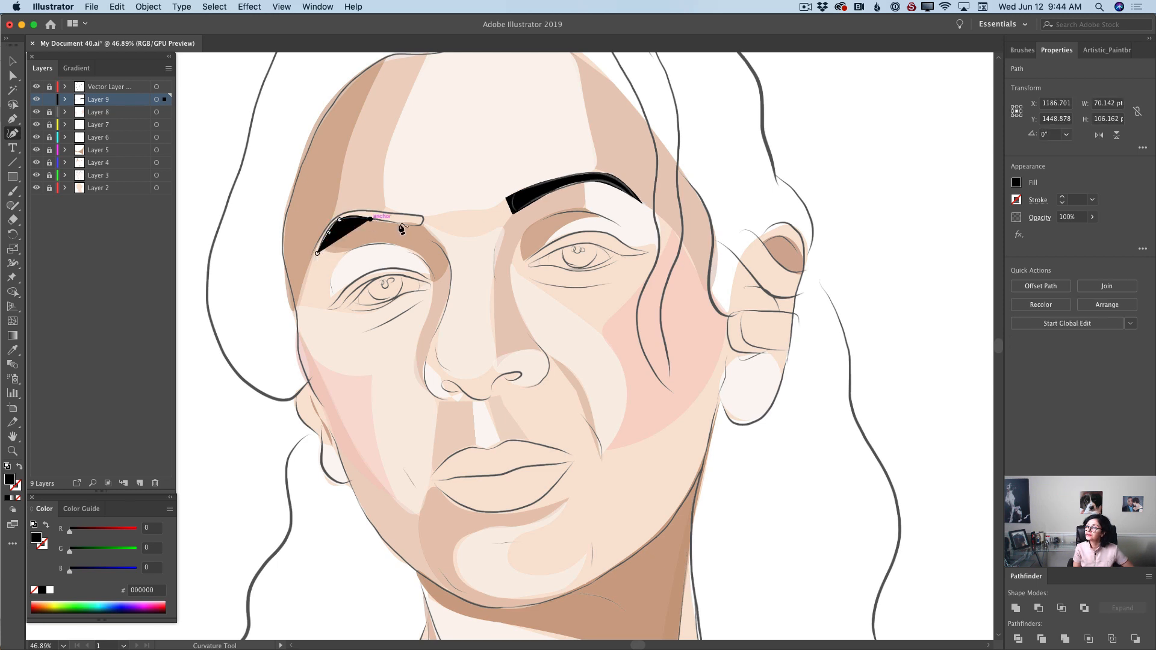
click(403, 223)
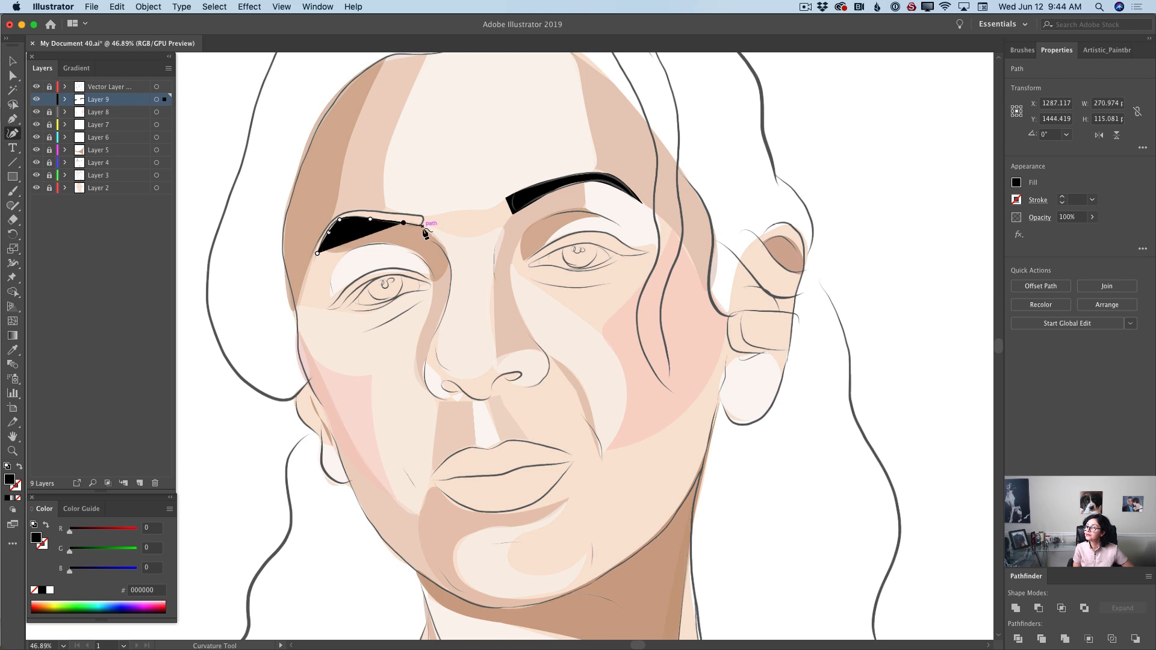
click(426, 227)
click(431, 215)
click(400, 213)
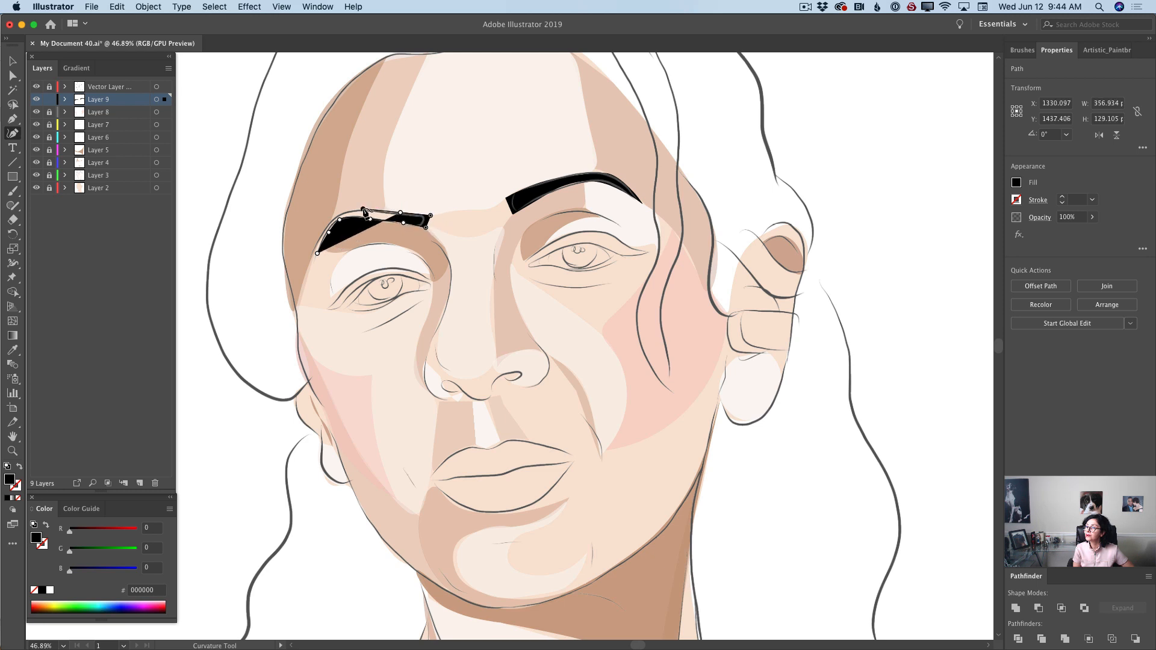
click(364, 210)
click(342, 211)
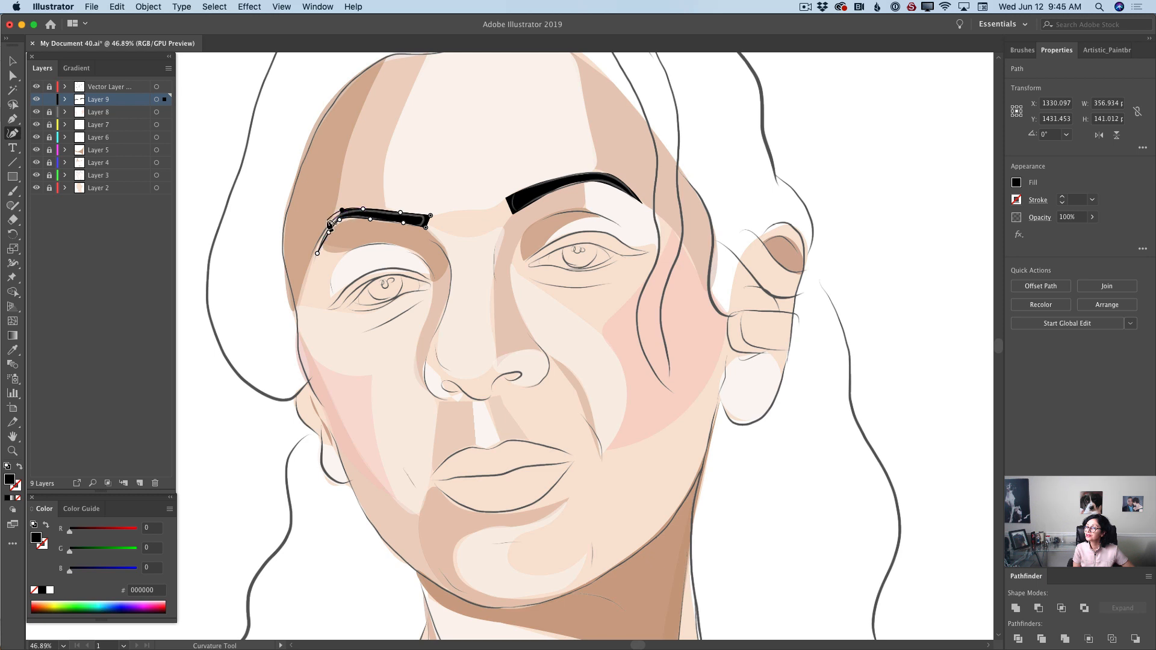
click(327, 221)
click(318, 253)
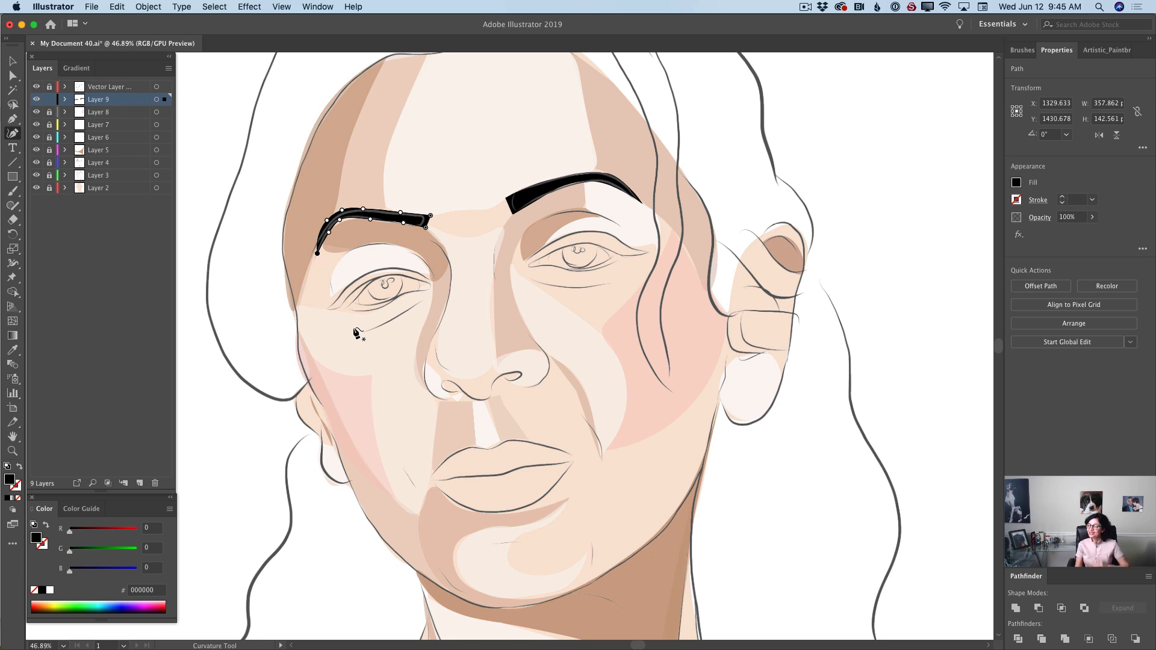
Draw a closed black winged eyeliner shape along the right eye's upper lid, about 379 by 105 pt.
click(529, 264)
click(572, 245)
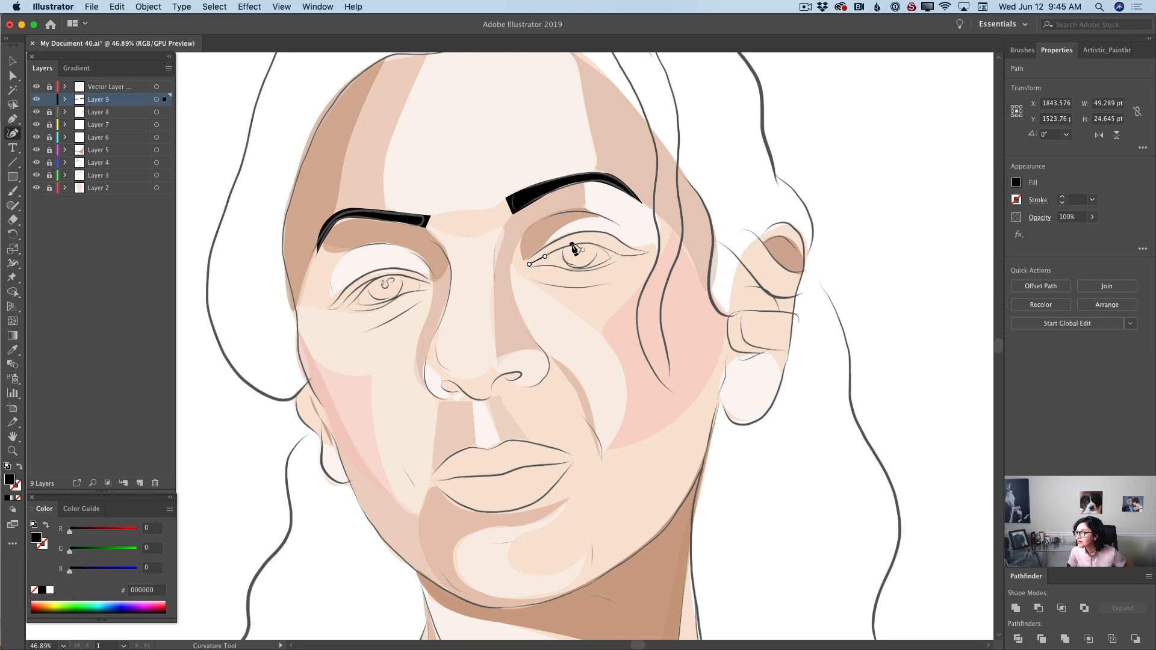
click(599, 246)
click(620, 254)
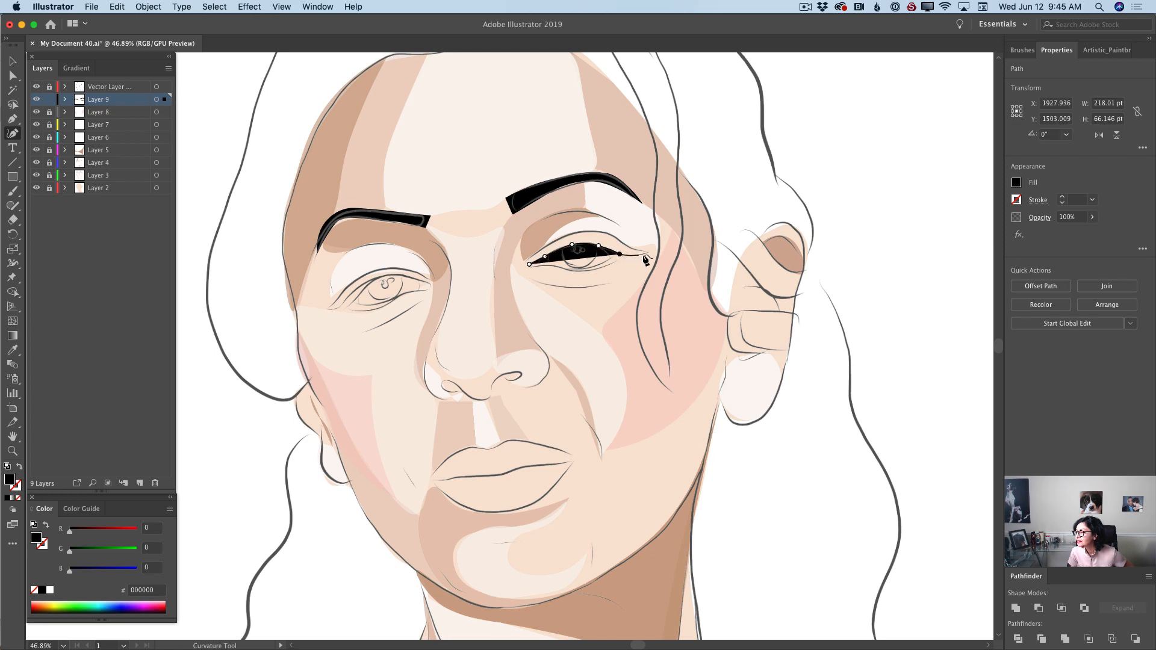
click(650, 252)
click(627, 244)
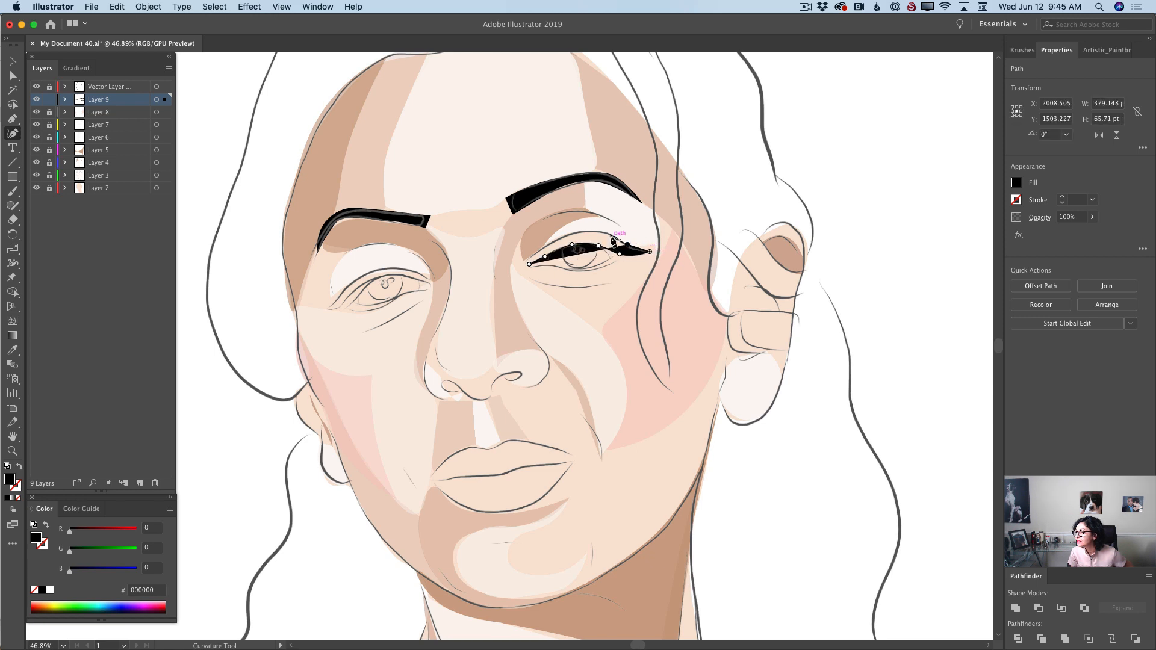
click(583, 231)
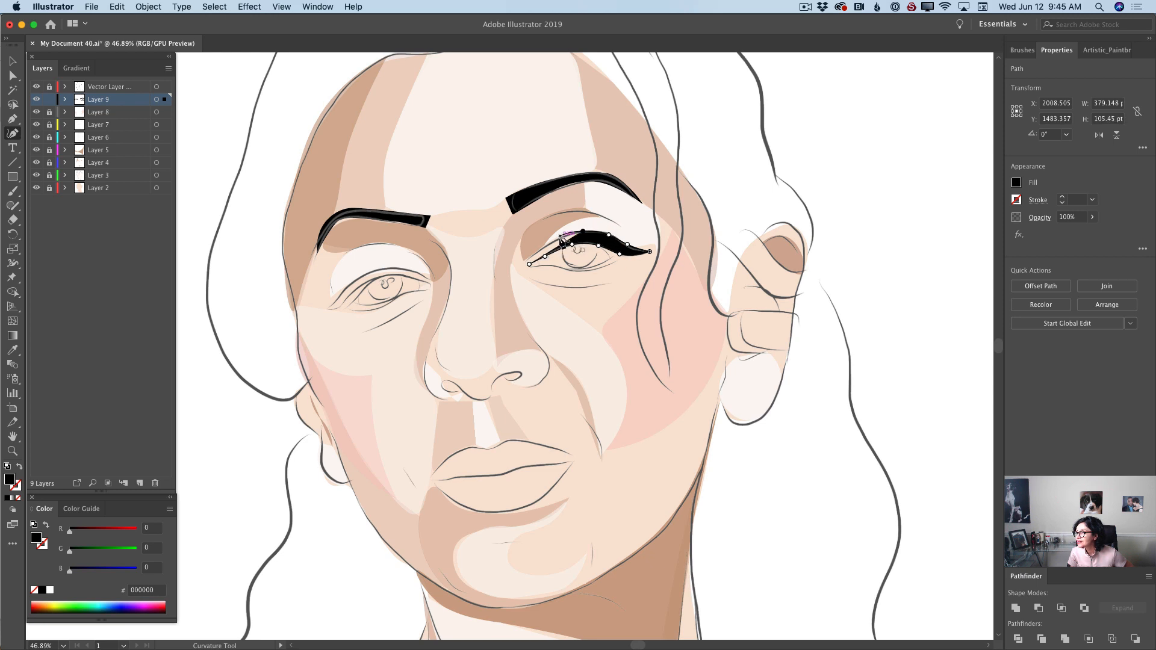
click(559, 236)
click(543, 256)
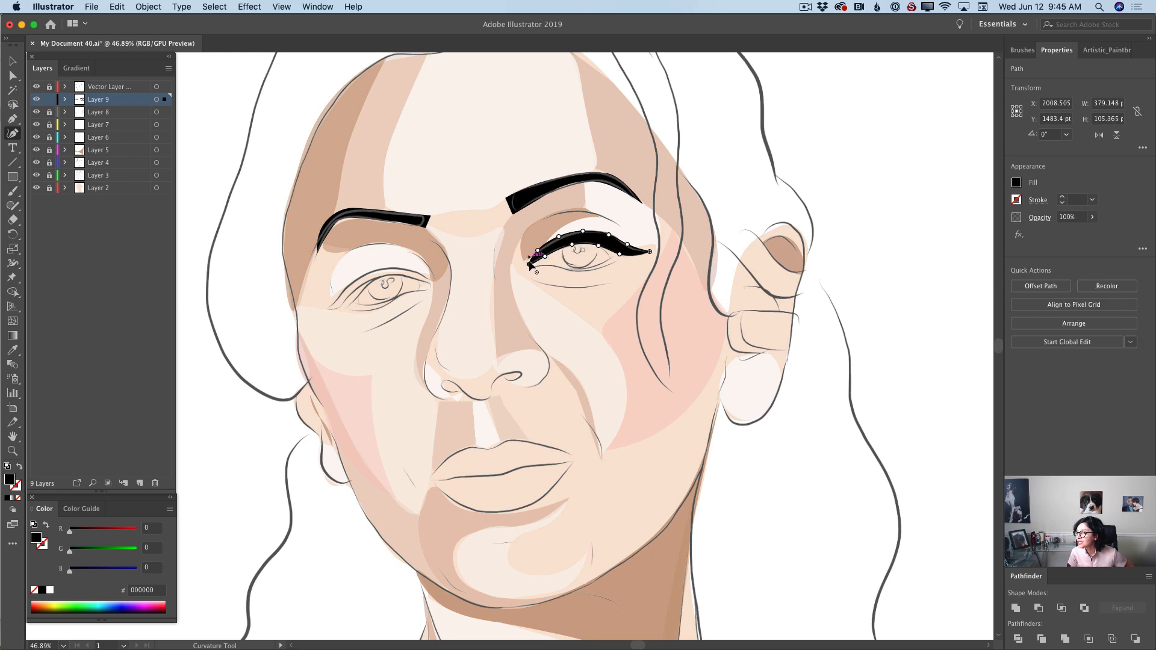
Draw a closed black winged eyeliner shape along the left eye's upper lid, about 352 by 131 pt, and refine its inner corner.
click(431, 282)
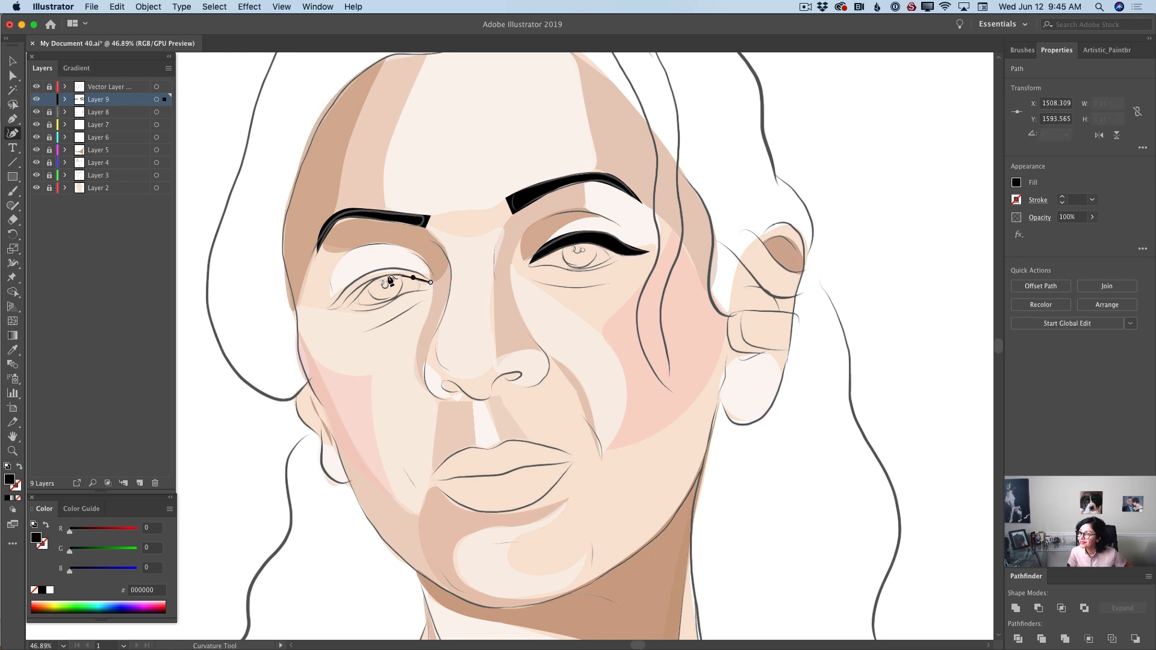
click(388, 275)
click(367, 283)
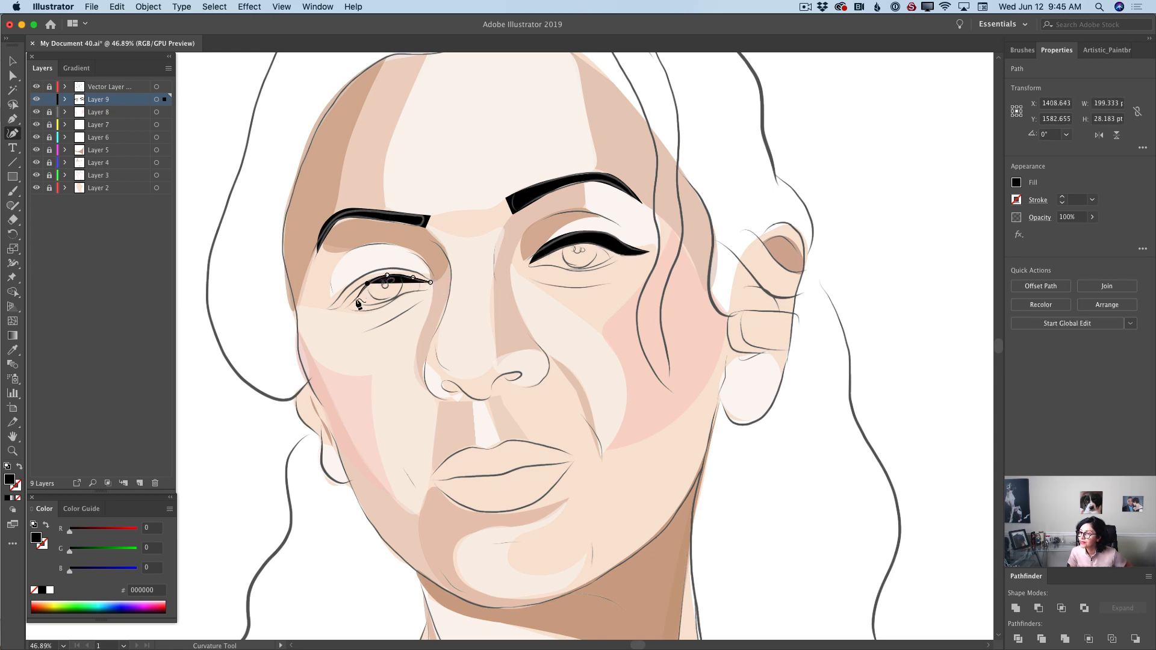
click(354, 300)
click(340, 308)
click(319, 309)
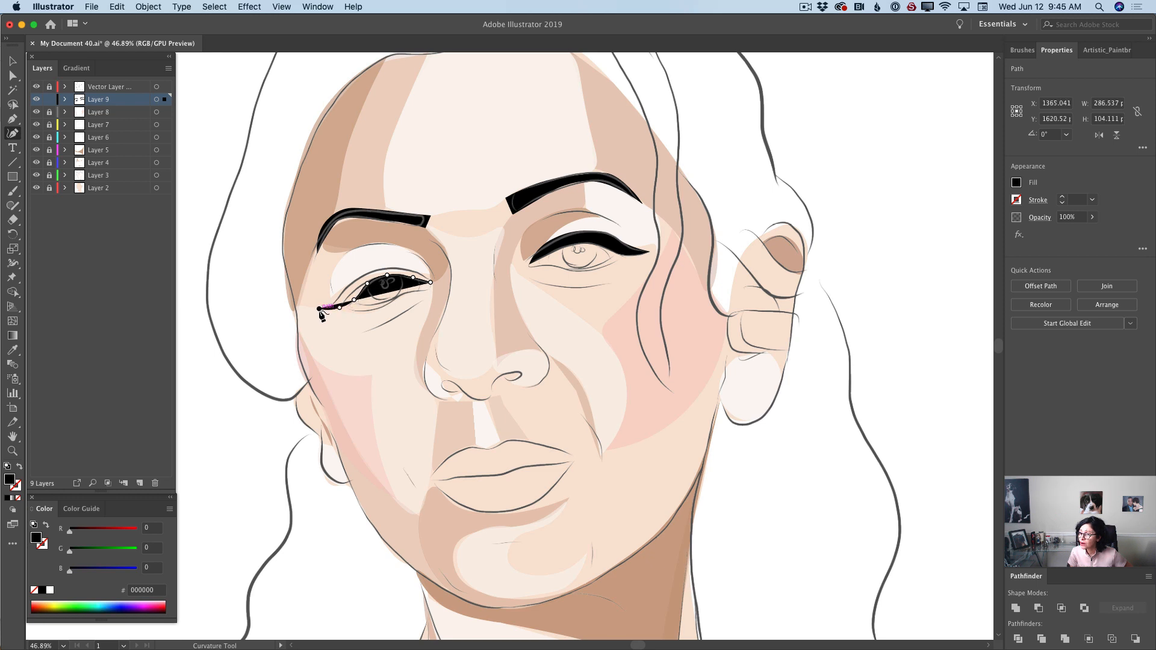
drag(341, 300, 397, 268)
click(420, 273)
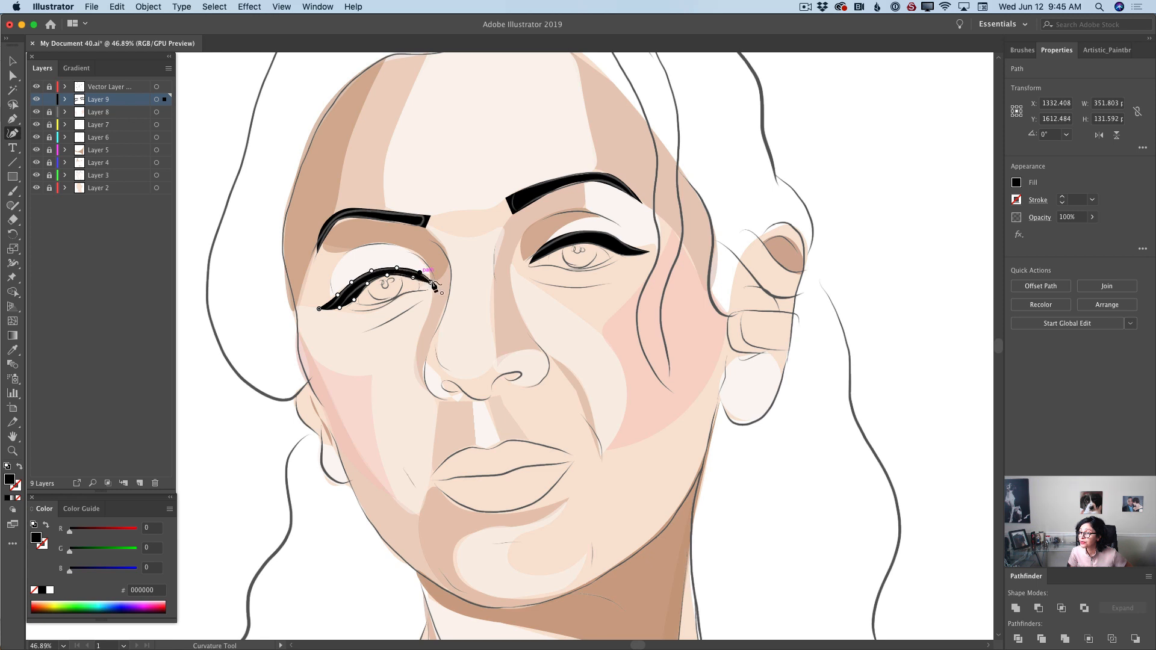
click(431, 282)
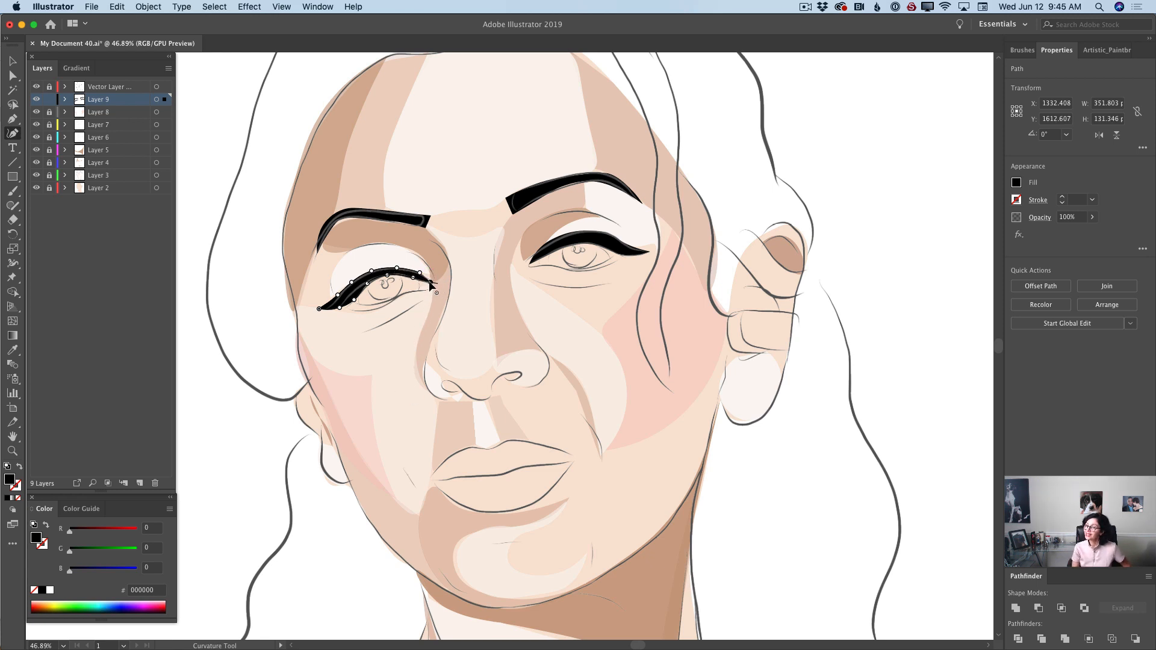
click(414, 277)
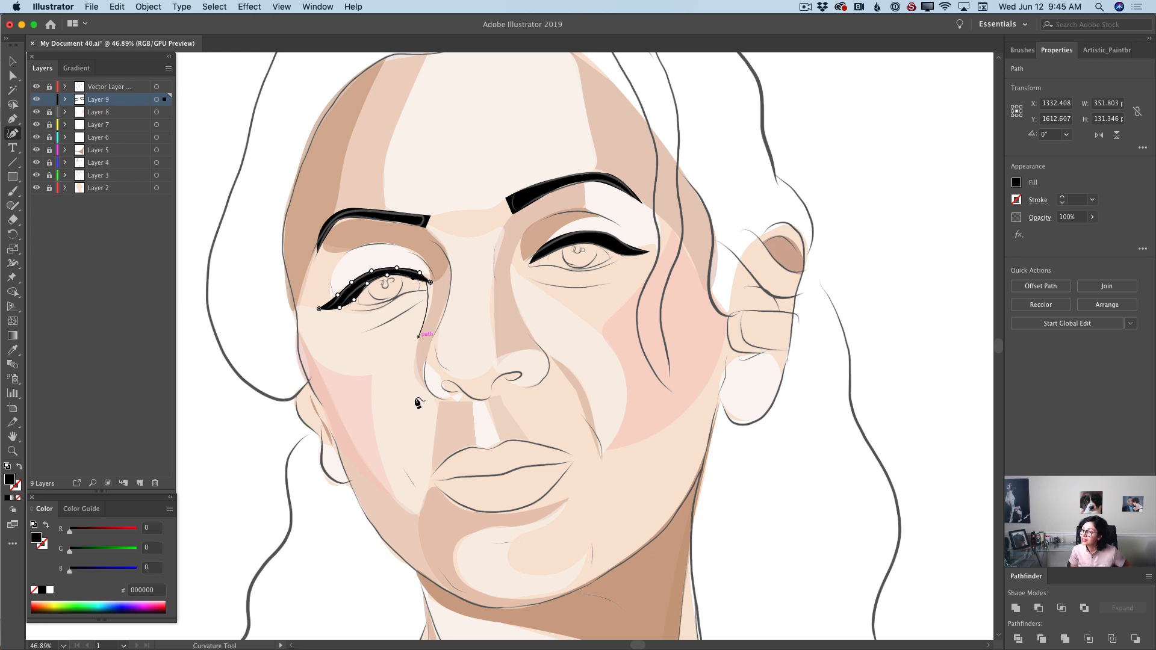
click(431, 283)
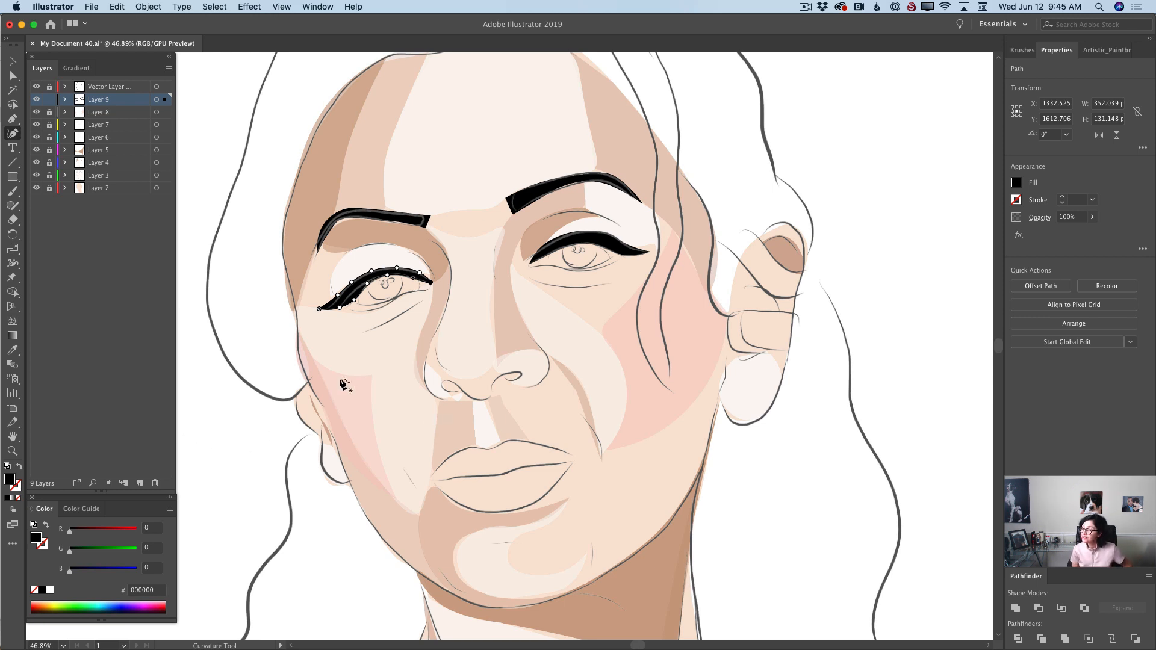
Draw a small black shape over the right nostril, about 78 pt wide.
click(496, 380)
click(511, 374)
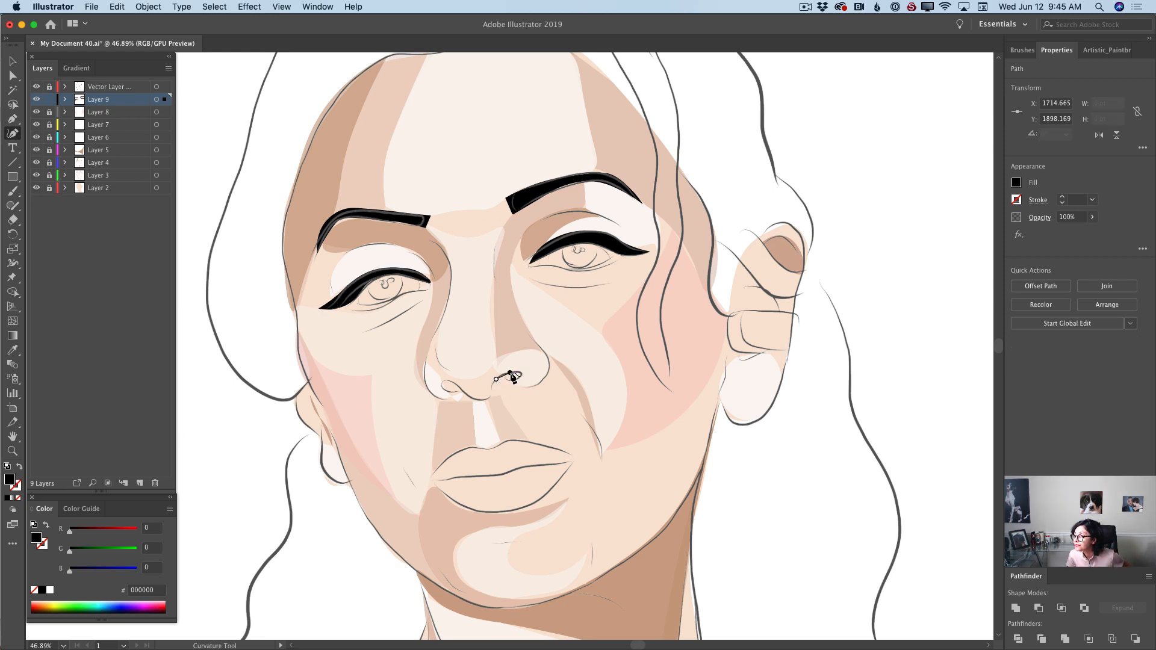
click(521, 371)
click(503, 384)
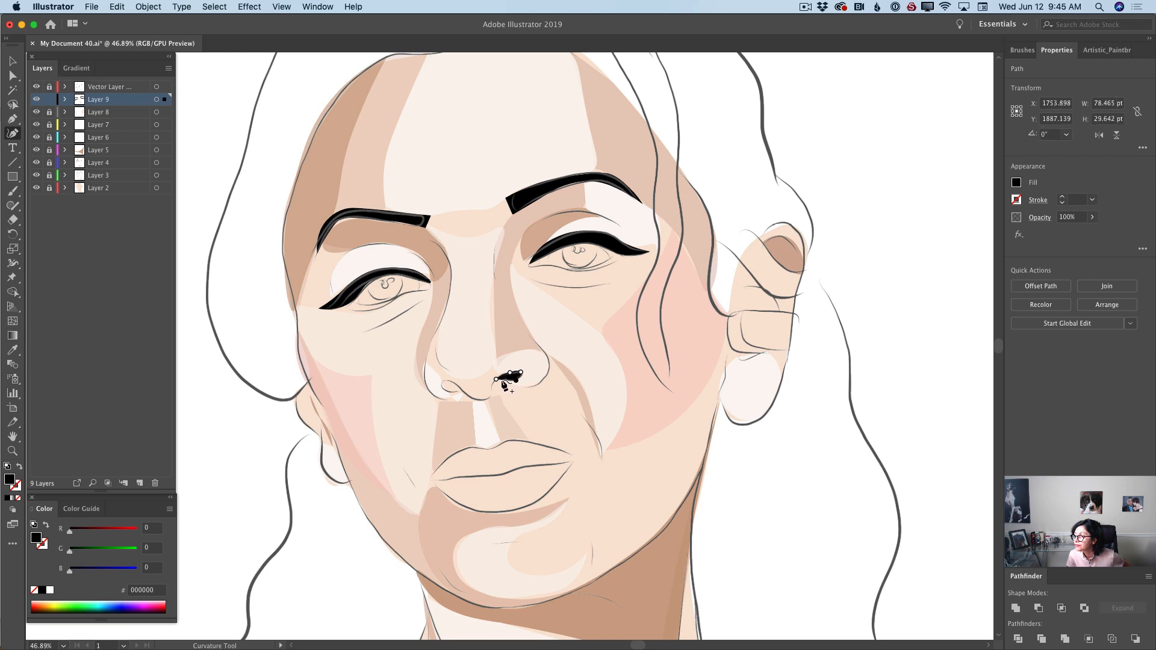
Finish the black nostril shape, about 78 by 30 pt, on the right side of the nose with the Curvature tool.
click(496, 380)
double_click(515, 380)
key(Escape)
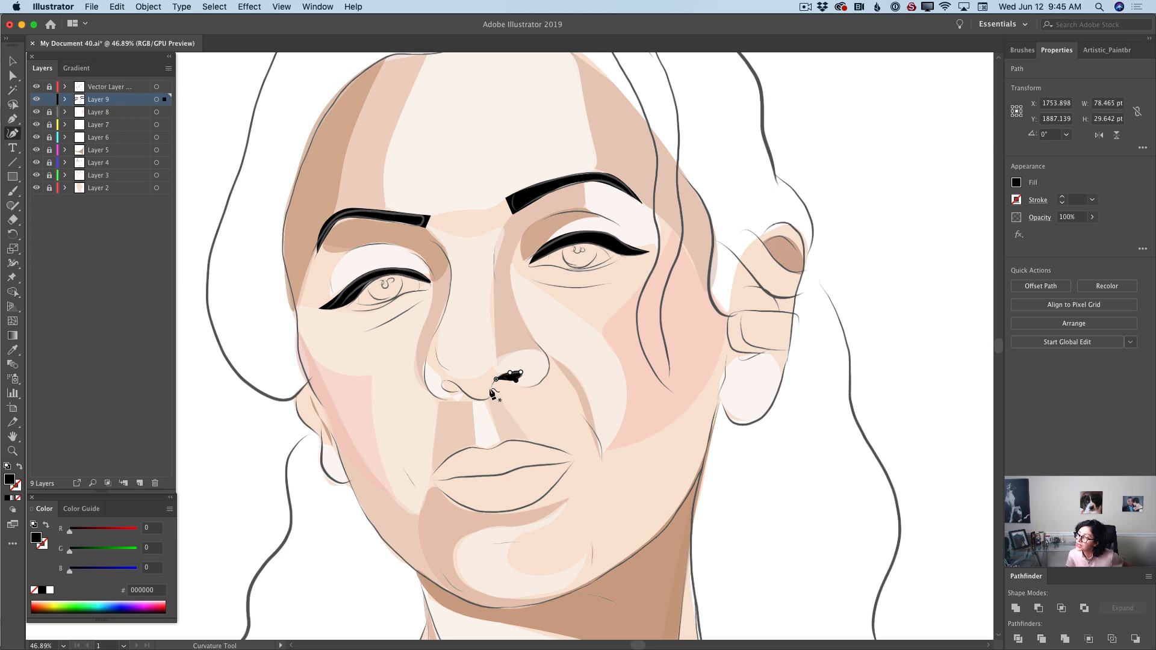
Draw a closed black shape about 63 by 41 pt over the left nostril.
click(441, 382)
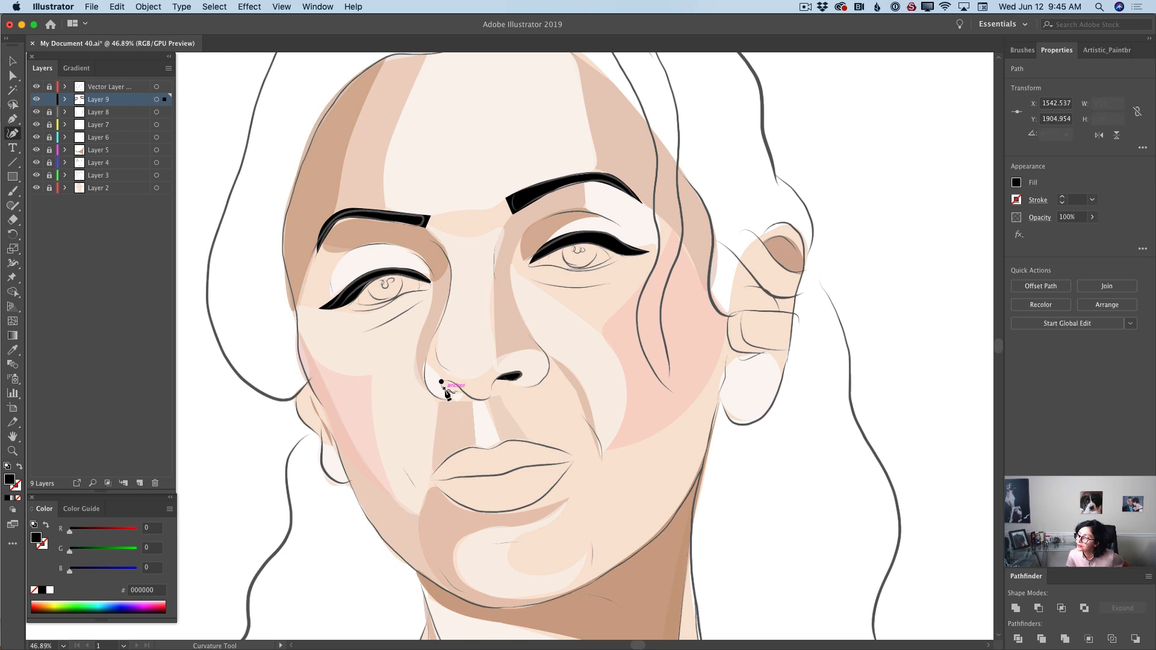
click(445, 389)
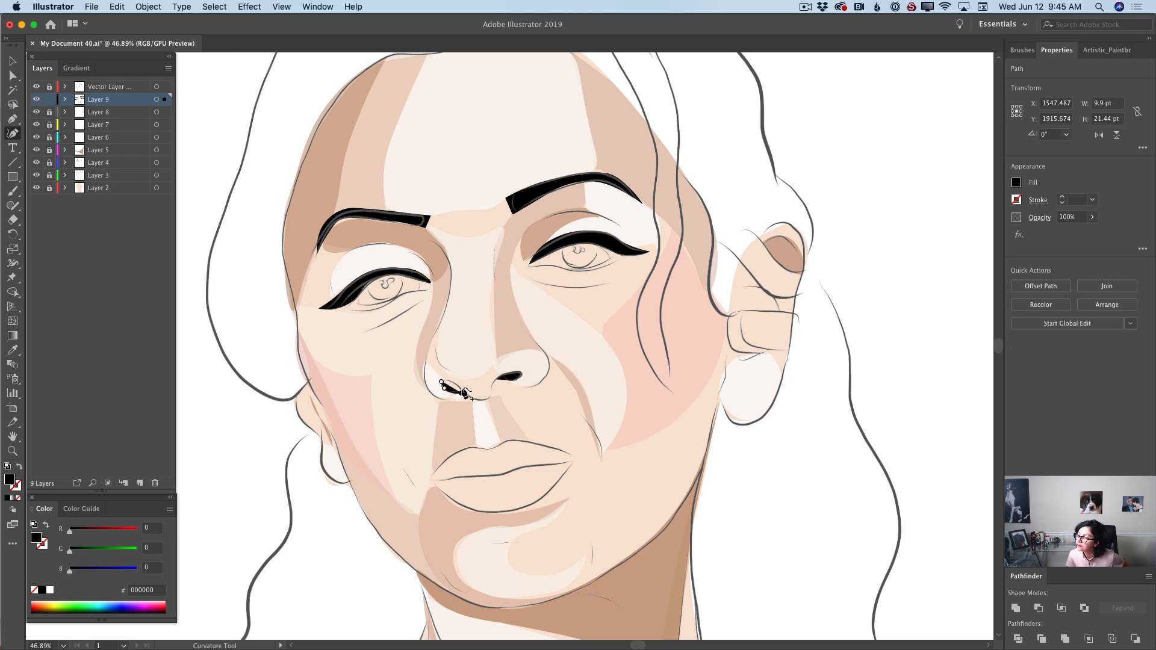
click(456, 389)
click(442, 382)
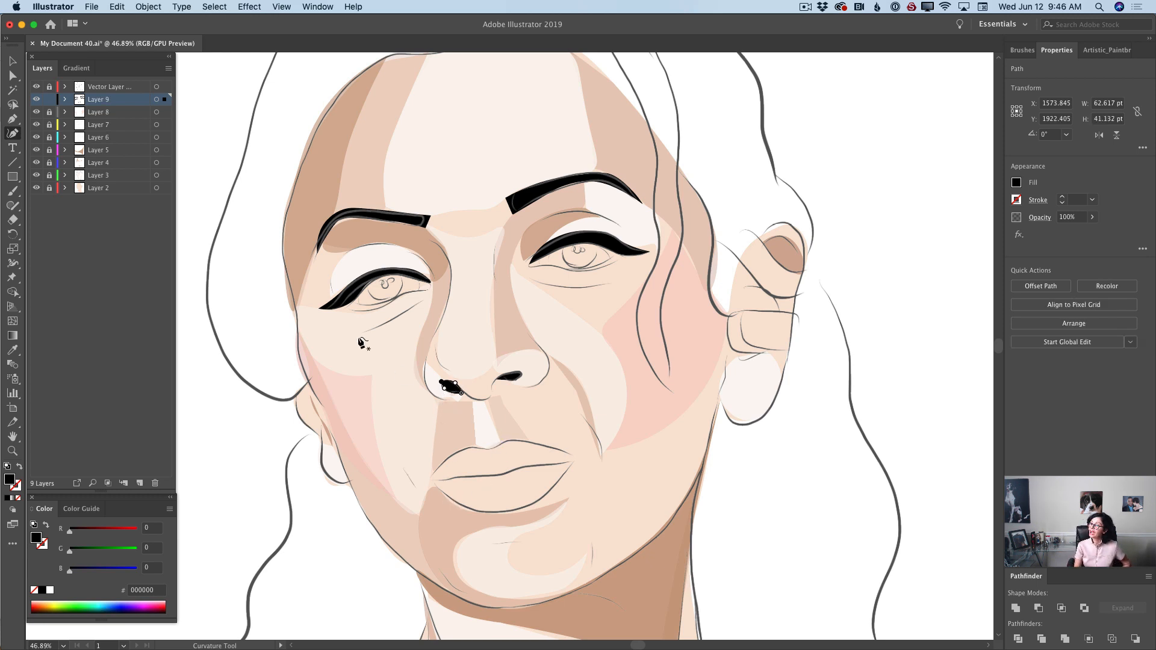
Lock Layer 9 and place a new layer directly below it.
click(50, 100)
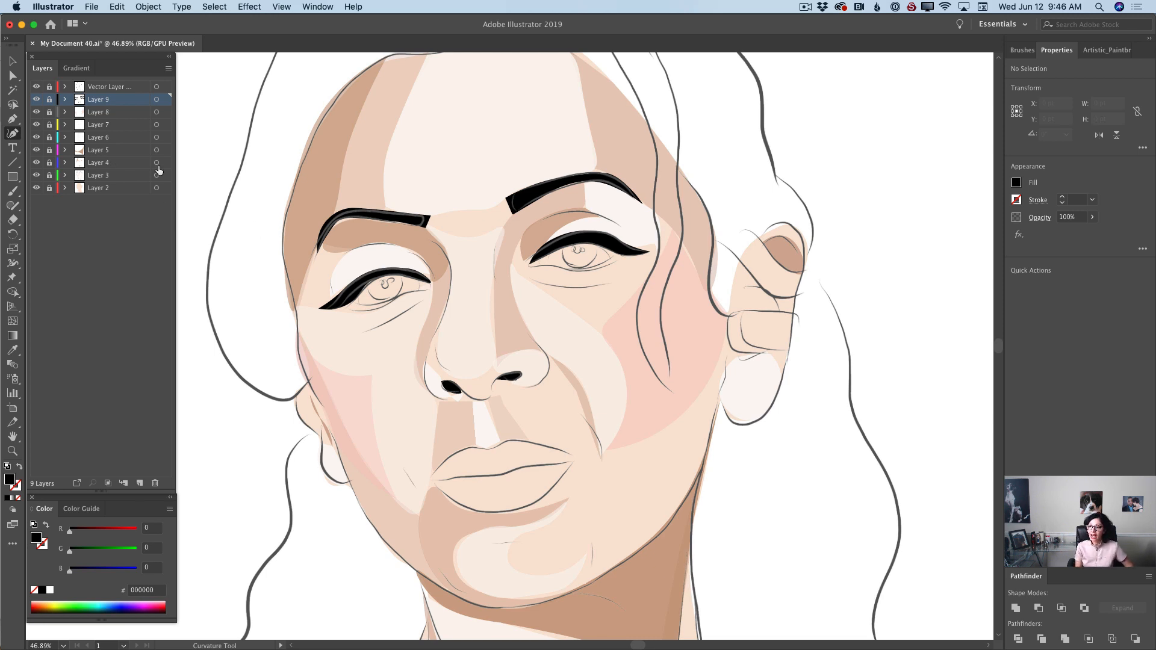
click(140, 483)
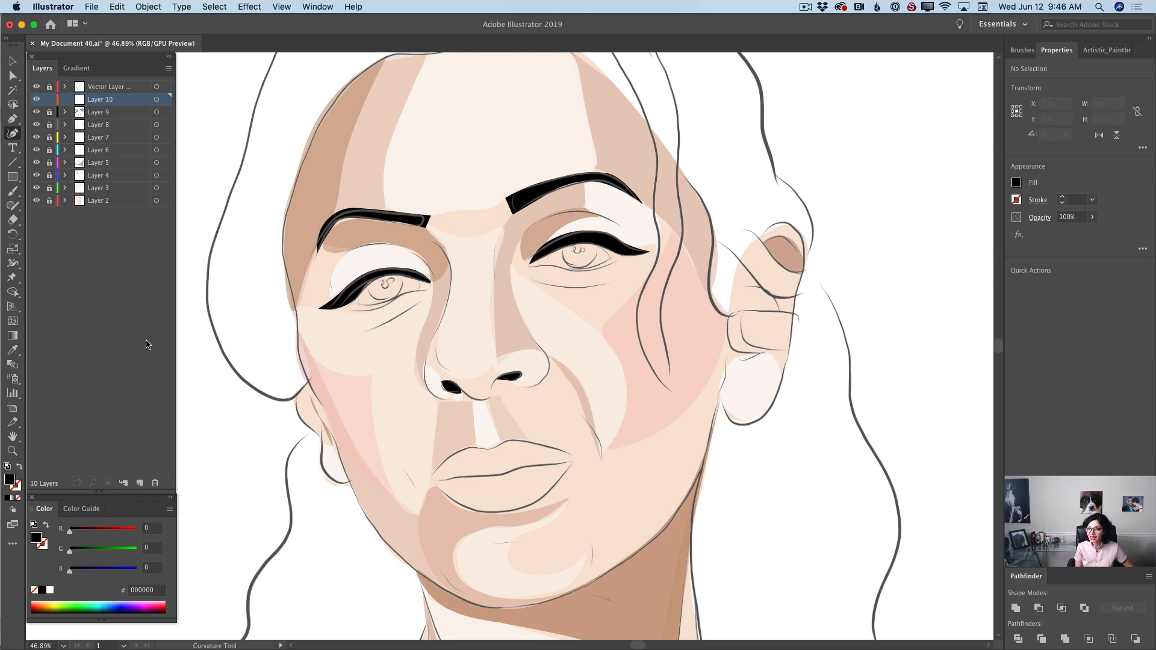
drag(124, 104, 120, 119)
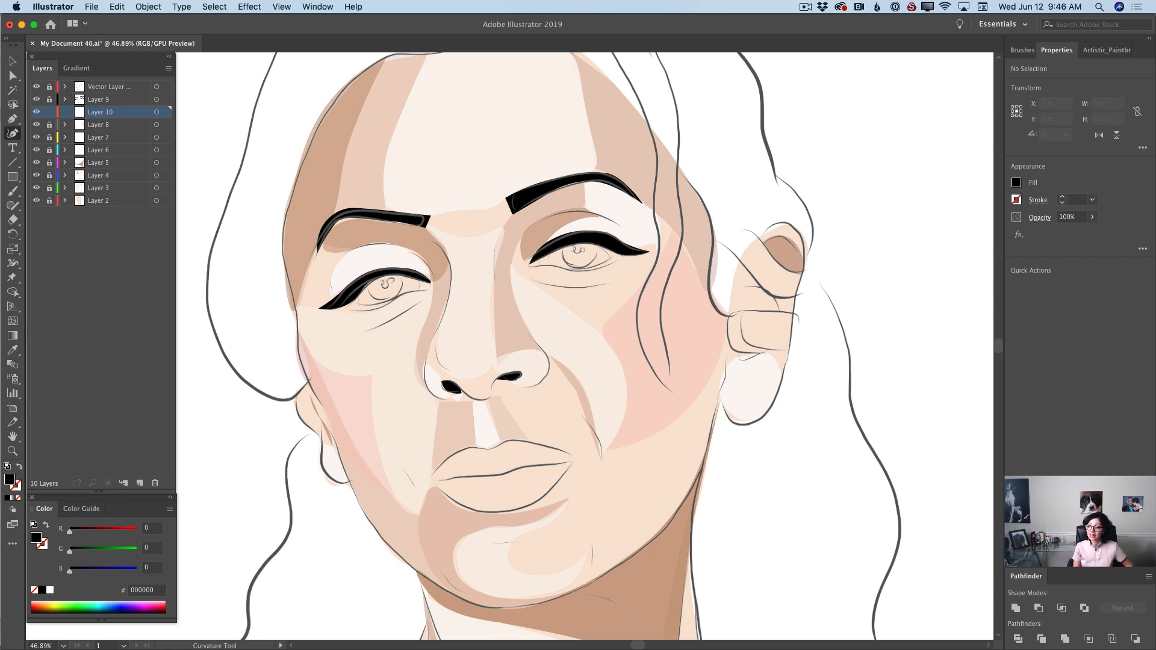
Set the fill color to white, FFFFFF.
double_click(11, 479)
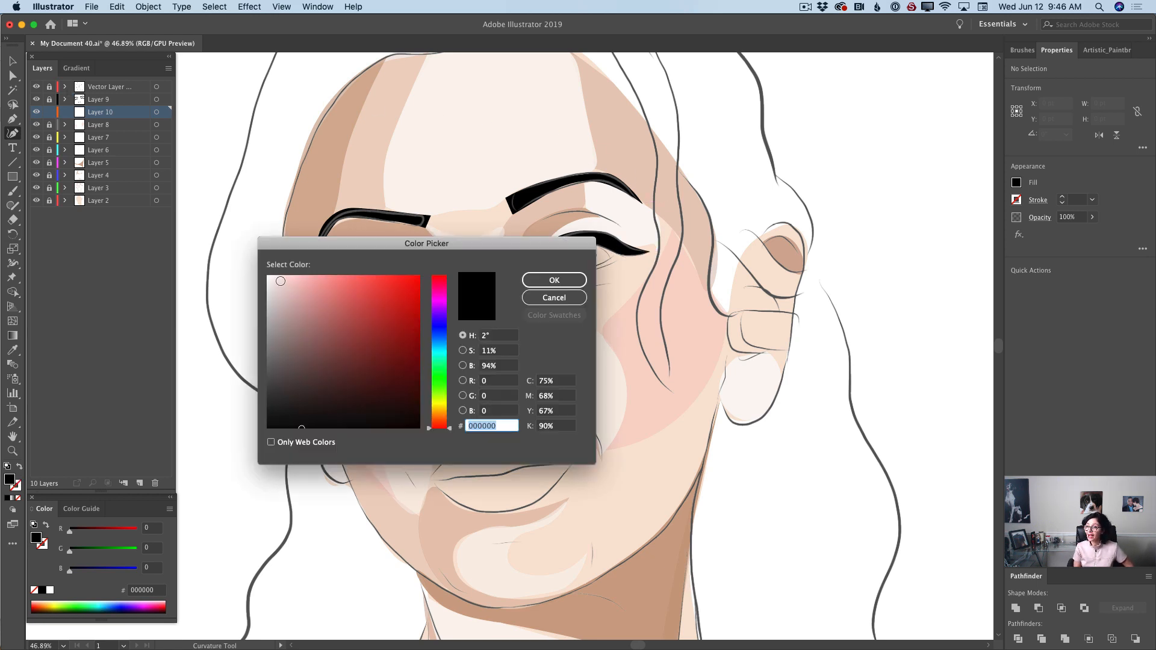
text(ffffff)
click(554, 280)
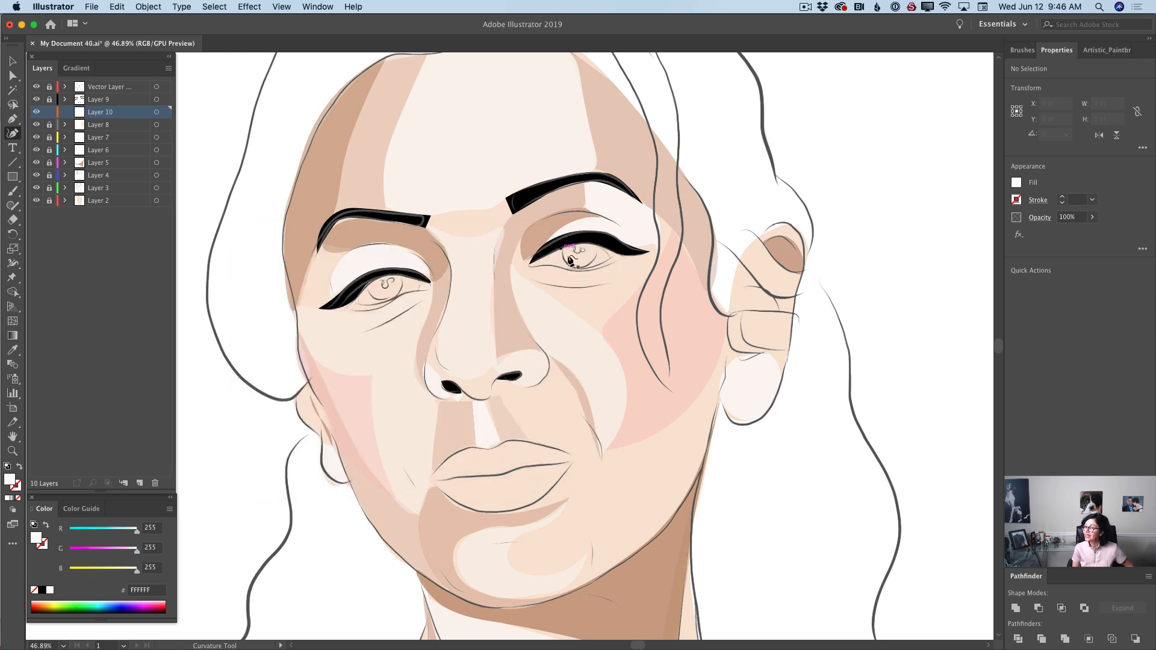
Draw a closed white shape about 263 by 92 pt filling the right eye's opening, adjusting its inner corner to fit the eyeliner.
click(530, 262)
click(553, 246)
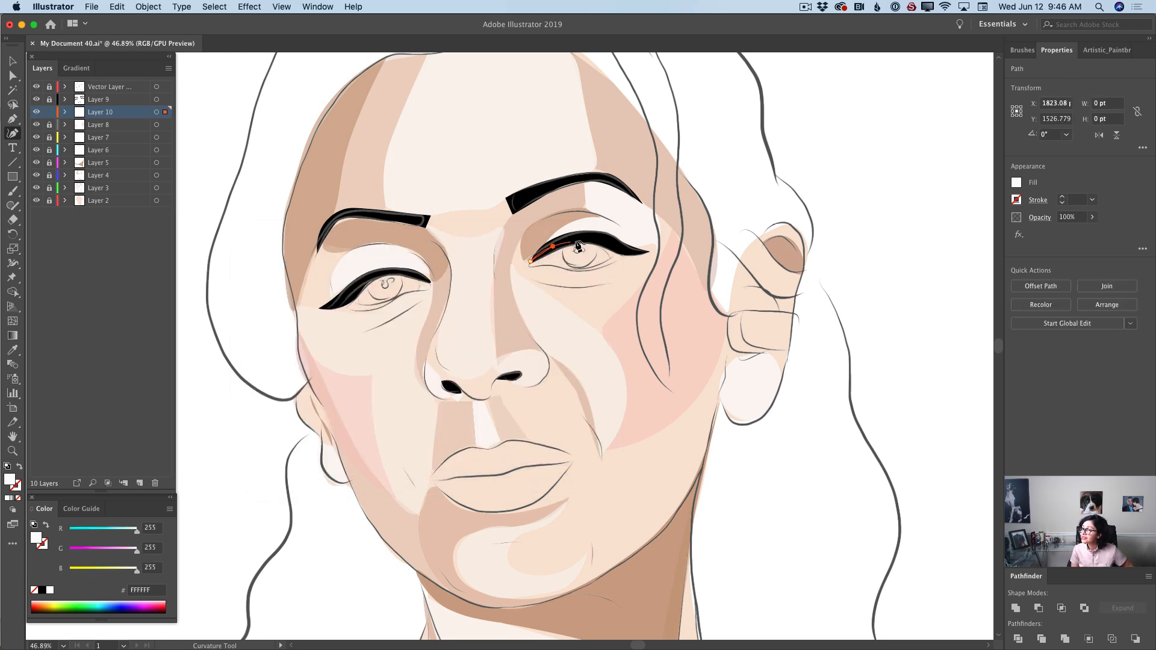
click(588, 240)
click(615, 253)
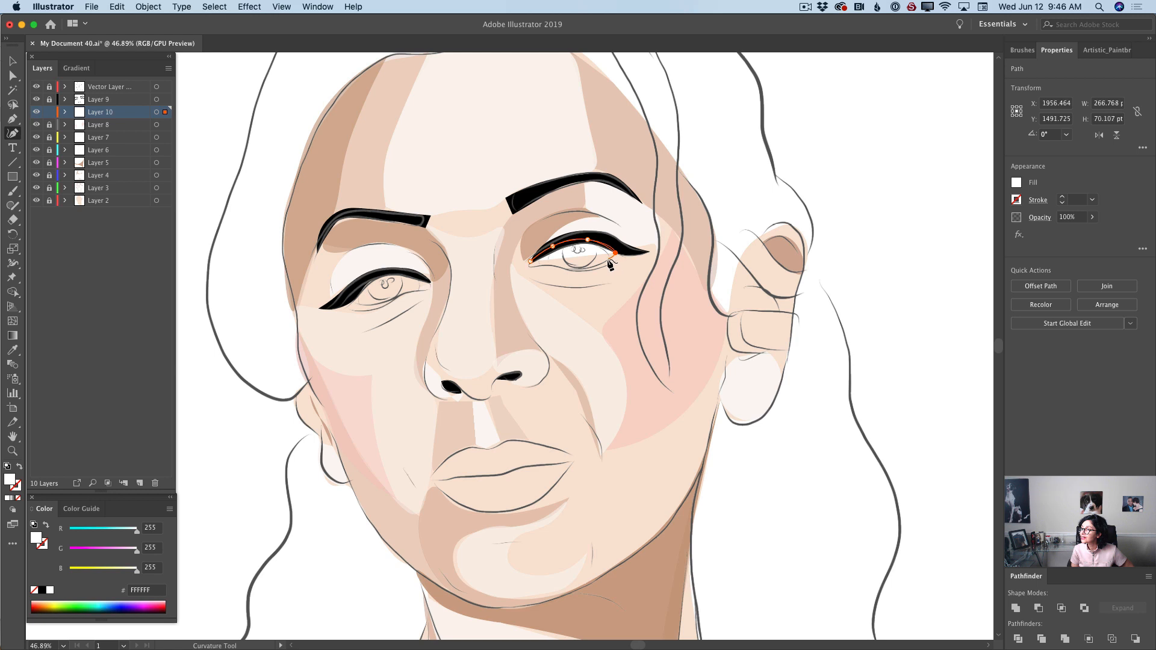
click(607, 259)
click(589, 264)
click(569, 268)
click(545, 264)
click(531, 265)
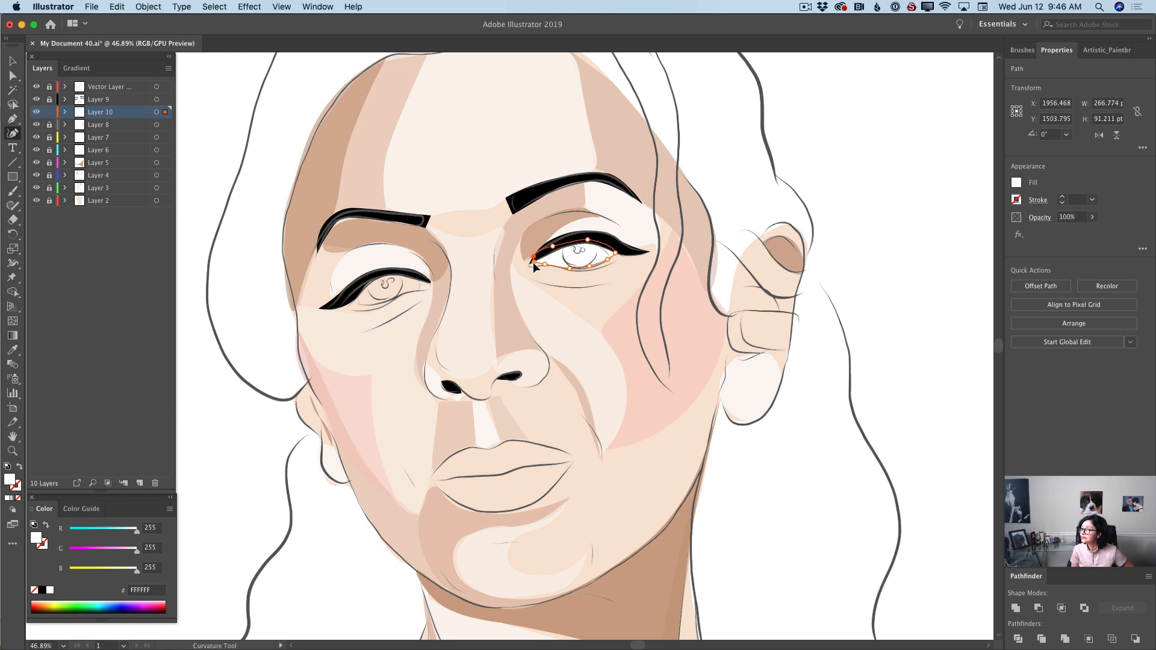
drag(532, 265, 535, 258)
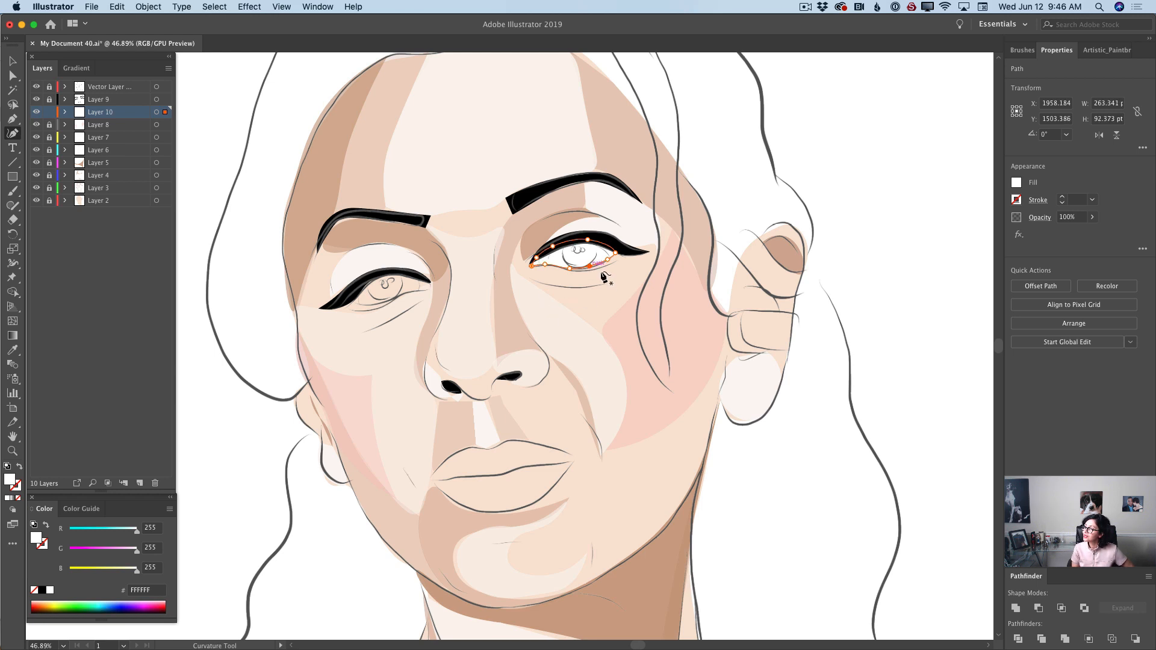
Draw a closed white shape about 226 by 96 pt filling the left eye's opening and lock Layer 10.
click(355, 299)
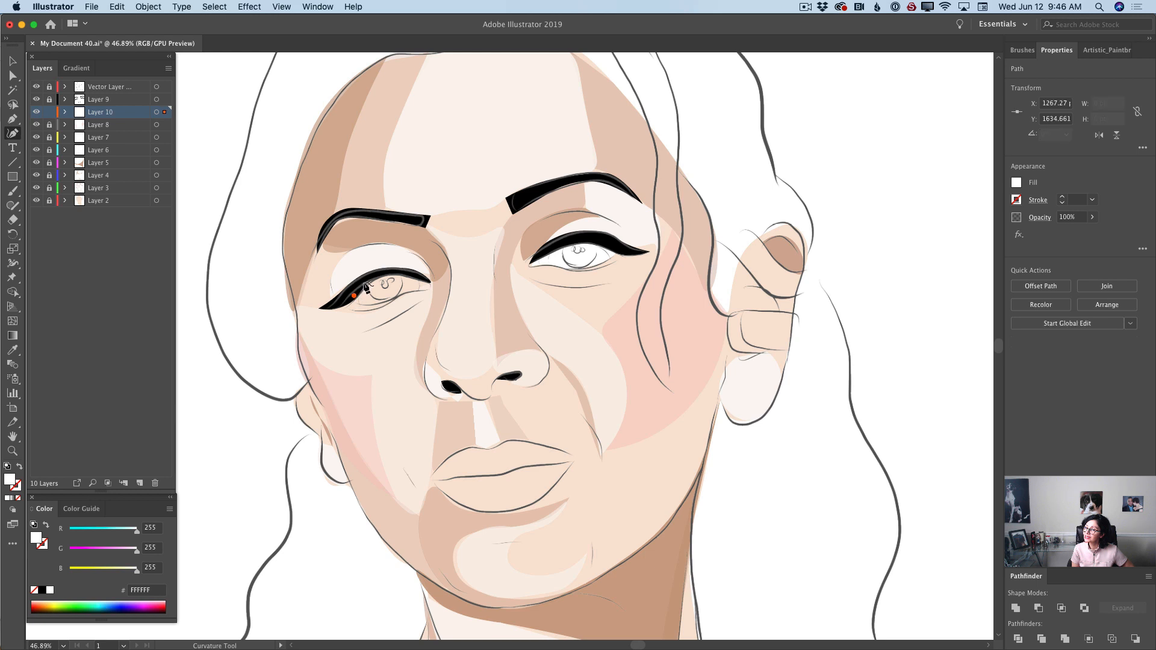
click(364, 282)
click(383, 275)
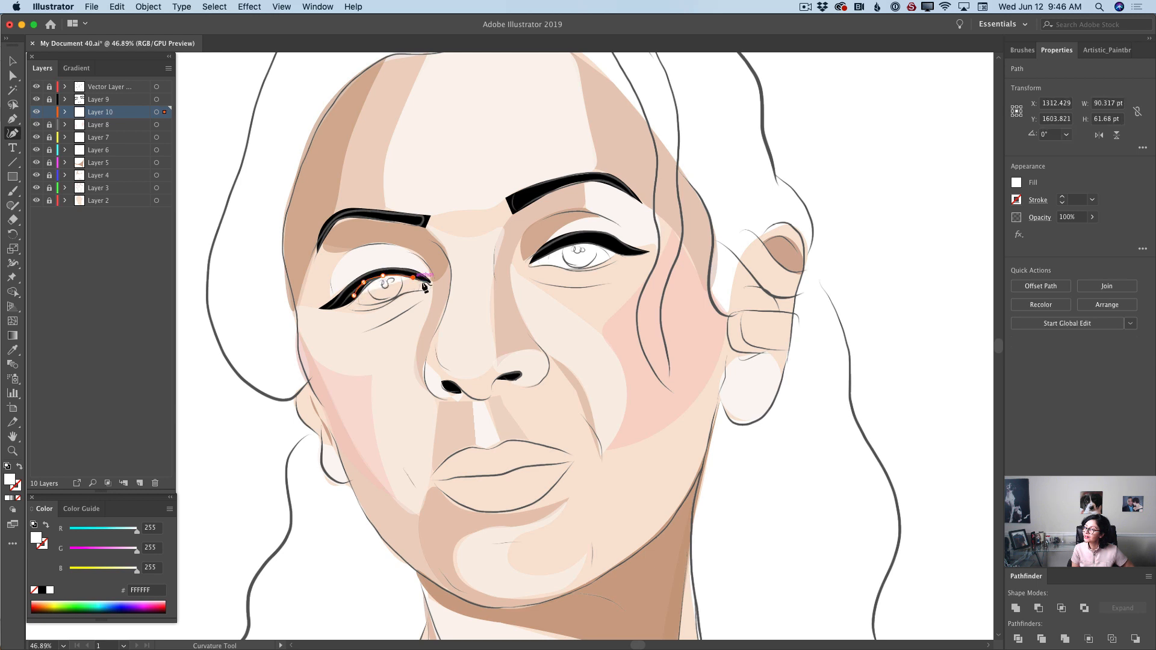
click(413, 278)
click(427, 284)
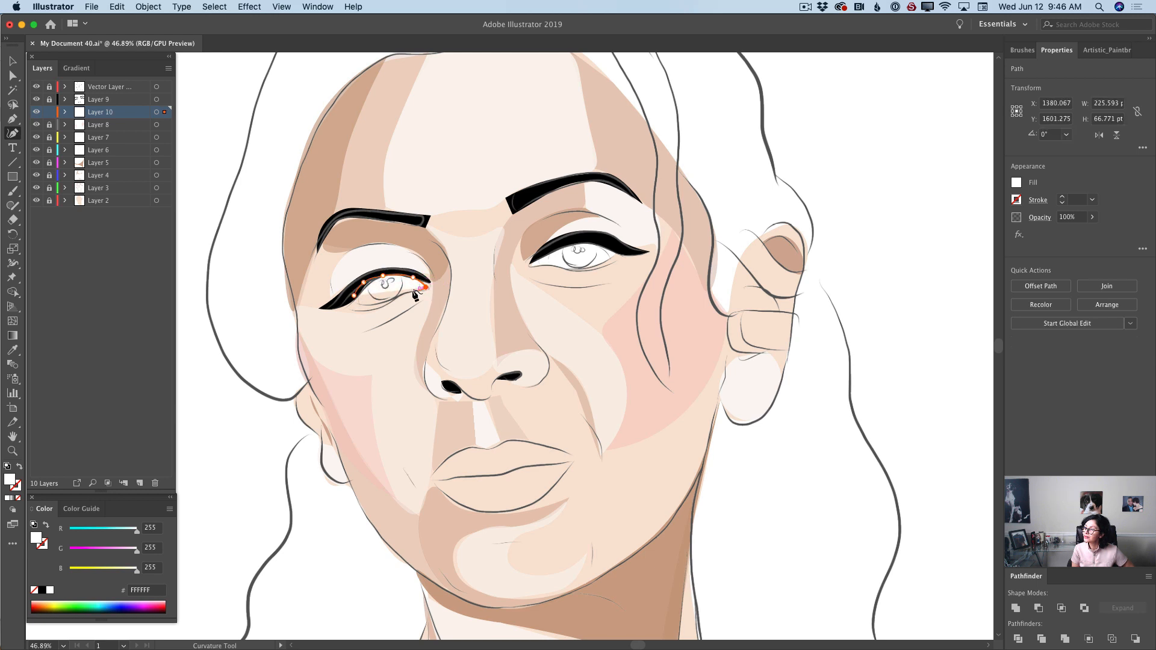
click(415, 291)
click(375, 303)
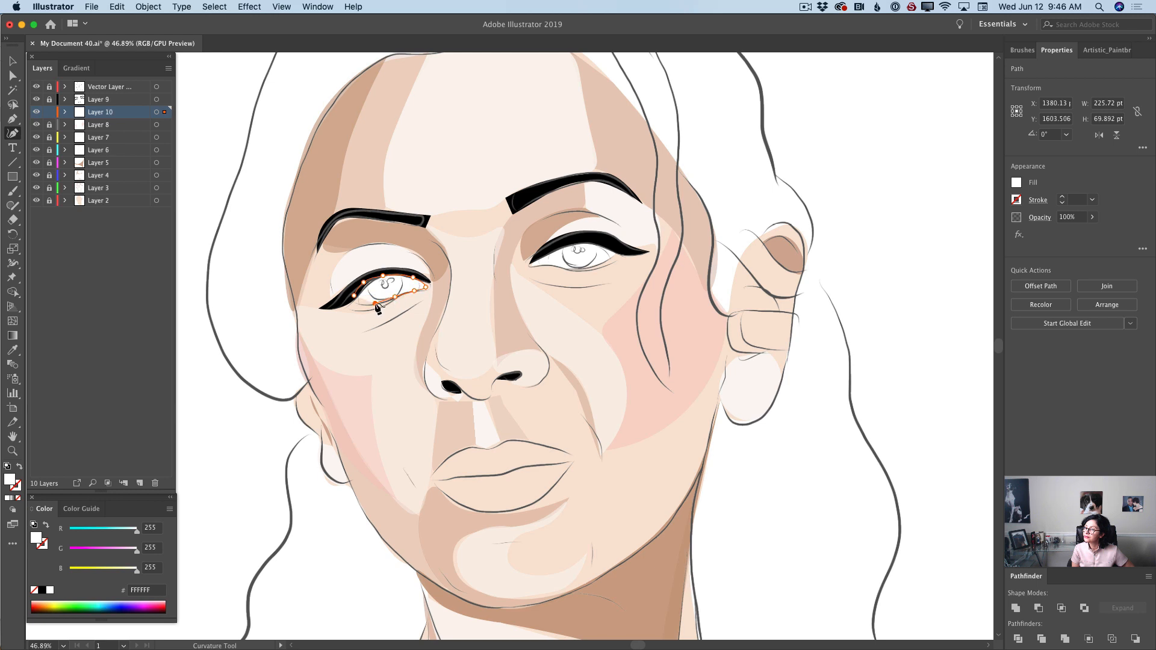
click(354, 298)
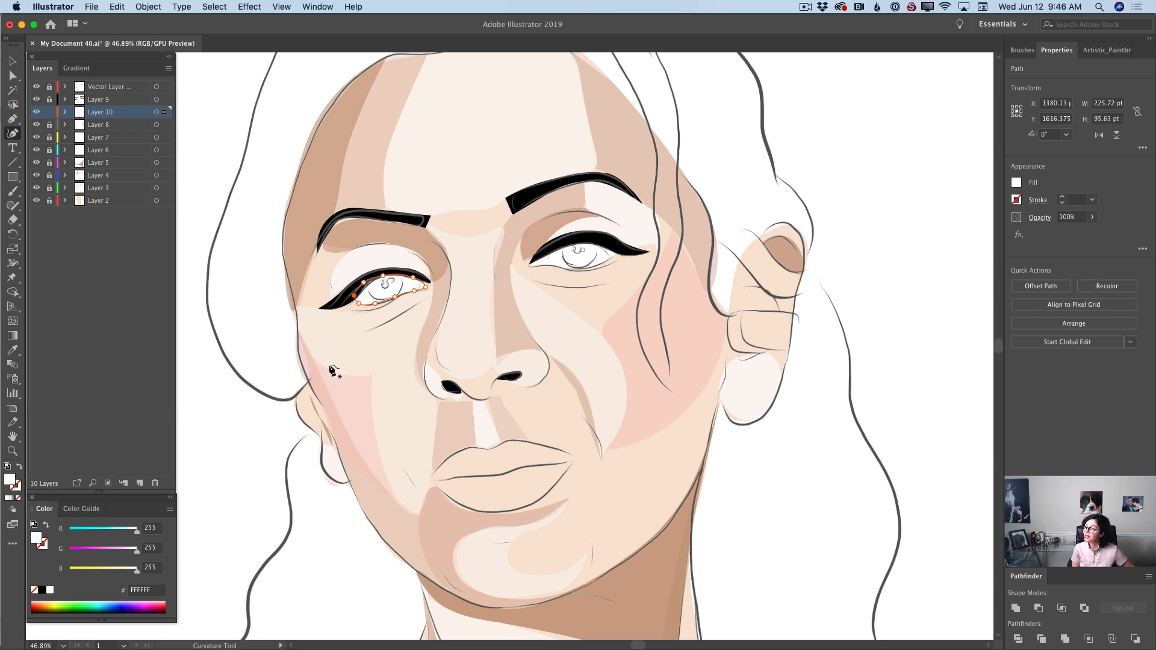
click(49, 112)
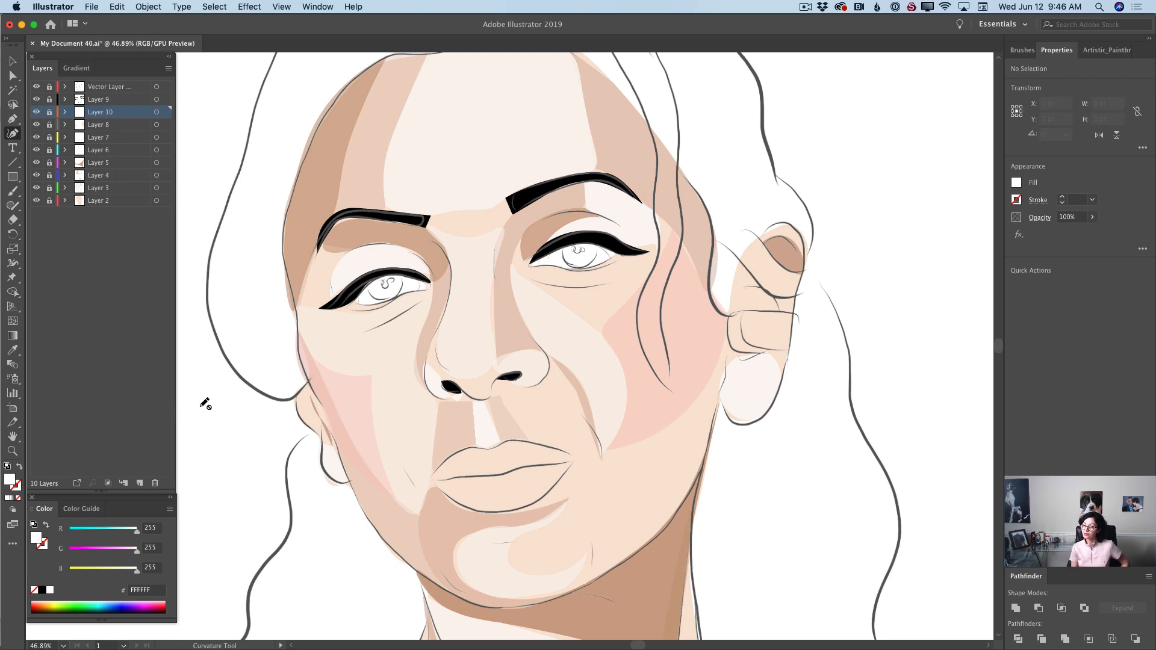
Set the fill color to light pink, F2B1AF, and add a new layer above Layer 10.
double_click(11, 480)
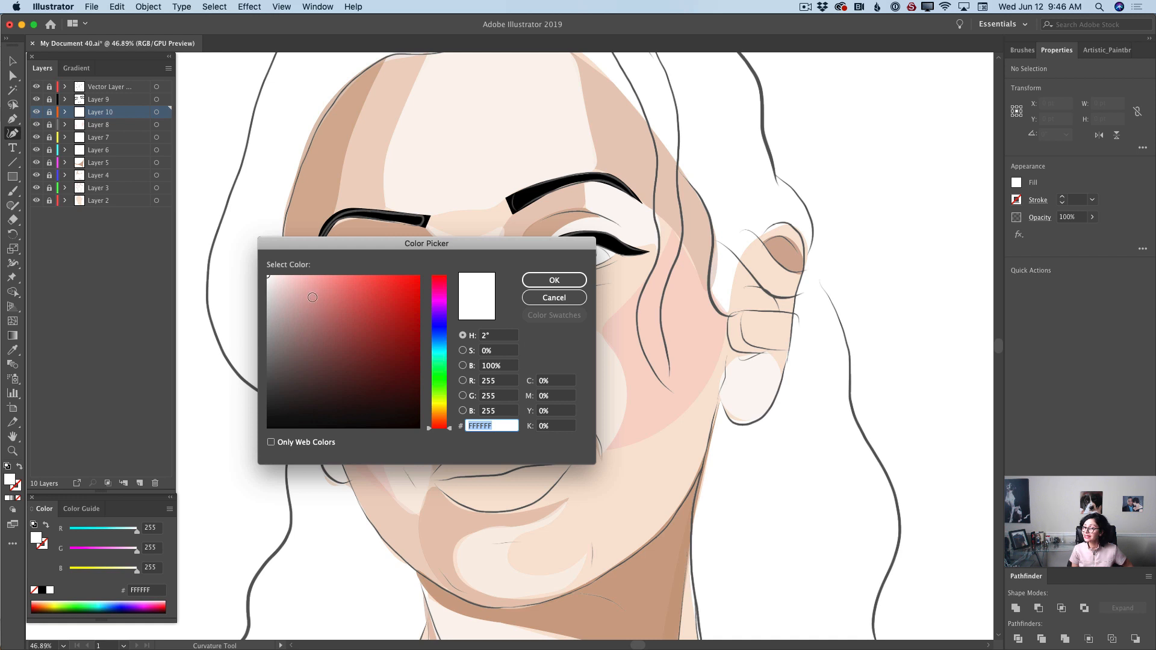
click(309, 284)
click(545, 280)
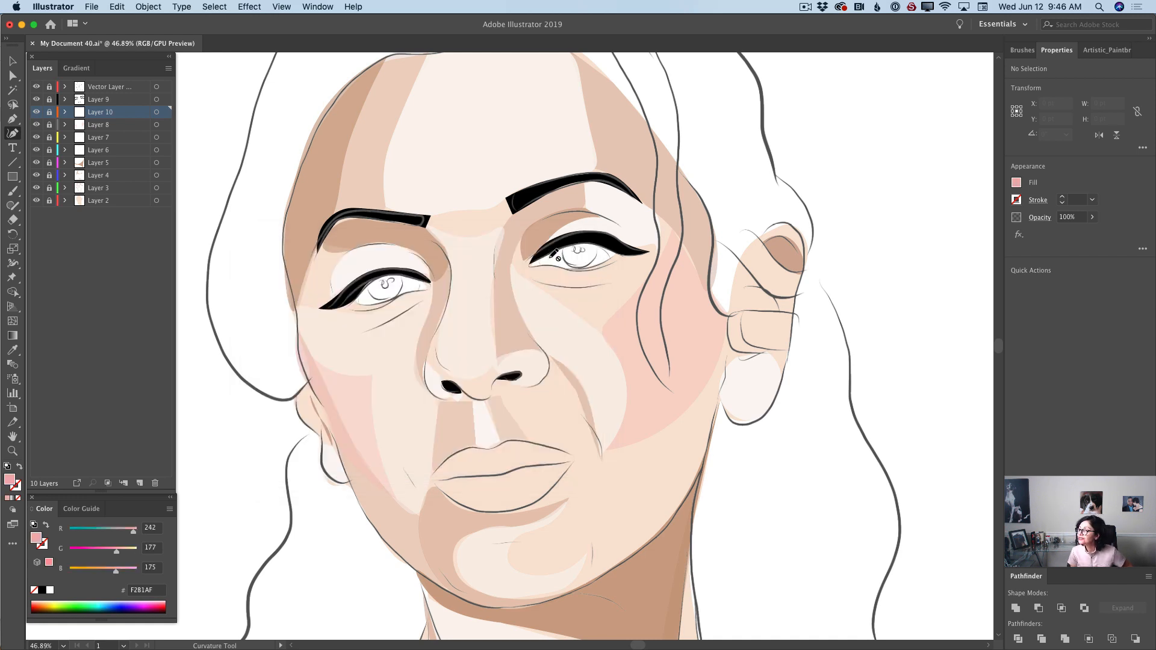
click(139, 483)
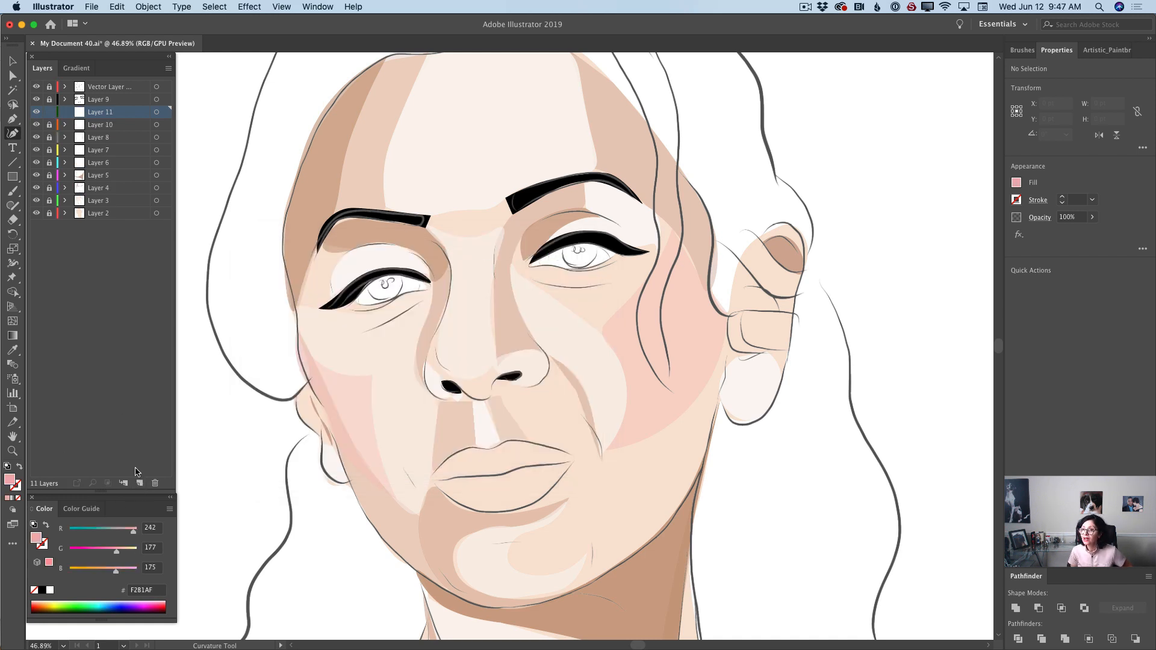
Draw a closed pink shape about 52 by 32 pt over the inner corner of the right eye, fitted to the eyeliner.
click(546, 260)
click(544, 264)
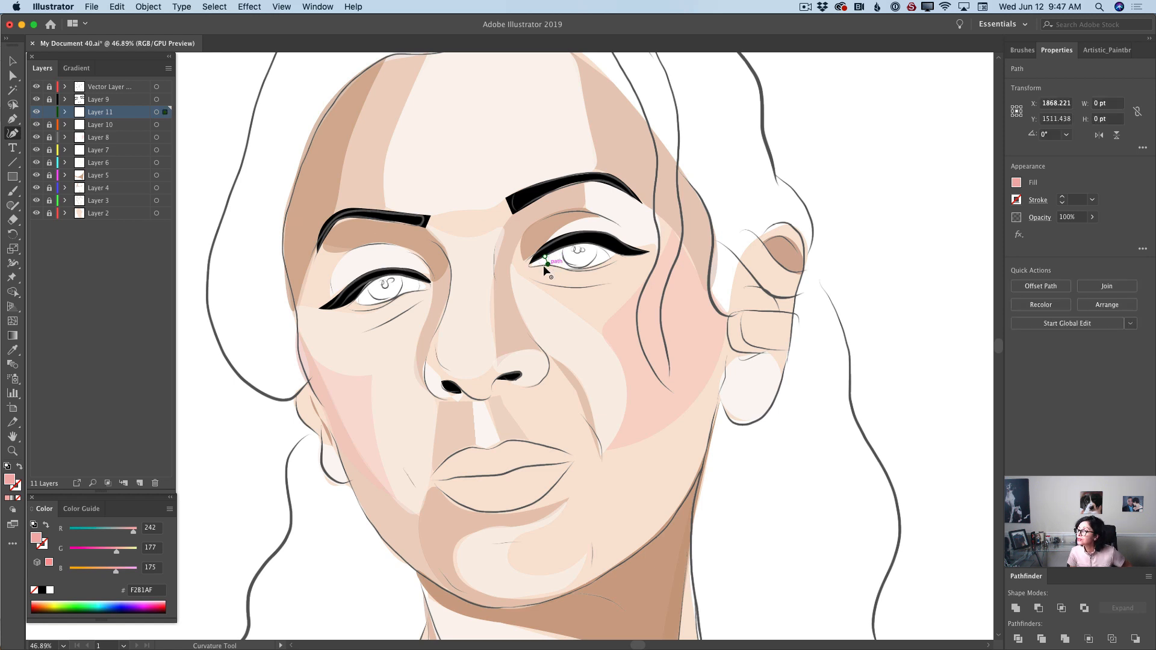
click(541, 266)
click(531, 267)
click(545, 257)
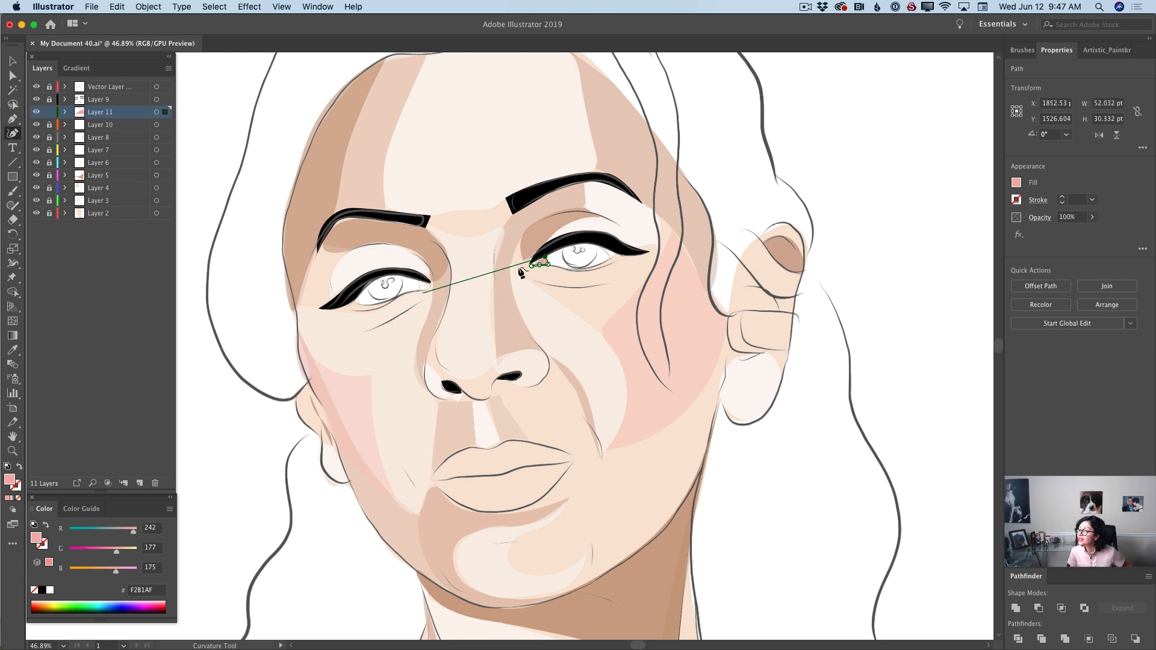
click(532, 265)
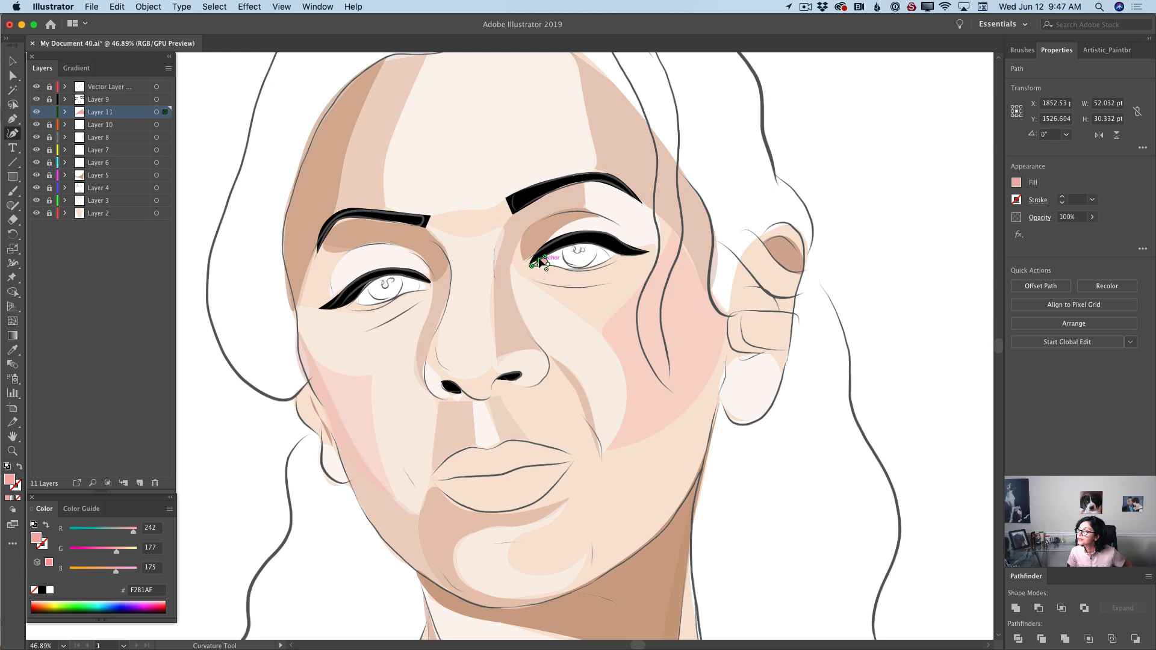
click(537, 258)
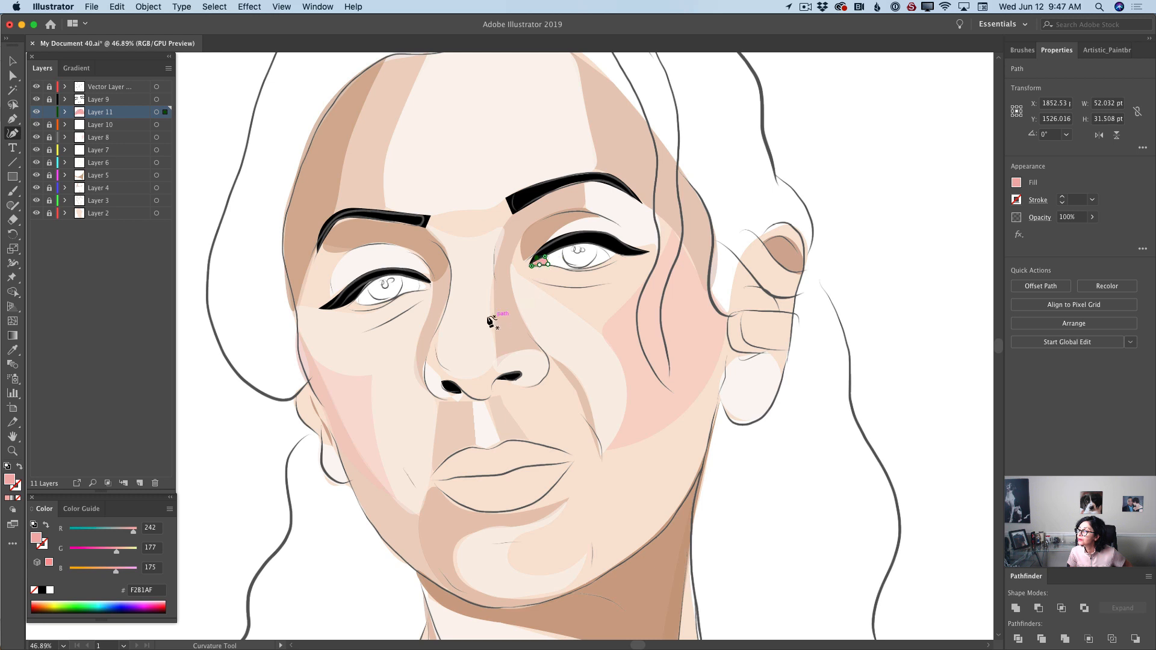
Draw a closed pink shape about 40 by 36 pt over the inner corner of the left eye.
click(417, 279)
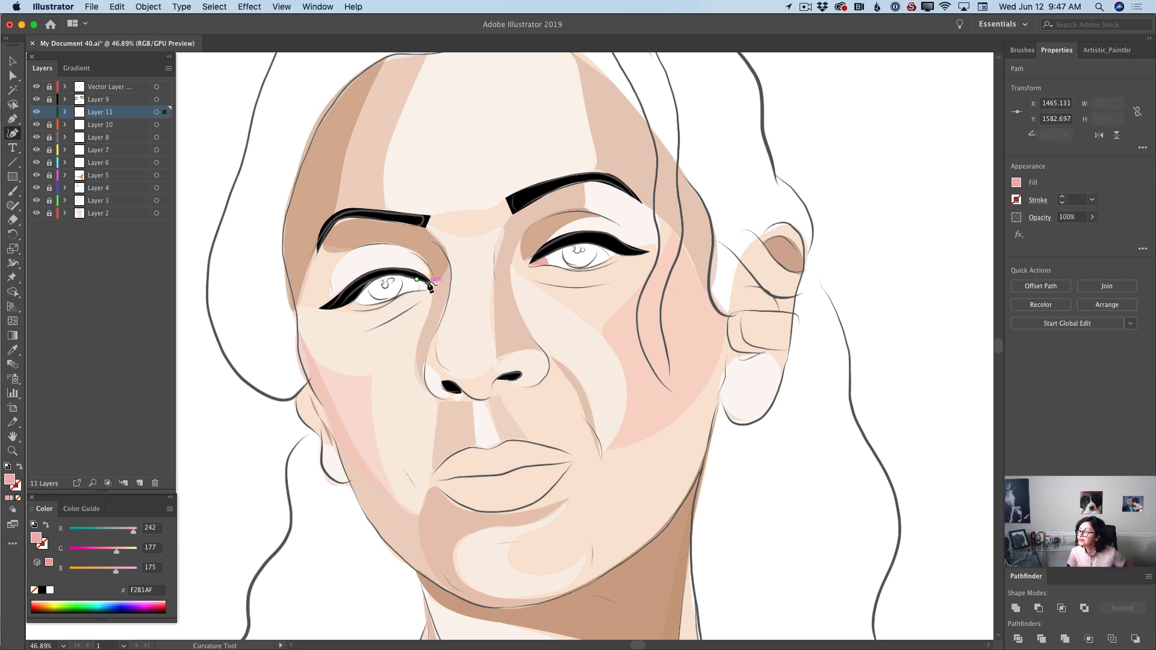
click(428, 282)
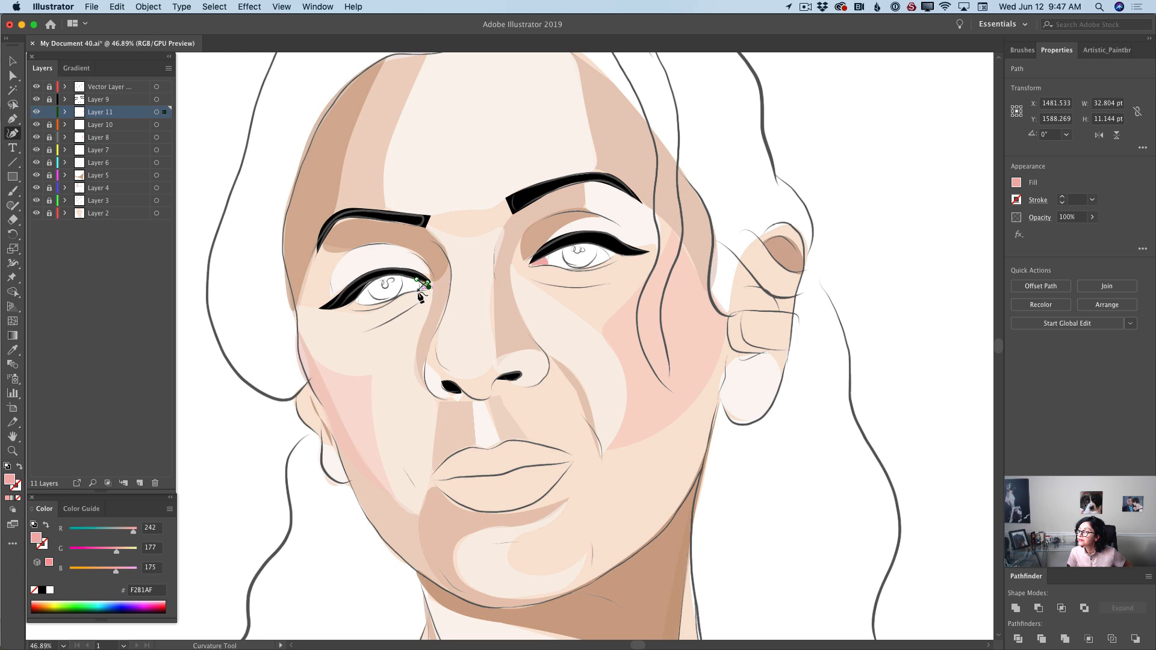
click(428, 288)
click(423, 293)
click(418, 293)
click(420, 281)
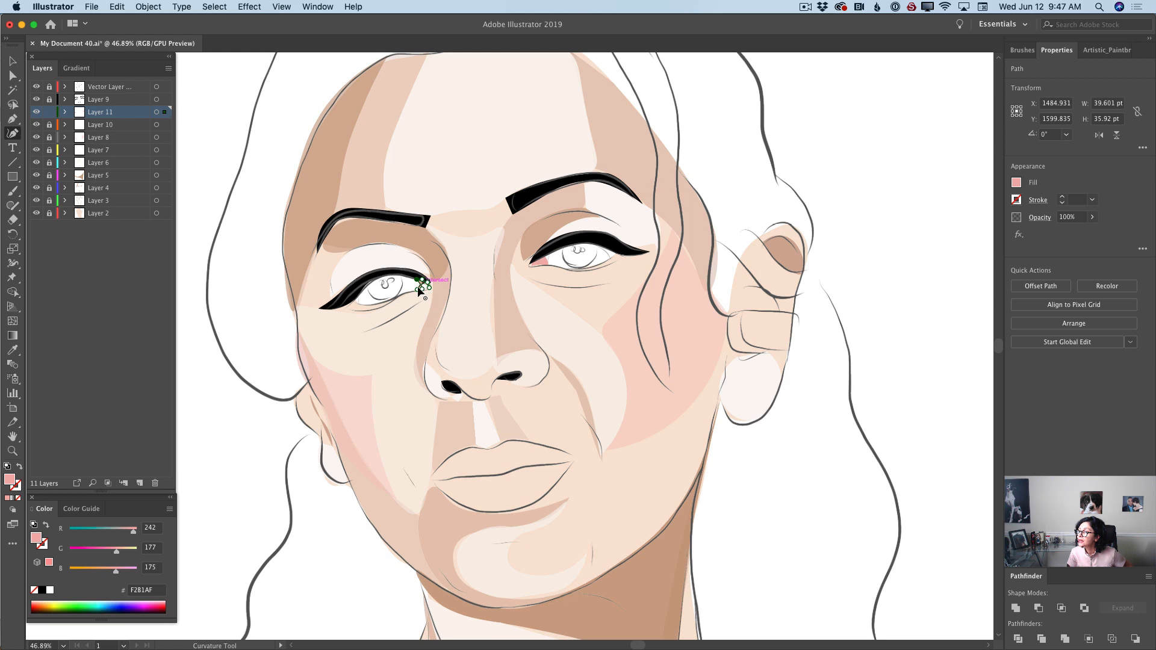
Adjust the anchor points of the left eye's pink corner to about 45 by 40 pt and lock Layer 11.
click(426, 287)
drag(427, 288, 427, 289)
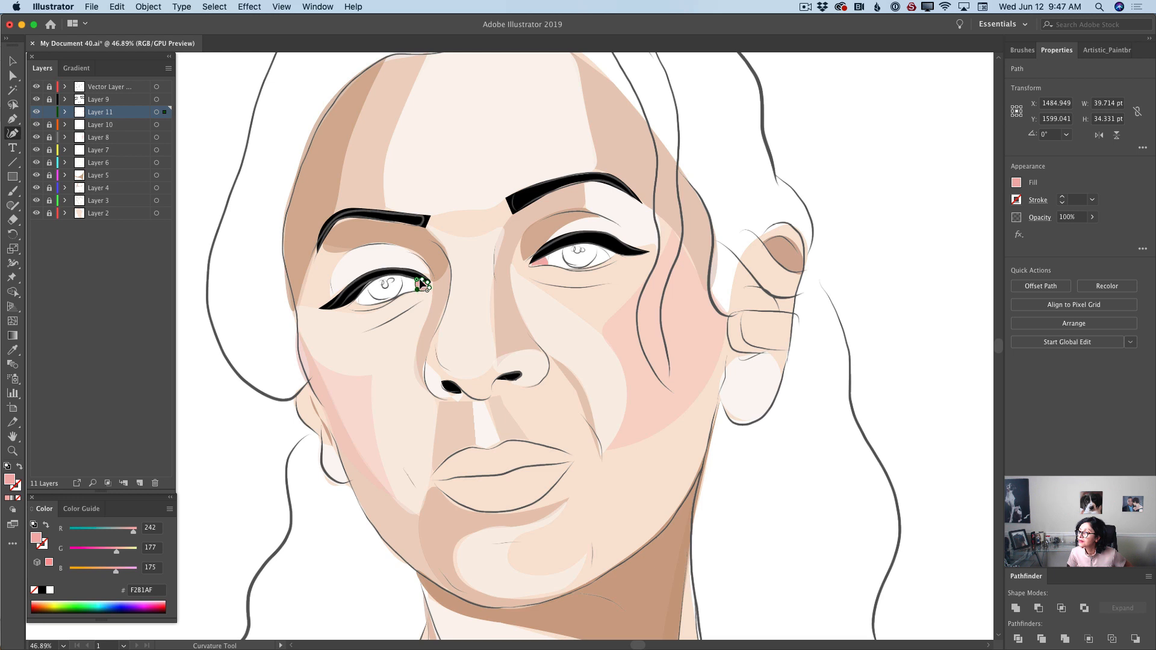
drag(416, 288, 416, 291)
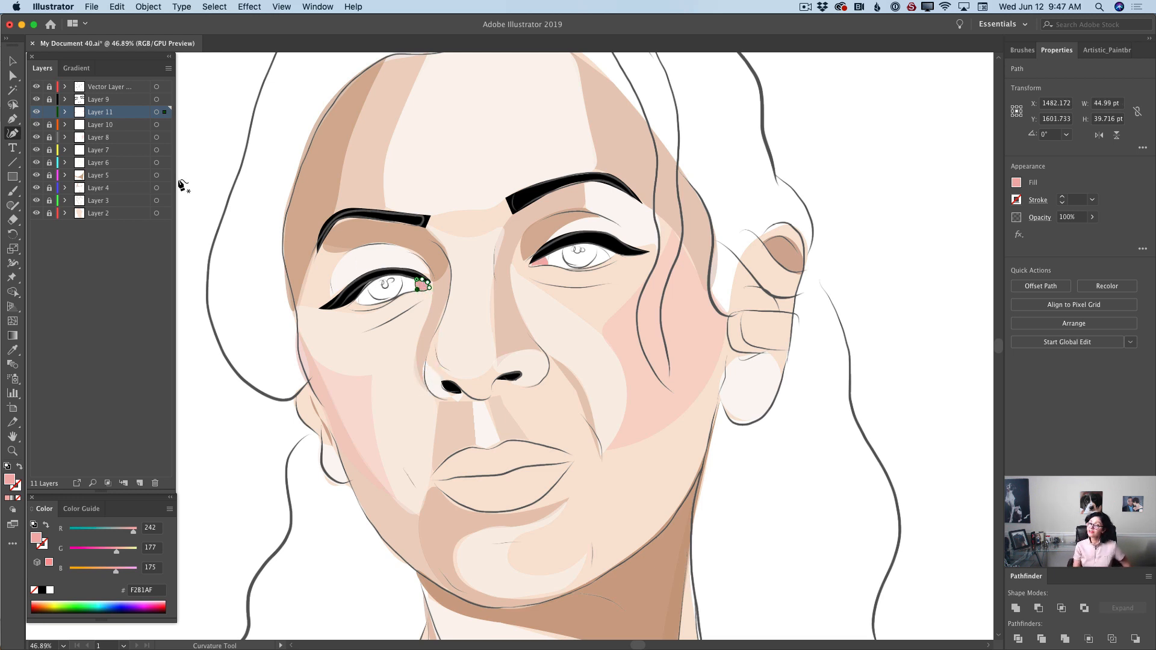
click(49, 112)
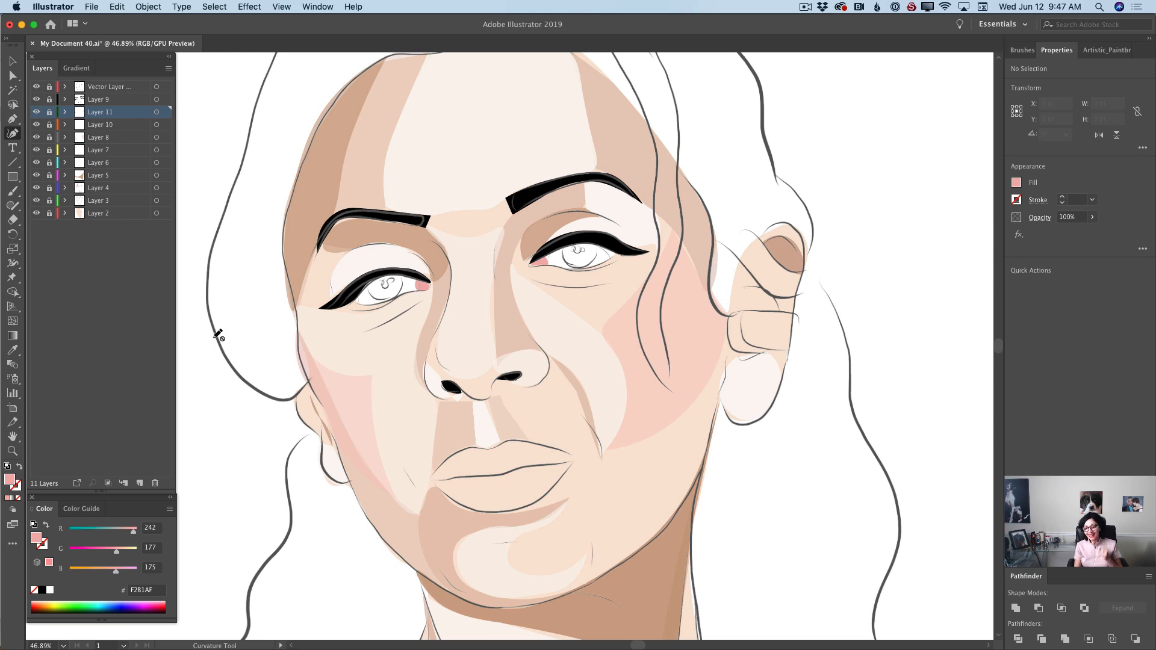
Add a new layer above Layer 11 and set the fill color to dark brown, 724101.
click(140, 483)
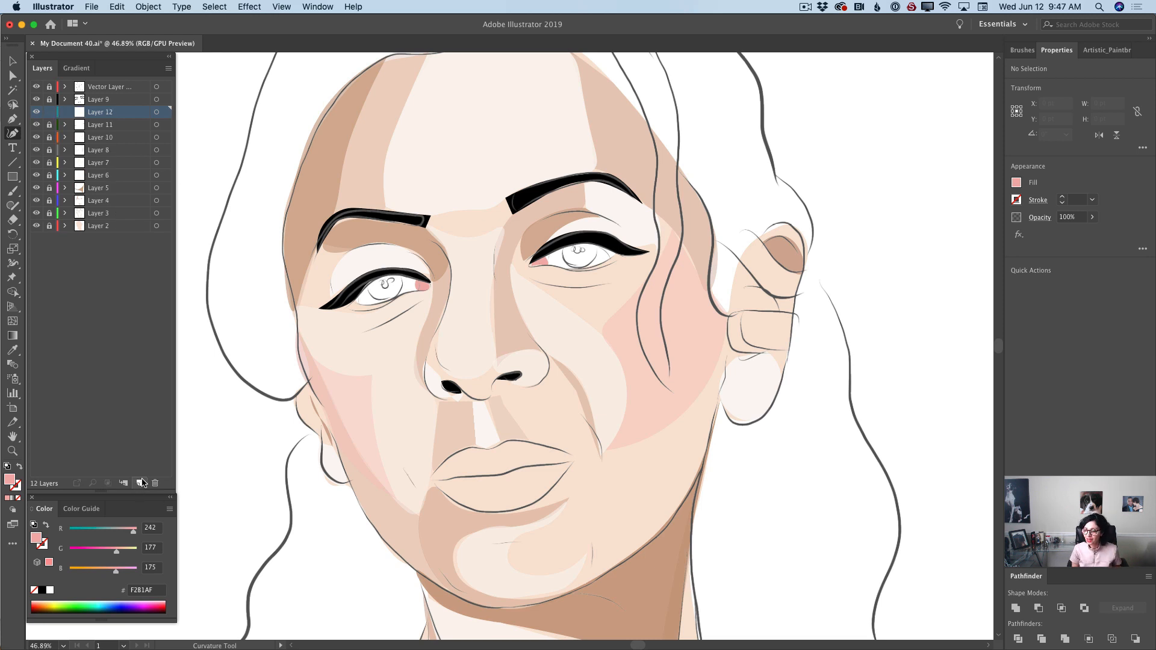
double_click(11, 480)
click(439, 415)
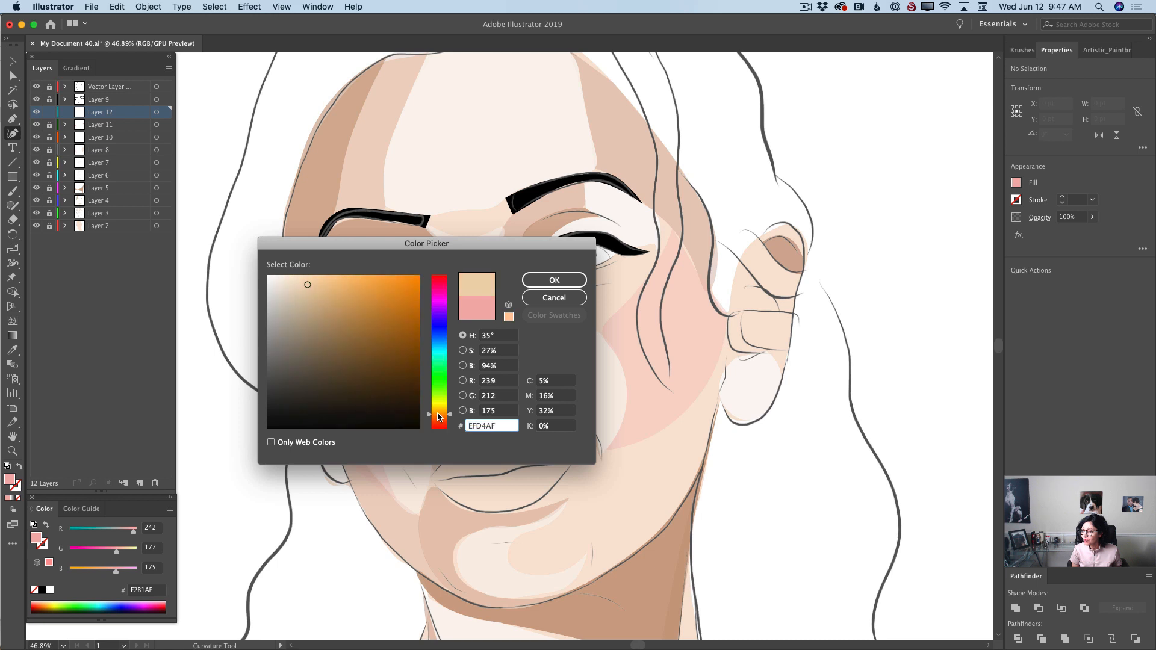
drag(408, 360, 426, 359)
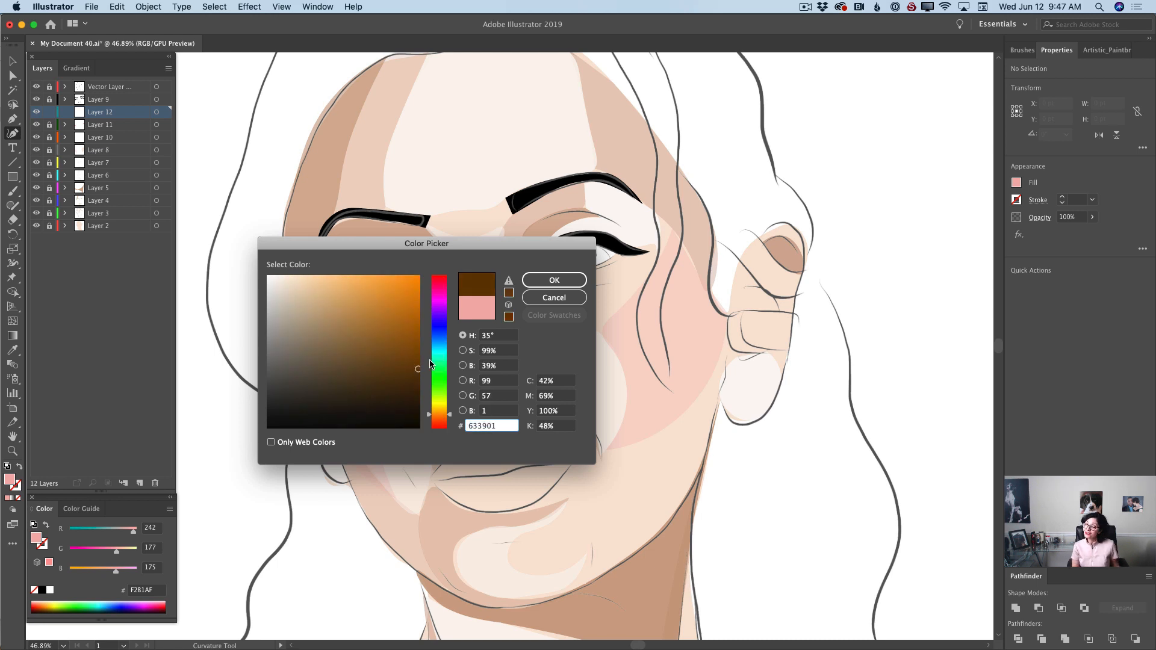
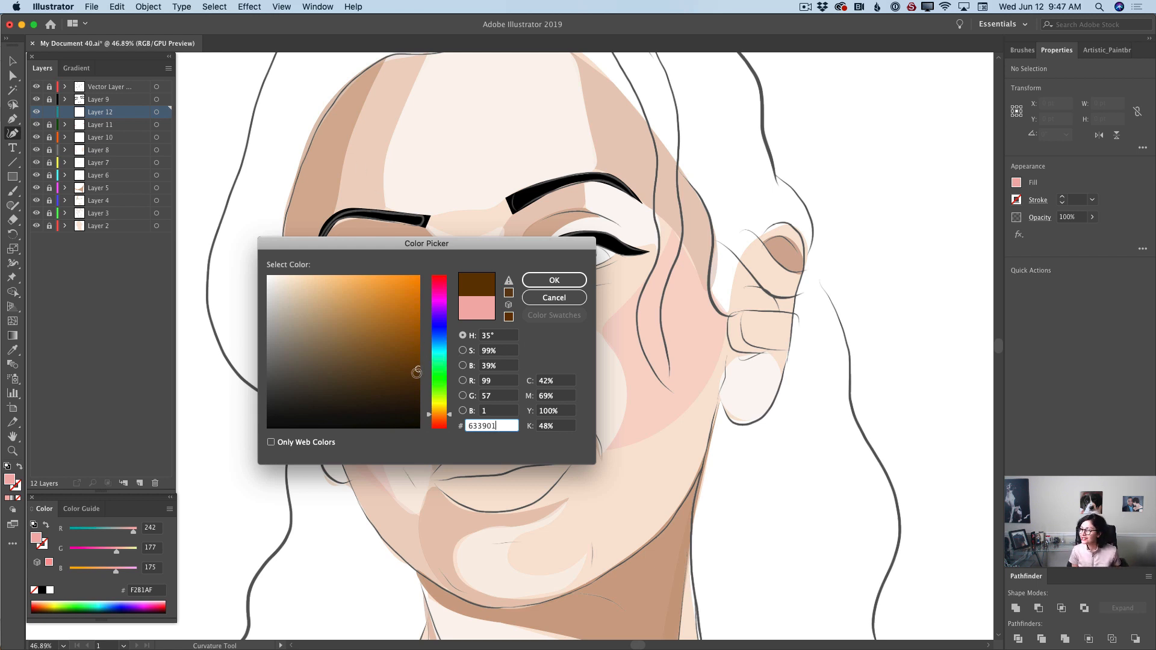
drag(416, 372, 417, 363)
click(554, 280)
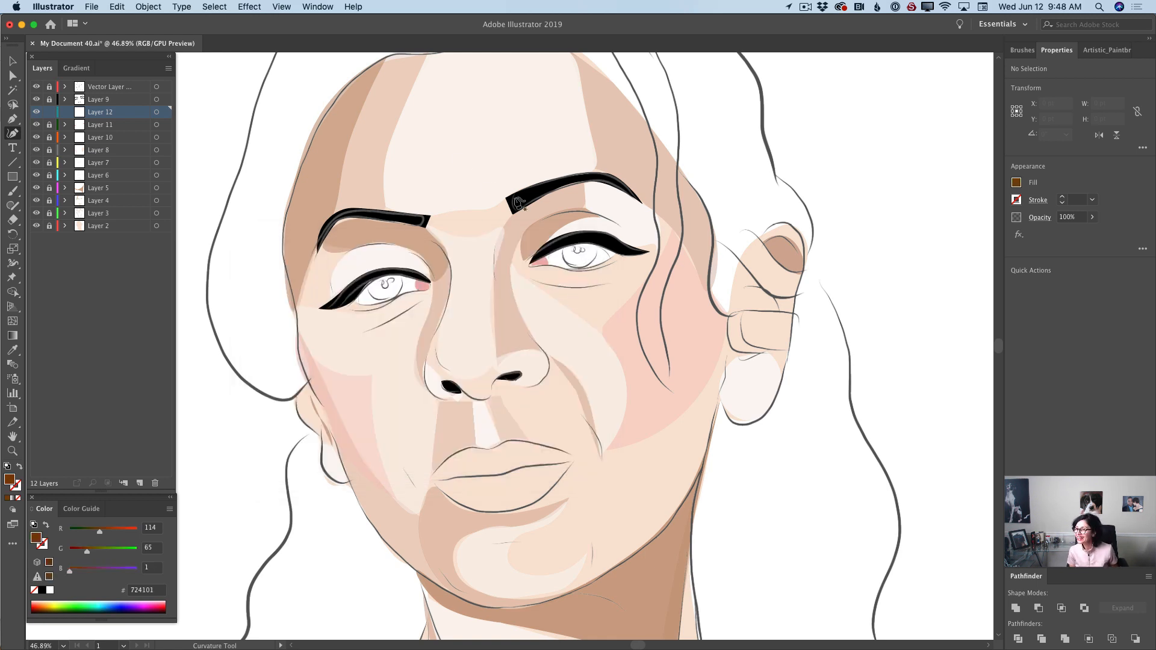
Draw a closed brown iris shape about 126 by 91 pt in the right eye, its upper edge tucked under the eyeliner.
click(564, 243)
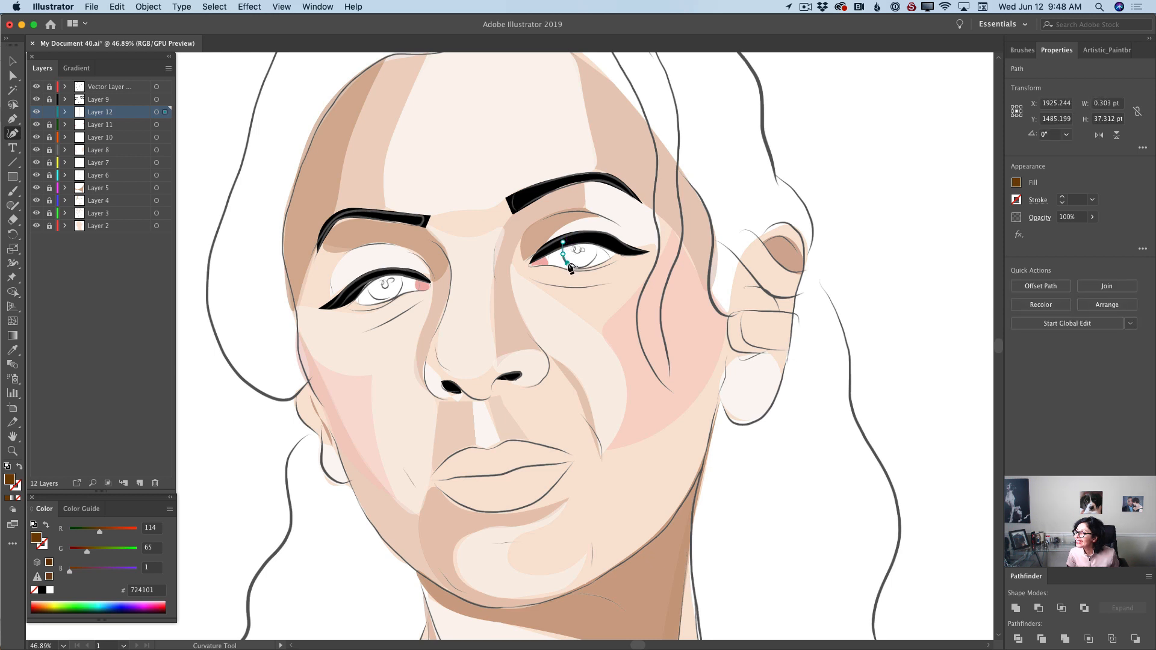
click(568, 264)
click(585, 267)
click(598, 254)
click(602, 242)
click(583, 238)
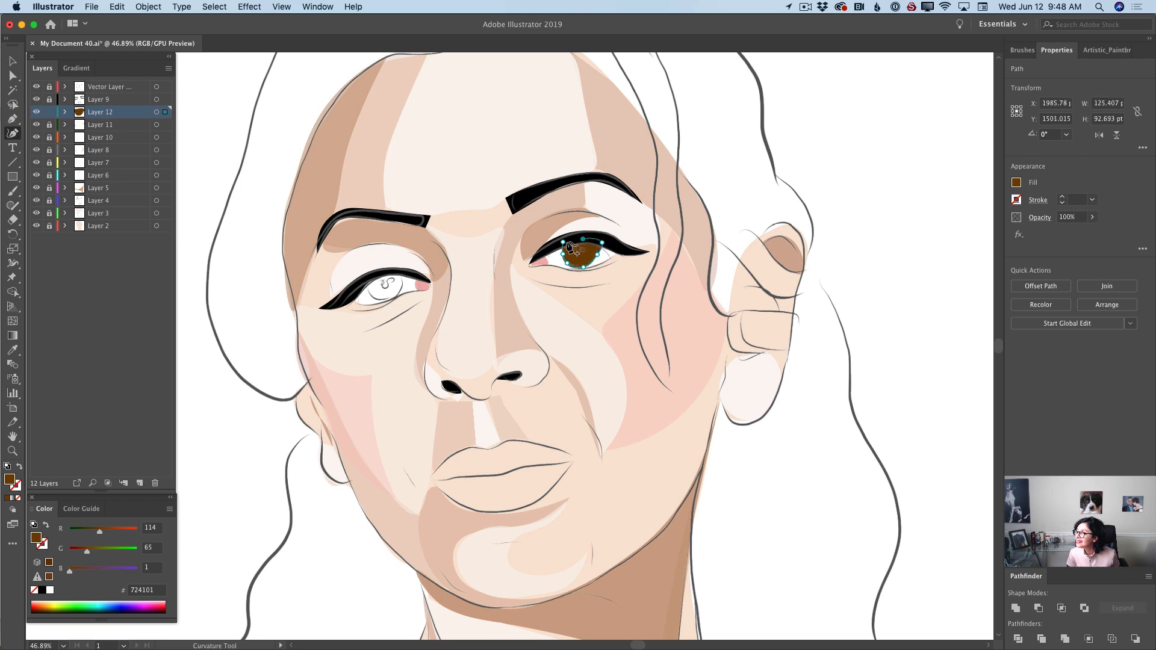
click(565, 244)
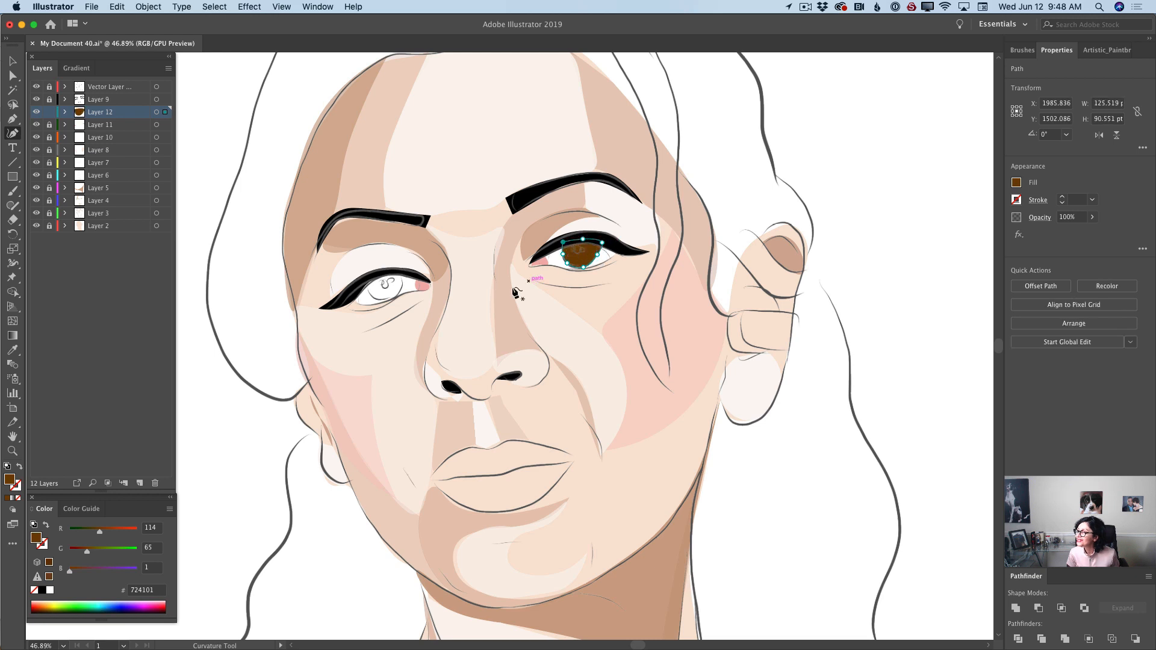
Draw a closed brown iris shape about 131 by 90 pt in the left eye and lock Layer 12.
click(364, 282)
click(386, 300)
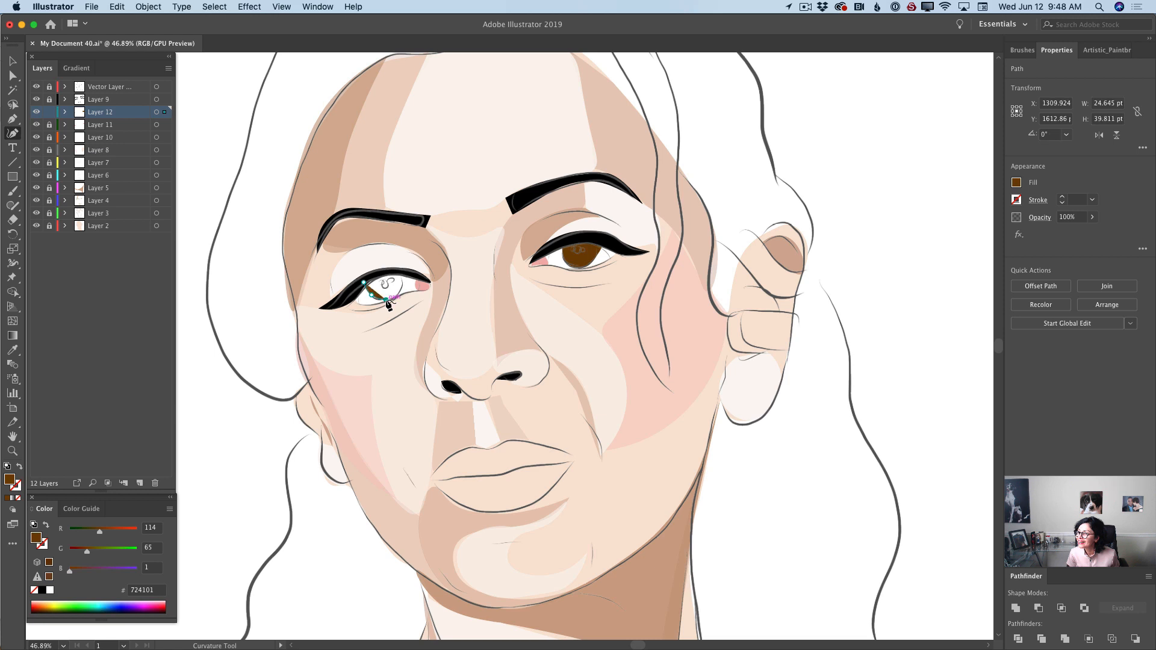
click(400, 291)
click(404, 275)
click(389, 271)
click(364, 283)
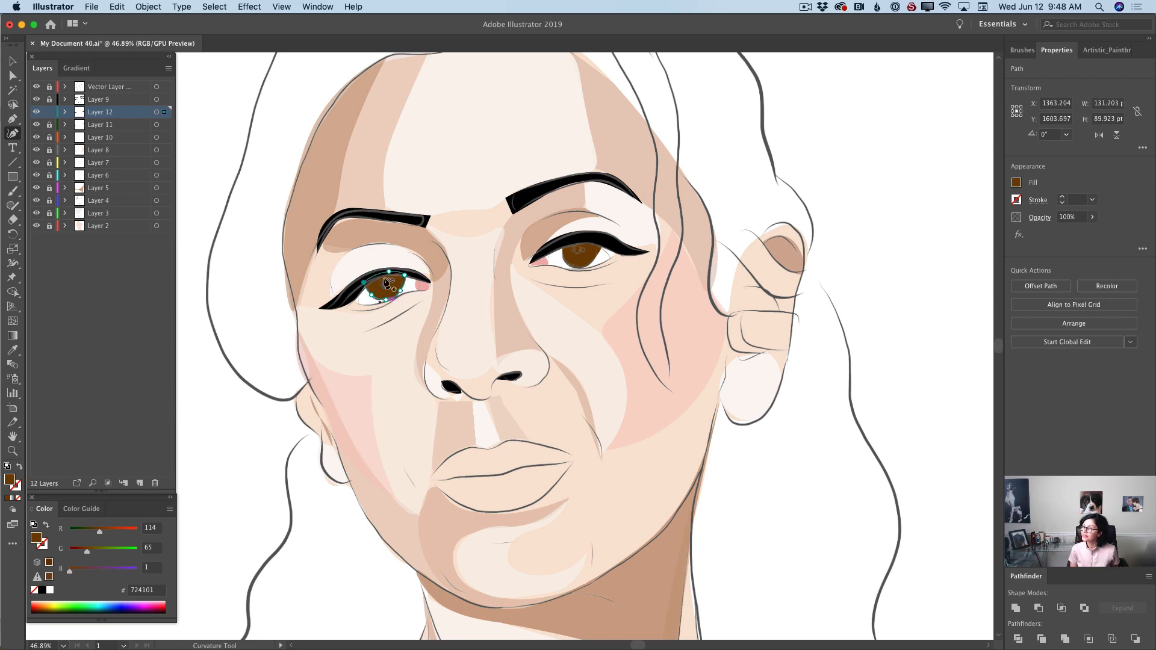
click(49, 112)
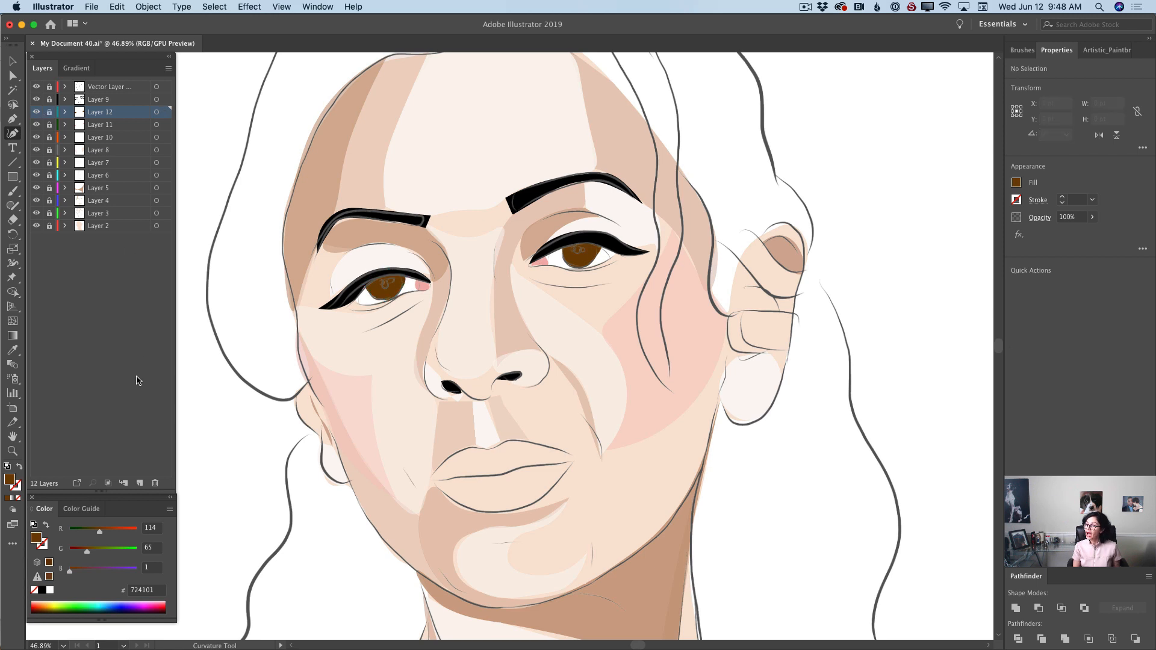
Add a new layer above Layer 12 and set the fill color to near-black, 0A0A0A.
click(138, 484)
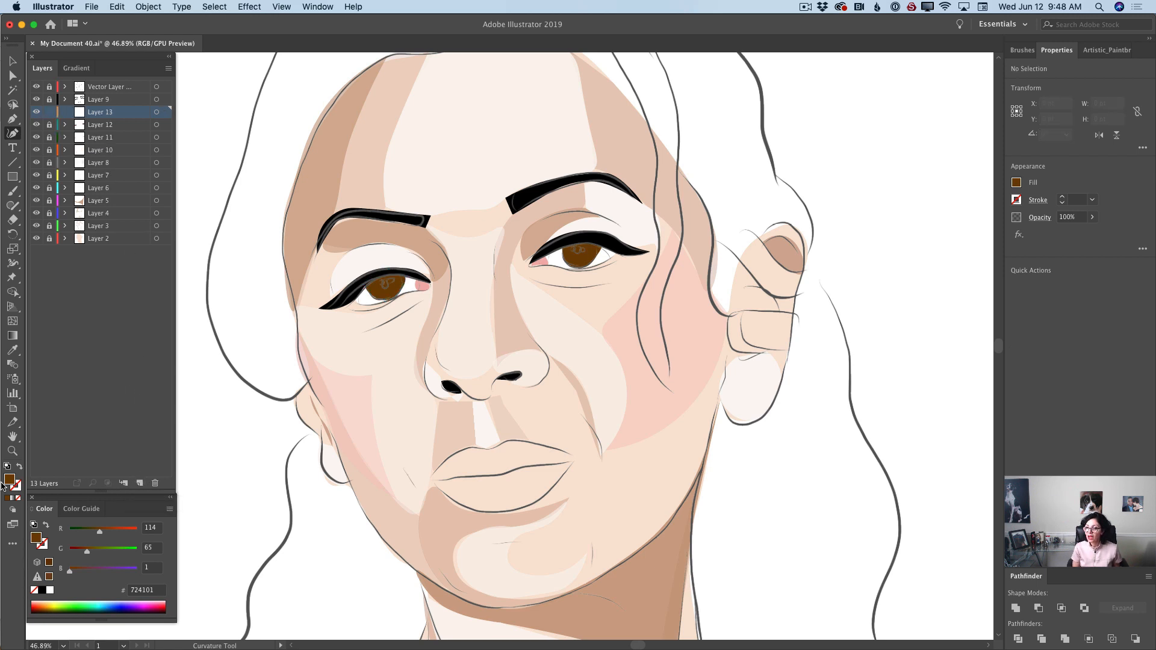
double_click(9, 478)
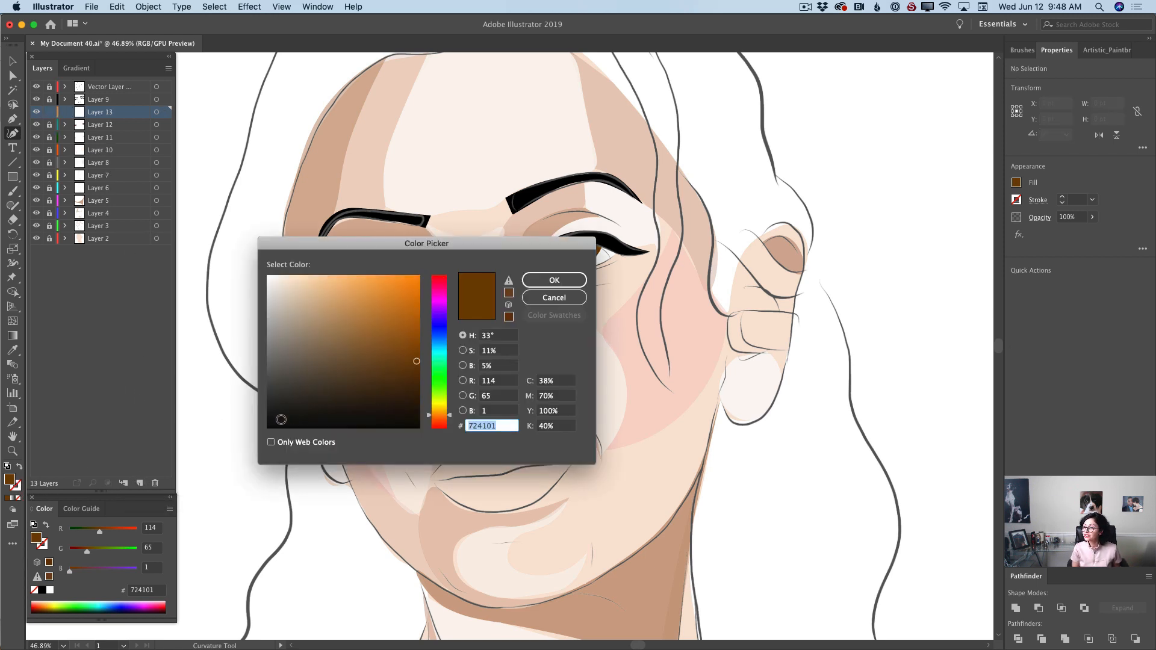
click(269, 423)
click(554, 280)
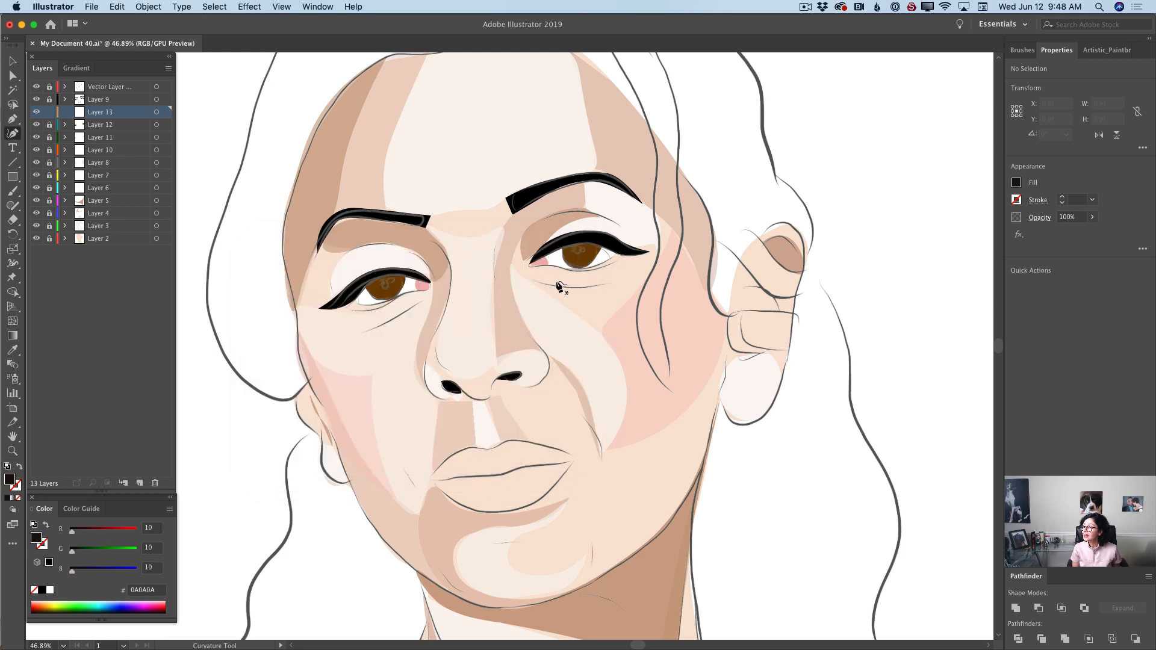
Draw a closed black pupil shape about 58 by 55 pt inside the right eye's brown iris.
click(575, 244)
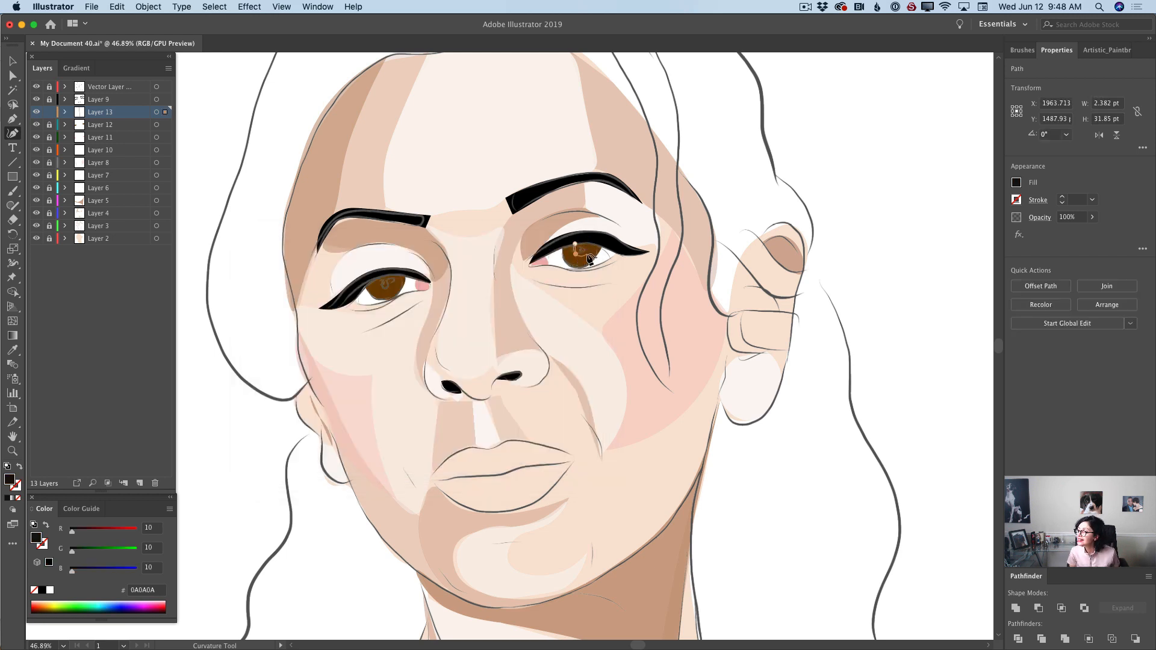
click(586, 253)
click(591, 241)
click(576, 245)
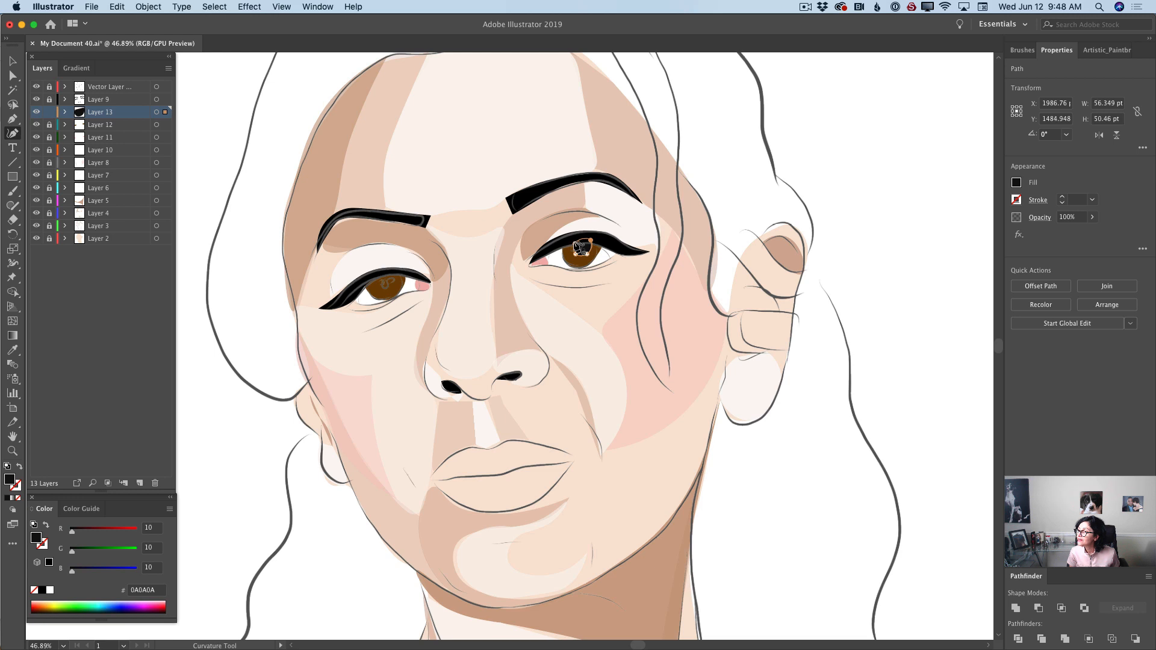
Draw a closed black pupil about 63 by 56 pt inside the left eye's iris and lock Layer 13.
click(377, 278)
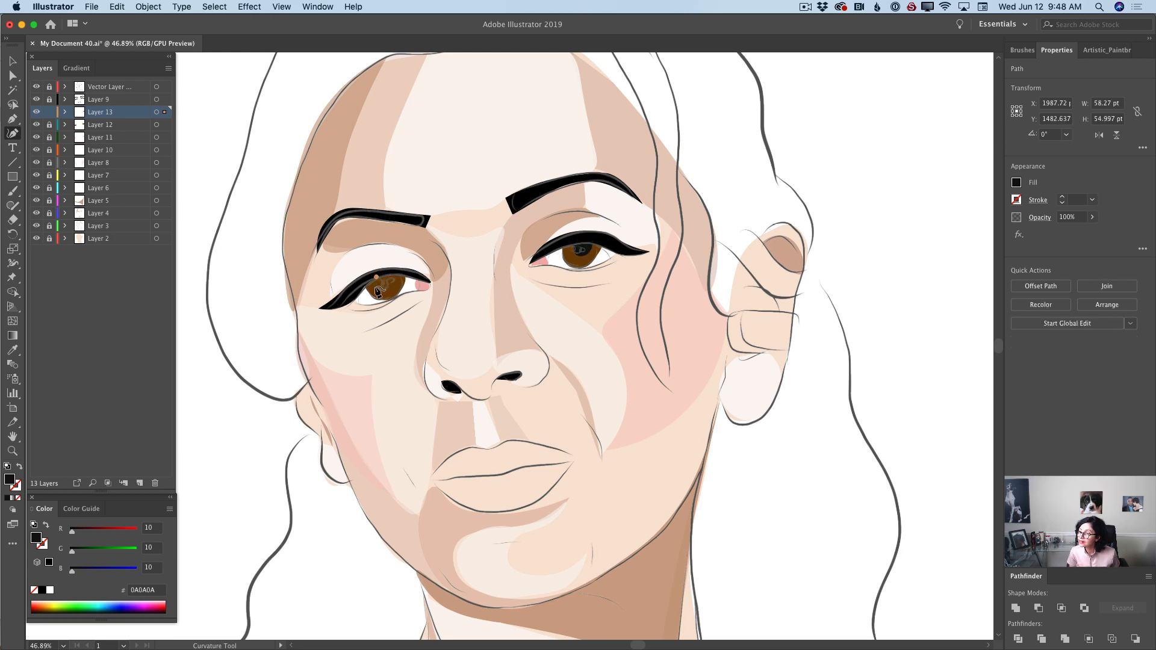
click(378, 286)
click(392, 288)
click(391, 276)
click(378, 278)
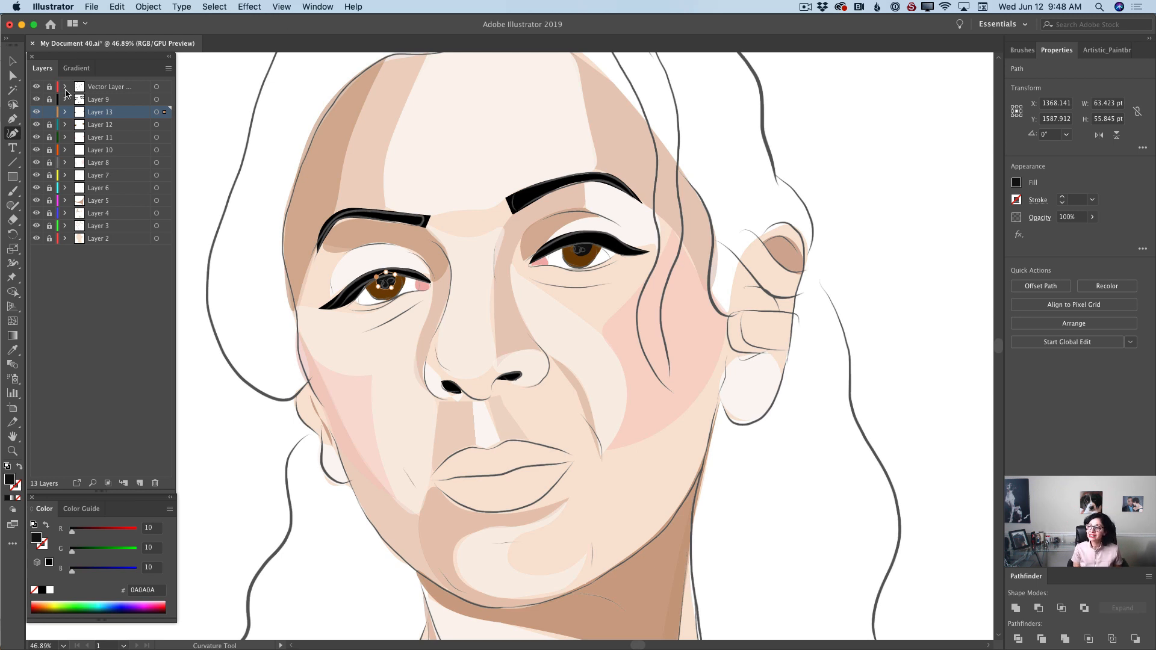
click(49, 113)
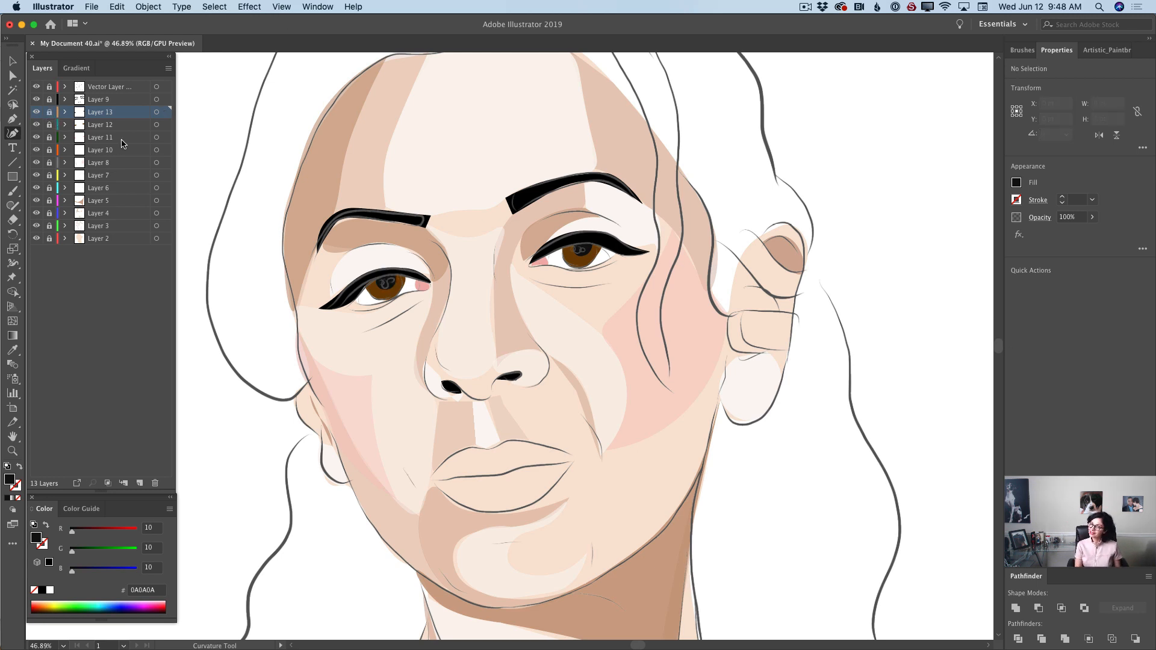
Add a new layer above Layer 13 and set the fill color to bright red, ED0000.
click(139, 483)
double_click(9, 479)
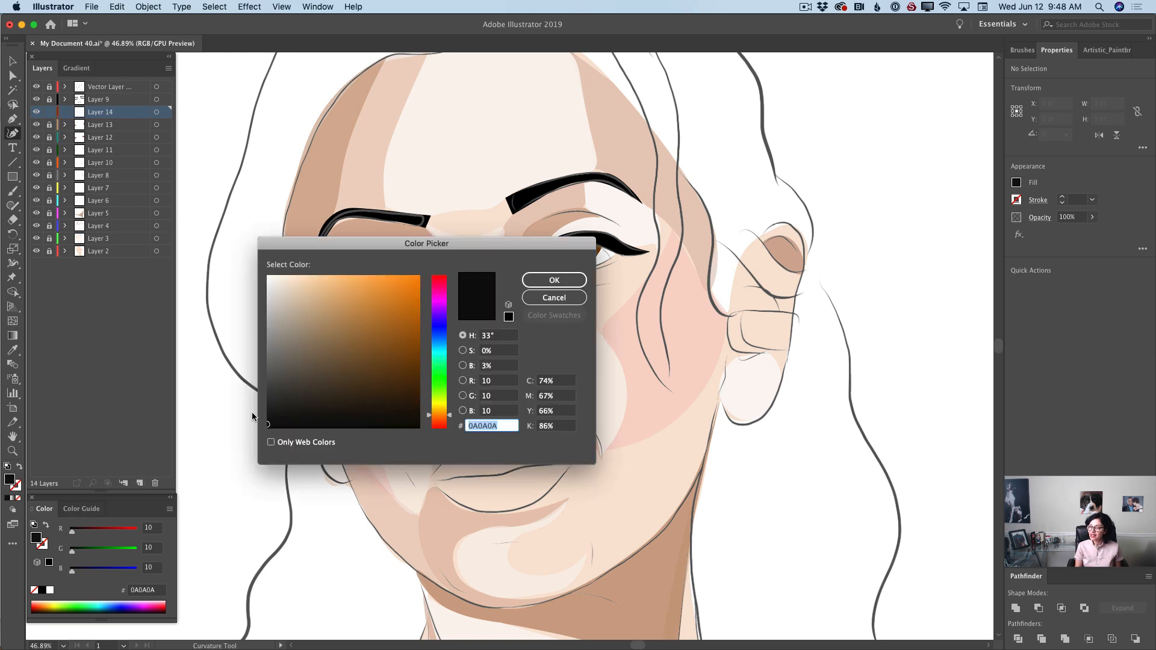
drag(437, 415, 432, 433)
click(420, 287)
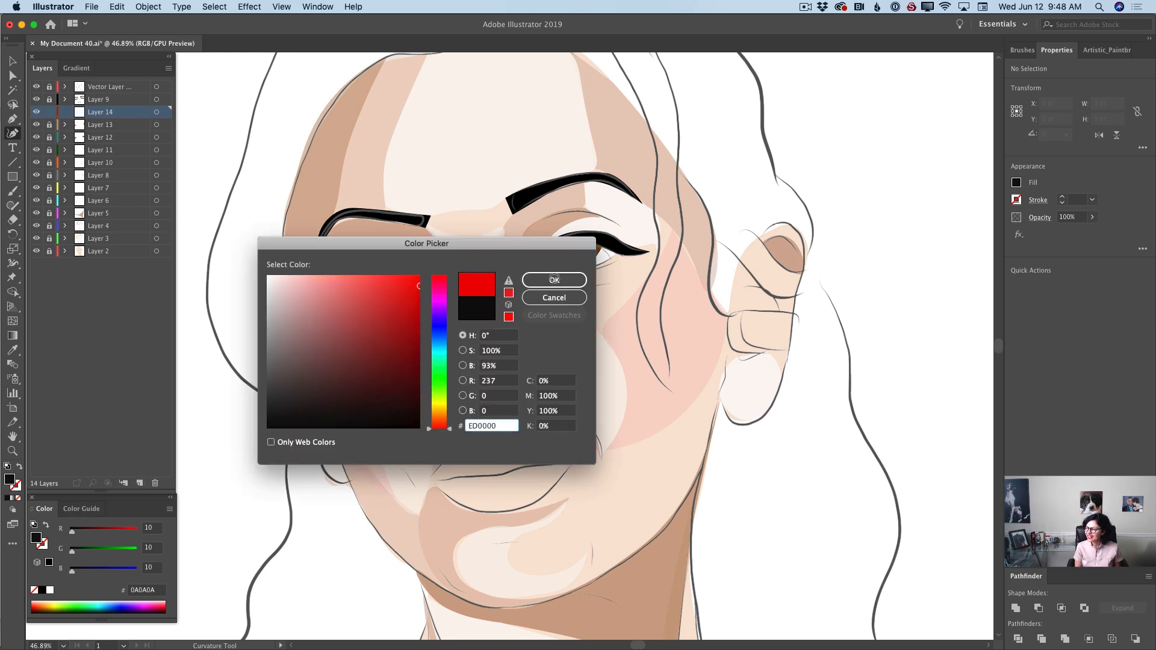
click(554, 279)
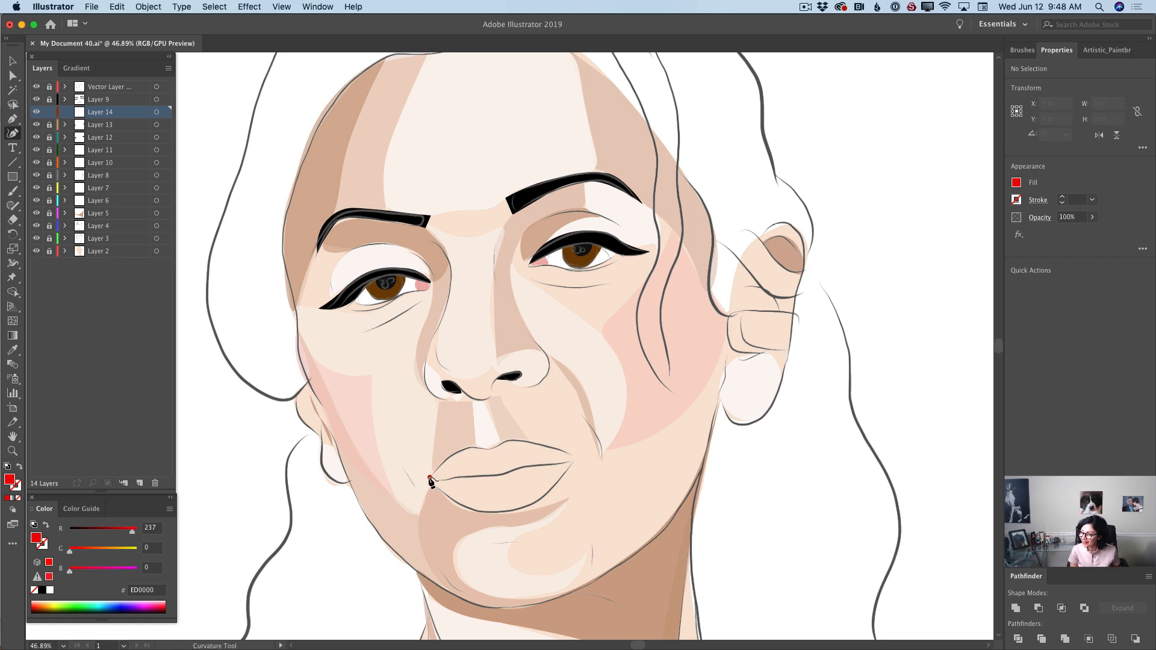
Trace the upper lip's outer edge with a curved red path from the left mouth corner toward the right corner.
click(430, 478)
click(446, 459)
click(470, 447)
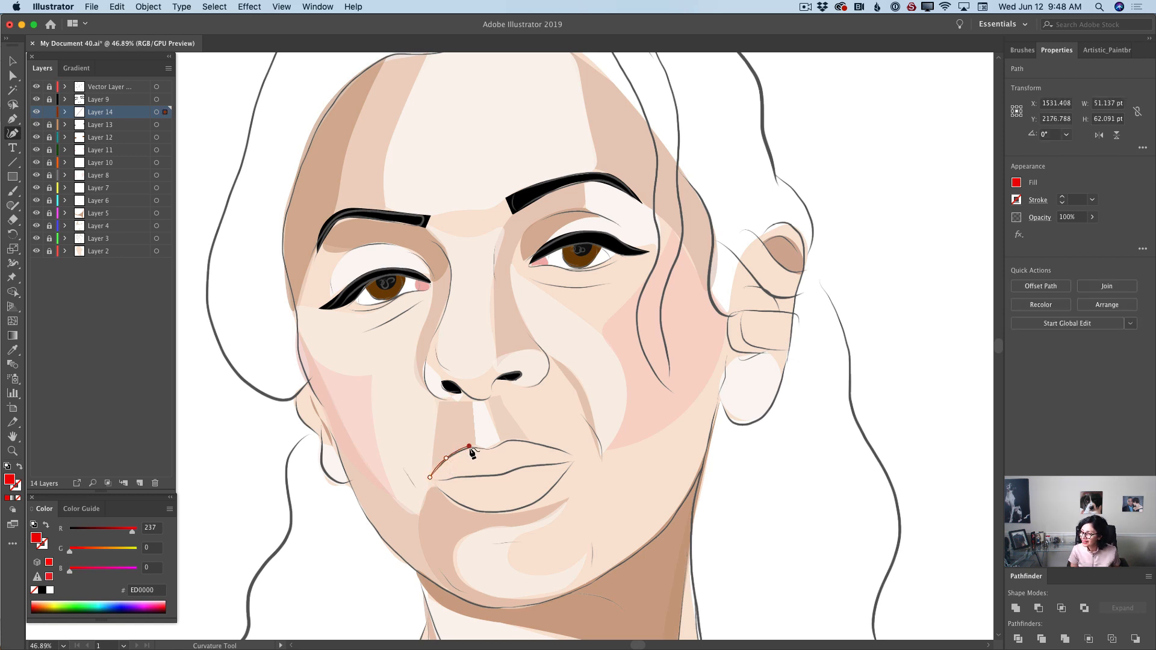
click(486, 449)
click(504, 443)
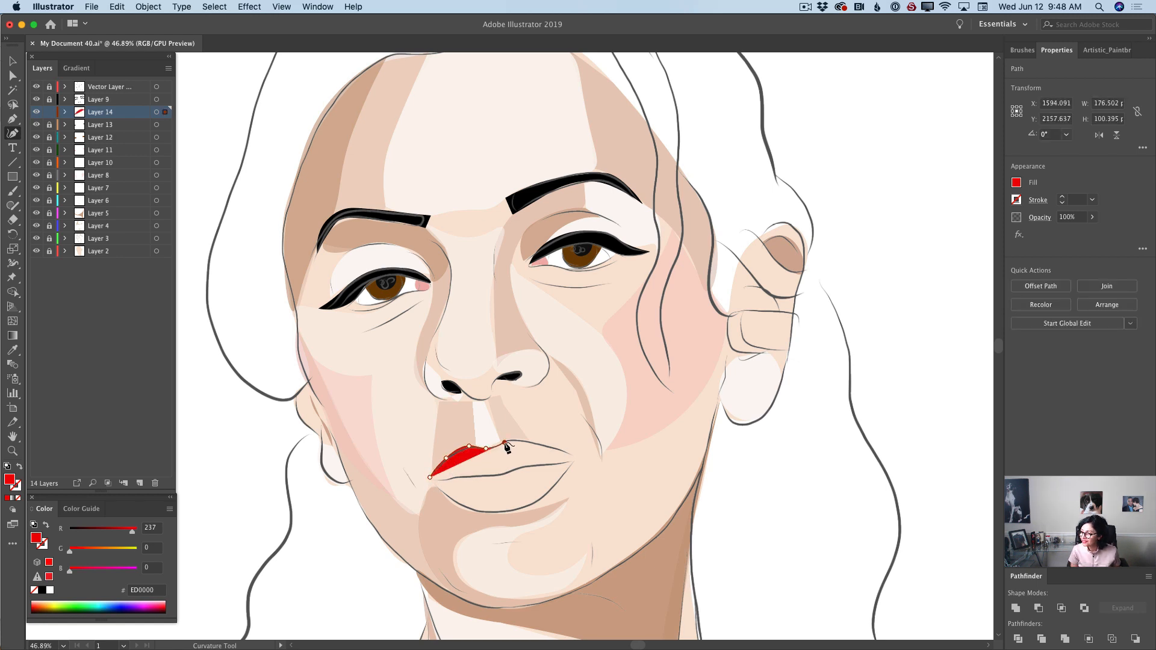
click(530, 443)
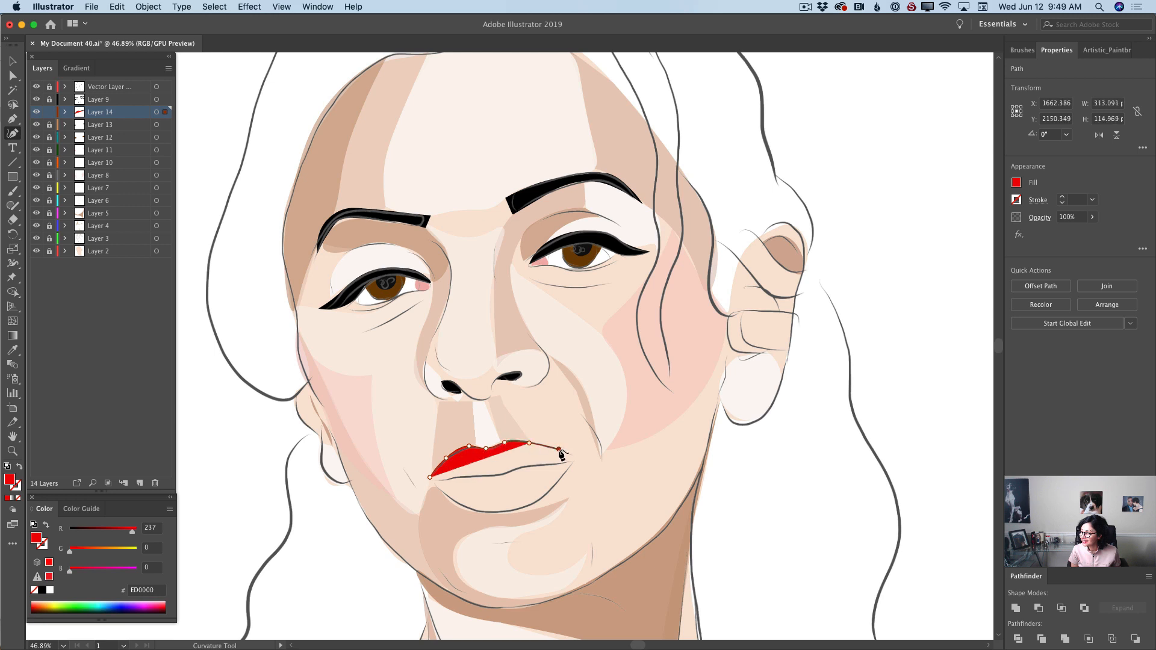
click(559, 449)
Continue the red path along the lower lip's edge, close it as a shape about 461 by 228 pt, and lock Layer 14.
click(569, 468)
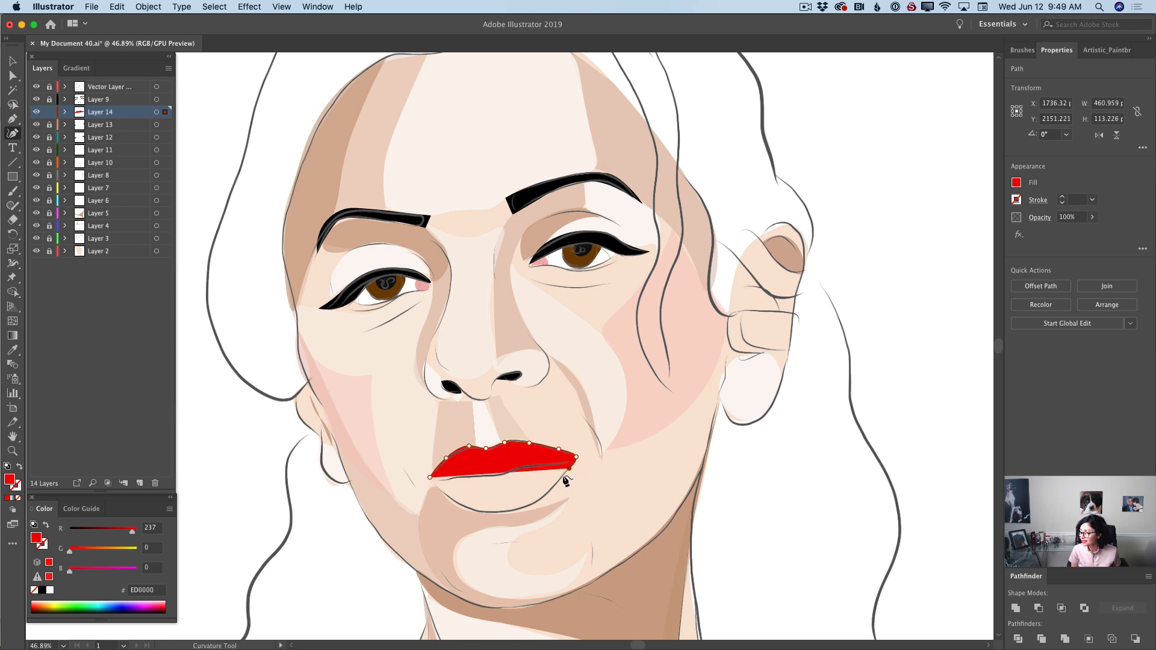
click(549, 491)
click(529, 508)
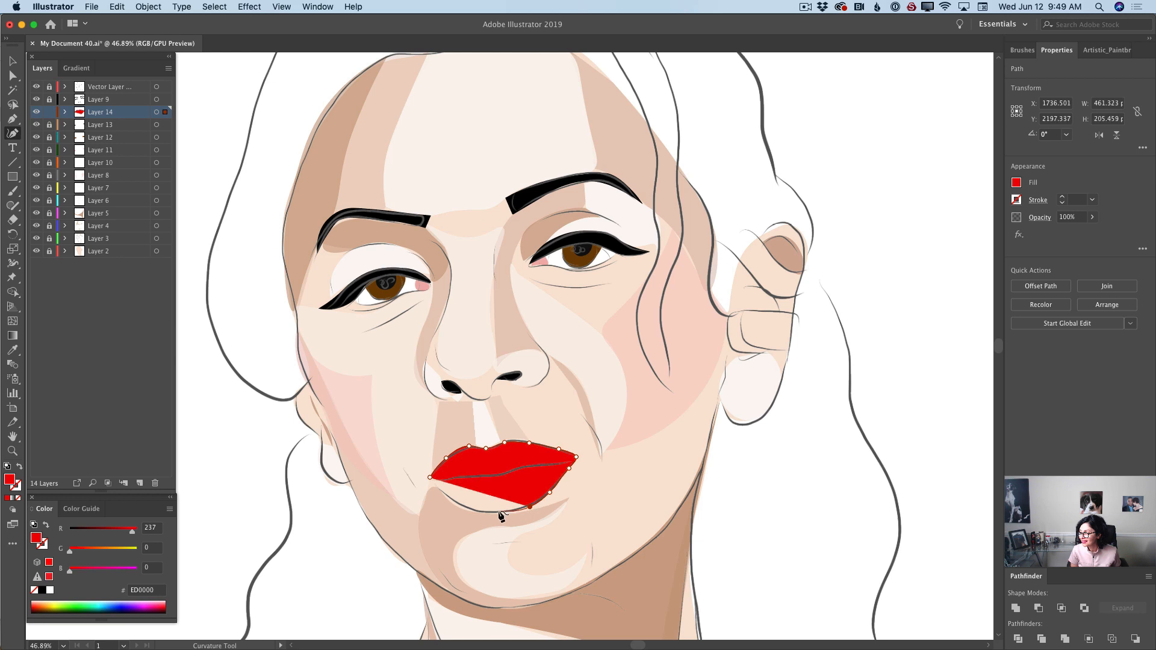
click(495, 514)
click(463, 505)
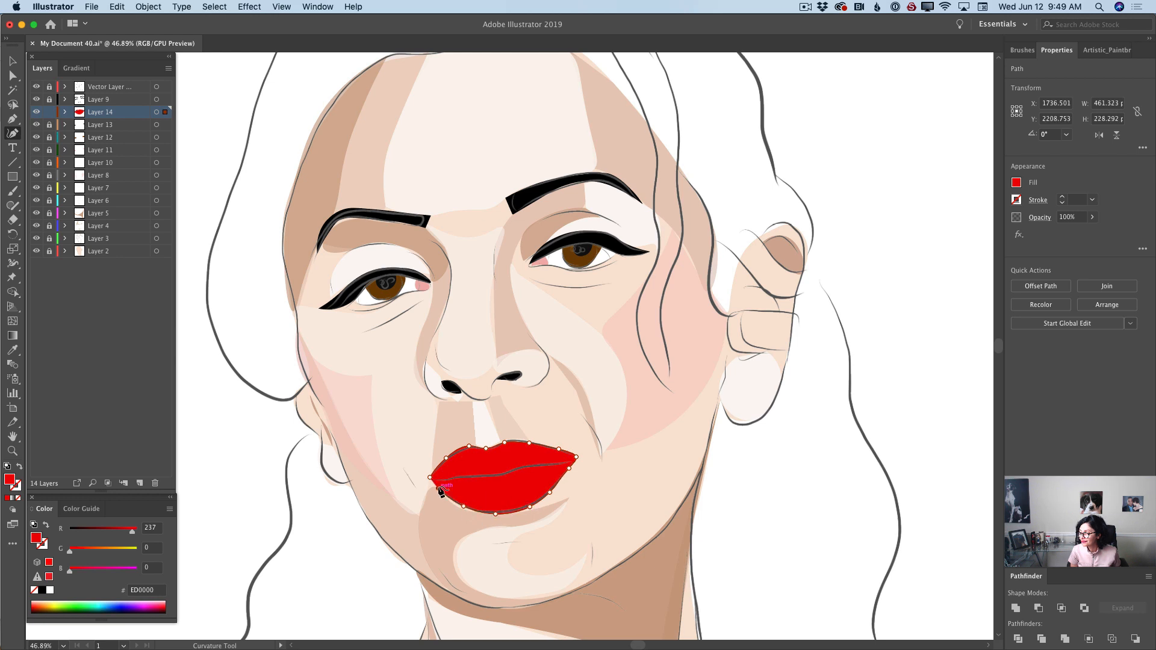
click(438, 487)
click(430, 477)
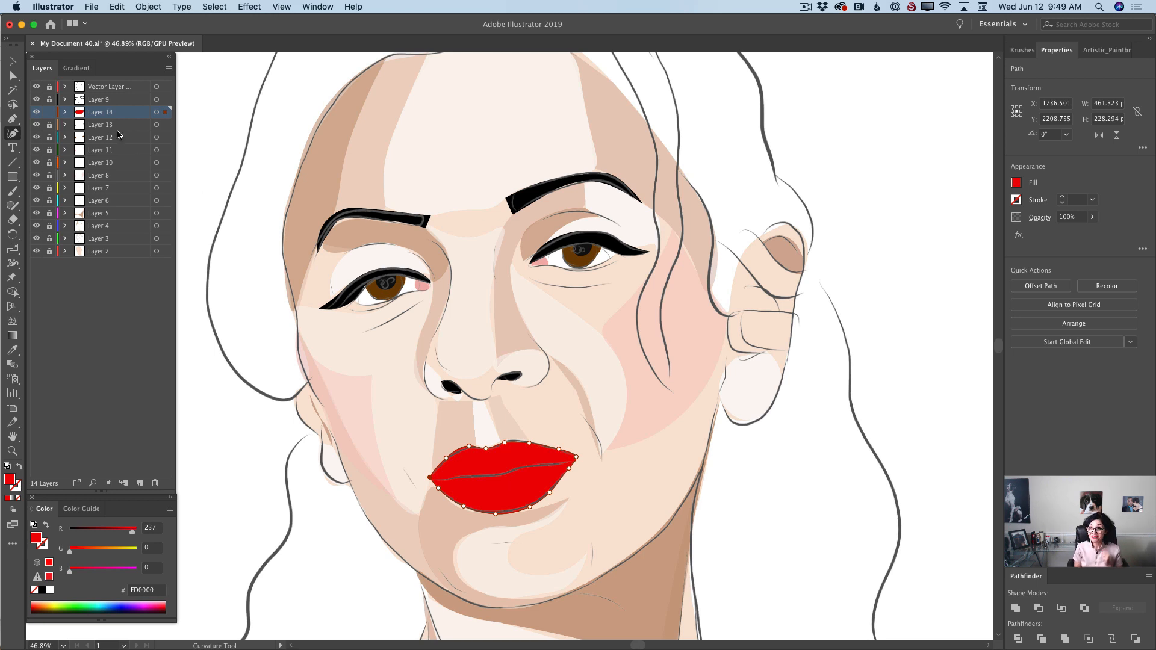
click(50, 112)
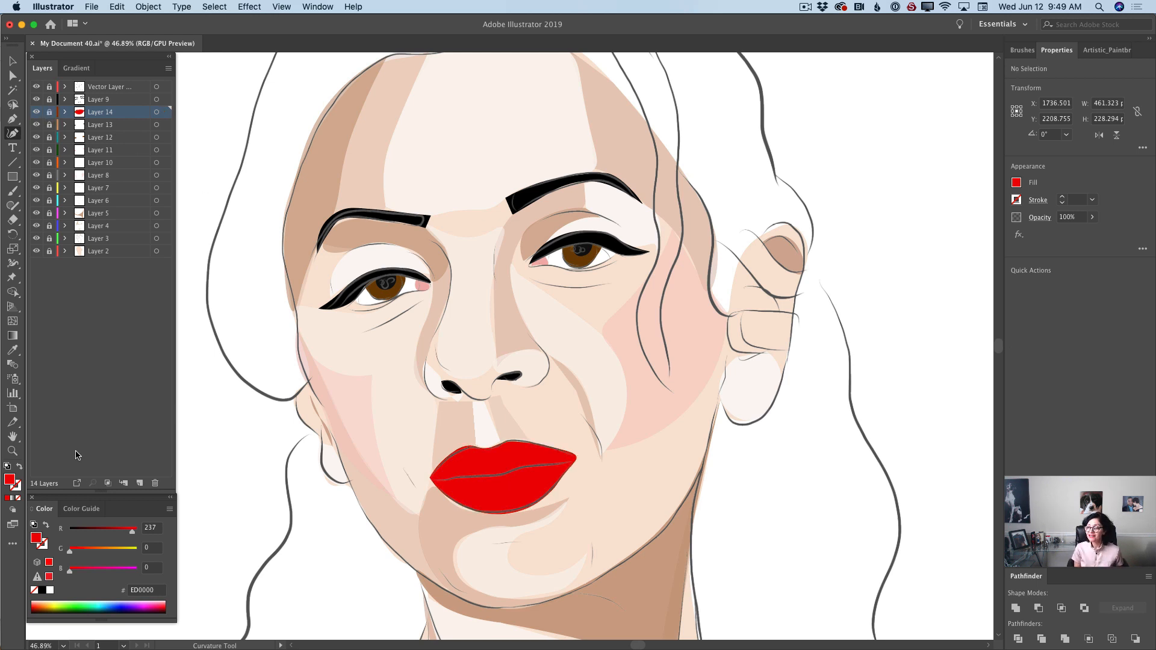
Add a new layer above Layer 14 and set the fill color to dark red, 840808.
click(139, 484)
double_click(10, 480)
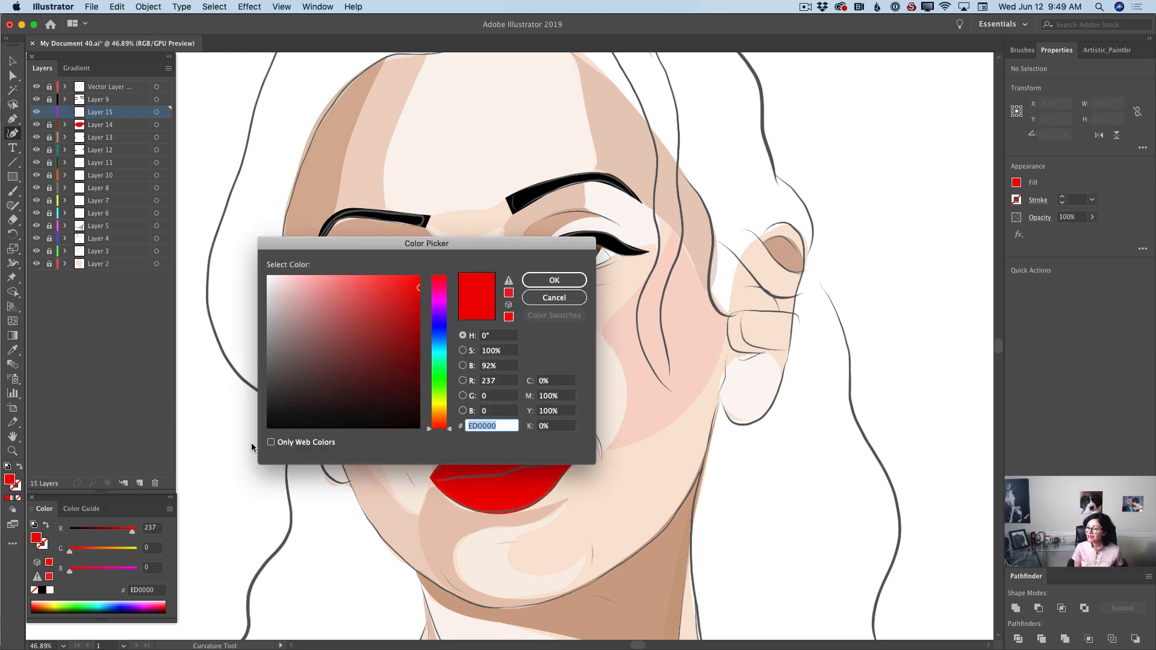
click(413, 349)
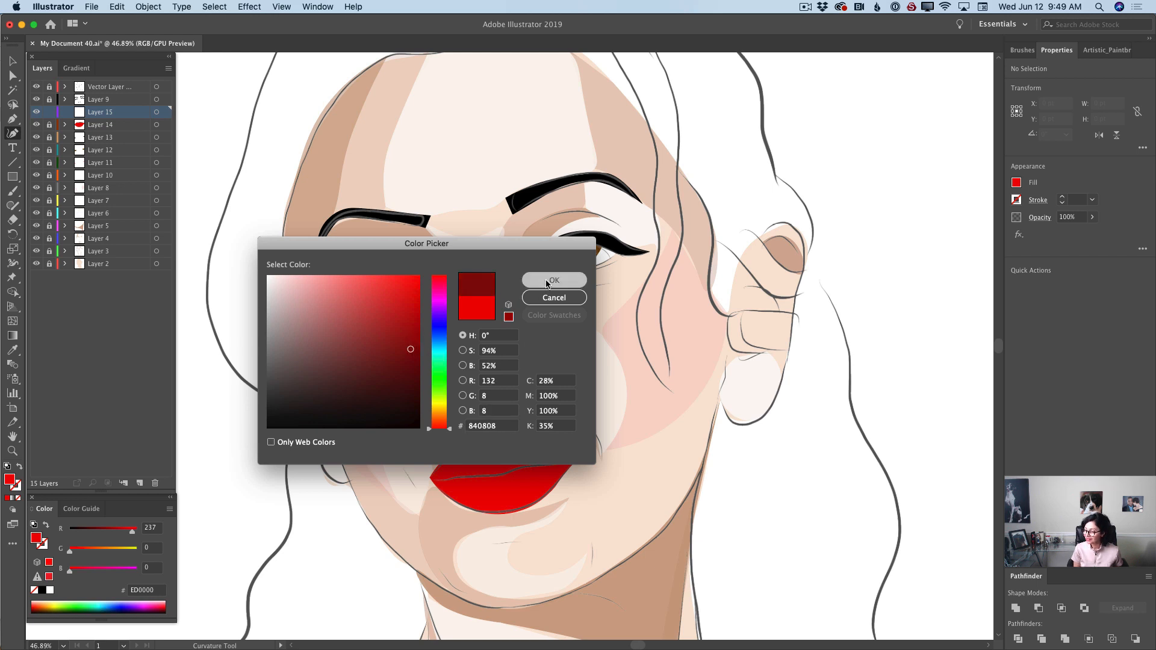
click(532, 280)
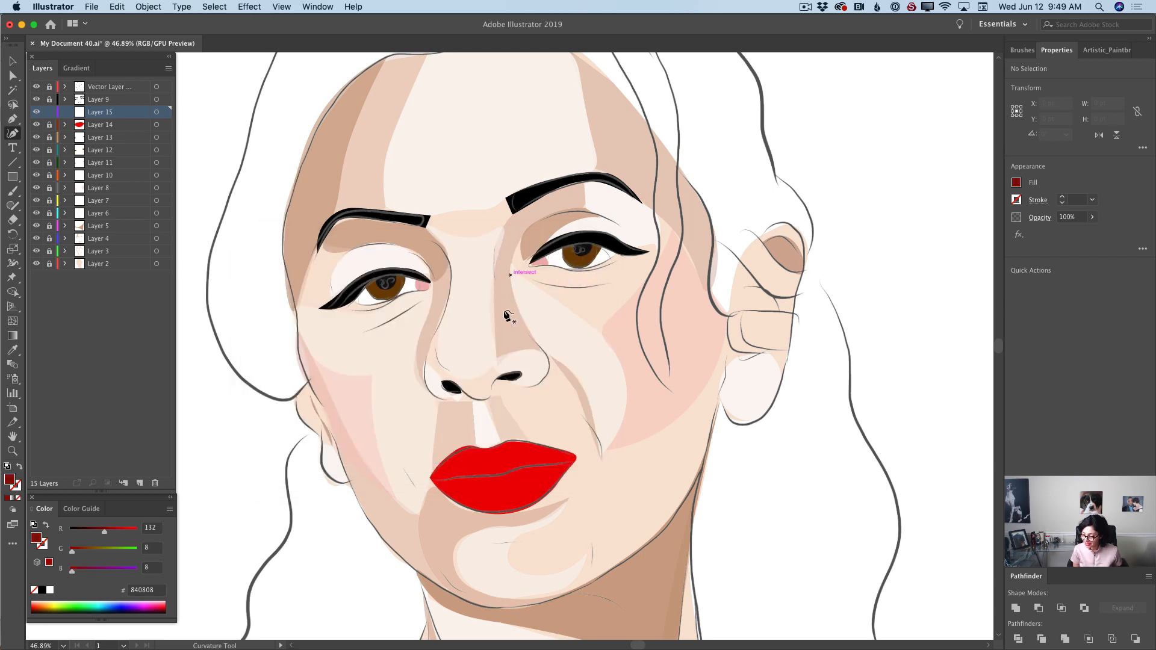
Draw a closed dark red shadow shape along the lower lip's left and bottom edge, about 327 by 110 pt.
click(459, 479)
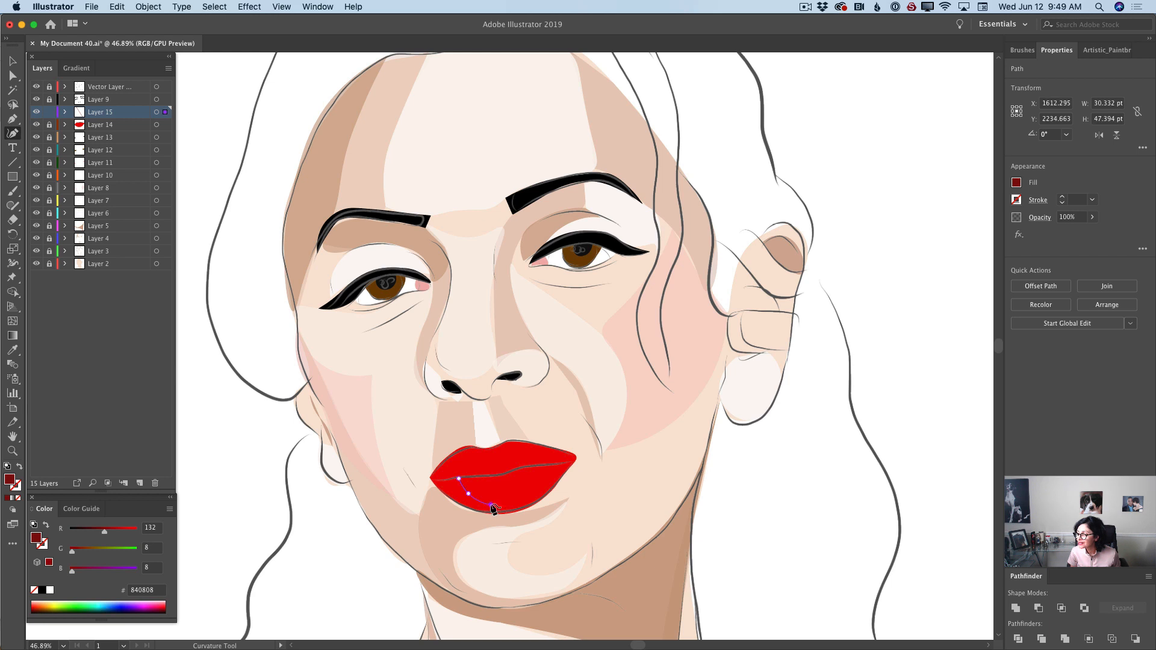
click(491, 506)
click(530, 506)
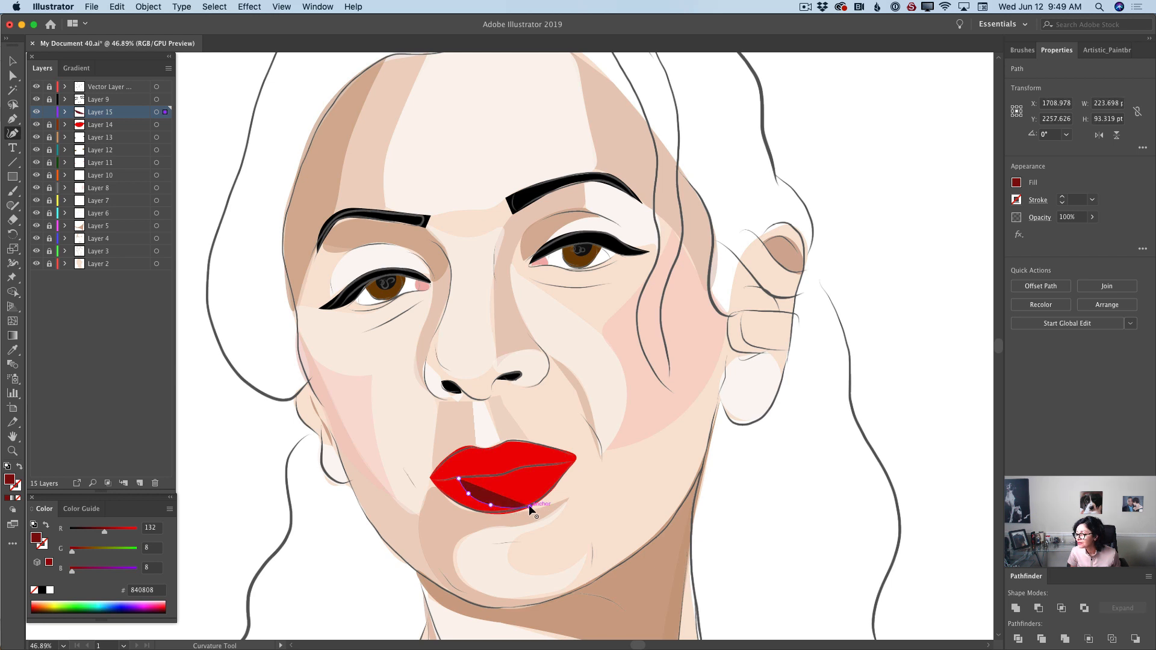
click(506, 514)
click(482, 513)
click(457, 505)
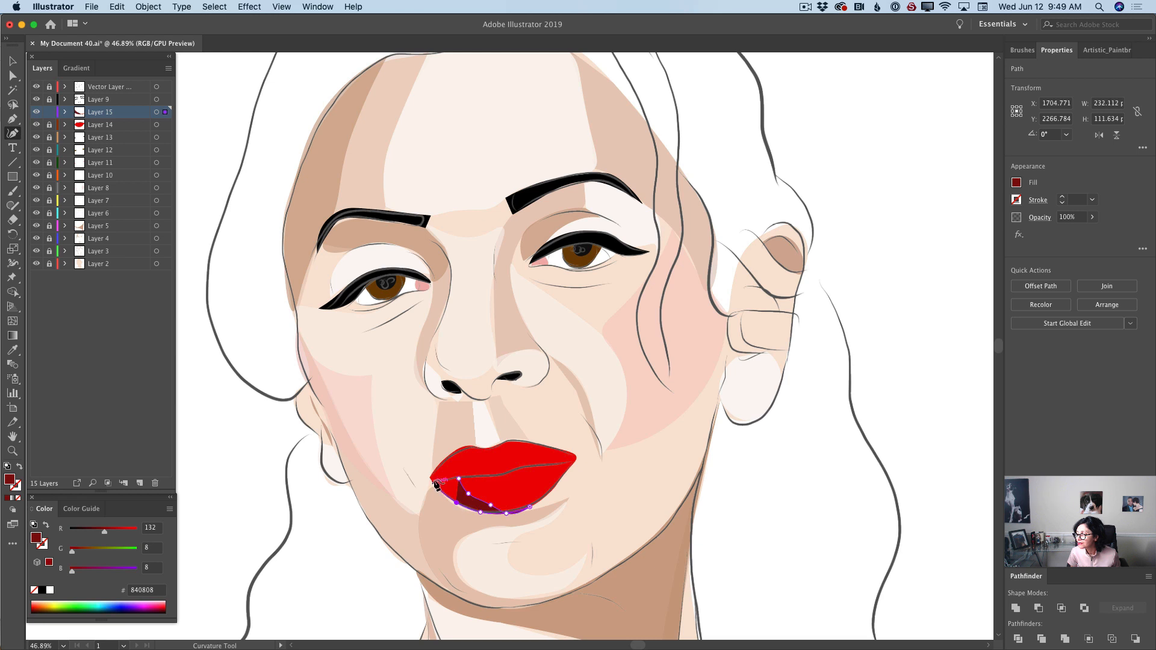
click(434, 481)
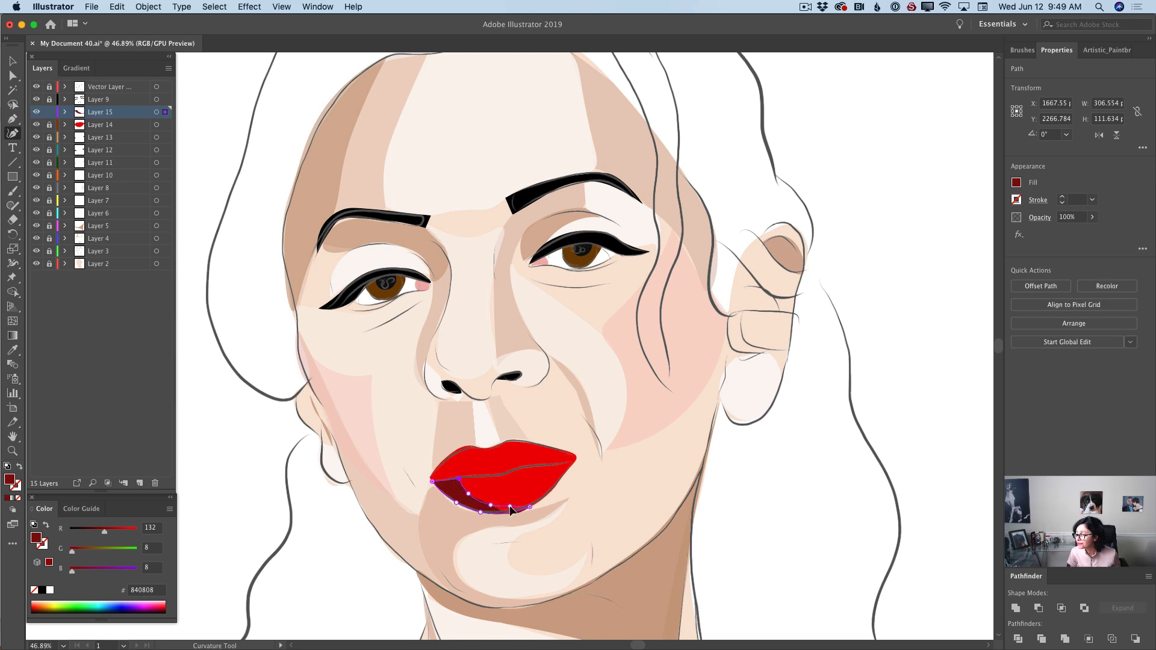
click(510, 506)
click(536, 500)
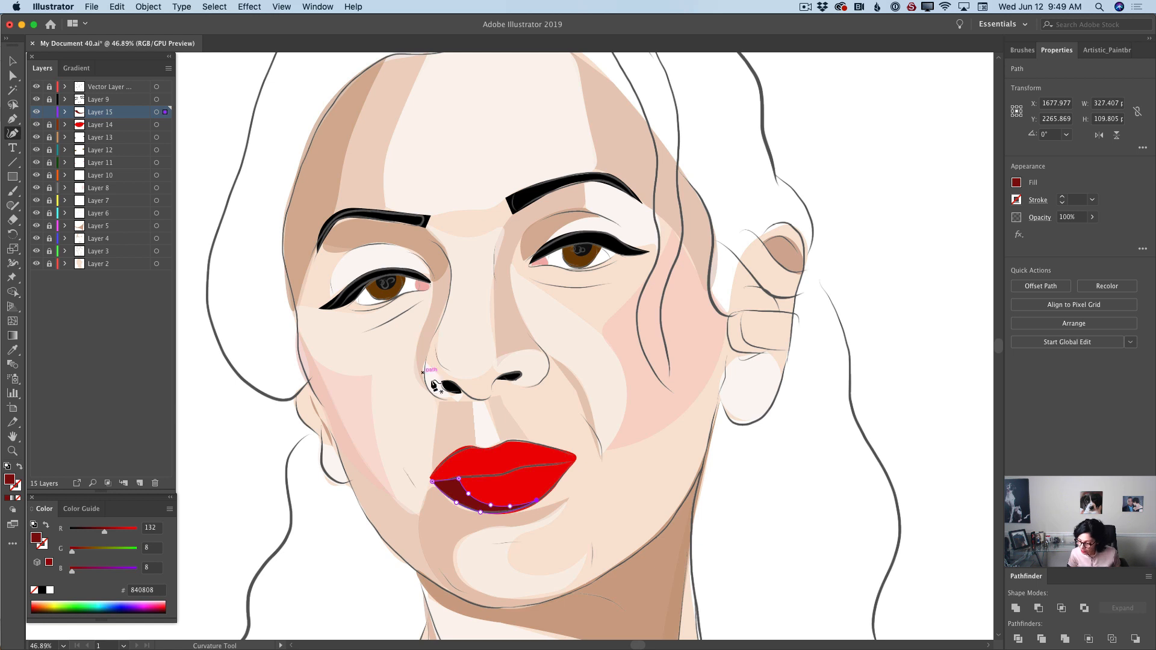
Draw a closed dark red shadow over the right half of the upper lip, about 275 by 95 pt, and lock Layer 15.
click(511, 439)
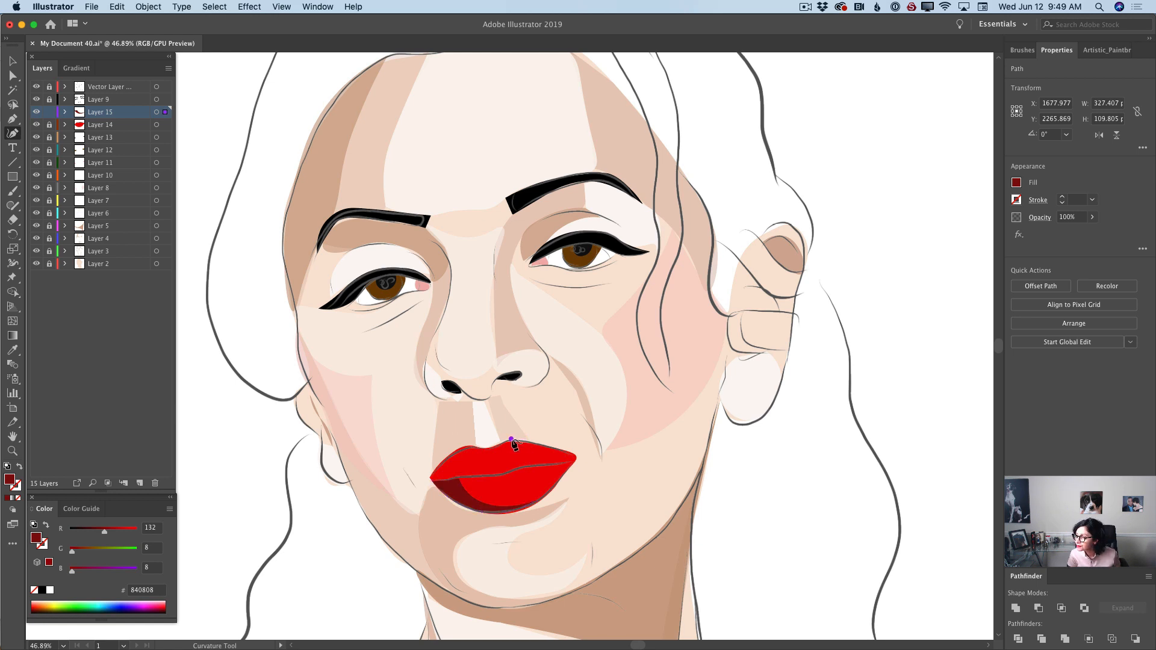
click(533, 443)
click(562, 450)
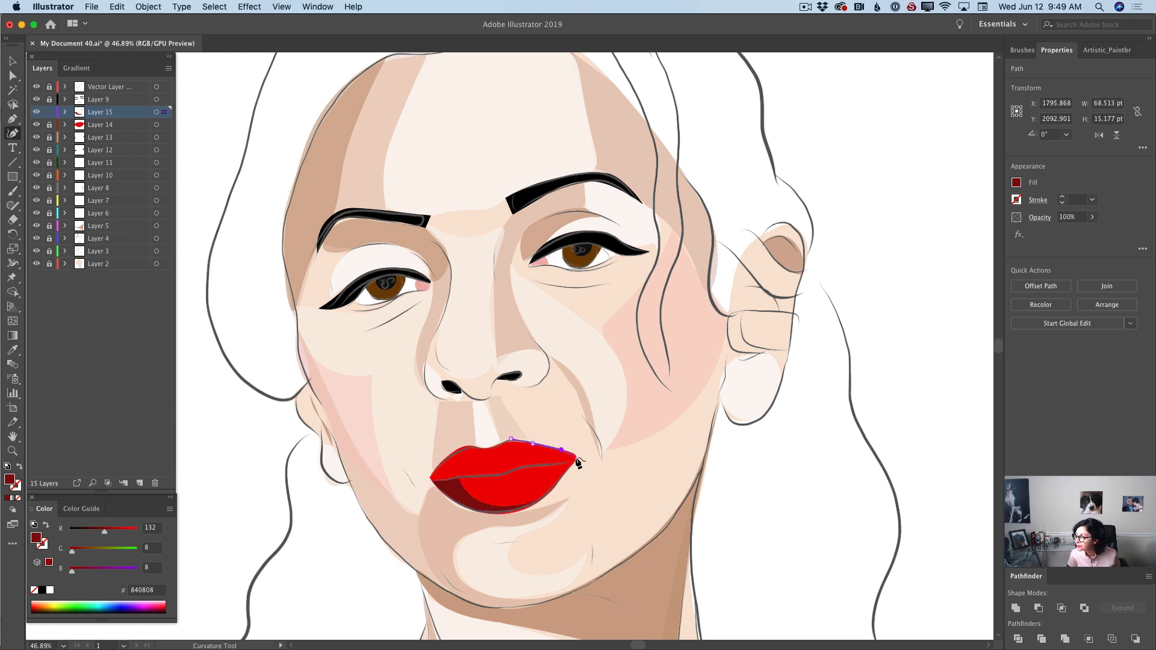
click(576, 457)
click(568, 460)
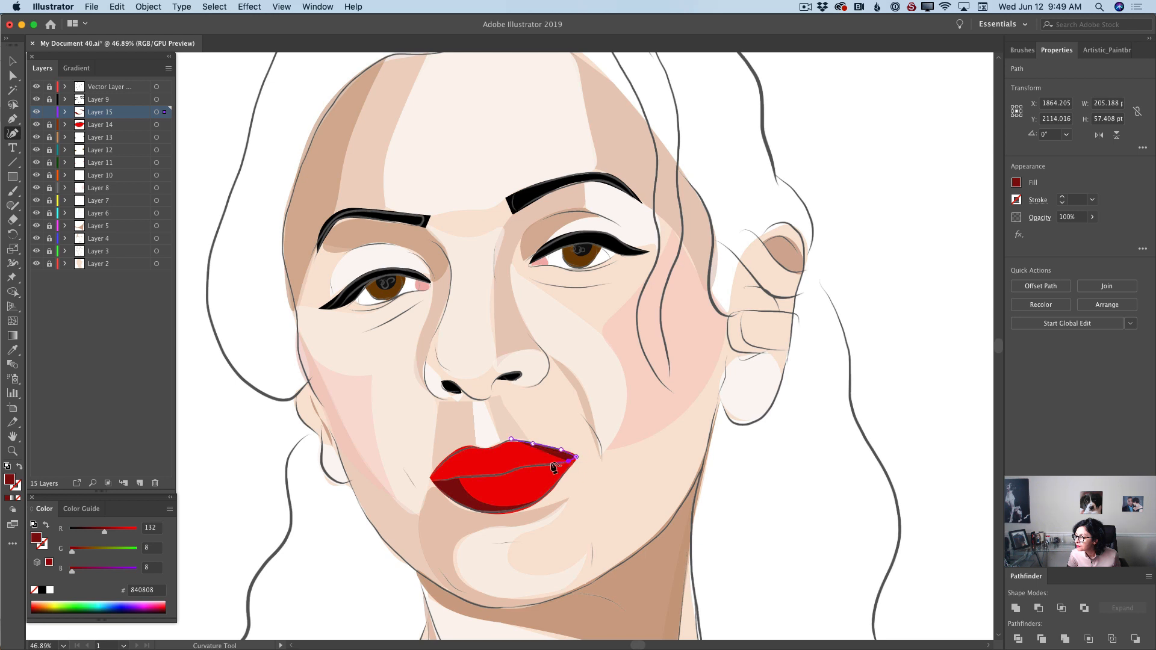
click(522, 464)
click(511, 468)
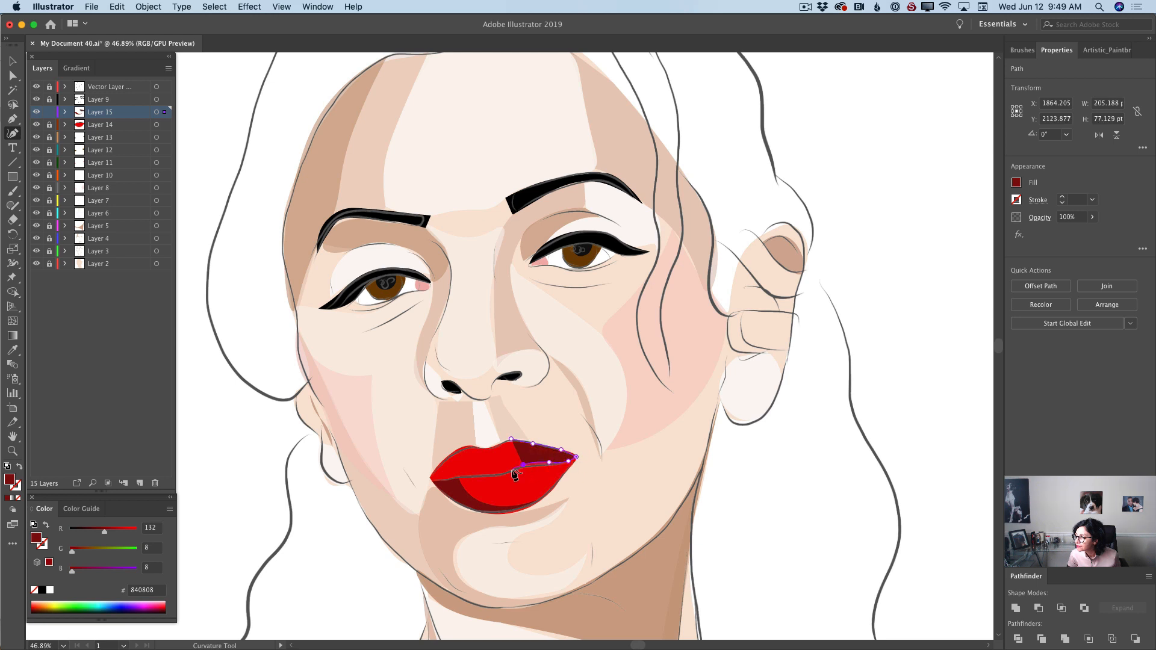
click(489, 451)
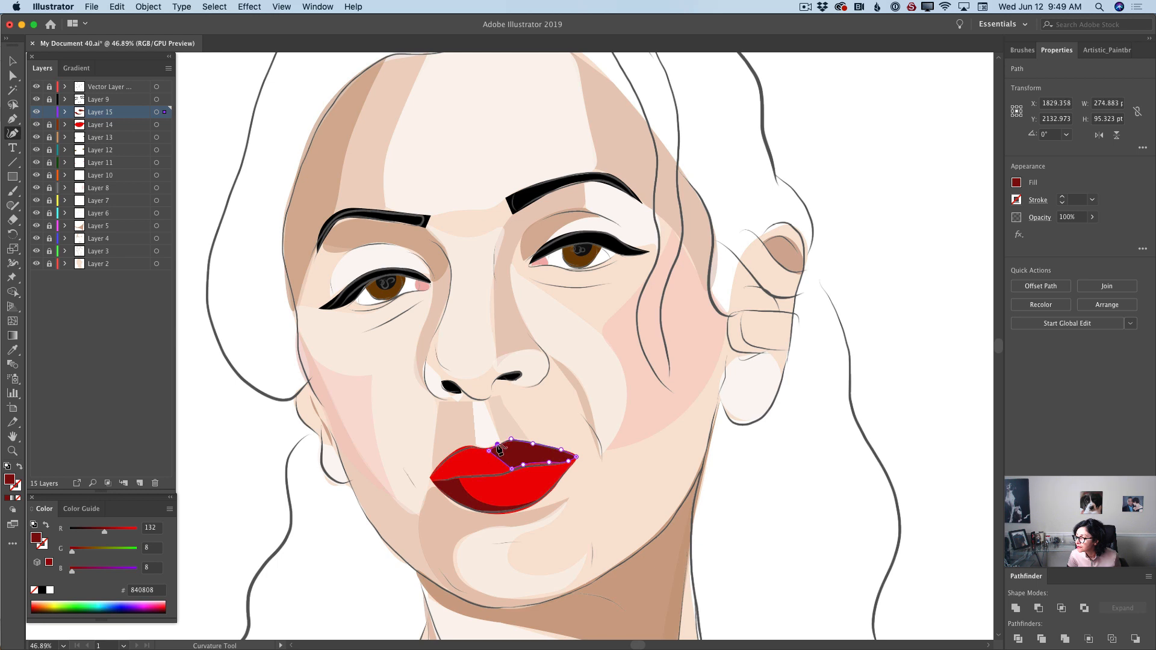
click(511, 442)
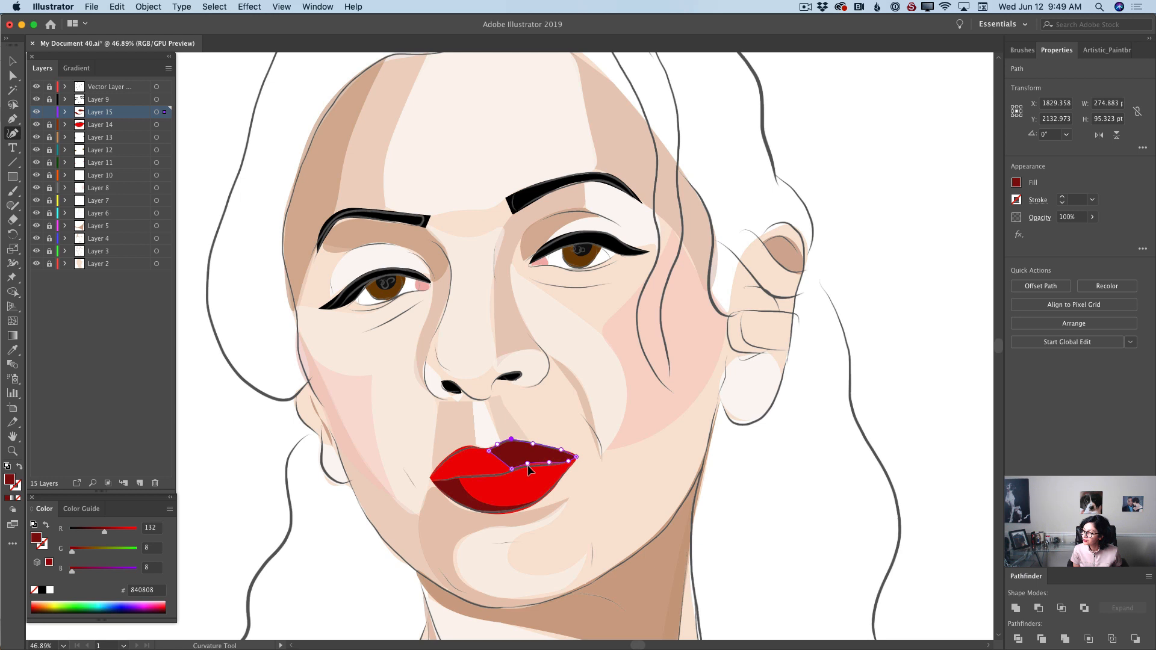
drag(529, 464, 531, 466)
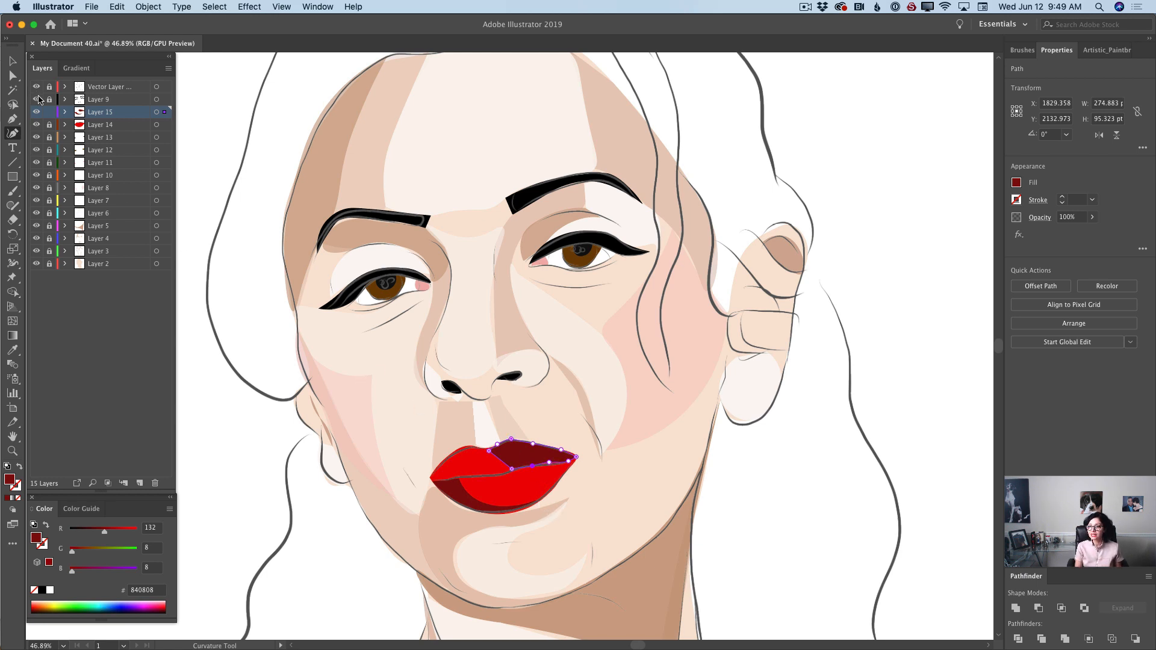
click(48, 112)
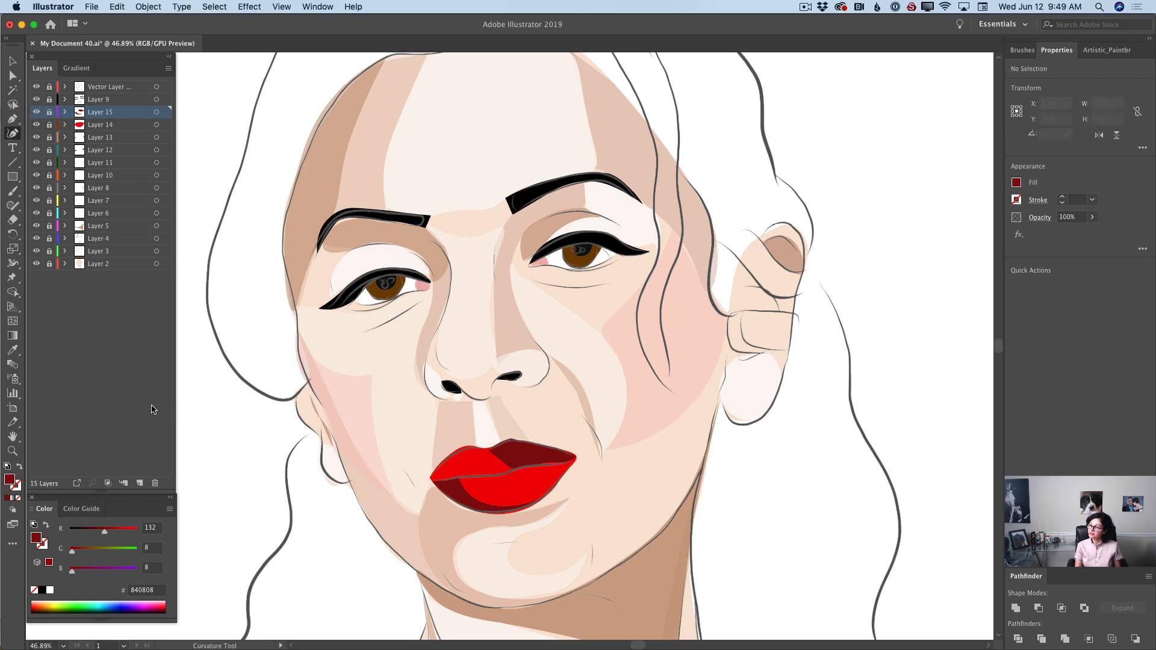
Add a new layer above Layer 15 and set the fill color to deep maroon, 560707.
click(139, 483)
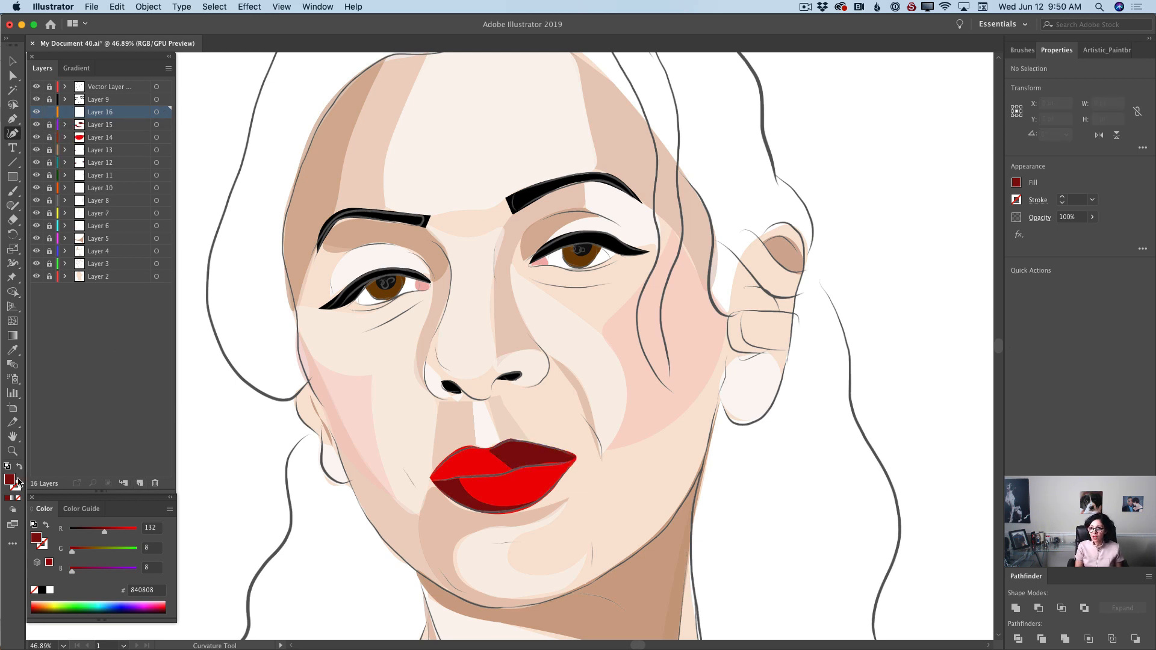
double_click(9, 482)
drag(413, 365, 408, 377)
click(554, 280)
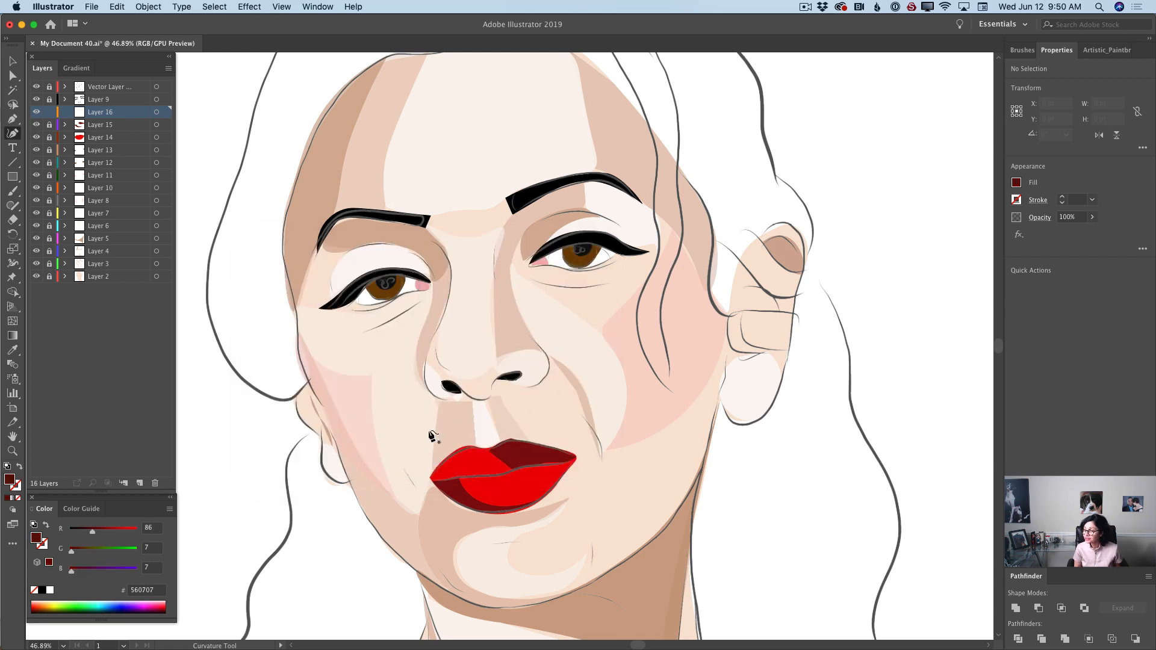
Trace a thin maroon shape along the line between the lips, about 446 by 73 pt, and lock Layer 16.
click(431, 482)
click(450, 480)
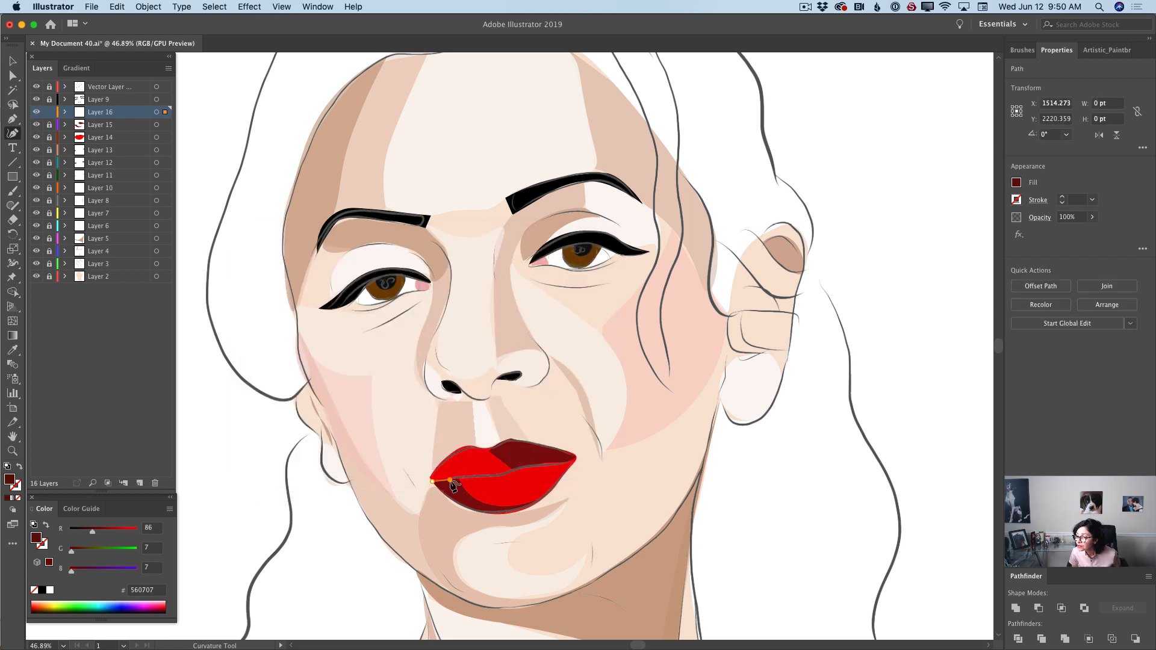
click(473, 479)
click(496, 476)
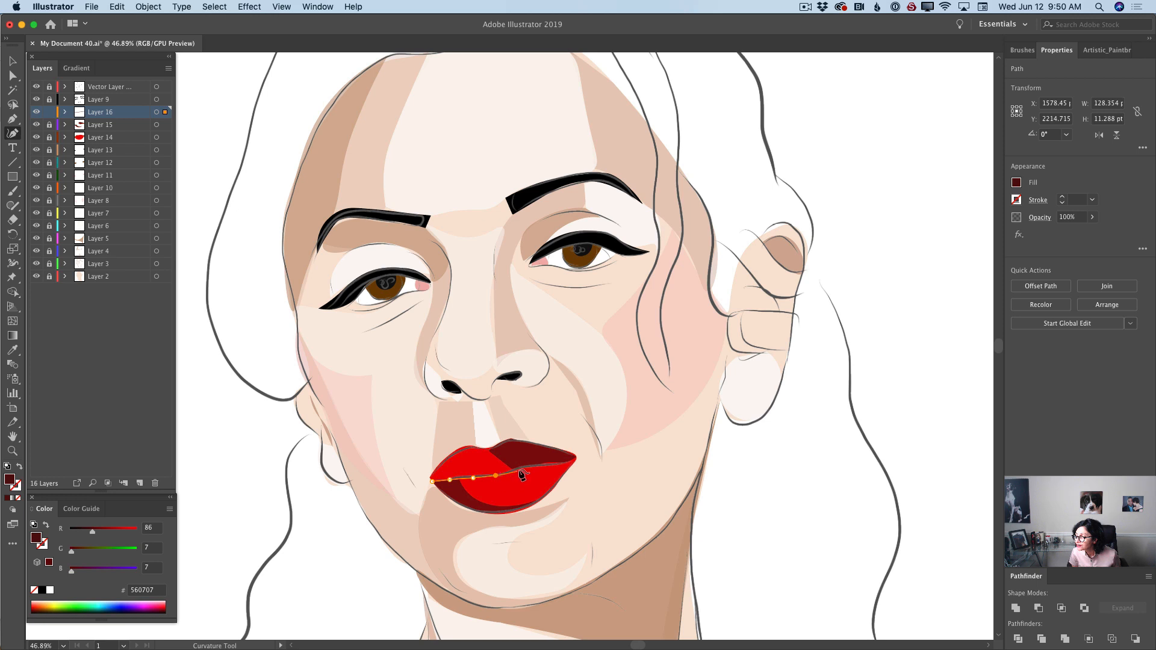
click(519, 467)
click(548, 466)
click(574, 458)
click(567, 459)
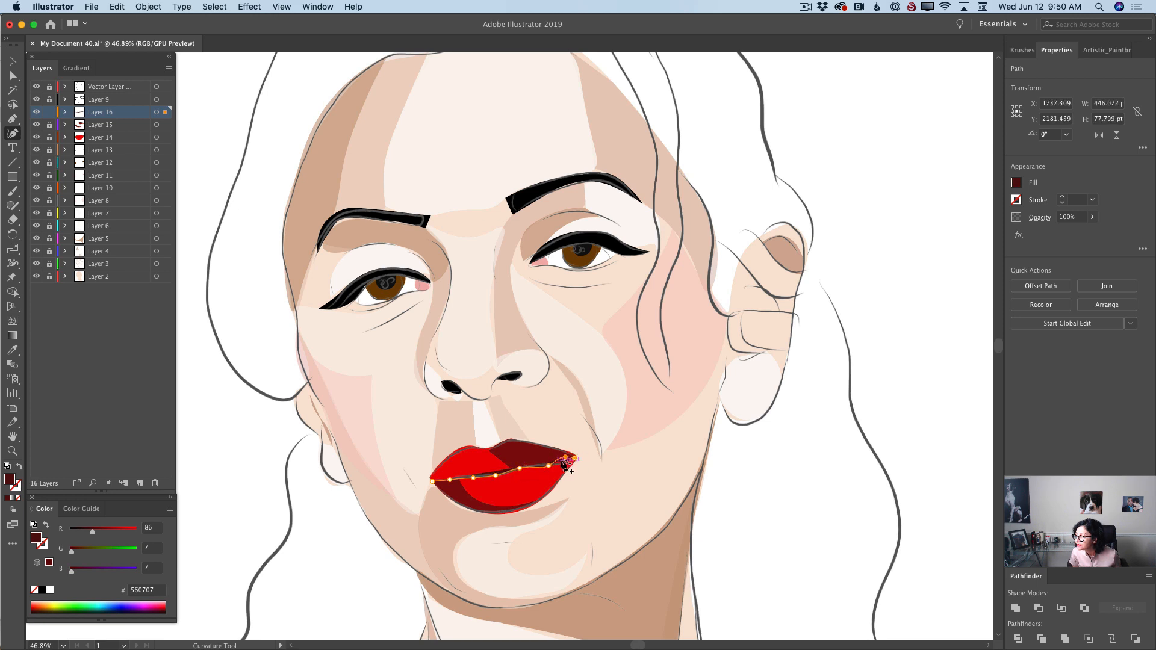
click(565, 463)
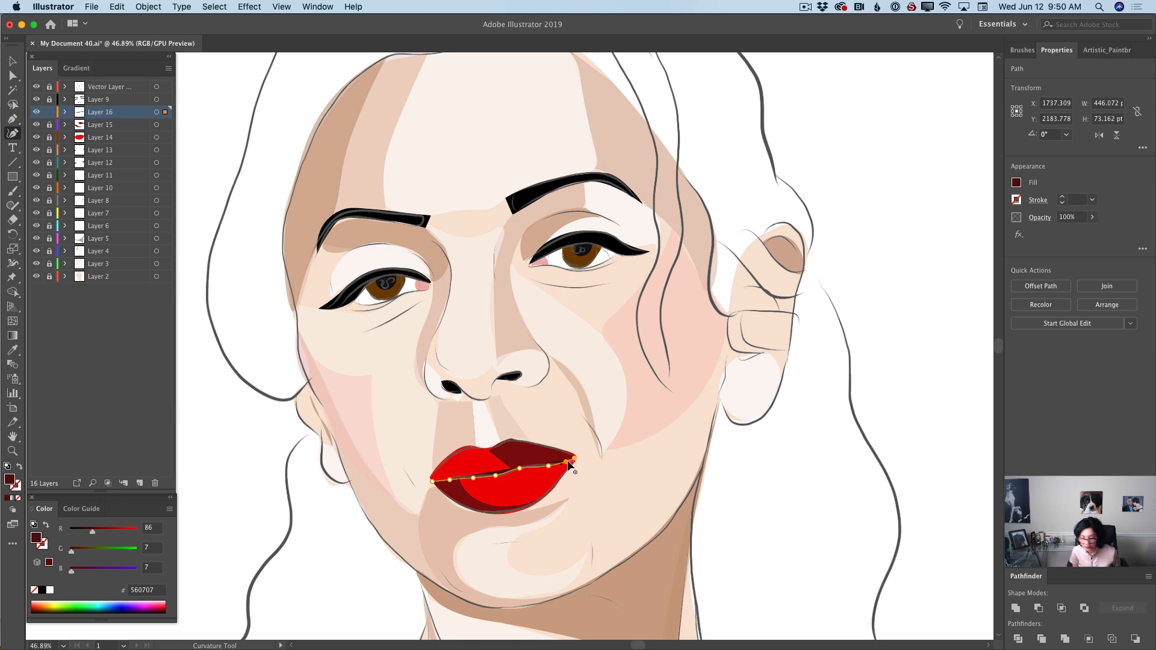
click(48, 113)
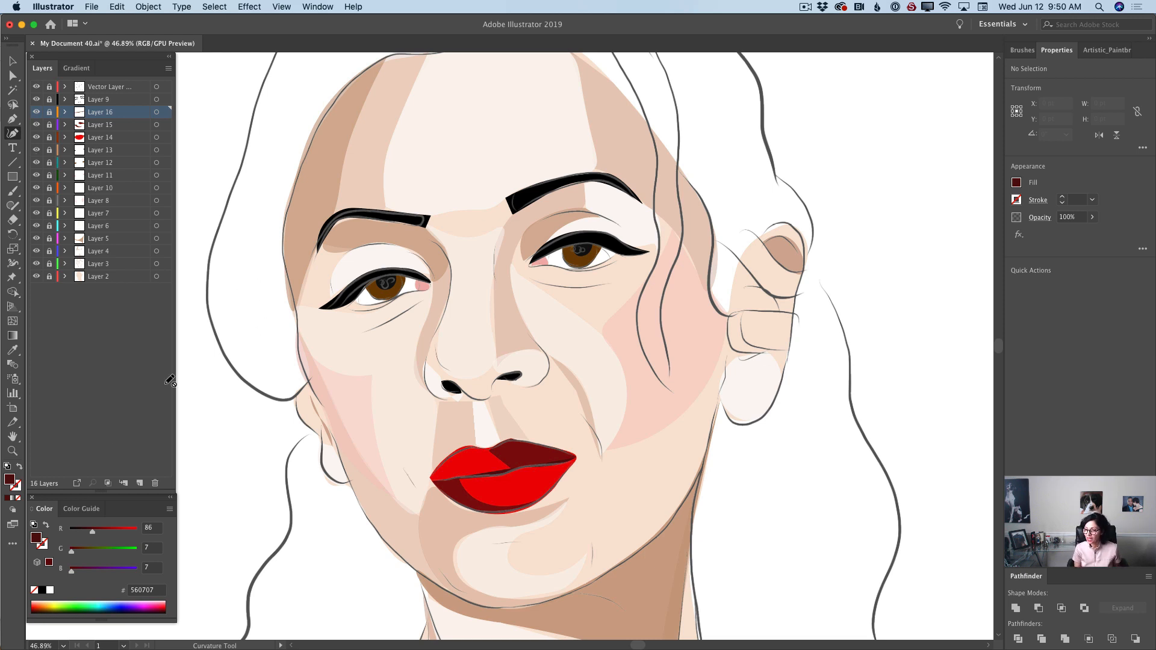
Add a new layer above Layer 16 and set the fill color to light red, F95F5F.
click(139, 483)
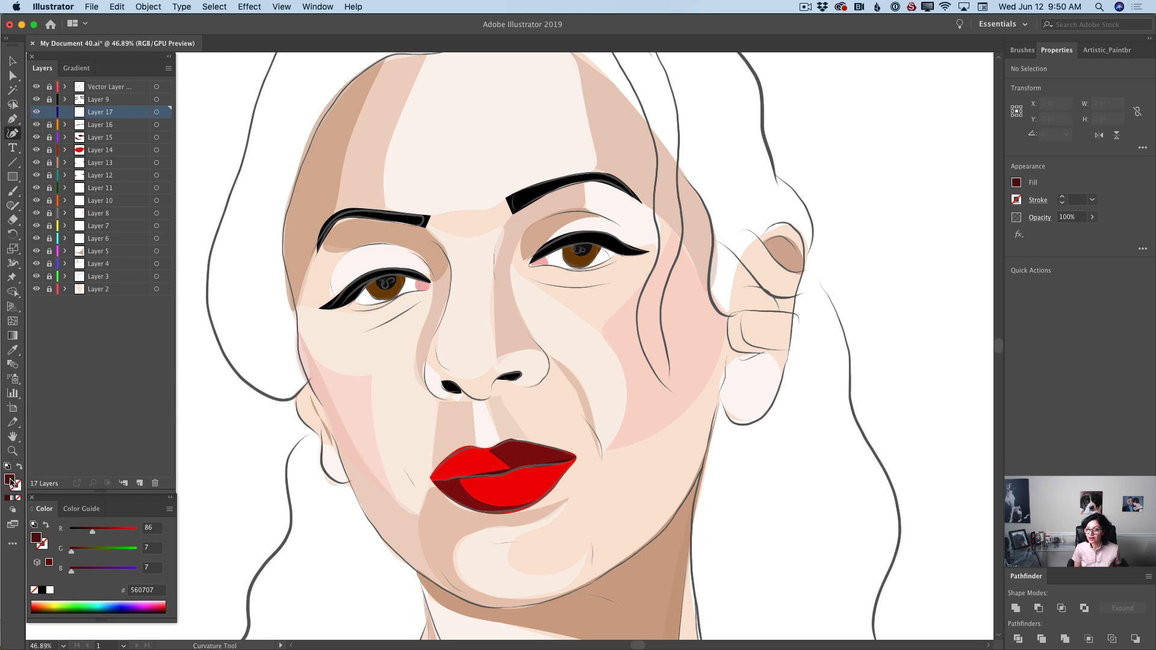
double_click(10, 481)
text(F95F5F)
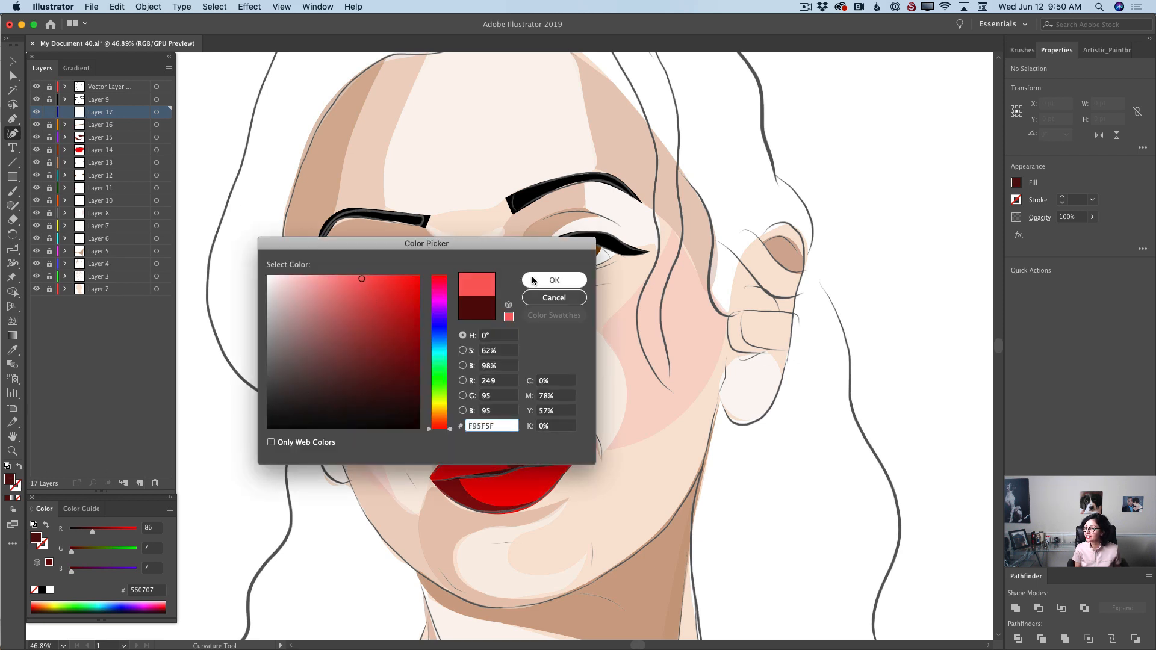
click(533, 280)
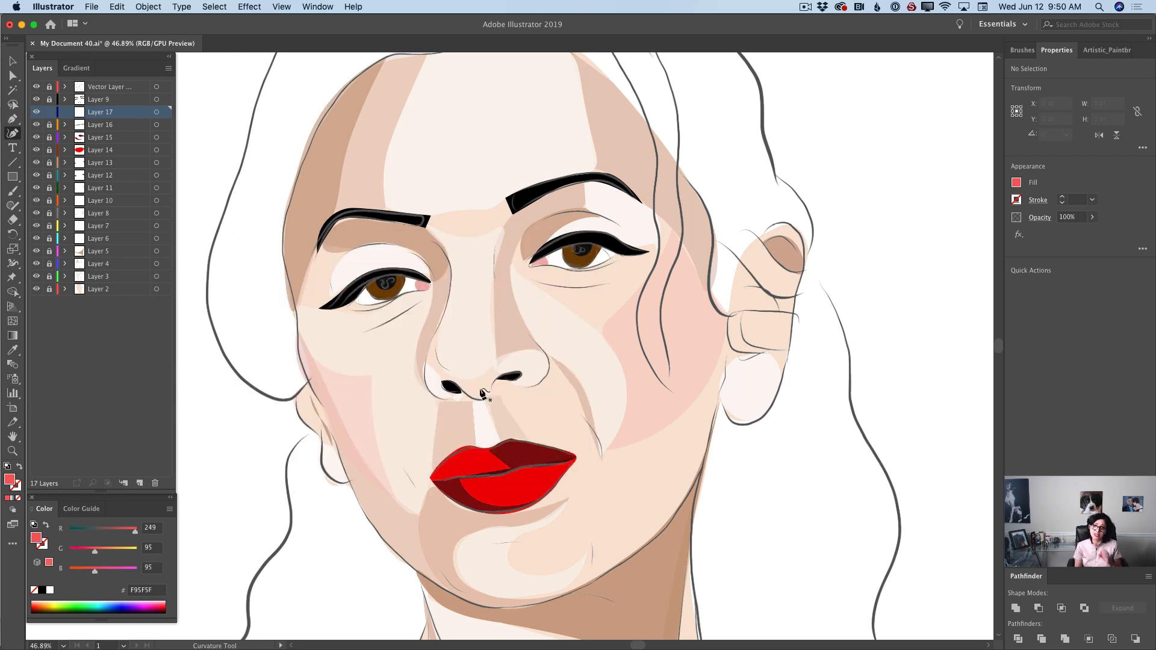
Draw a closed crescent highlight across the middle of the lower lip, about 249 by 73 pt.
click(477, 481)
click(494, 490)
click(526, 492)
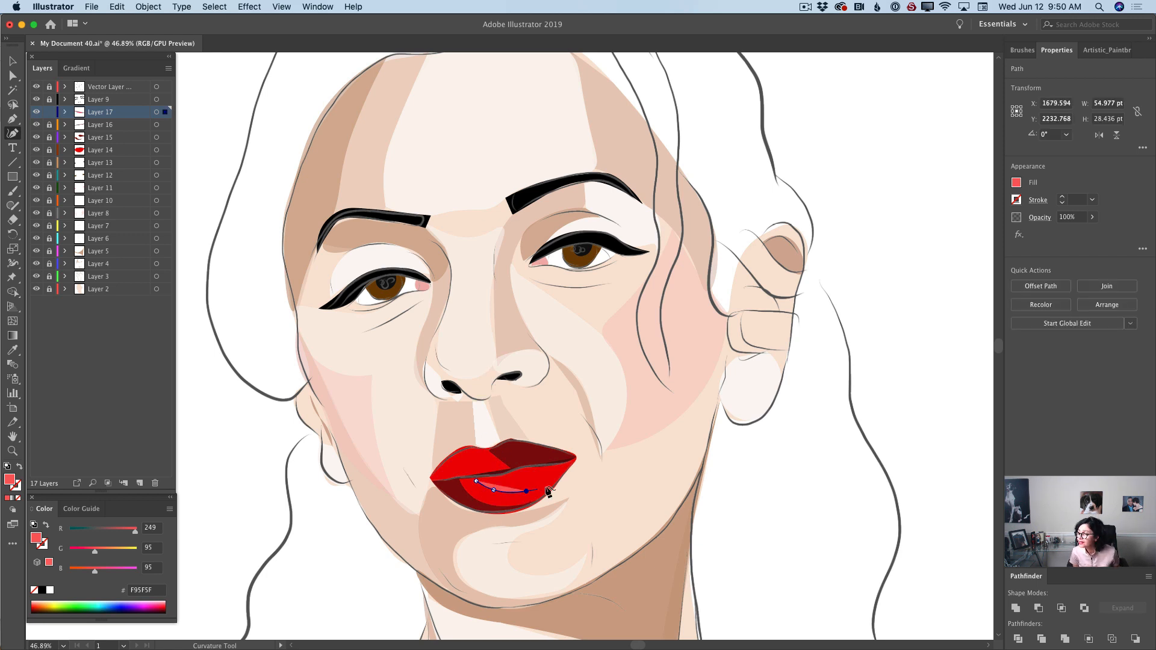
click(547, 486)
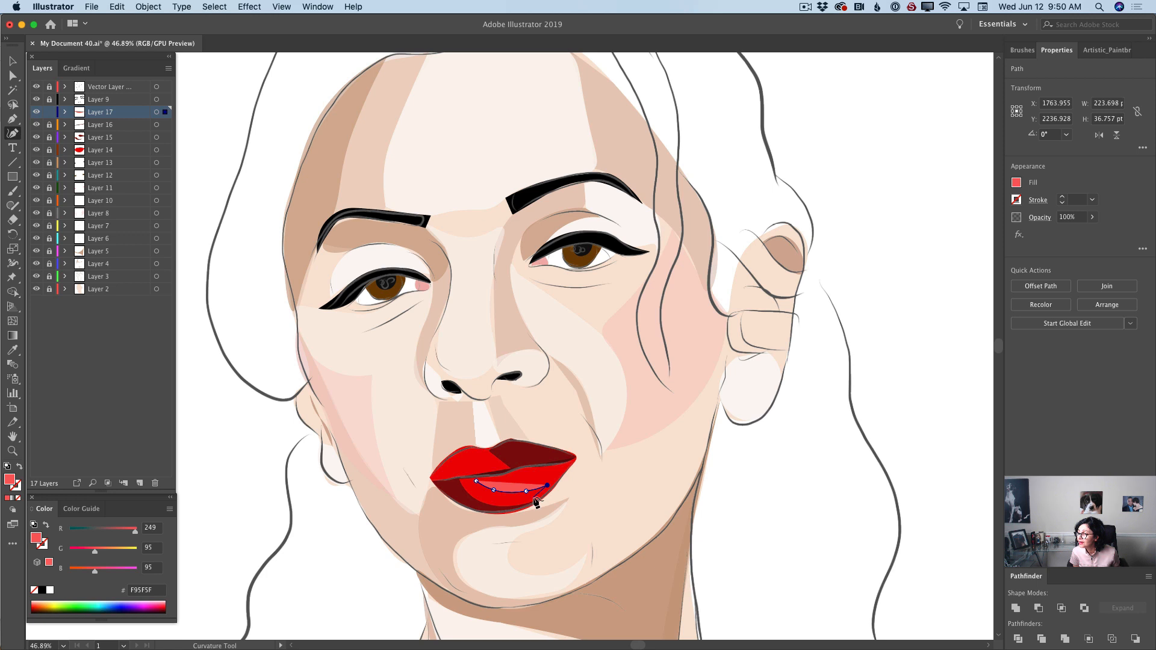
click(533, 497)
click(487, 500)
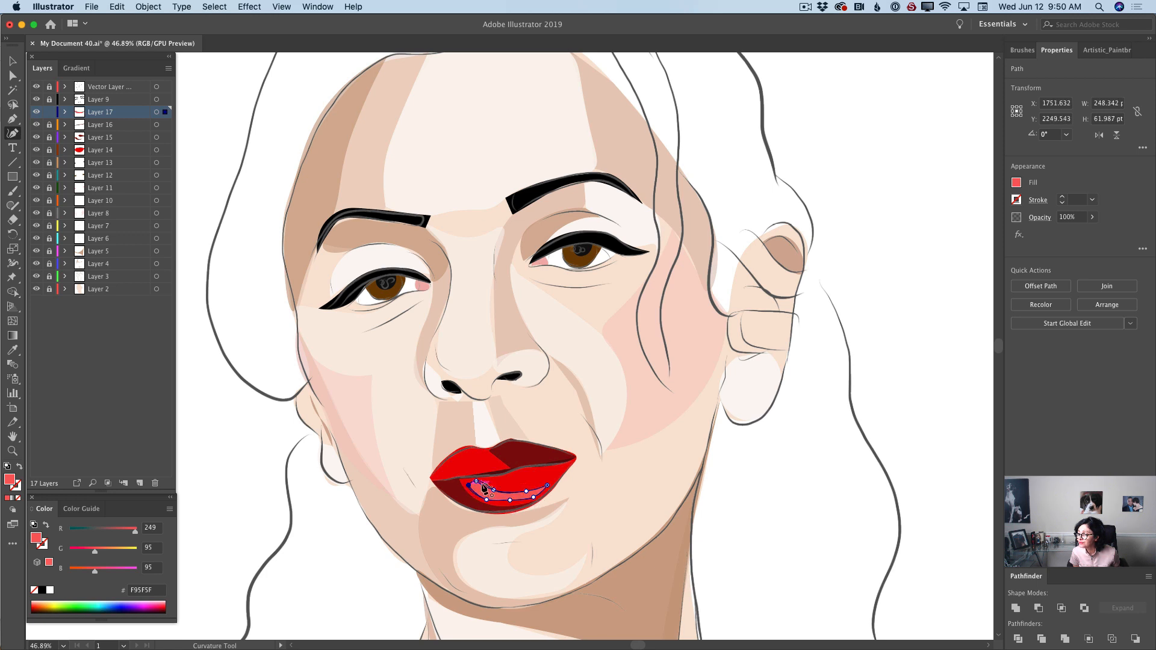
click(469, 485)
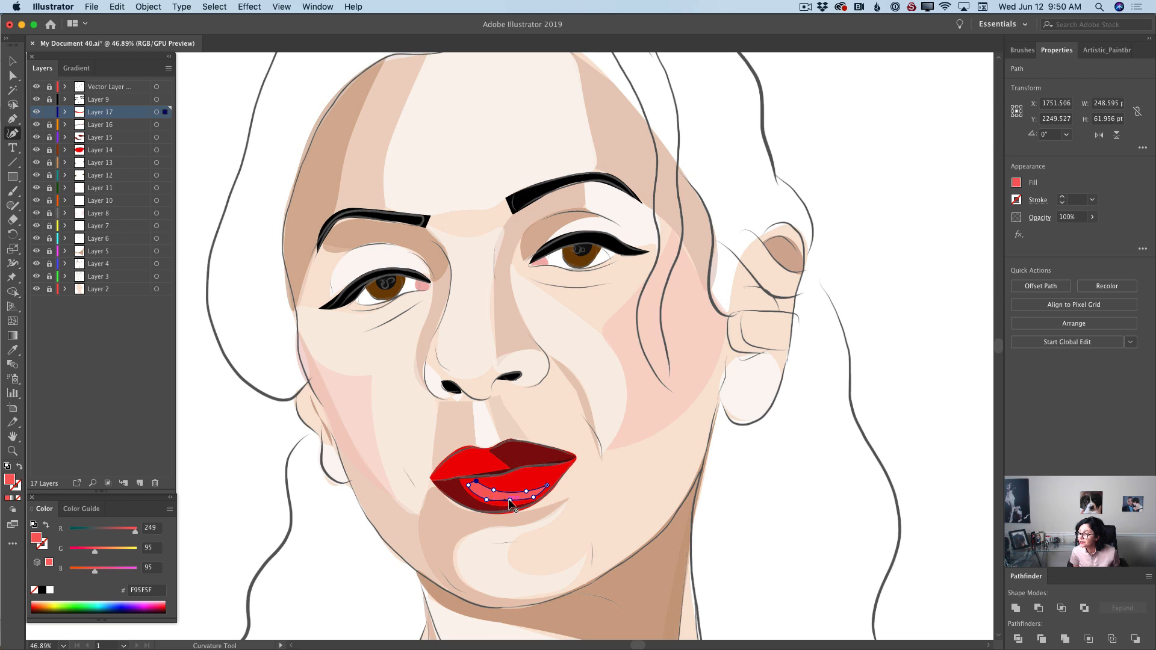
drag(503, 504, 503, 509)
Recolor the lower lip highlight to pale pink, F9A2A2, and reduce its opacity to about 65%.
double_click(8, 480)
click(330, 280)
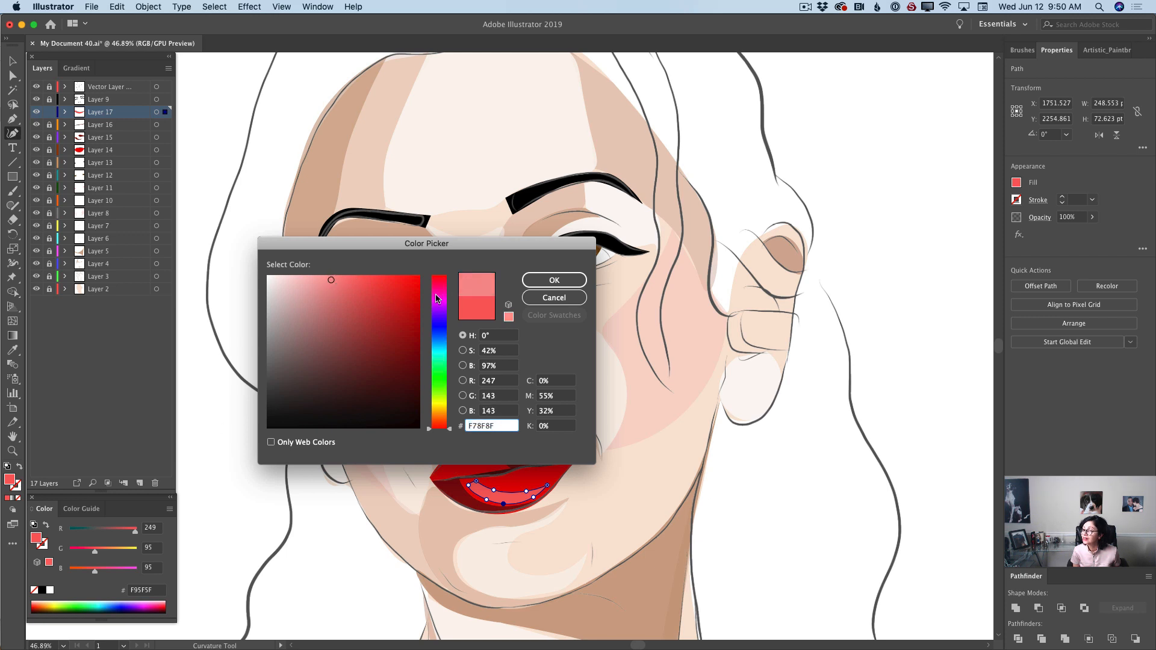
click(320, 278)
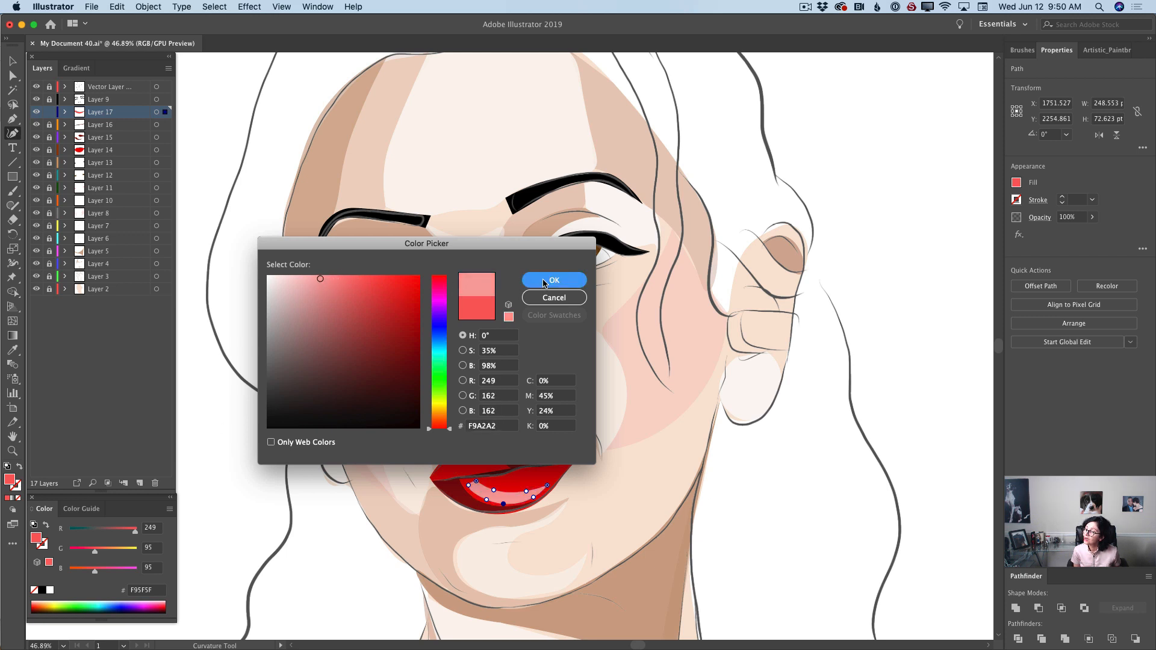
click(554, 280)
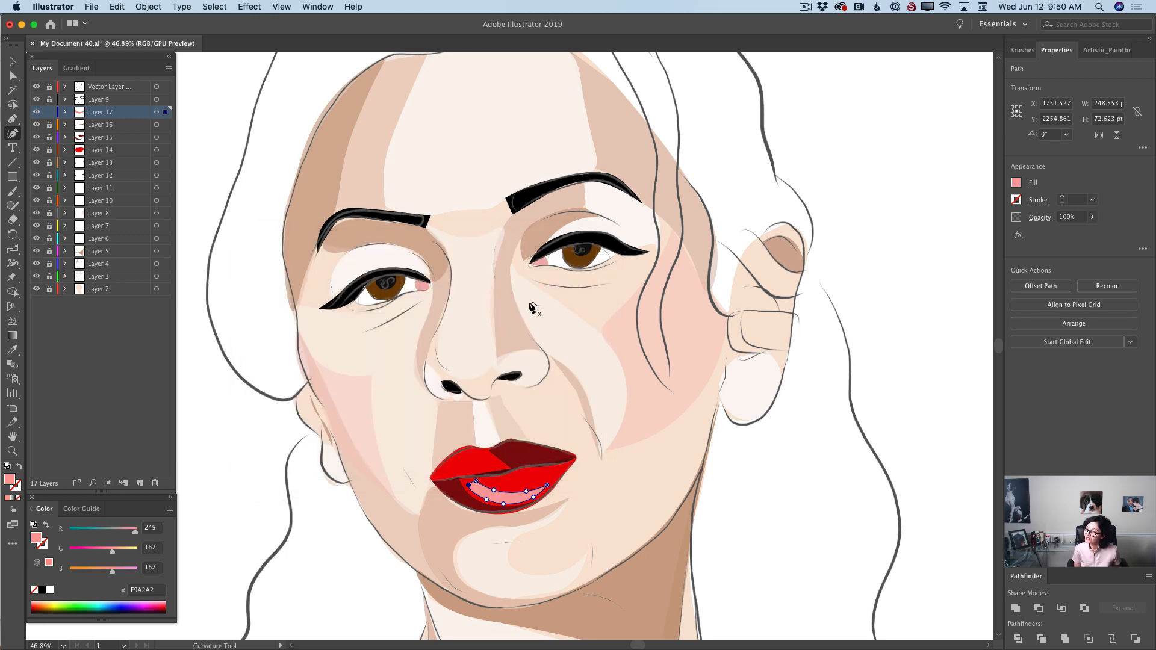
click(1094, 218)
drag(1091, 233, 1081, 233)
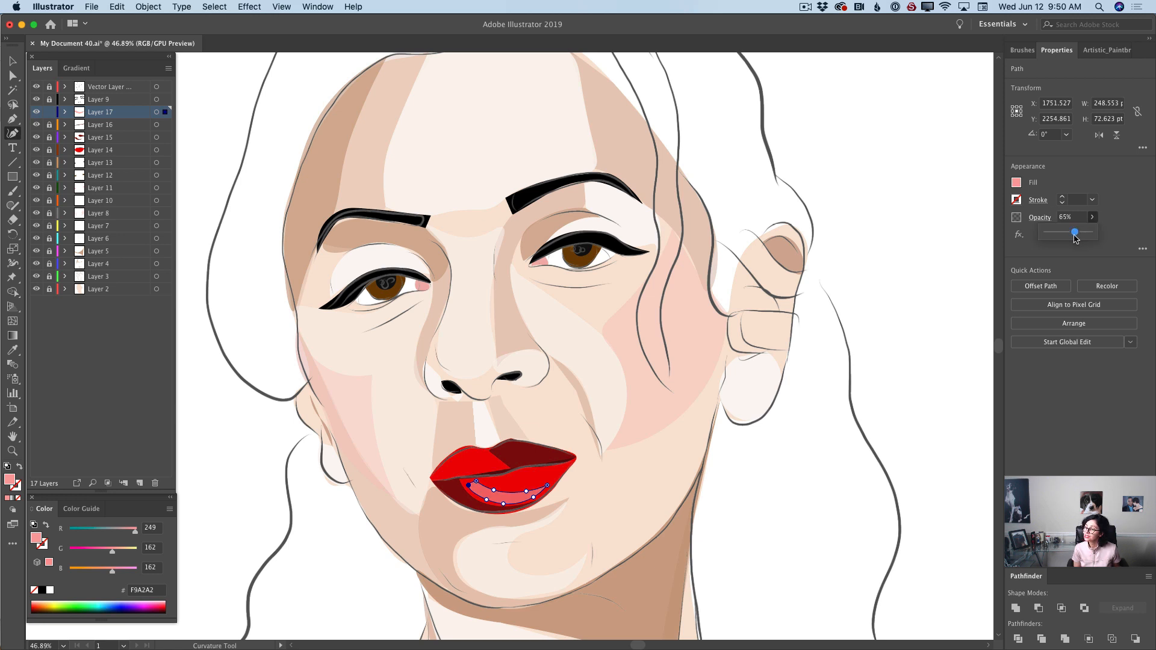
Draw a closed pale pink highlight on the left half of the upper lip, about 155 by 73 pt.
click(441, 469)
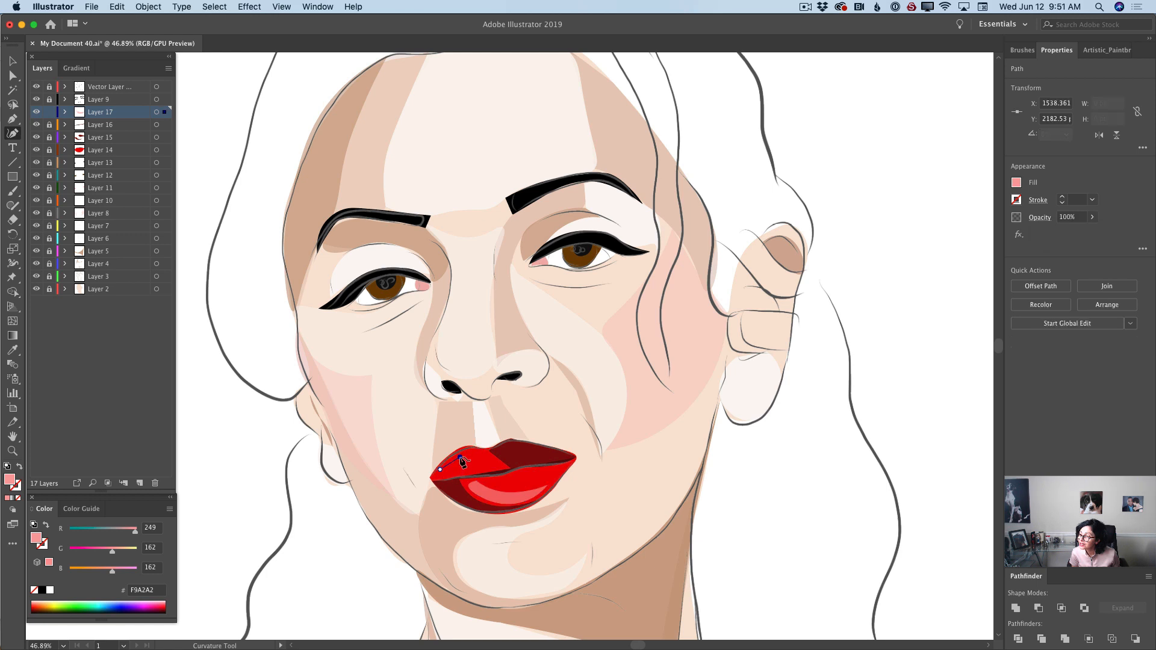
click(461, 457)
click(476, 452)
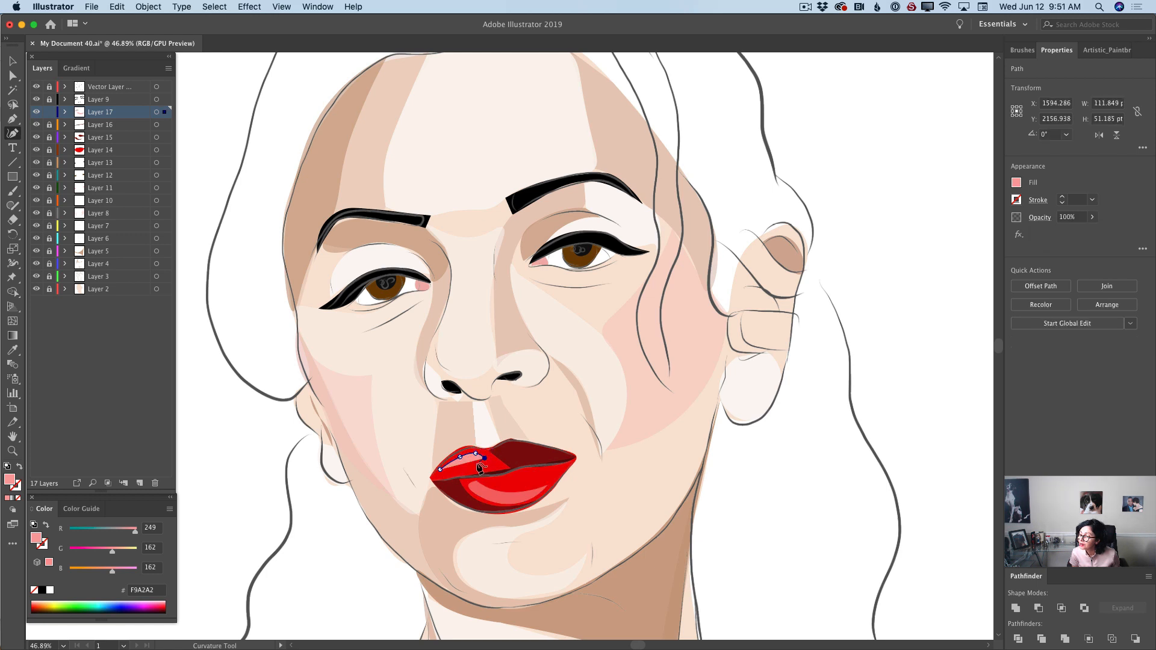
click(484, 459)
click(458, 471)
click(437, 478)
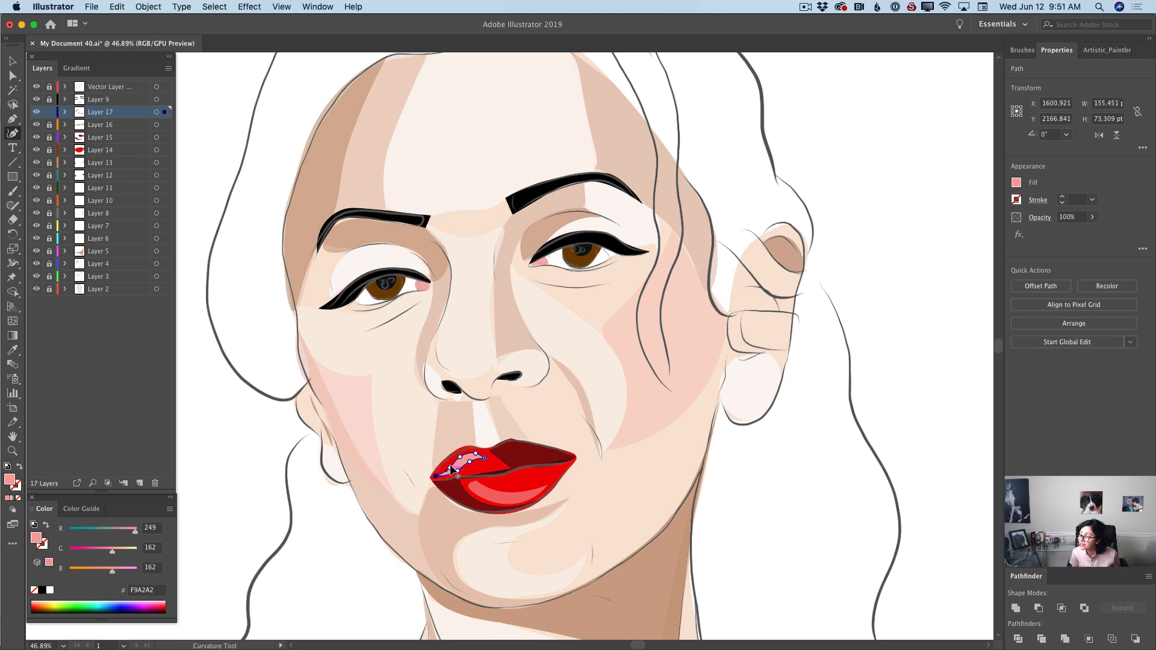
drag(450, 468, 454, 467)
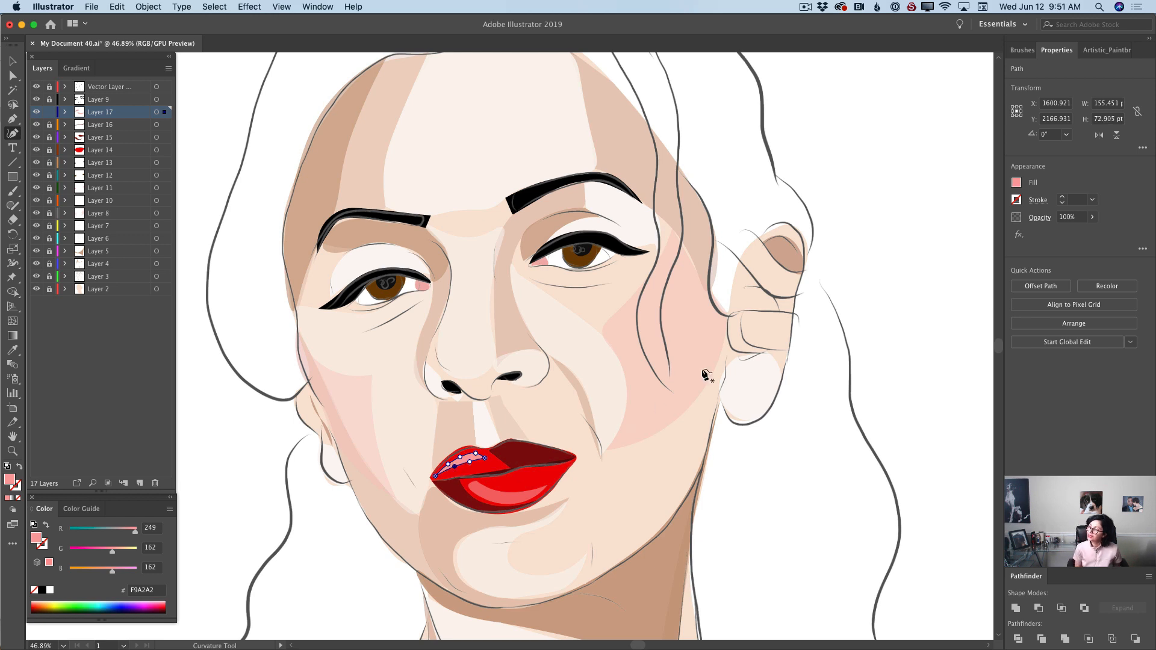
Reduce the upper lip highlight's opacity to about 68% and lock Layer 17.
click(1092, 217)
drag(1090, 235, 1076, 234)
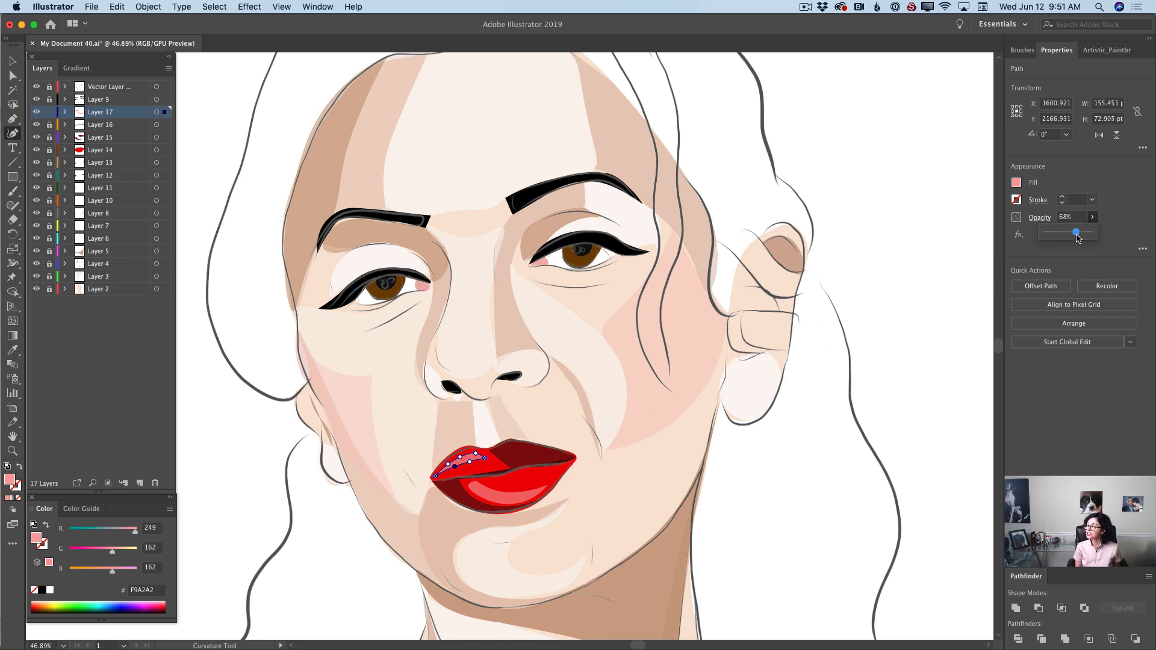
click(48, 111)
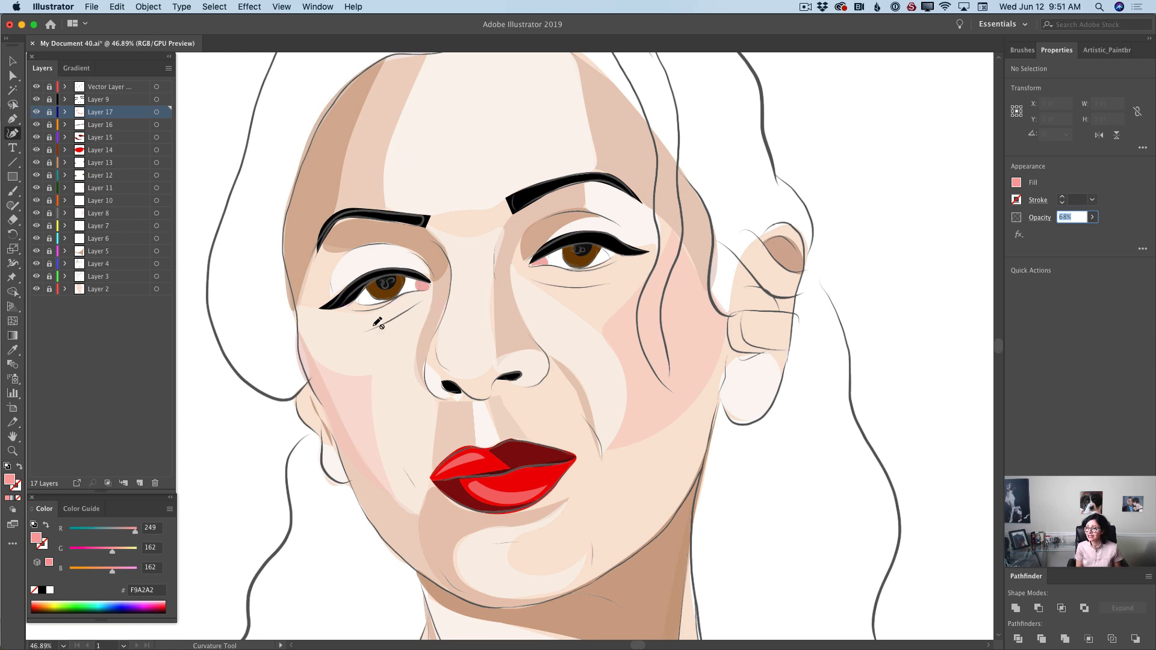
Add a new layer above Layer 17 and sample the tan eyelid shadow color, C69879, as the fill for the Curvature tool.
click(140, 484)
click(12, 350)
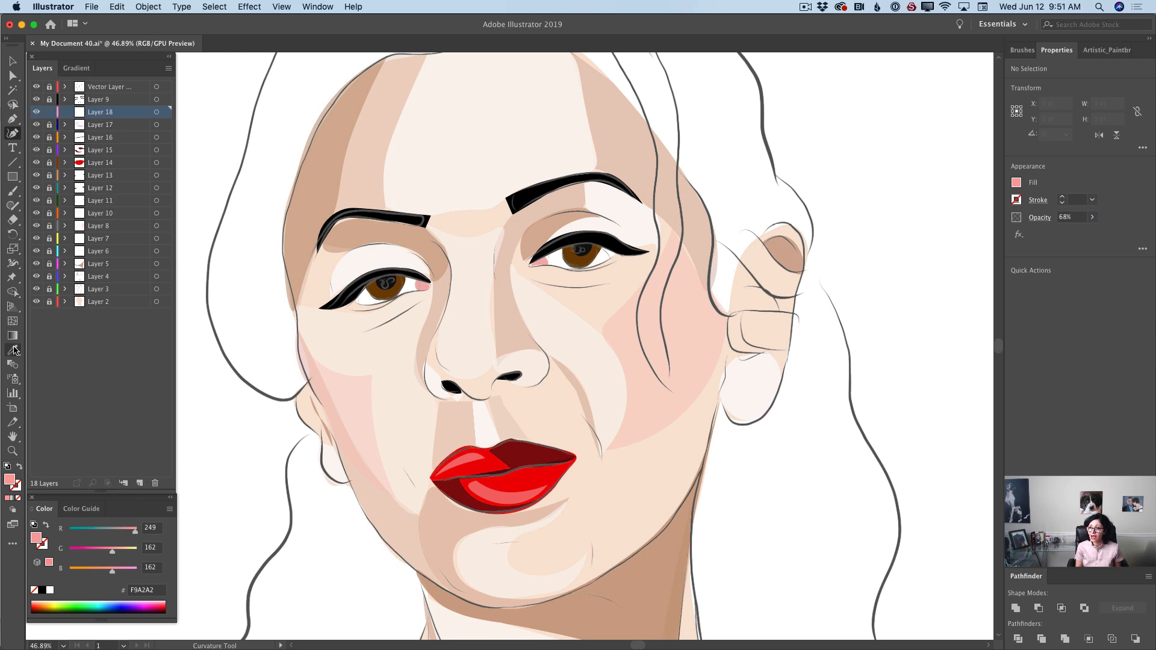
click(397, 240)
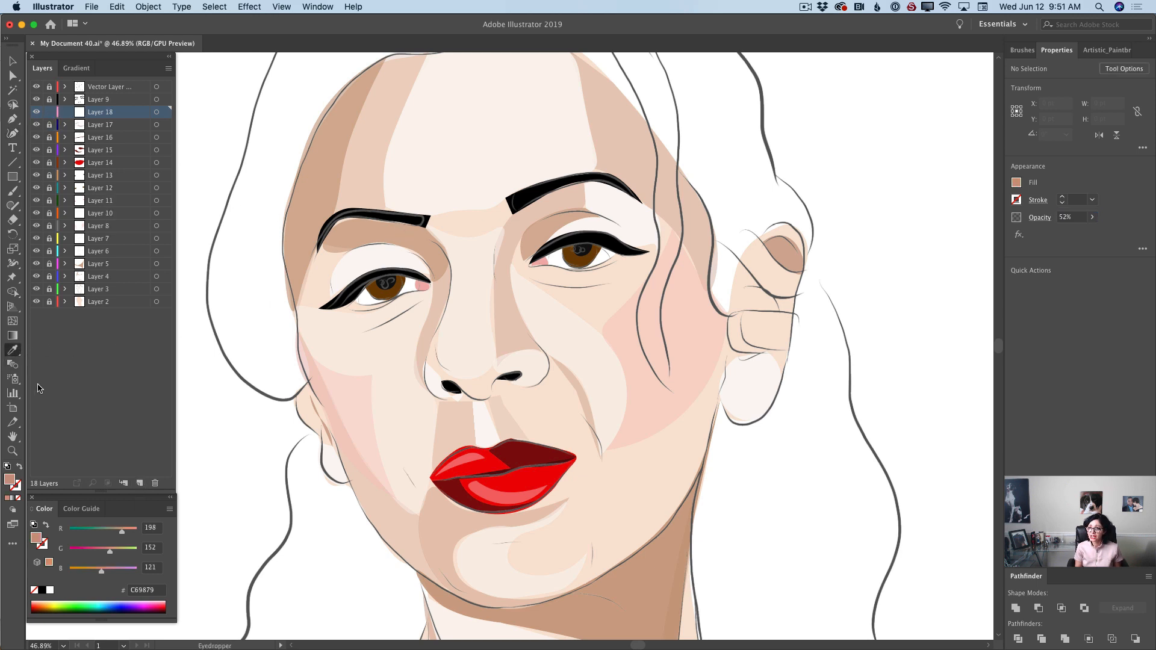
click(12, 133)
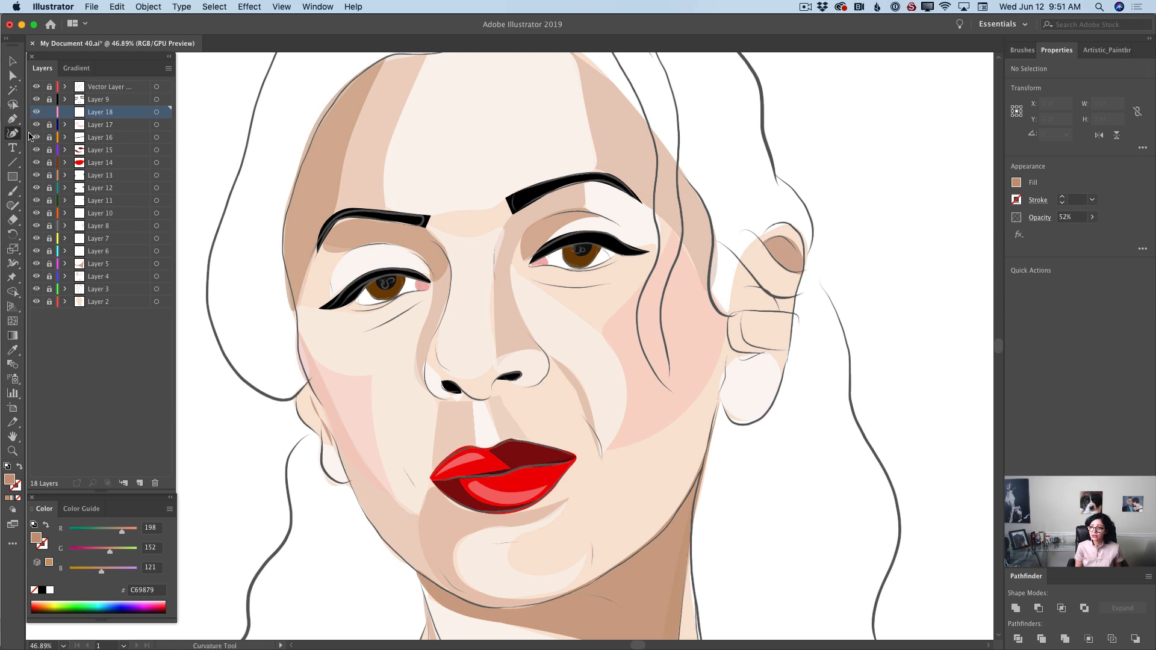
click(360, 332)
click(394, 320)
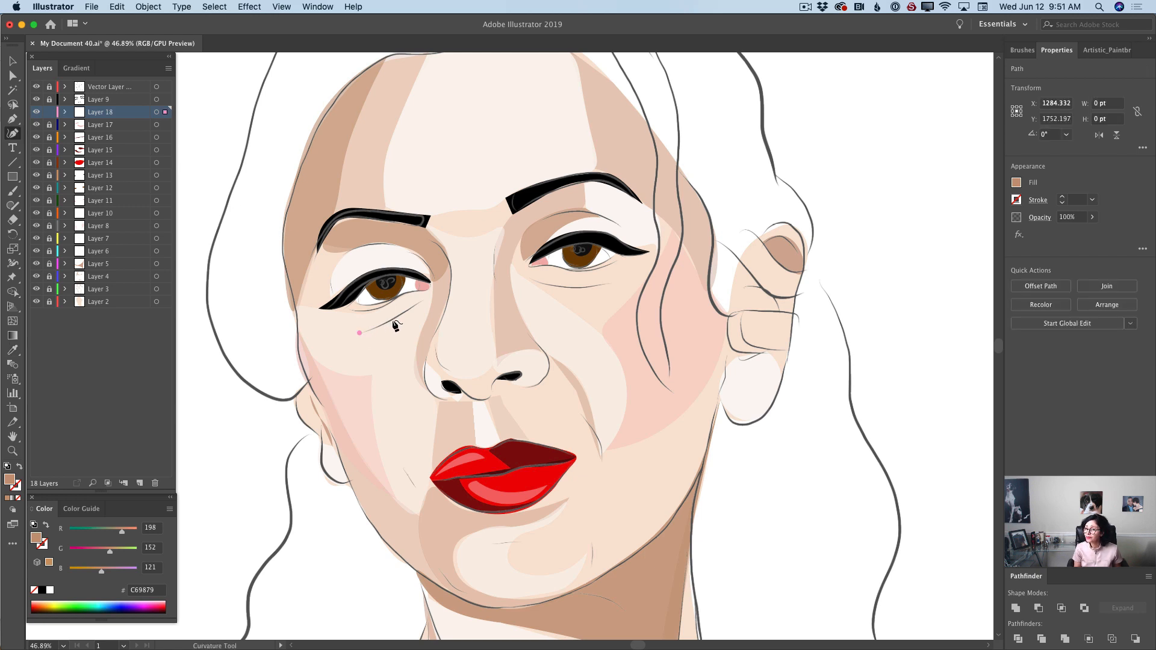
click(433, 289)
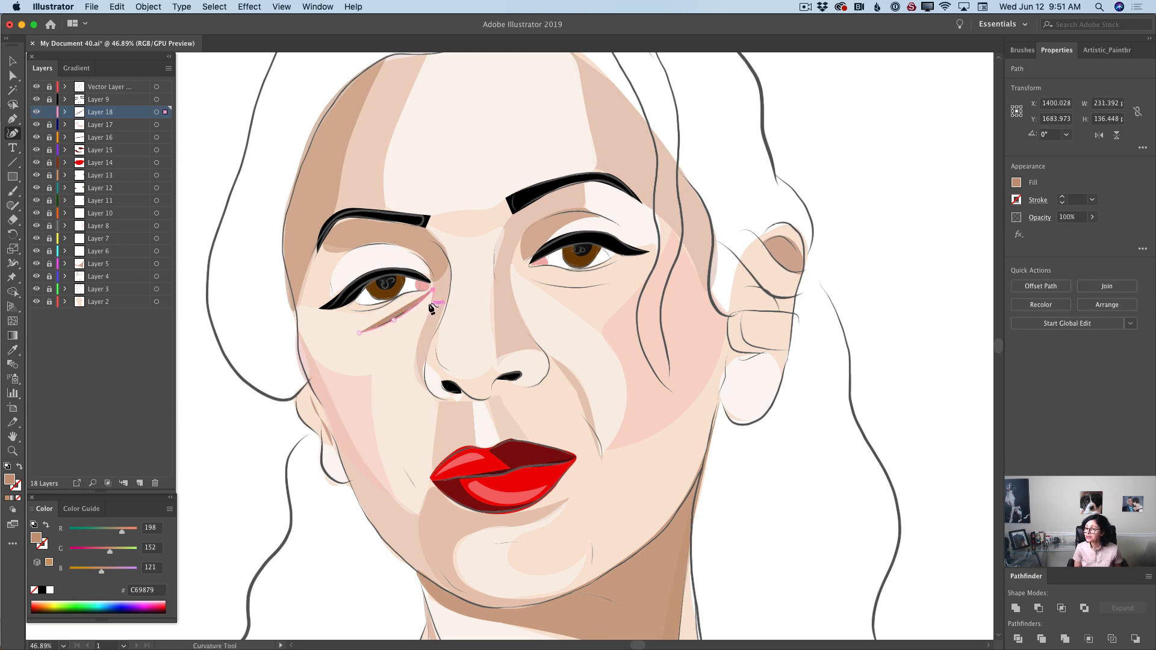
click(428, 302)
click(412, 321)
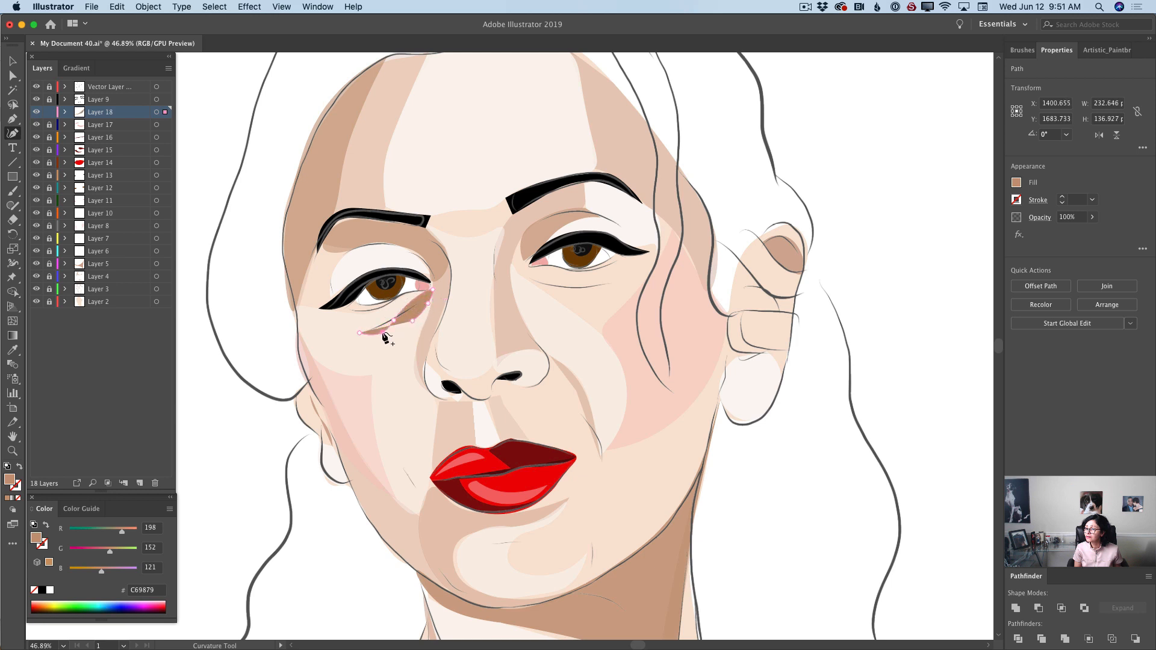
click(383, 333)
click(395, 331)
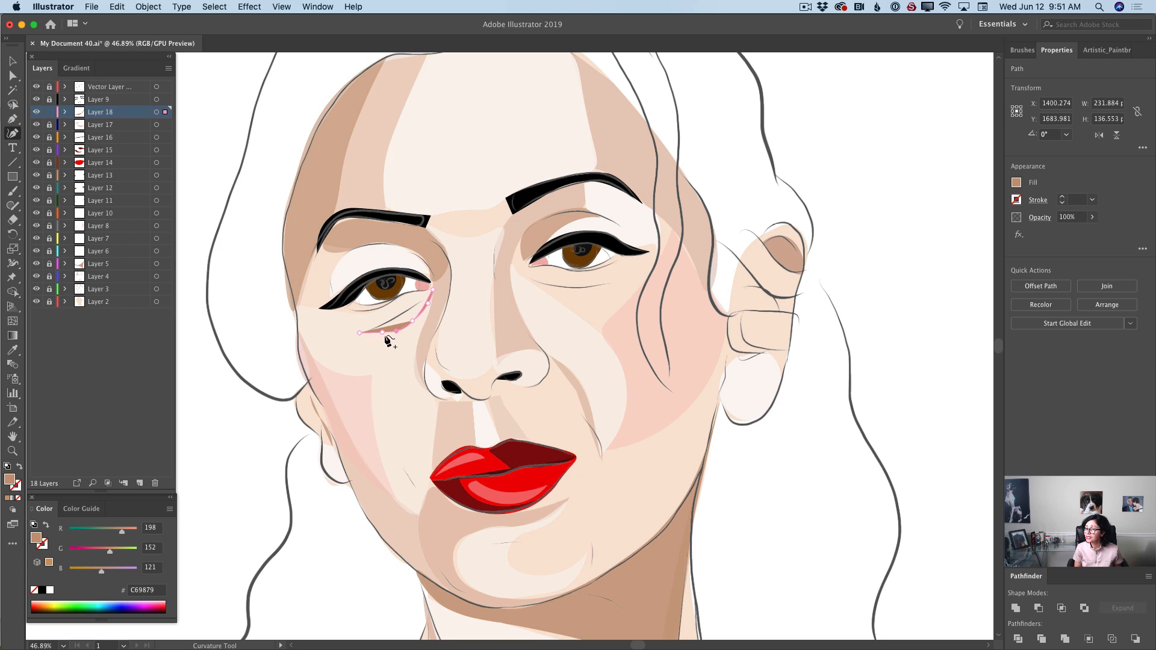
click(412, 311)
key(Delete)
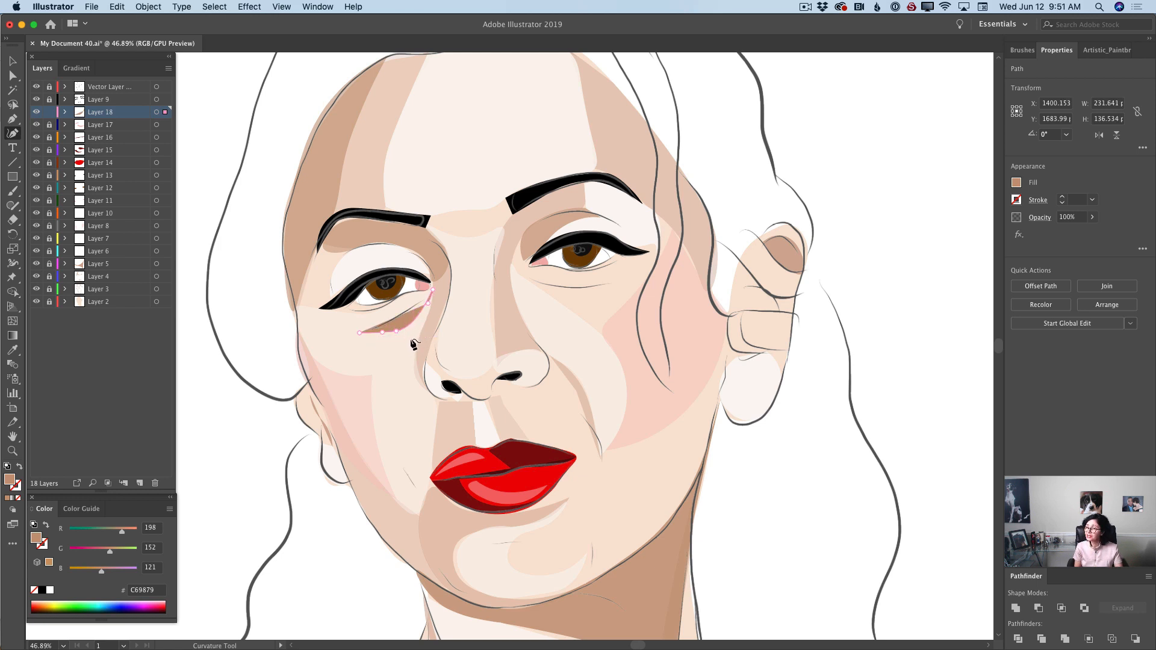
key(Delete)
Draw a closed tan shadow along the crease under the left eye, about 235 by 140 pt.
click(433, 289)
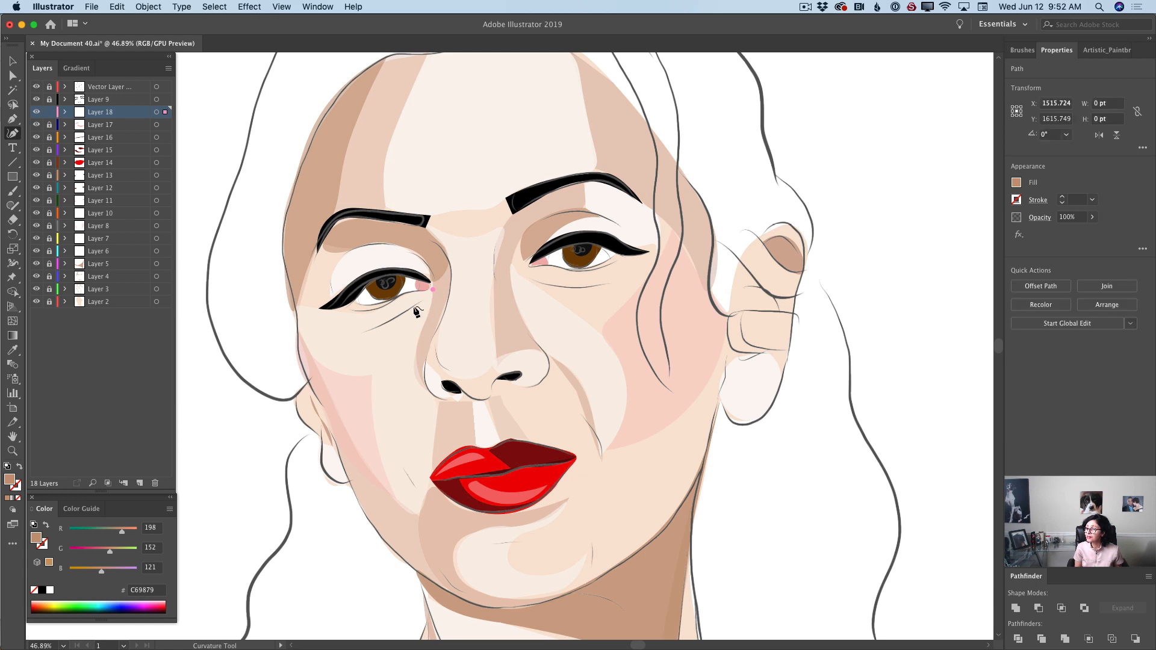
click(413, 307)
click(372, 326)
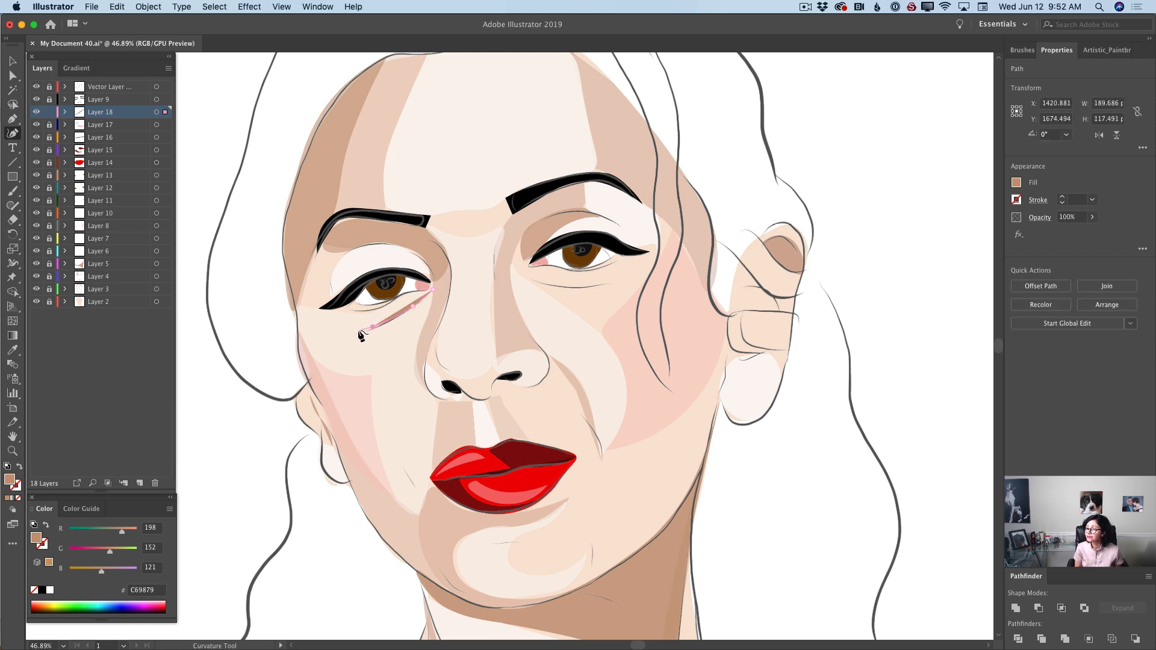
click(359, 330)
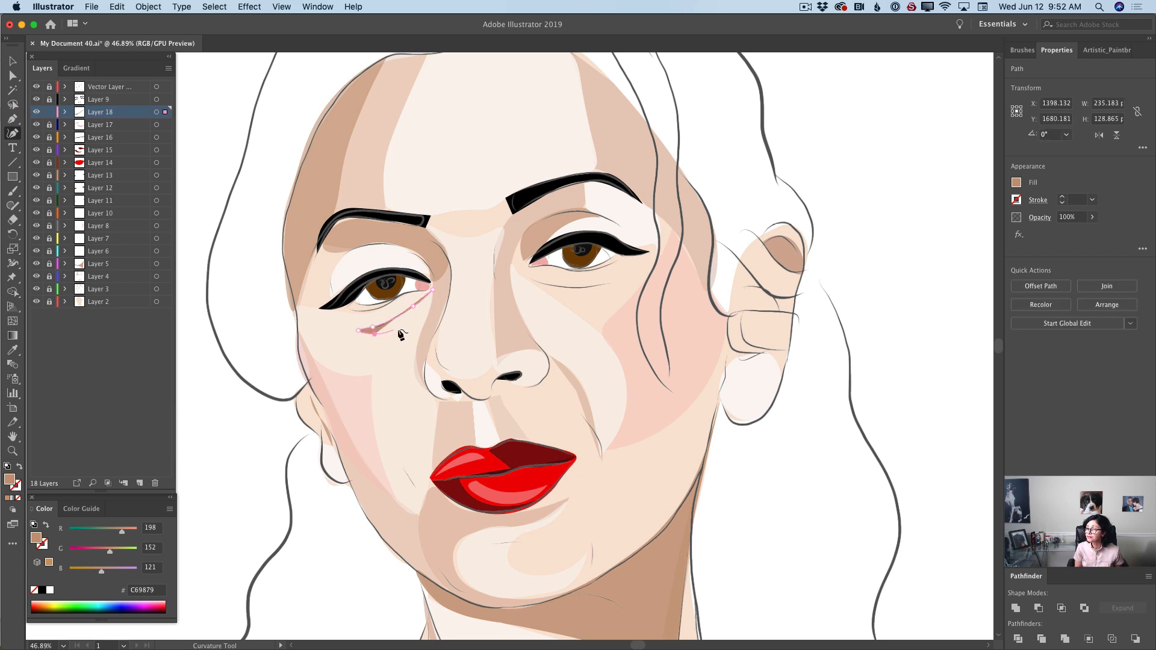
click(404, 325)
click(422, 311)
click(429, 292)
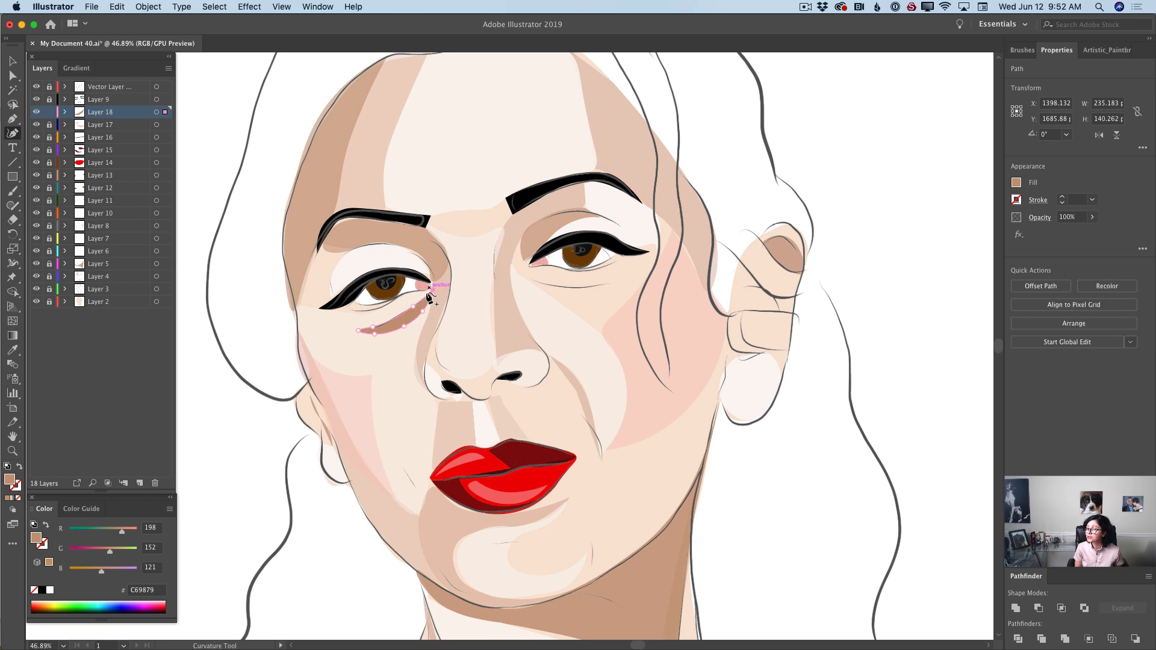
Slim the shadow under the left eye to about 130 pt high and reduce its opacity to about 63%.
click(404, 321)
click(423, 306)
drag(376, 329, 377, 330)
click(1092, 217)
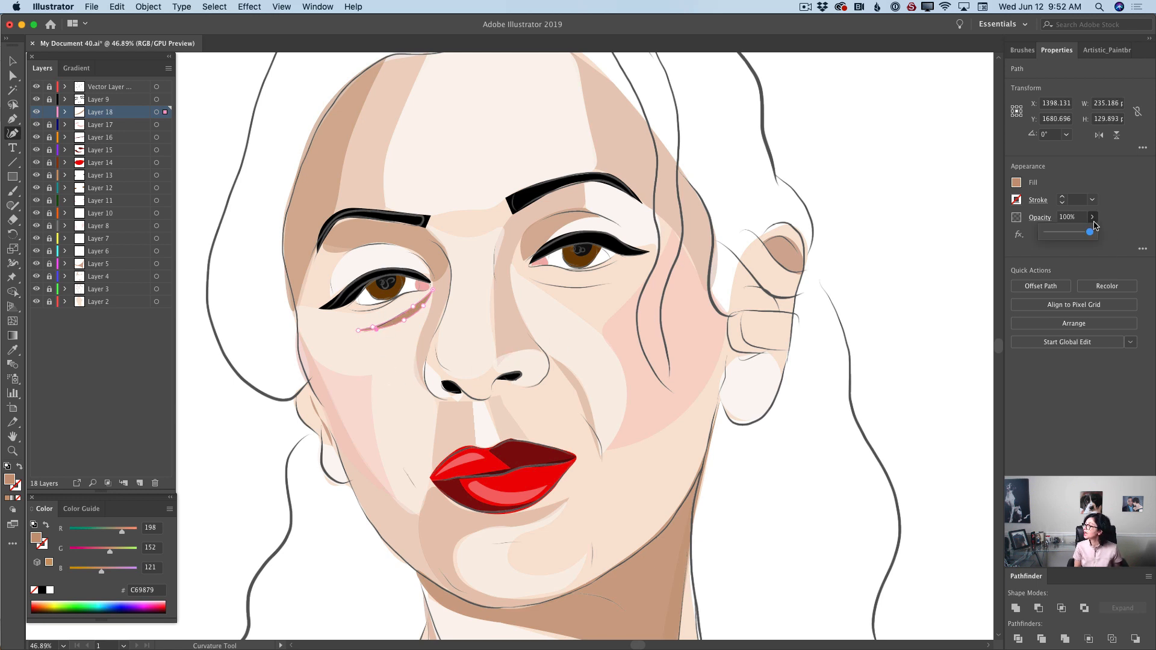
drag(1093, 234, 1077, 235)
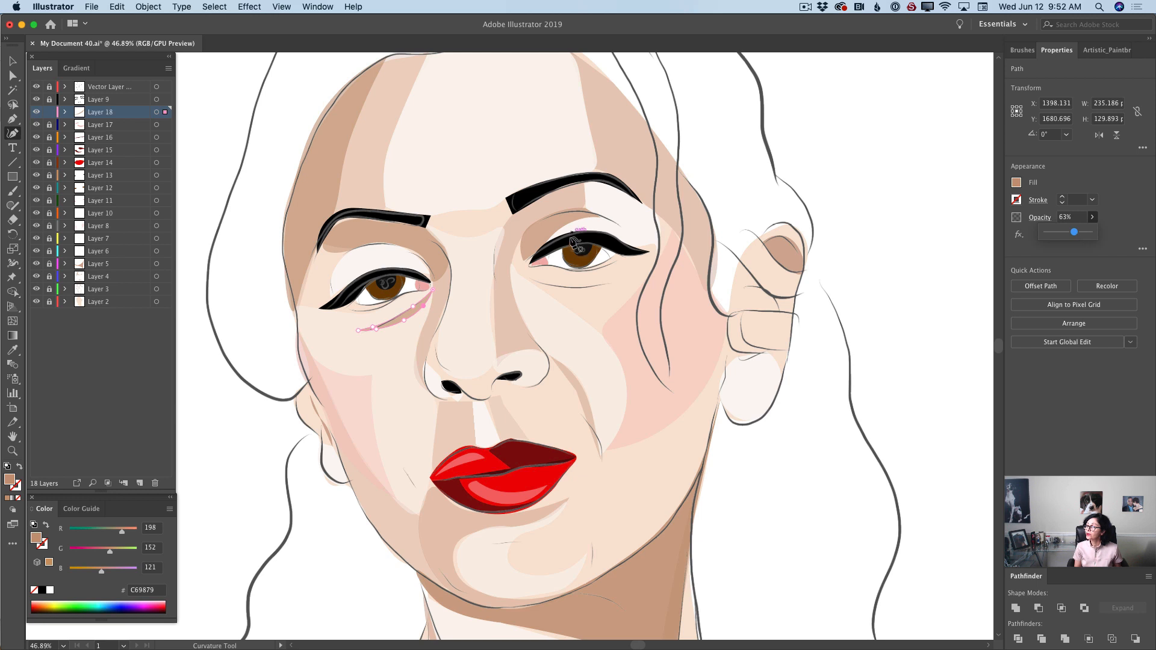
Draw a closed tan shadow along the crease under the right eye, about 277 by 83 pt.
click(525, 271)
click(541, 282)
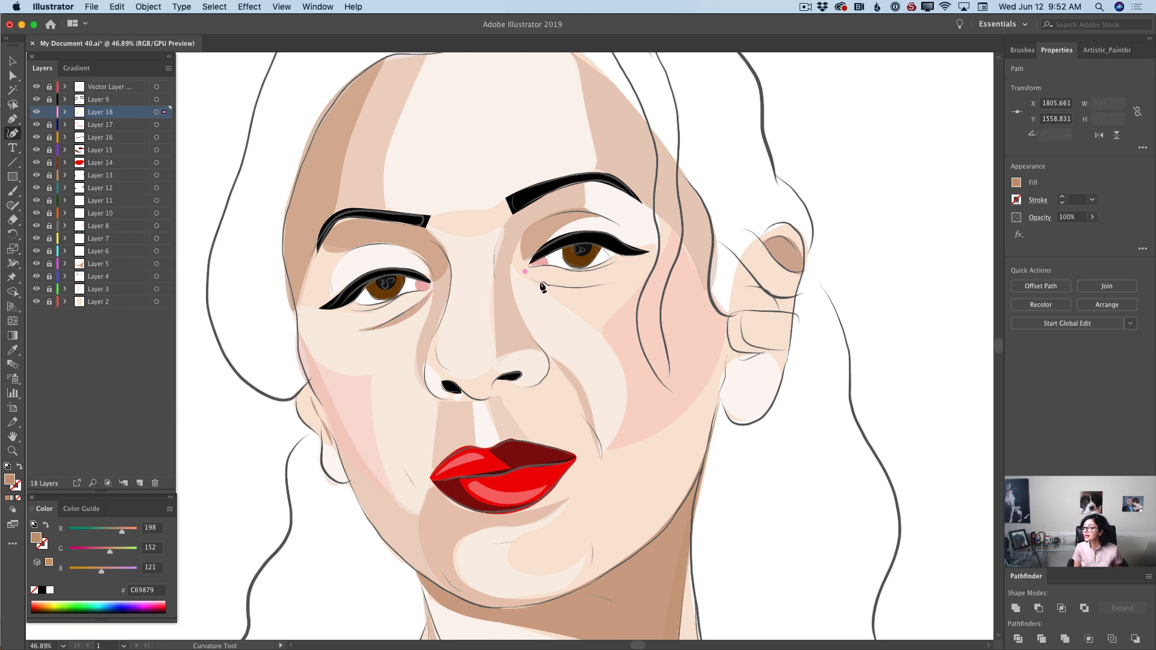
click(575, 287)
click(613, 284)
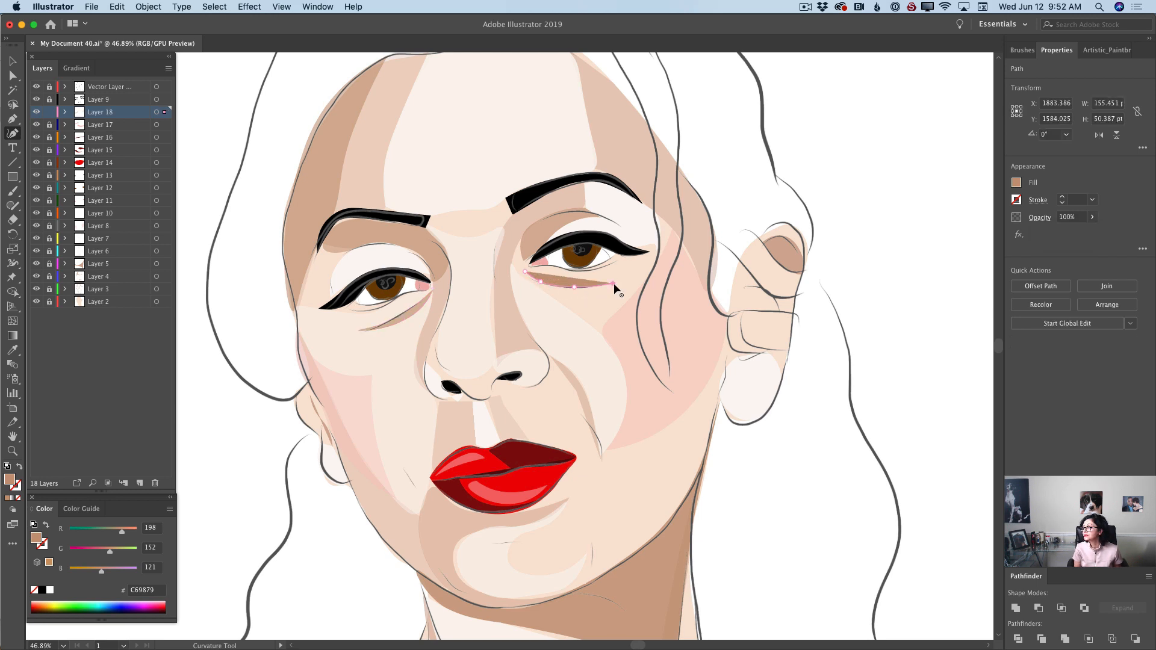
click(608, 292)
click(591, 297)
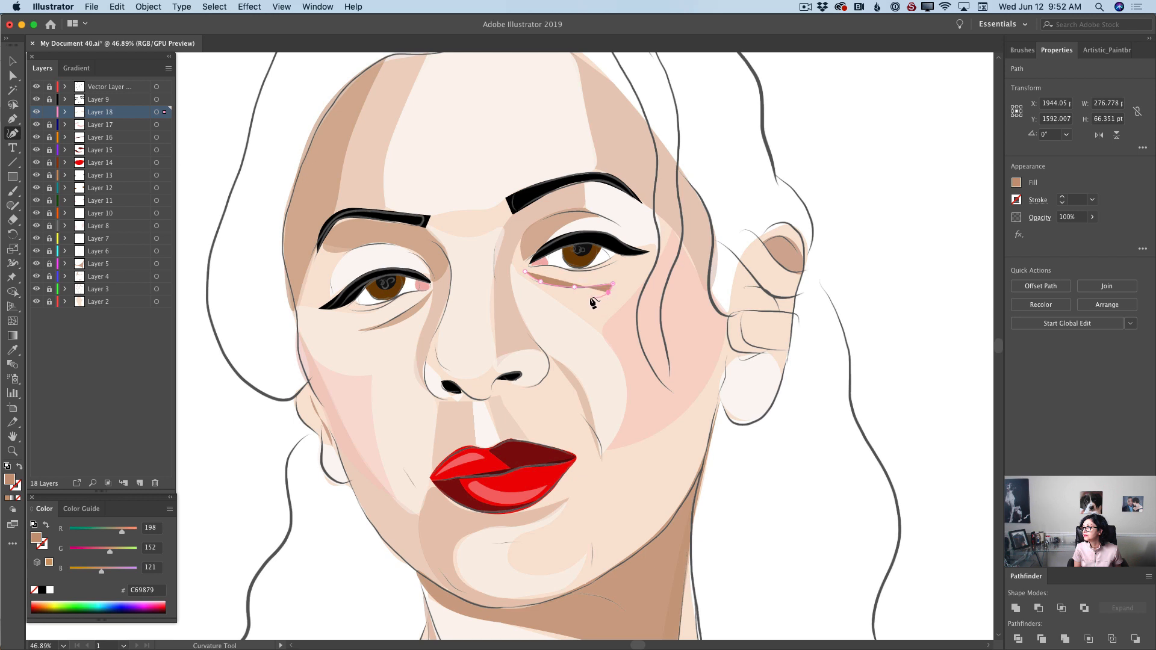
click(565, 295)
click(541, 290)
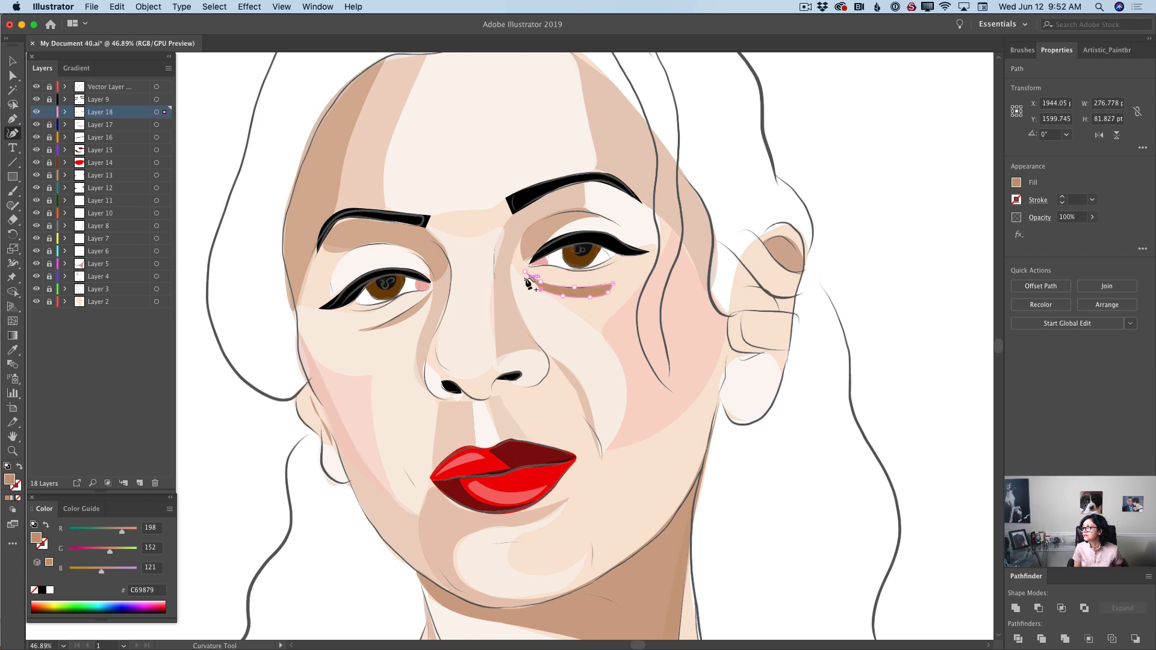
click(525, 271)
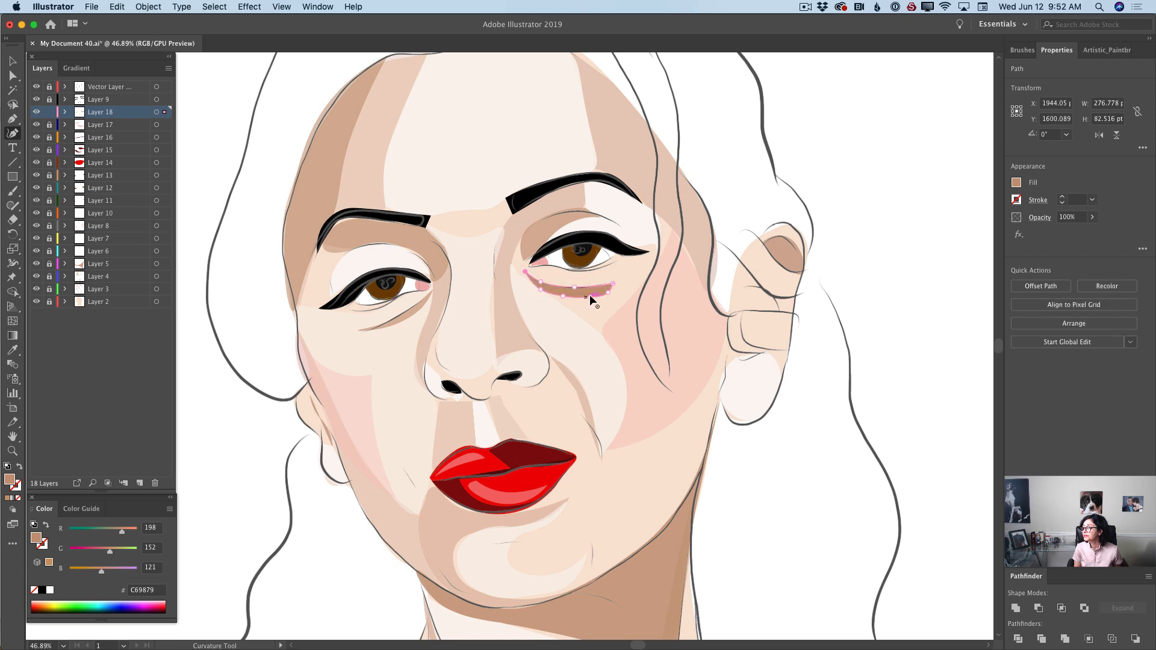
Thin the shadow under the right eye to about 71 pt high and reduce its opacity to about 70%.
drag(590, 291, 590, 294)
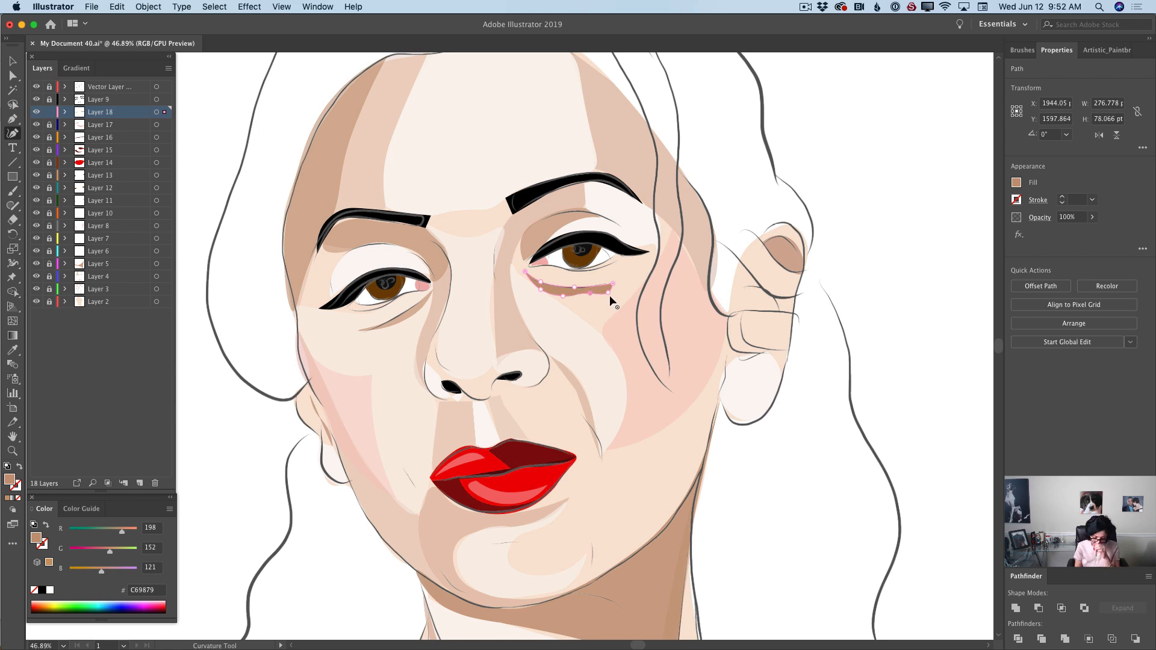
key(Delete)
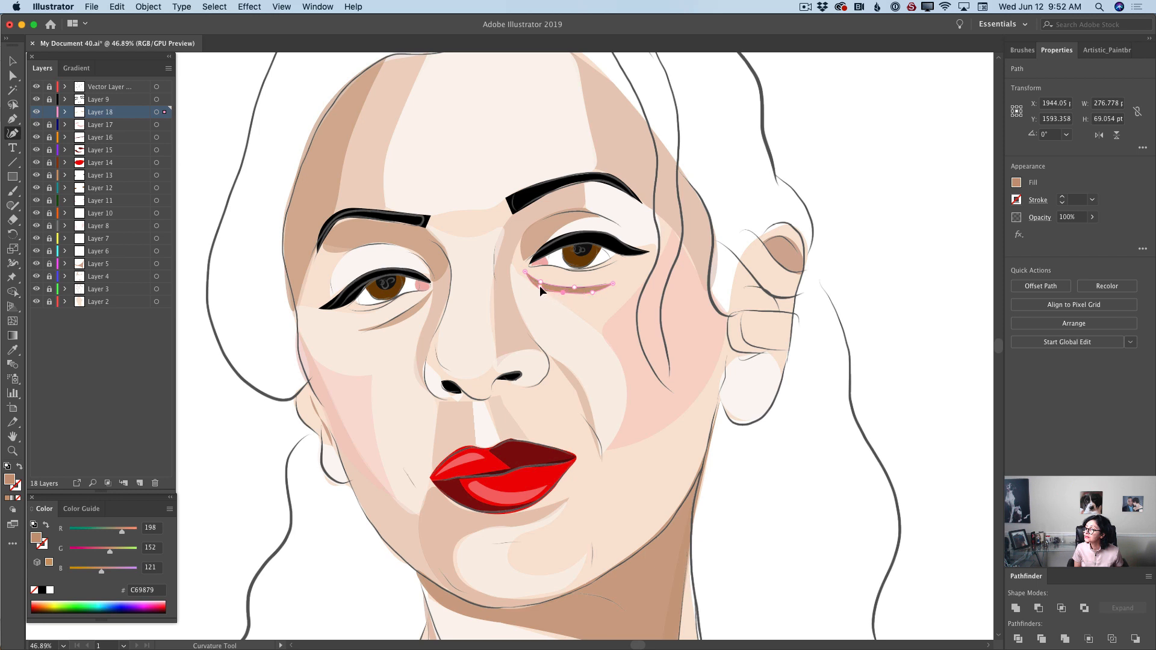
drag(540, 286, 539, 287)
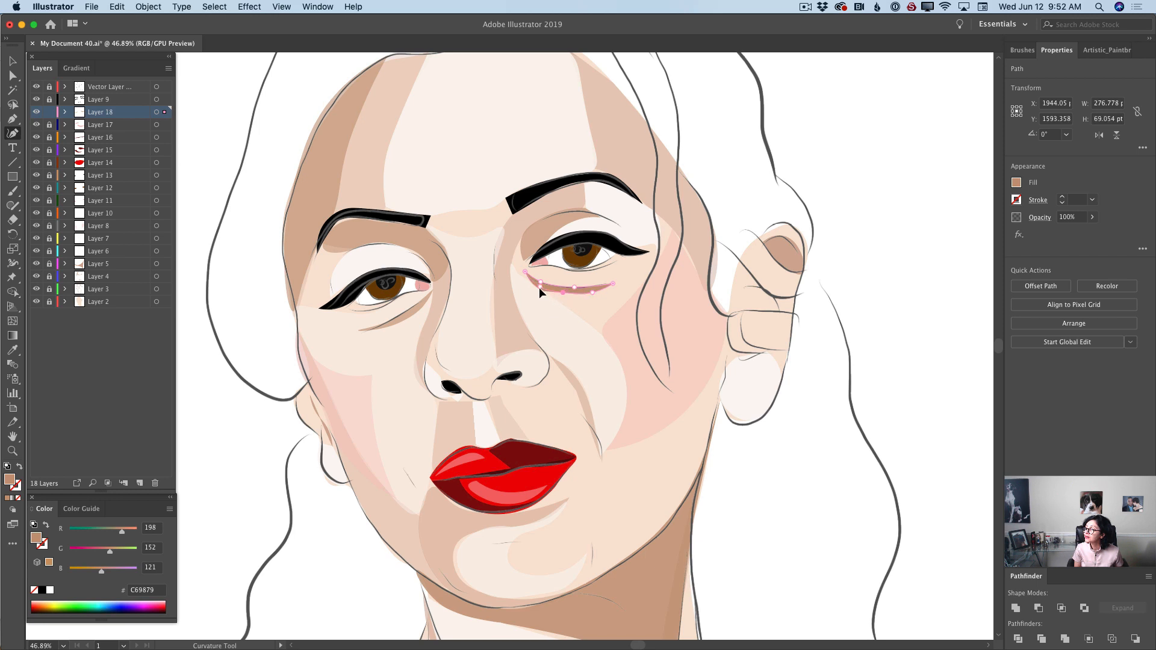
click(1092, 221)
mouse_move(1090, 233)
mouse_down()
mouse_move(1070, 237)
mouse_move(1075, 246)
mouse_move(1078, 232)
mouse_up()
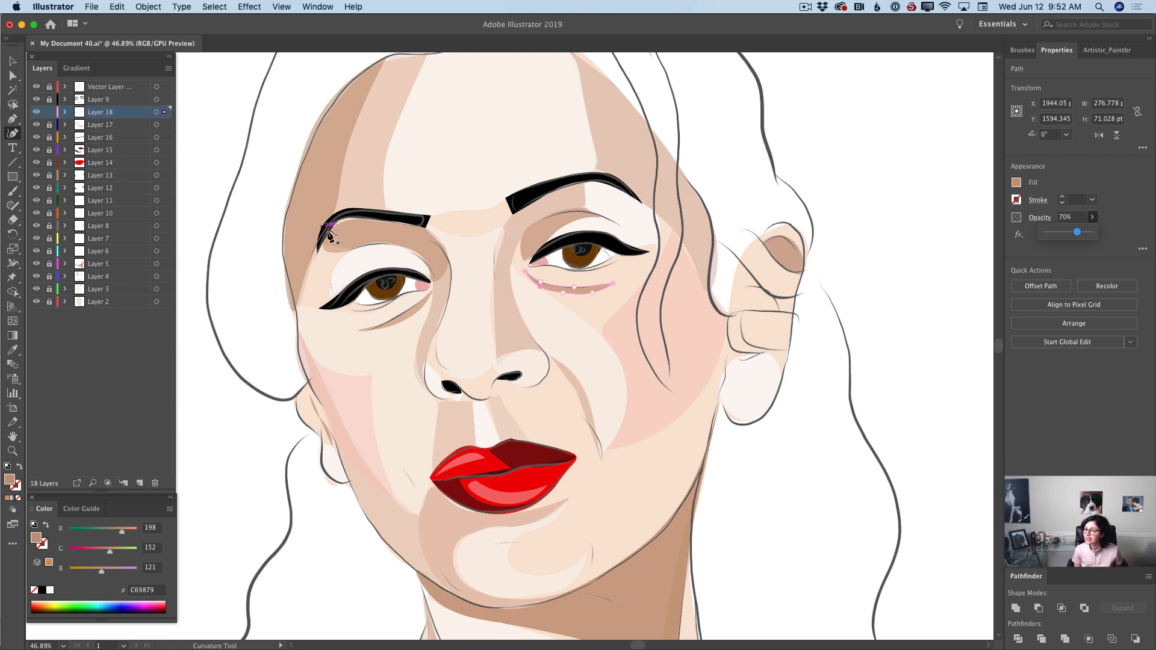
Draw a closed tan arc shadow along the left eye's upper lid crease, about 313 by 125 pt.
click(335, 267)
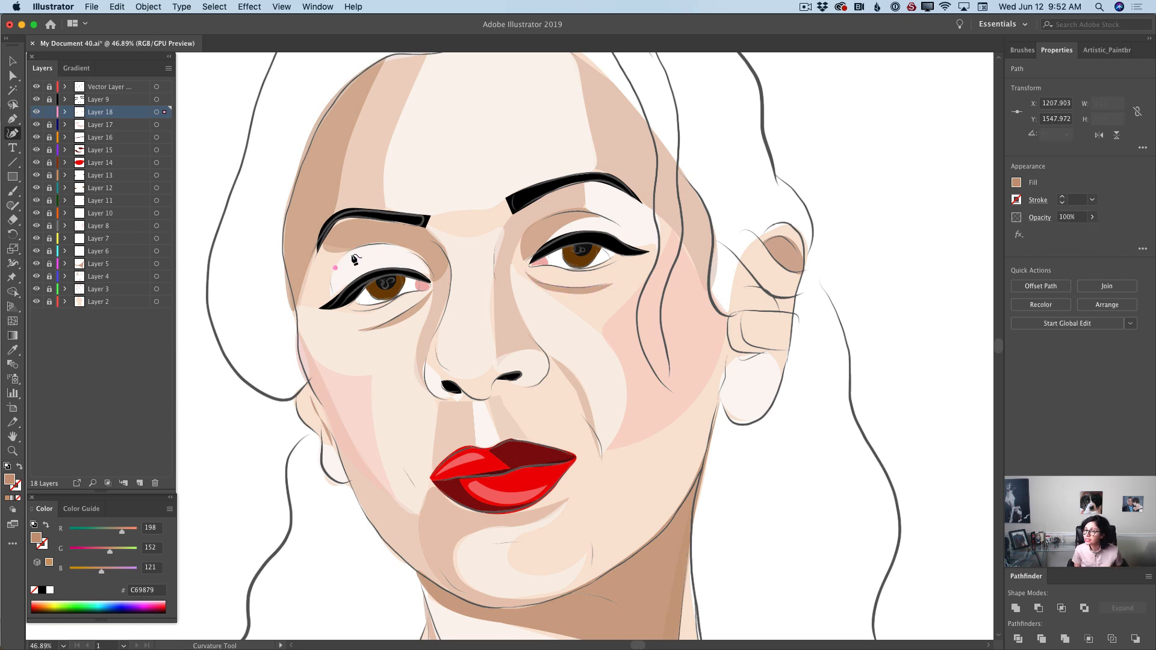
click(352, 250)
click(378, 245)
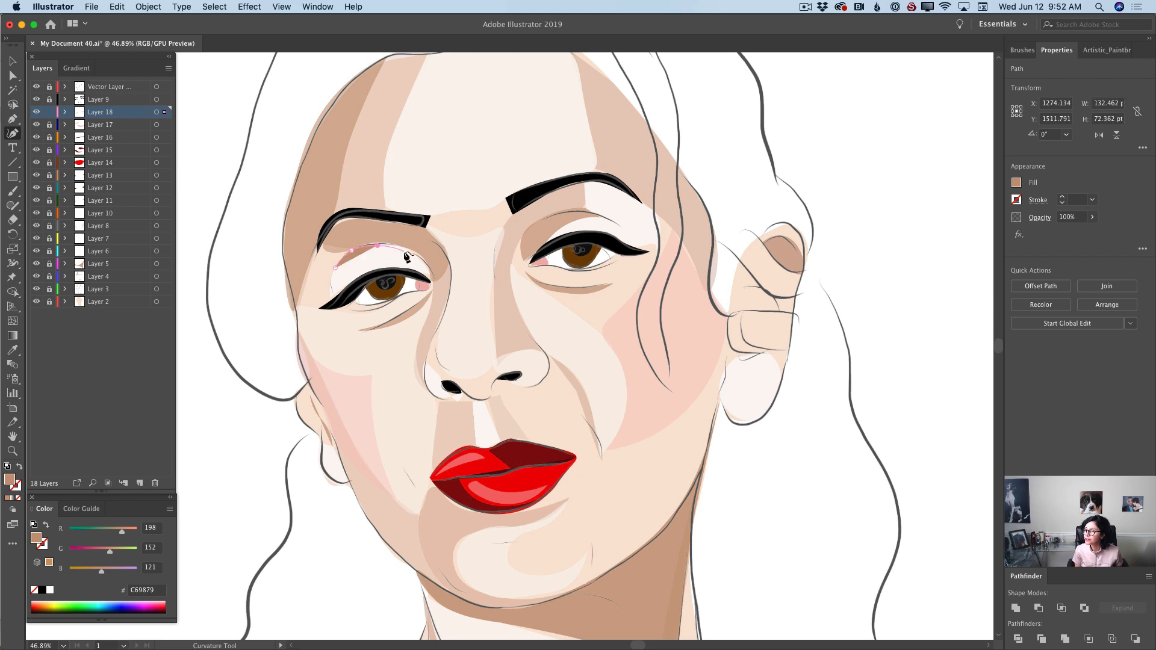
click(424, 264)
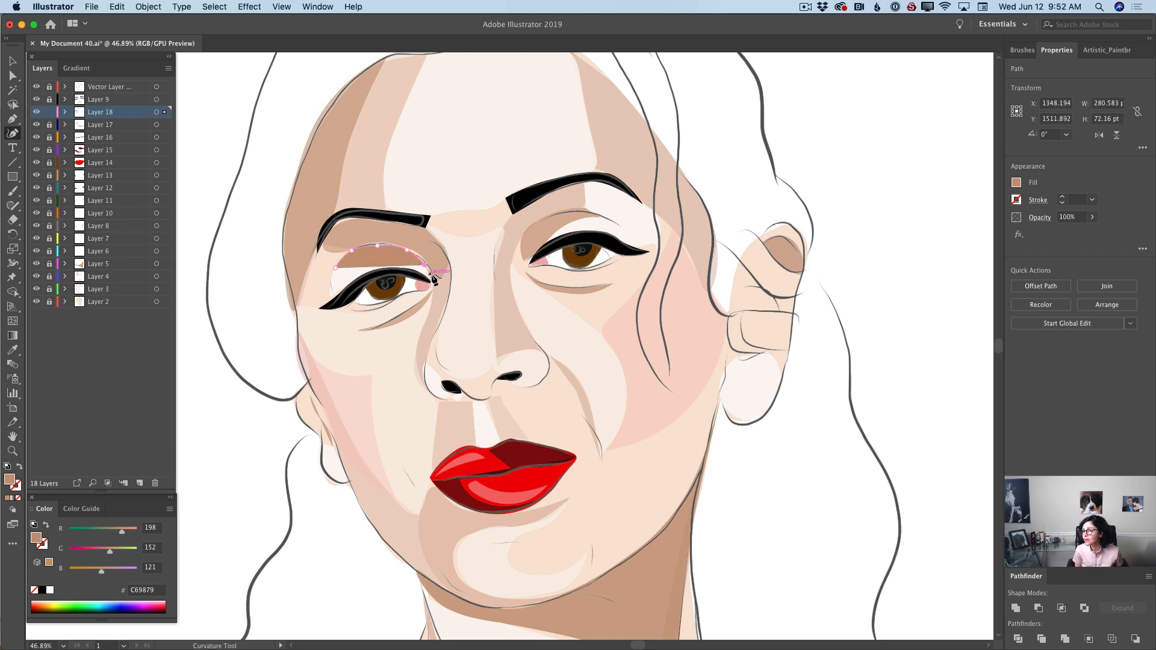
click(432, 274)
click(434, 262)
click(425, 248)
click(403, 237)
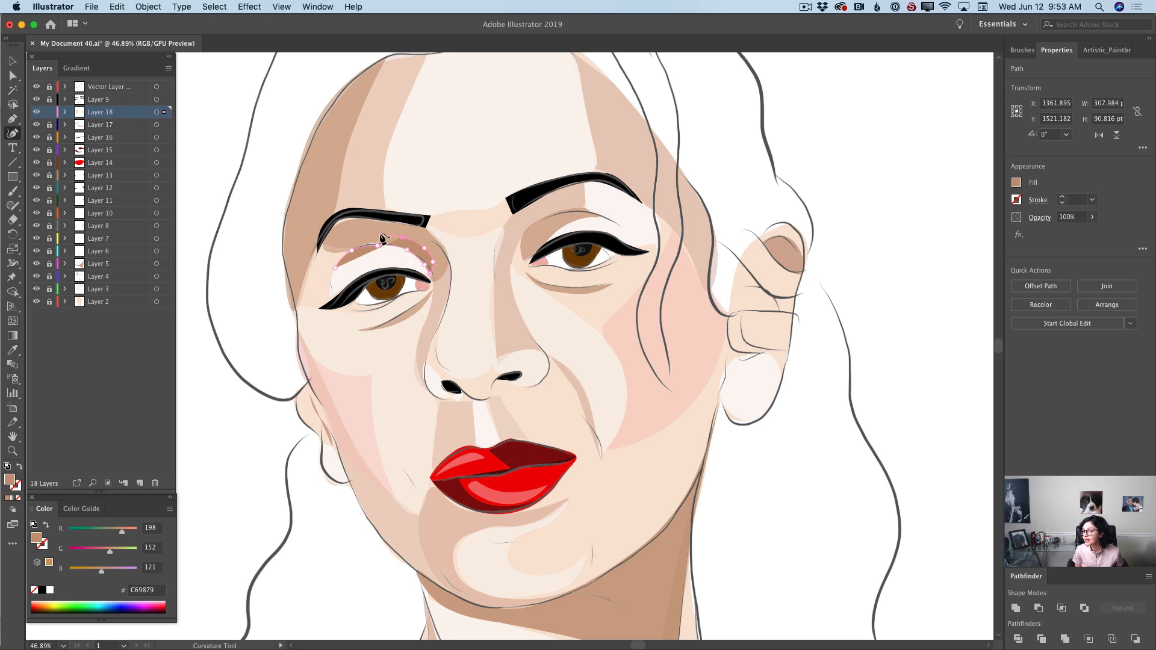
click(377, 235)
click(352, 238)
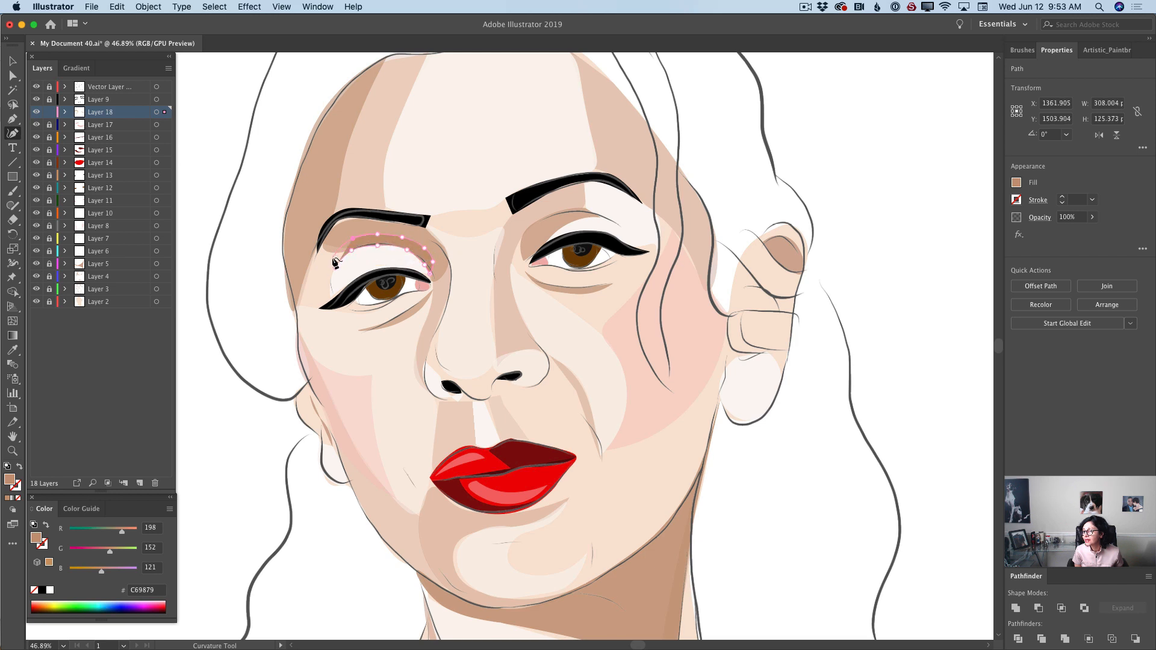
click(335, 255)
click(336, 268)
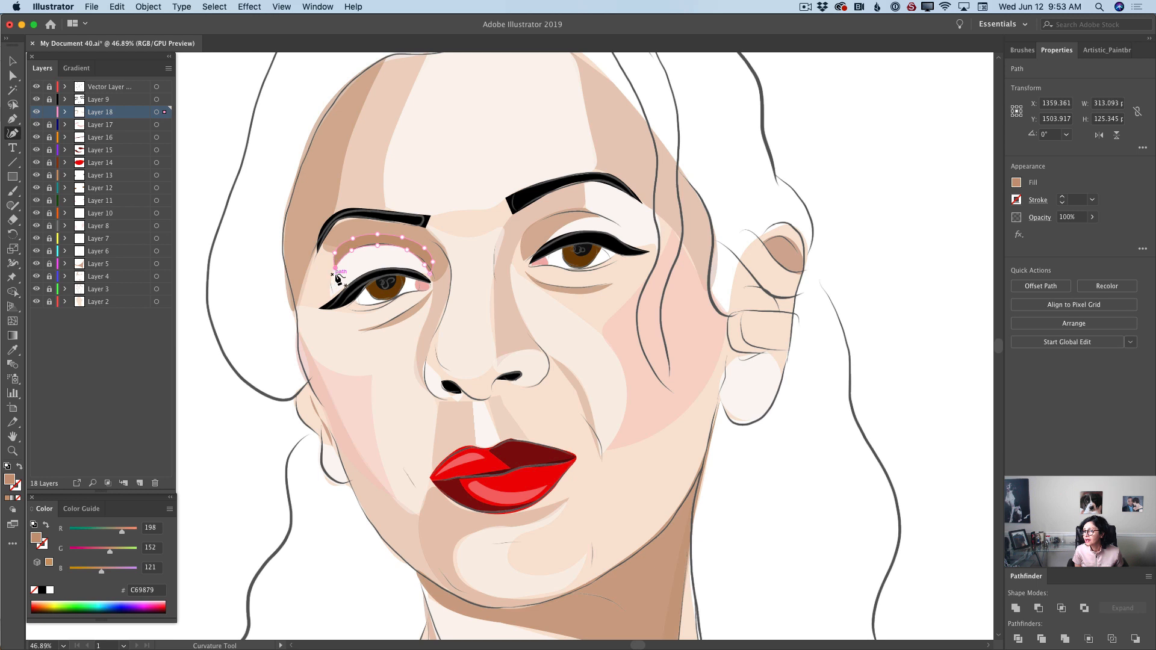
Reshape the left upper lid shadow into a thinner arc following the crease, about 309 by 115 pt.
drag(333, 267, 332, 274)
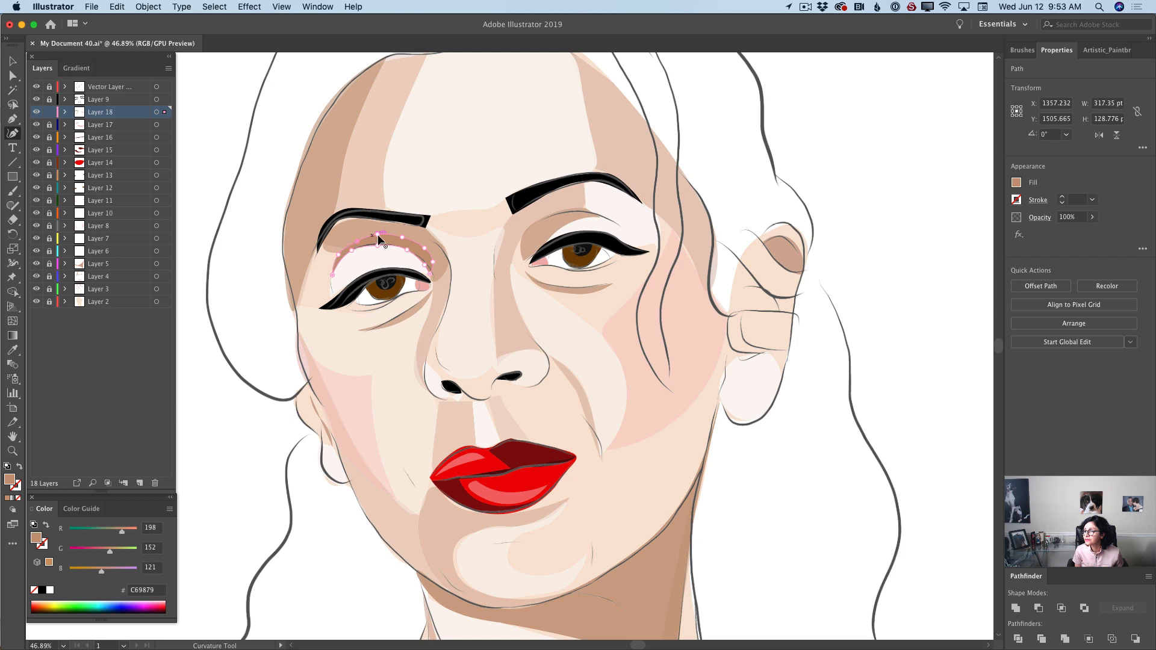
drag(400, 235, 403, 236)
drag(430, 261, 428, 262)
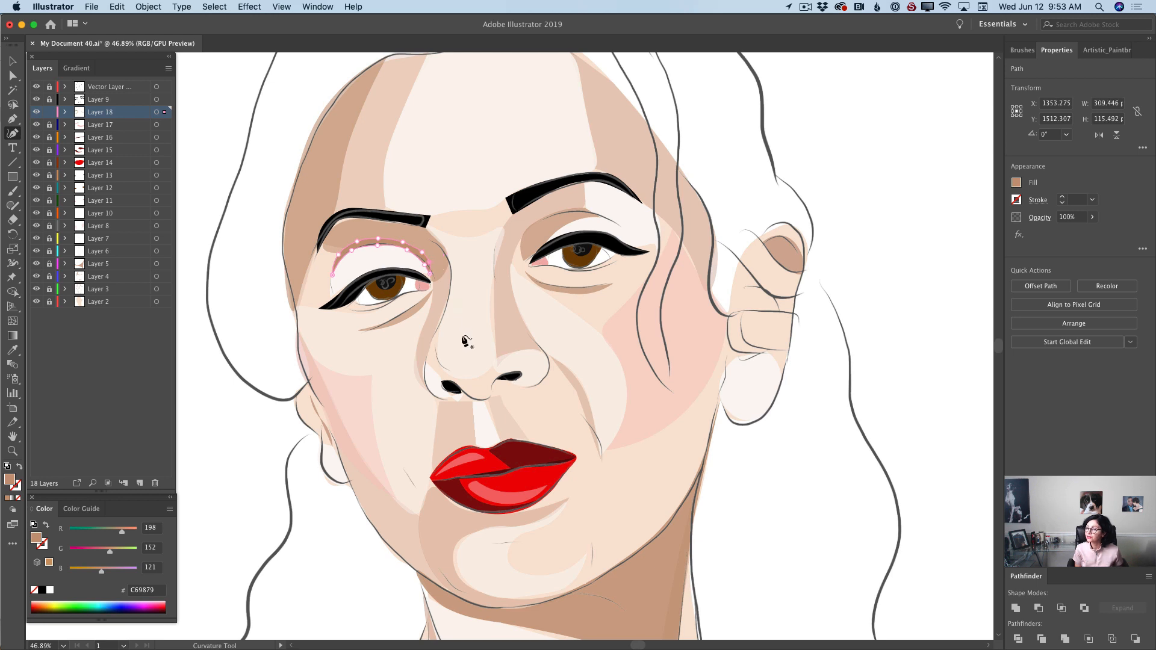
Draw a closed tan arc shadow along the right eye's upper lid crease, about 275 by 110 pt.
click(544, 217)
click(563, 214)
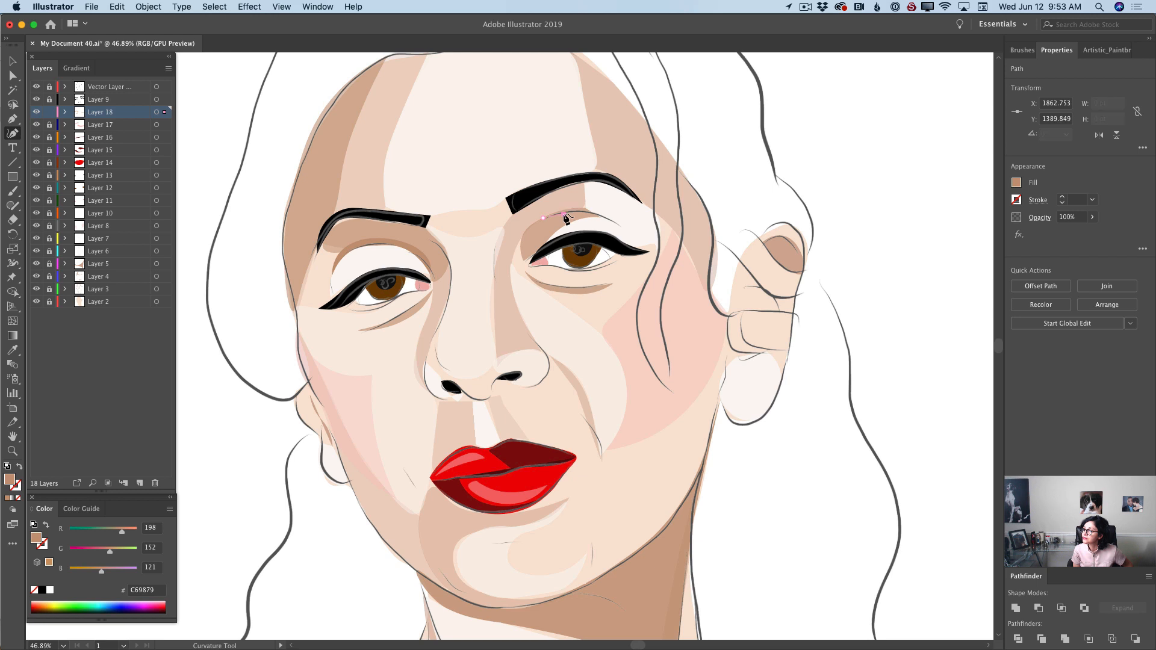
click(617, 225)
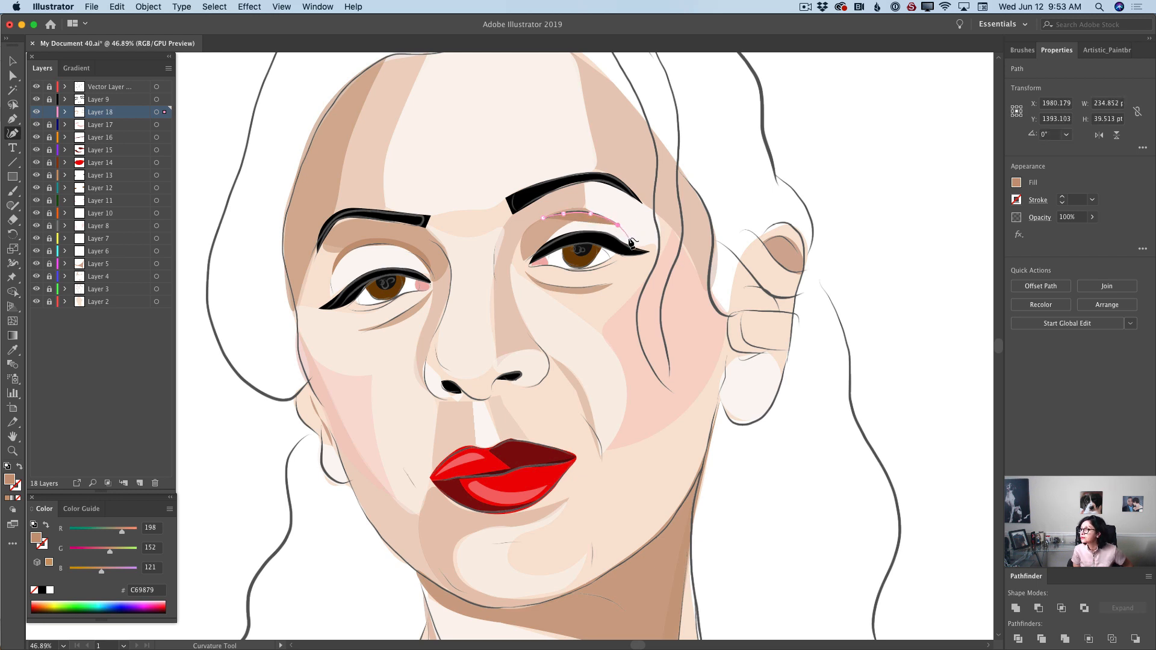
click(629, 238)
click(631, 228)
click(618, 216)
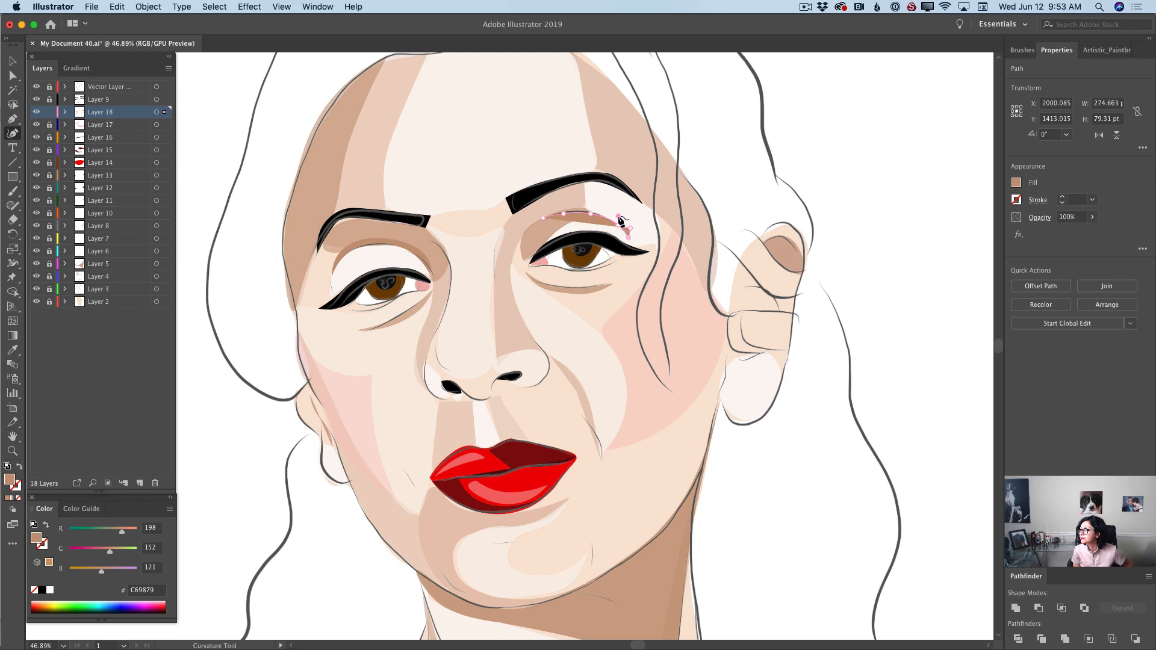
click(580, 202)
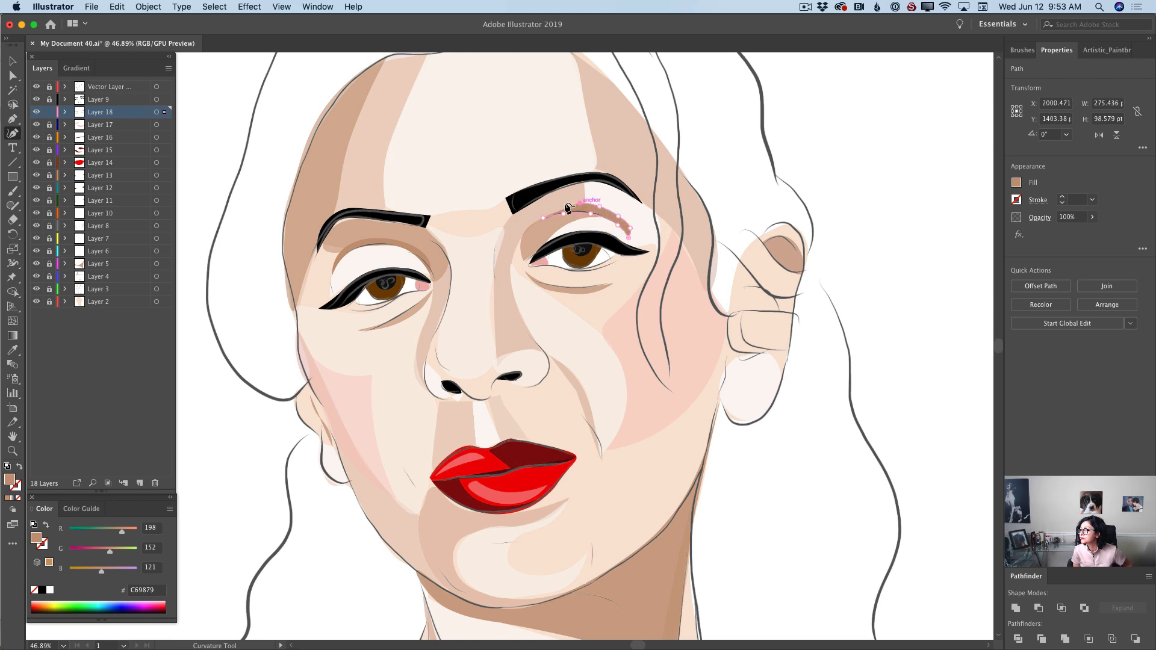
click(545, 216)
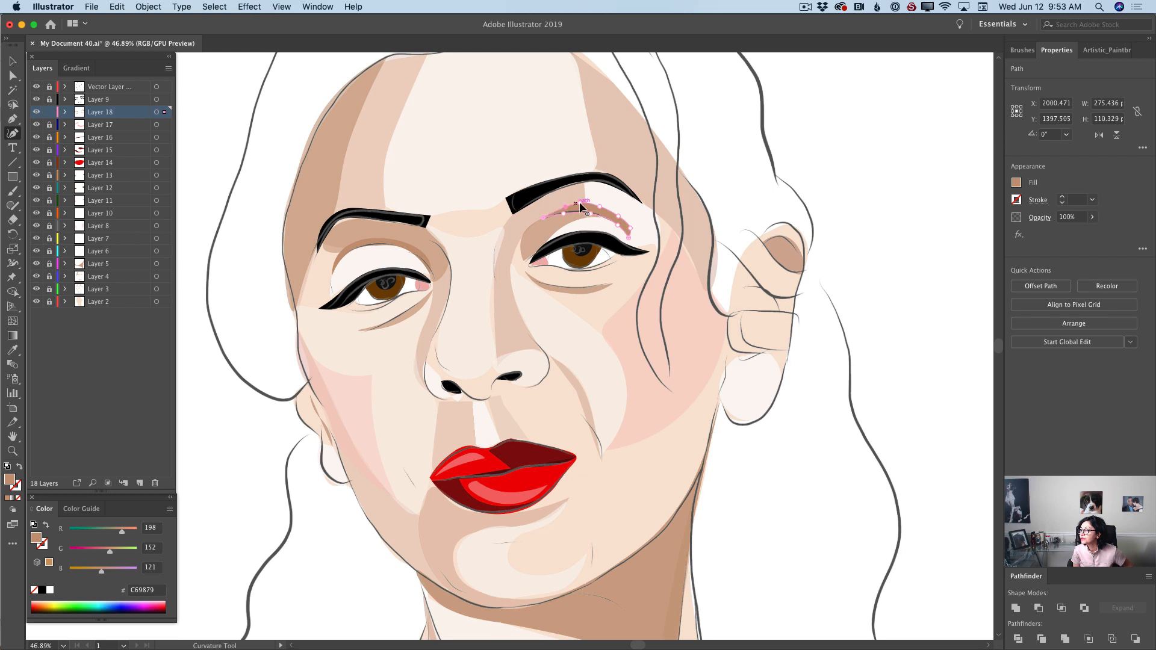
Reshape the right upper lid shadow into a thinner arc, about 269 by 100 pt, and lock Layer 18.
click(617, 219)
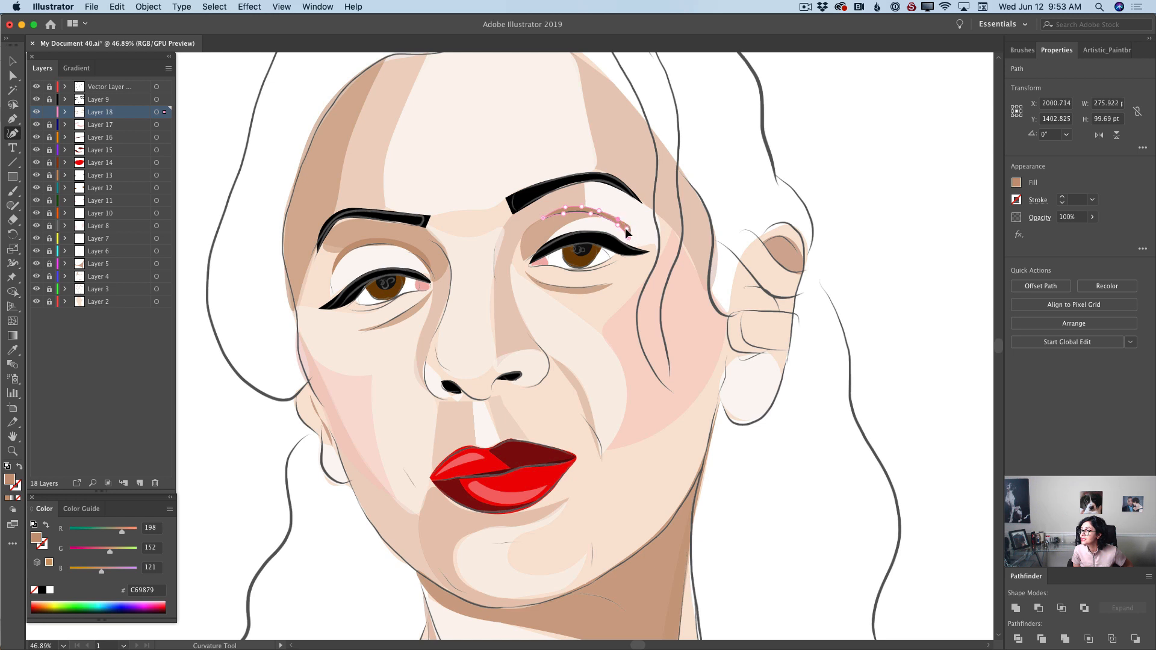
drag(627, 229, 625, 229)
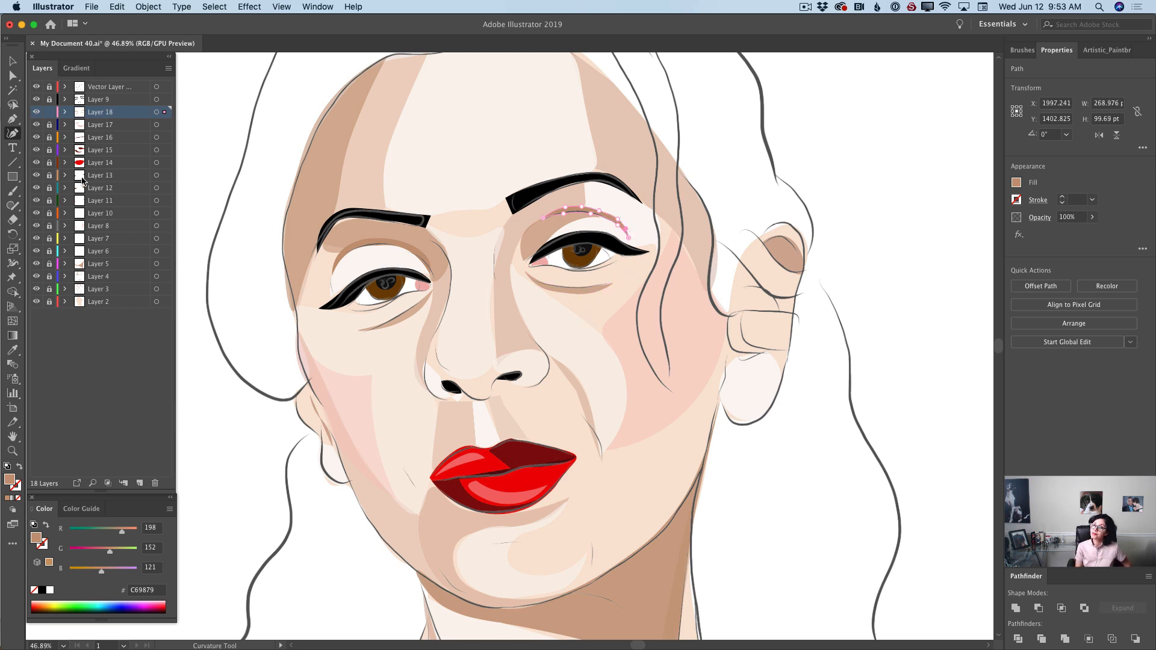
key(super+shift+a)
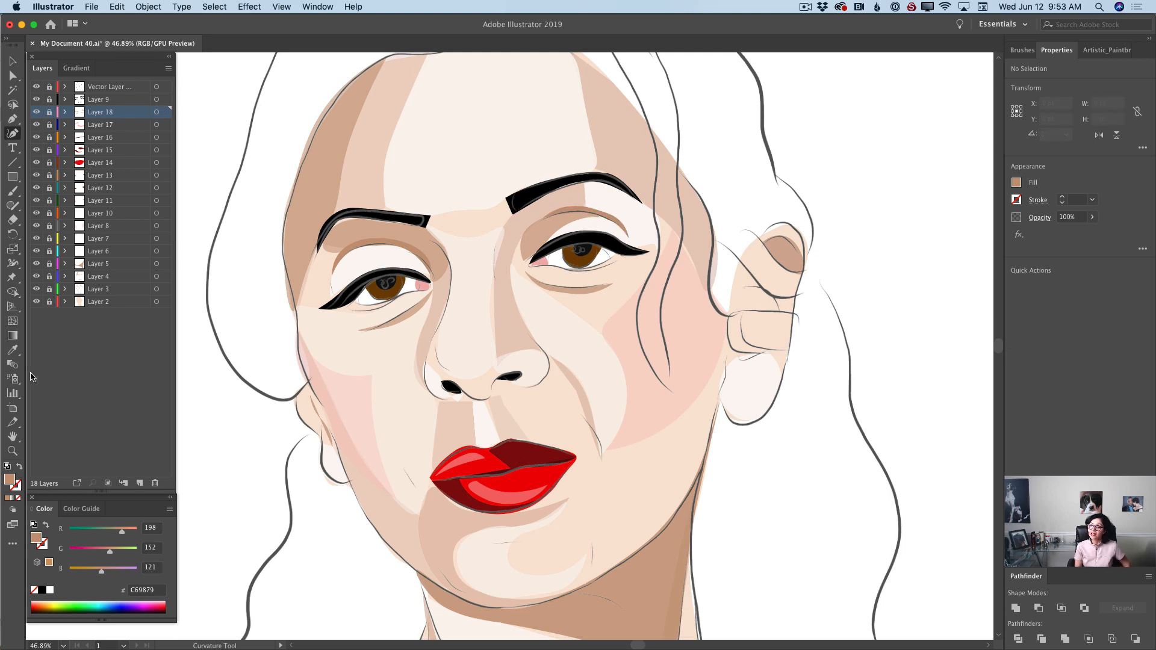
Create a new layer above Layer 18 for the hair and set the fill color to black (000000).
click(12, 451)
drag(636, 426, 541, 403)
drag(602, 444, 585, 439)
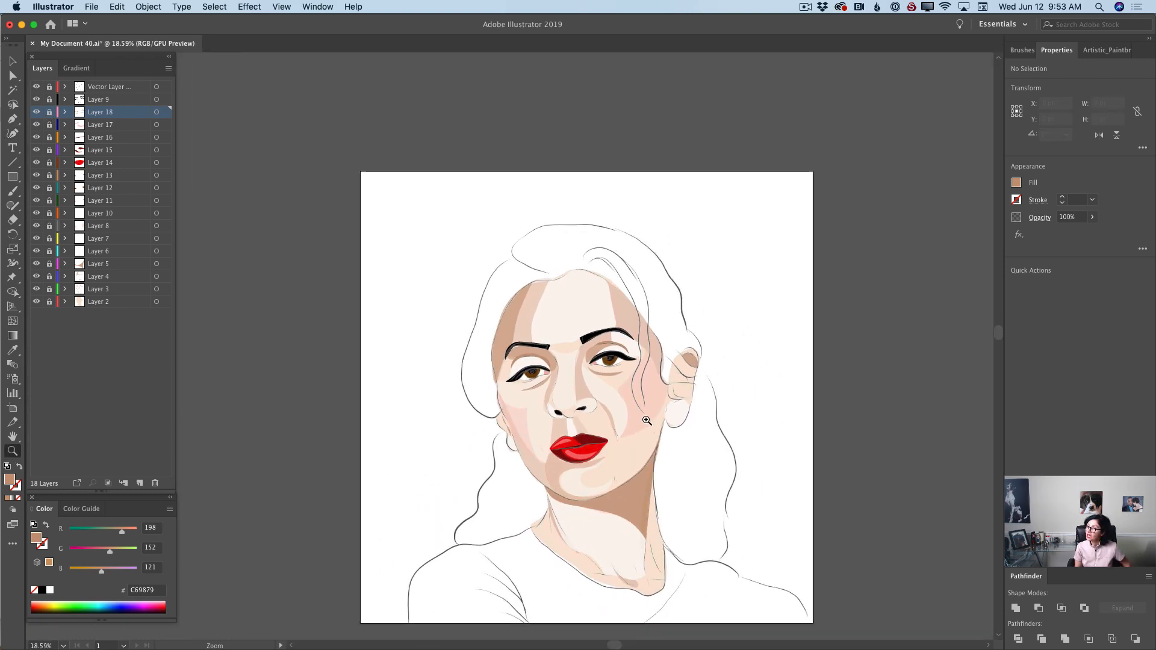
drag(614, 501, 644, 498)
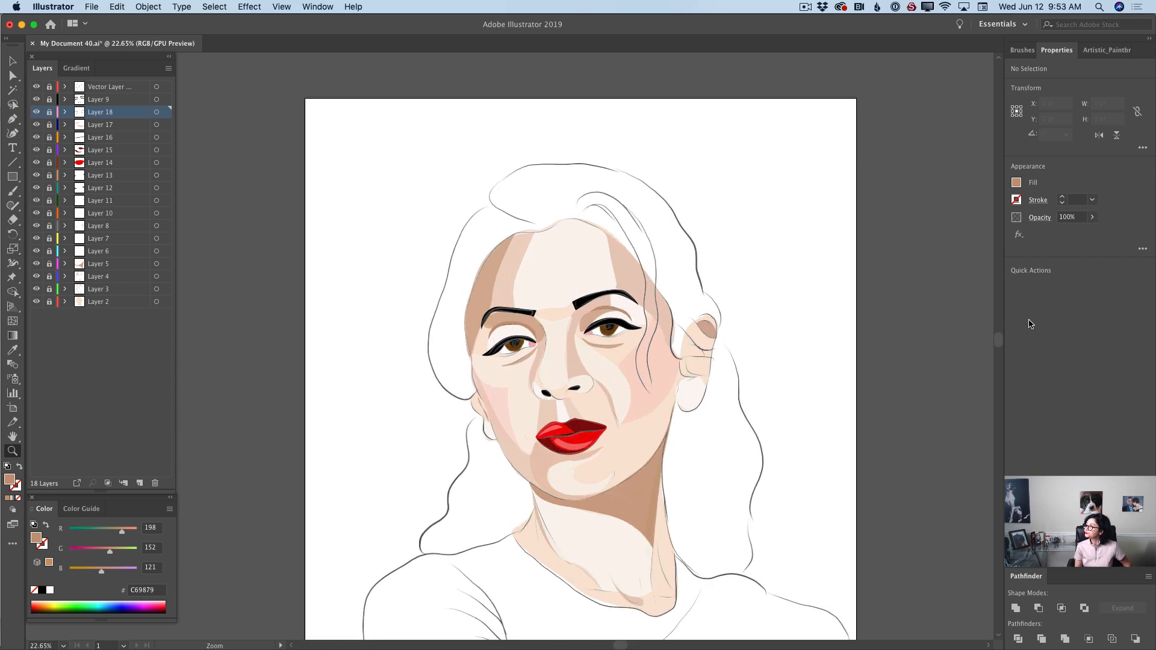
drag(999, 341, 1004, 357)
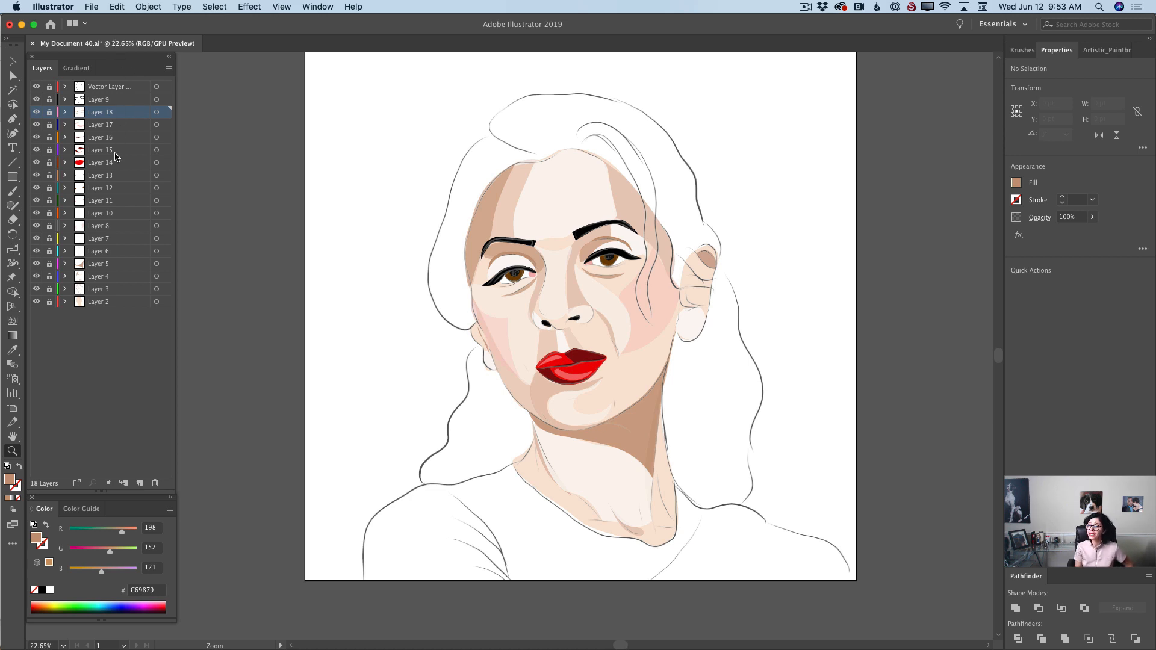
click(139, 483)
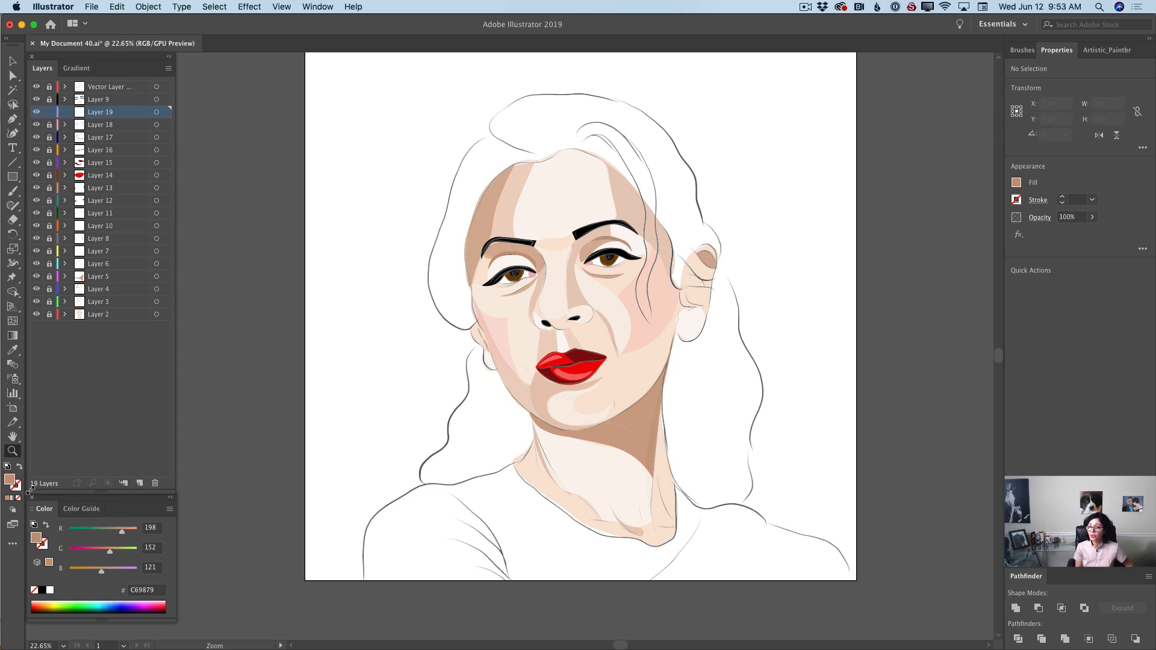
double_click(15, 482)
text(000000)
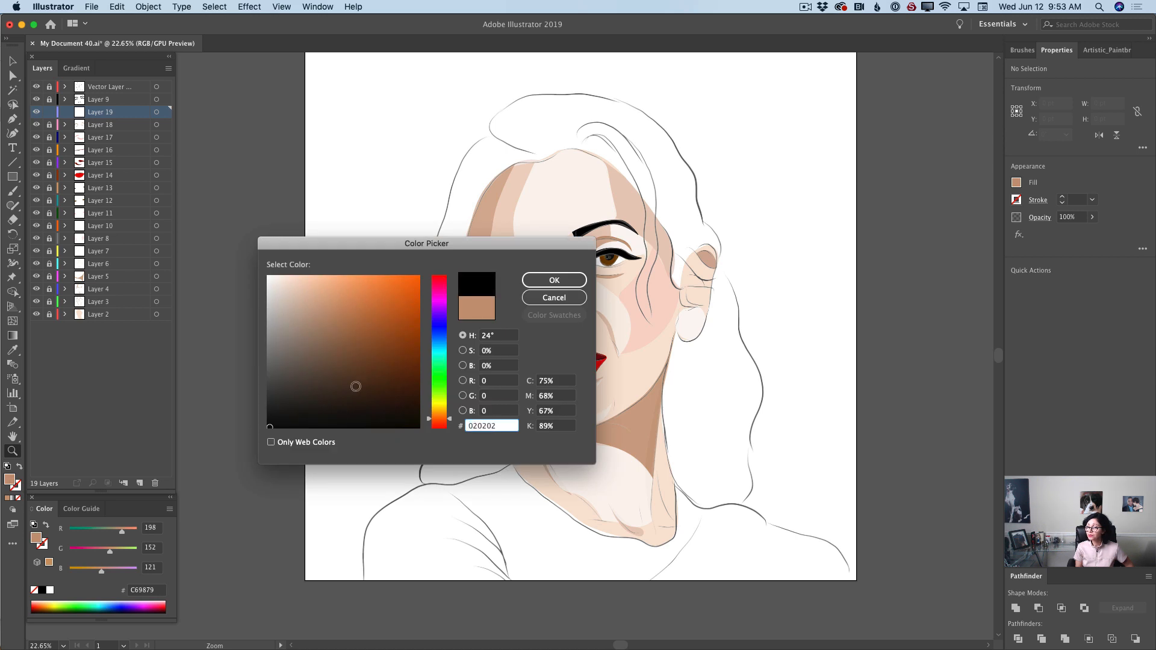
click(552, 281)
click(13, 133)
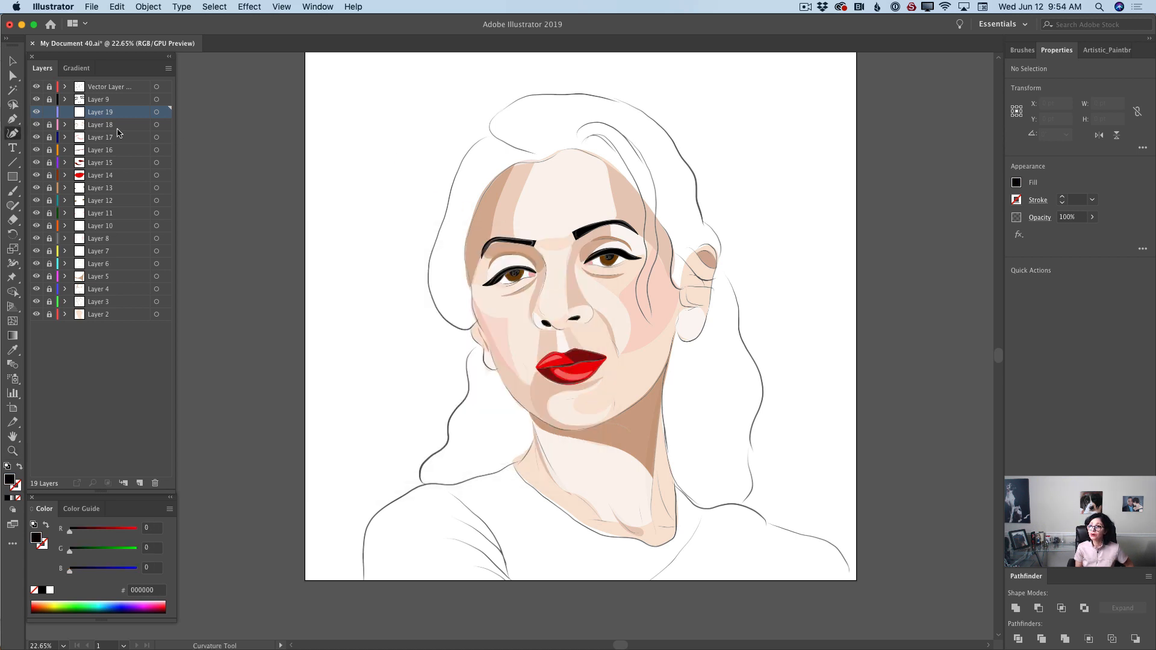
Start the black hair shape with the Curvature tool, tracing the left hairline from the top of the forehead down to the left ear.
click(561, 150)
click(547, 160)
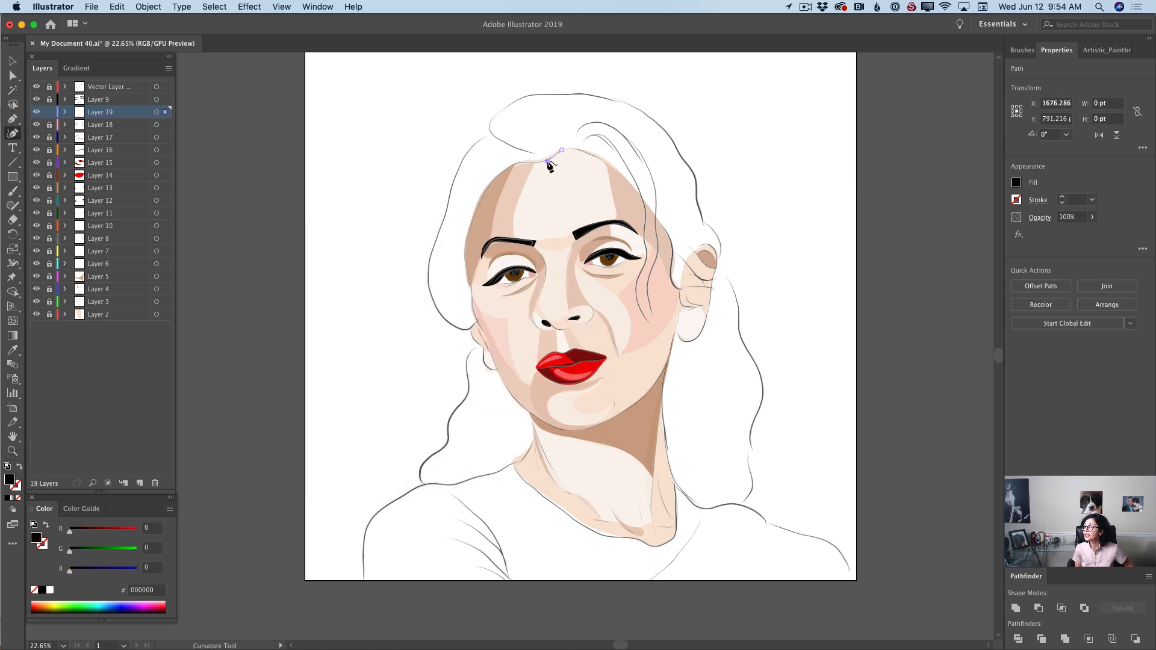
click(523, 165)
click(501, 175)
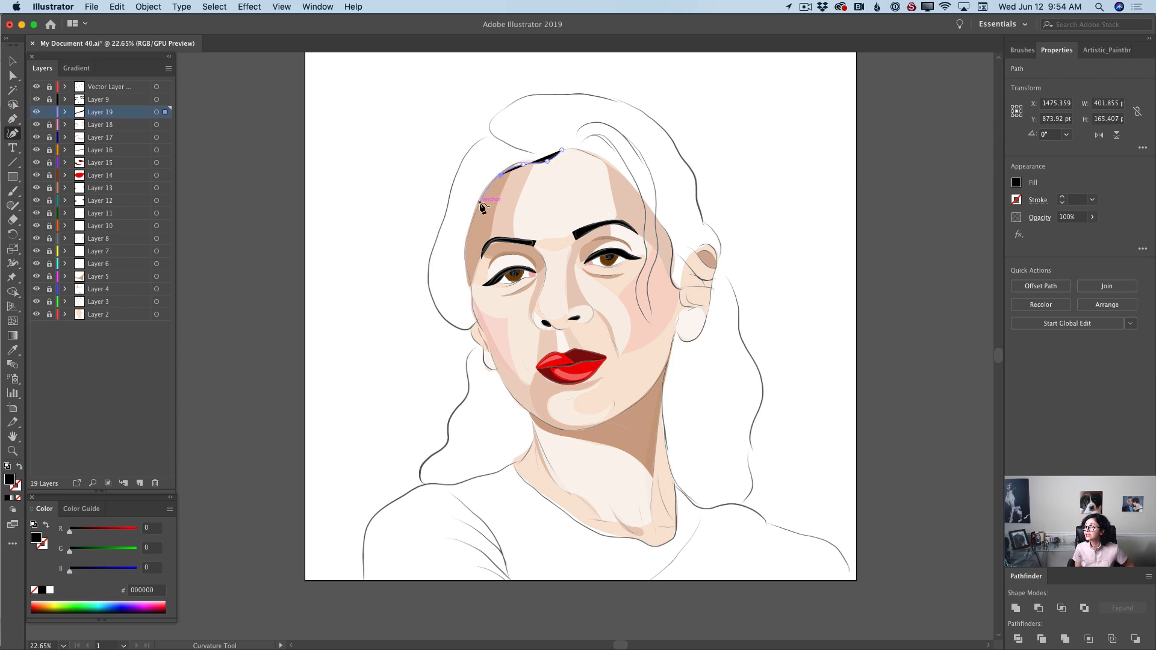
click(480, 202)
click(467, 238)
click(467, 269)
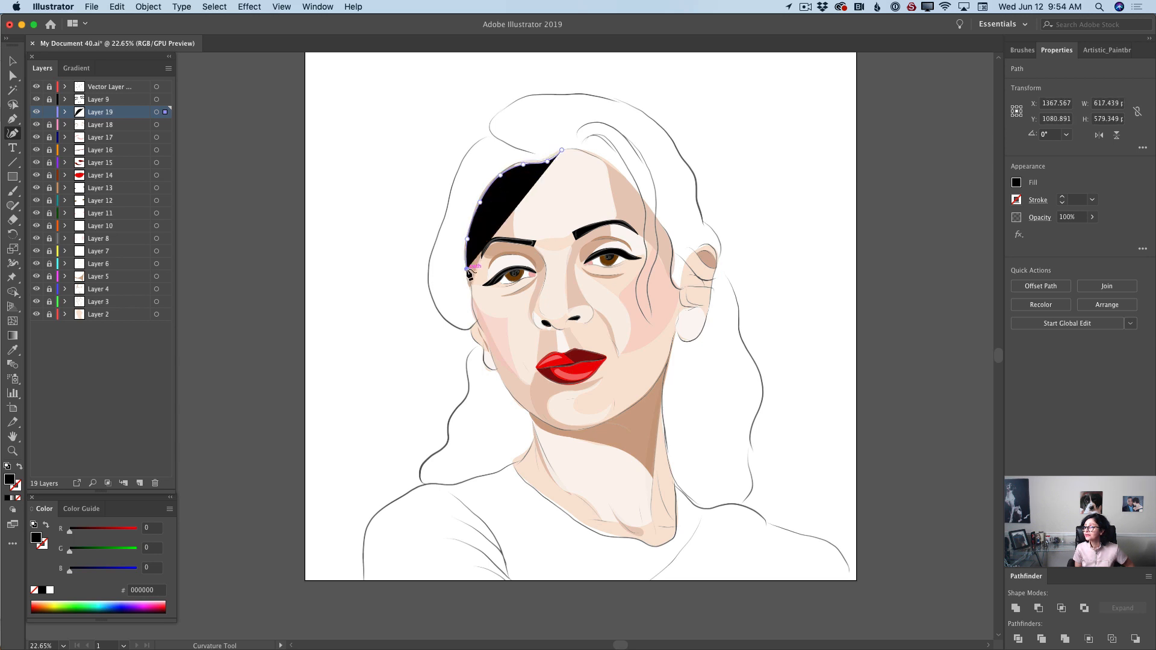
click(471, 295)
click(474, 316)
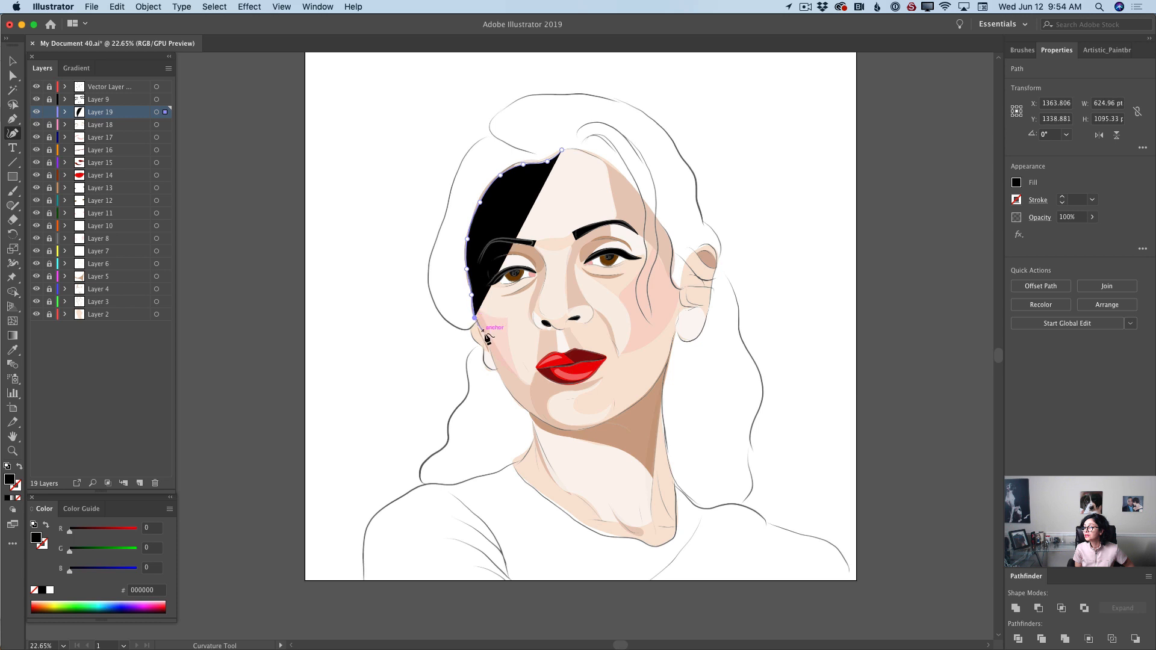
click(486, 335)
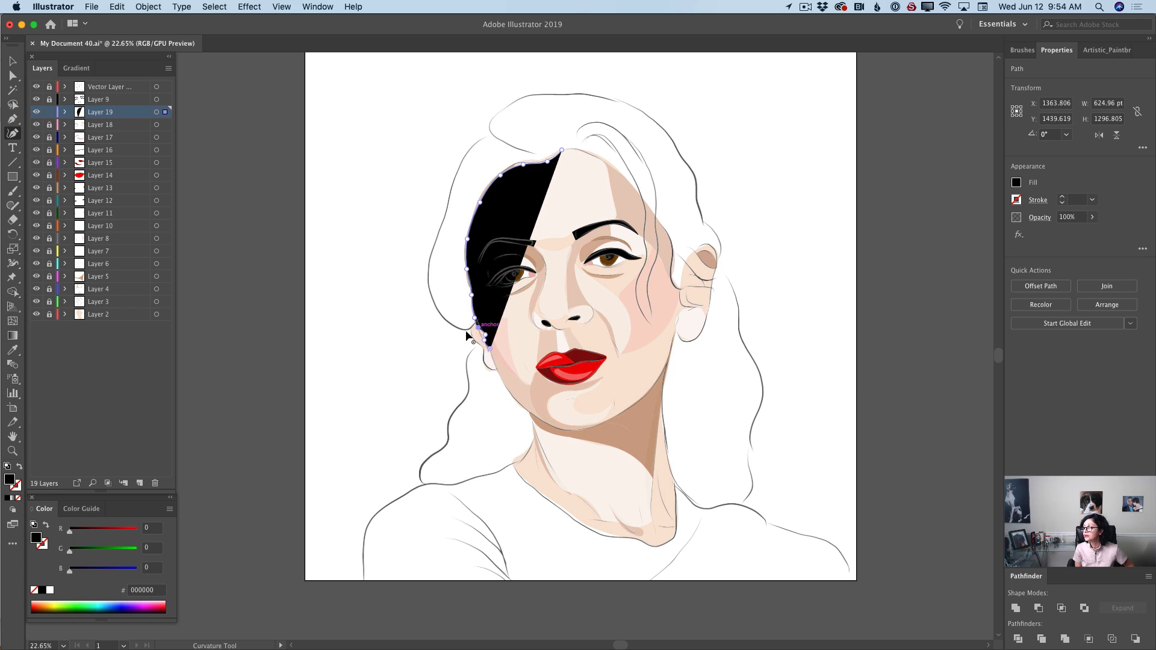
Continue the hair path from the left ear up along the outer left contour to the start of the crown.
click(469, 328)
click(443, 314)
click(430, 286)
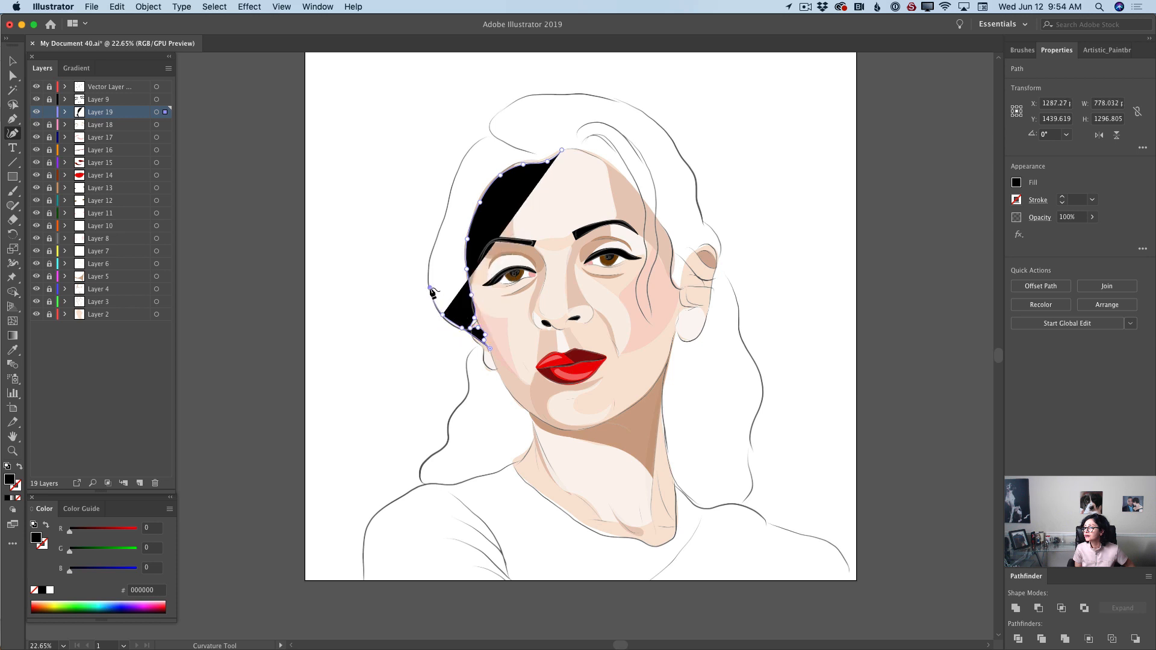
click(430, 252)
click(445, 200)
click(457, 163)
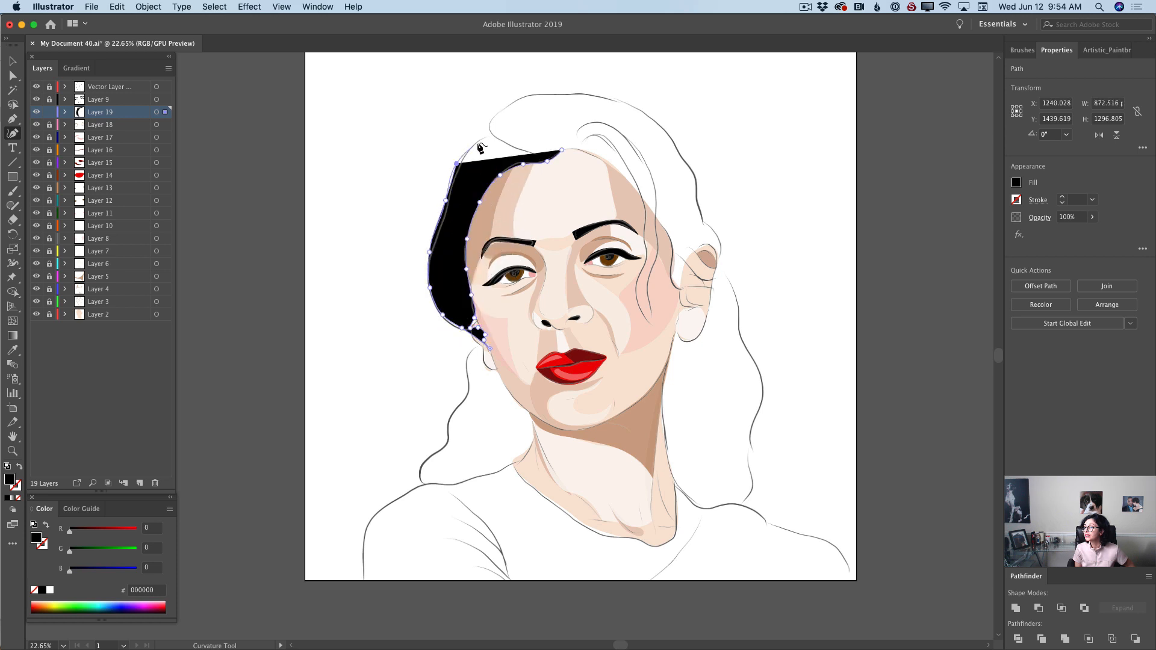
click(486, 136)
click(491, 118)
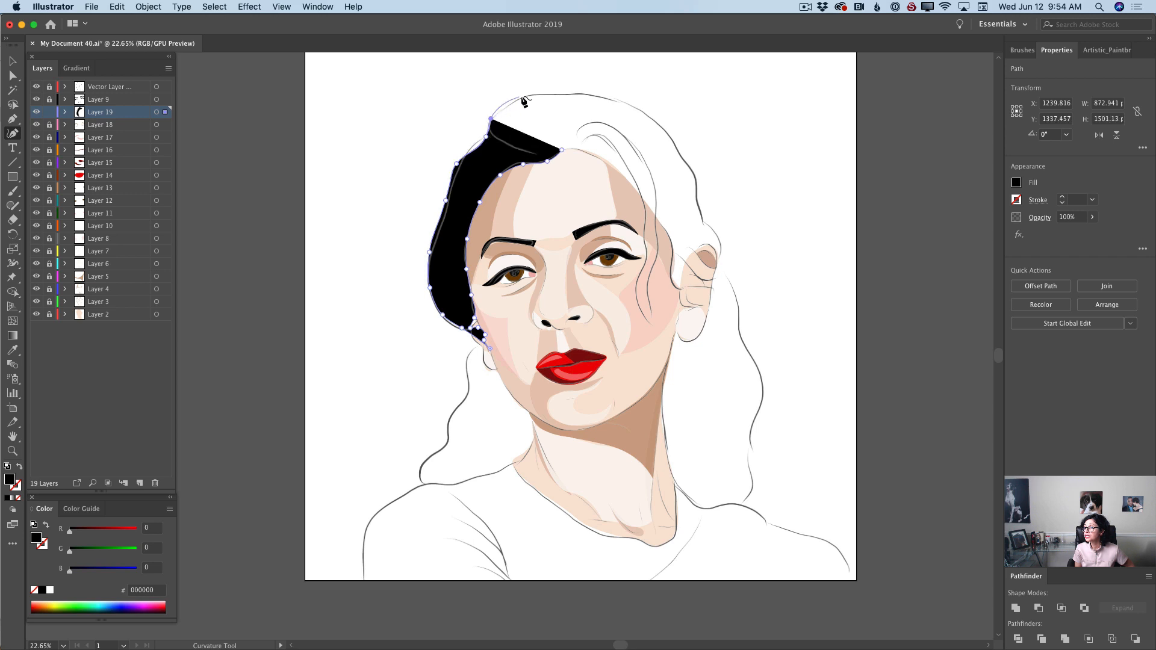
Extend the hair path over the crown and down the right side of the head to the top of the right ear.
click(523, 97)
click(573, 90)
click(613, 97)
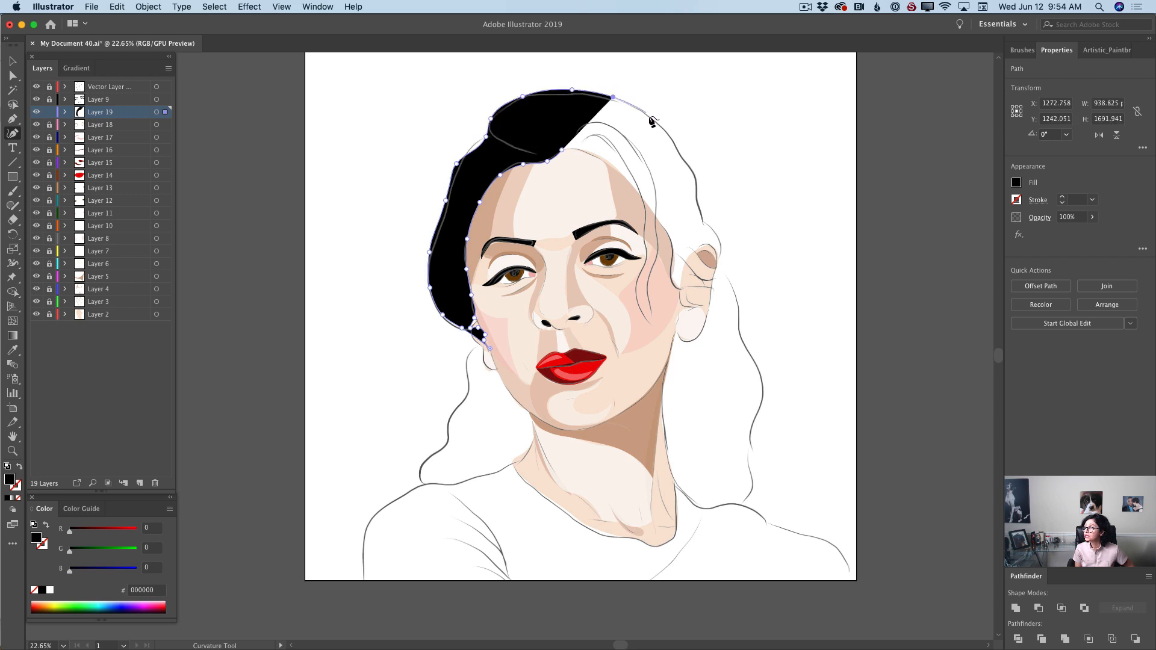
click(657, 124)
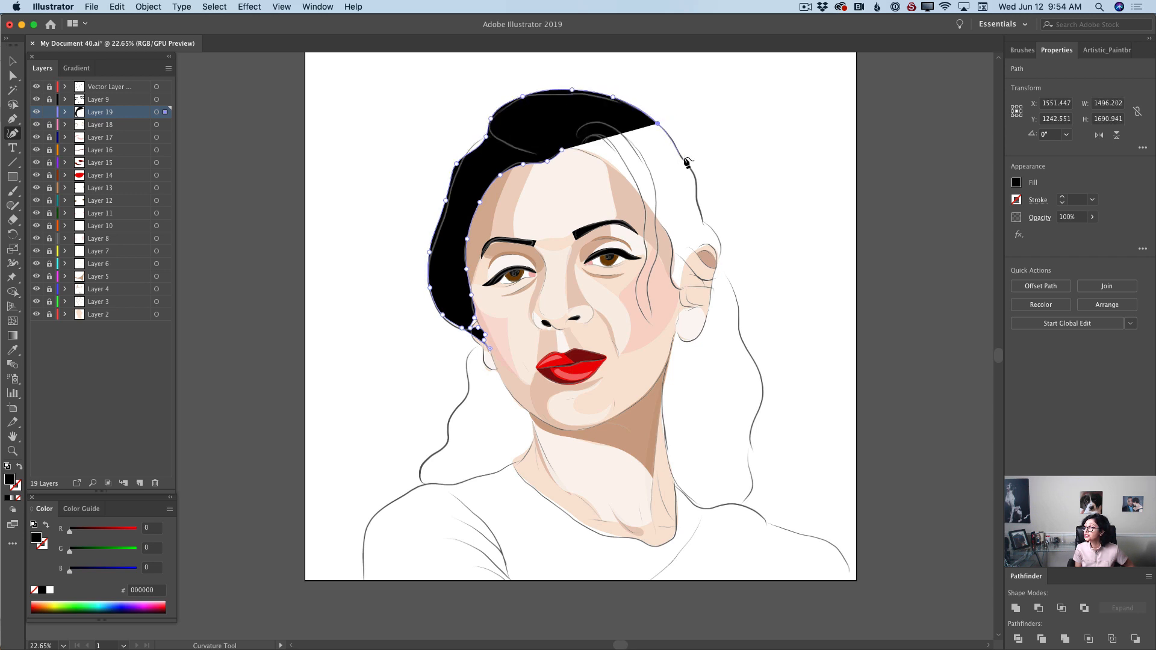
click(697, 198)
click(709, 228)
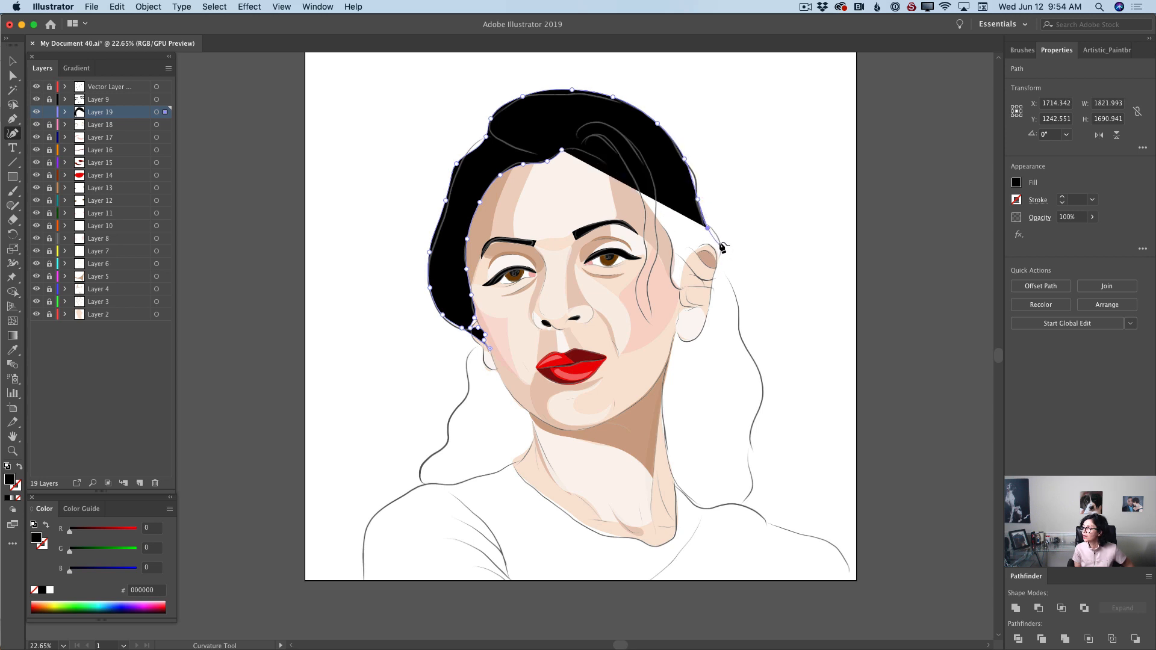
click(720, 238)
click(720, 256)
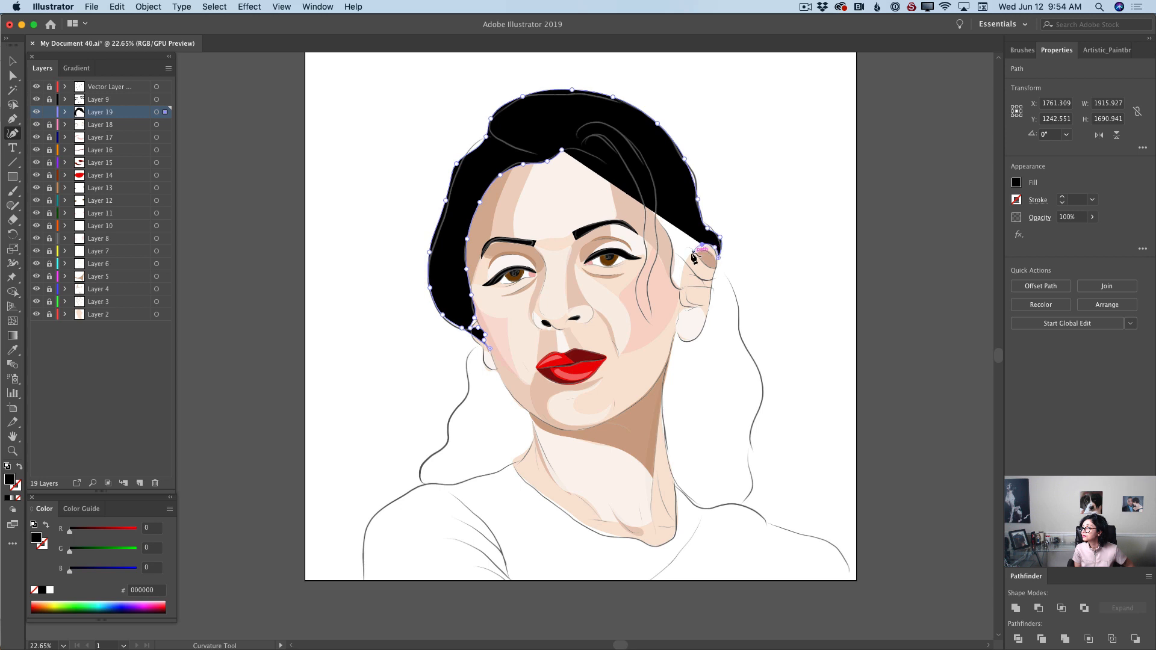
Trace the hair path around the front of the right ear to a pointed sideburn and back up beside the cheek.
click(693, 252)
click(686, 262)
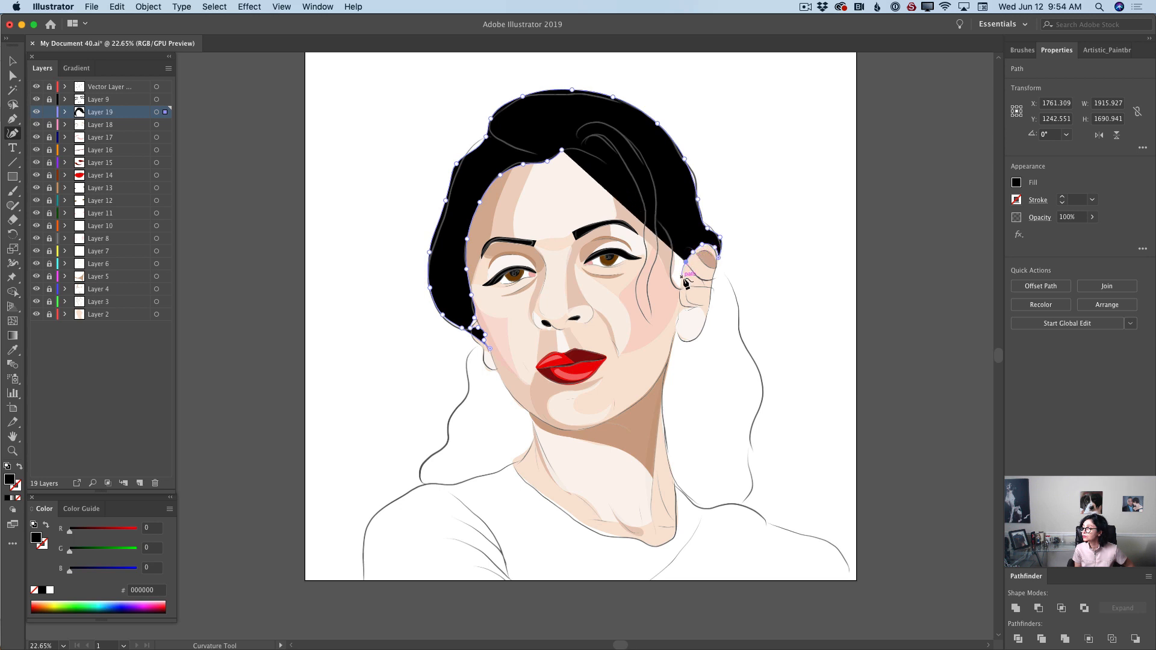
click(682, 277)
click(684, 291)
click(678, 310)
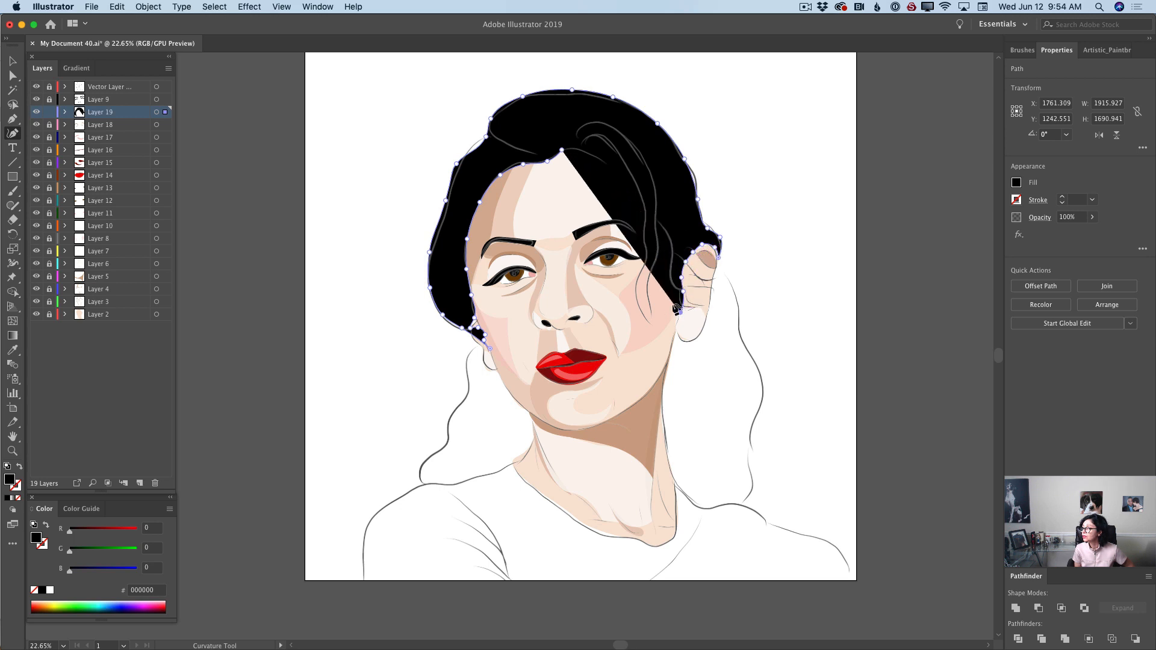
click(678, 297)
click(671, 280)
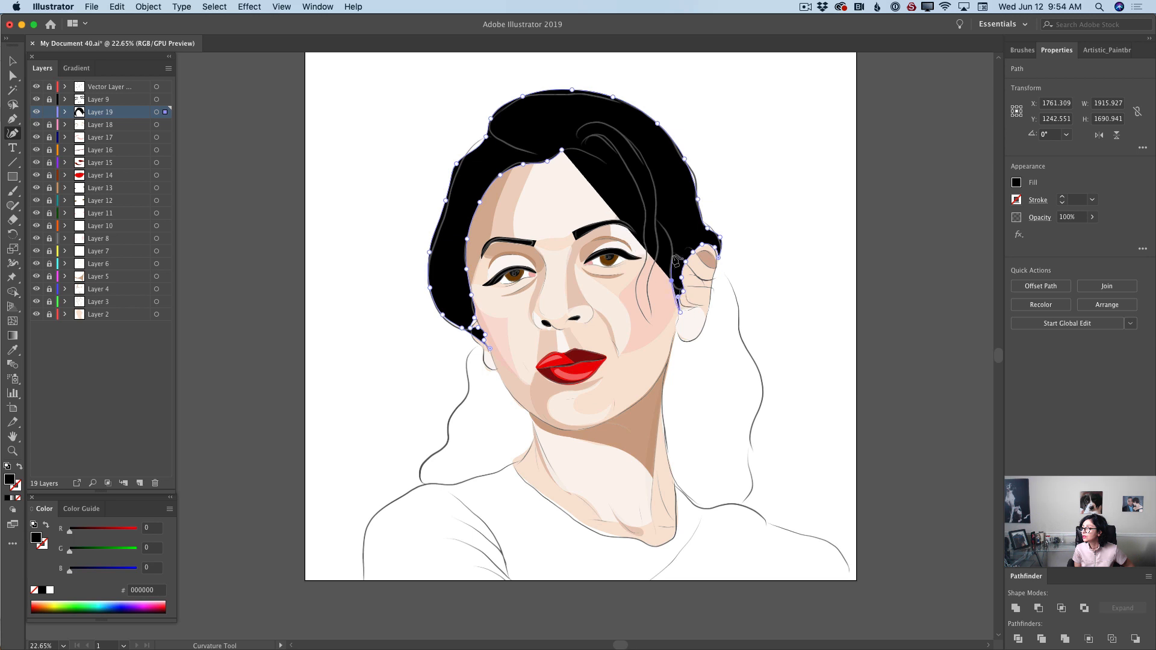
Trace the hair path up the right hairline and close it at the forehead, about 1916 by 1691 pt overall.
click(672, 253)
click(664, 228)
click(648, 190)
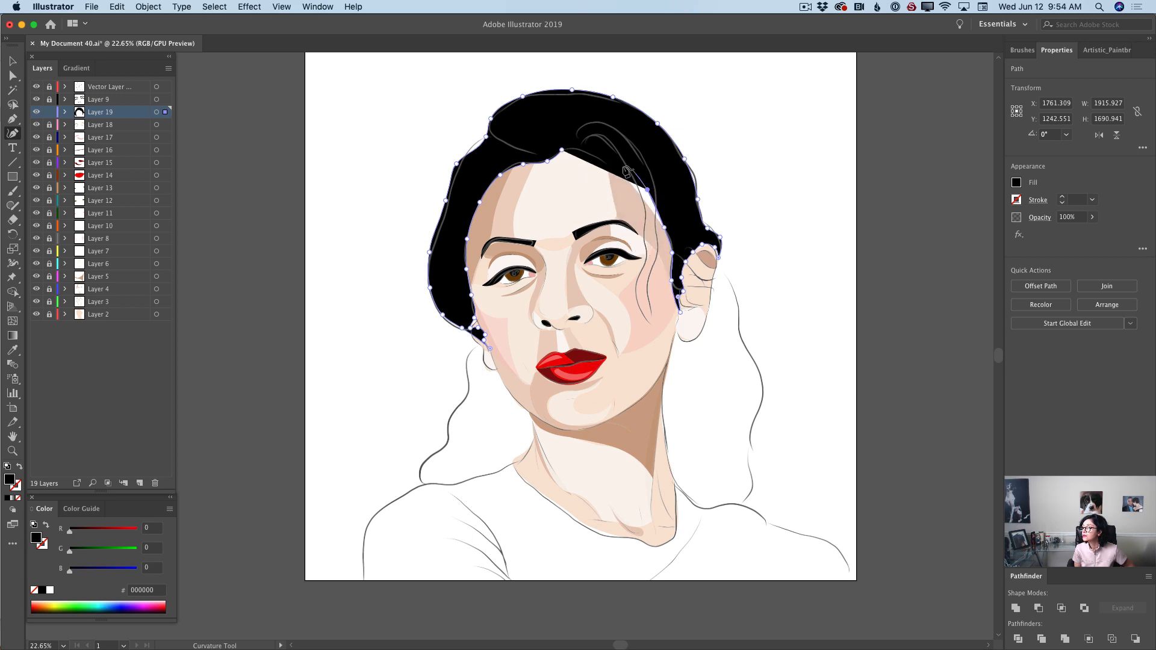
click(612, 163)
click(583, 153)
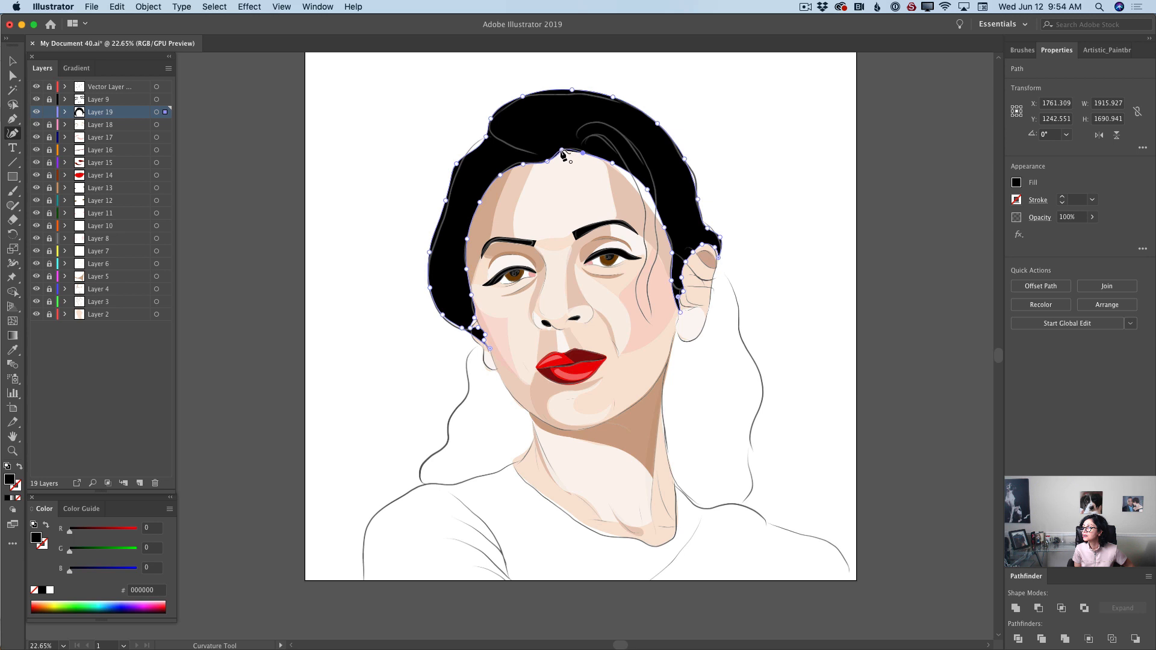
click(562, 152)
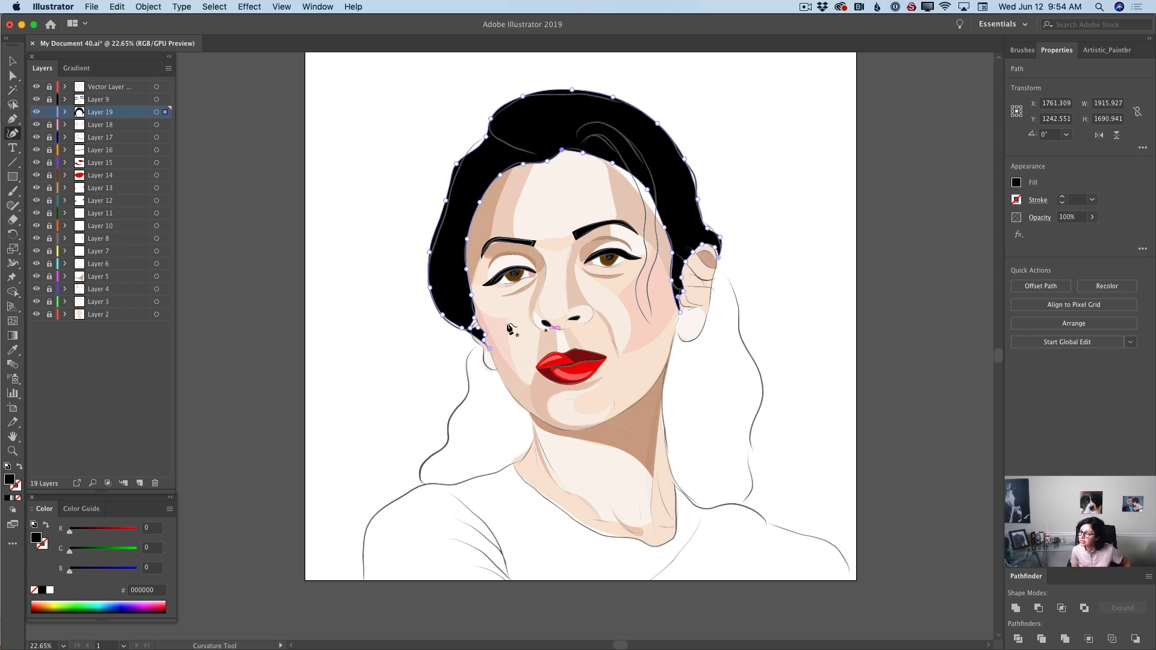
Refine the hair shape's left outer contour and the points beside the left ear, making it about 1914 by 1691 pt.
click(476, 148)
drag(475, 147, 472, 143)
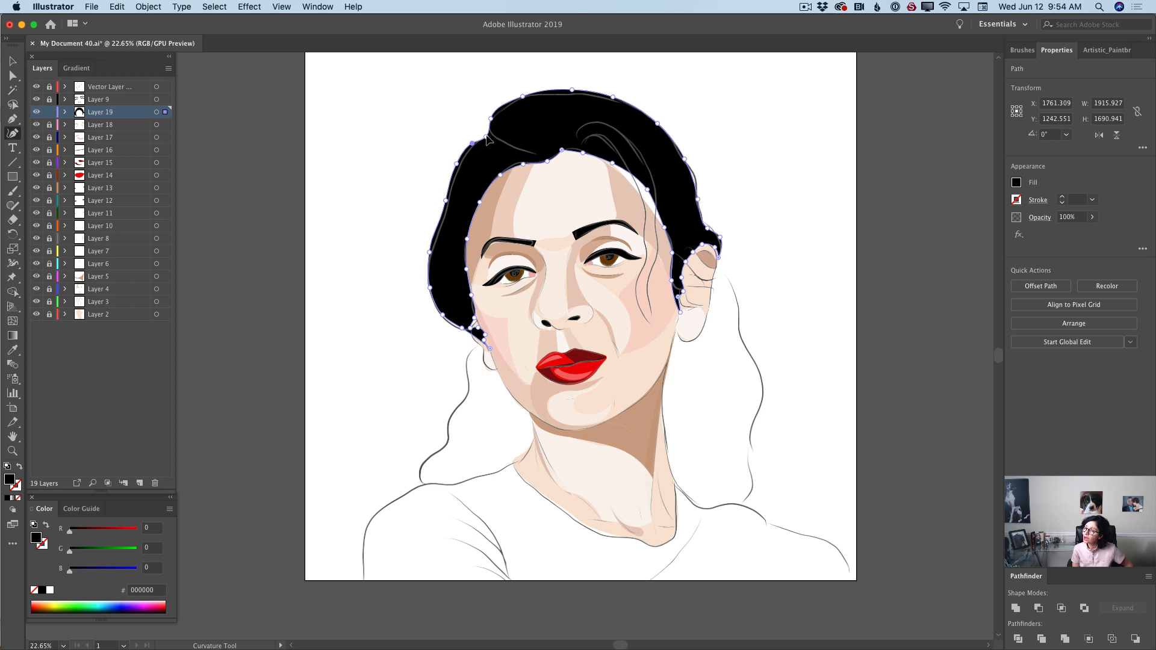
click(485, 132)
drag(446, 204, 436, 197)
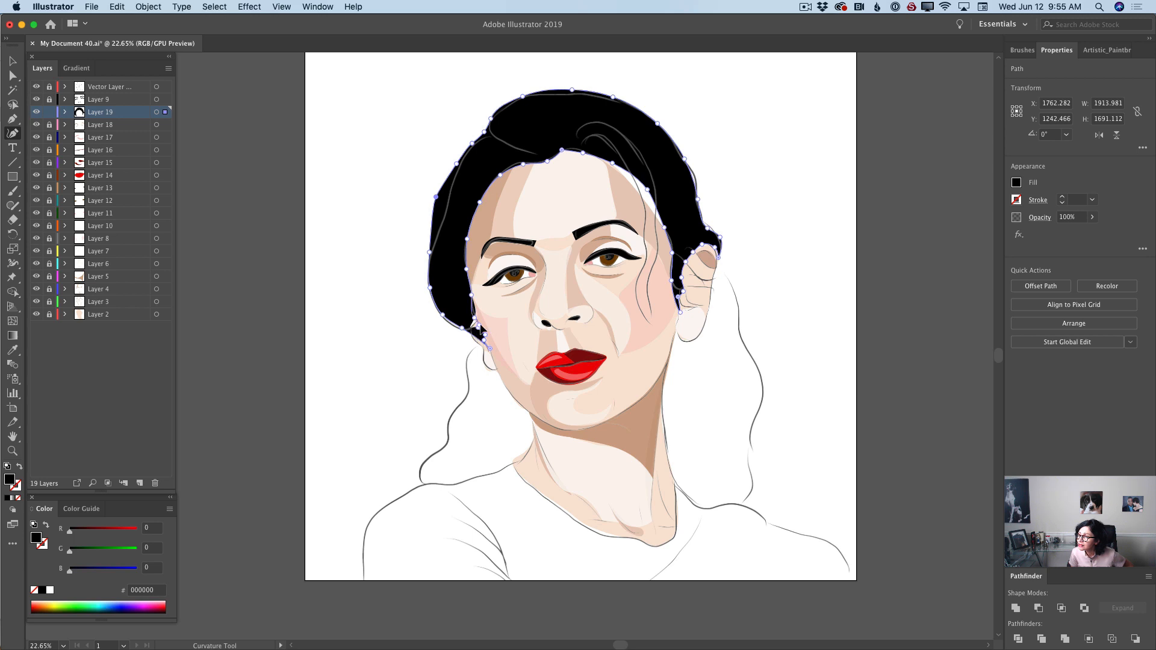
click(479, 327)
drag(478, 327, 483, 330)
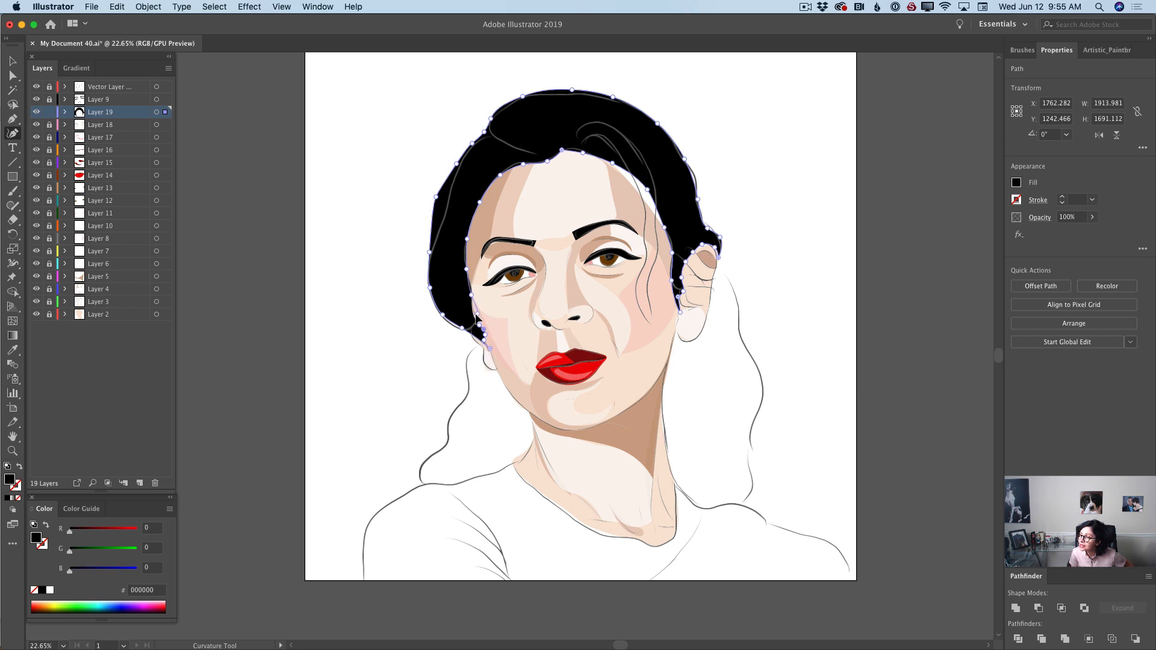
Adjust the black hair shape's inner hairline points beside the left cheek and along the right forehead, and deselect the shape.
click(474, 315)
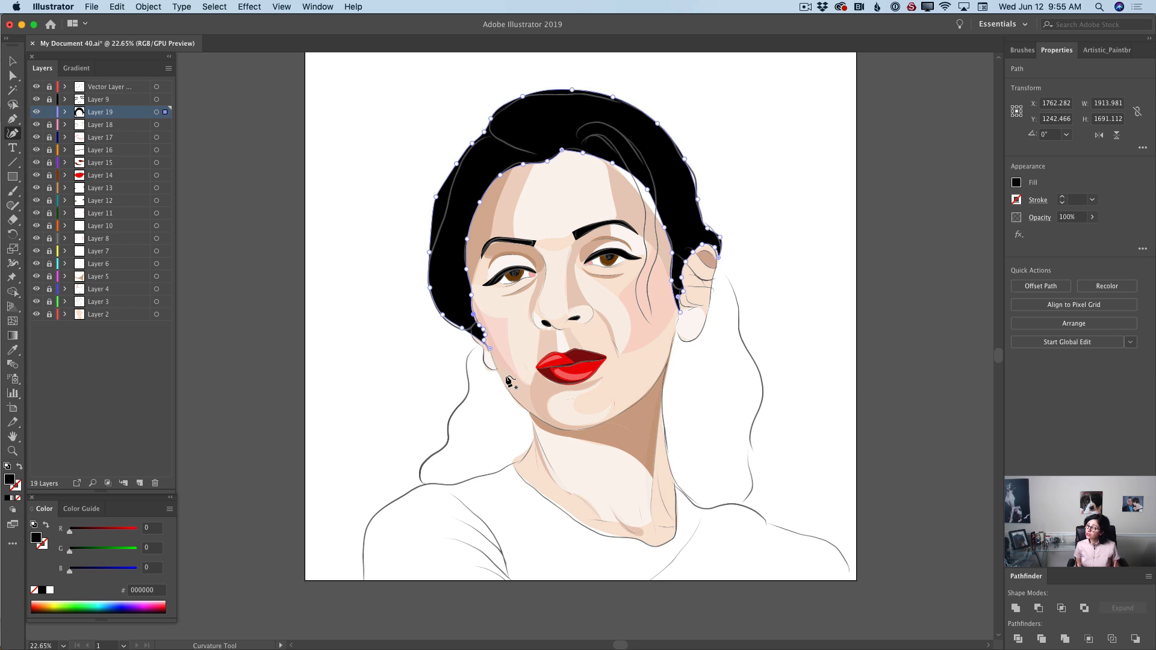
click(642, 198)
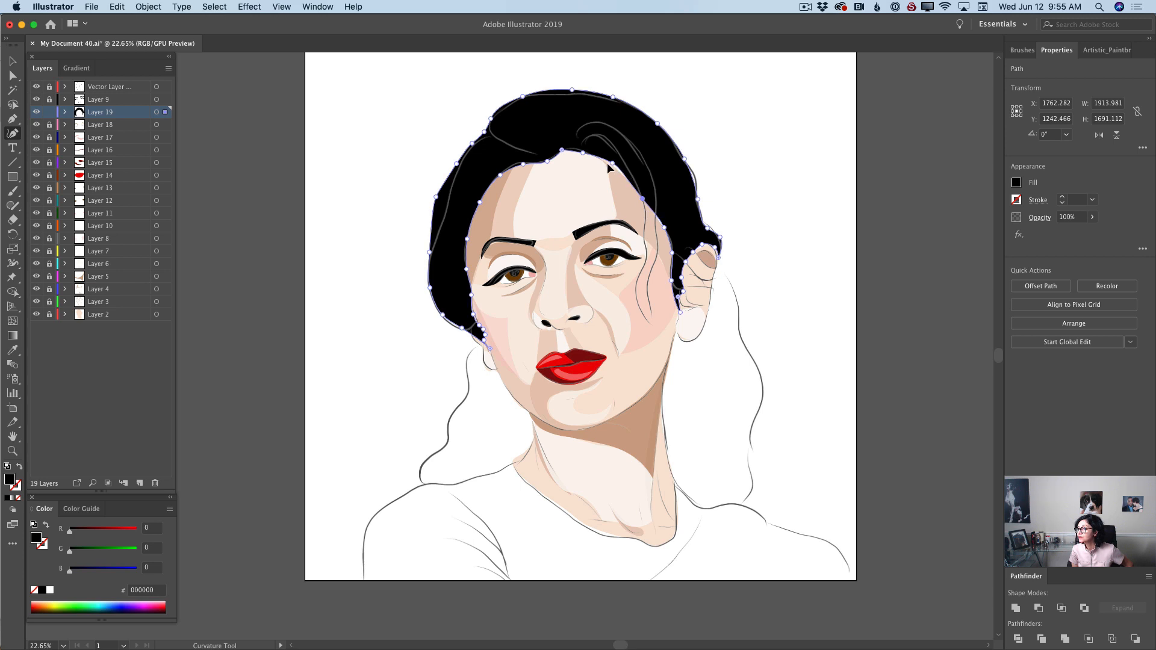
click(605, 167)
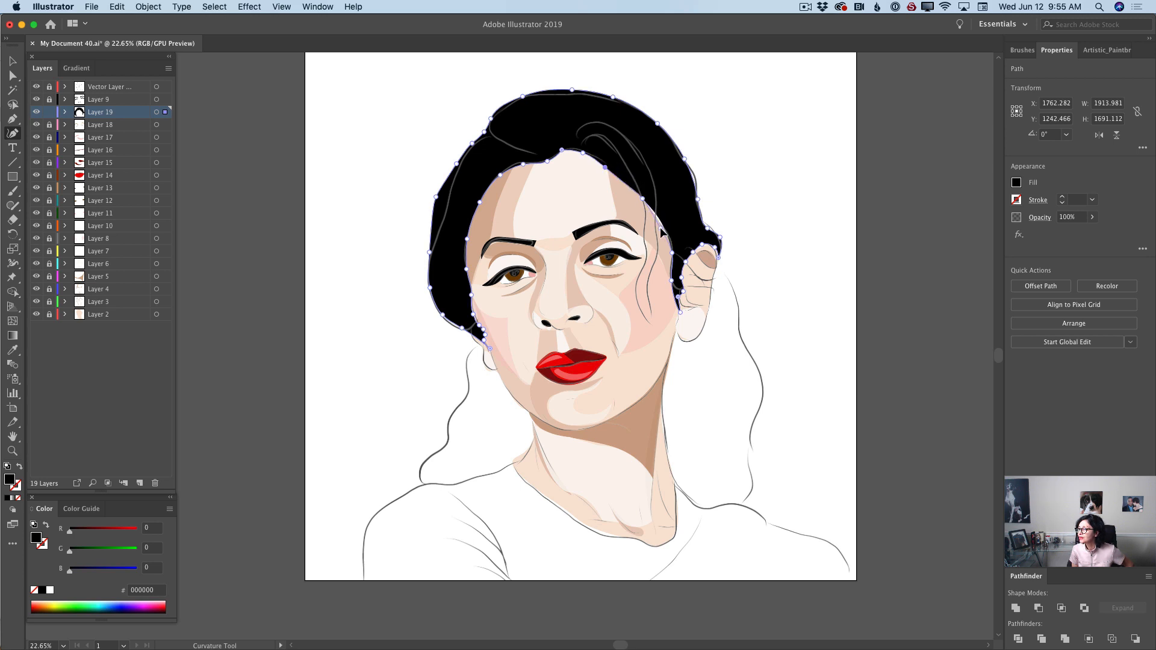
click(661, 229)
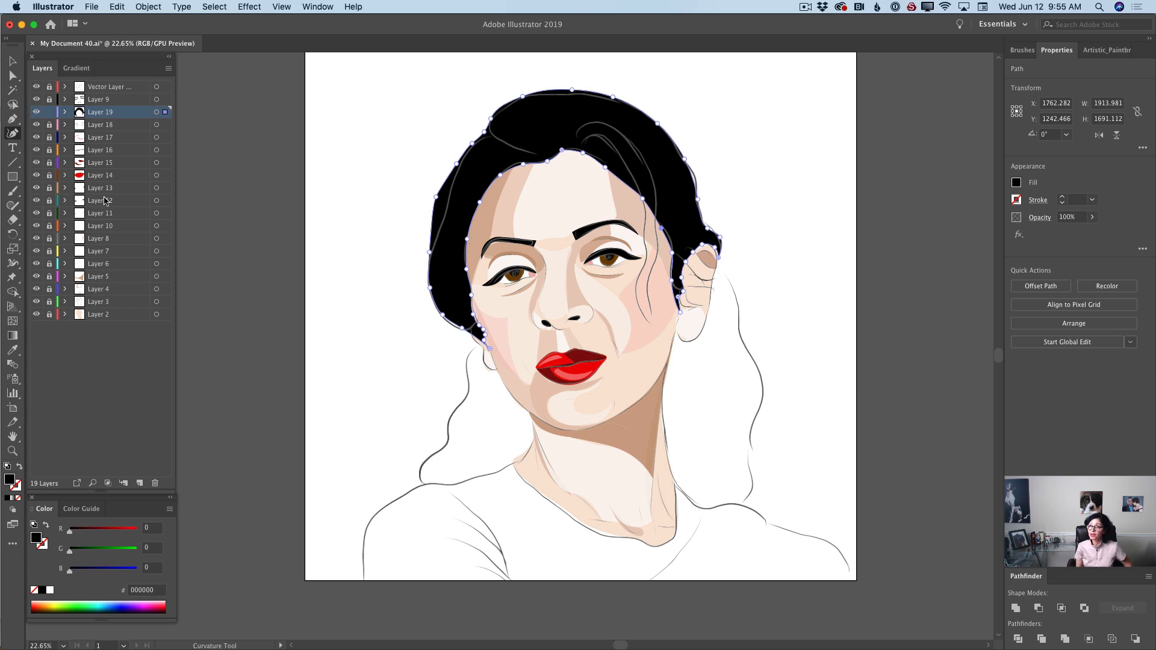
key(super+shift+a)
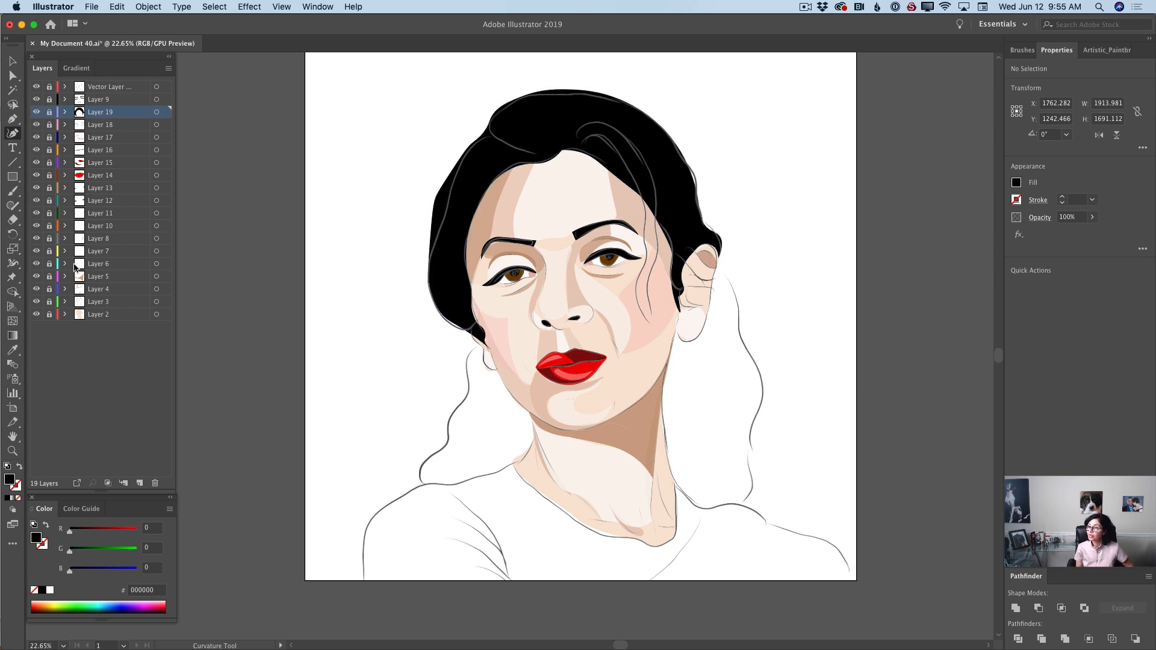
Add a new layer, move it below Layer 2 at the end of the stack, and target it for drawing.
click(106, 316)
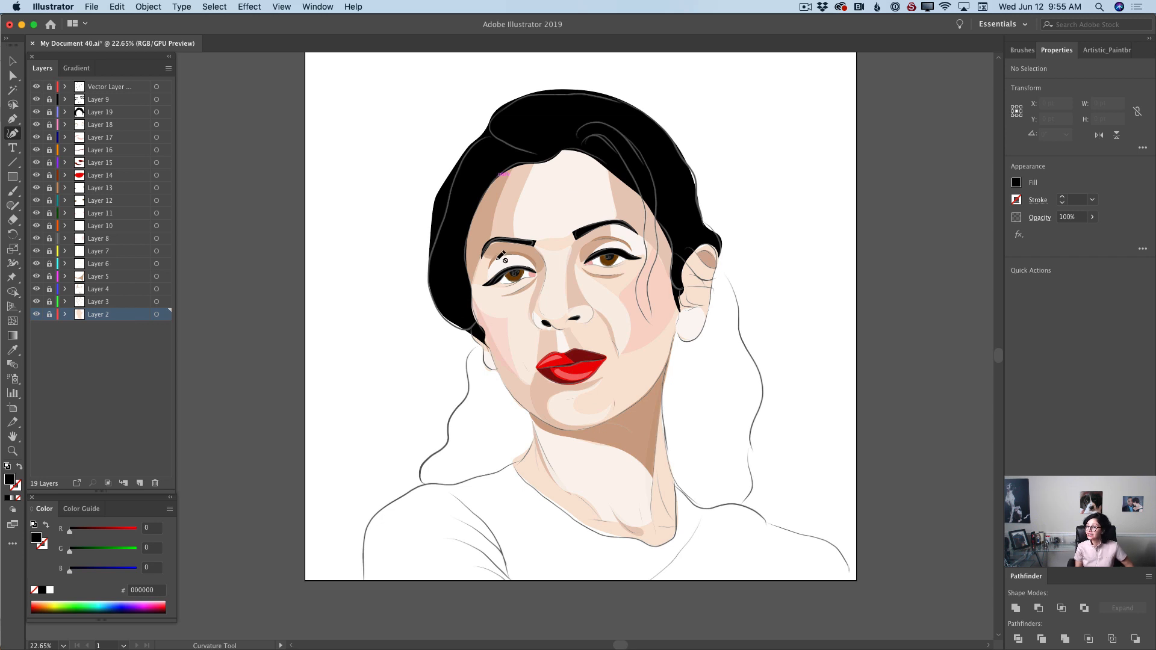
click(139, 484)
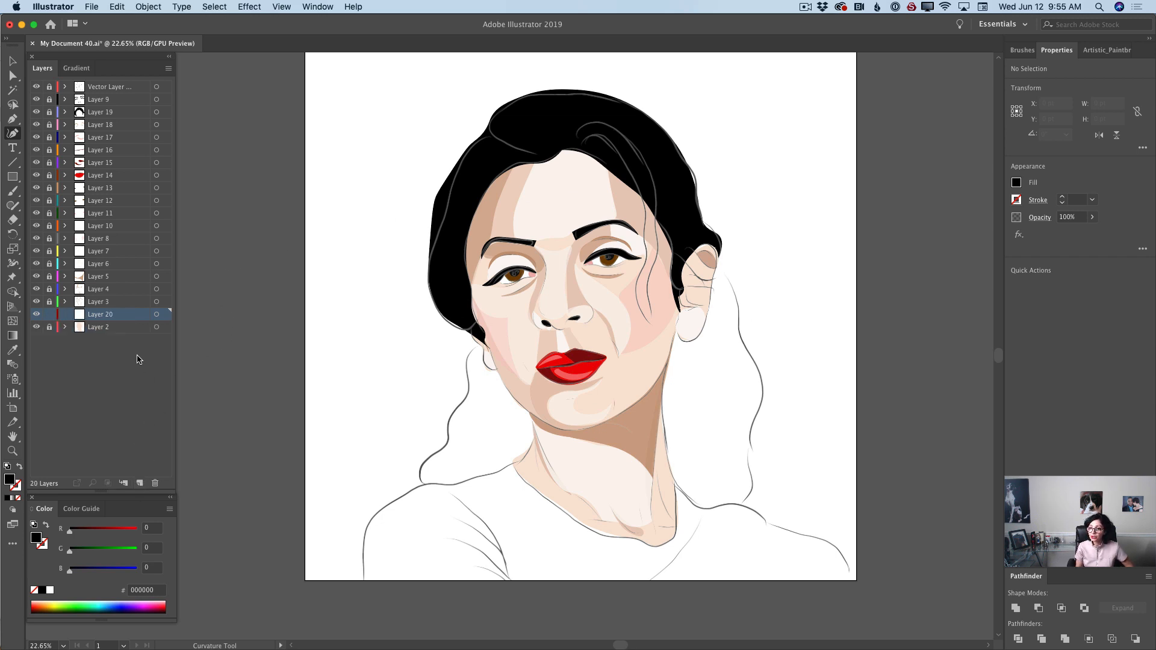
drag(118, 317, 110, 360)
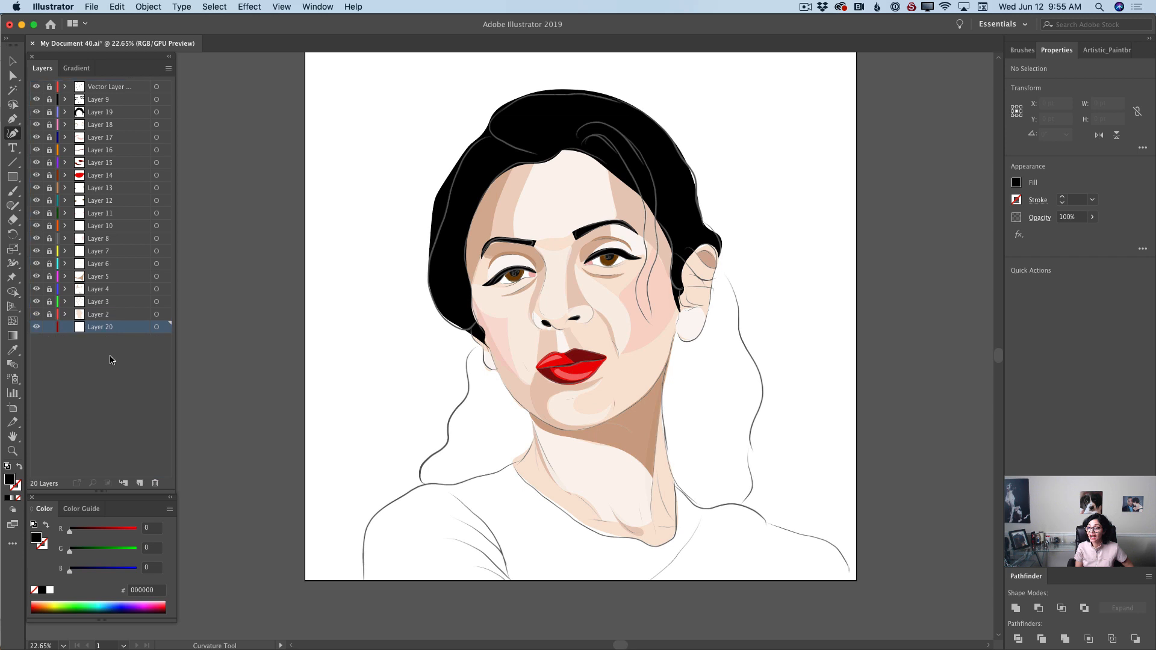
click(156, 327)
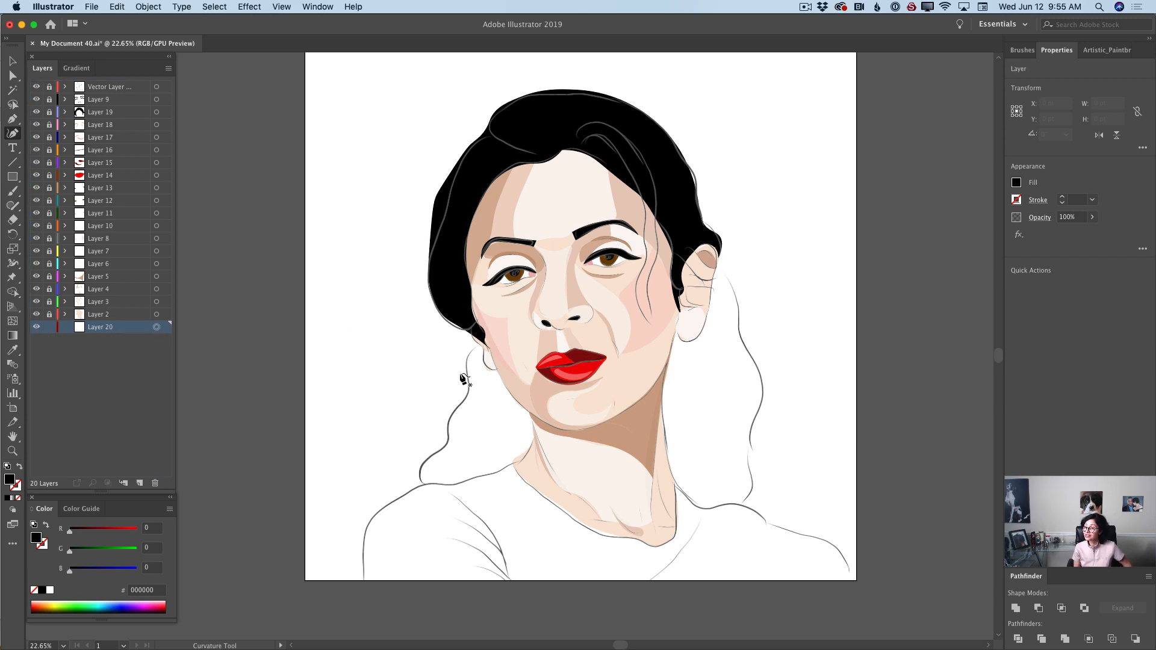
Trace the wavy outer edge of the left back hair in black with the Curvature tool, from below the left ear to the shoulder.
click(481, 345)
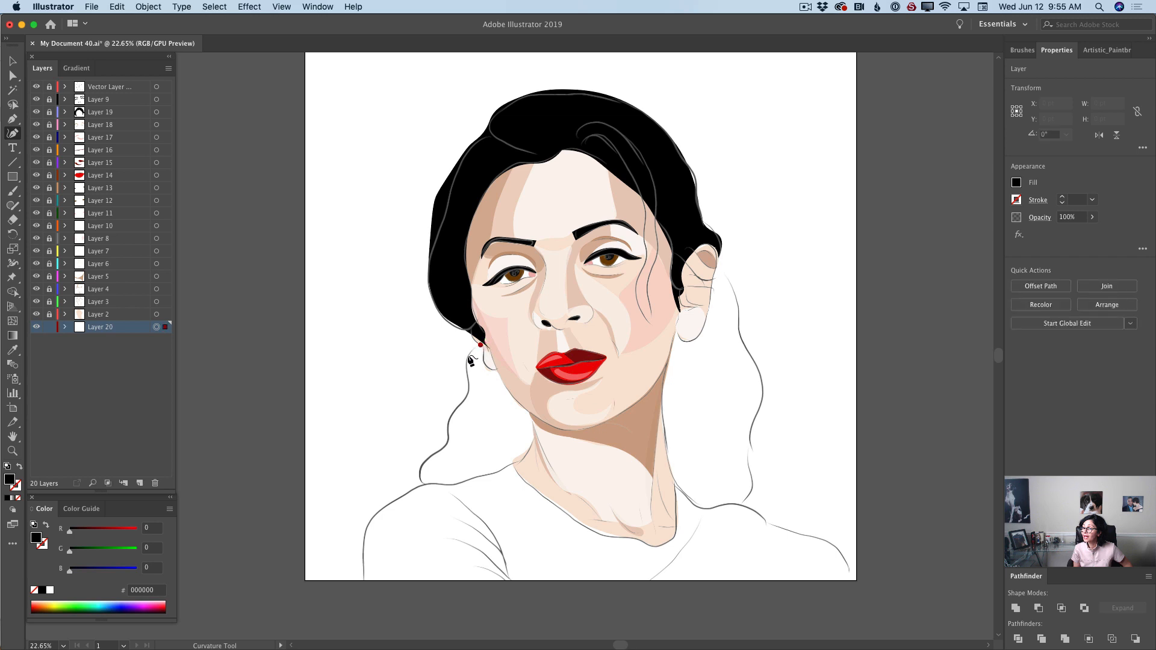
click(470, 353)
click(466, 382)
click(459, 405)
click(445, 424)
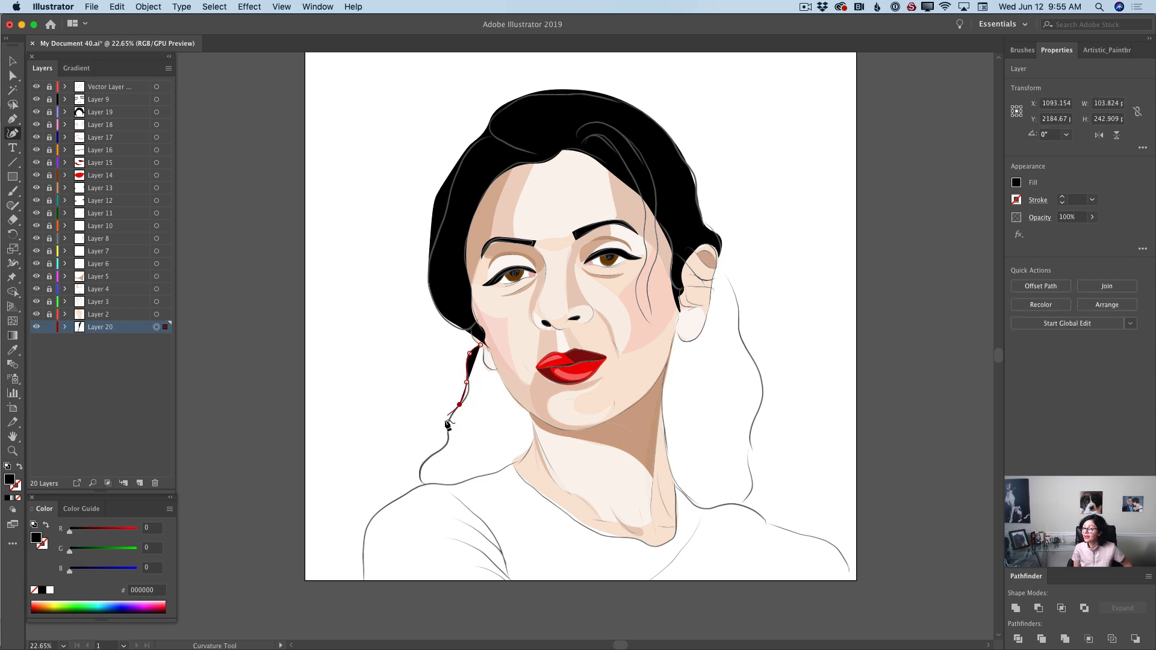
click(441, 445)
click(428, 458)
click(419, 476)
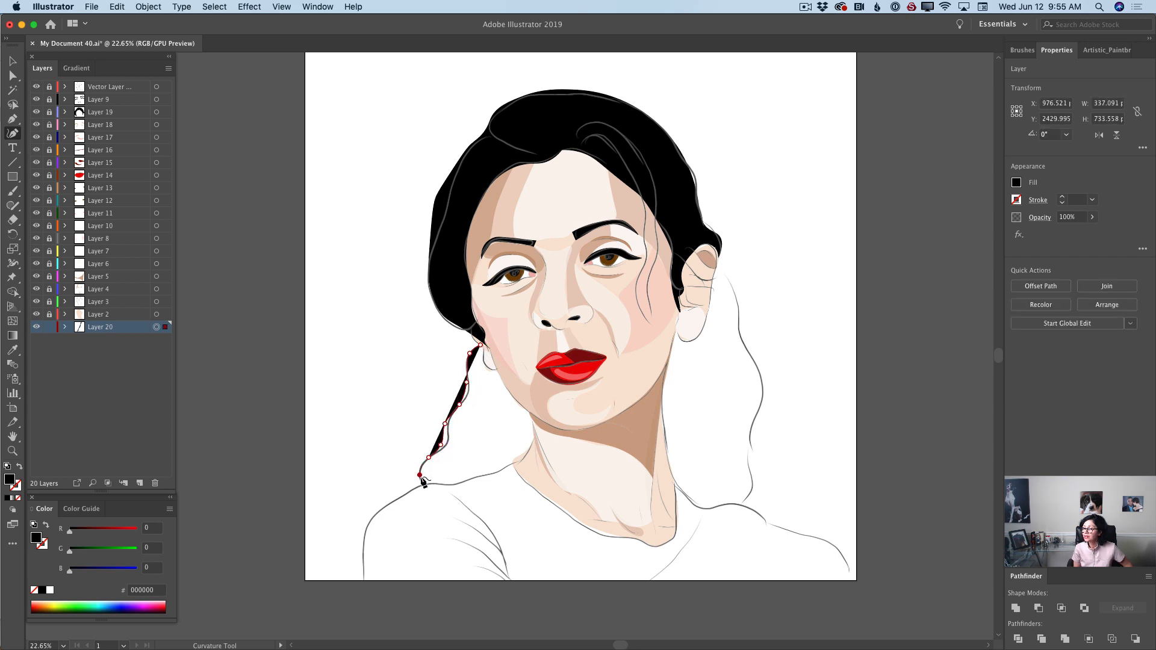
Continue the left back hair path along the shoulder and up the neck and jaw, closing it at the ear, about 804 by 962 pt.
click(425, 486)
click(457, 489)
click(499, 483)
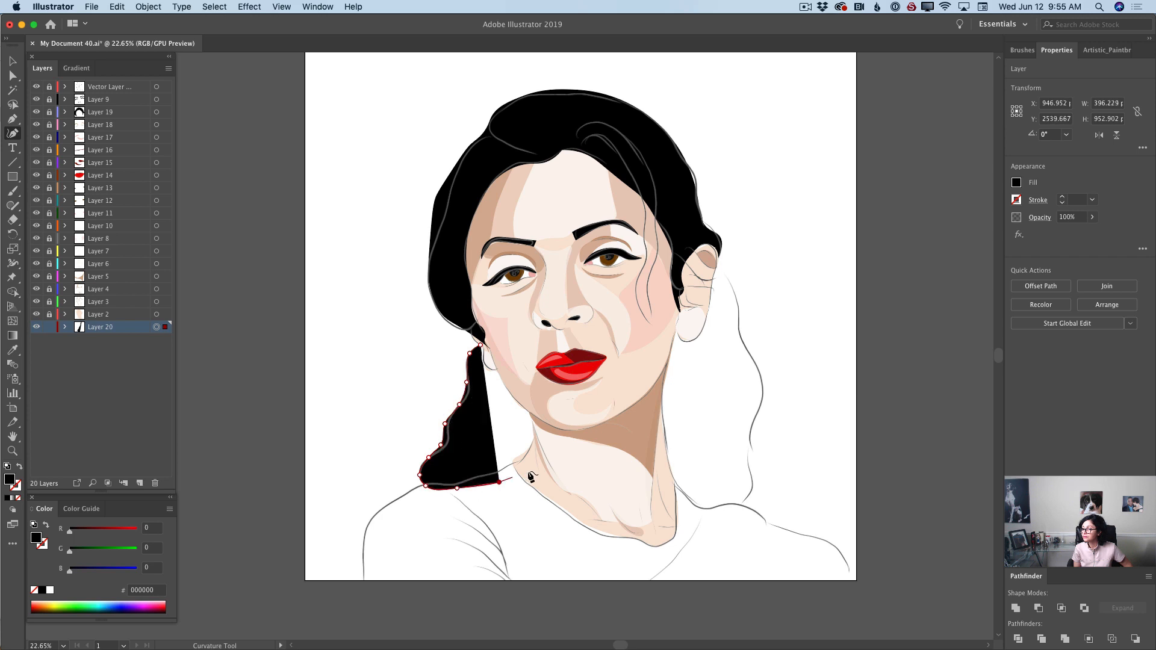
click(534, 468)
click(543, 434)
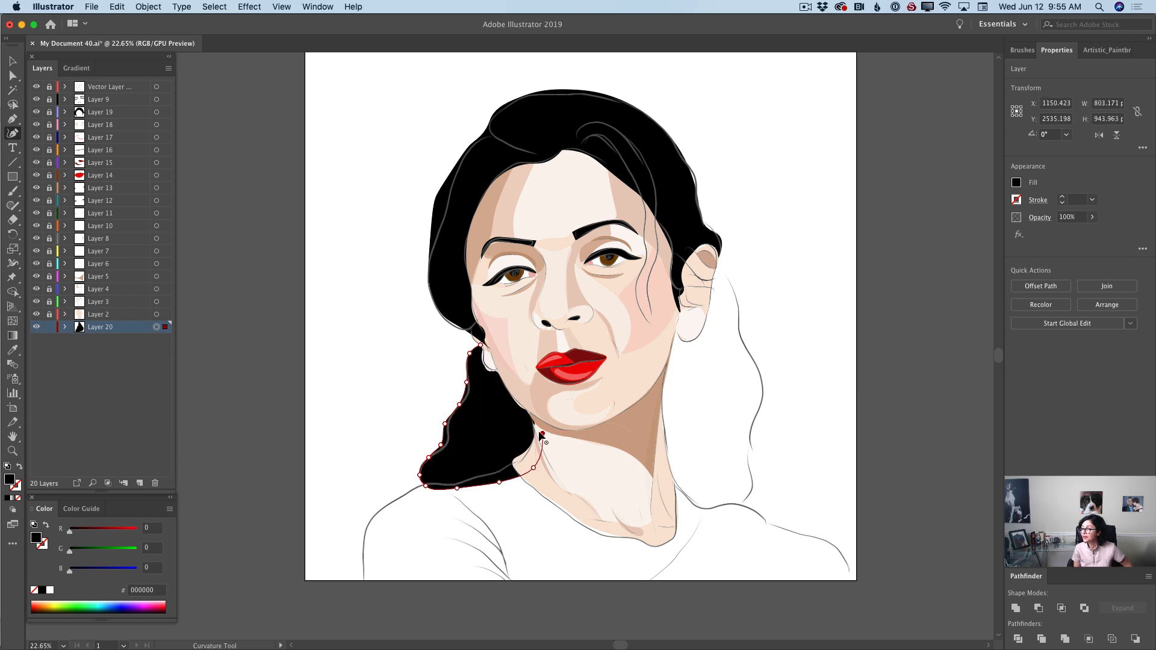
click(535, 416)
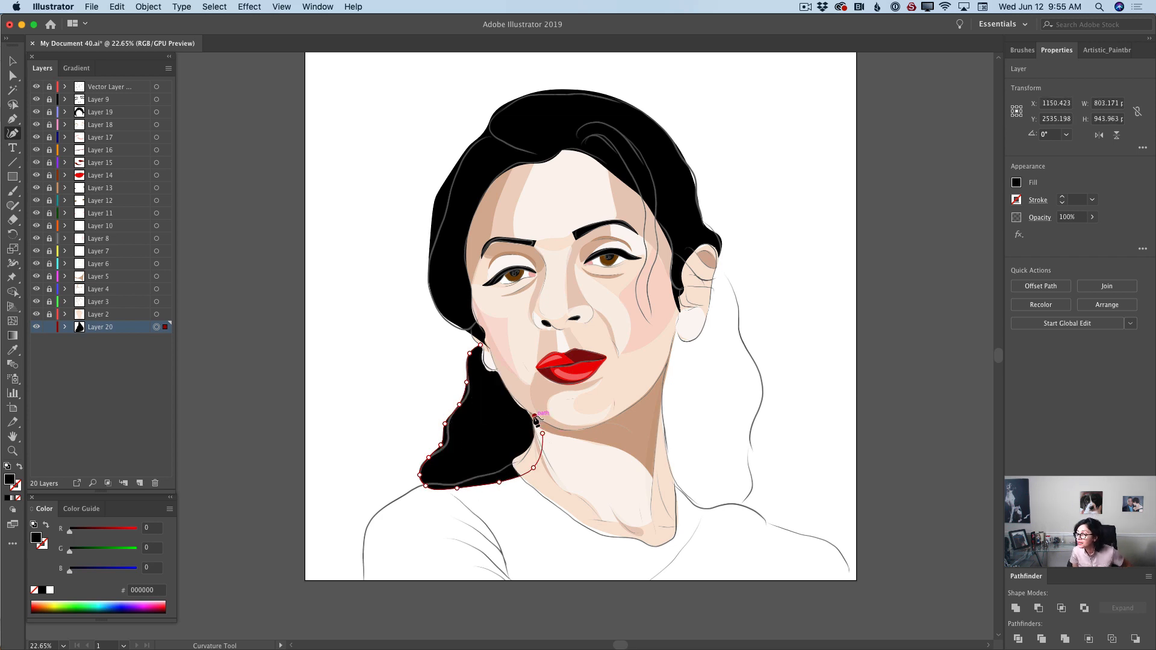
click(522, 405)
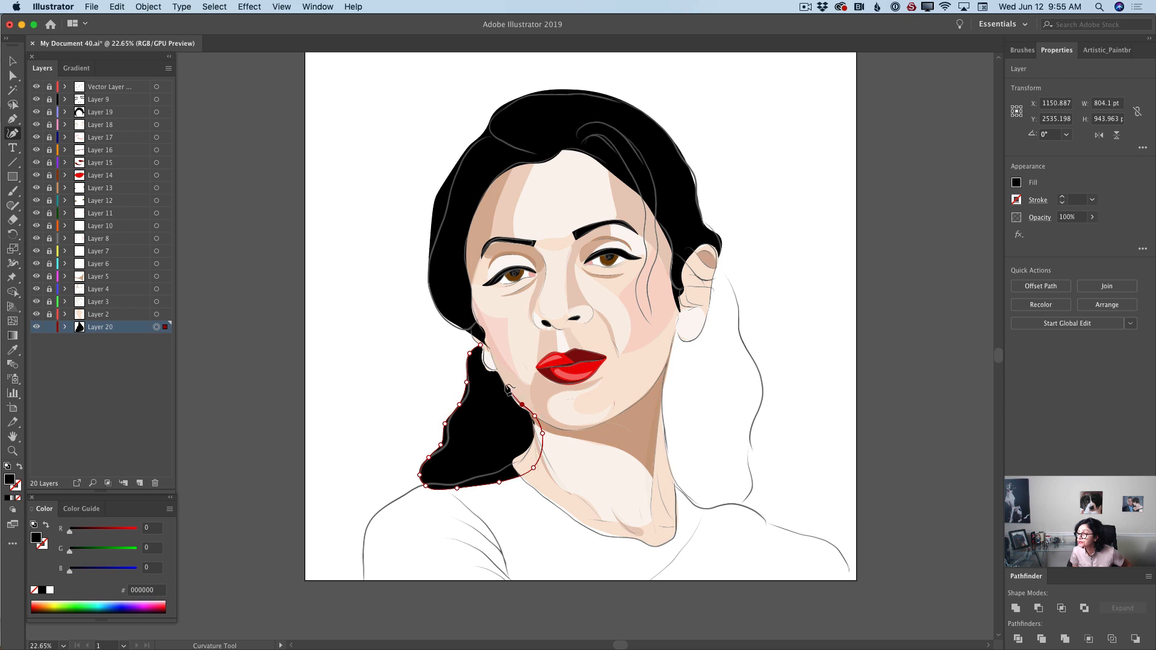
click(498, 361)
click(489, 342)
click(483, 343)
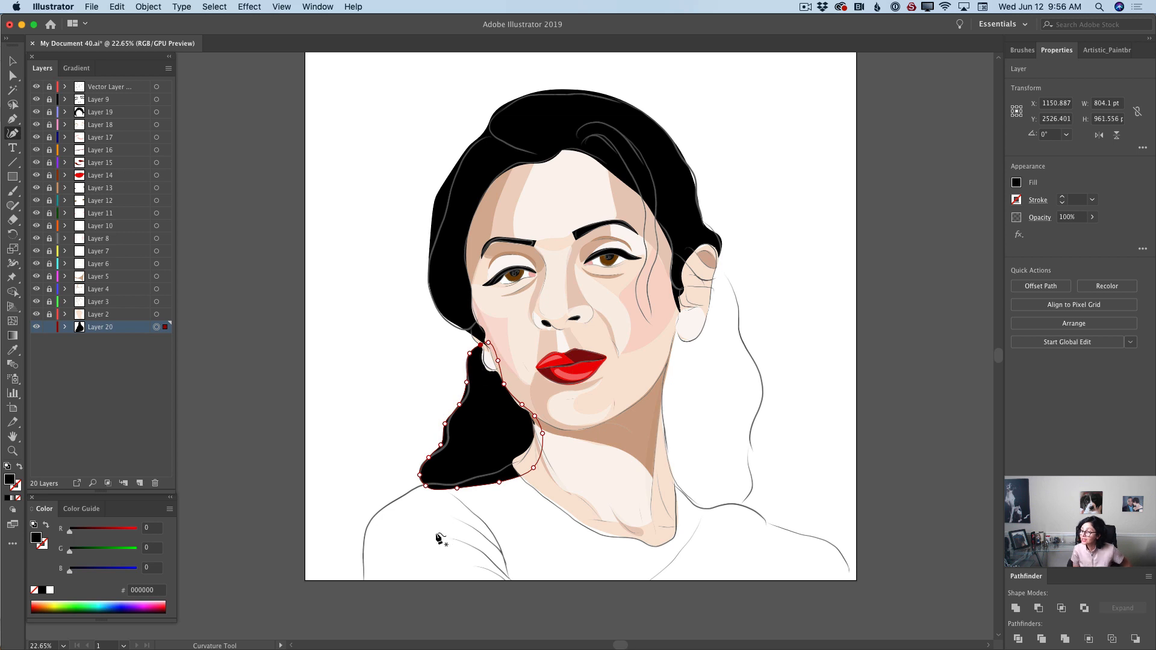
Trace the wavy outer edge of the right back hair in black, from behind the right ear down to the shoulder.
click(715, 261)
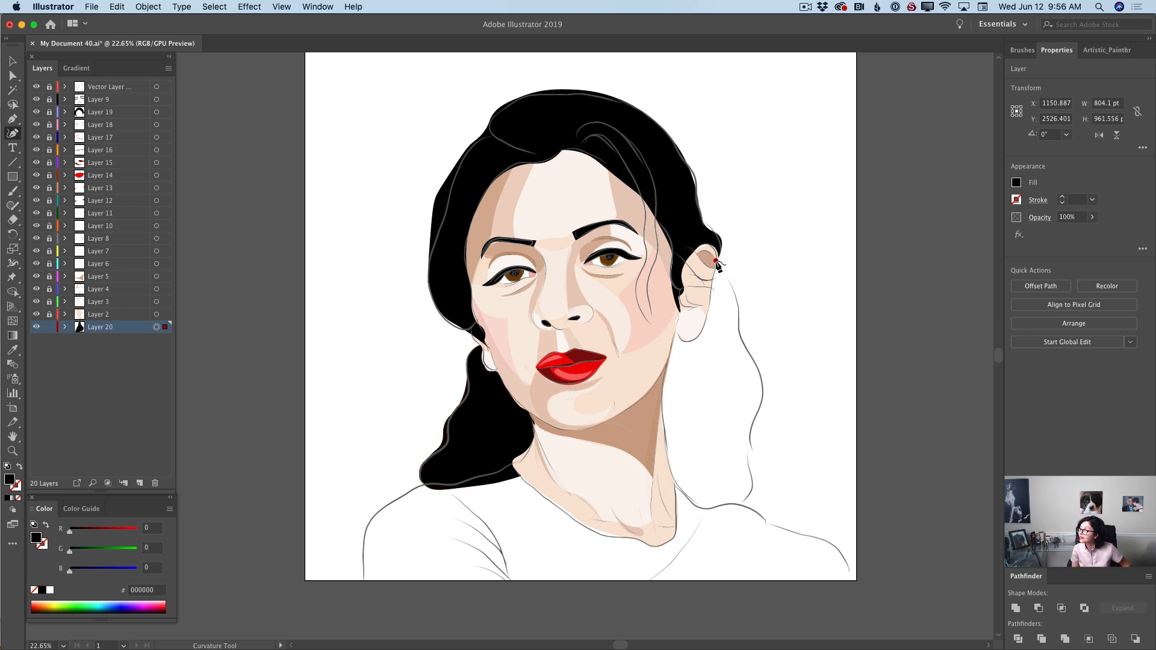
click(728, 275)
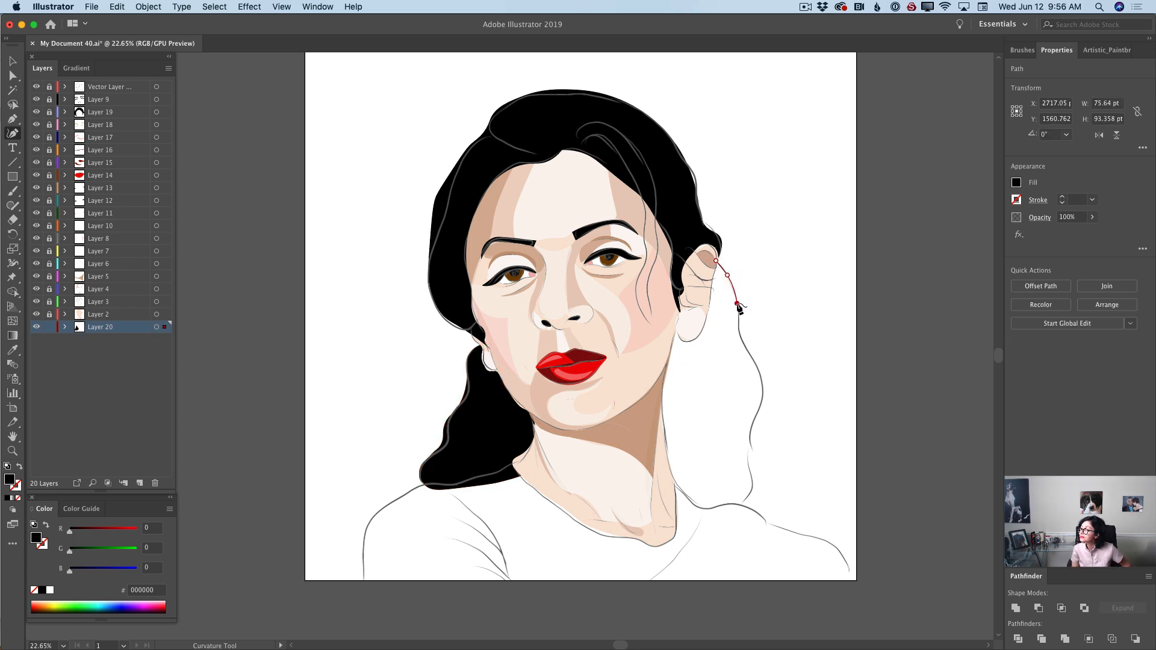
click(737, 303)
click(737, 330)
click(754, 359)
click(762, 392)
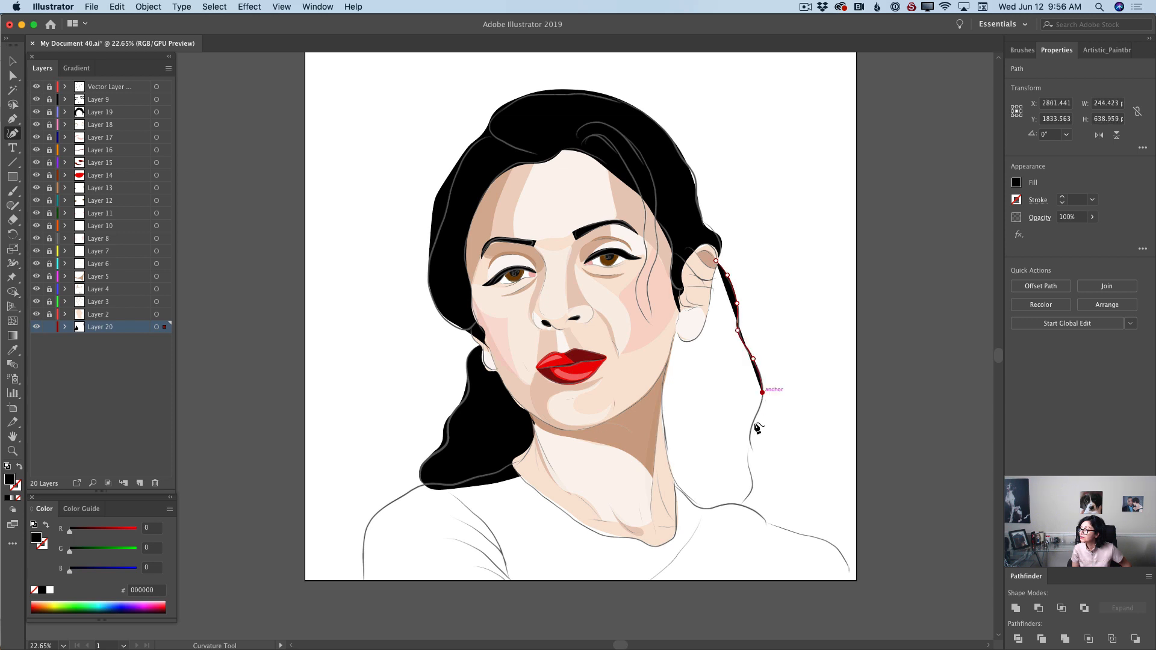
click(747, 433)
click(750, 467)
click(756, 500)
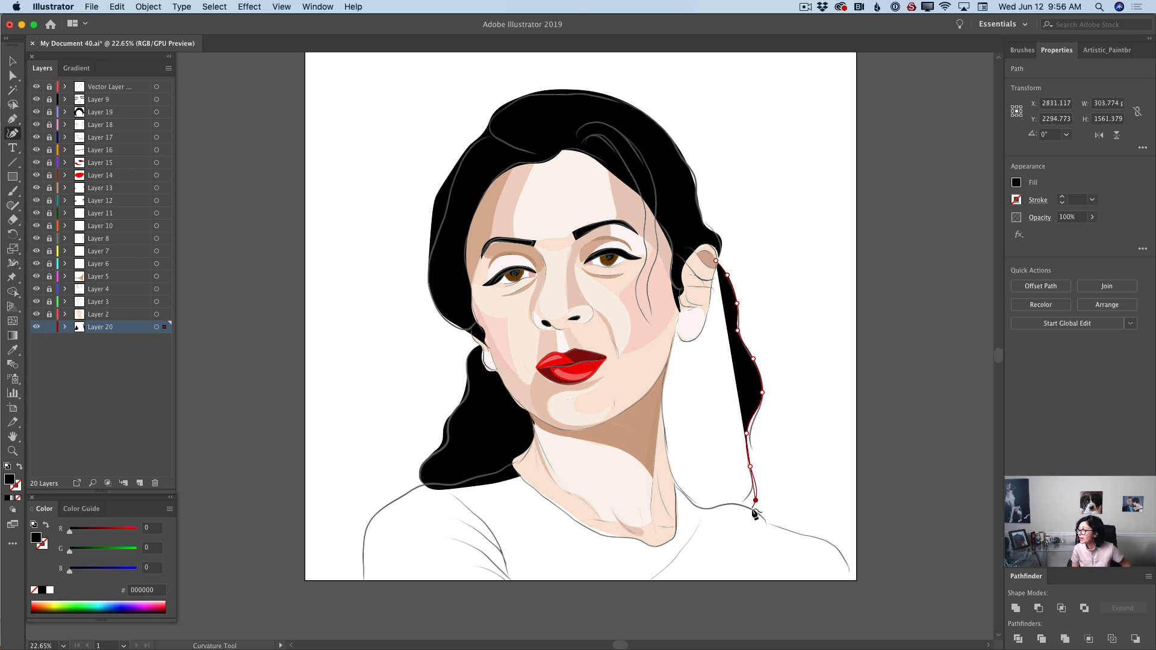
Extend the right back hair path along the shoulder line to the right side of the neck.
click(751, 509)
click(735, 509)
click(717, 512)
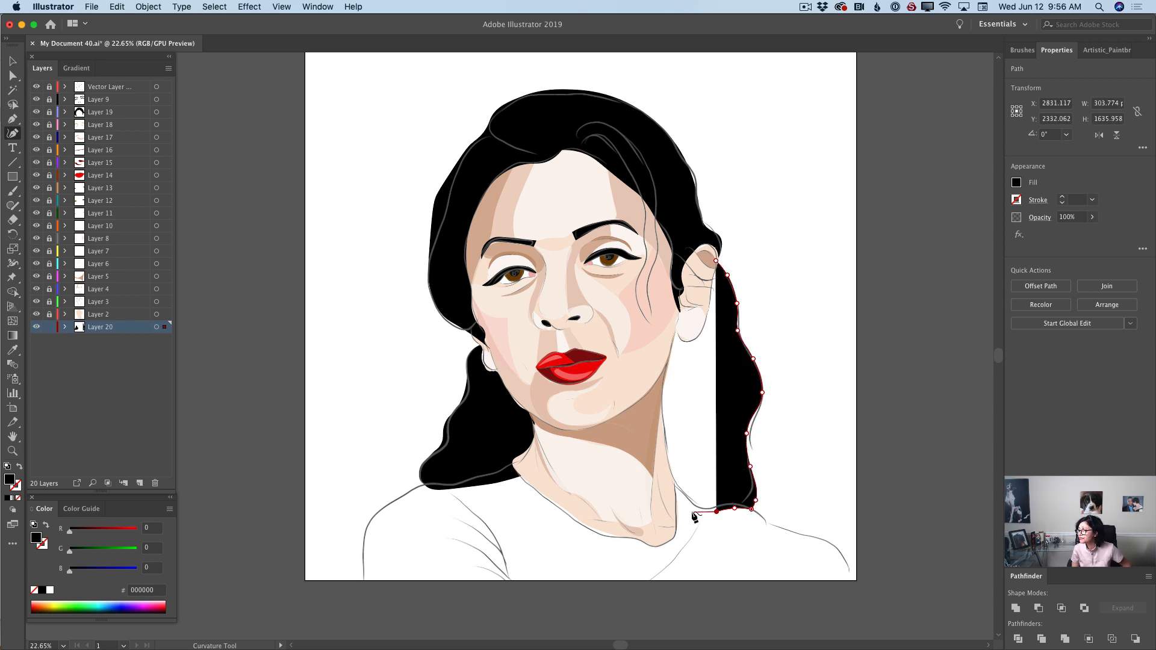
click(694, 511)
click(677, 504)
click(663, 493)
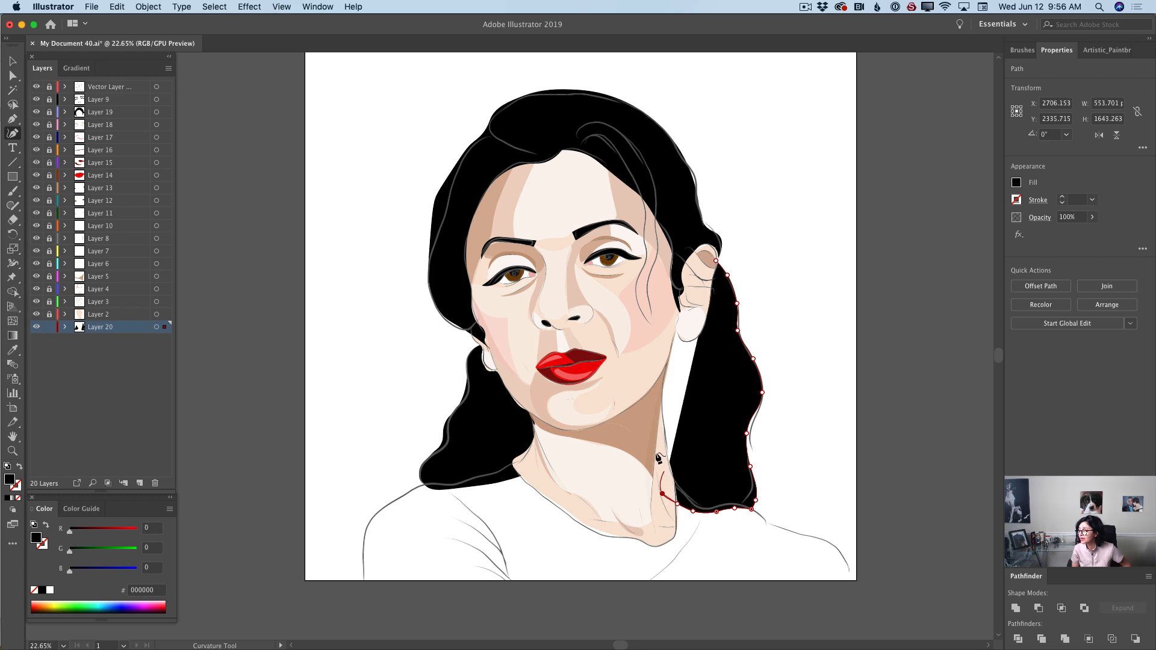
Run the right back hair path up the neck and jaw, close it at the ear, about 714 by 1643 pt, and lock its layer.
click(656, 446)
click(654, 372)
click(671, 323)
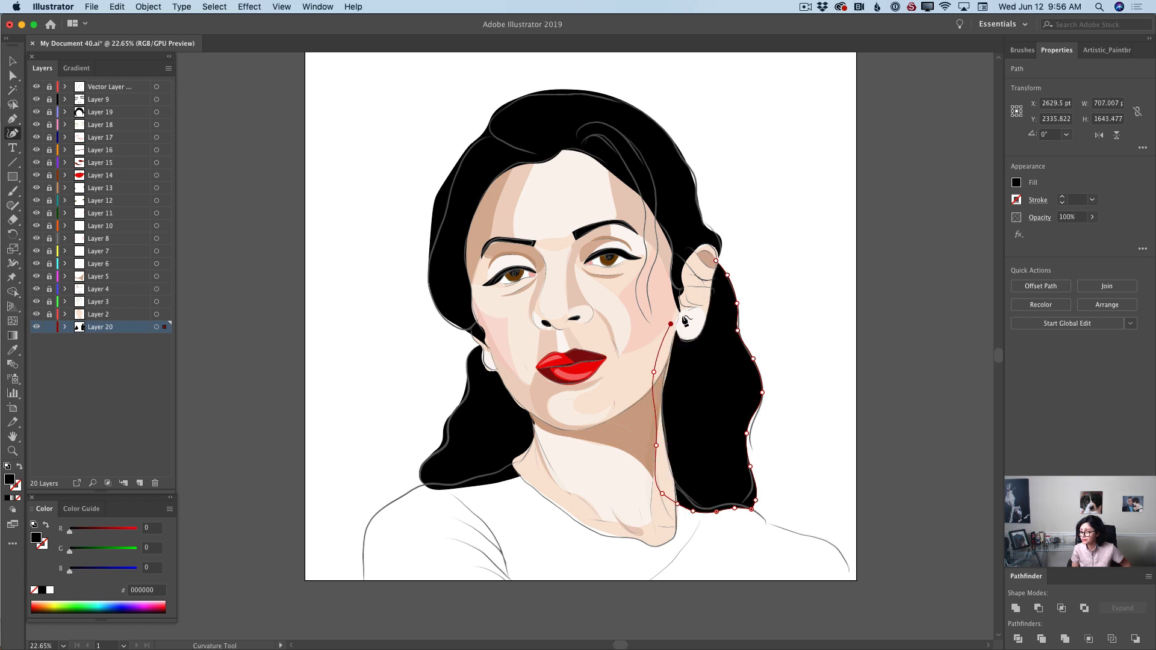
click(695, 311)
click(715, 261)
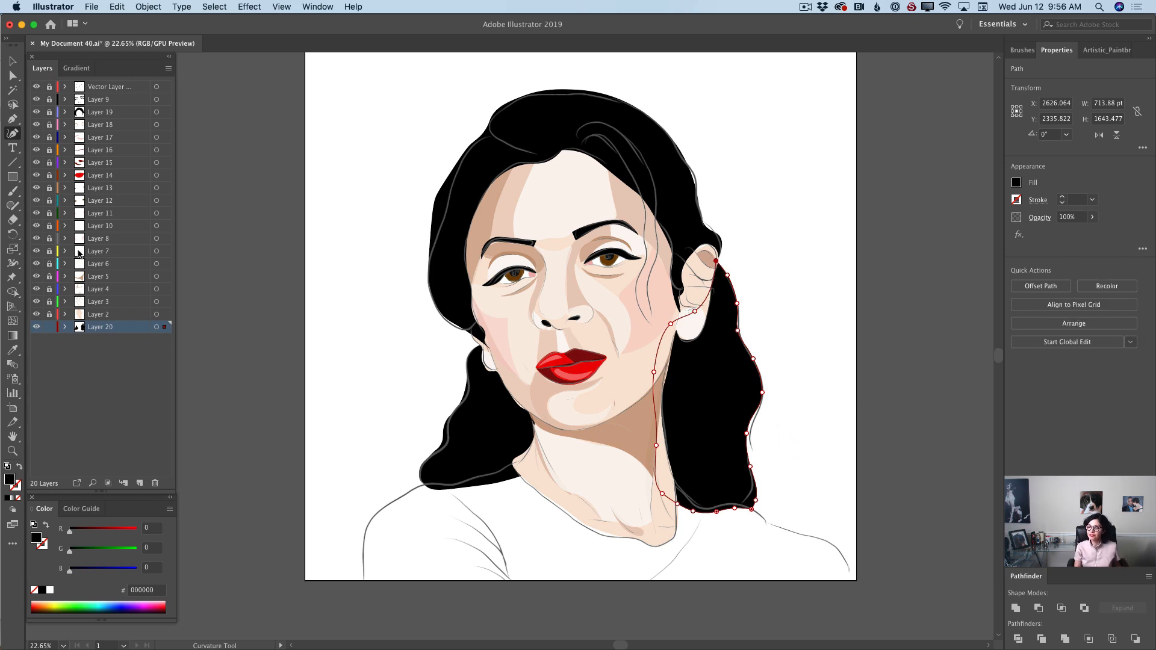
click(50, 327)
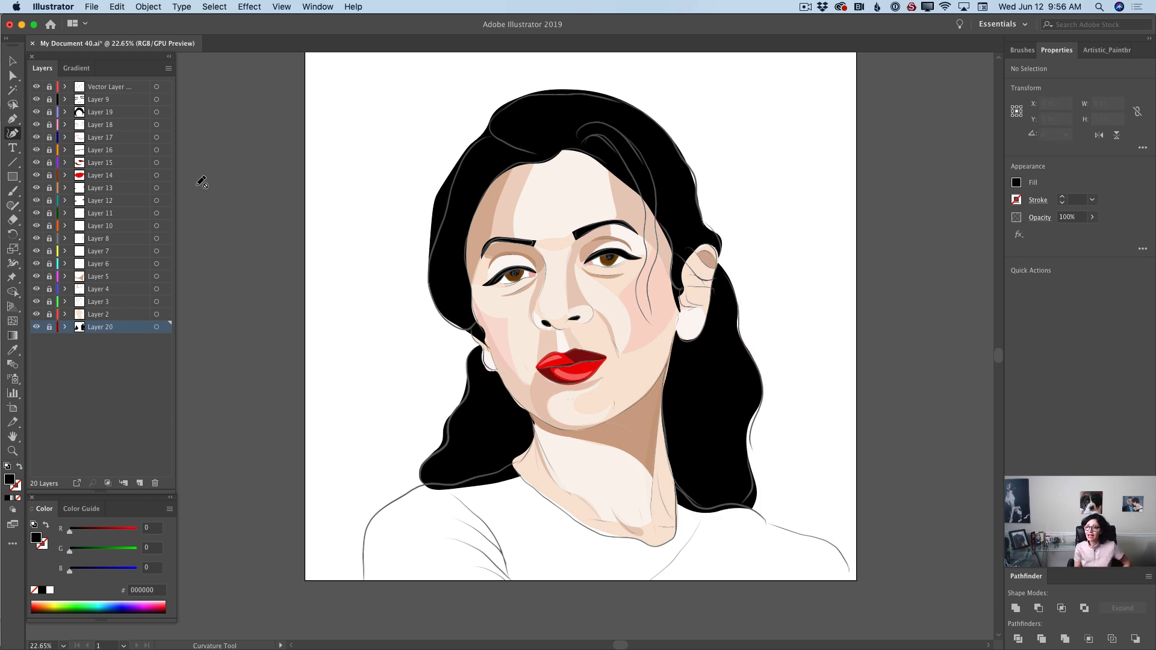
Add a new layer above Layer 9 and trace the loose strand's outer edge in black from the top of the forehead to the right hairline.
click(168, 100)
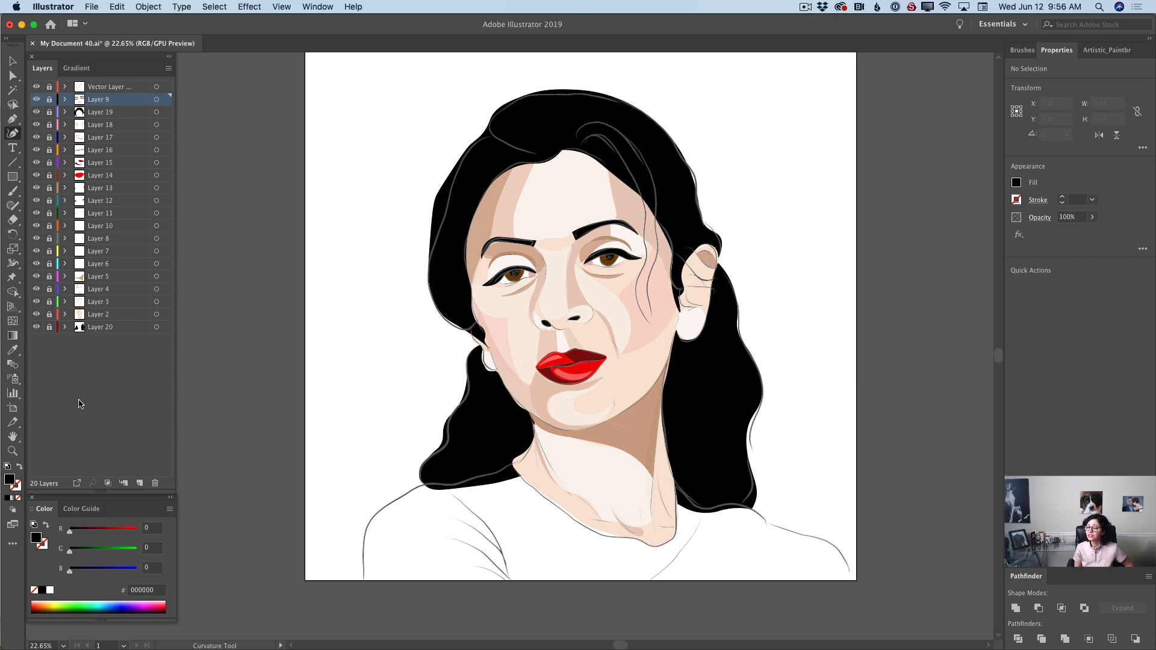
click(140, 483)
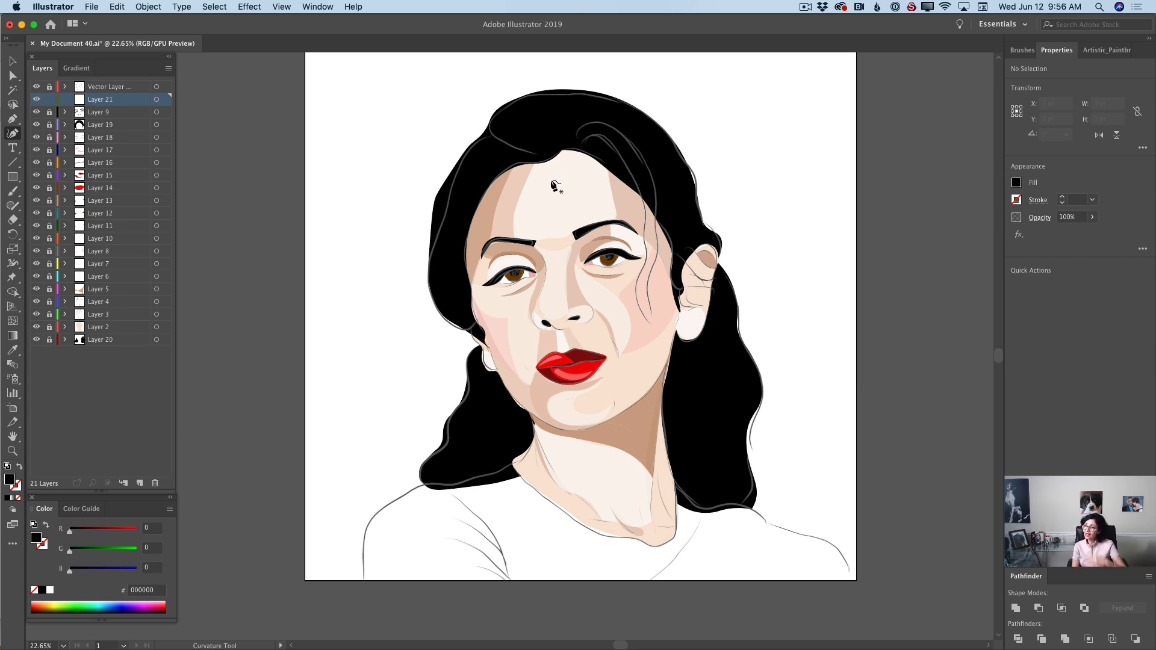
click(571, 138)
click(594, 124)
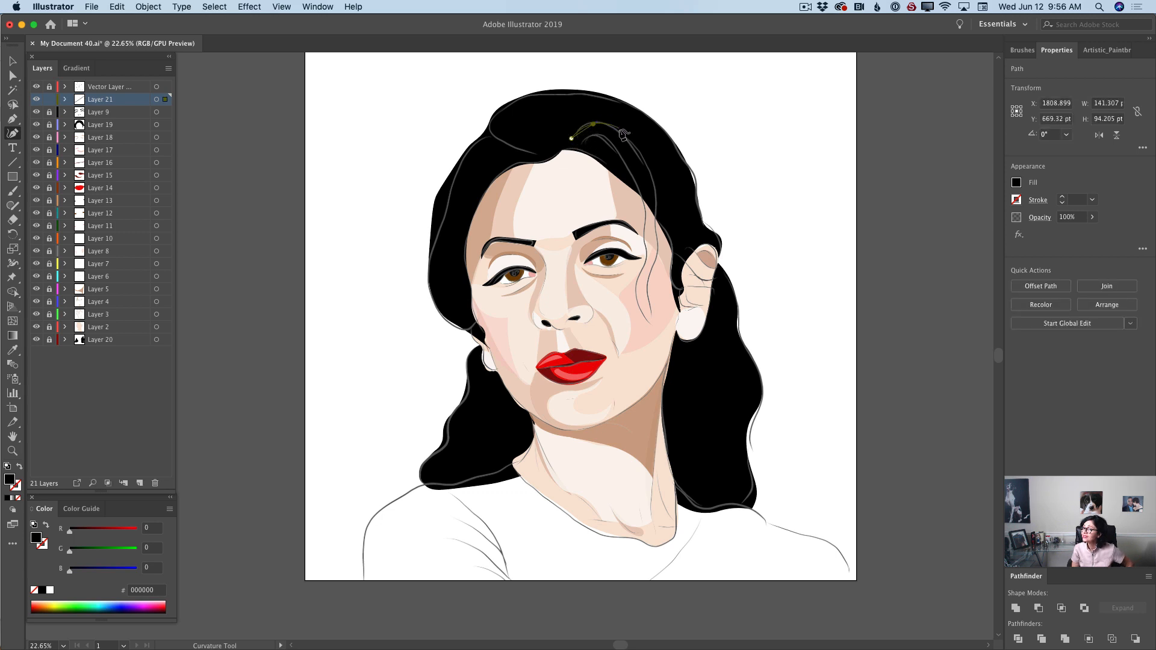
click(621, 131)
click(645, 156)
click(659, 188)
click(657, 221)
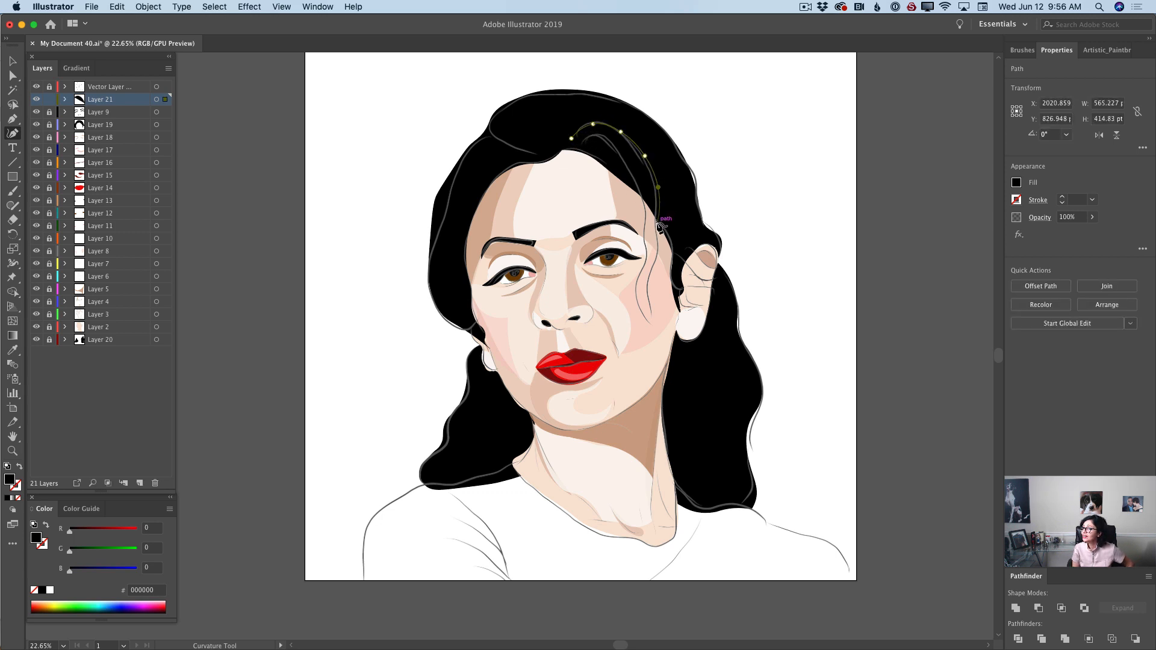
Extend the strand path down beside the right eye to a pointed tip on the cheek.
click(656, 244)
click(650, 268)
click(649, 291)
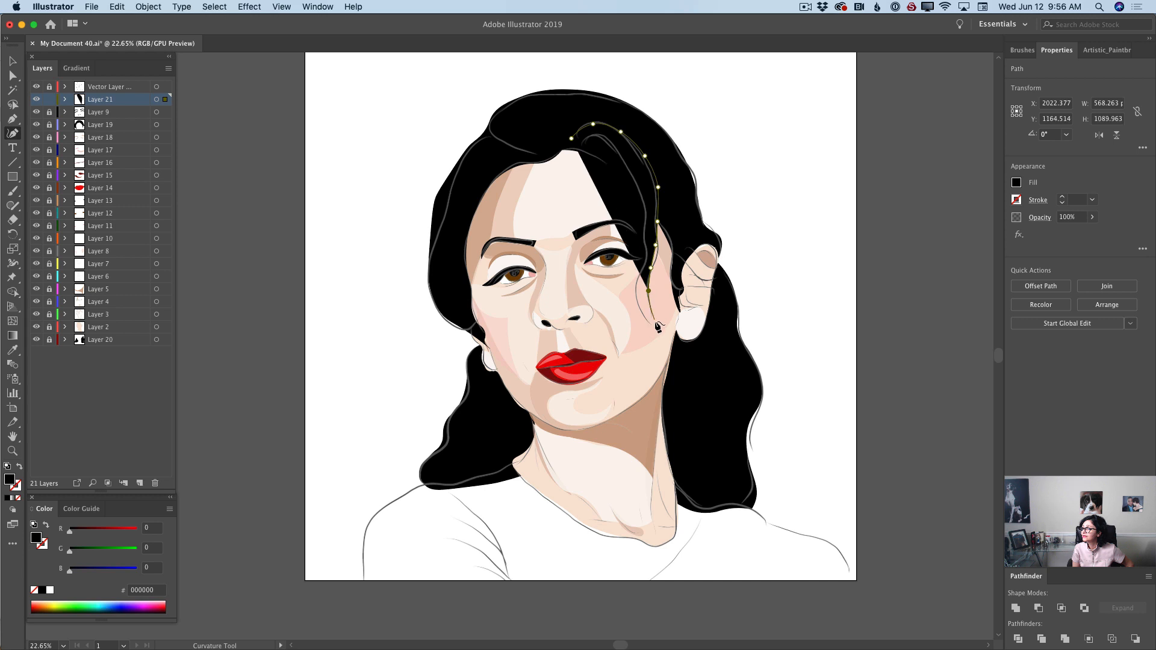
click(656, 324)
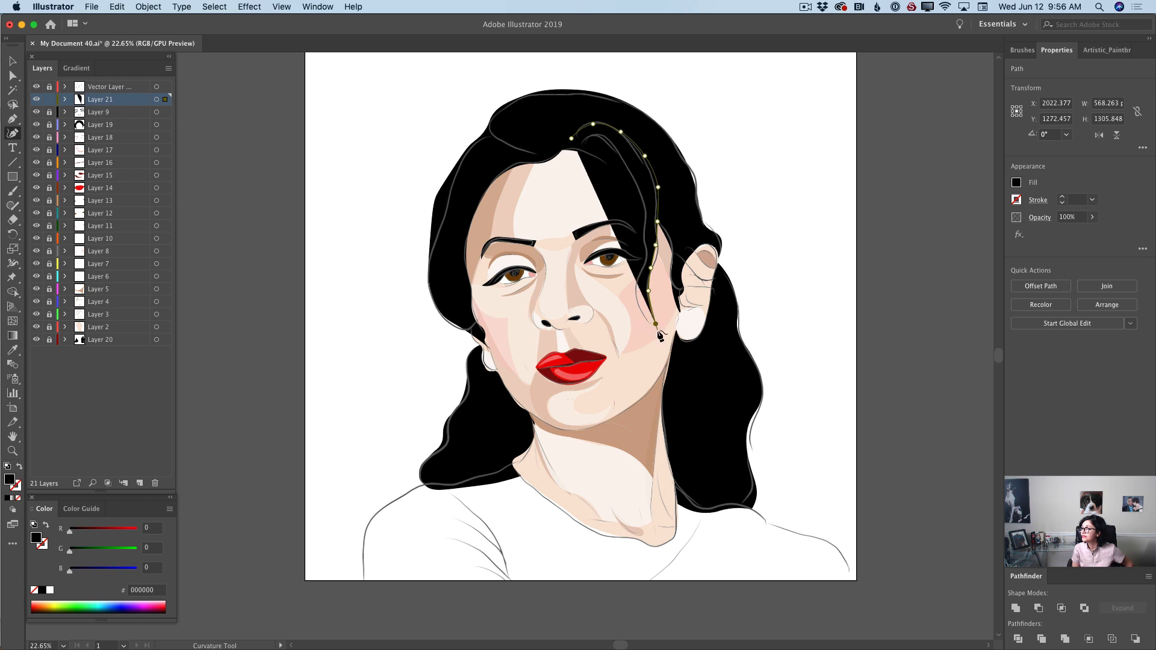
click(658, 332)
Trace the loose strand's inner edge from its cheek tip back up past the right eye to the temple.
click(642, 315)
click(635, 286)
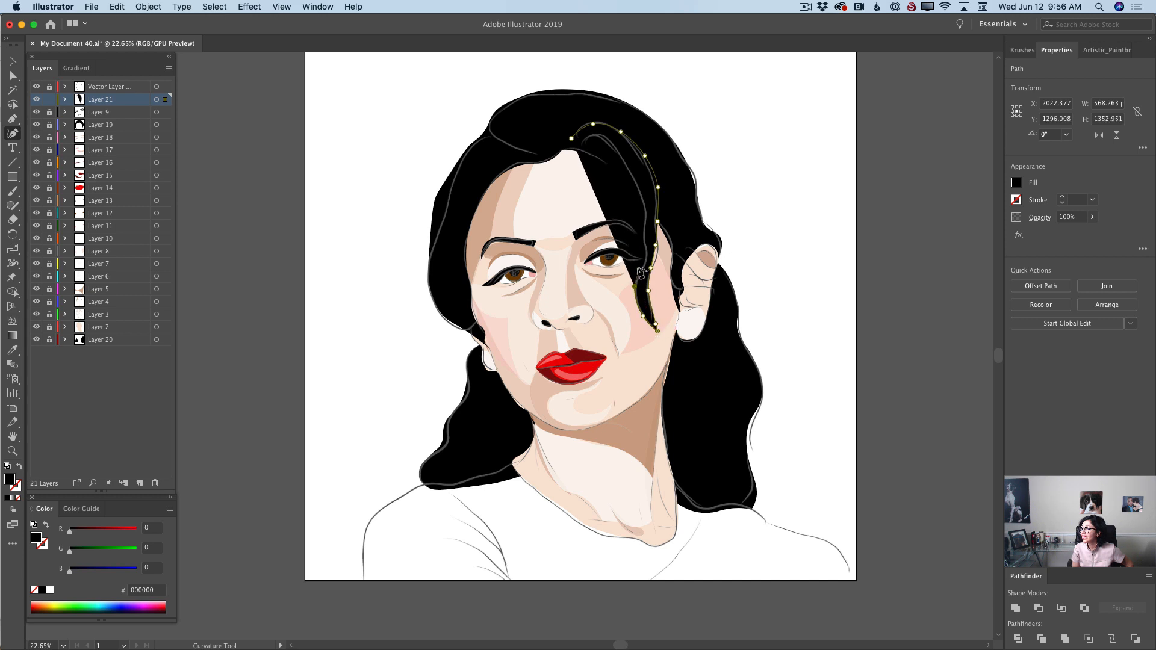
click(643, 261)
click(639, 230)
click(641, 195)
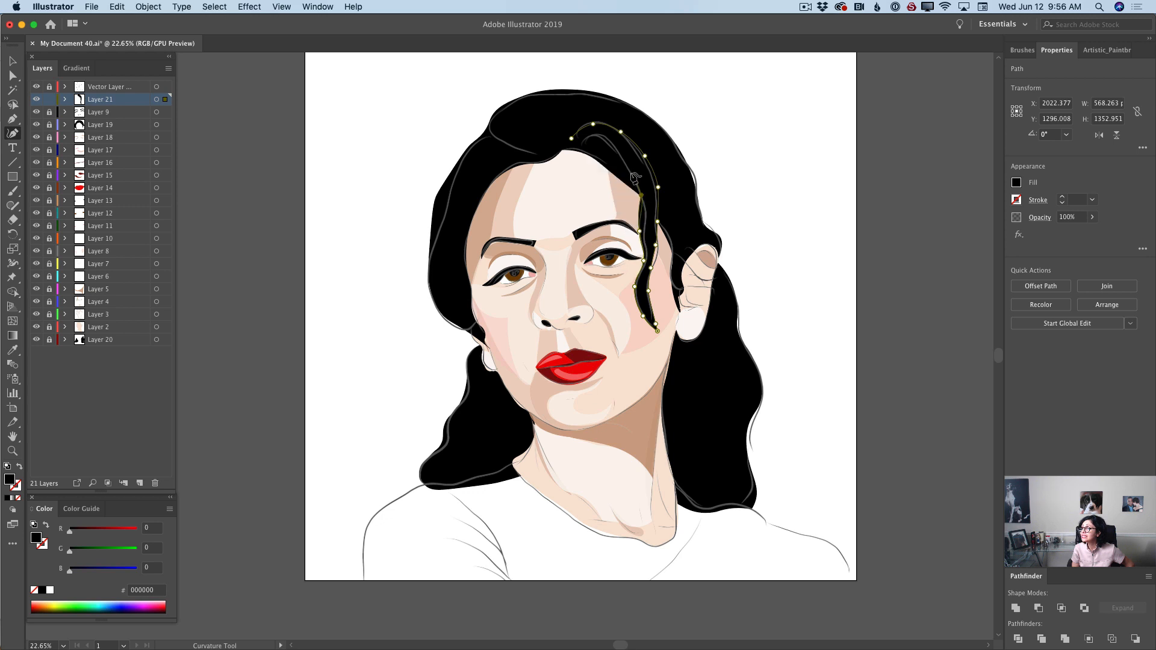
Continue the strand's inner edge over the forehead, close the path at about 601 by 1353 pt, and lock Layer 21.
click(630, 169)
click(609, 143)
click(590, 139)
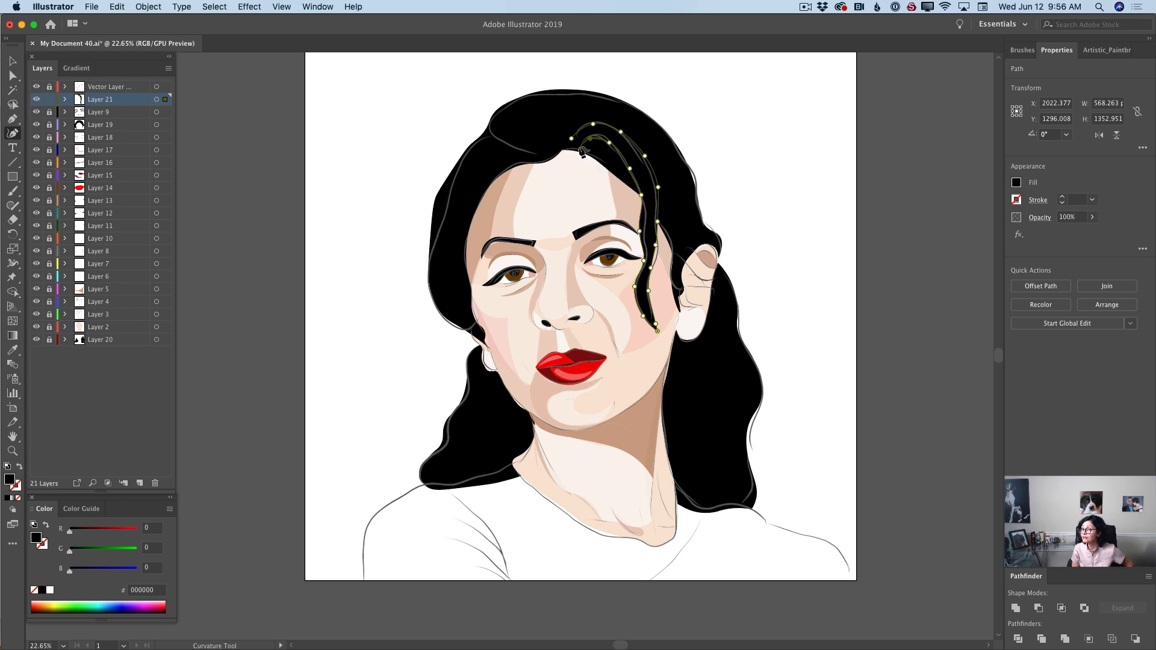
click(567, 149)
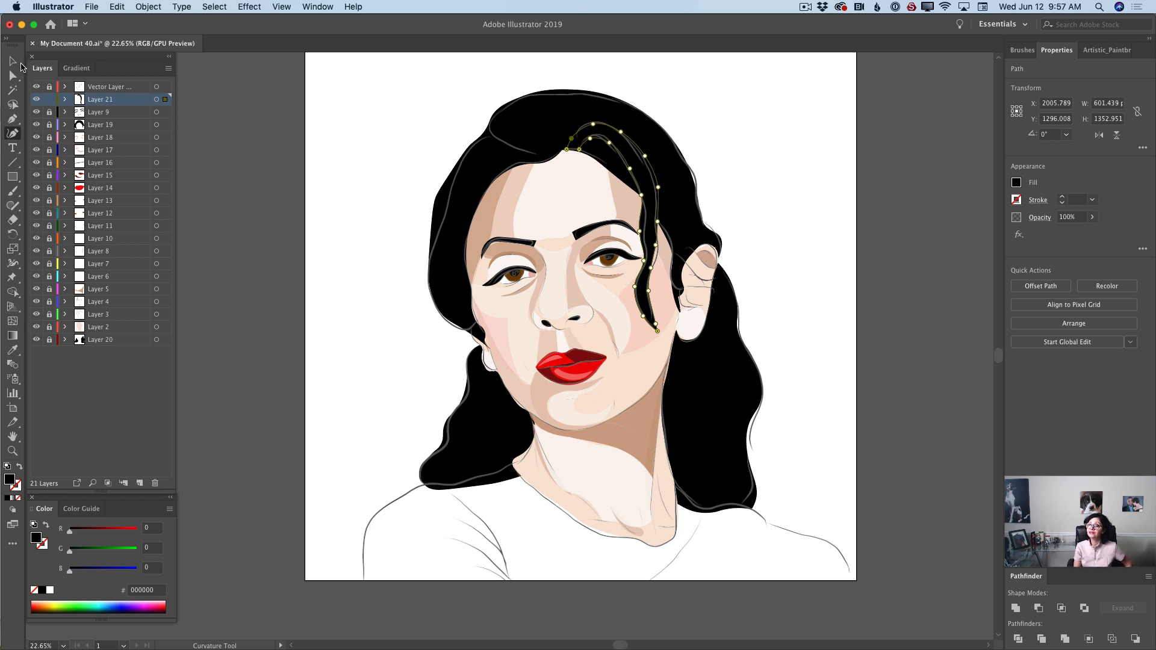
click(48, 100)
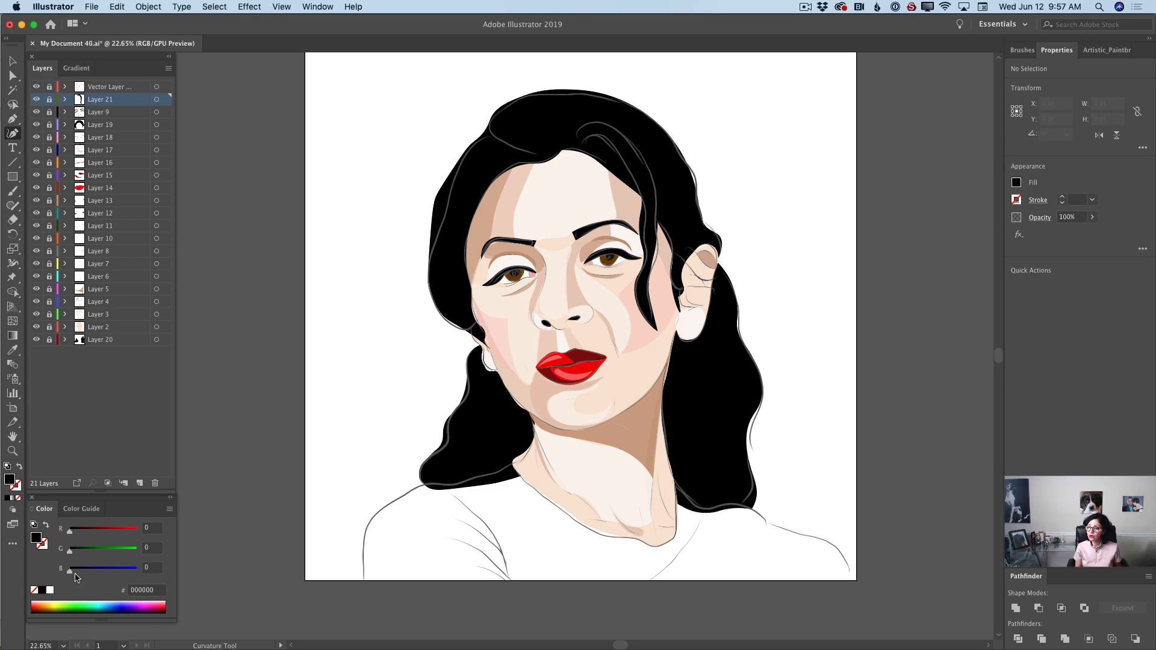
click(805, 6)
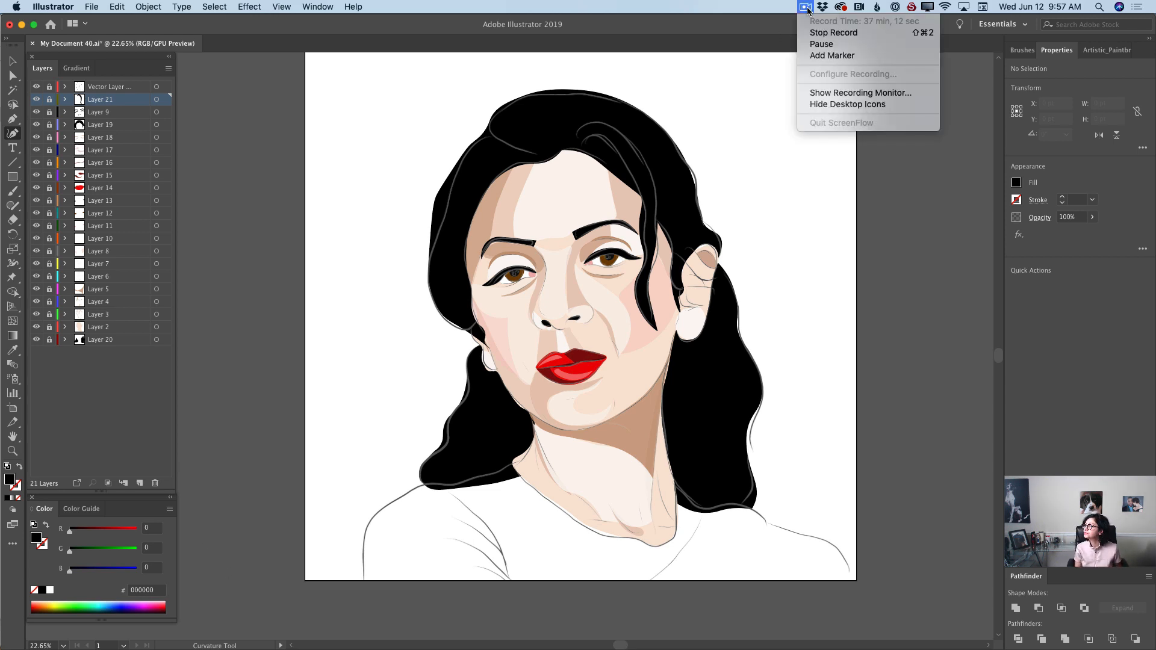
click(821, 44)
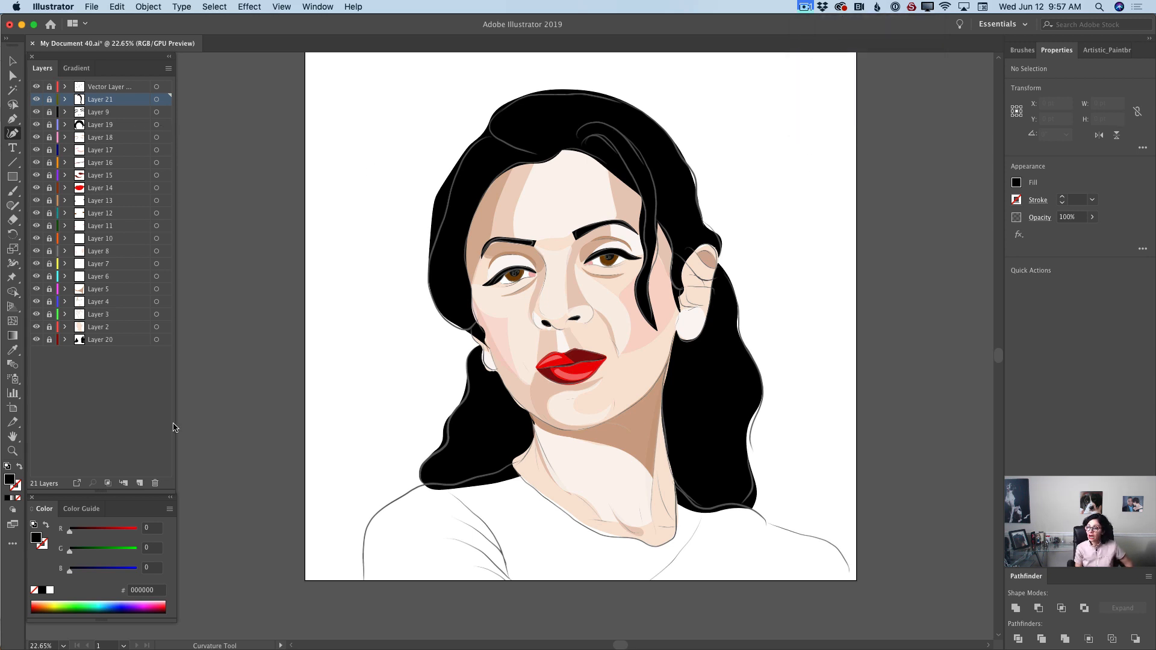
Add a new layer above Layer 21 and set the fill color to bright red, FF0000.
click(139, 483)
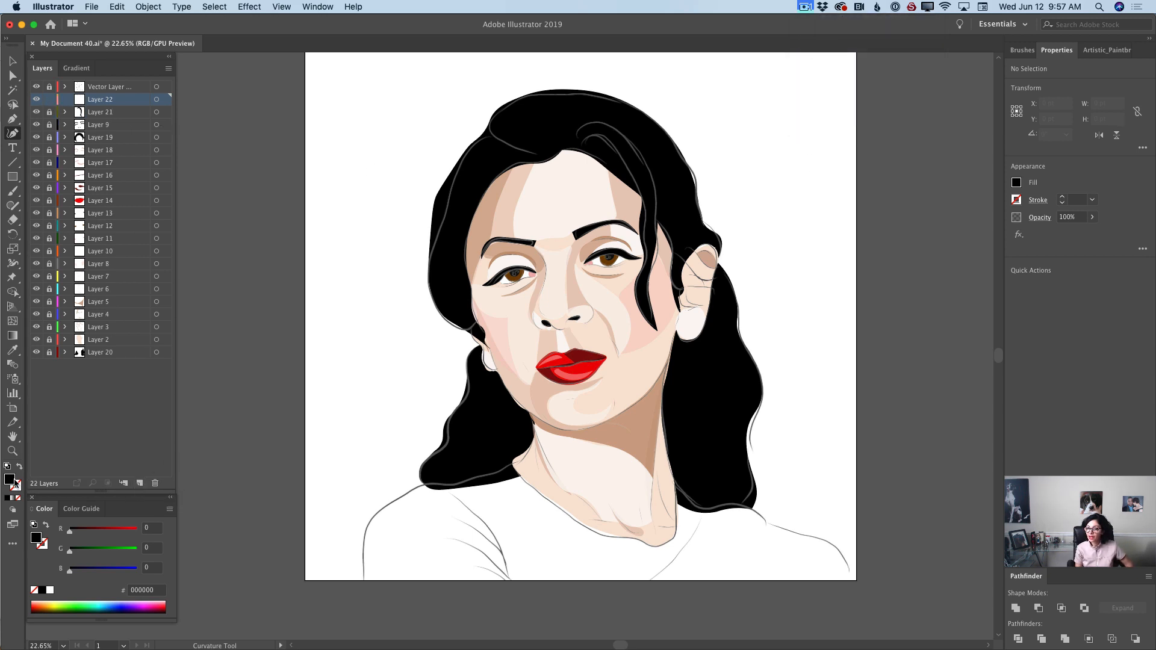
double_click(9, 479)
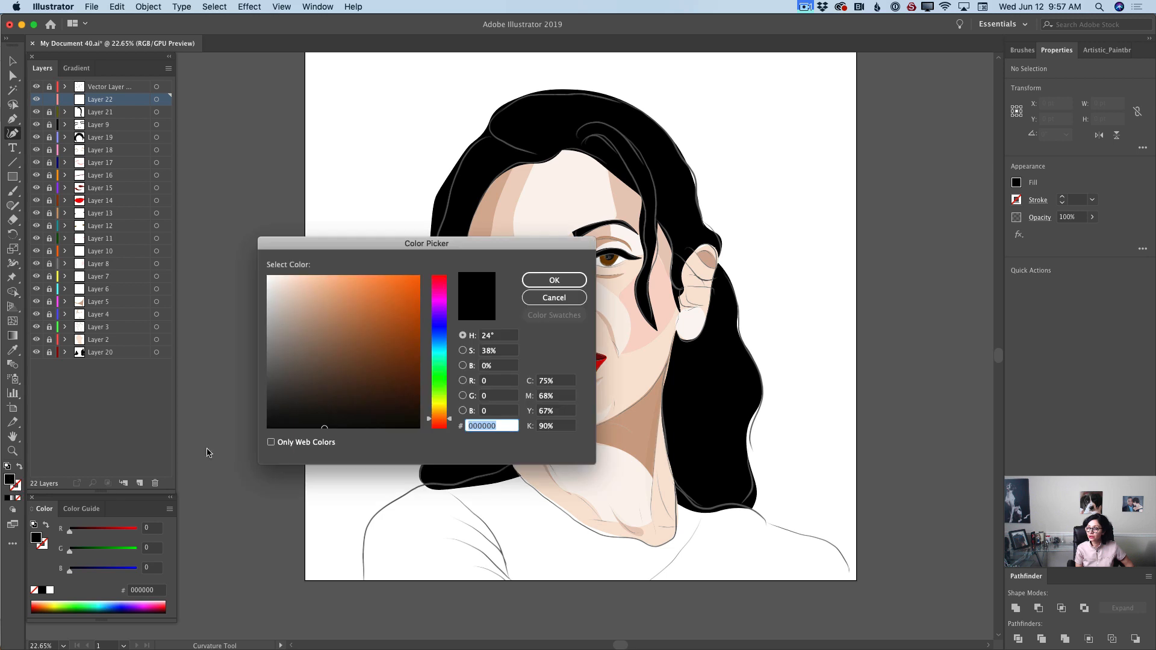
drag(449, 404, 449, 430)
click(418, 277)
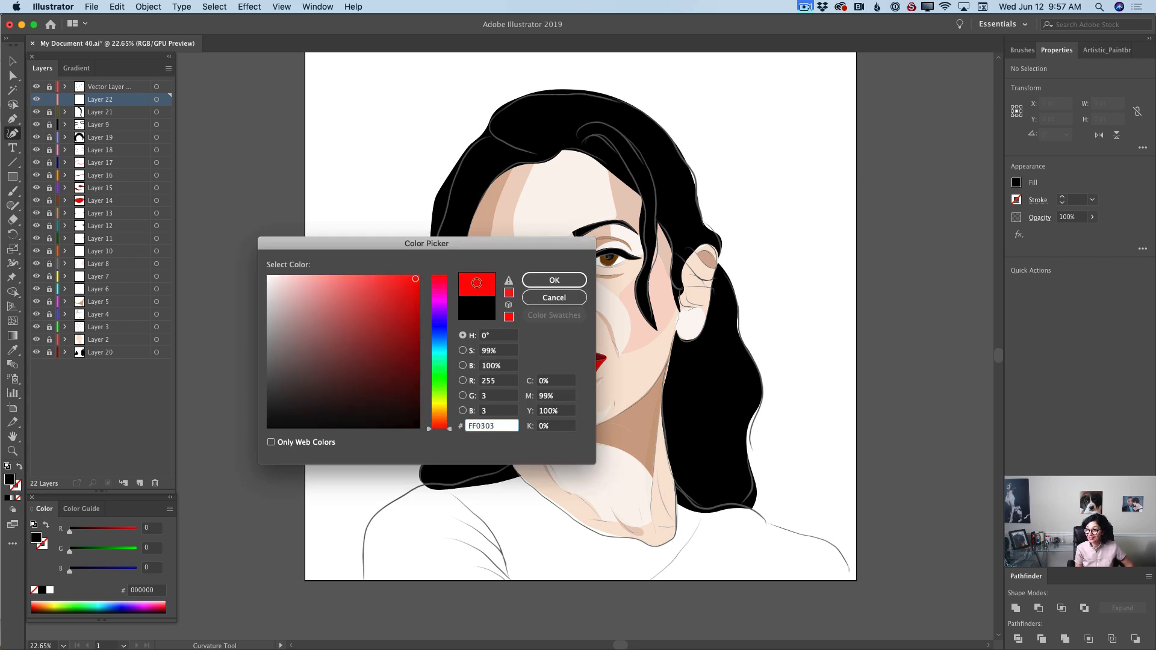
click(554, 281)
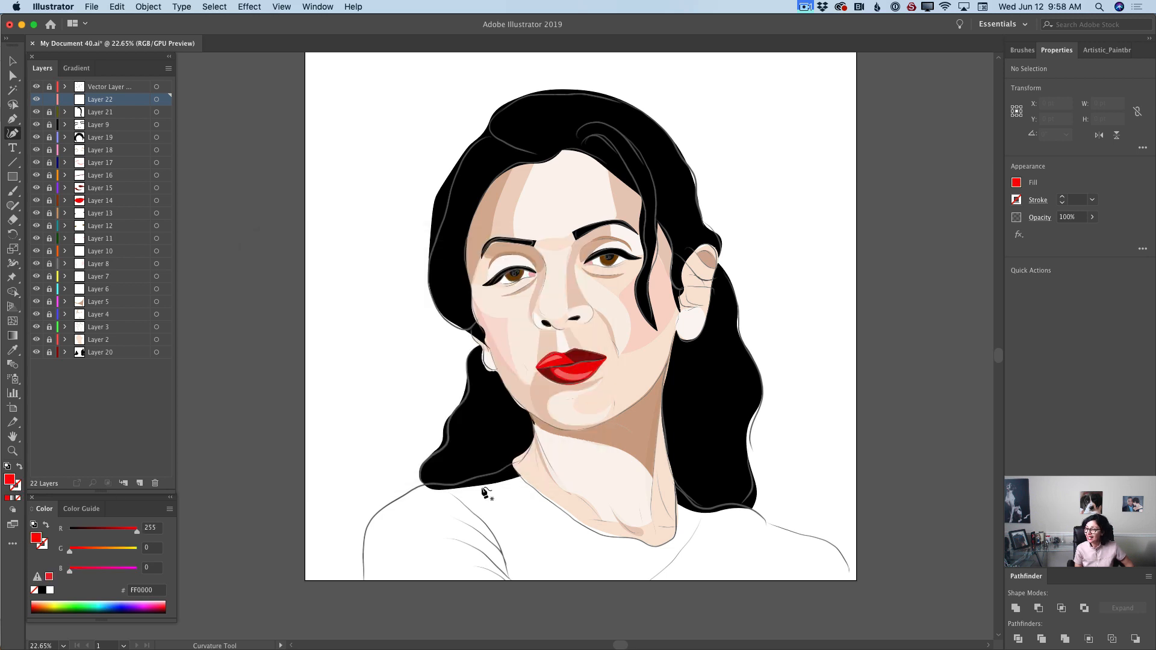
Trace the shirt in red from the left side of the neck over the left shoulder to the artboard's bottom edge.
click(513, 460)
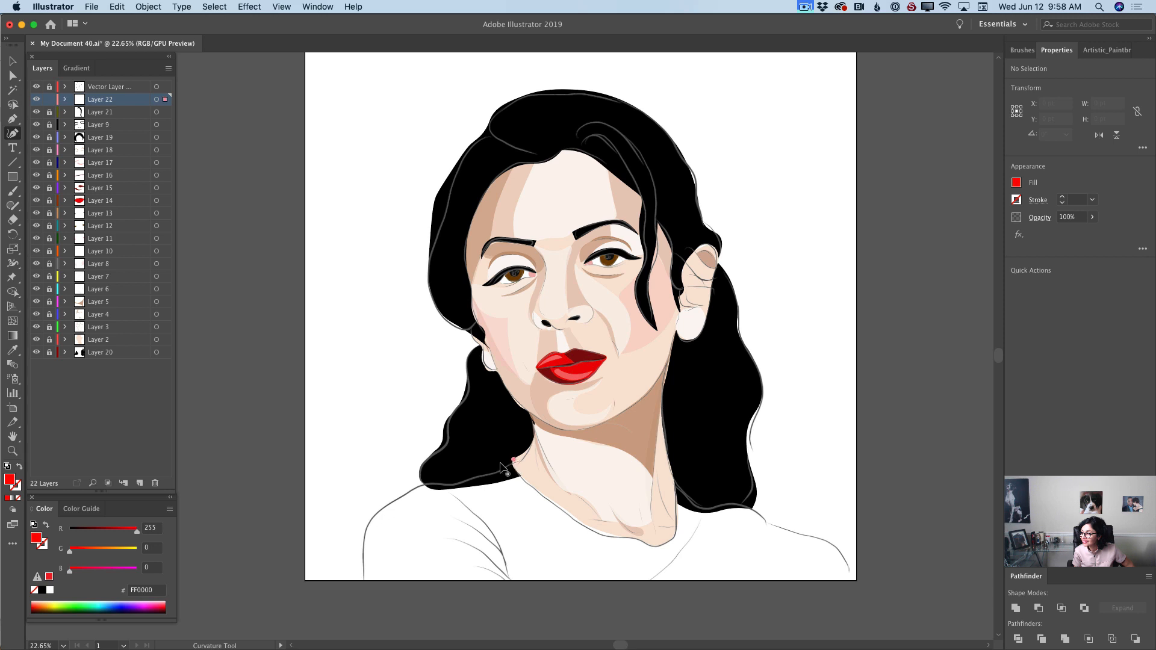
click(492, 463)
click(456, 475)
click(420, 488)
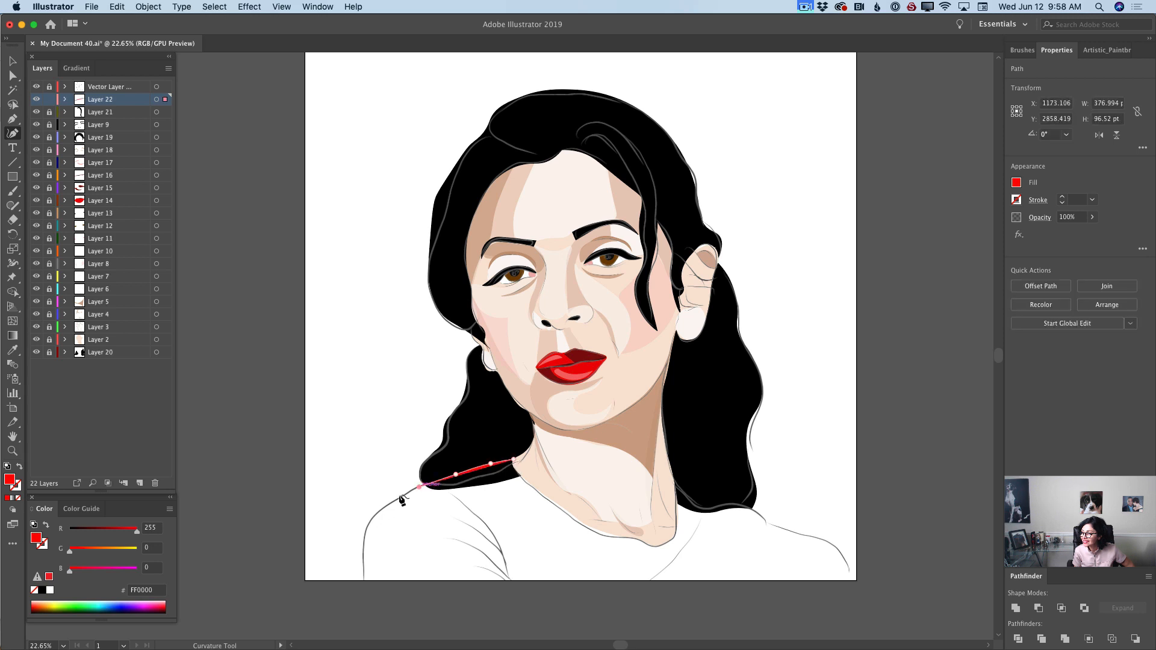
click(392, 501)
click(371, 521)
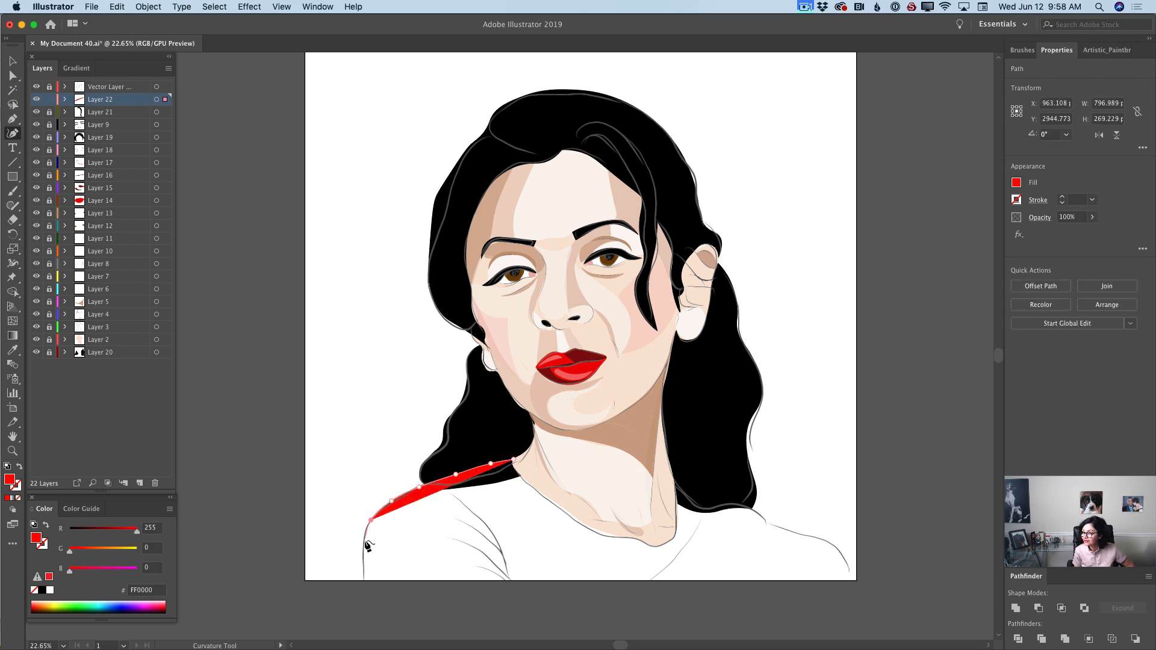
click(362, 545)
click(366, 582)
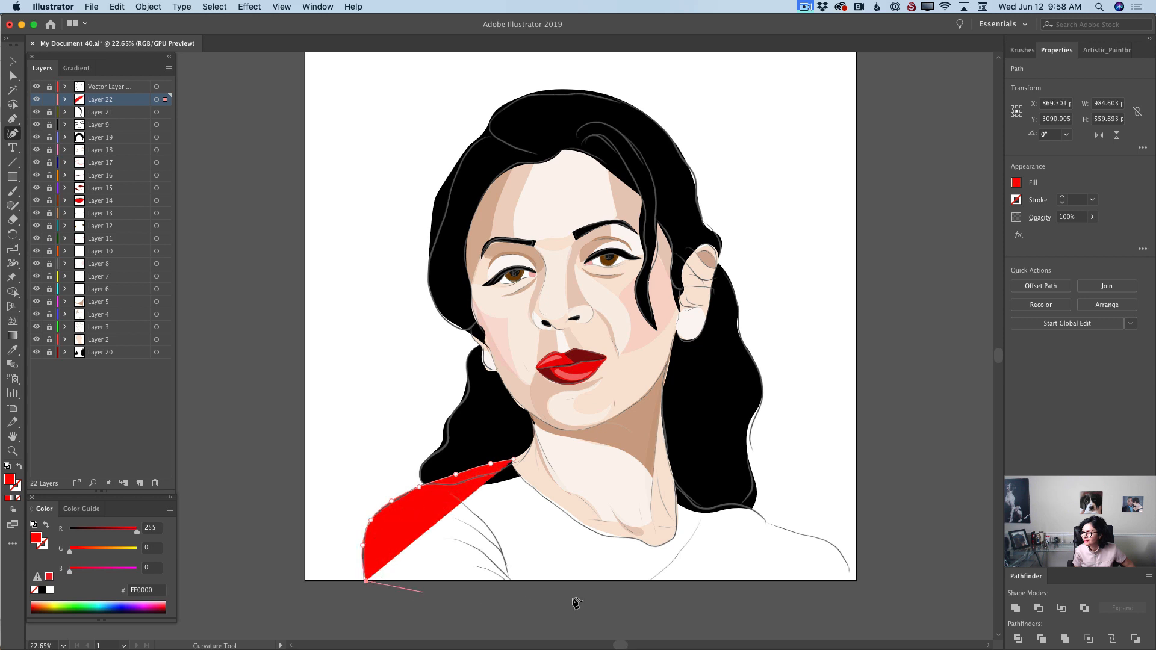
Extend the shirt path along the artboard's bottom edge to its right corner and back over the right shoulder beneath the hair.
click(855, 581)
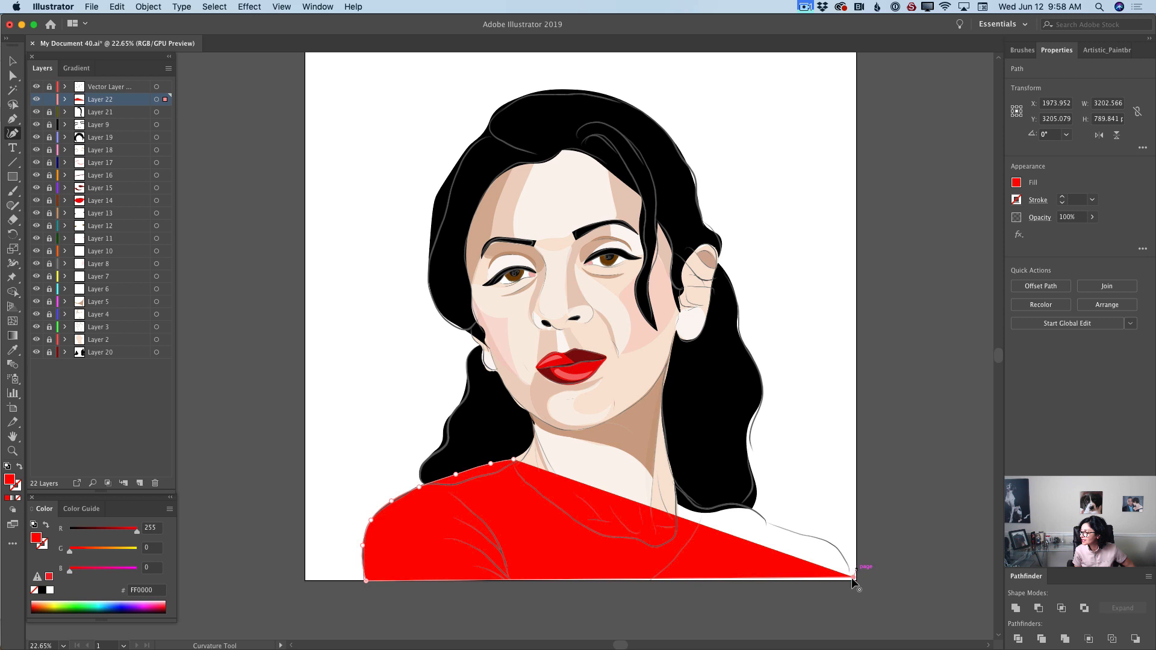
click(847, 555)
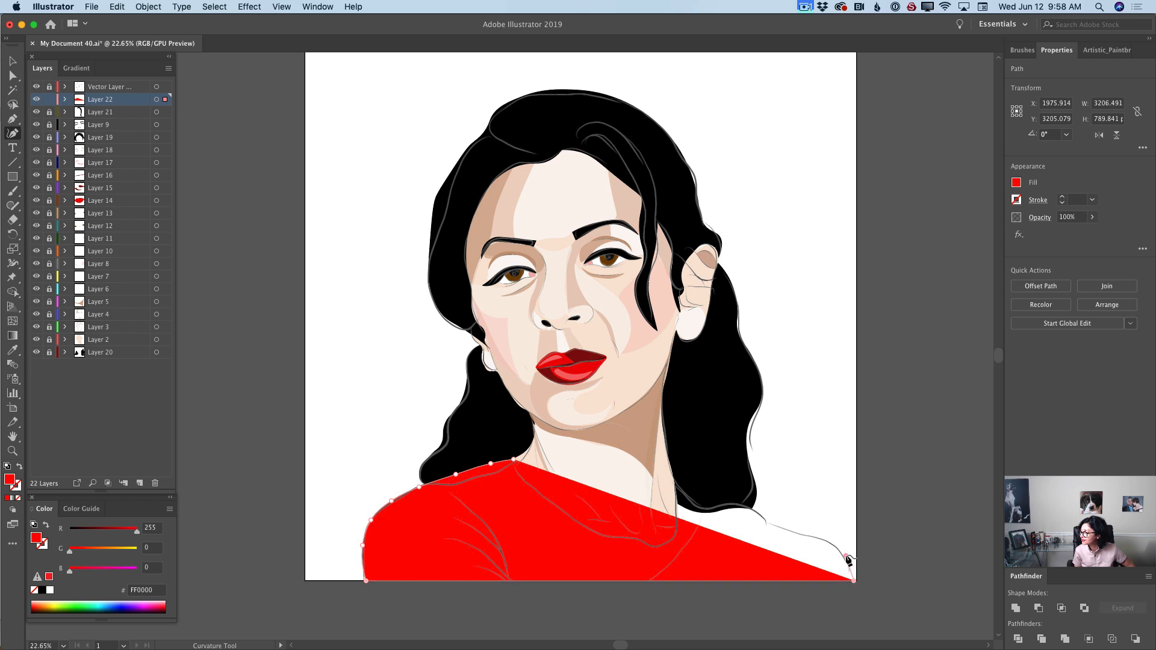
click(806, 535)
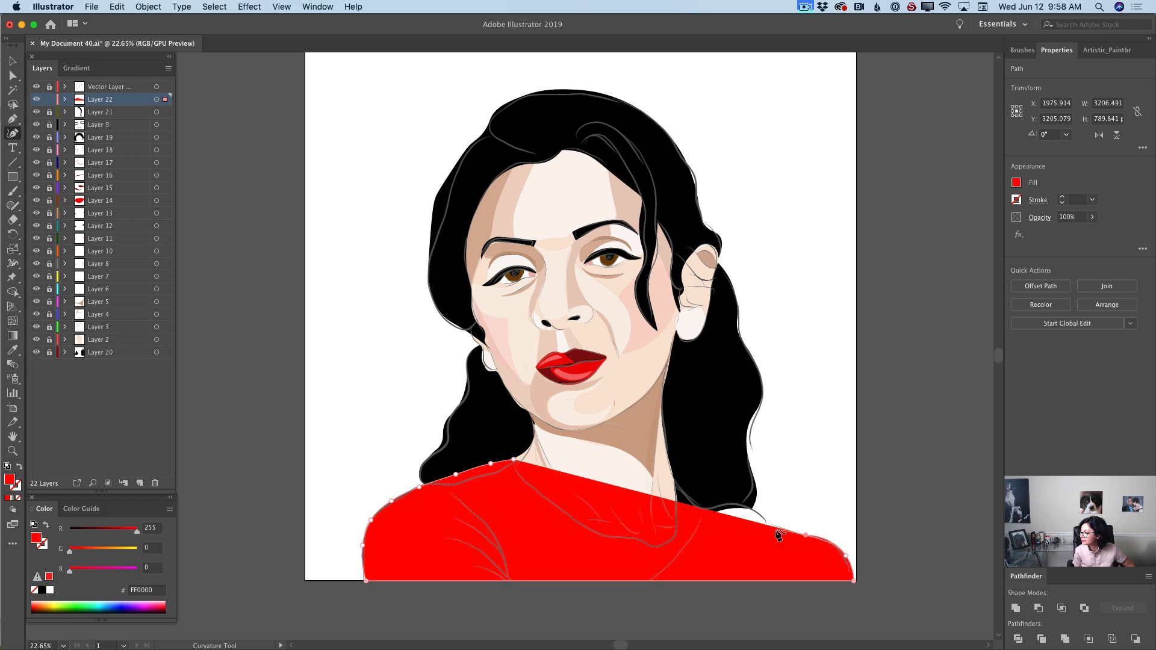
click(775, 528)
click(754, 511)
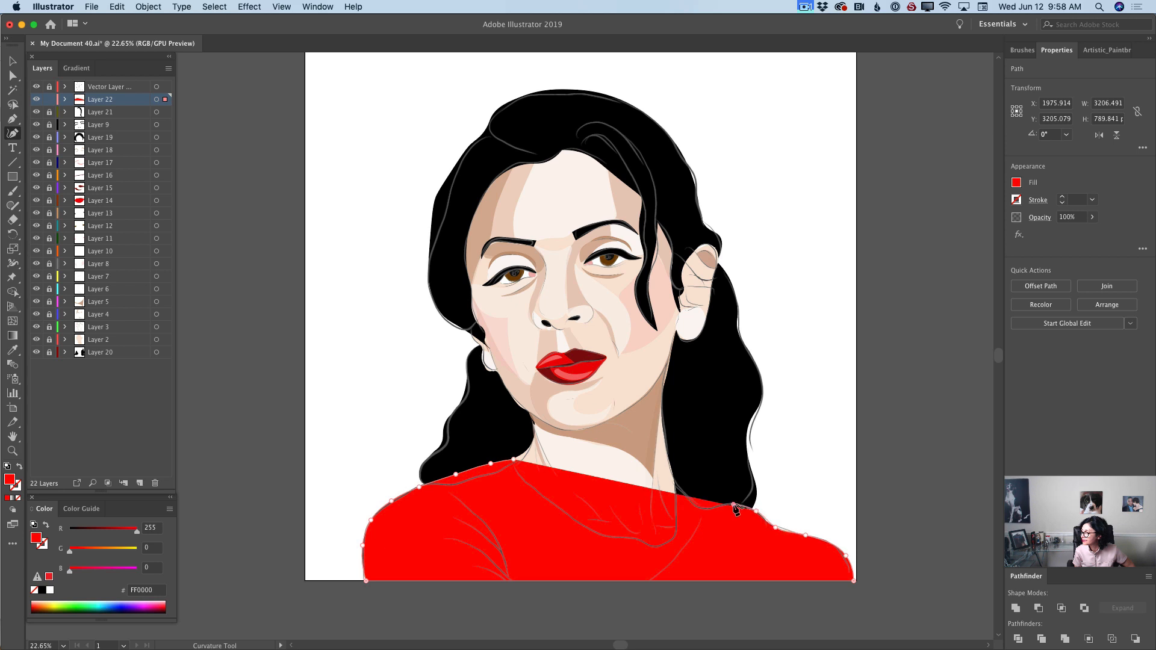
click(734, 505)
click(709, 508)
click(689, 495)
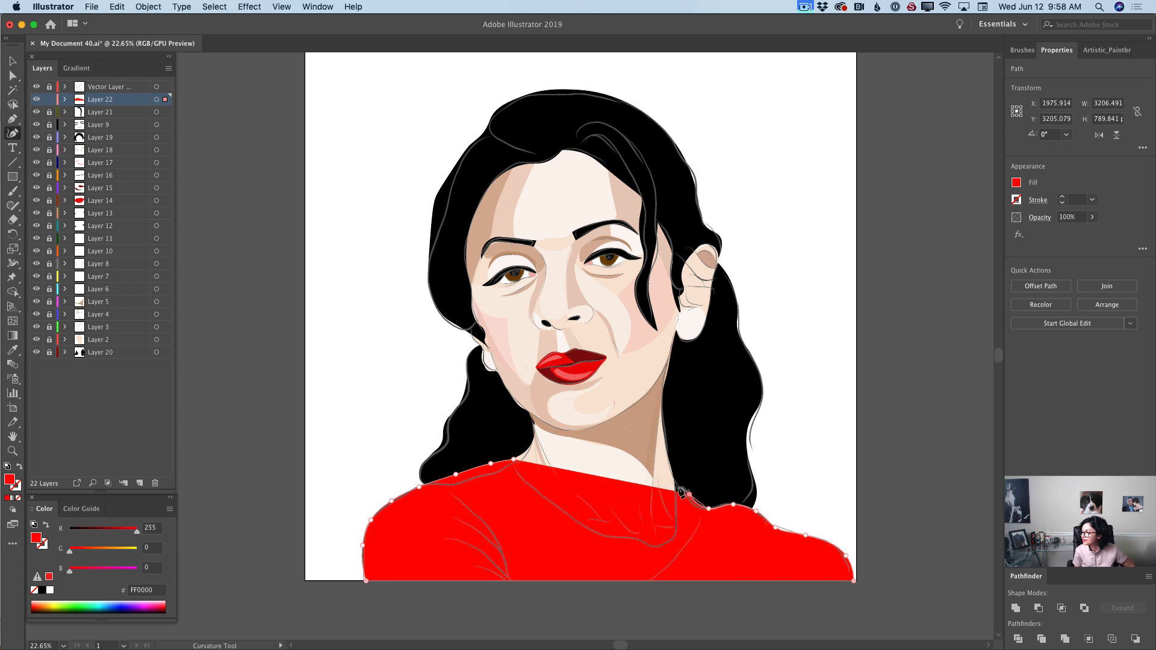
Trace the neckline back to the left side of the neck, close the shirt shape at about 3206 by 790 pt, and lock its layer.
click(674, 481)
click(677, 499)
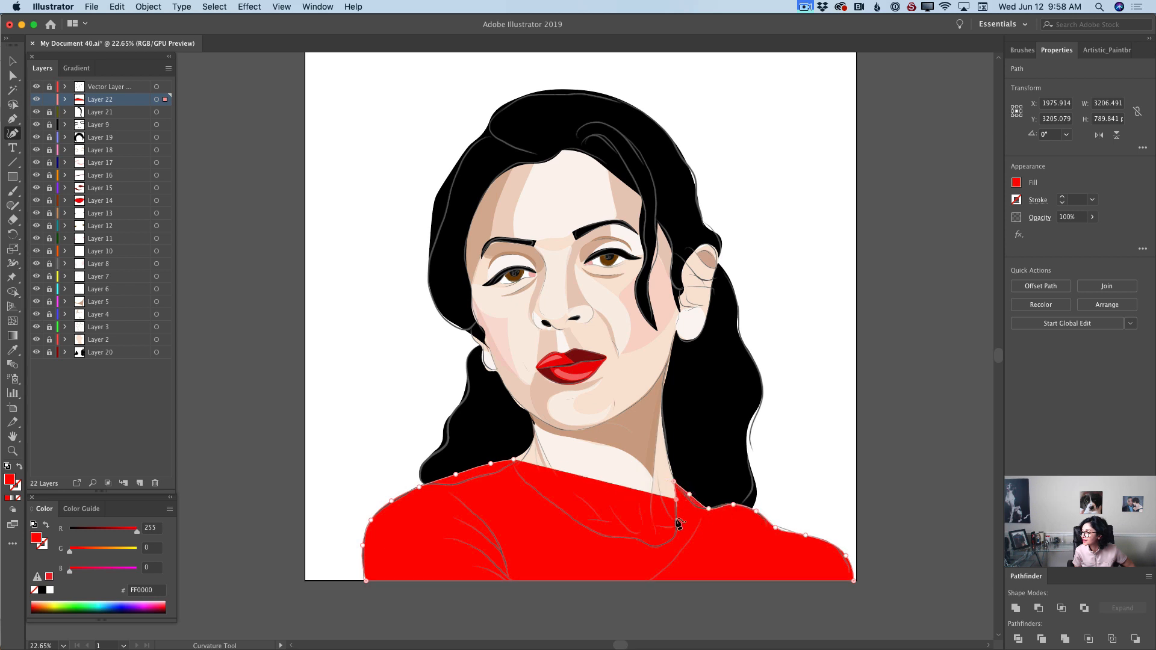
click(678, 522)
click(673, 537)
click(659, 545)
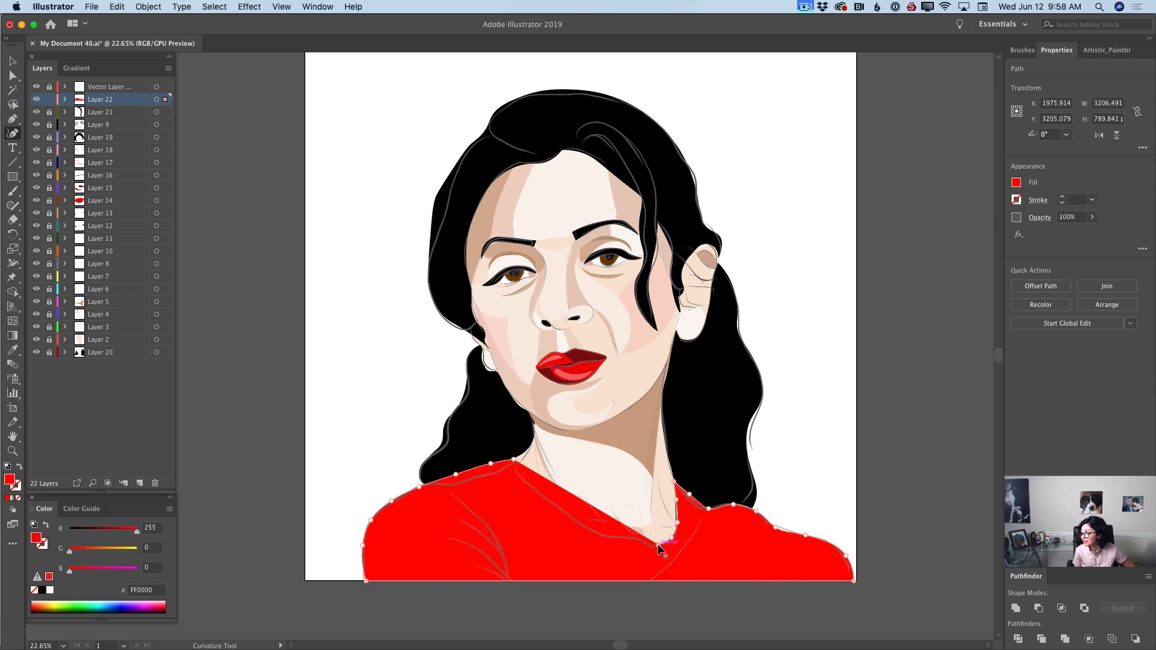
click(643, 541)
click(625, 536)
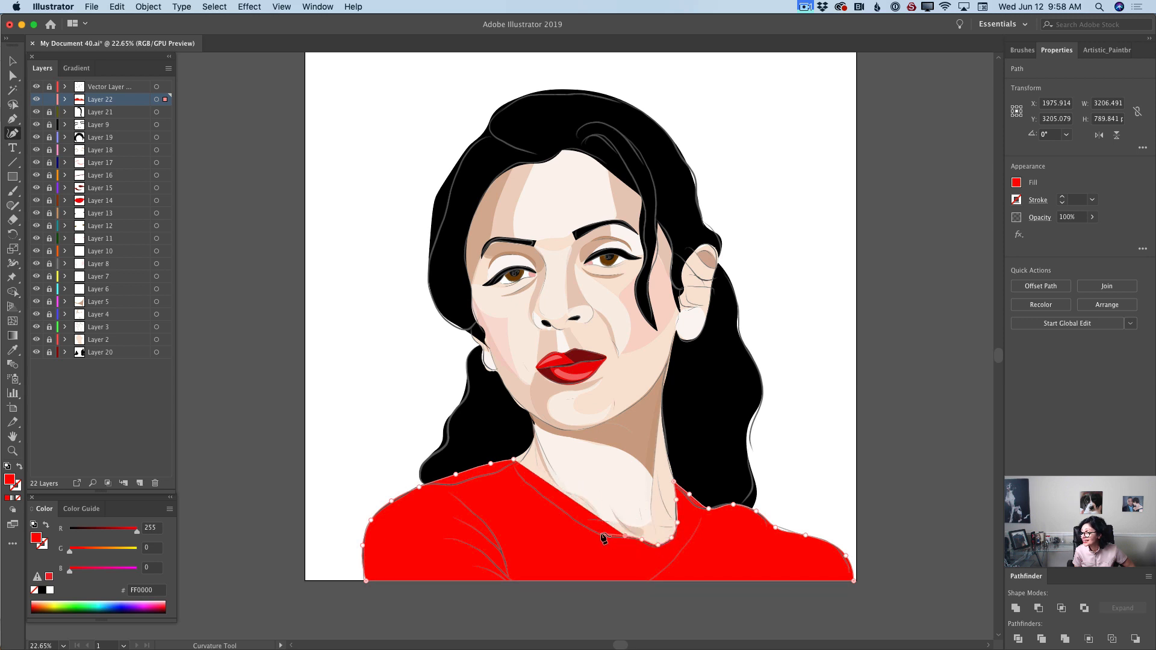
click(600, 532)
click(575, 515)
click(550, 498)
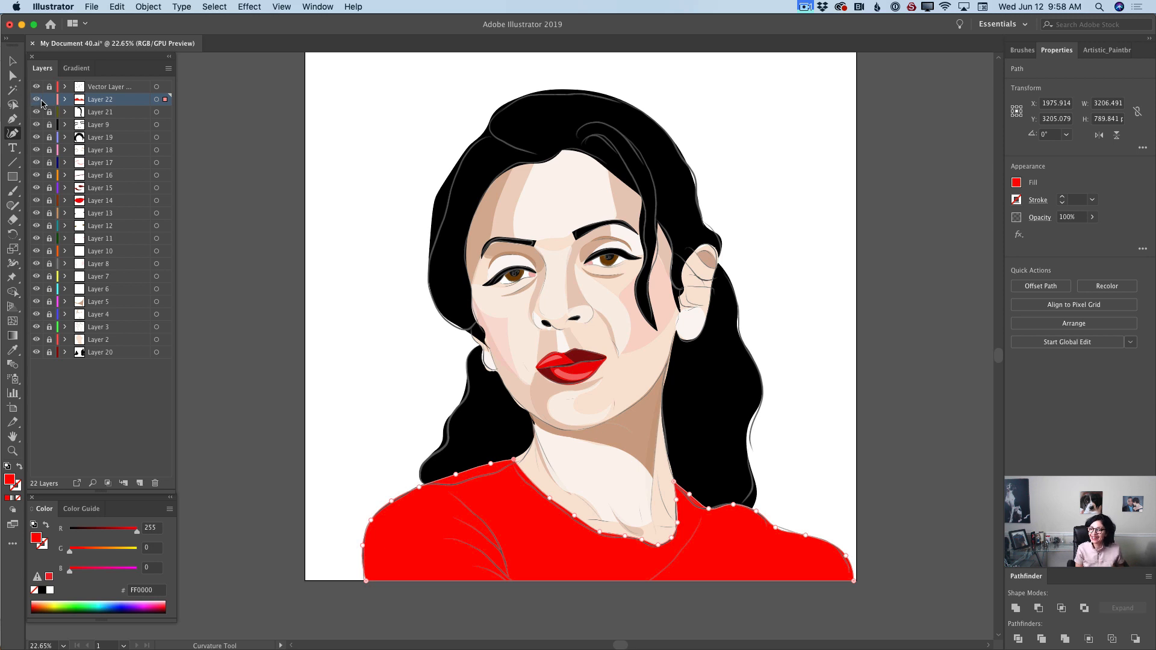
key(super+shift+a)
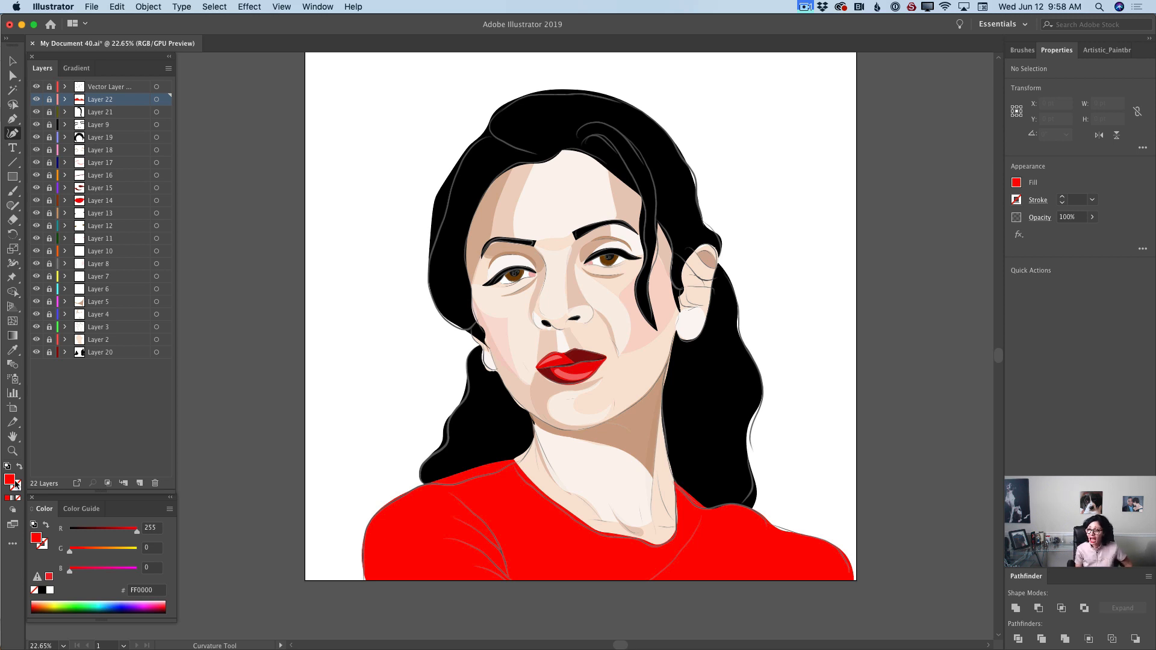
Add a new layer above Layer 22 and set the fill color to dark red, 9E0404.
click(139, 484)
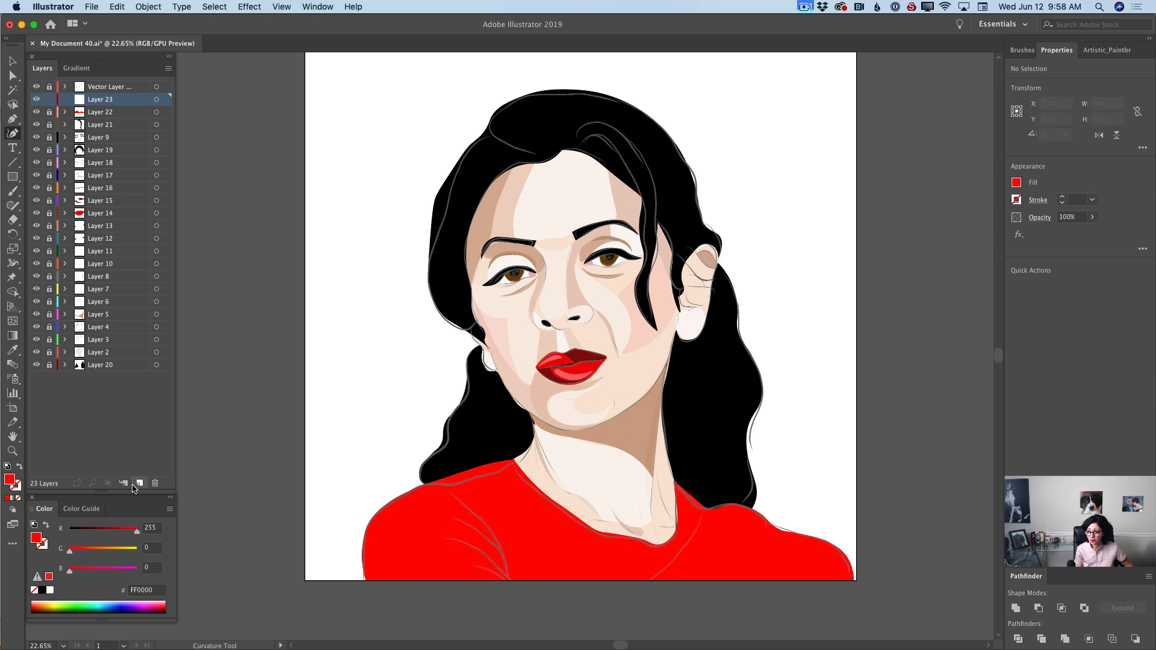
double_click(7, 480)
drag(414, 319, 416, 334)
click(536, 284)
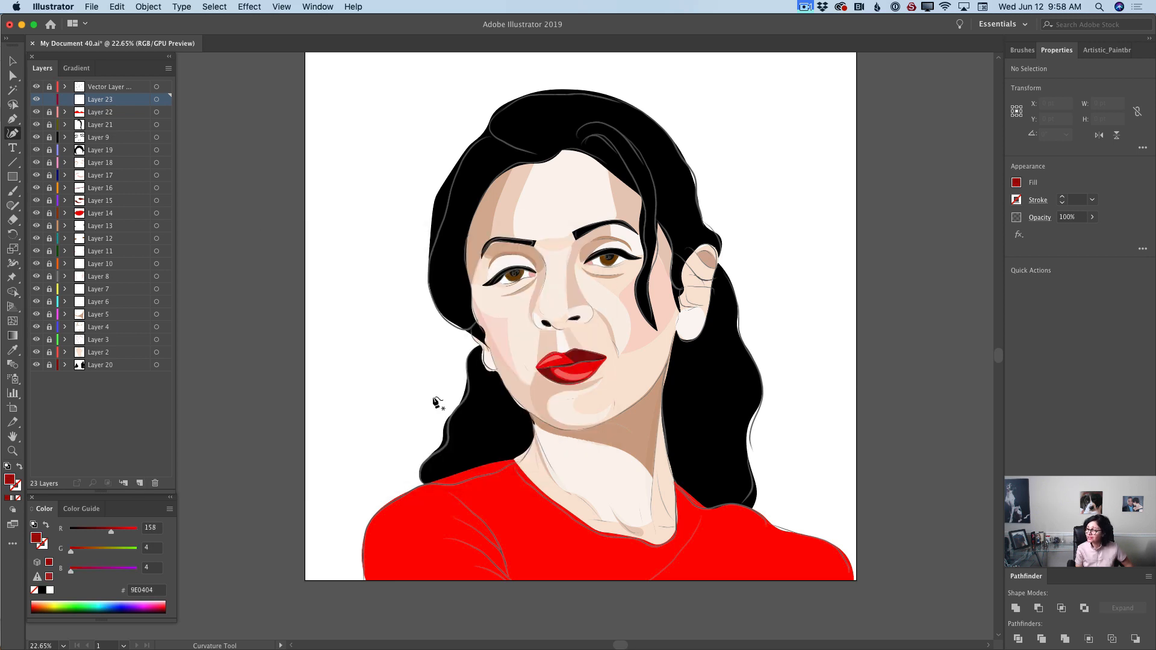
Trace the left sleeve's fold shadow down to the artboard's bottom edge and shape its lowest crease.
click(455, 495)
click(479, 518)
click(496, 543)
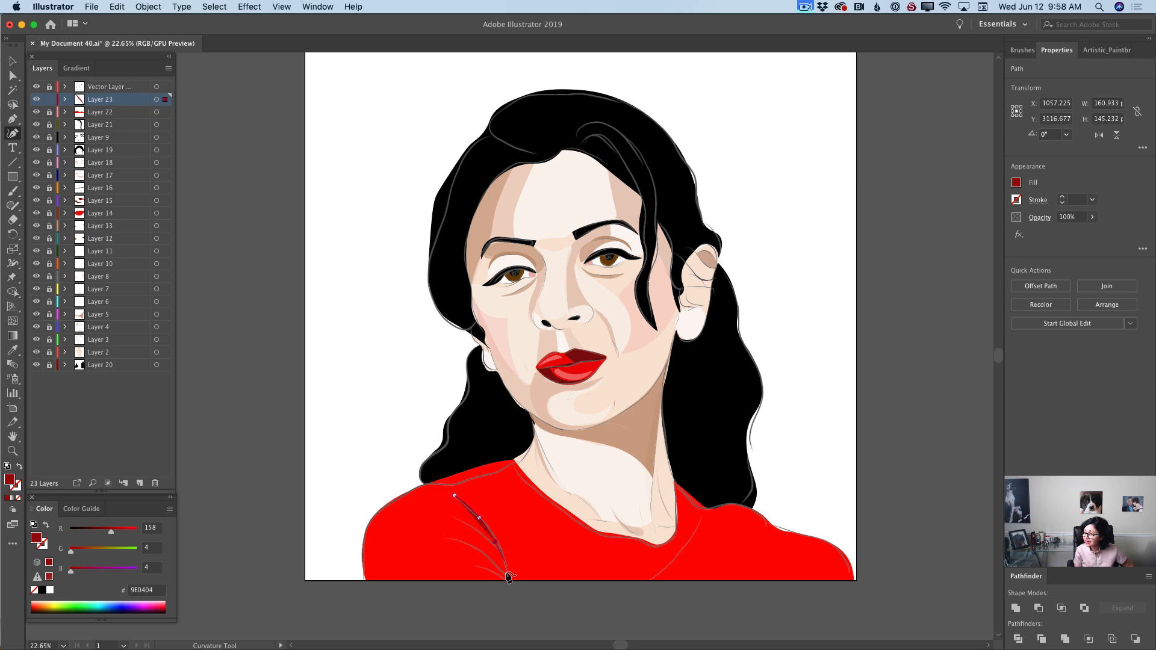
click(510, 580)
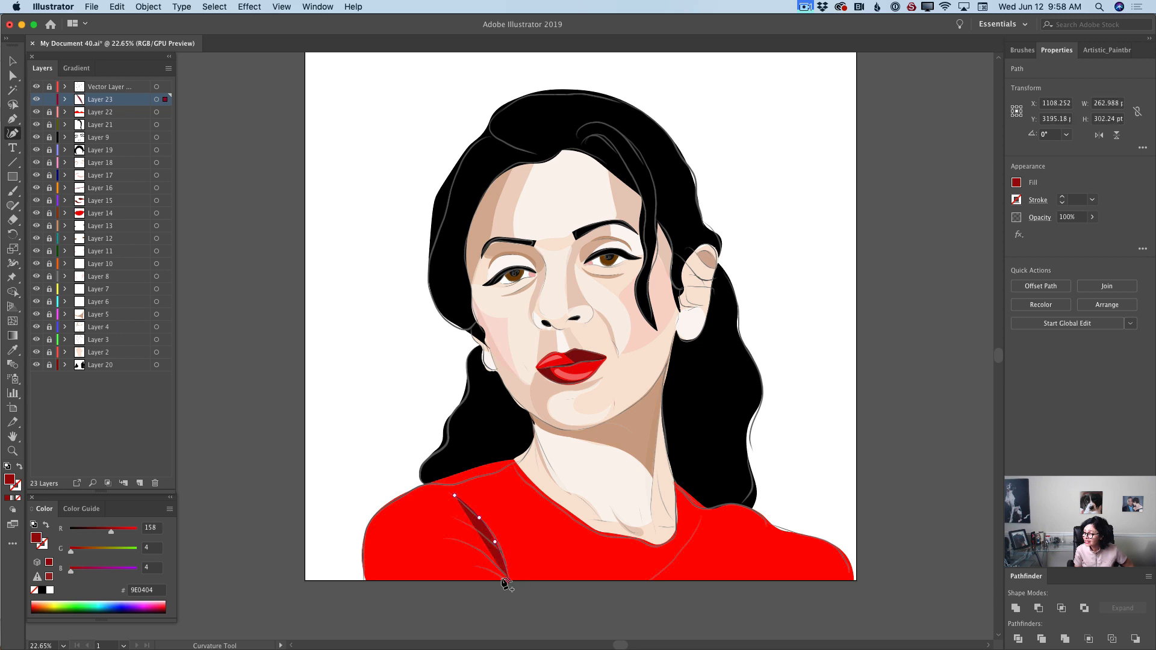
click(465, 566)
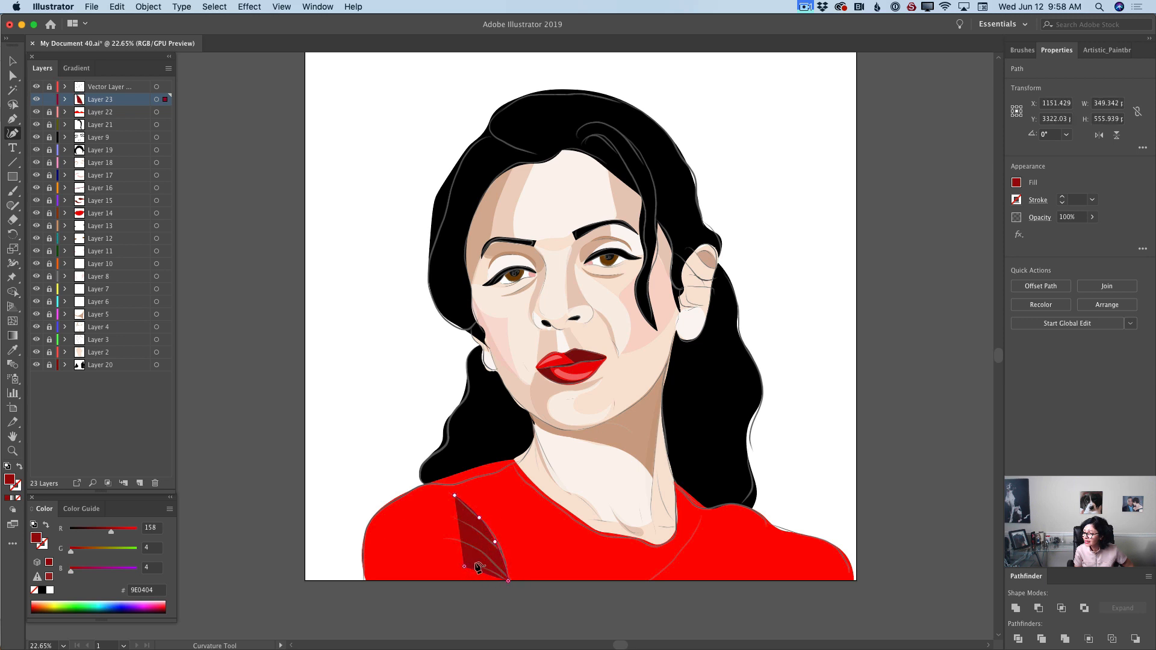
drag(492, 572, 486, 556)
click(499, 572)
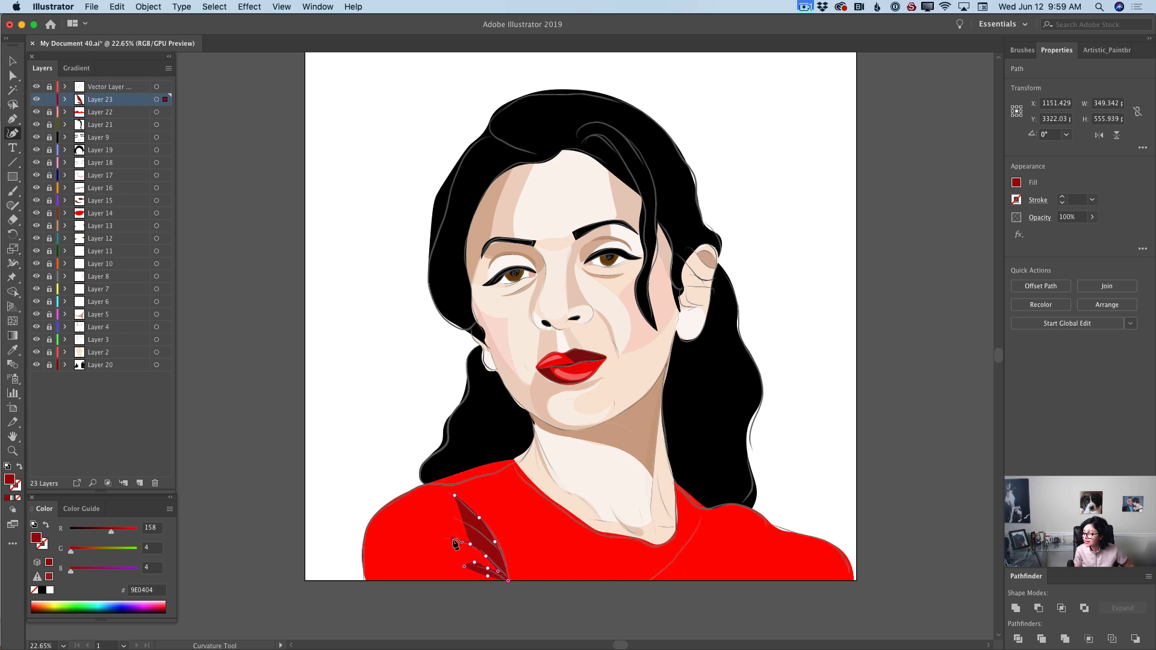
Extend the sleeve fold shadow with a pointed middle crease following the line art.
click(454, 539)
click(471, 544)
click(486, 556)
mouse_move(468, 537)
mouse_down()
mouse_move(461, 549)
mouse_move(467, 536)
mouse_up()
drag(468, 538, 478, 555)
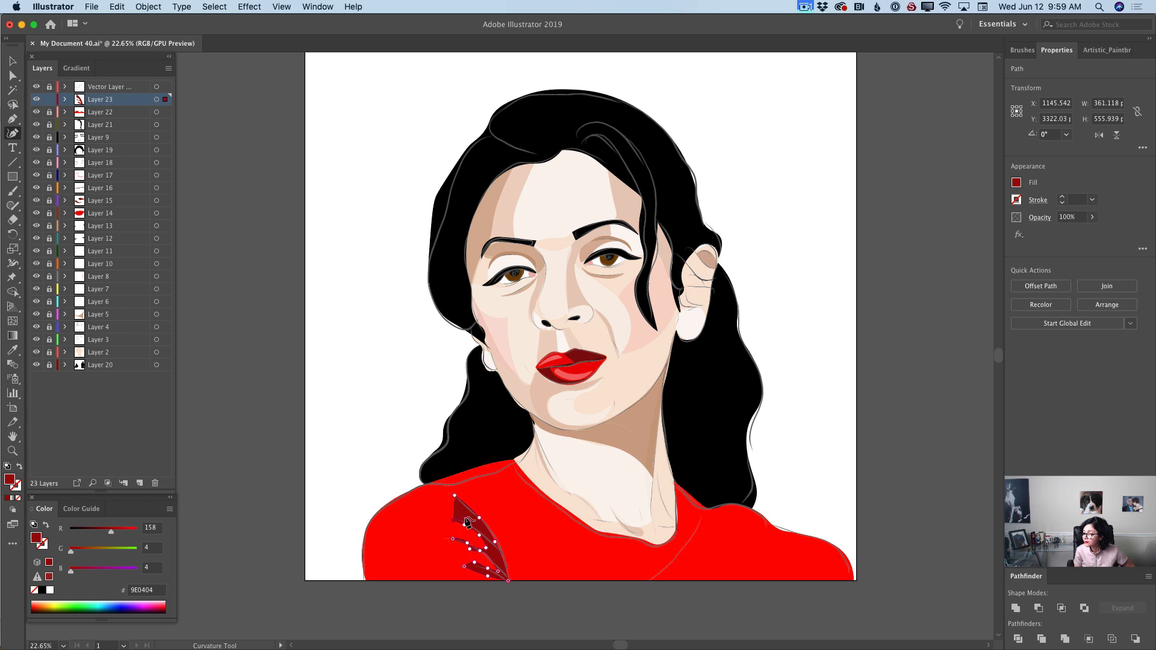
Add the upper crease, close the sleeve fold shadow at about 361 by 556 pt, and refine its curve points.
click(466, 520)
double_click(480, 528)
click(455, 496)
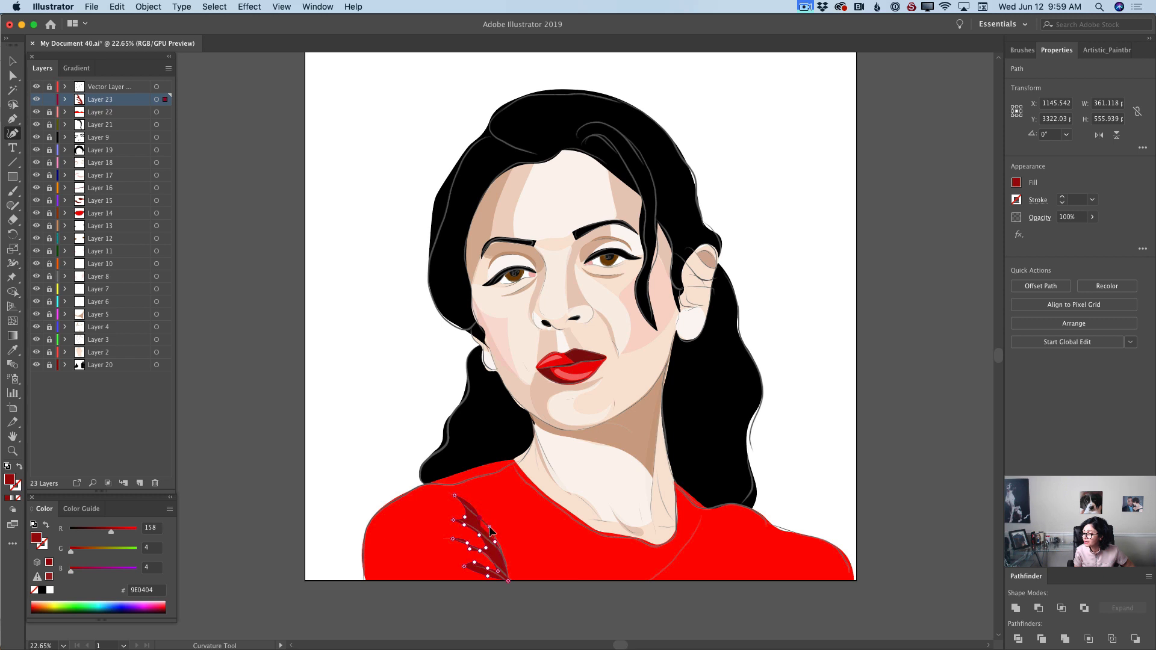
click(489, 527)
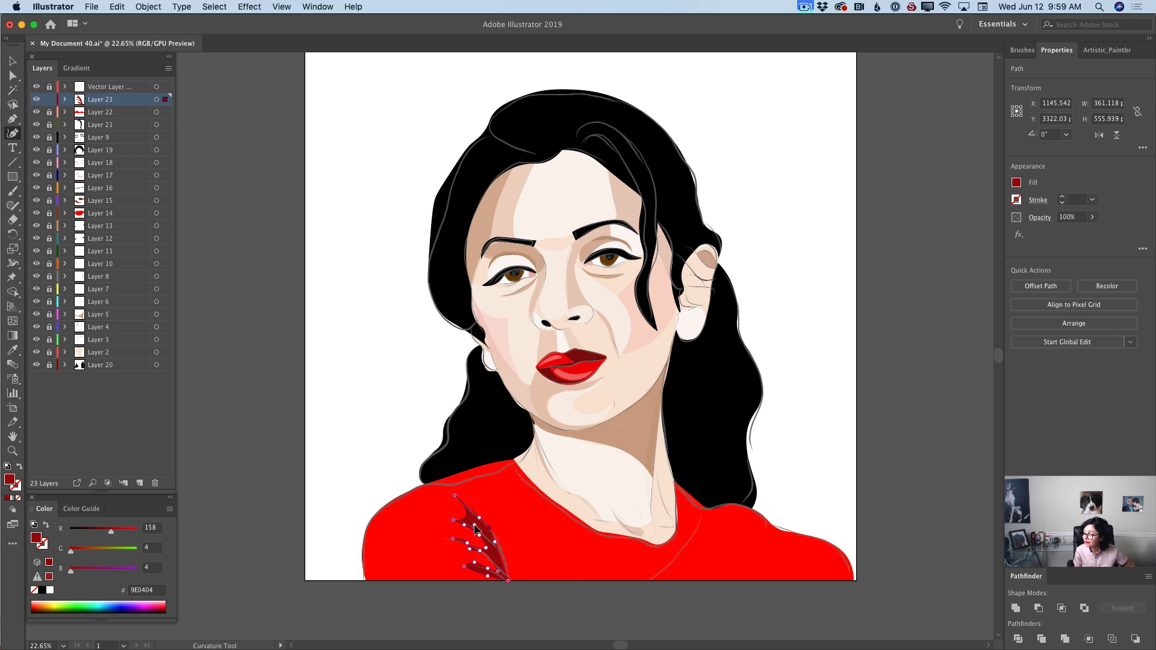
double_click(474, 524)
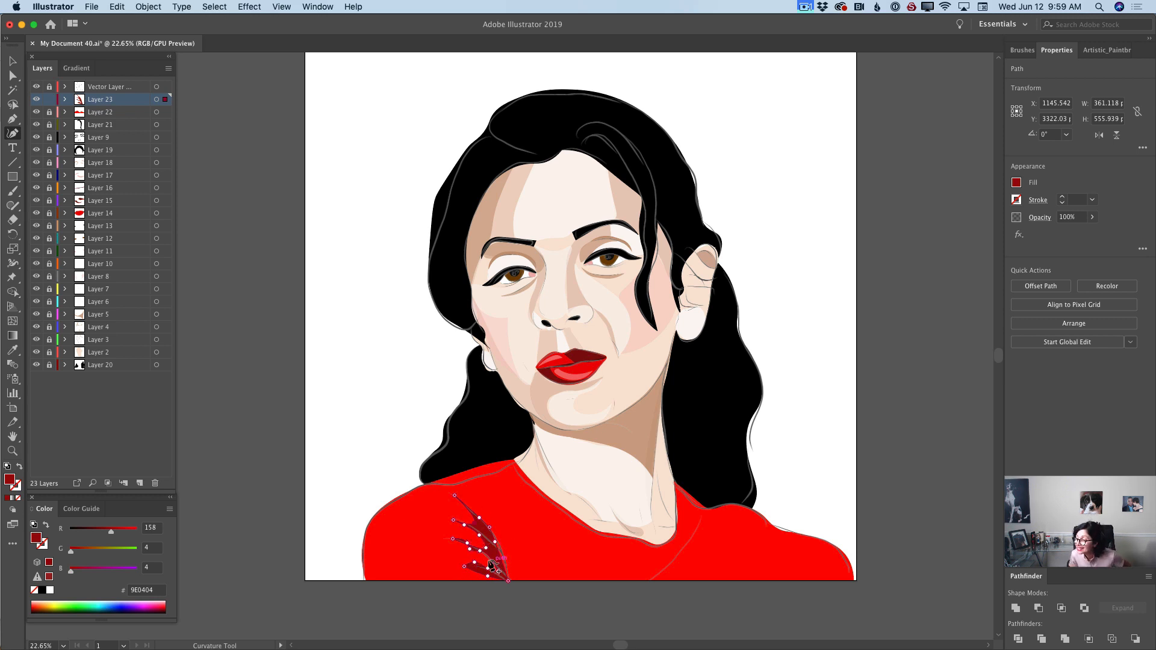
Refine the curve points of the middle and lower creases on the left sleeve's fold shadow and deselect it.
drag(470, 553, 479, 547)
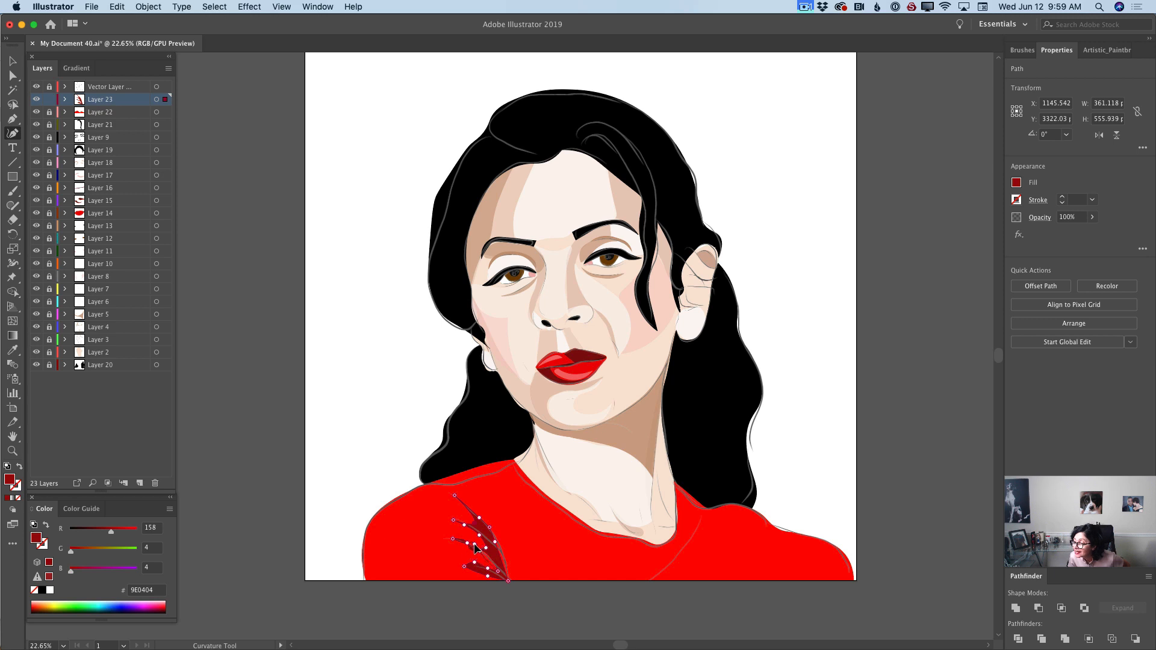
click(474, 547)
double_click(477, 569)
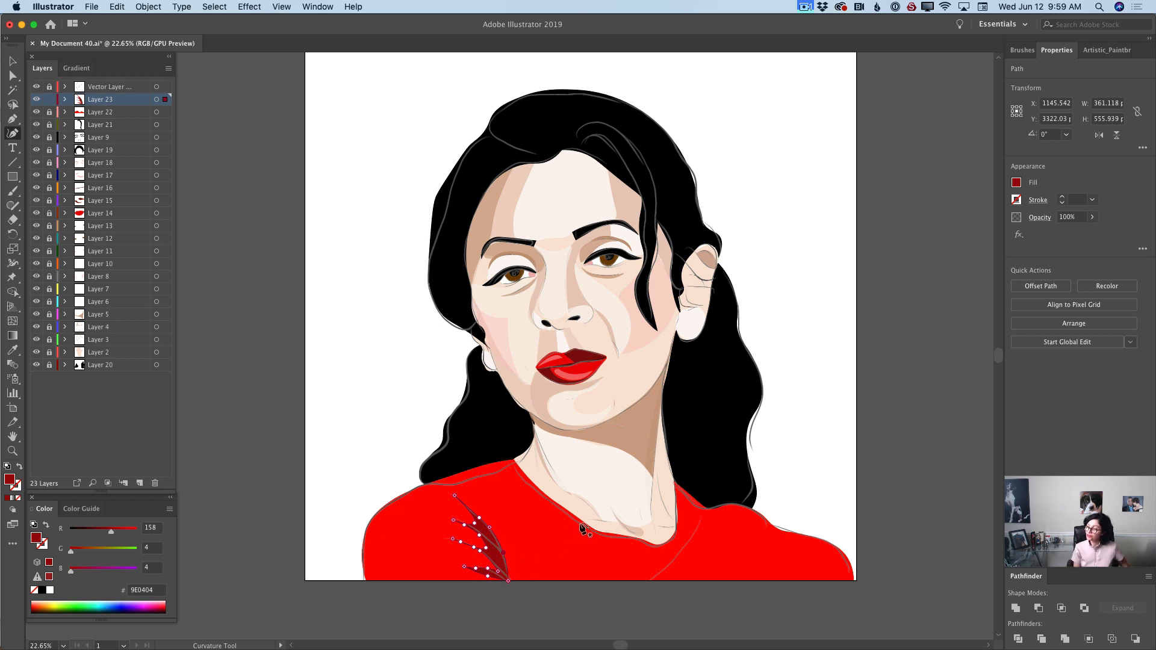
key(super+shift+a)
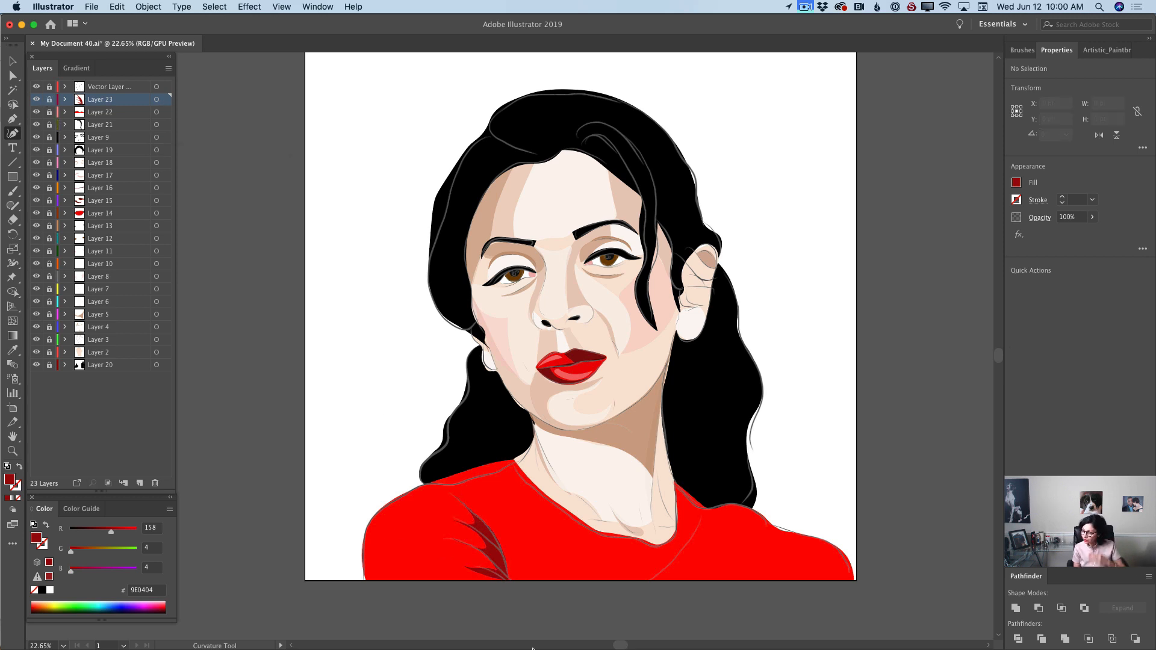
On a new layer above Layer 23, draw a slim diagonal shirt fold shadow about 345 by 415 pt with 69% opacity, right of the neckline.
click(139, 483)
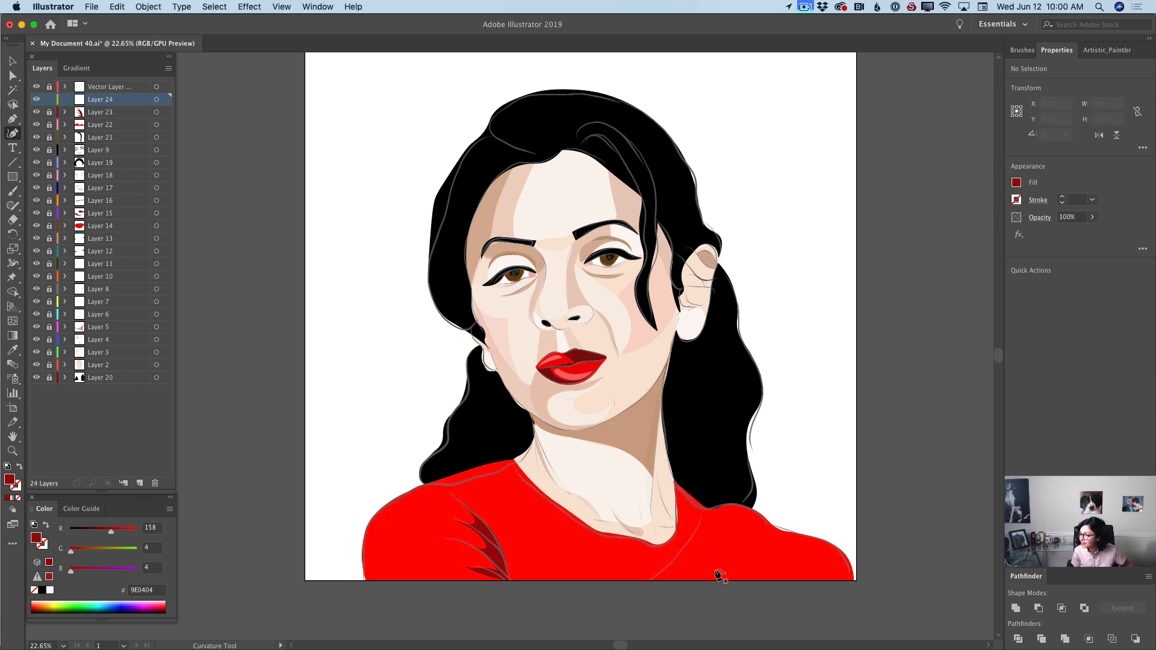
click(702, 517)
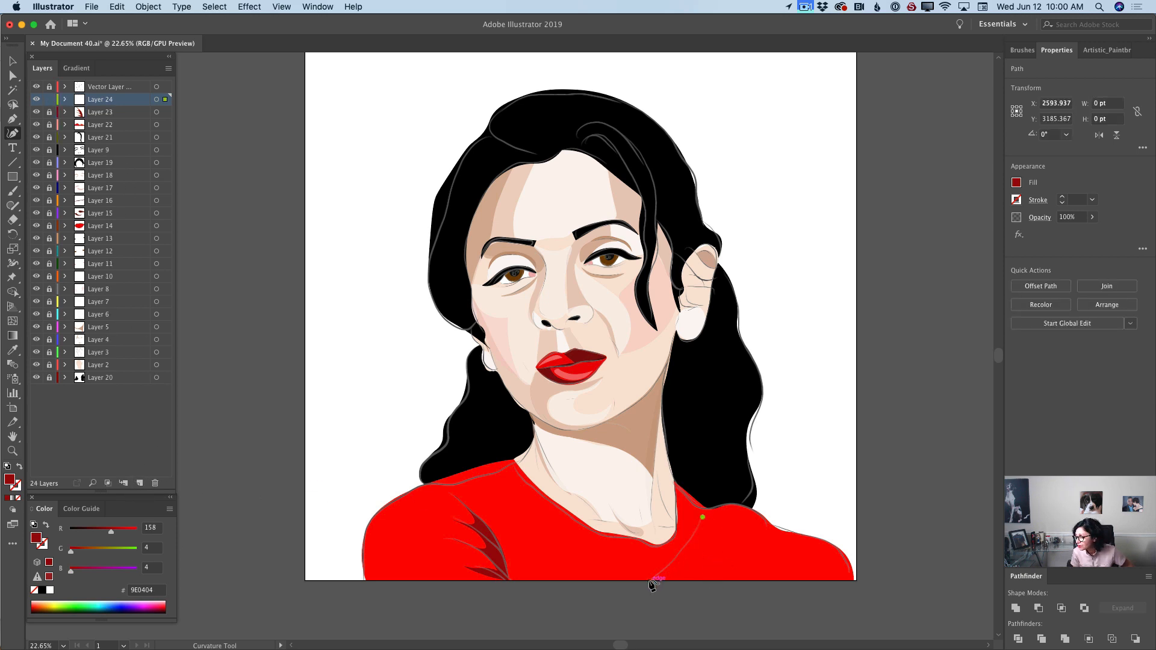
click(650, 581)
click(669, 568)
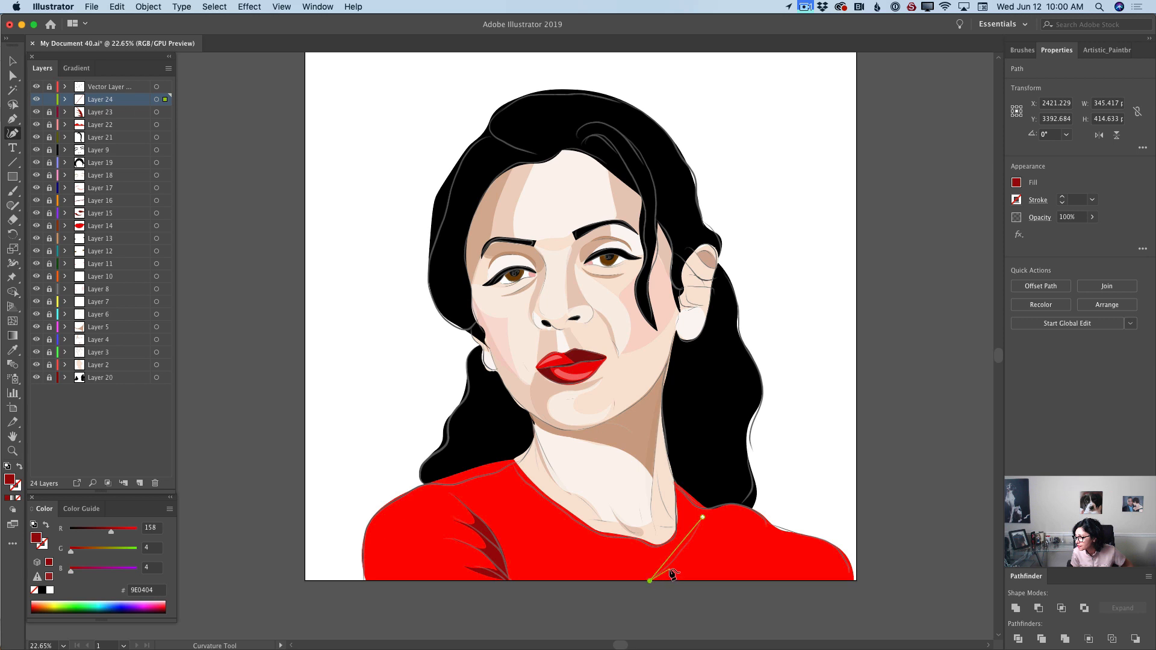
click(695, 538)
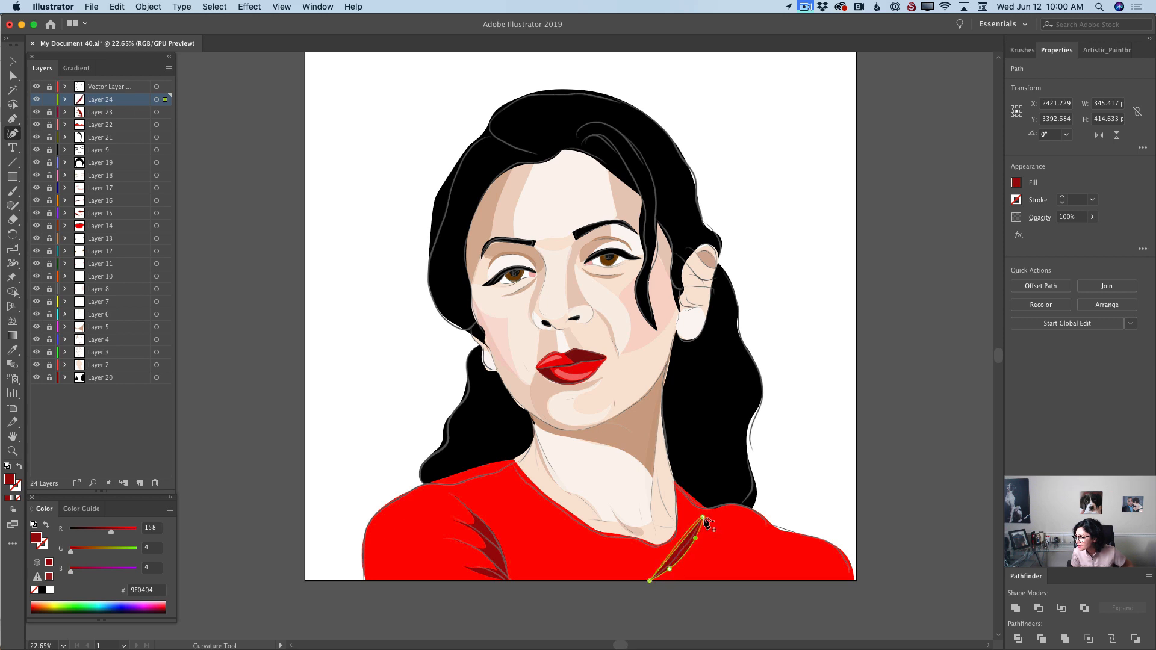
click(703, 518)
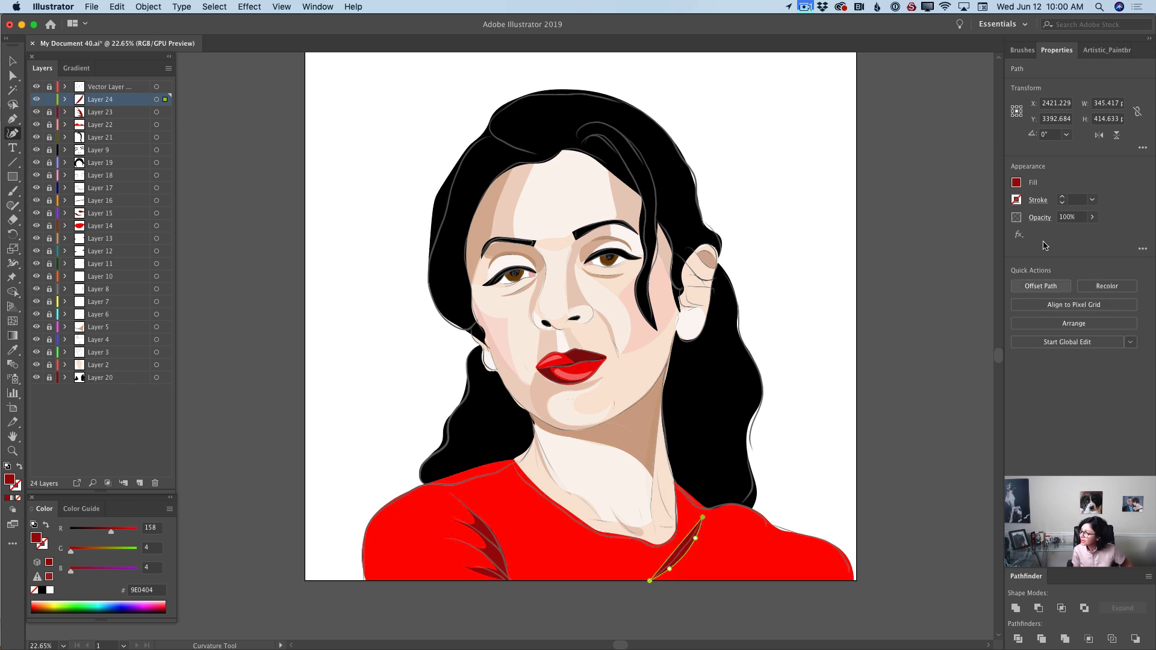
click(1093, 217)
drag(1091, 232, 1068, 240)
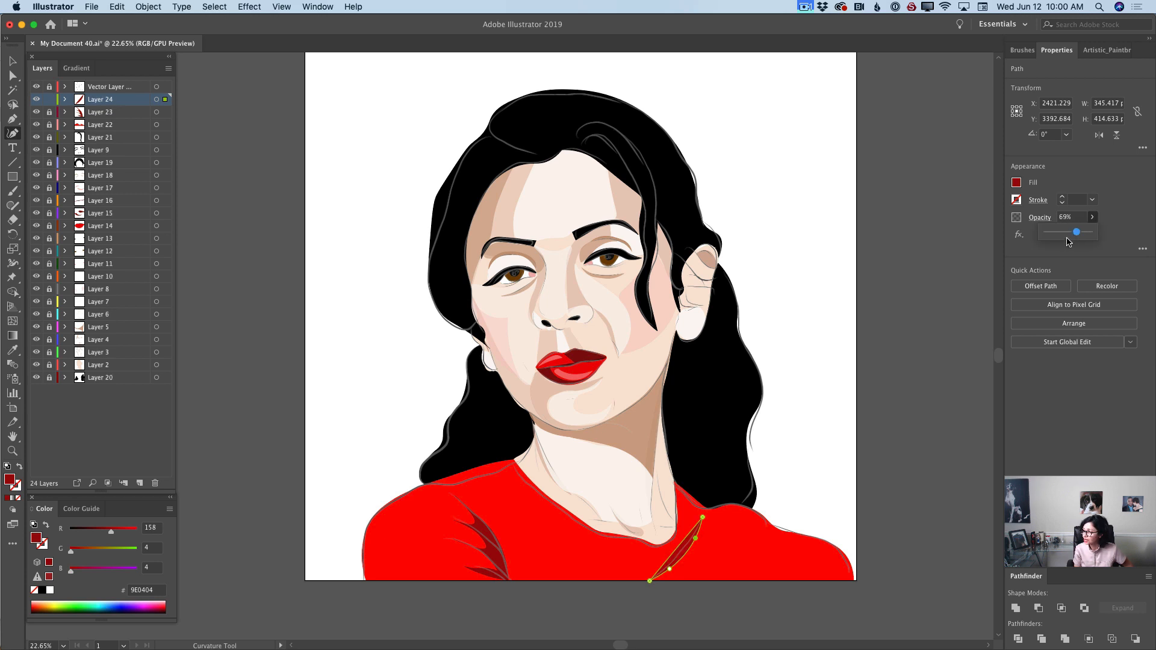
Trace a narrow dark red shadow along the shirt's left neckline and slim its lower curve to about 726 by 505 pt overall.
click(514, 461)
click(530, 480)
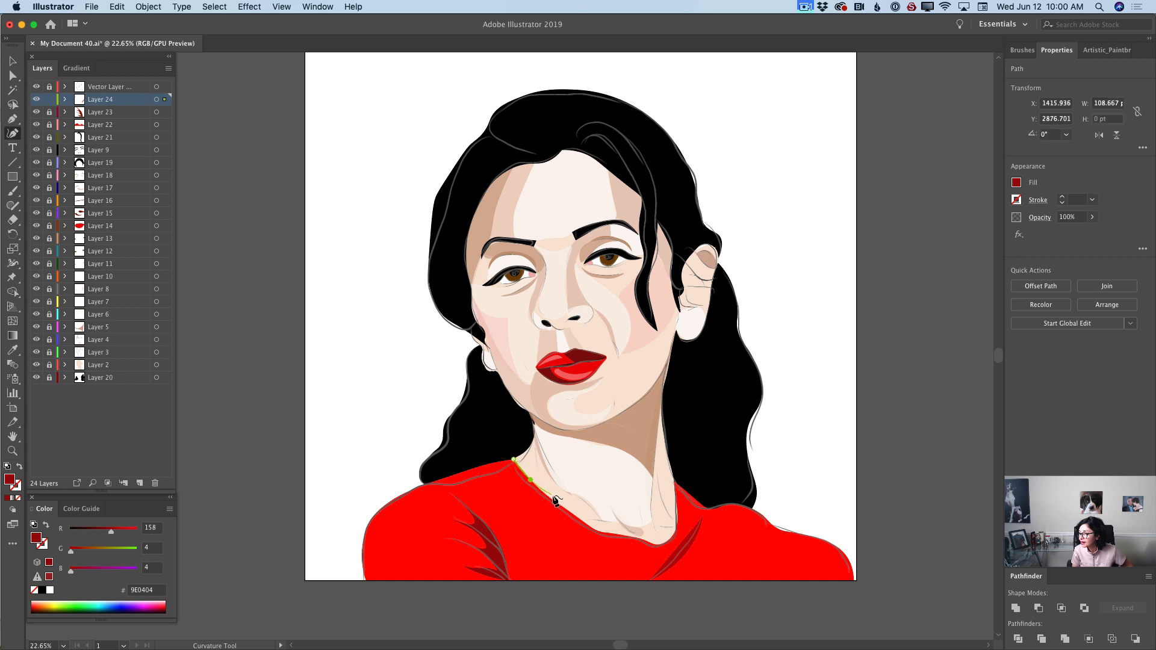
click(558, 504)
click(593, 527)
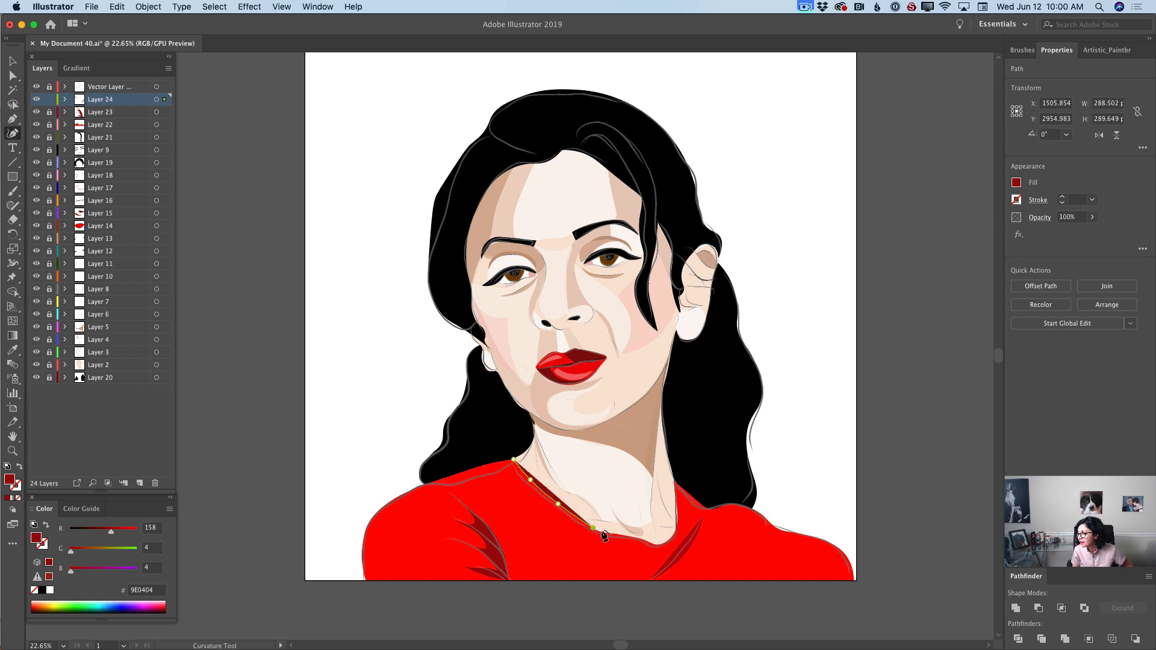
click(625, 536)
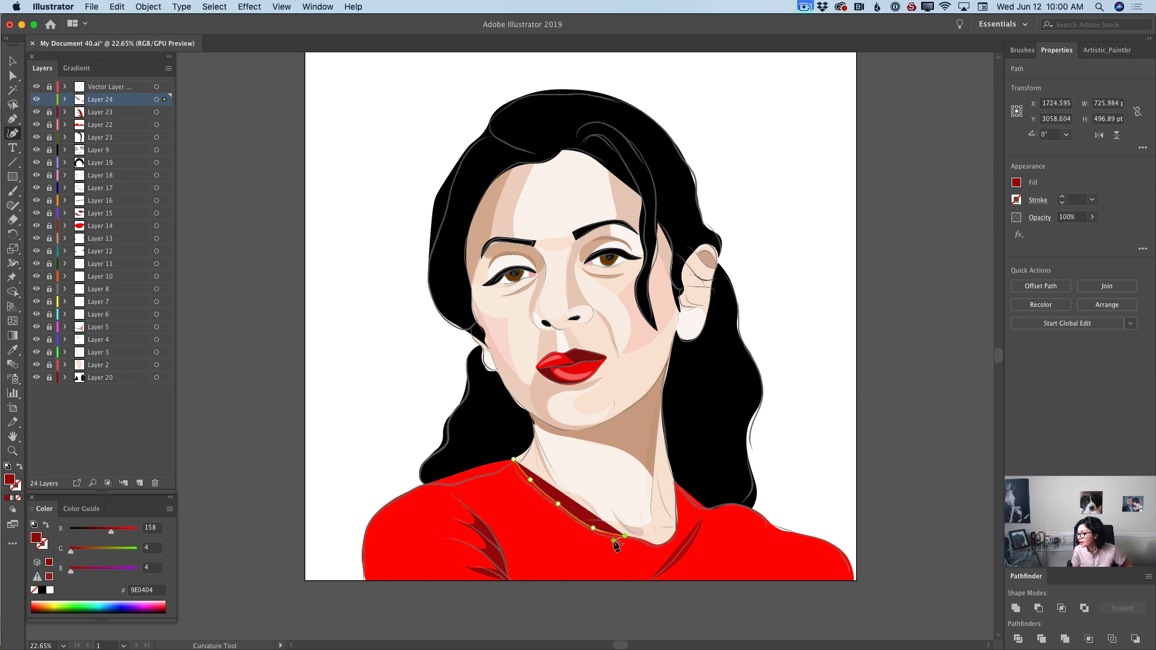
click(584, 533)
click(550, 512)
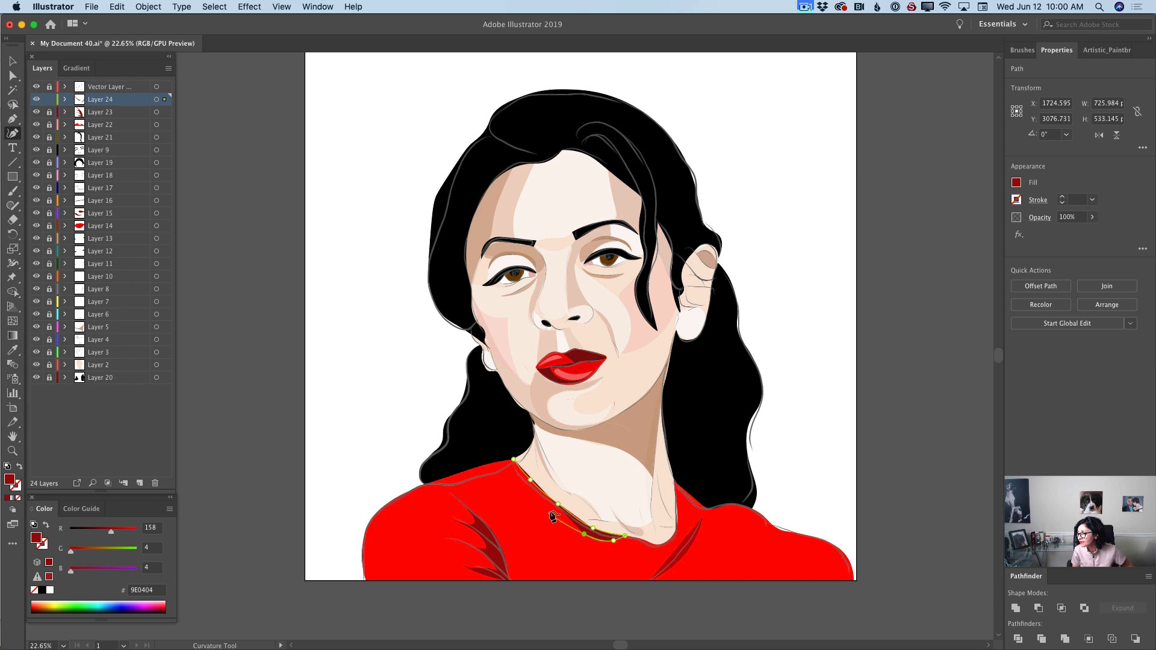
click(520, 483)
click(514, 460)
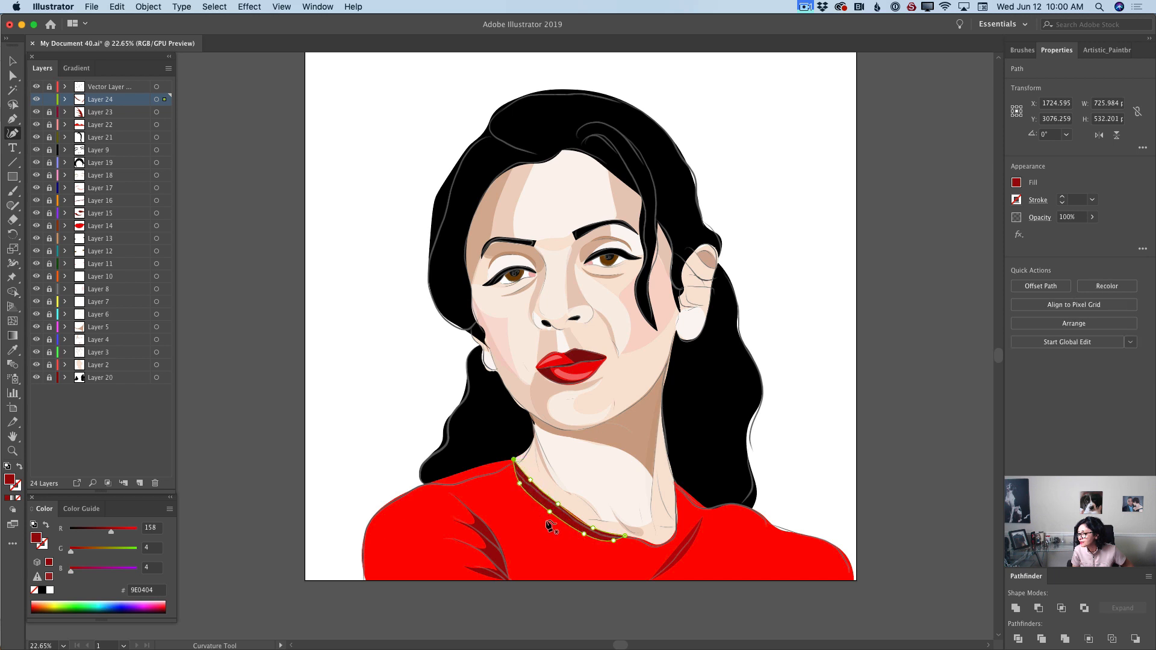
drag(520, 483, 520, 477)
drag(550, 513, 610, 536)
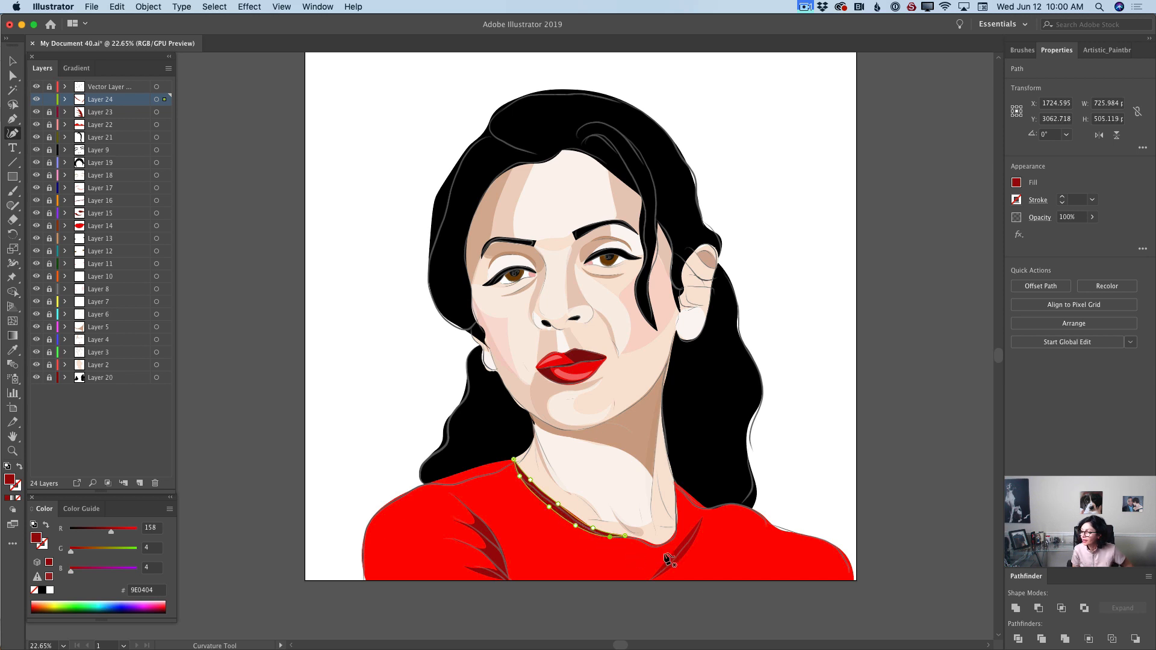
Set the neckline shadow's opacity to 70% and lock Layer 24.
click(1094, 219)
drag(1093, 232, 1077, 233)
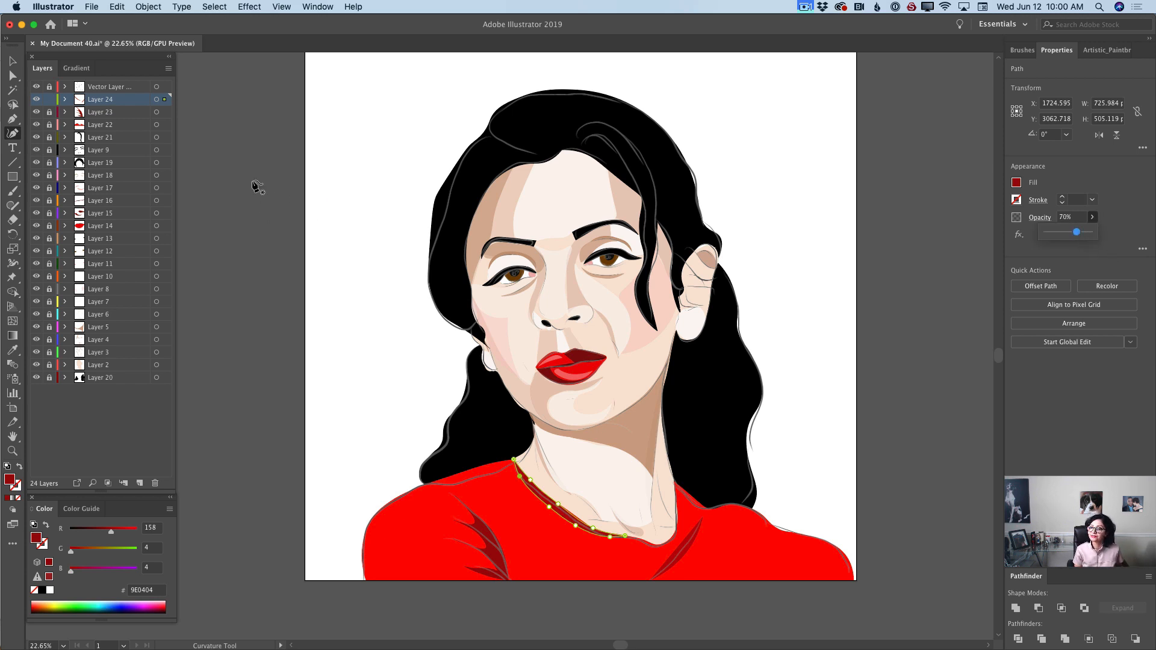
click(48, 99)
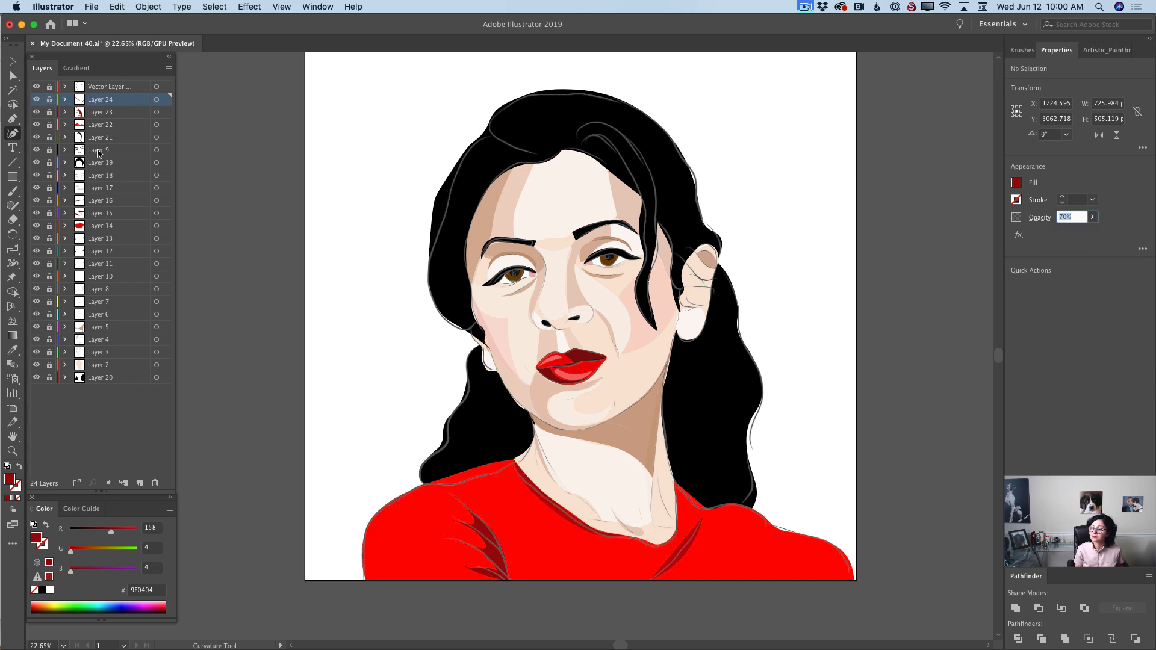
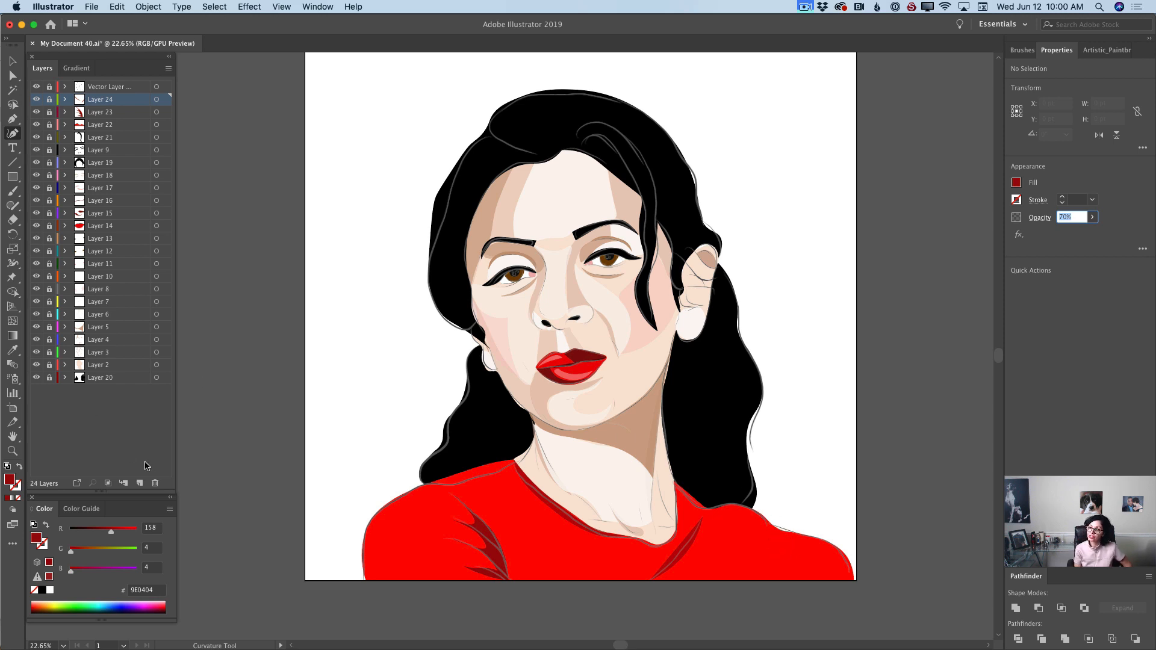
Add a new layer above Layer 24 and draw a curved fold shadow about 171 by 268 pt on the shirt's right shoulder.
click(140, 483)
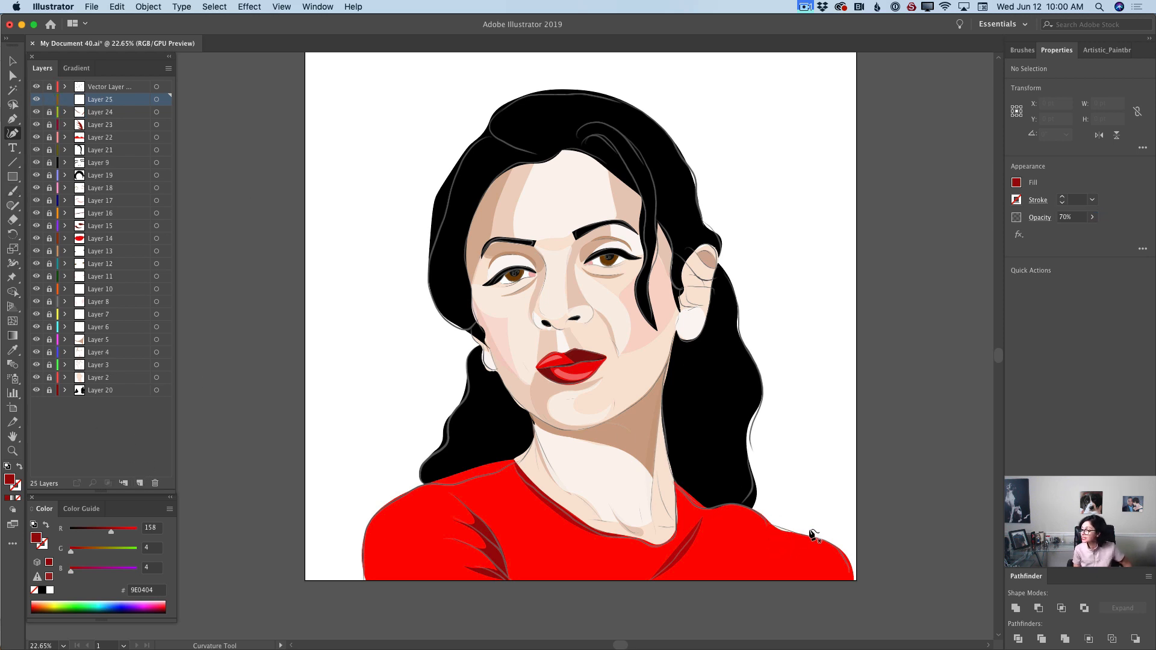
click(776, 527)
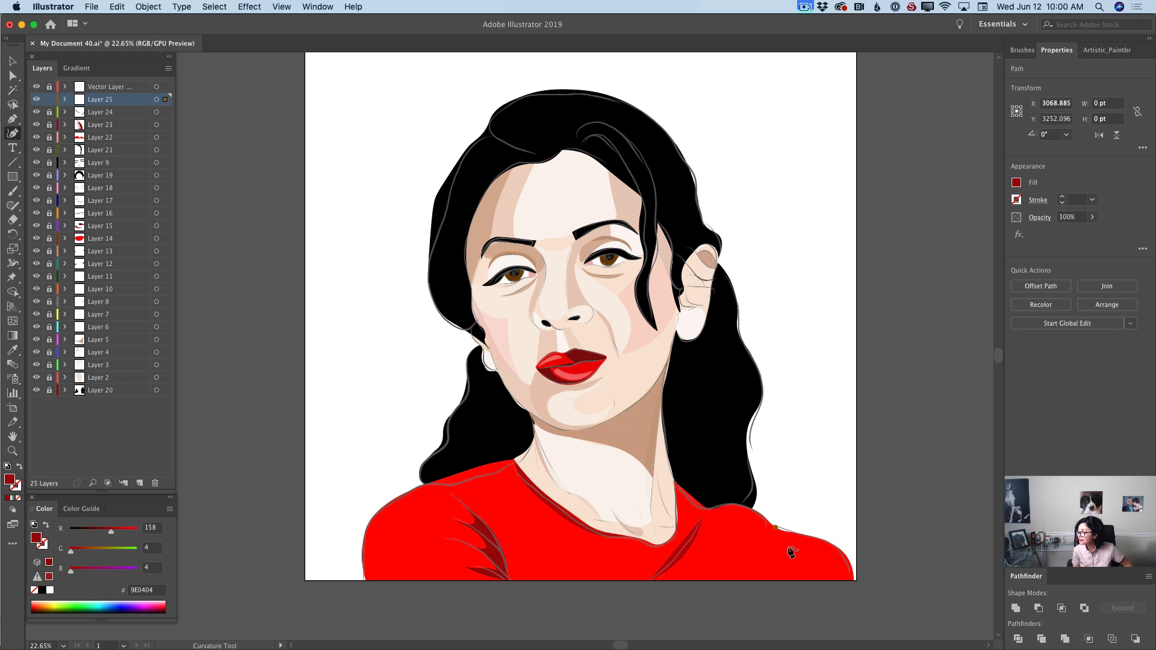
click(788, 547)
click(785, 568)
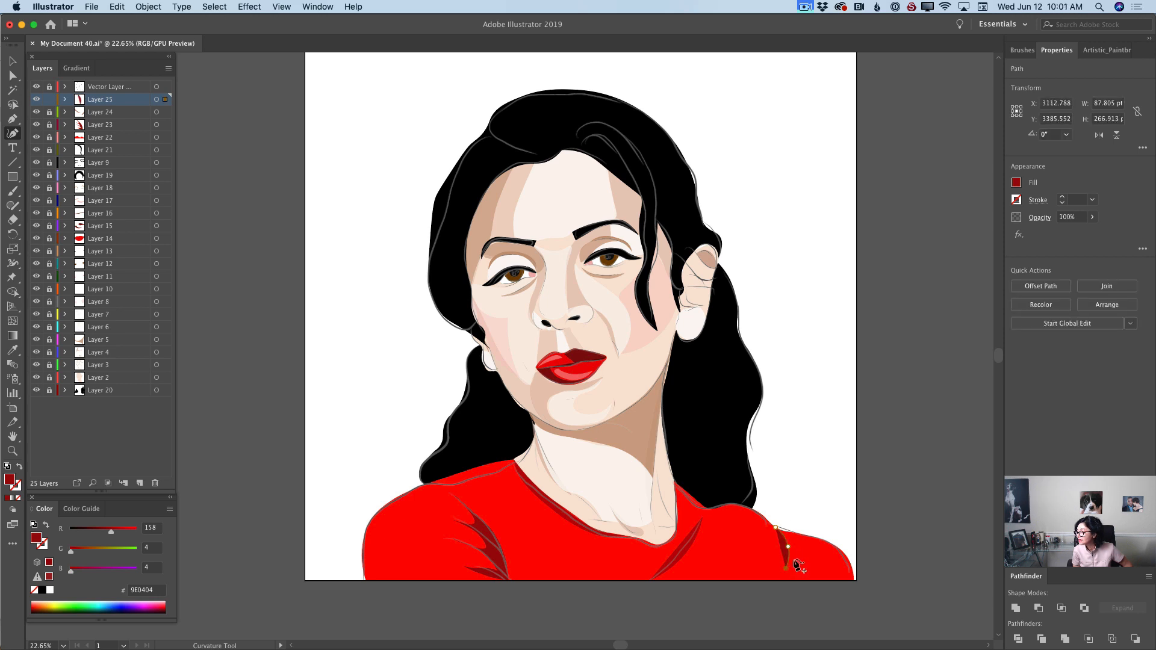
click(796, 558)
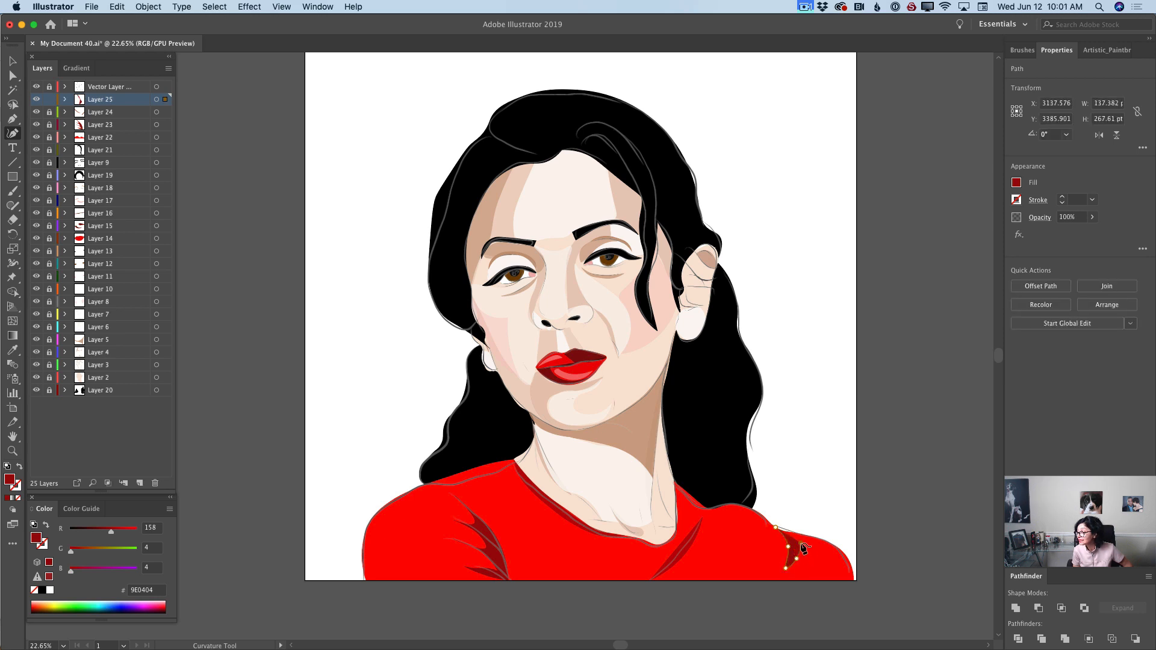
click(802, 534)
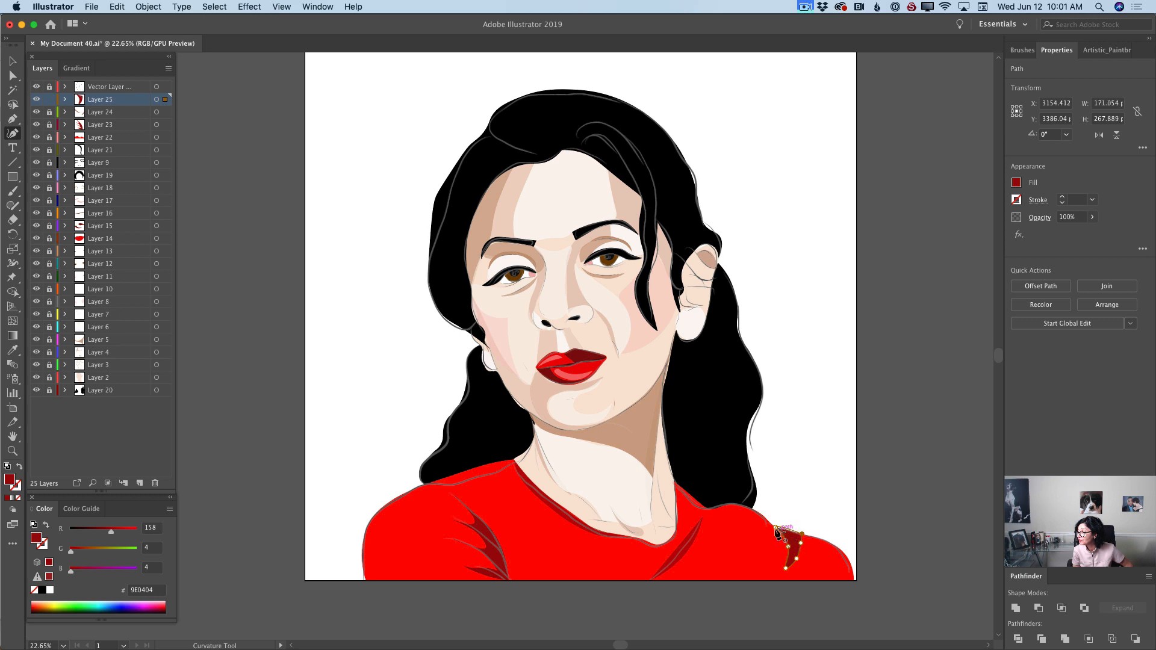
click(776, 528)
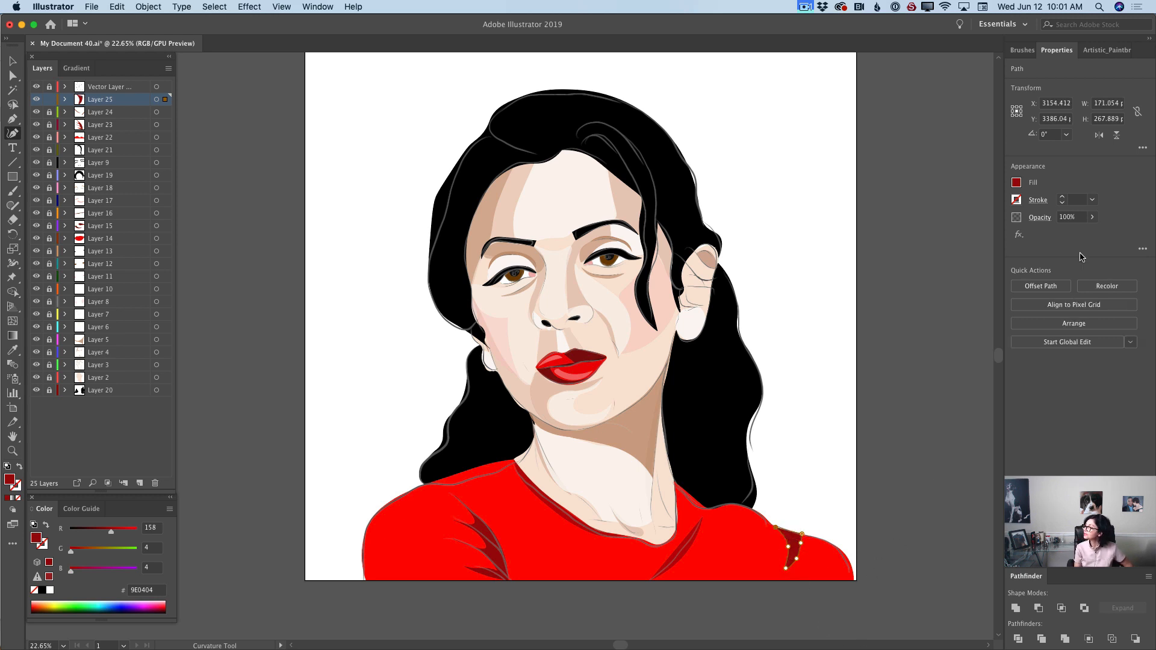
Set the right shoulder fold shadow's opacity to 66% and lock Layer 25.
click(1093, 217)
drag(1091, 234, 1075, 233)
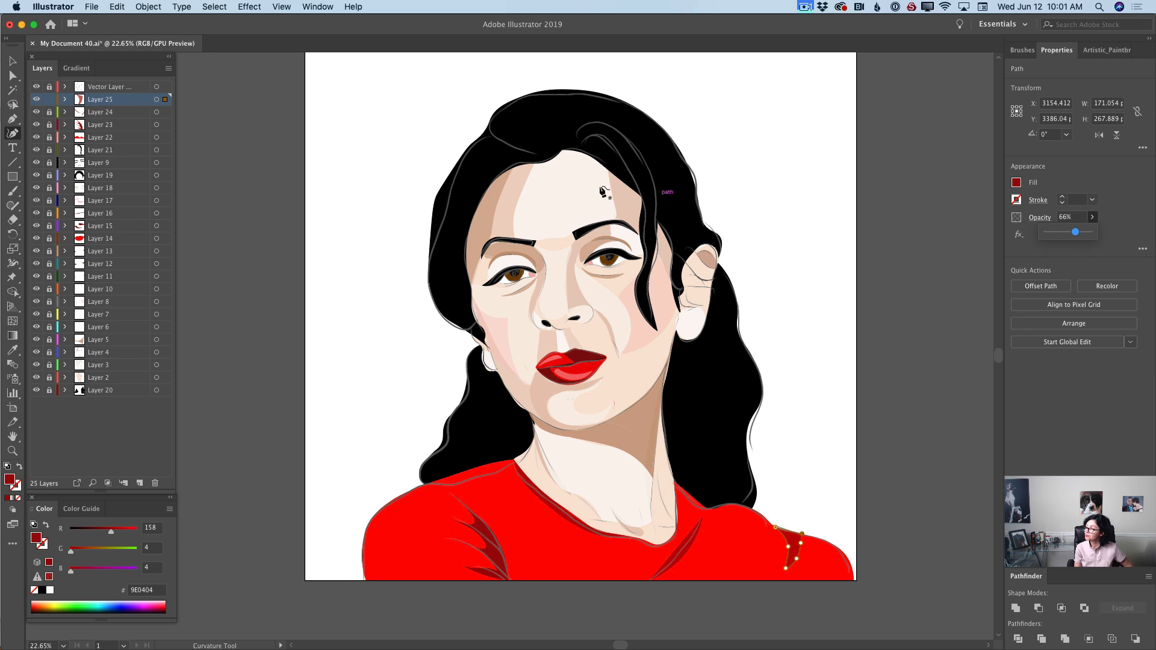
click(49, 99)
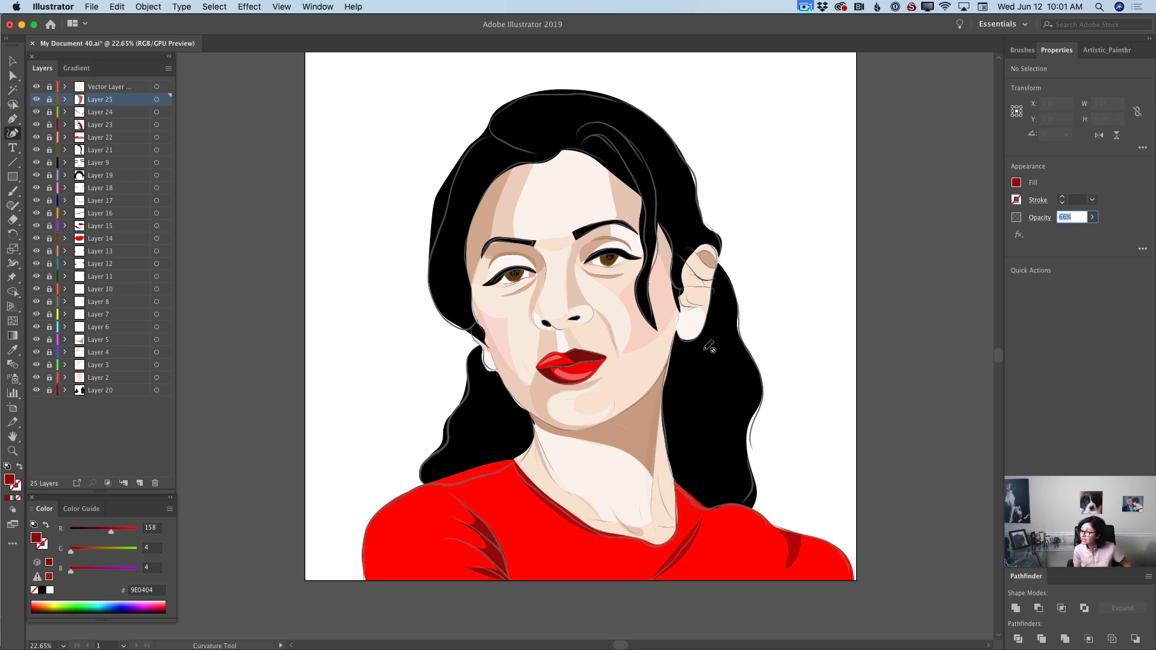
Add a new layer above Layer 25 and set the fill color to gray, B7B7B7, for Curvature tool drawing.
click(12, 451)
drag(706, 288, 771, 331)
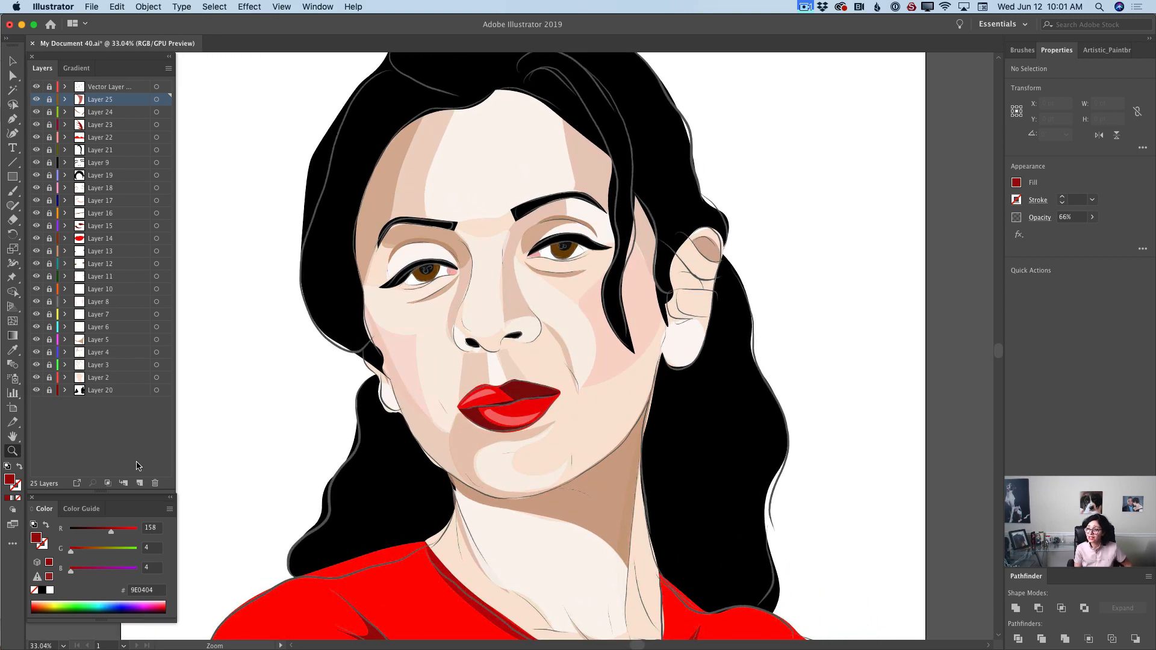
click(139, 483)
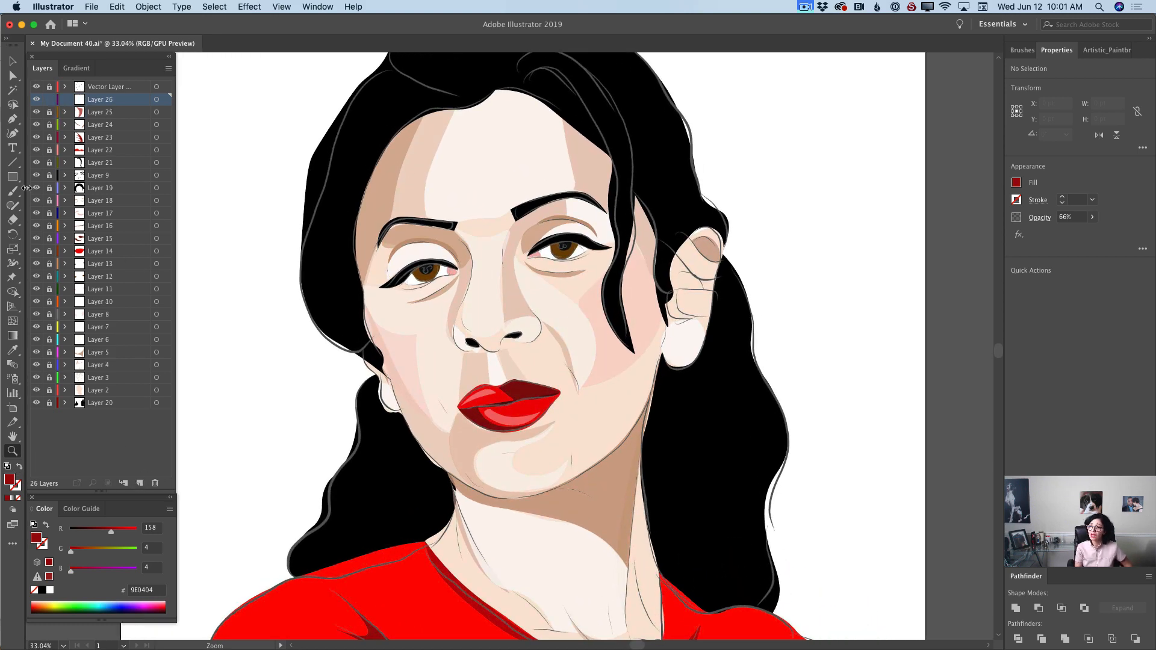
click(12, 133)
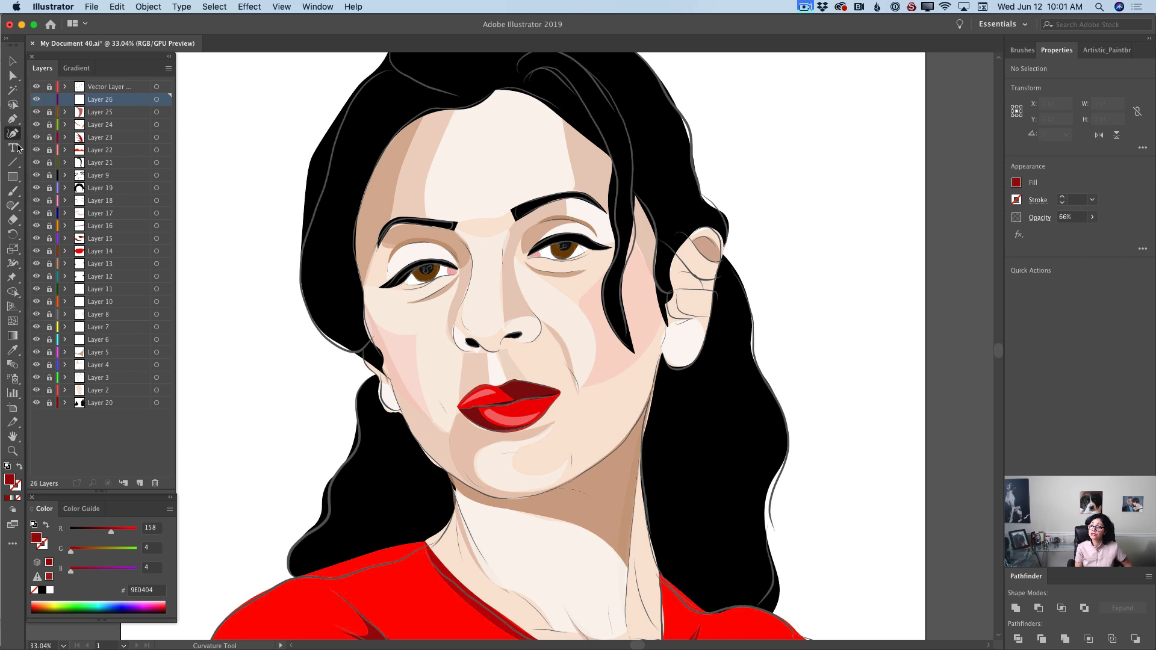
double_click(10, 485)
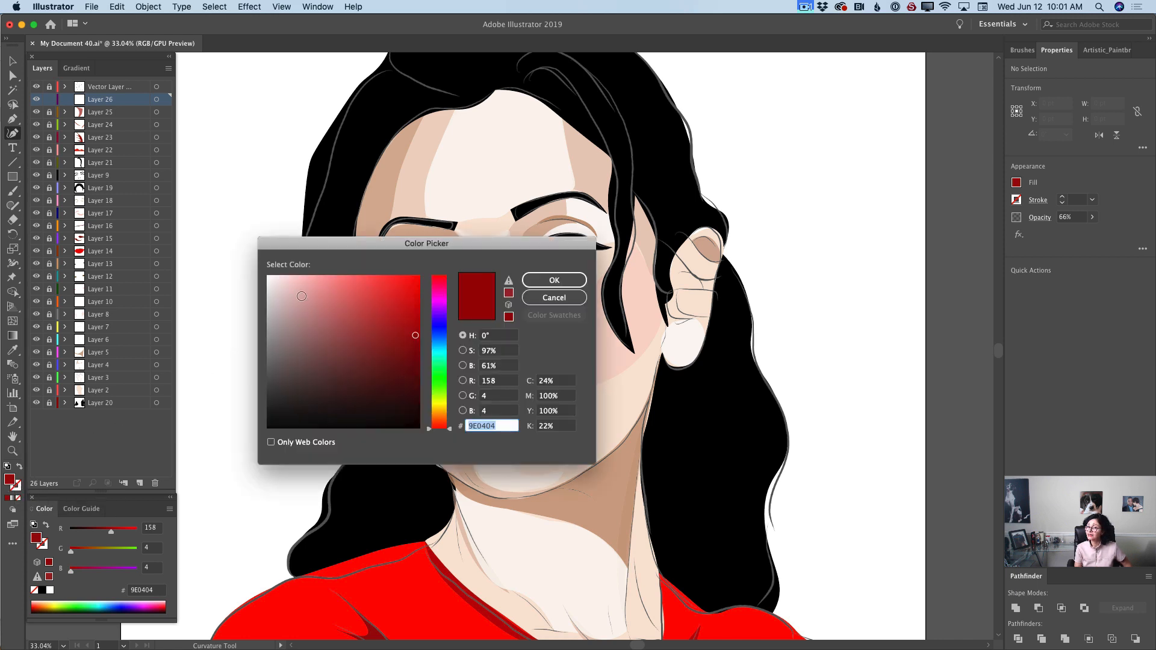
mouse_move(302, 297)
mouse_down()
mouse_move(280, 281)
mouse_move(269, 319)
mouse_up()
click(554, 280)
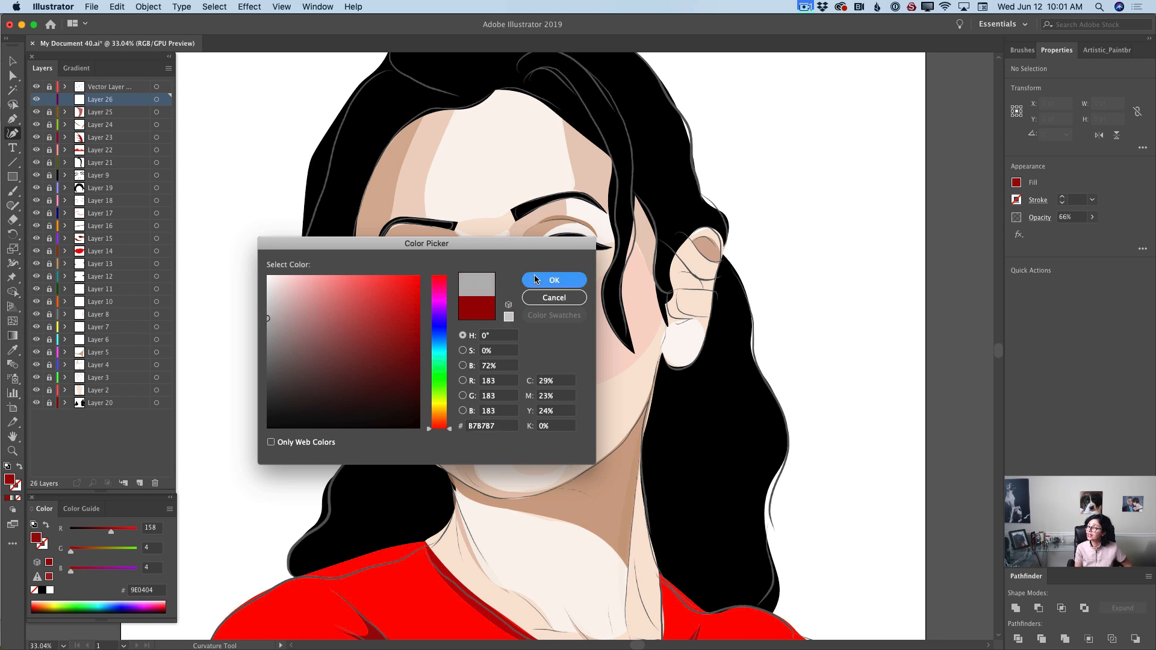
Draw a closed gray shape about 229 by 131 pt across the middle of the ear above the earlobe, and lock Layer 26.
click(667, 290)
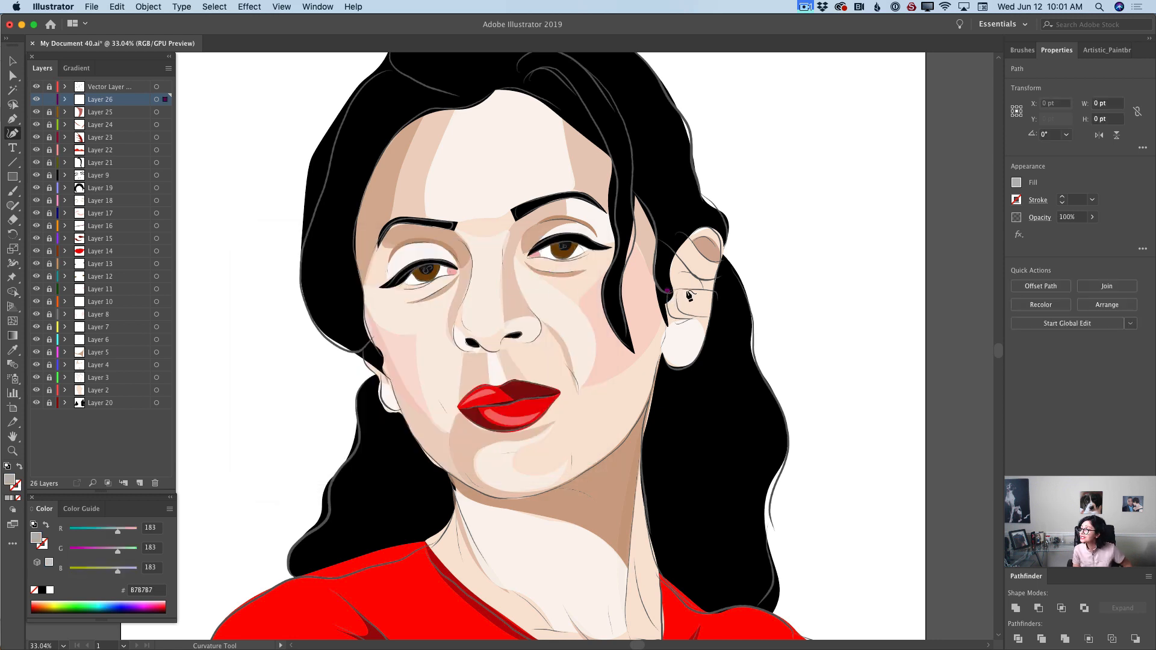
click(690, 289)
click(713, 291)
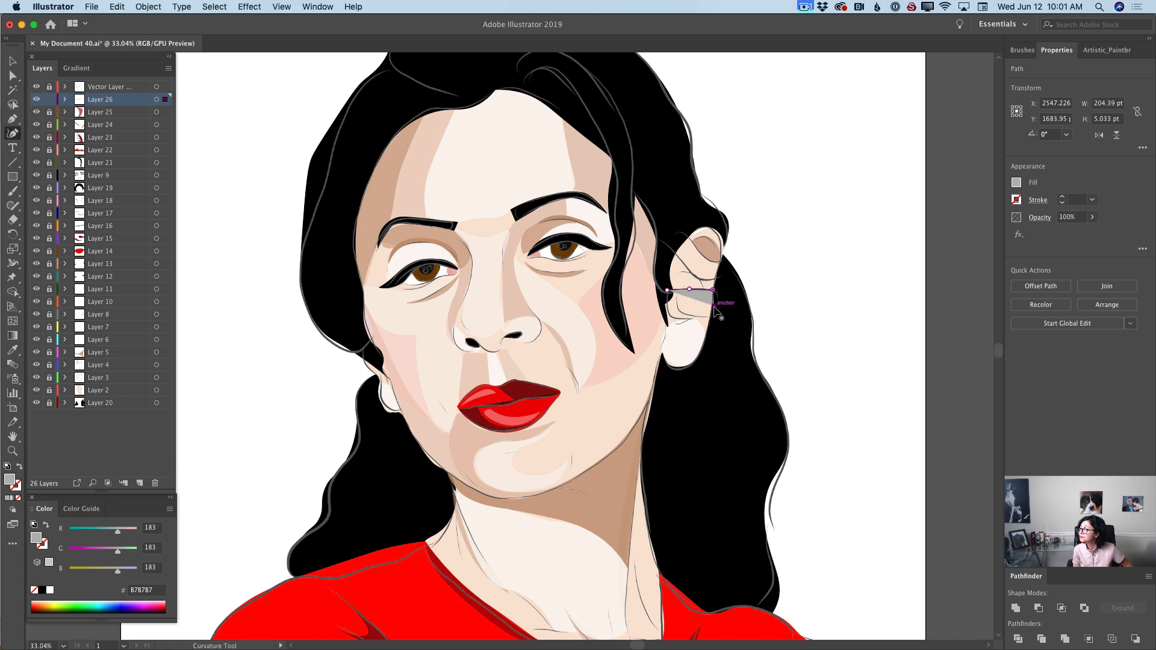
click(714, 306)
click(710, 316)
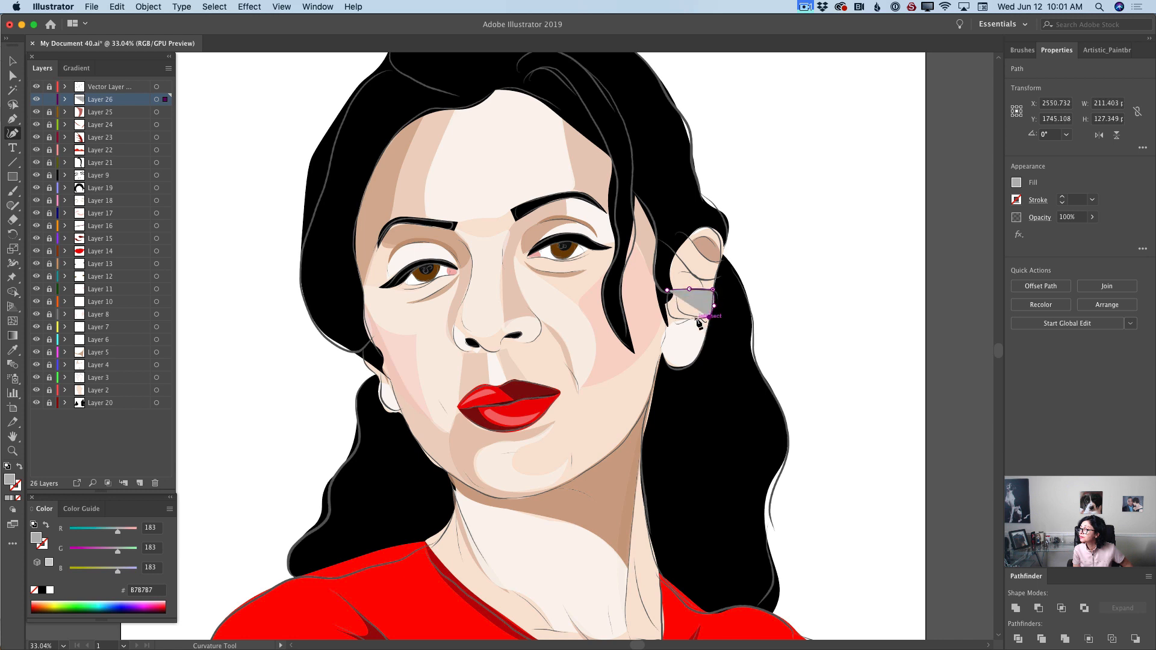
click(695, 318)
click(675, 317)
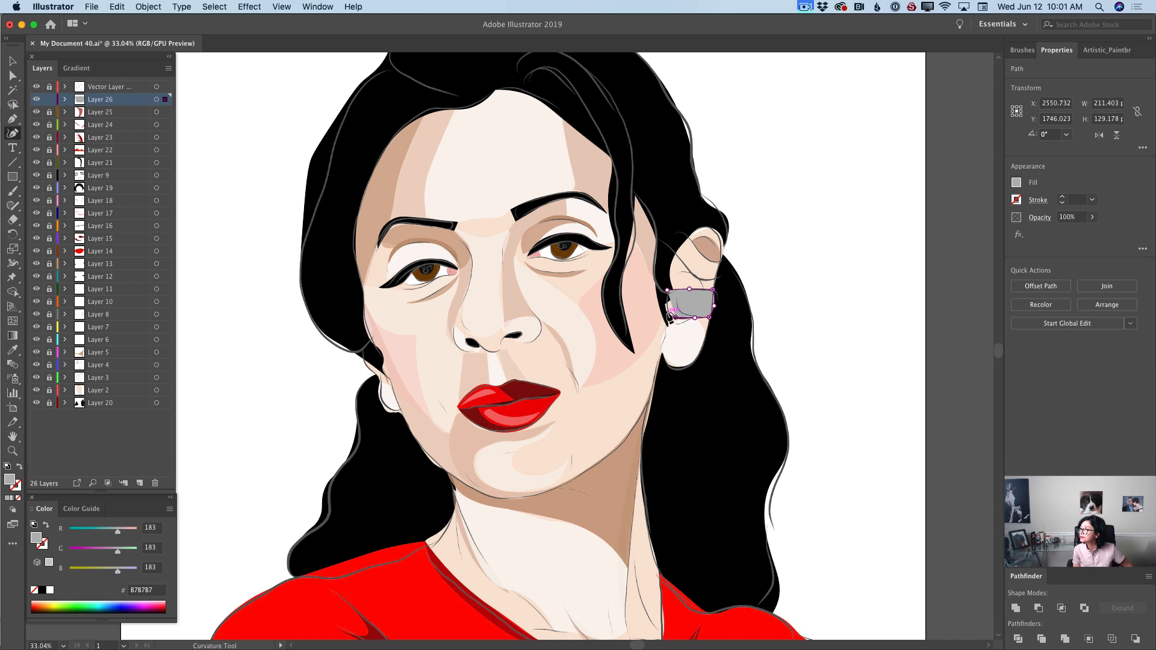
click(667, 291)
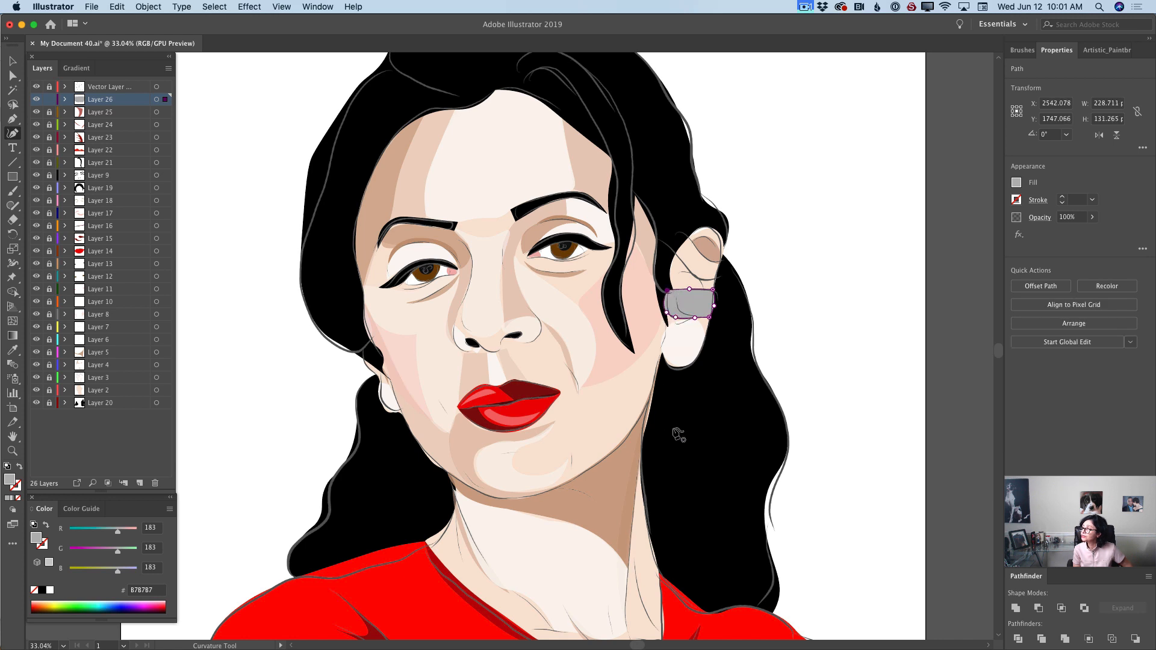
click(49, 99)
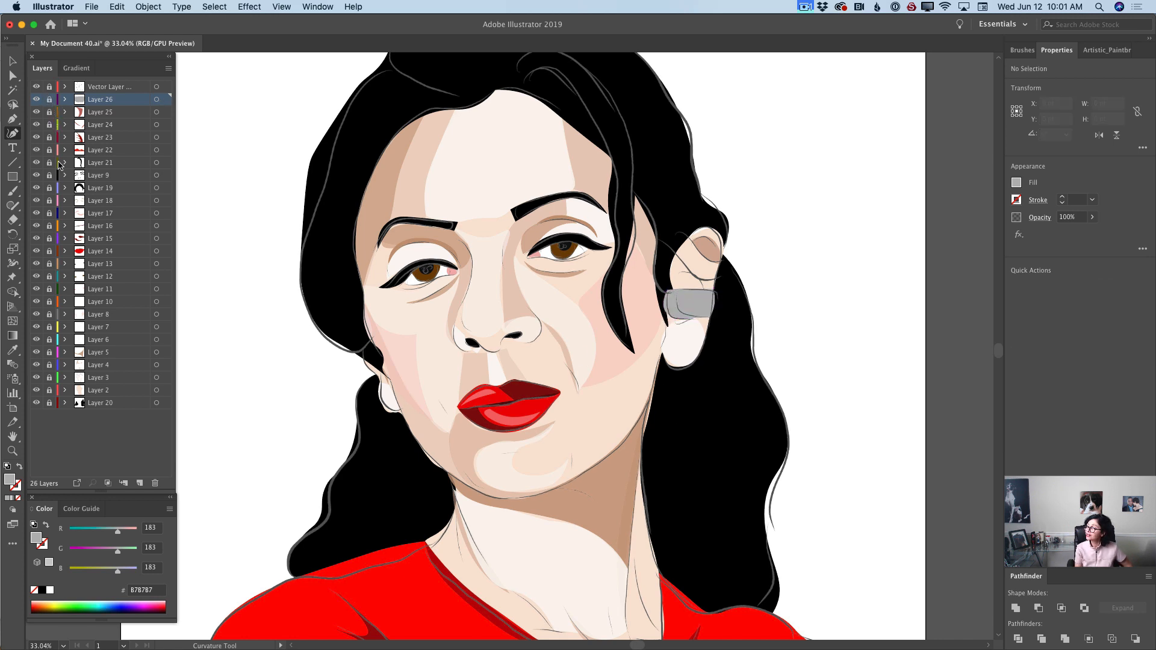
Add a new layer above Layer 26 and set the fill color to pale yellow, E5D895.
click(139, 483)
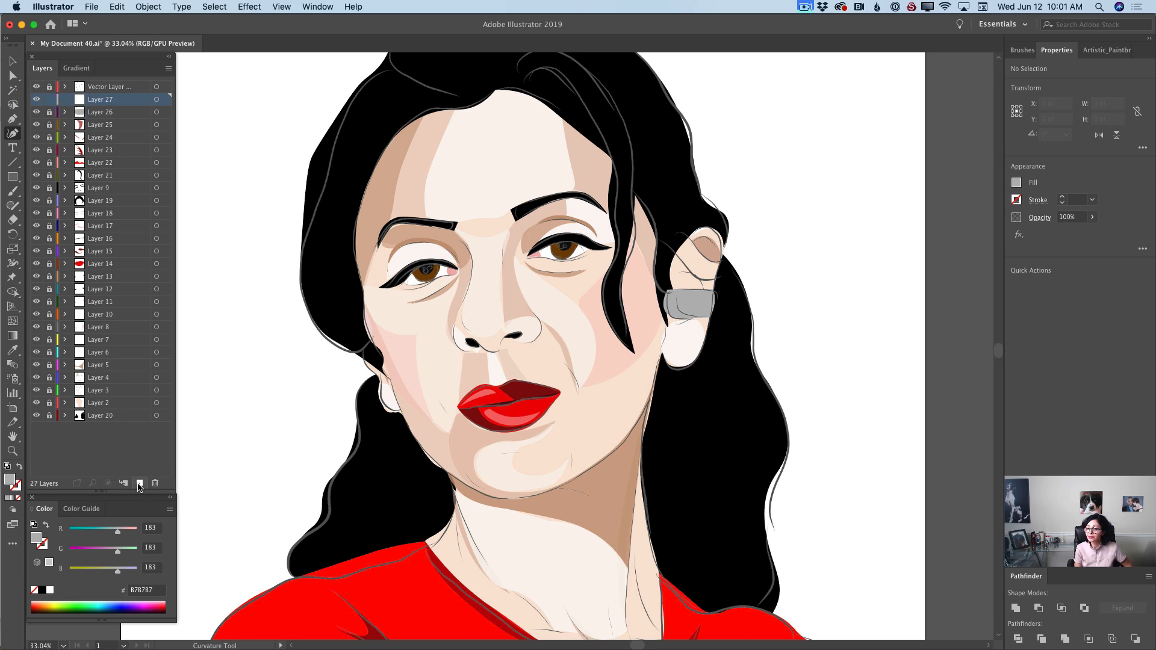
double_click(10, 481)
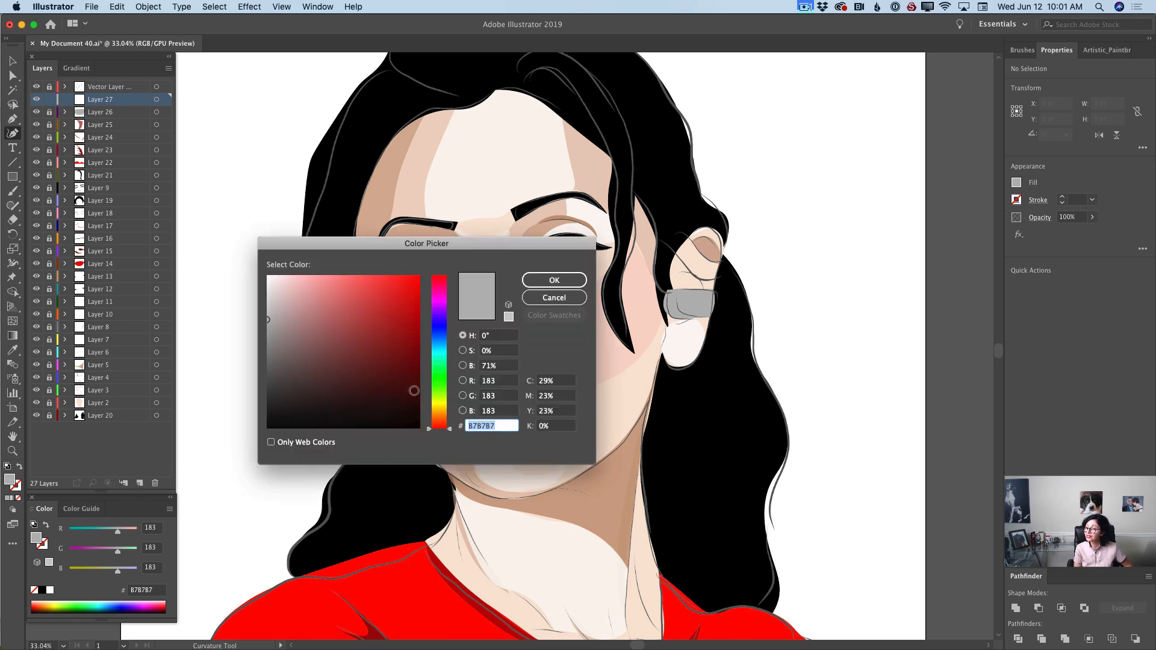
click(441, 407)
click(320, 291)
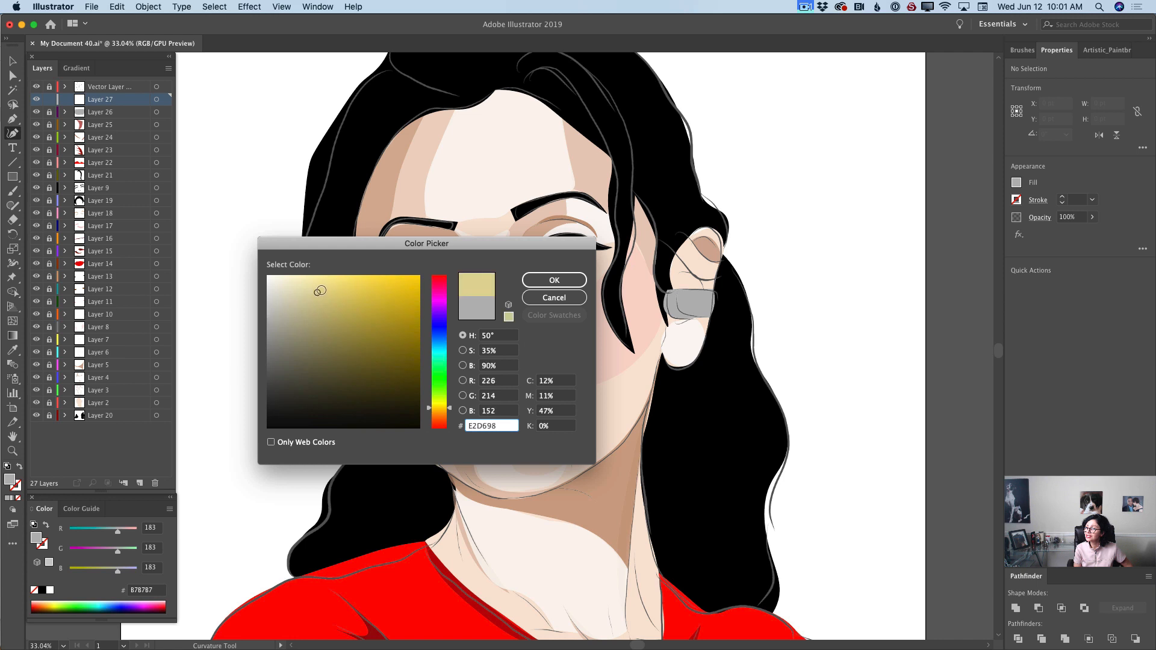
click(554, 280)
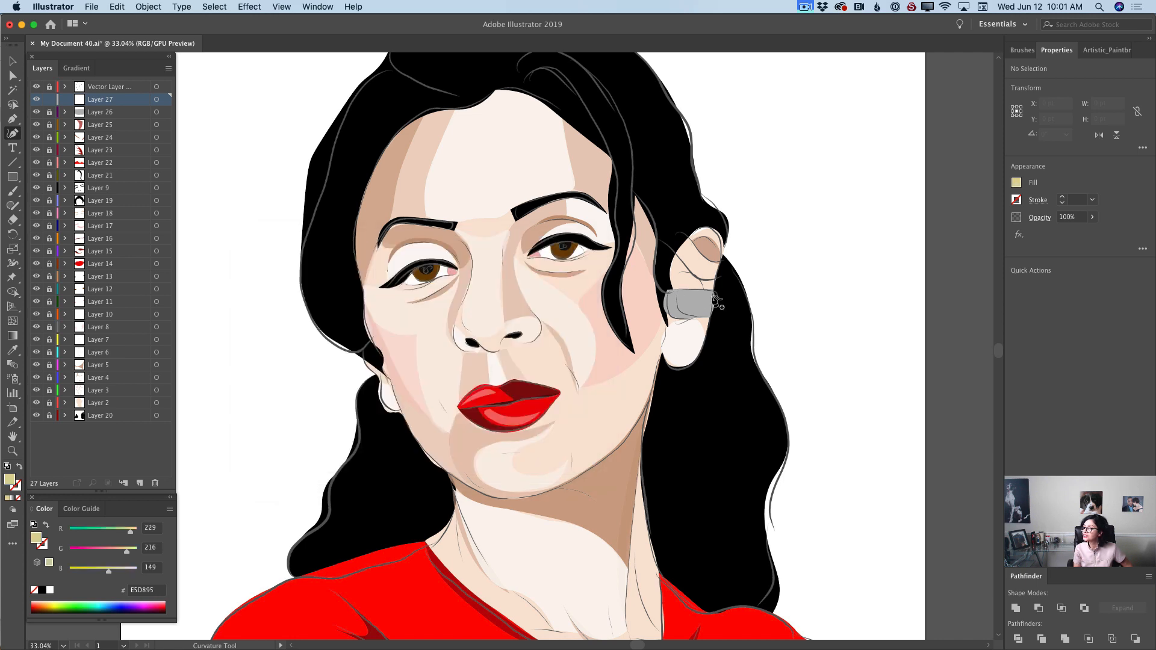
Draw a curved yellow shape about 138 by 137 pt over the face-side end of the gray ear piece, and lock Layer 27.
click(677, 290)
click(677, 302)
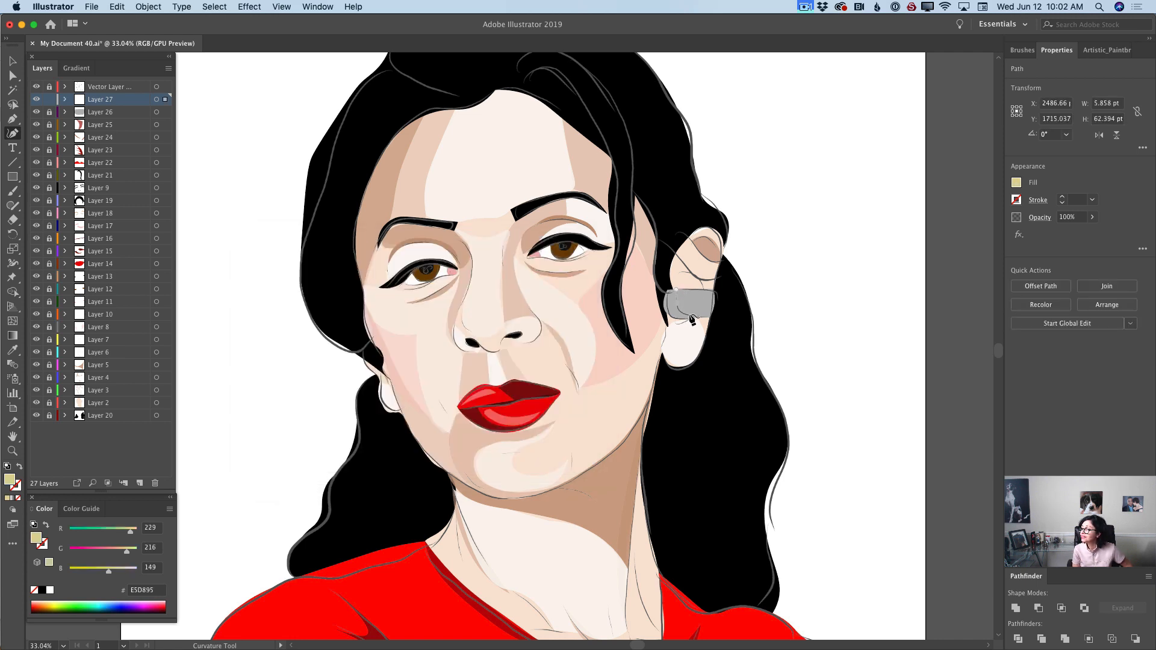
click(698, 319)
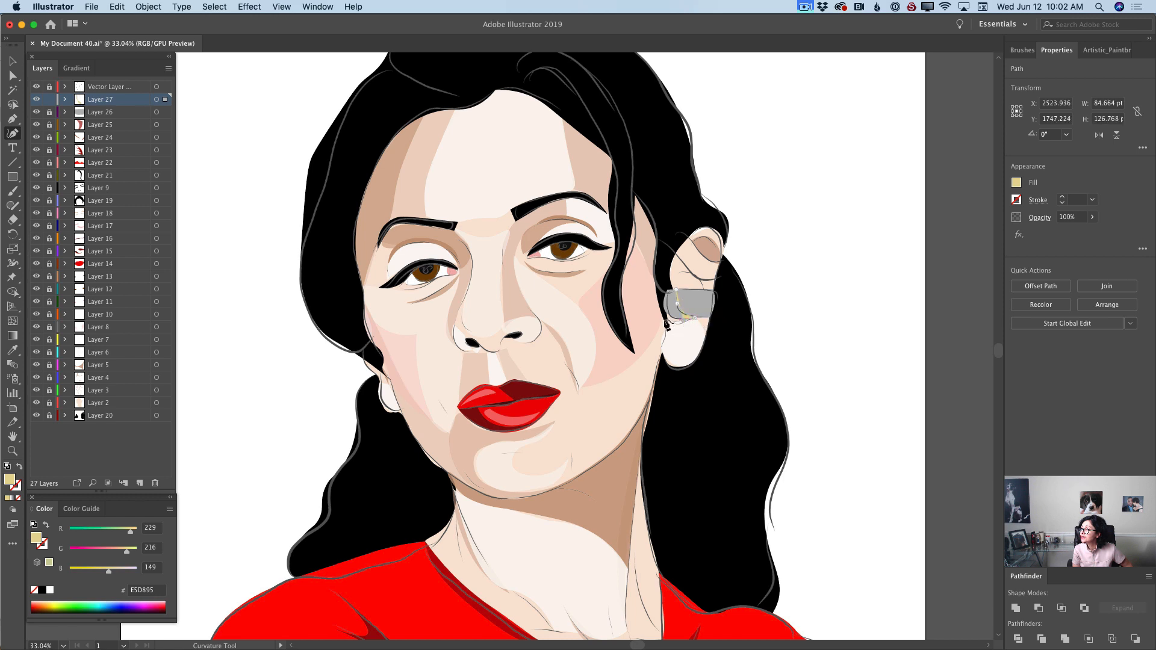
click(671, 319)
click(668, 314)
click(664, 302)
click(668, 290)
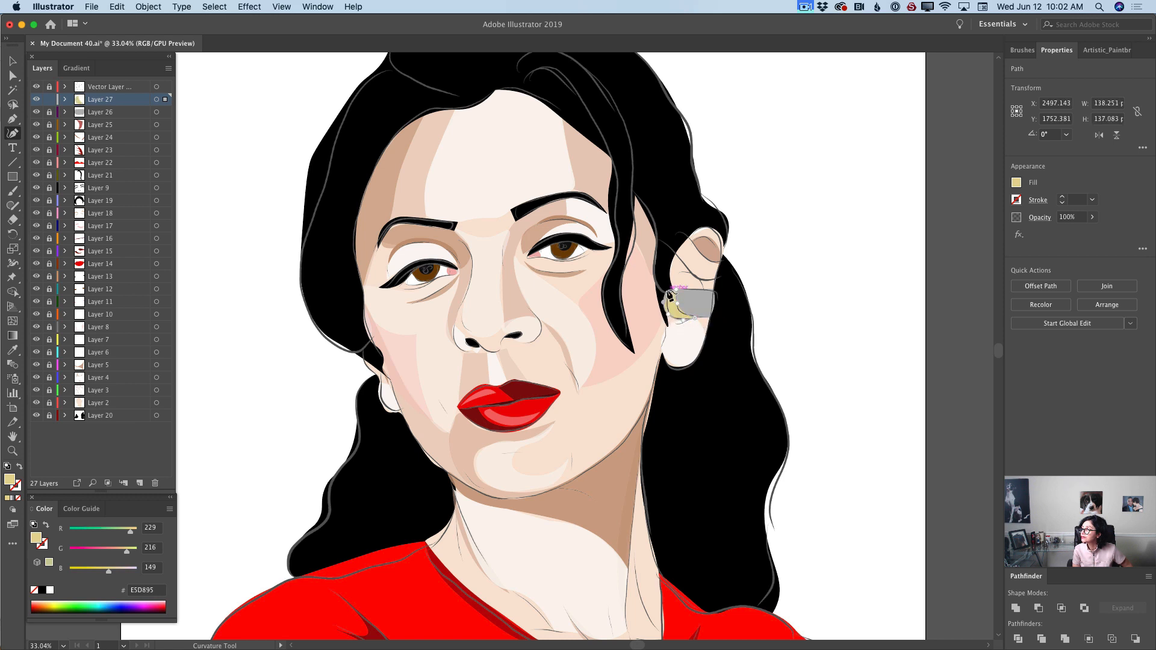
click(677, 294)
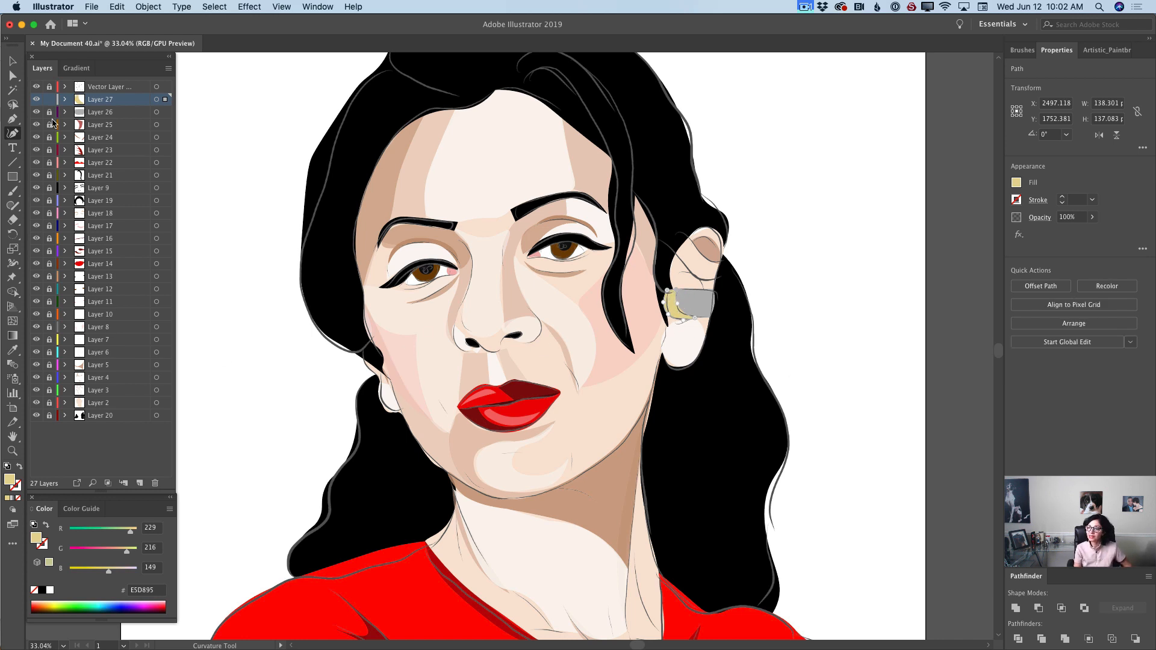
click(50, 100)
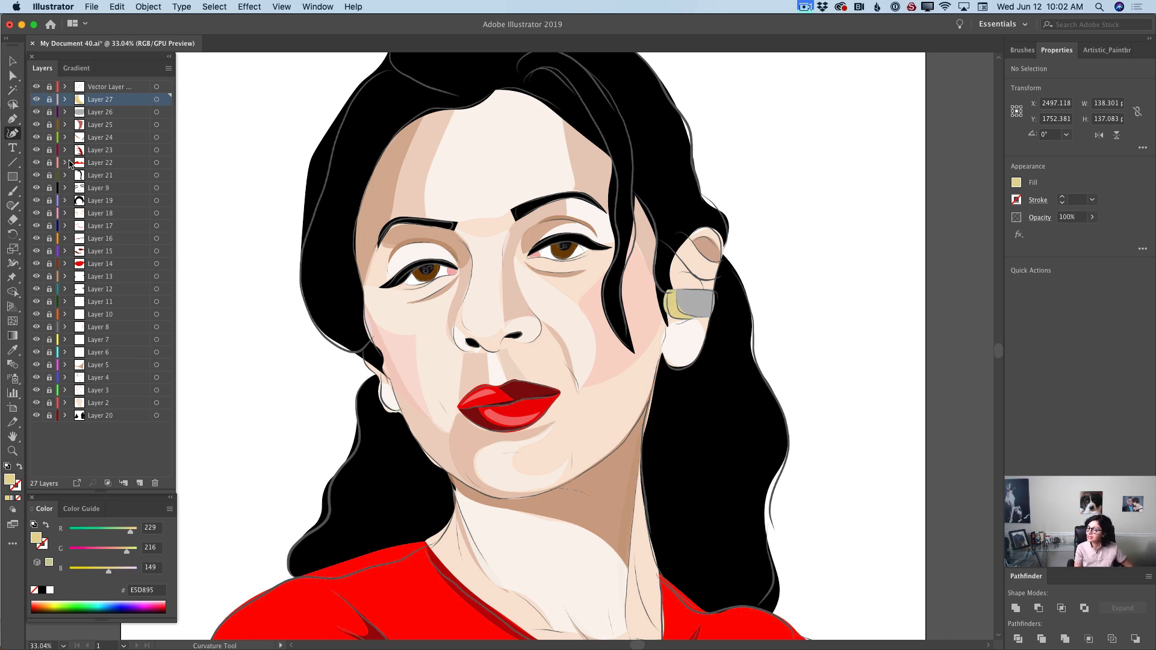
Hide the line-art Vector Layer and add a new layer above Layer 27.
click(12, 450)
drag(503, 464, 484, 454)
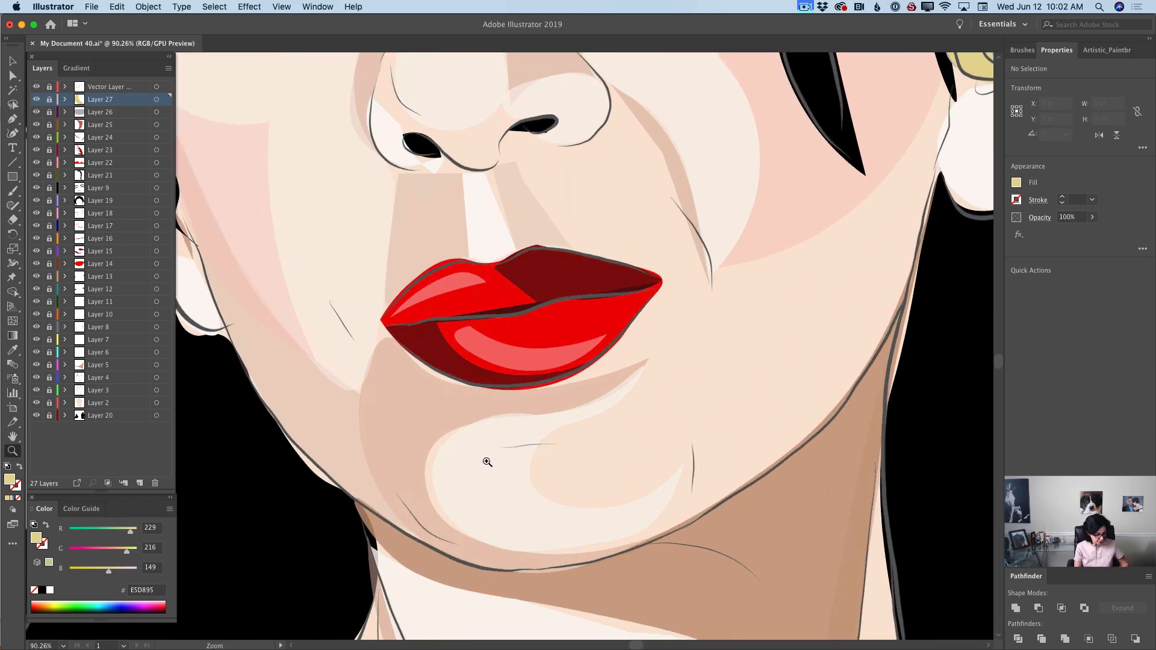
click(547, 460)
click(549, 464)
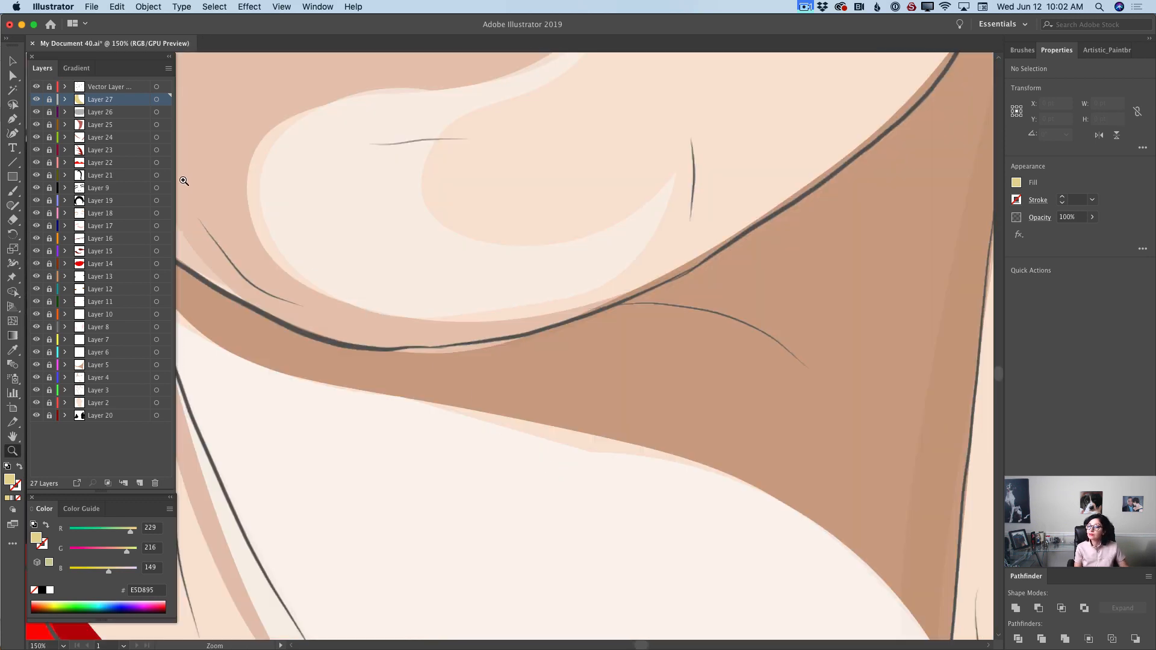
scroll(535, 393, down, 10)
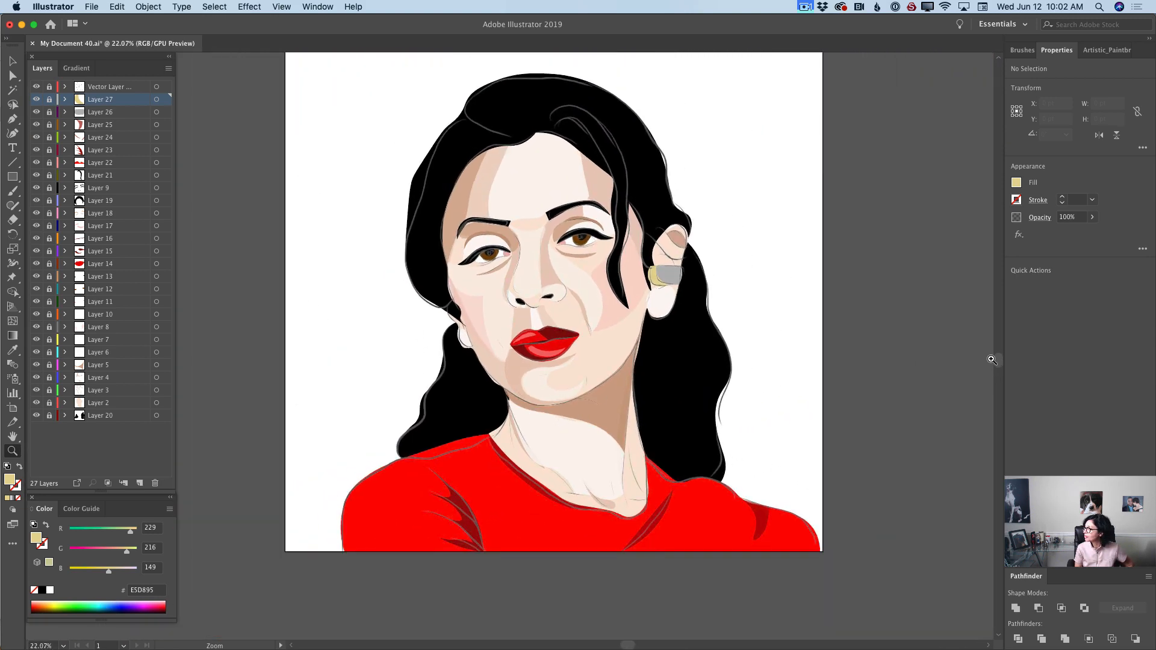
scroll(992, 360, up, 2)
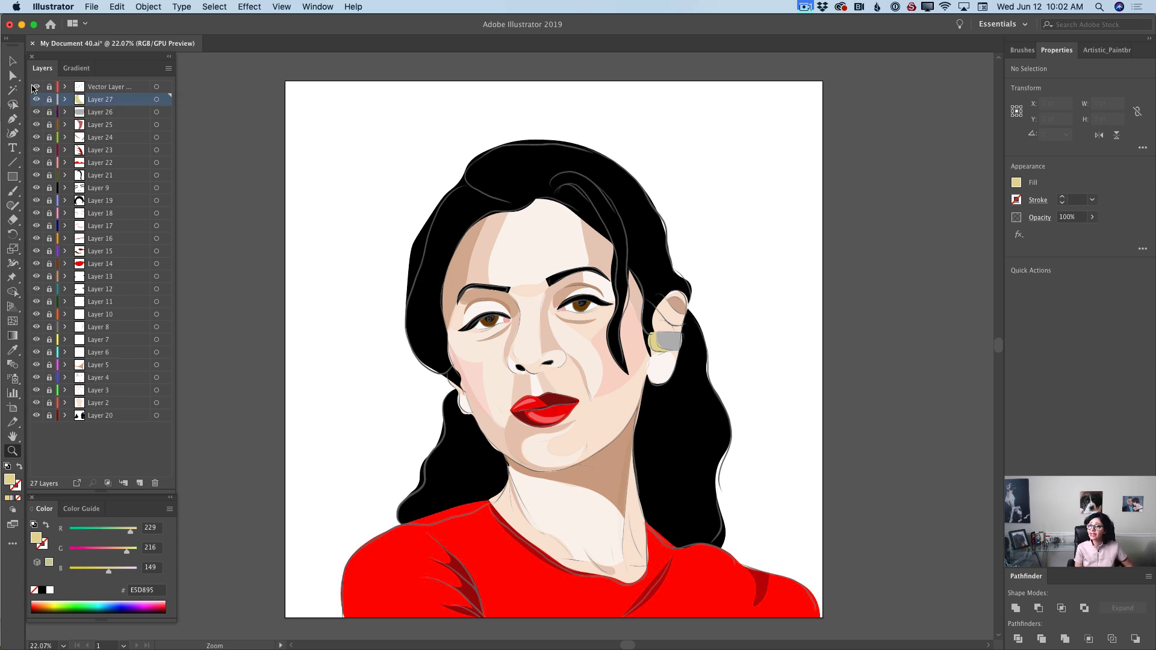
click(37, 88)
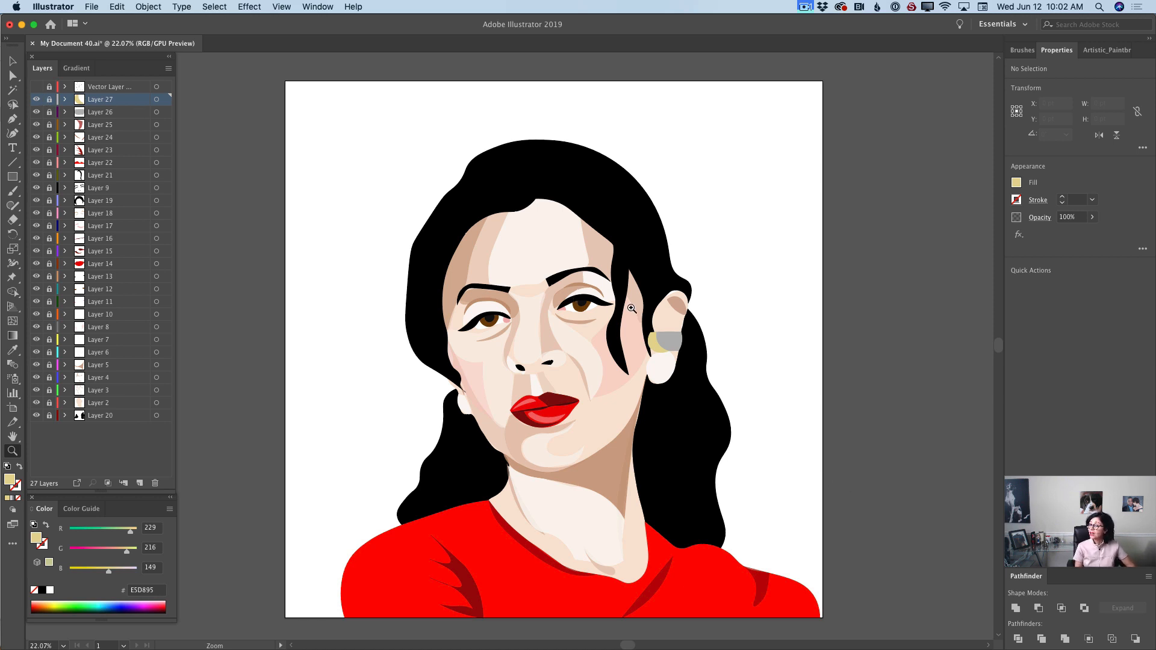
click(139, 483)
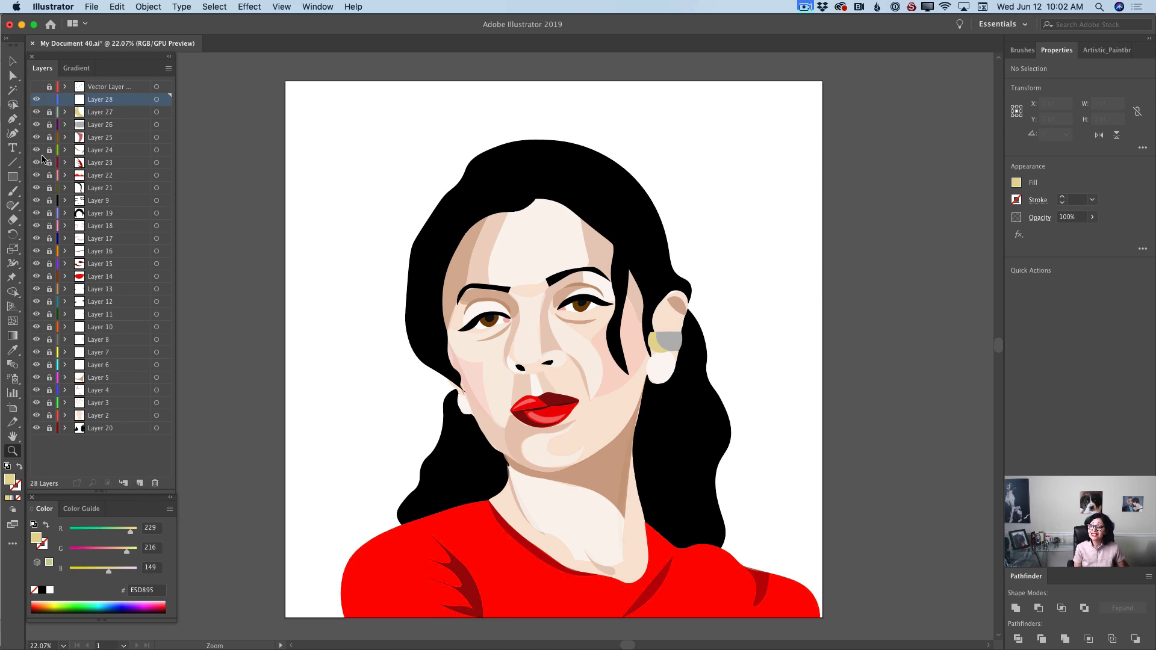
With the Paintbrush, no fill and a gray 828181 stroke, paint a curved hair highlight about 413 by 432 pt beside the forehead's shadowed side.
click(14, 191)
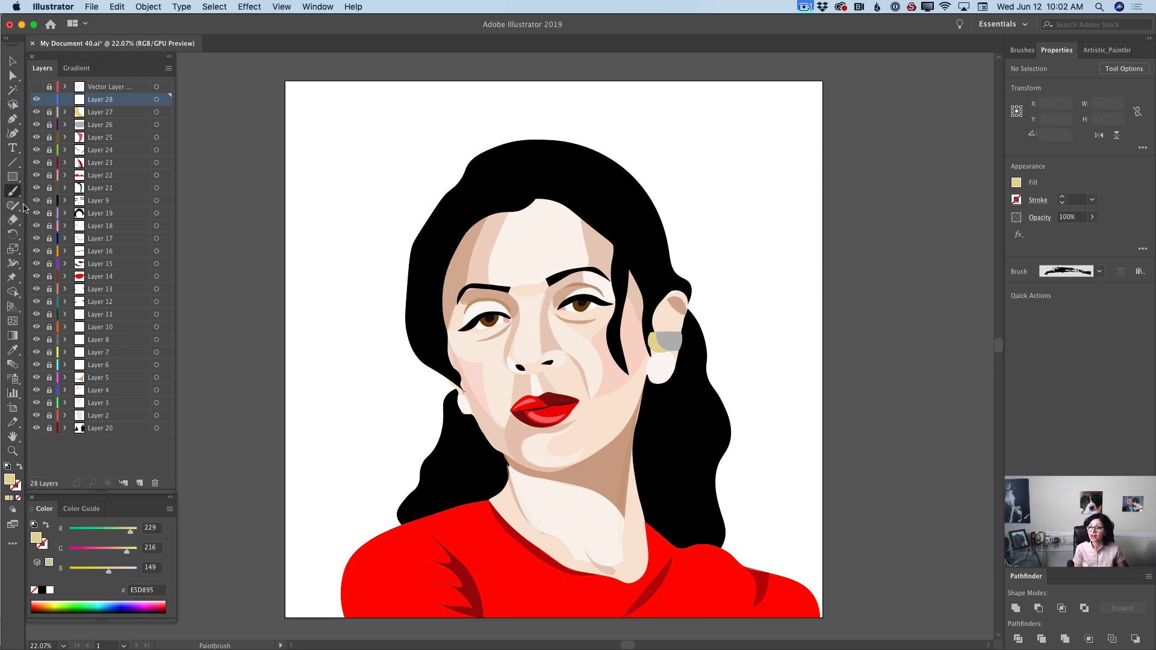
click(18, 498)
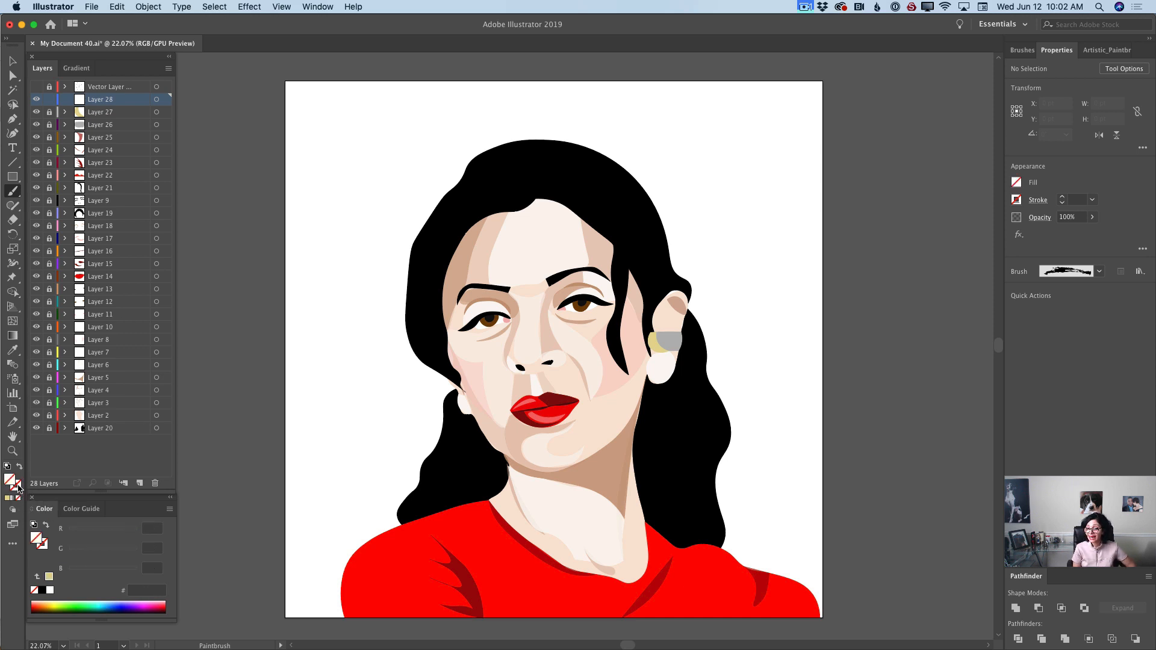
double_click(17, 486)
mouse_move(287, 348)
mouse_down()
mouse_move(270, 349)
mouse_move(269, 335)
mouse_move(268, 351)
mouse_up()
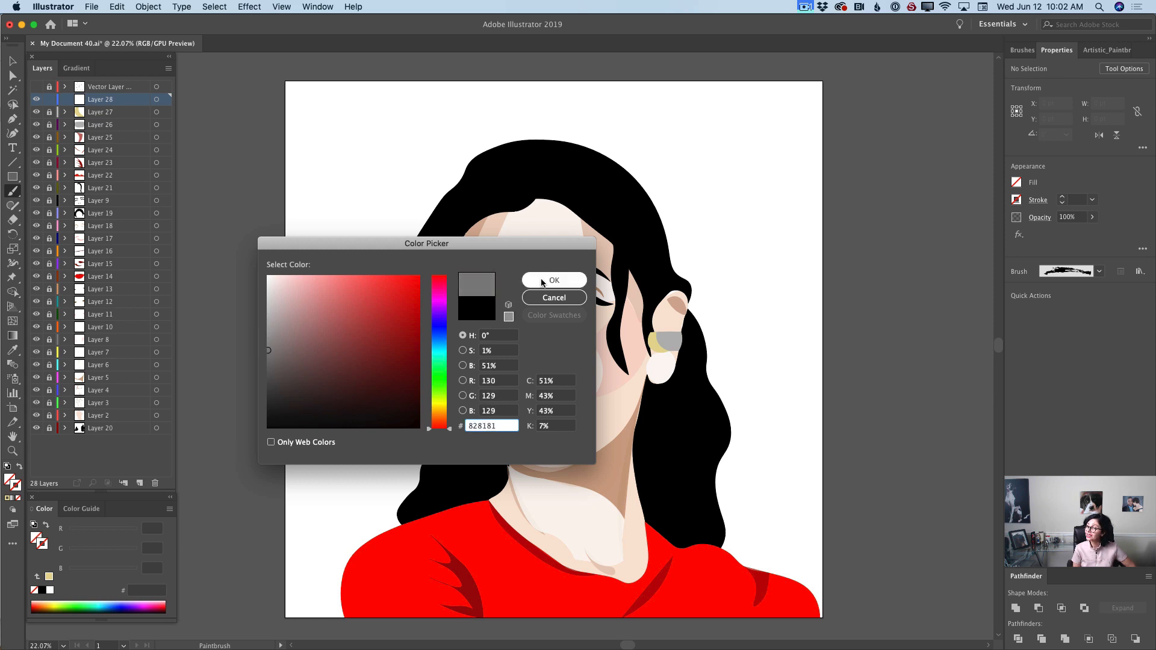
click(545, 280)
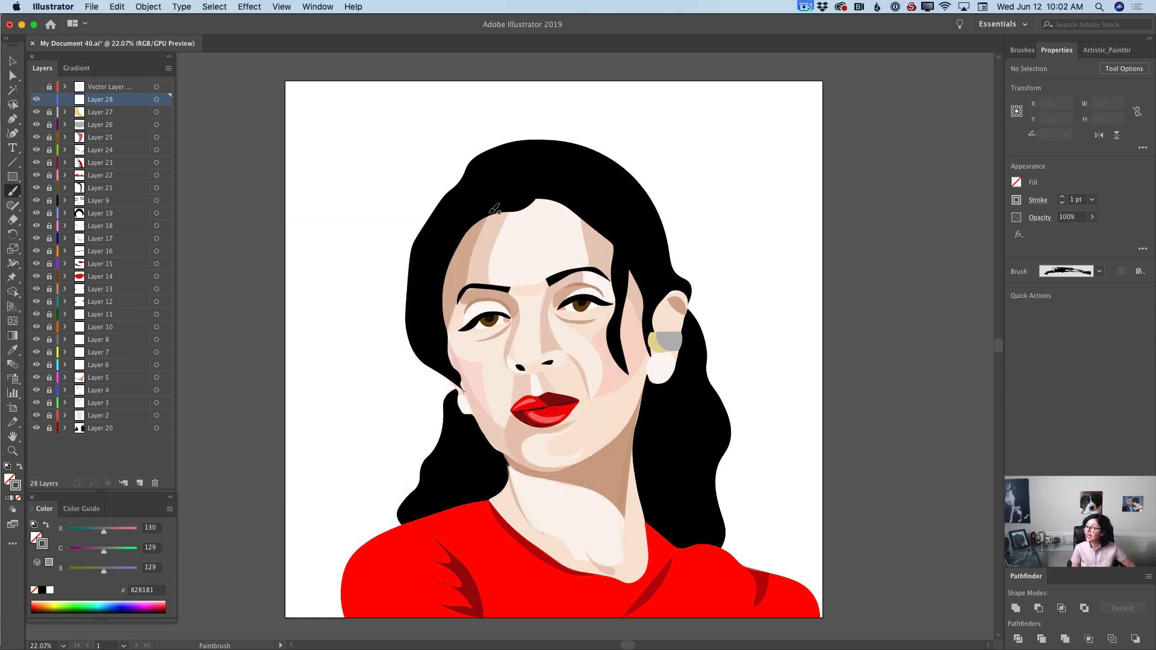
drag(489, 211, 428, 275)
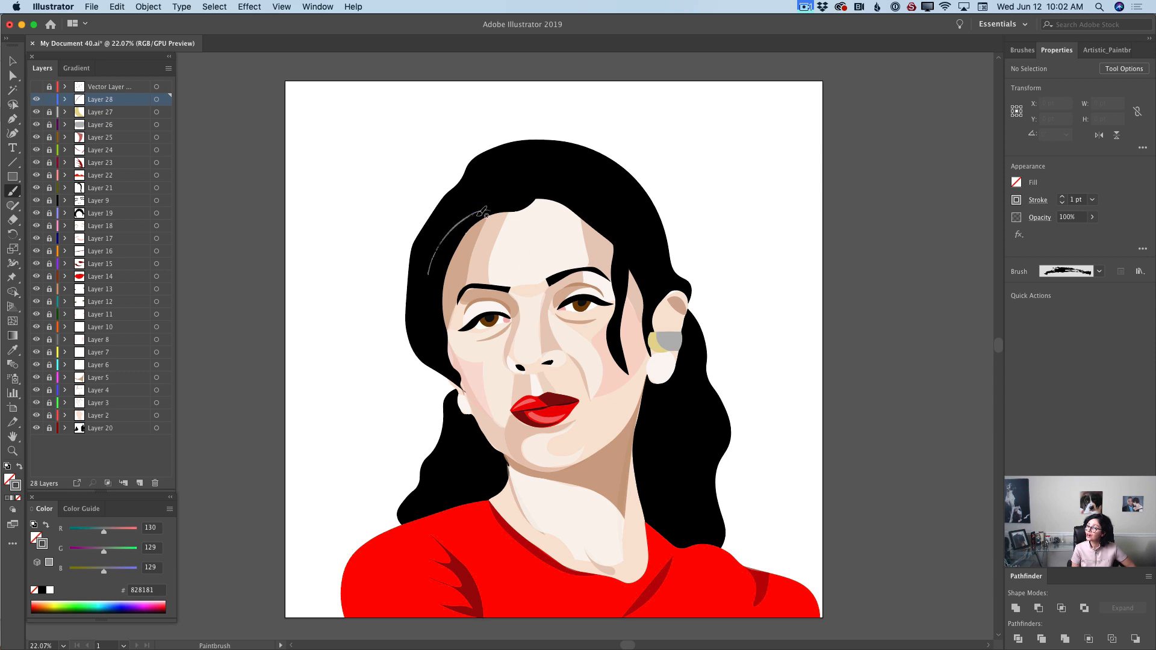
drag(438, 319, 440, 322)
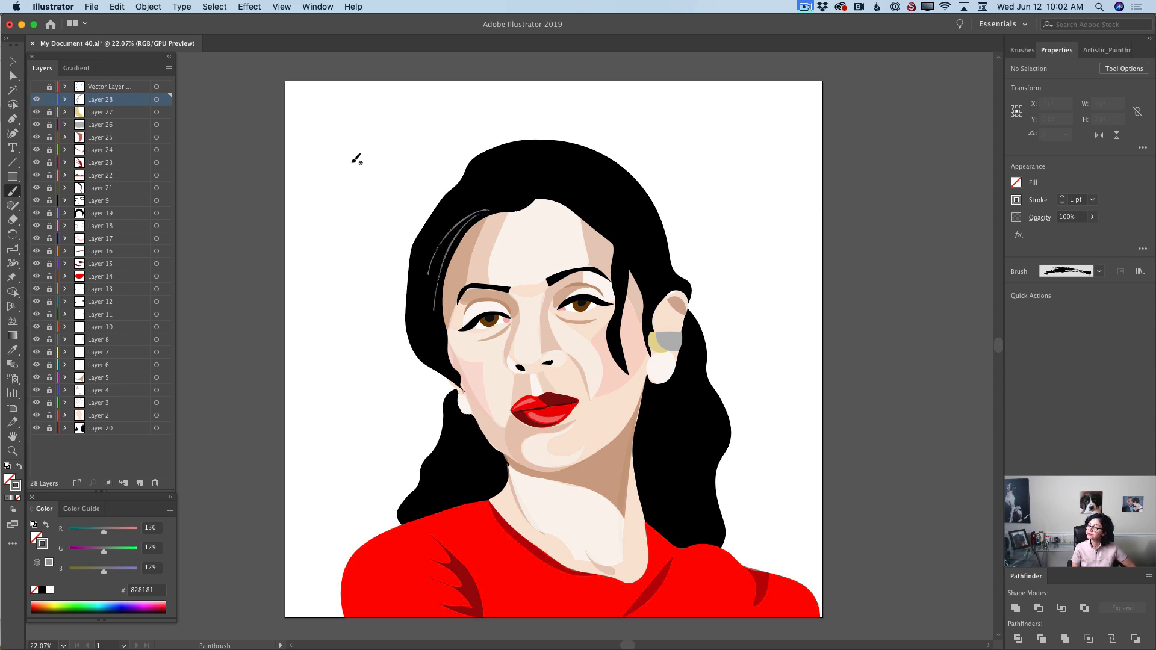
click(116, 7)
click(119, 24)
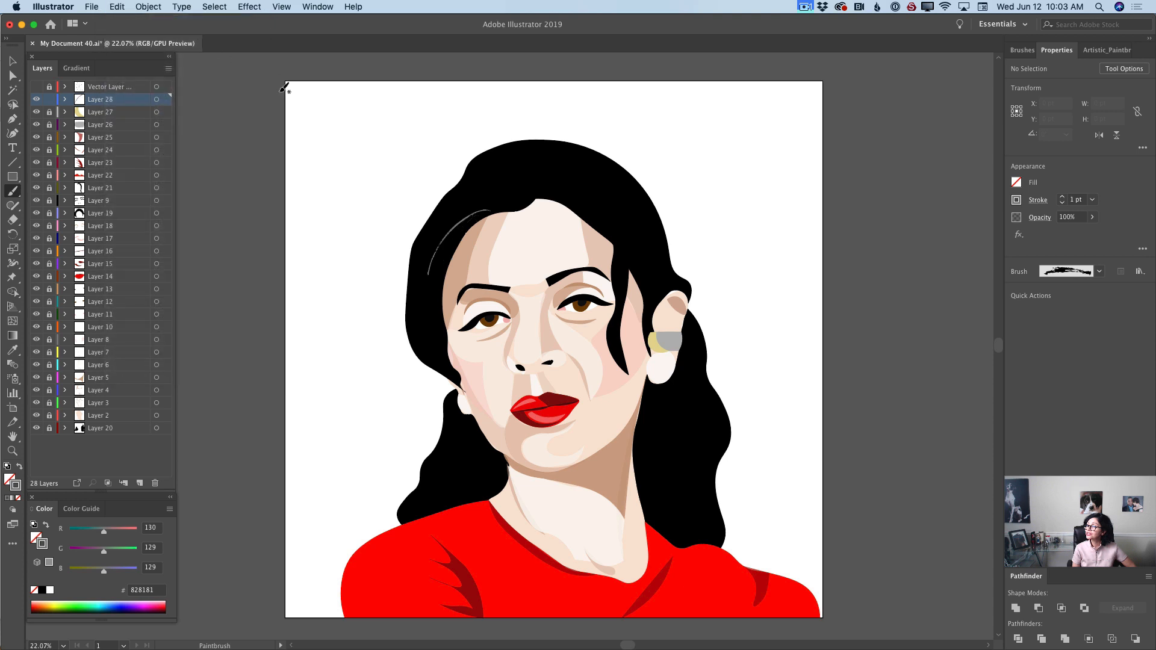
Set the hair highlight path's opacity to 52% and make Layer 28 the active layer.
click(1093, 217)
drag(1093, 232, 1081, 234)
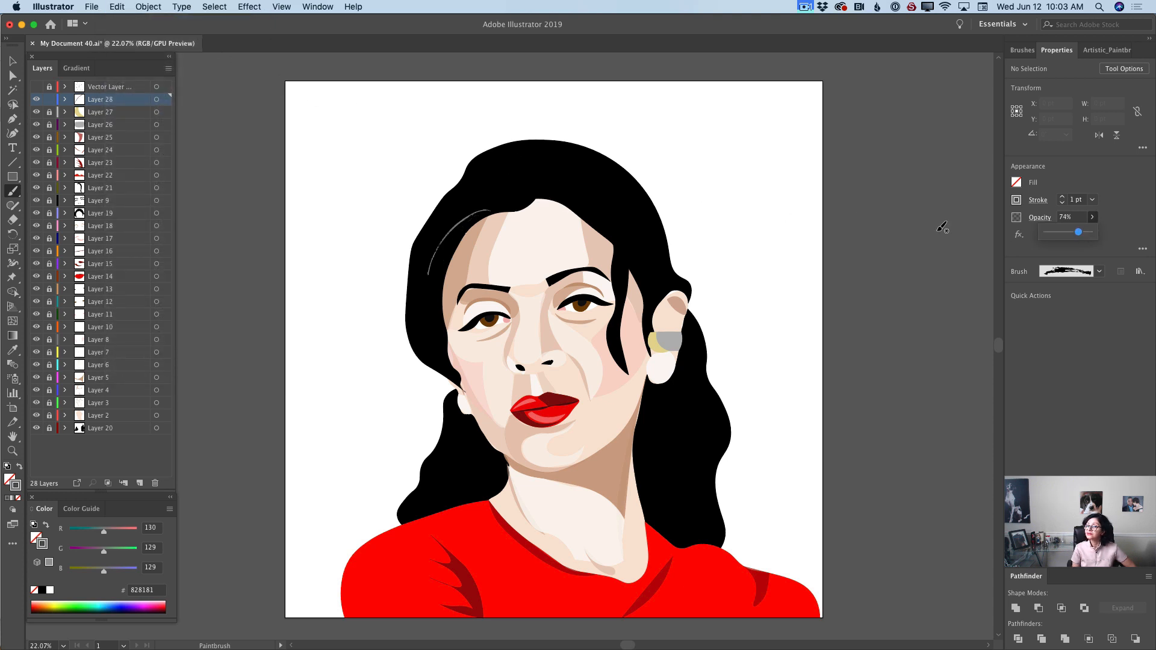
click(65, 99)
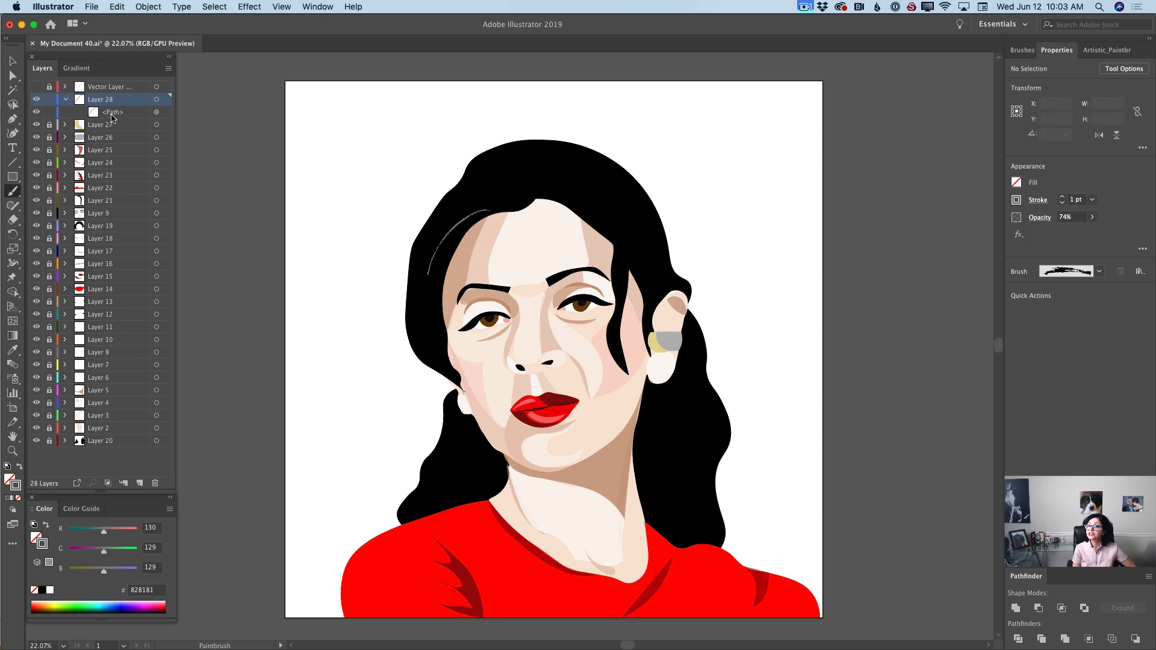
click(157, 112)
click(1092, 217)
drag(1081, 233, 1069, 235)
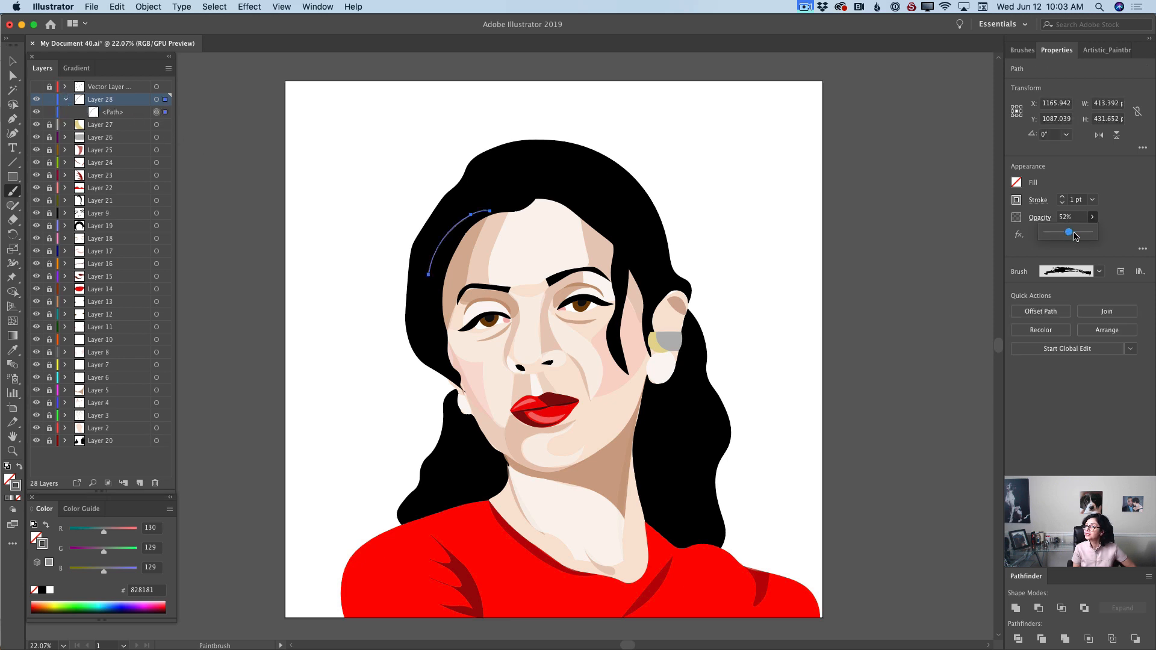
click(128, 100)
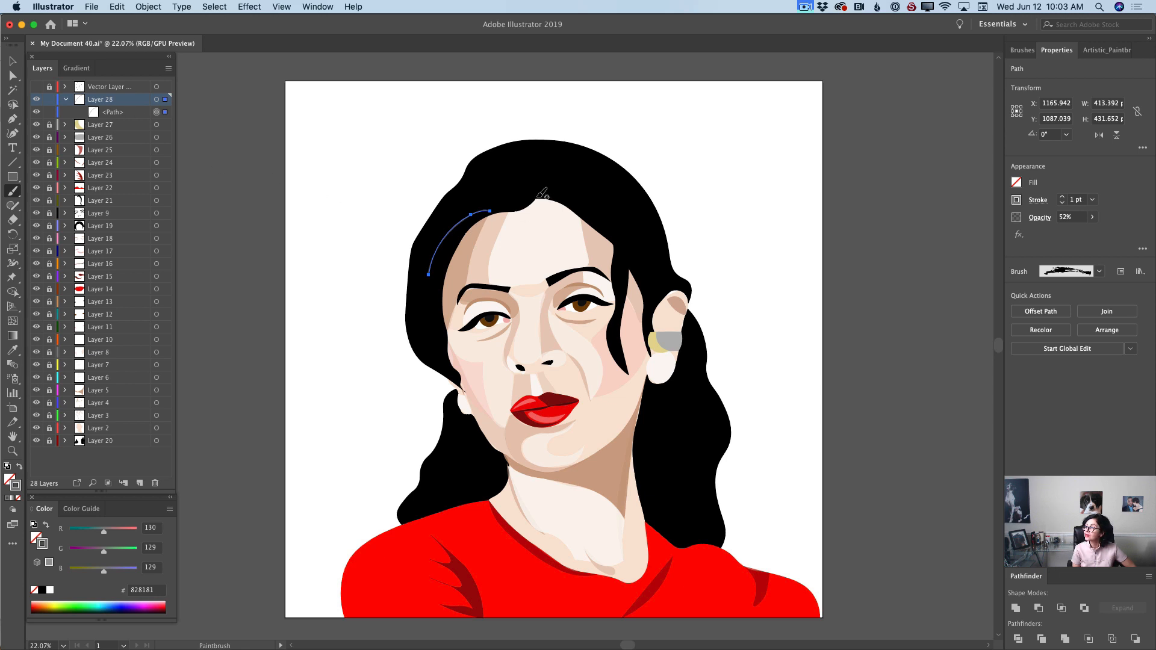
Paint more gray 828181 highlight strands on Layer 28 along the crown, both sides of the parting and the lower curls.
mouse_move(538, 193)
mouse_down()
mouse_move(582, 197)
mouse_move(609, 224)
mouse_up()
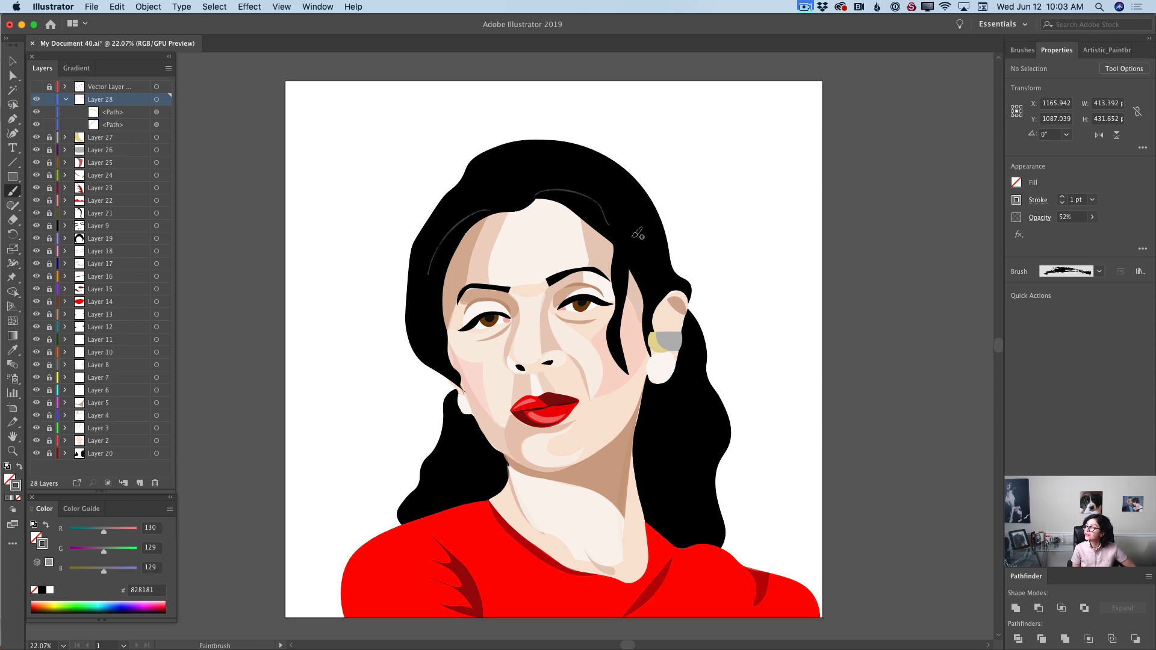
mouse_move(549, 168)
mouse_down()
mouse_move(608, 177)
mouse_move(637, 213)
mouse_move(625, 306)
mouse_up()
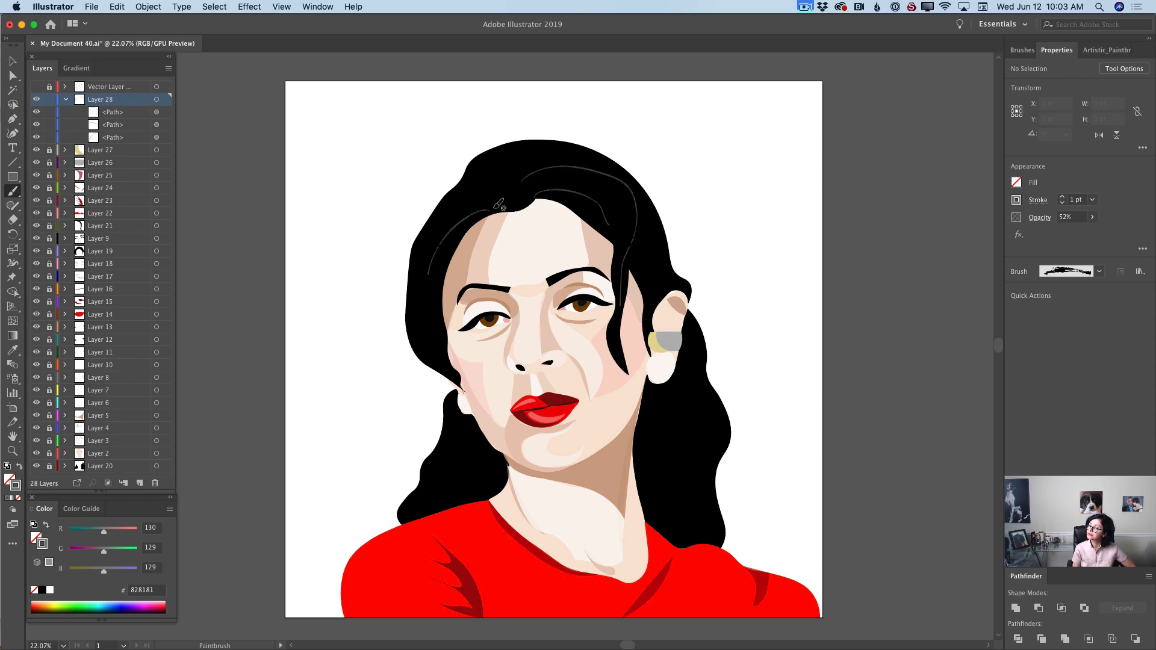
mouse_move(500, 204)
mouse_down()
mouse_move(438, 268)
mouse_move(432, 320)
mouse_up()
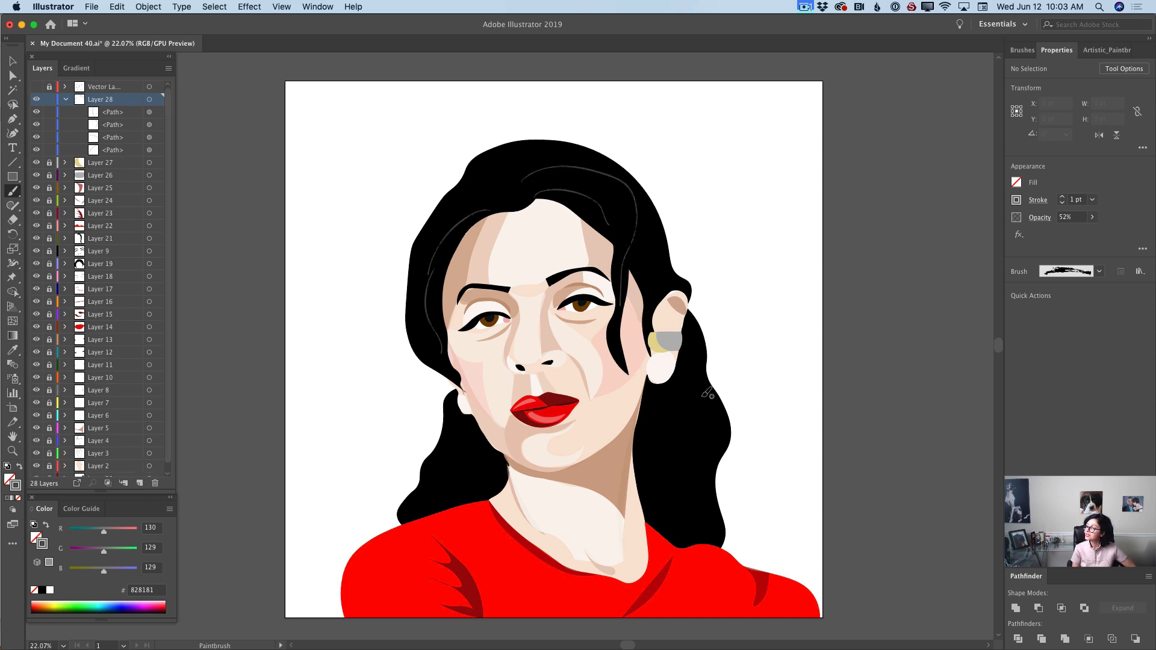
drag(687, 369, 693, 487)
drag(665, 416, 663, 508)
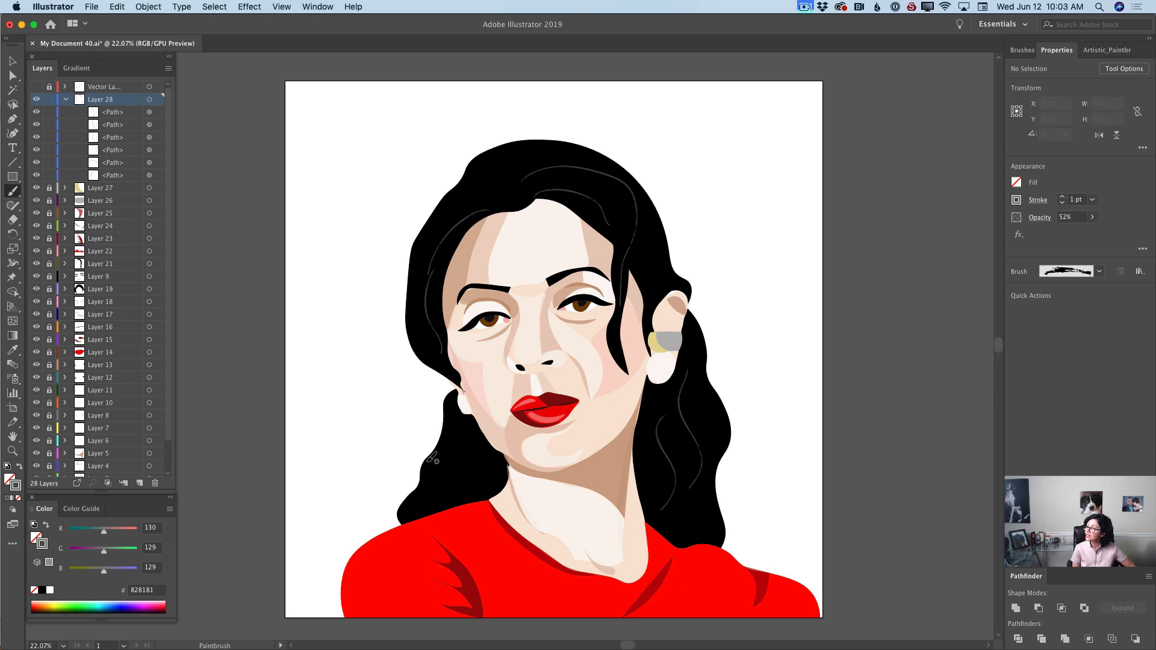
drag(470, 423, 435, 487)
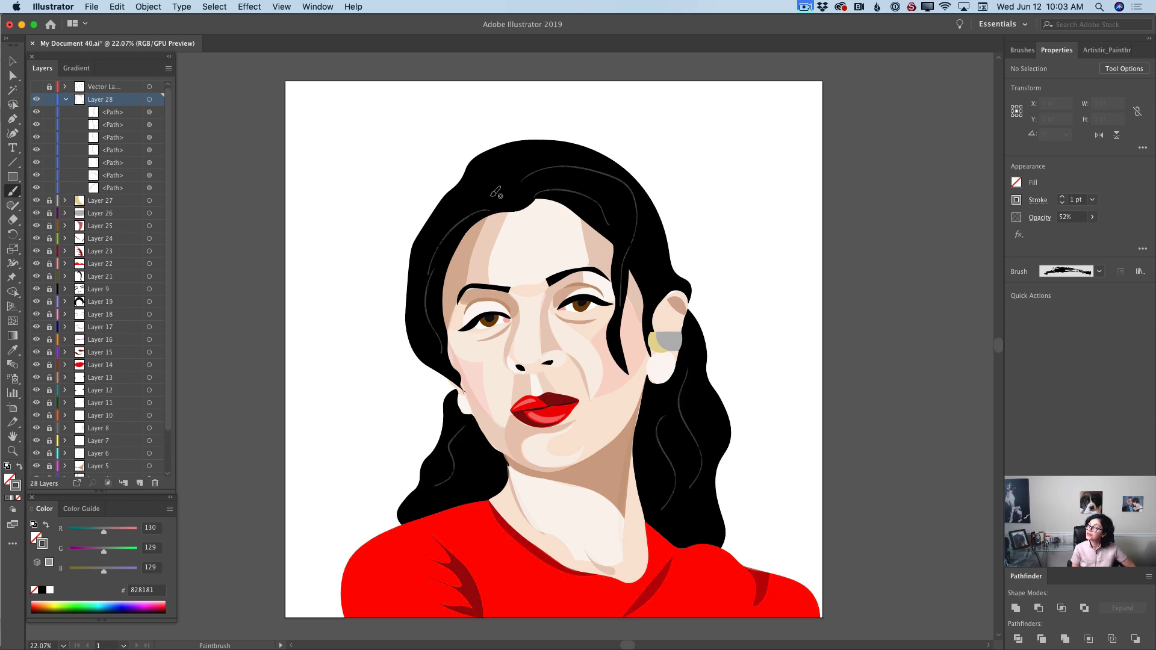
drag(476, 189, 426, 238)
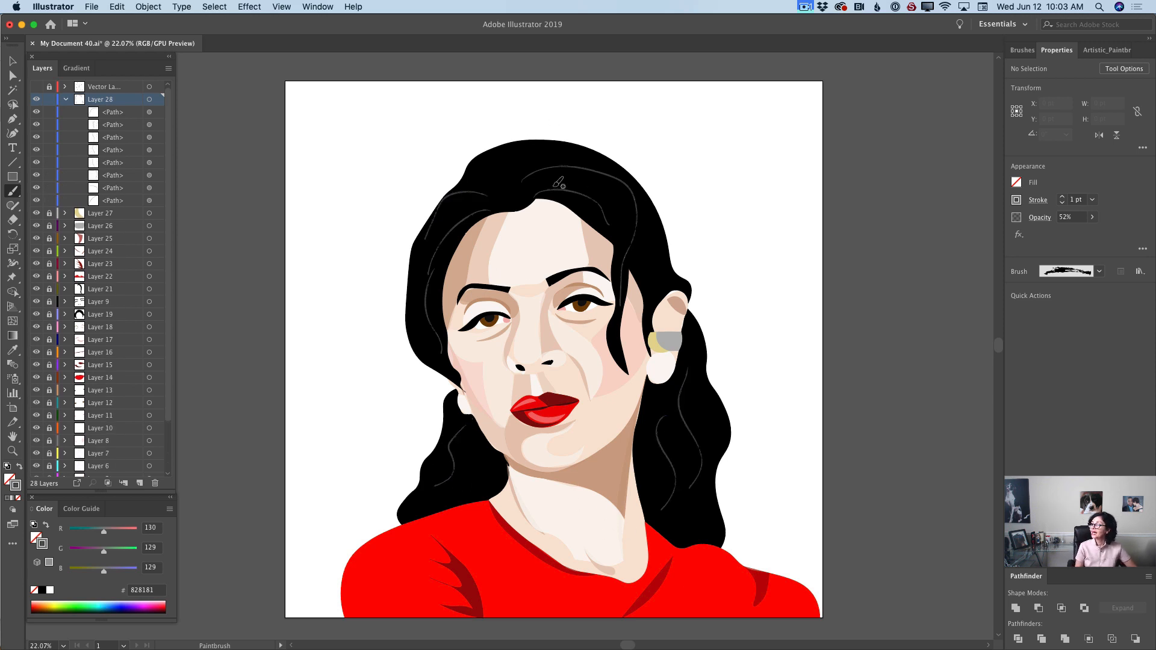
mouse_move(525, 197)
mouse_down()
mouse_move(527, 165)
mouse_move(571, 156)
mouse_up()
drag(653, 227, 665, 278)
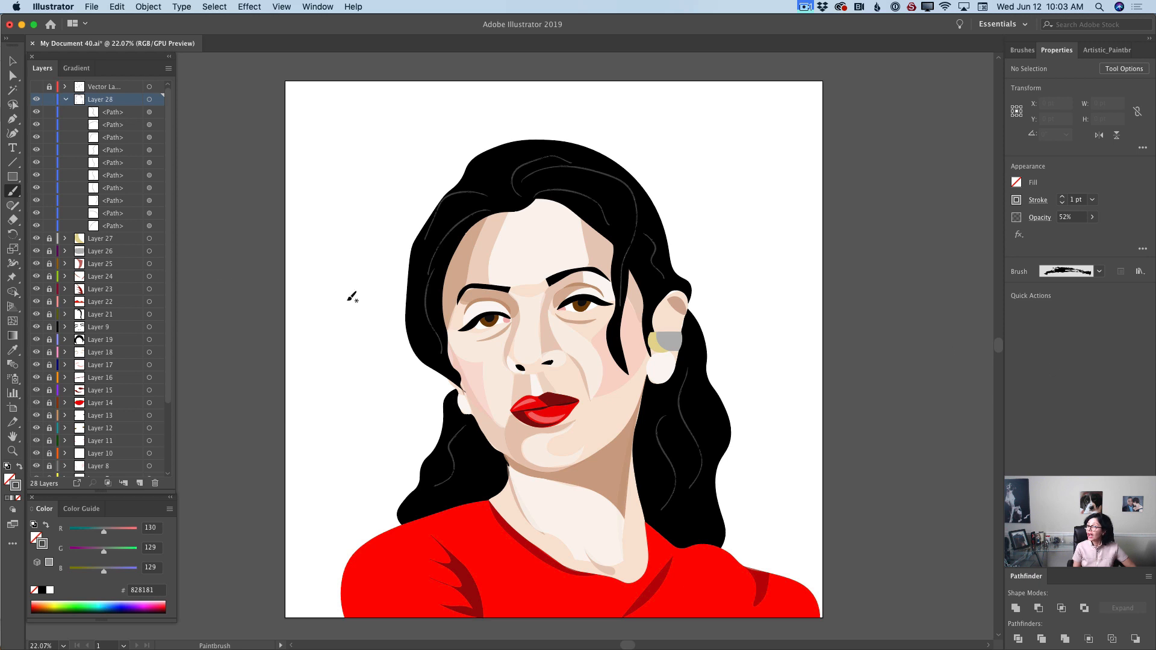
Lock Layer 28, add a new layer above it, and paint a black 000000 flyaway strand along the hair's outer edge beside the forehead's shadowed side.
click(139, 483)
double_click(20, 489)
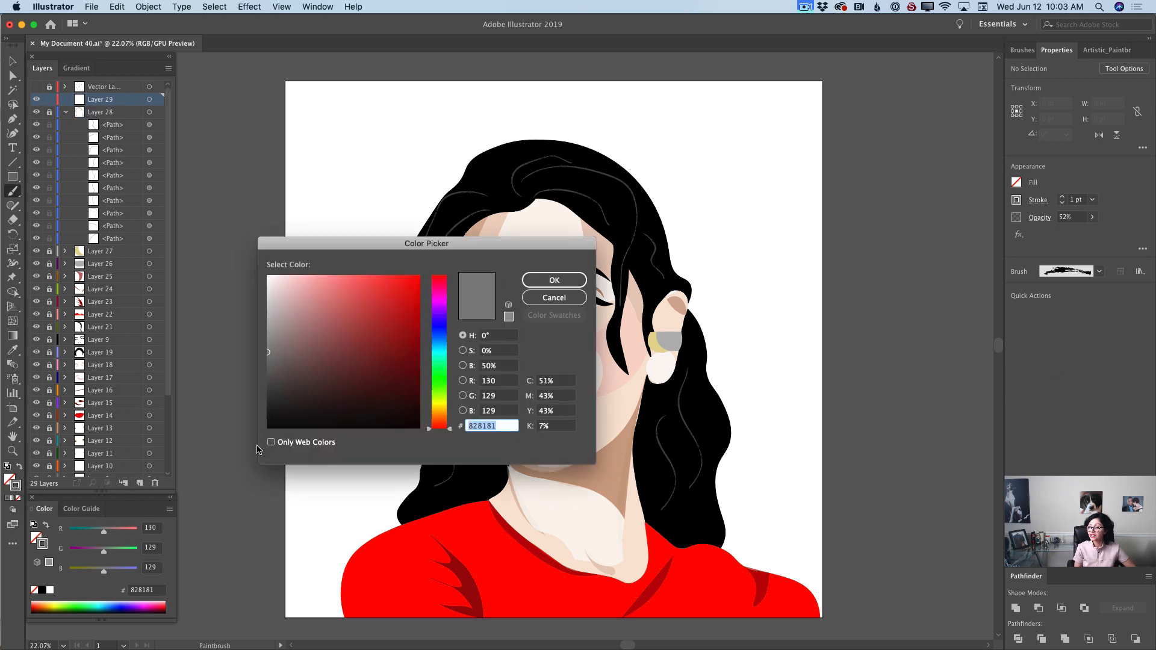
click(554, 280)
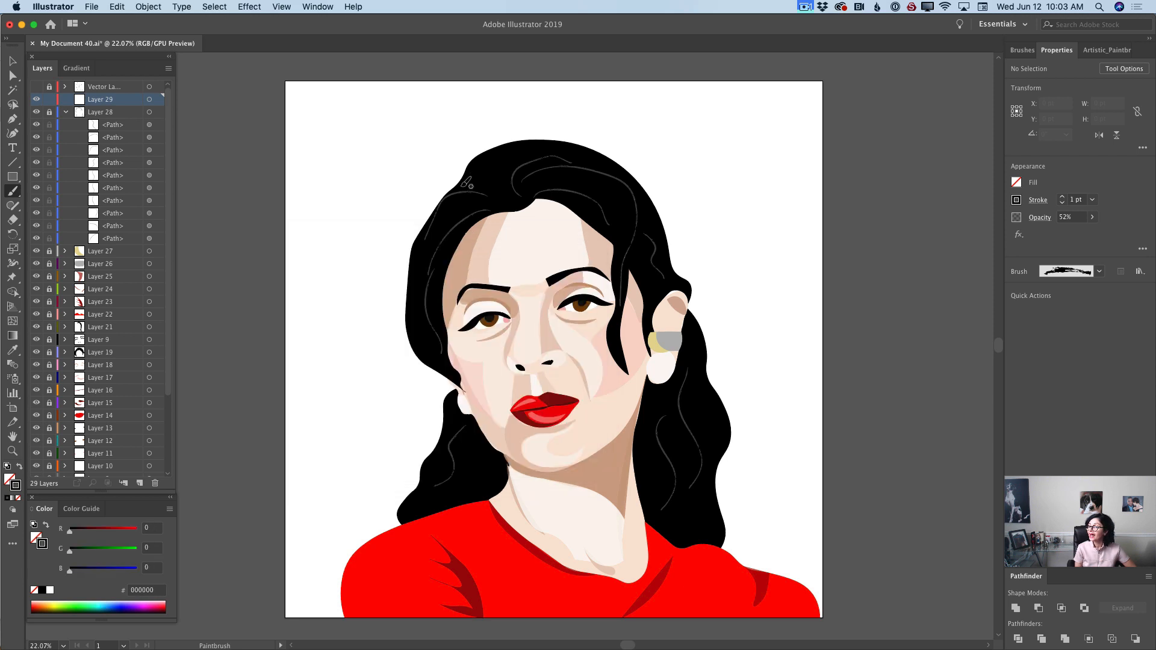
mouse_move(456, 185)
mouse_down()
mouse_move(412, 253)
mouse_move(402, 336)
mouse_up()
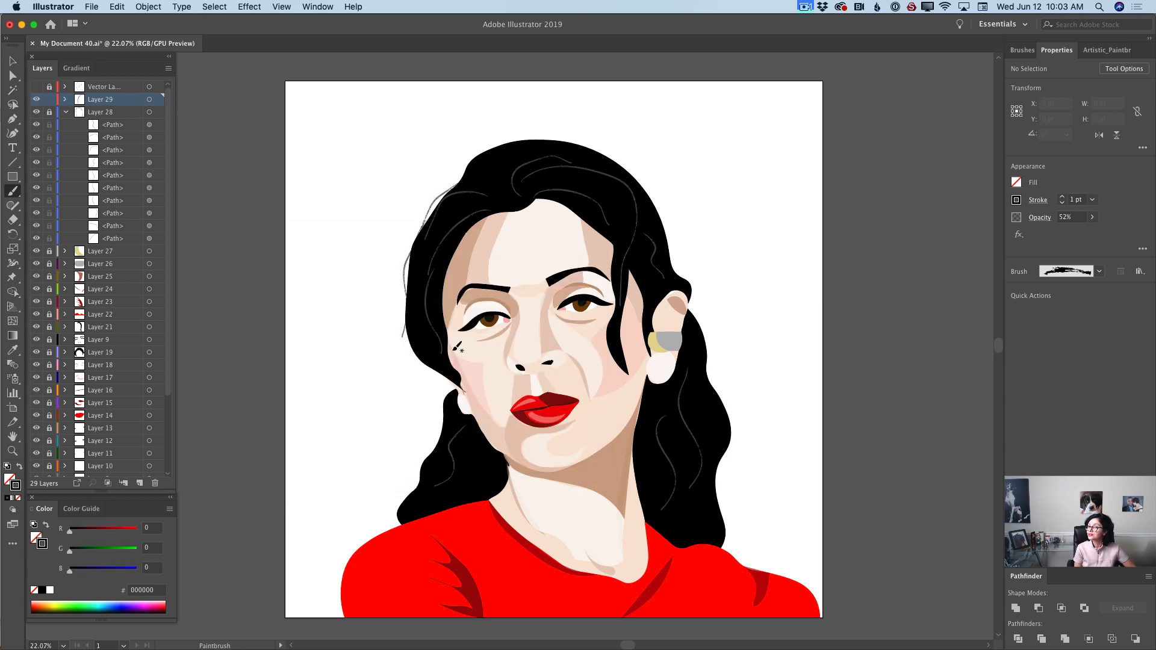
double_click(18, 485)
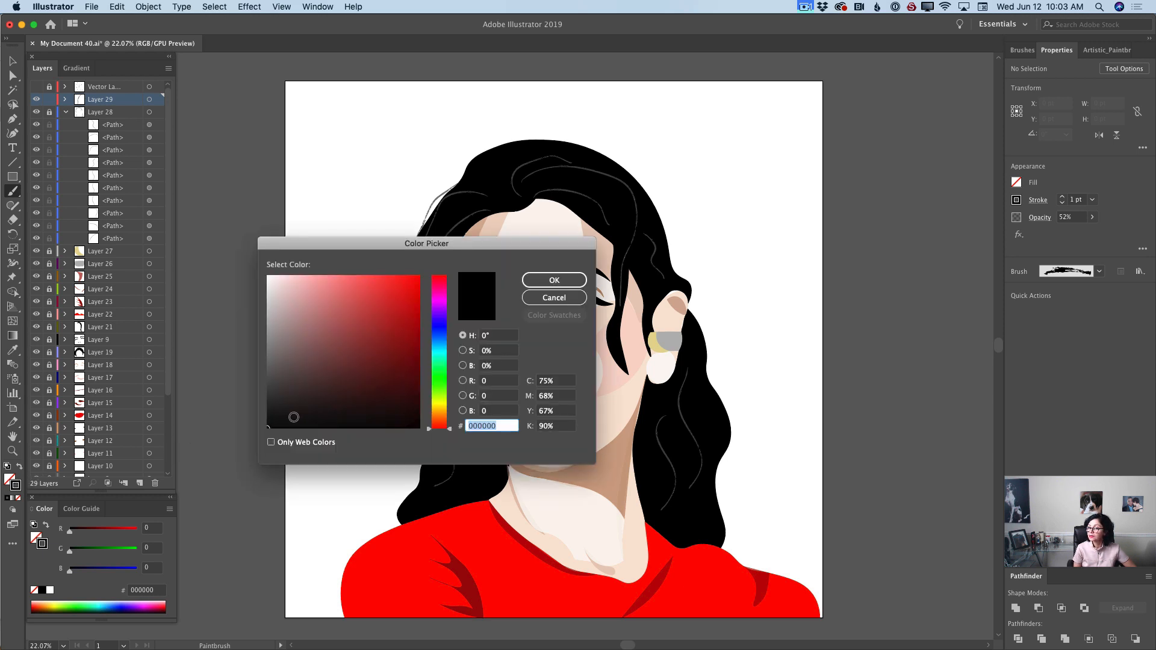
click(545, 280)
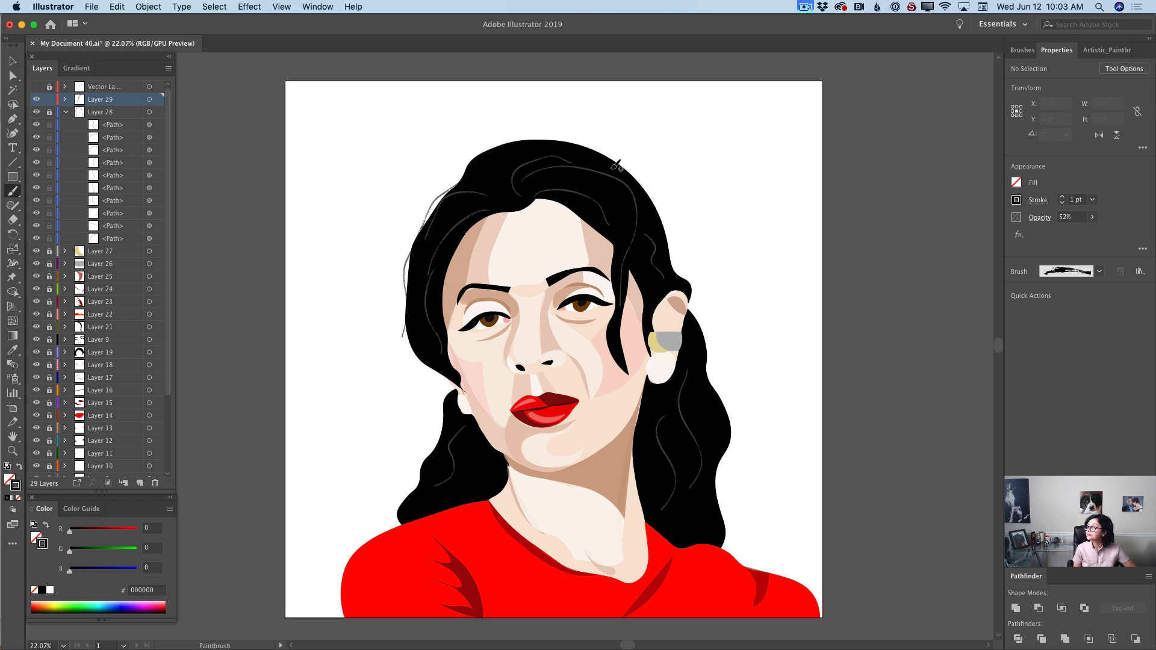
Paint thin black flyaway strands on Layer 29 around the crown's outer edge, both sides of the hair and the lower curls.
mouse_move(516, 144)
mouse_down()
mouse_move(593, 144)
mouse_move(630, 165)
mouse_move(620, 166)
mouse_move(650, 197)
mouse_move(683, 272)
mouse_up()
drag(694, 321, 721, 447)
drag(419, 333, 468, 416)
mouse_move(447, 363)
mouse_down()
mouse_move(443, 432)
mouse_move(424, 475)
mouse_up()
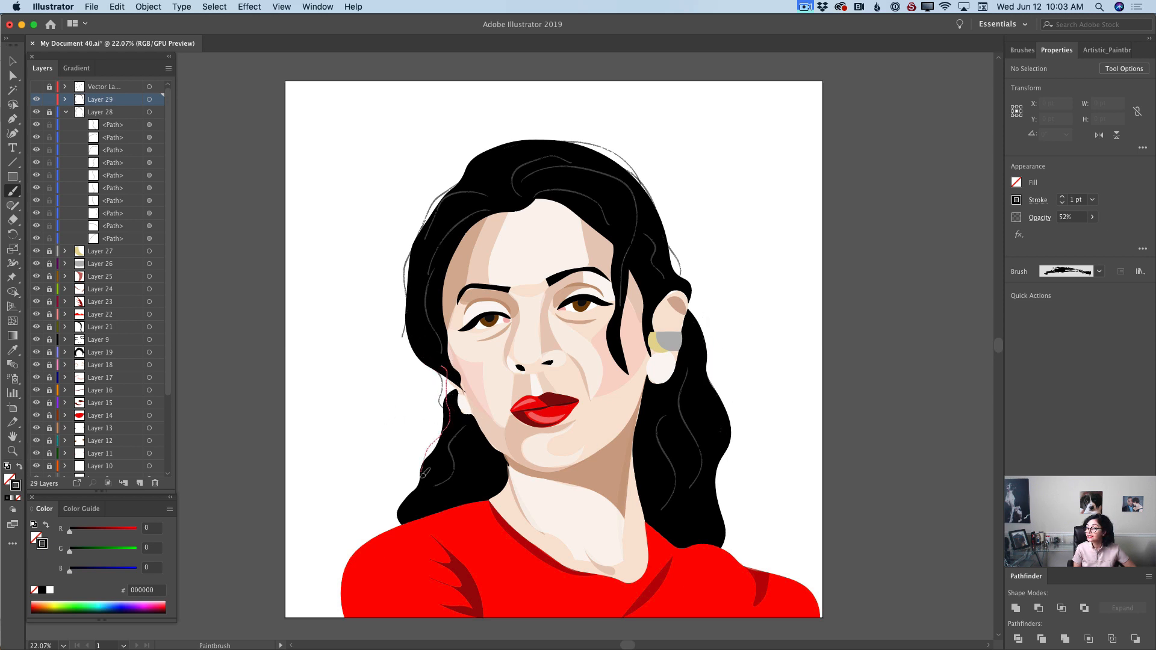
mouse_move(709, 387)
mouse_down()
mouse_move(725, 445)
mouse_move(716, 544)
mouse_up()
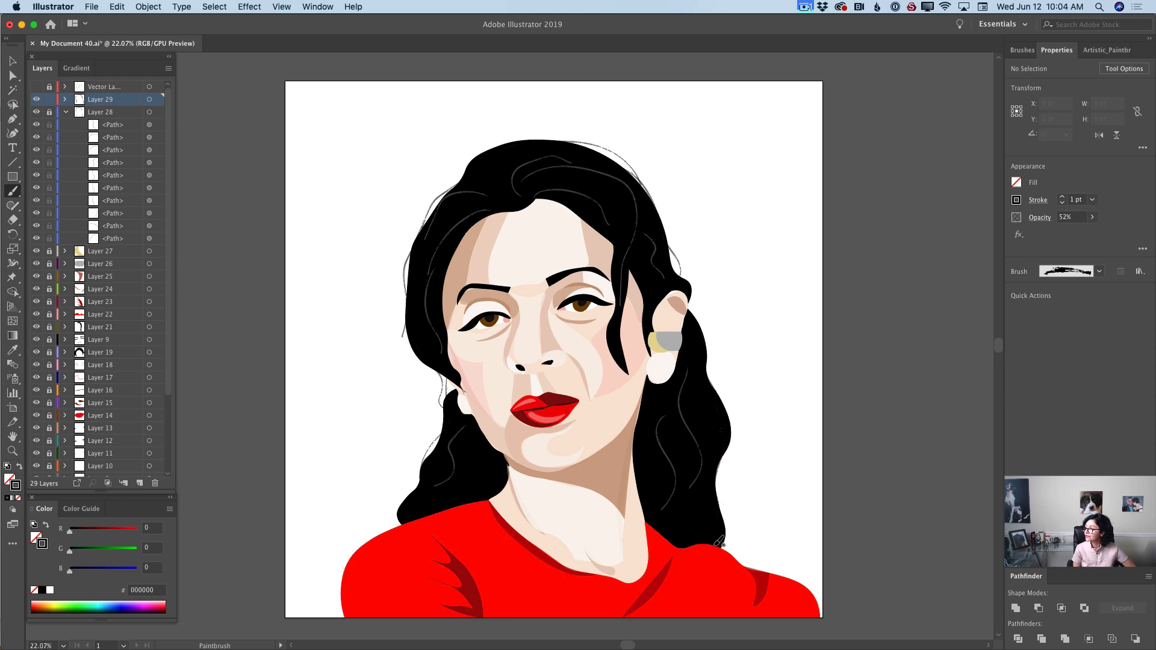
drag(704, 346, 730, 417)
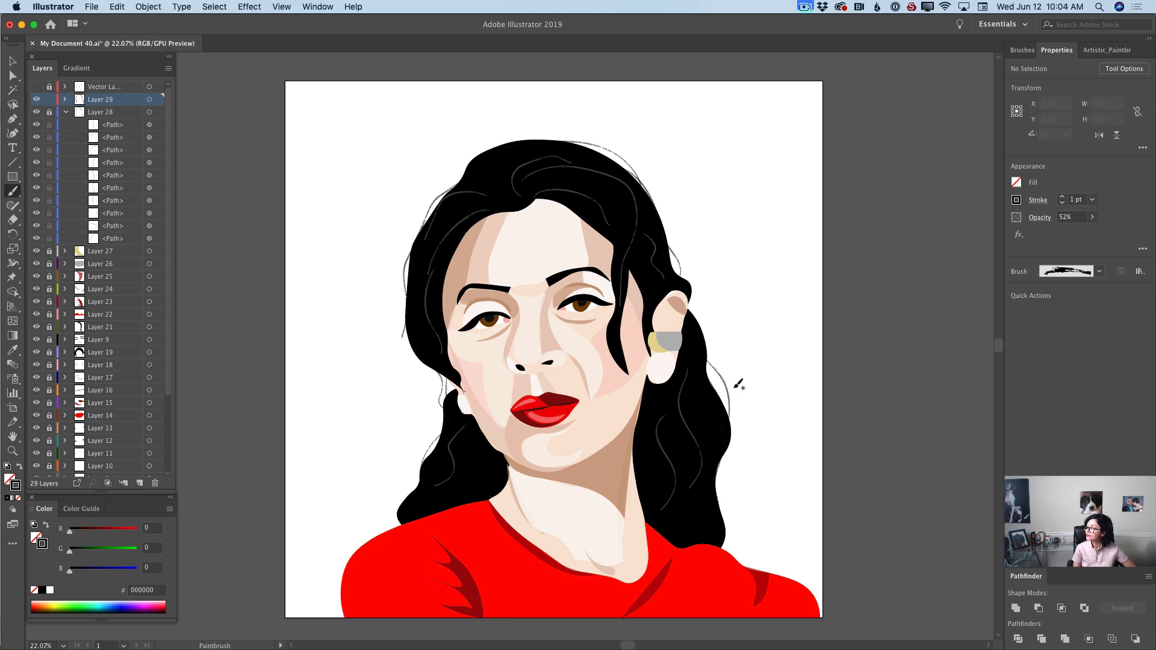
drag(711, 364, 731, 425)
drag(723, 464, 717, 545)
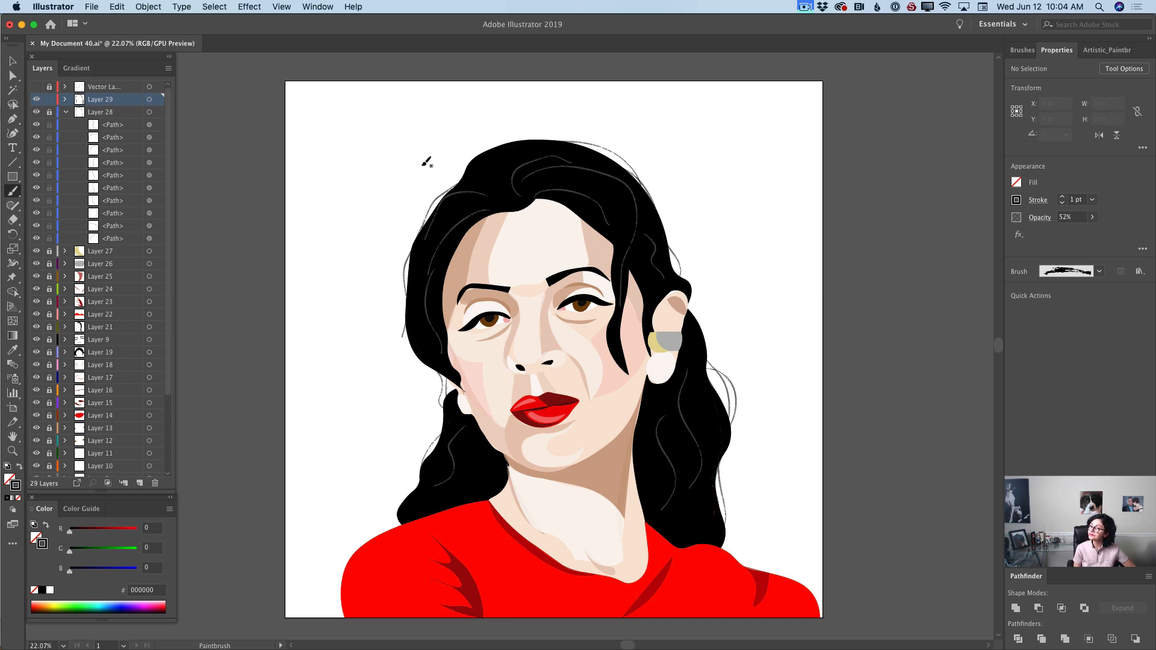
mouse_move(451, 195)
mouse_down()
mouse_move(407, 234)
mouse_move(404, 335)
mouse_up()
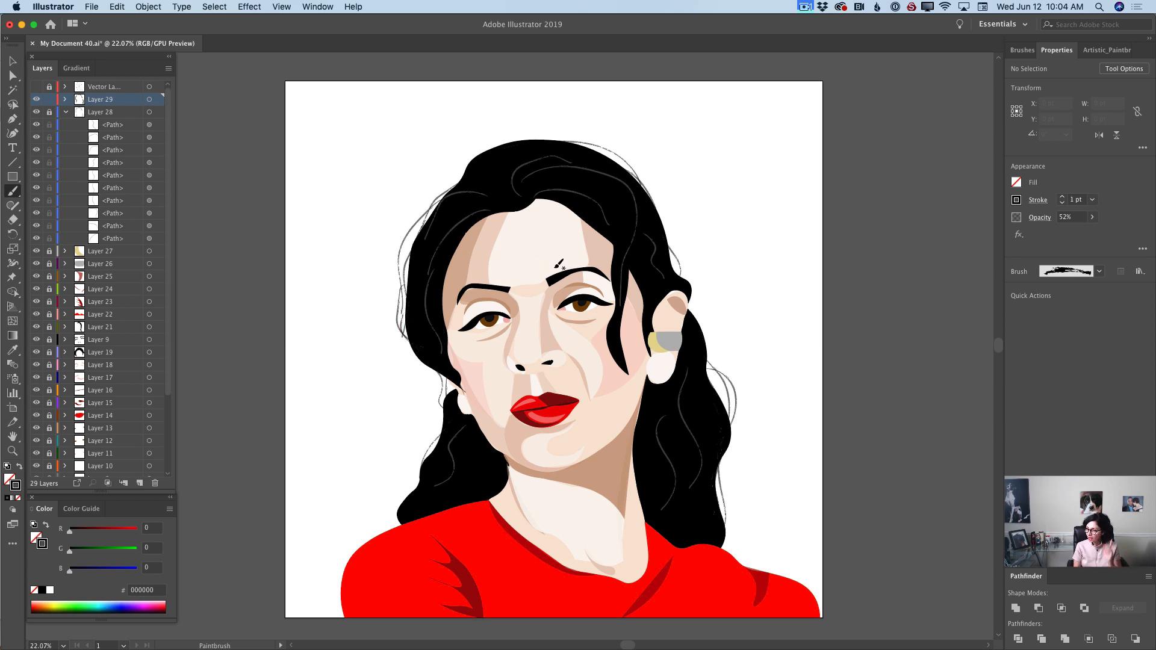
Lock Layer 29, add a new layer above it, and paint thin black lower lash lines under both eyes with the Paintbrush.
click(12, 451)
click(513, 323)
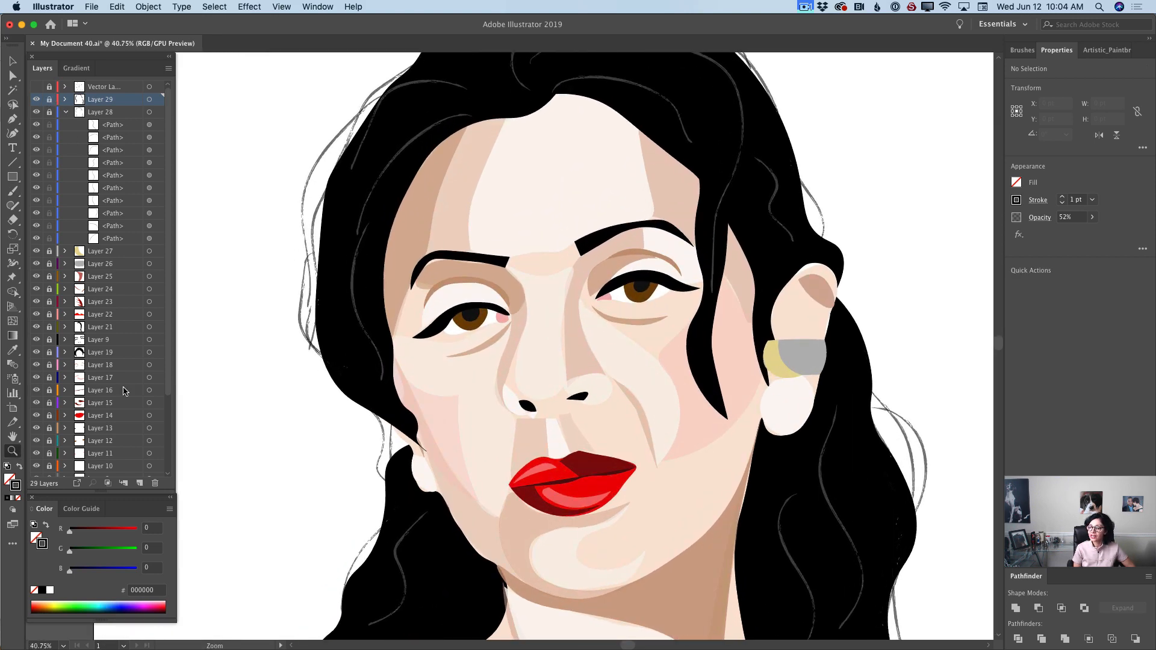
click(140, 482)
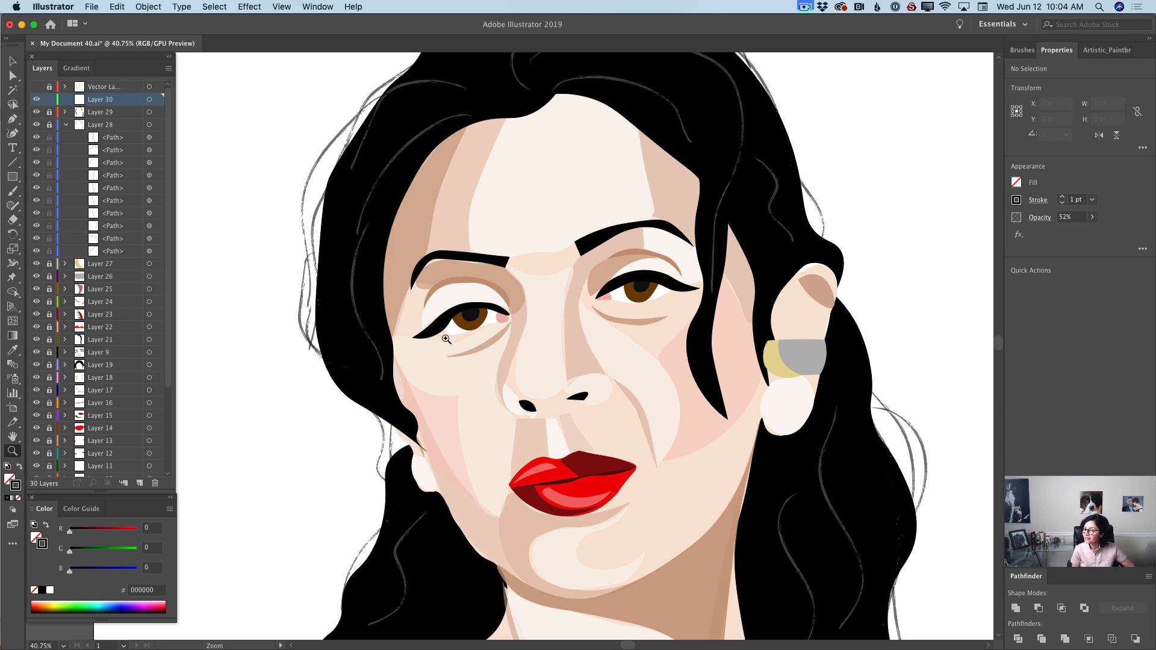
click(12, 191)
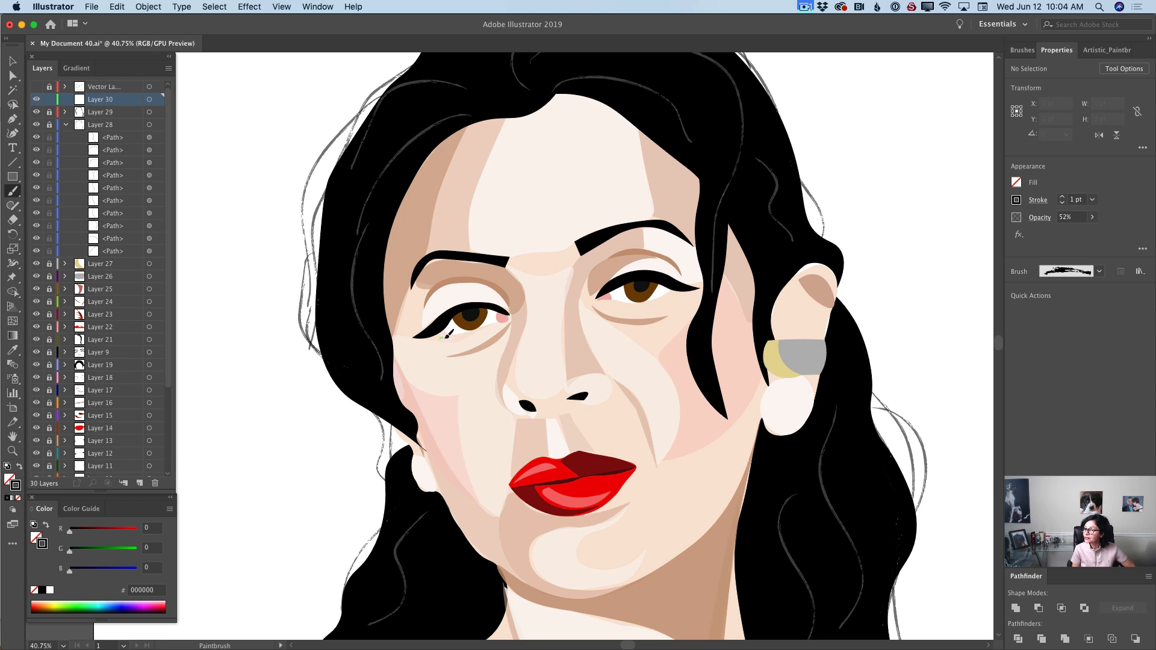
drag(504, 323, 504, 323)
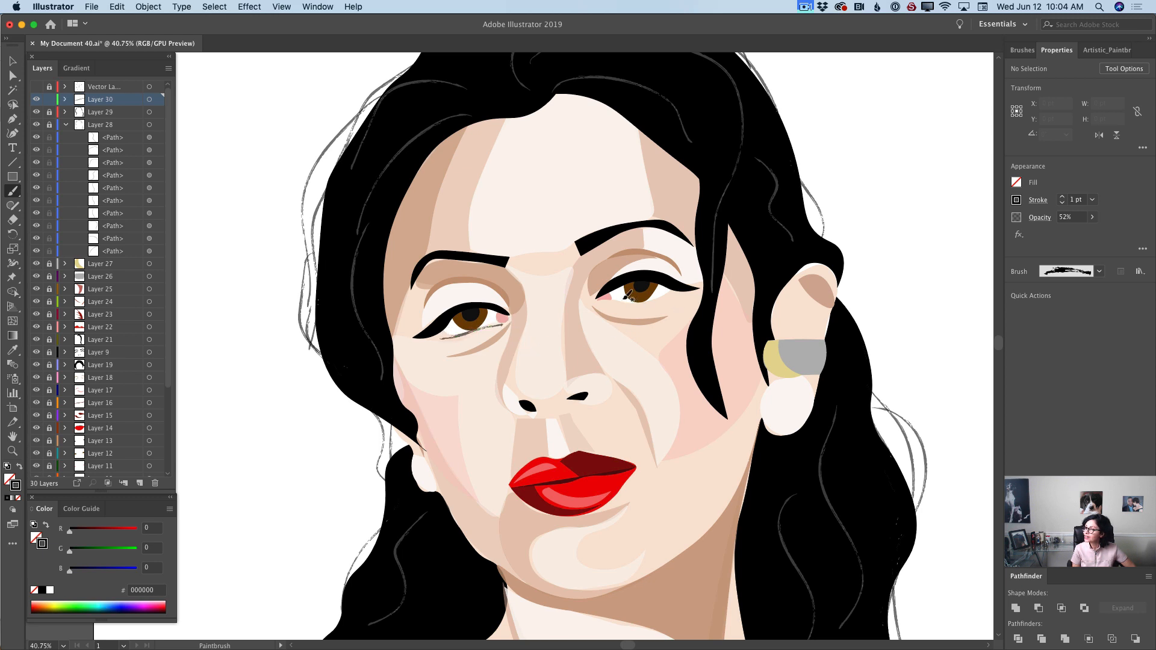
drag(662, 296, 663, 297)
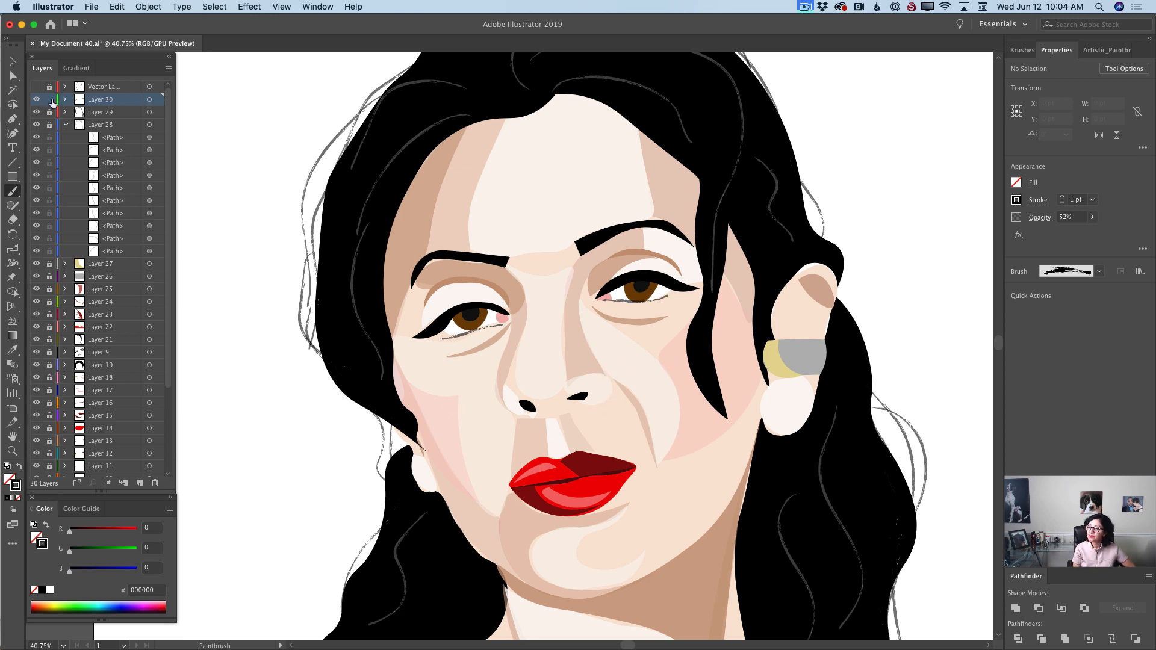
Lock Layer 30, add a new layer above it, and paint brown 60401E contour strokes around the nostrils and at both corners of the mouth.
click(139, 483)
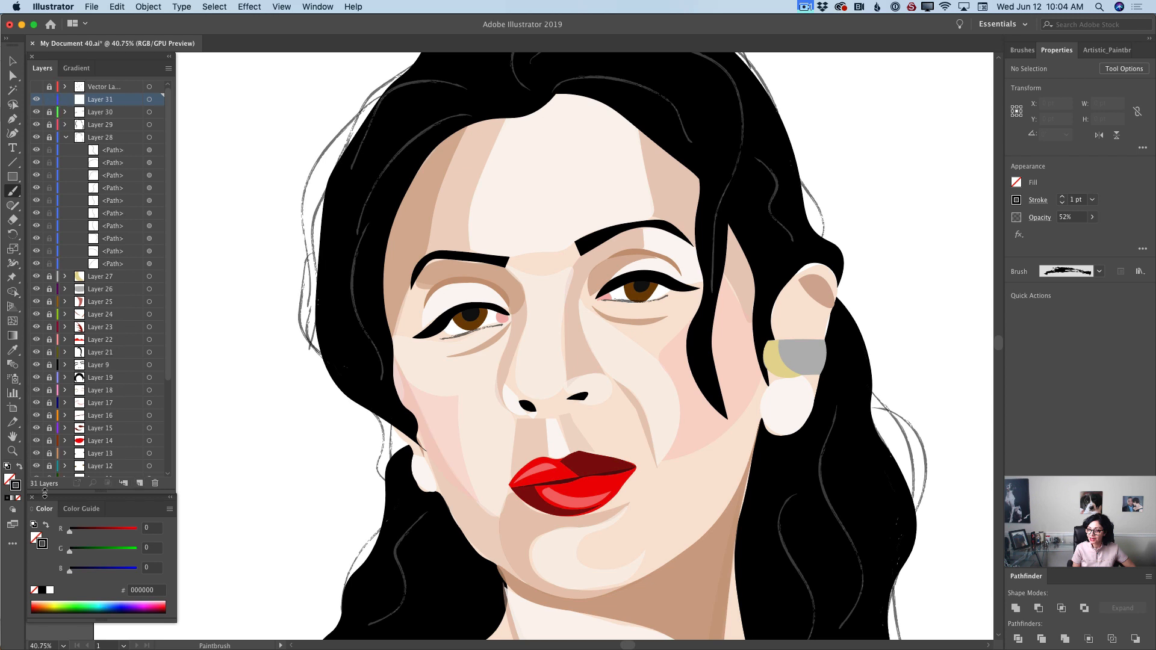
double_click(17, 485)
mouse_move(446, 412)
mouse_down()
mouse_move(439, 406)
mouse_move(439, 418)
mouse_up()
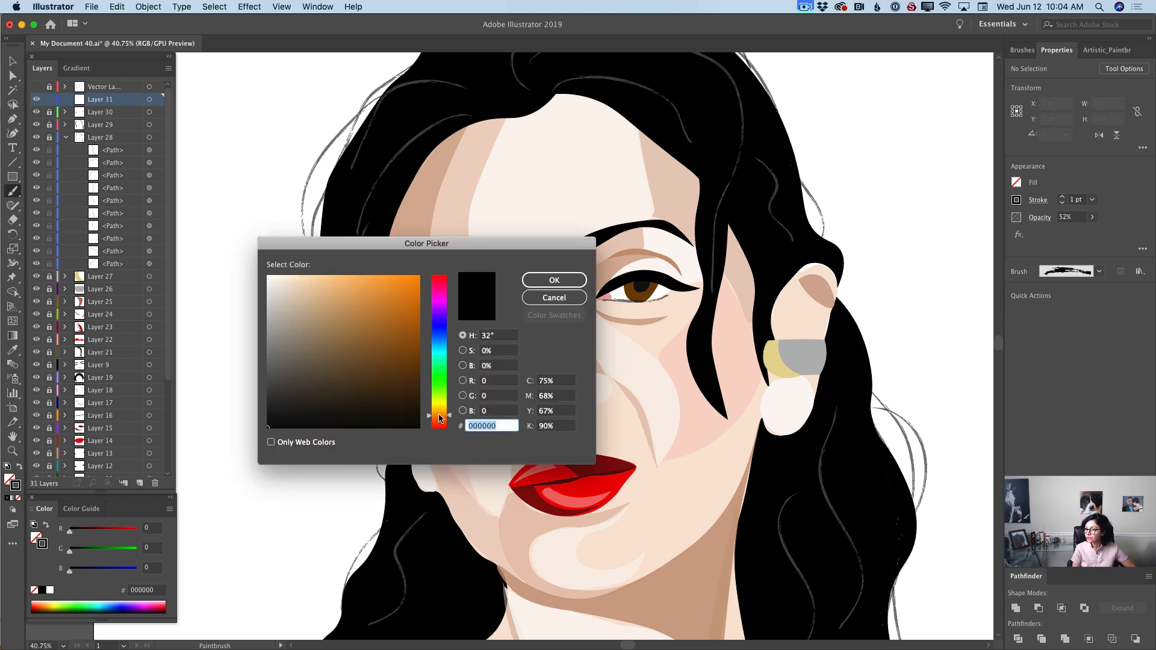
click(373, 371)
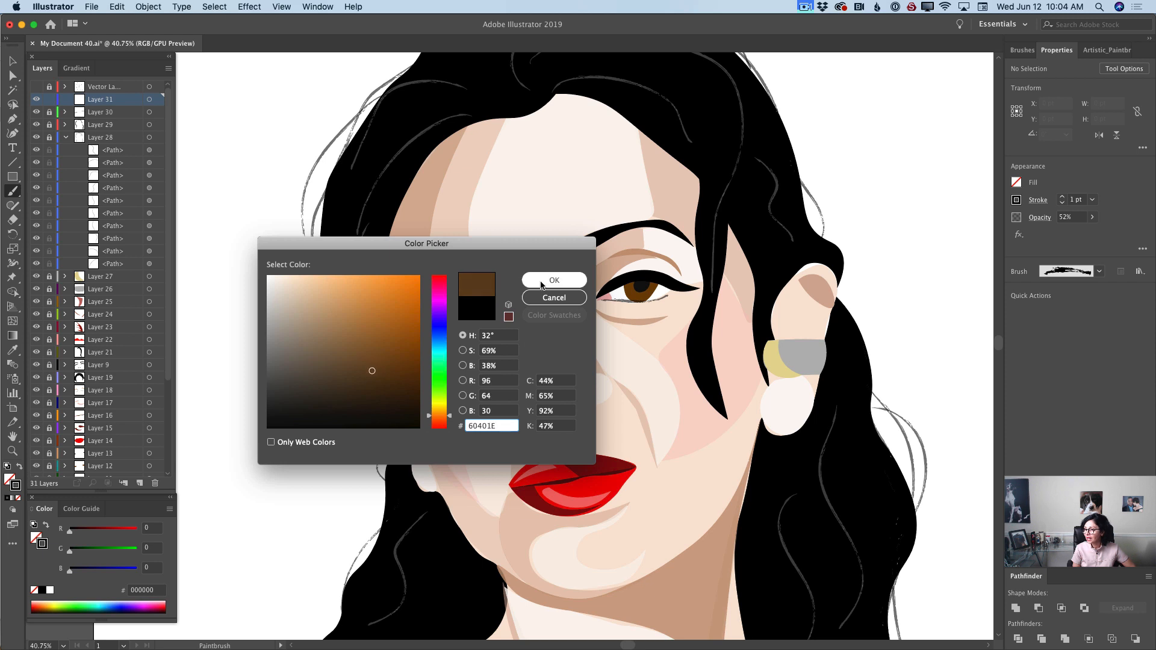
click(554, 280)
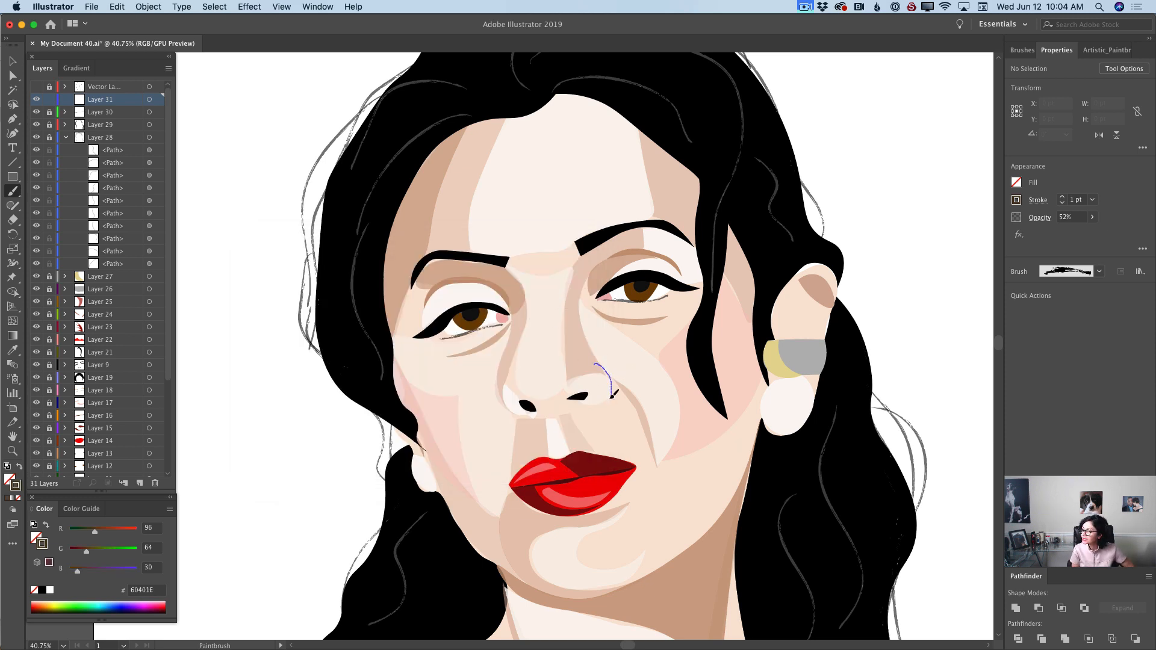
drag(612, 396, 594, 408)
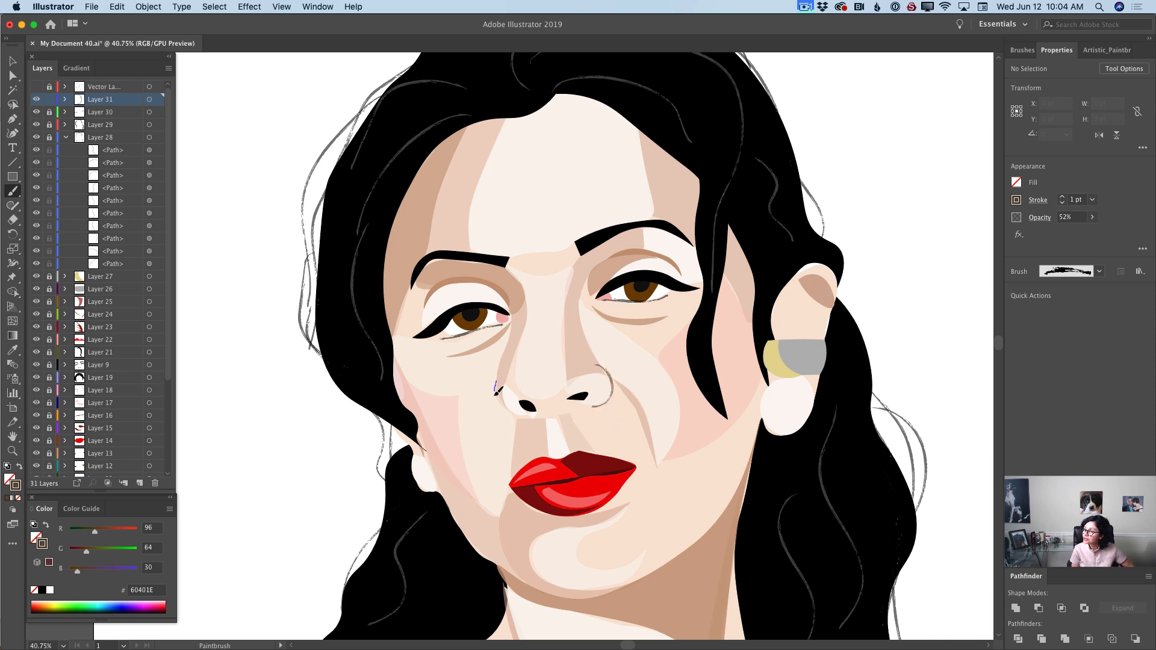
mouse_move(497, 390)
mouse_down()
mouse_move(517, 415)
mouse_move(563, 416)
mouse_move(569, 403)
mouse_up()
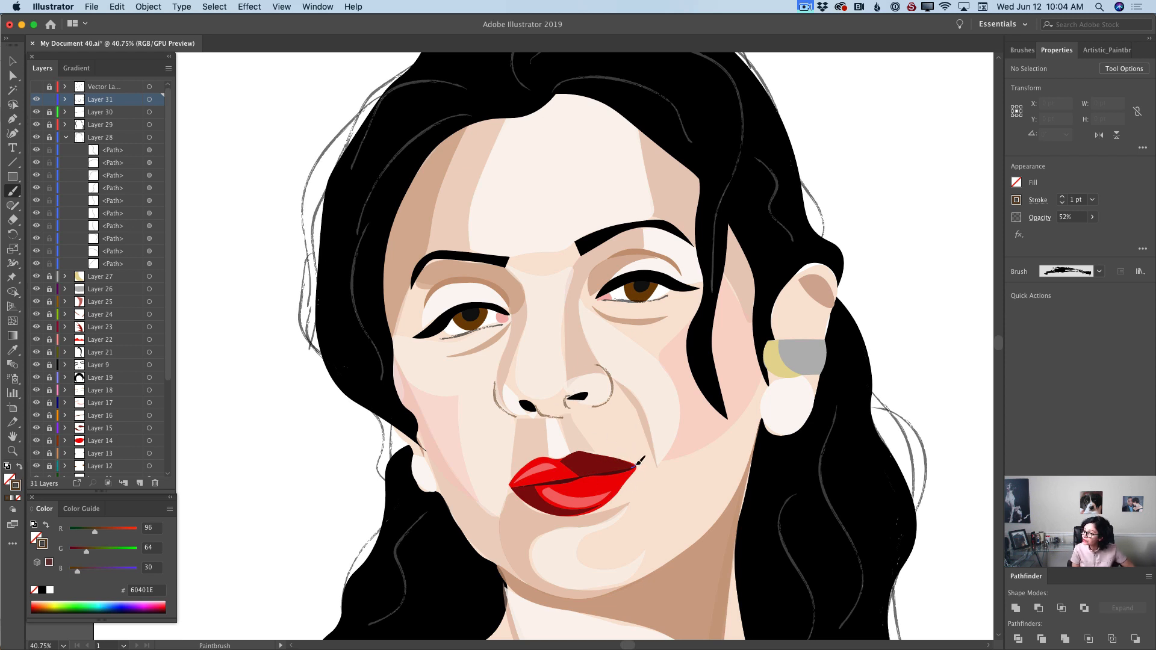
drag(637, 465, 638, 472)
drag(506, 484, 508, 488)
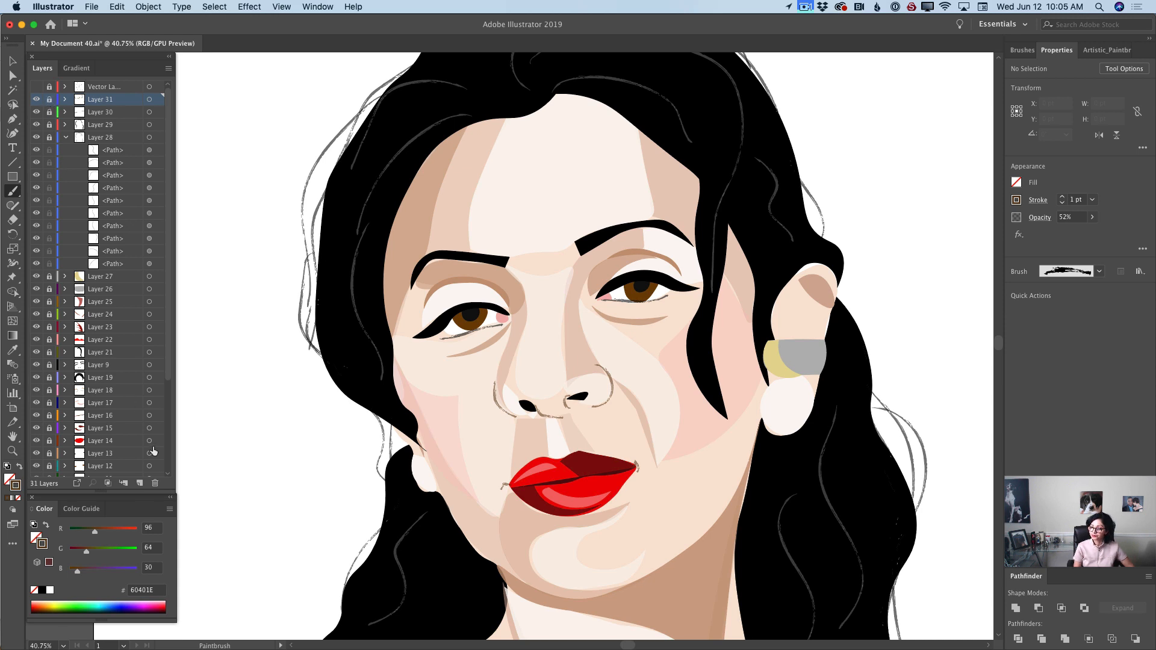
Lock Layer 31, add a new layer above it, and paint small white FFFFFF highlight strokes in the irises of both eyes.
click(139, 483)
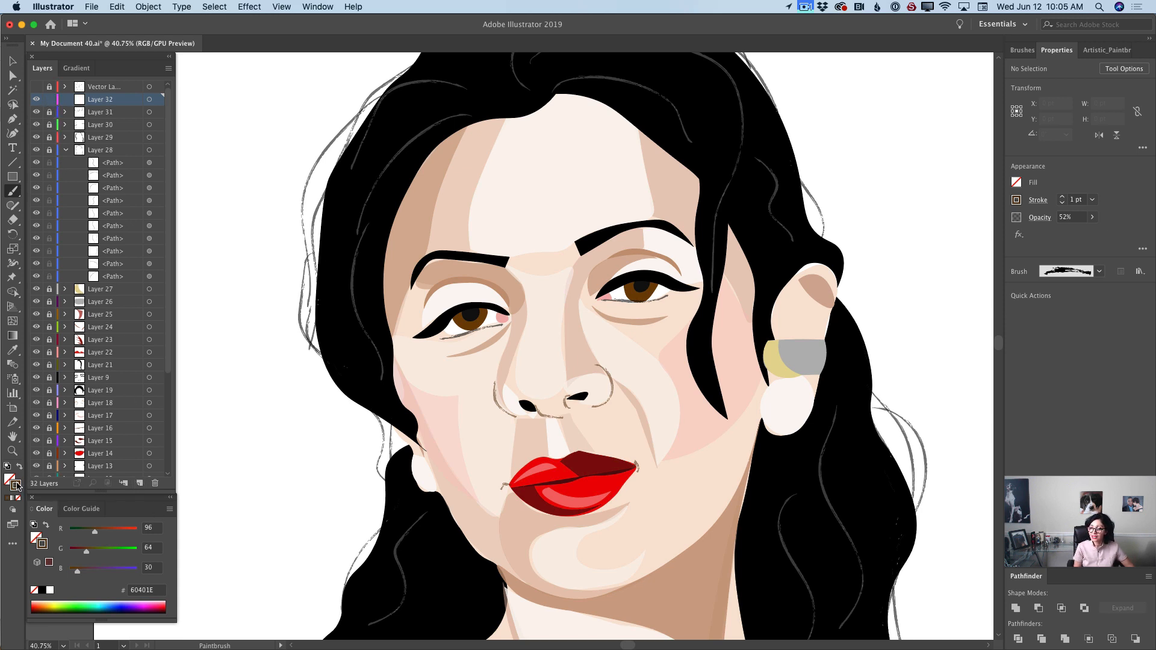
double_click(16, 485)
text(ffffff)
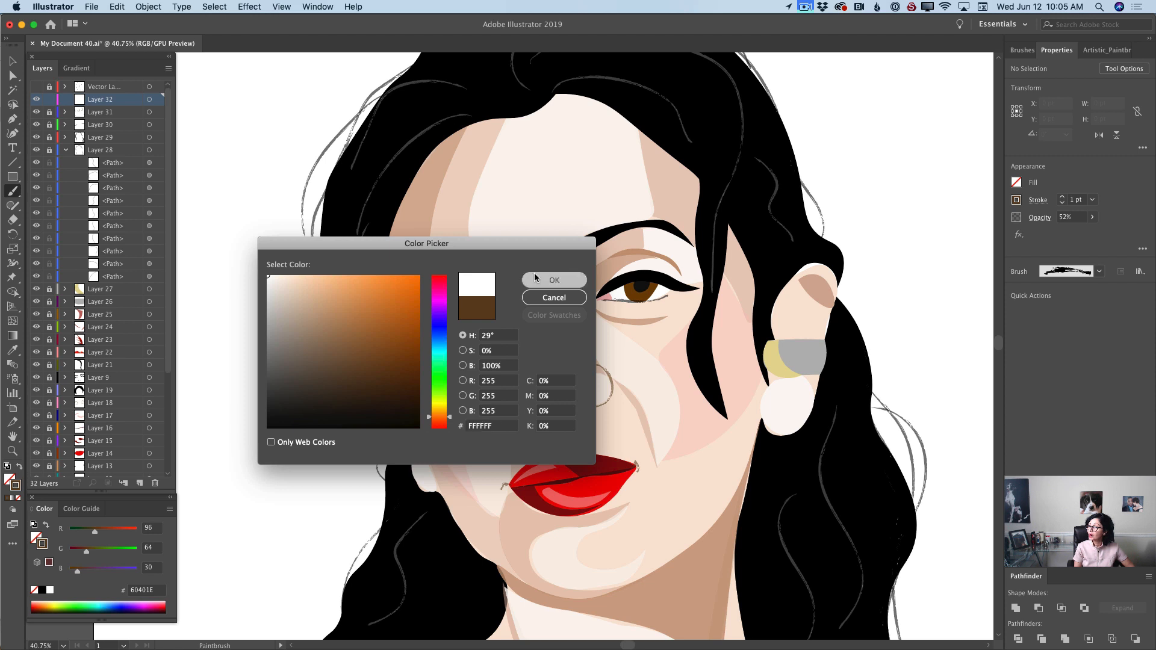
click(554, 280)
drag(634, 288, 639, 285)
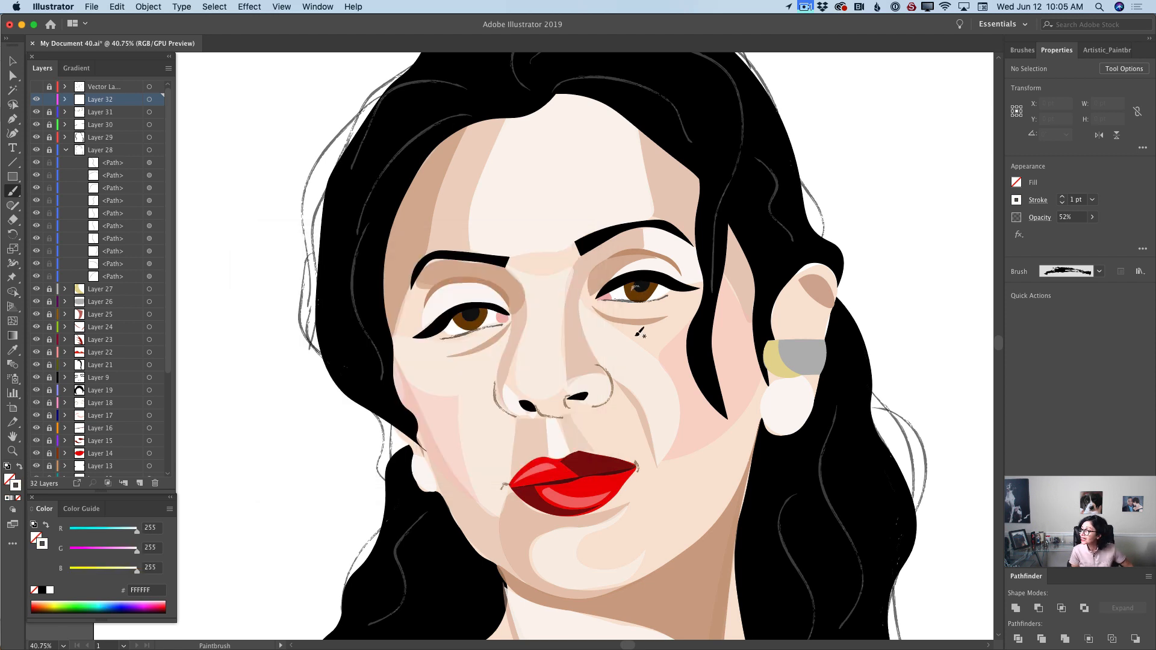
drag(476, 316, 478, 315)
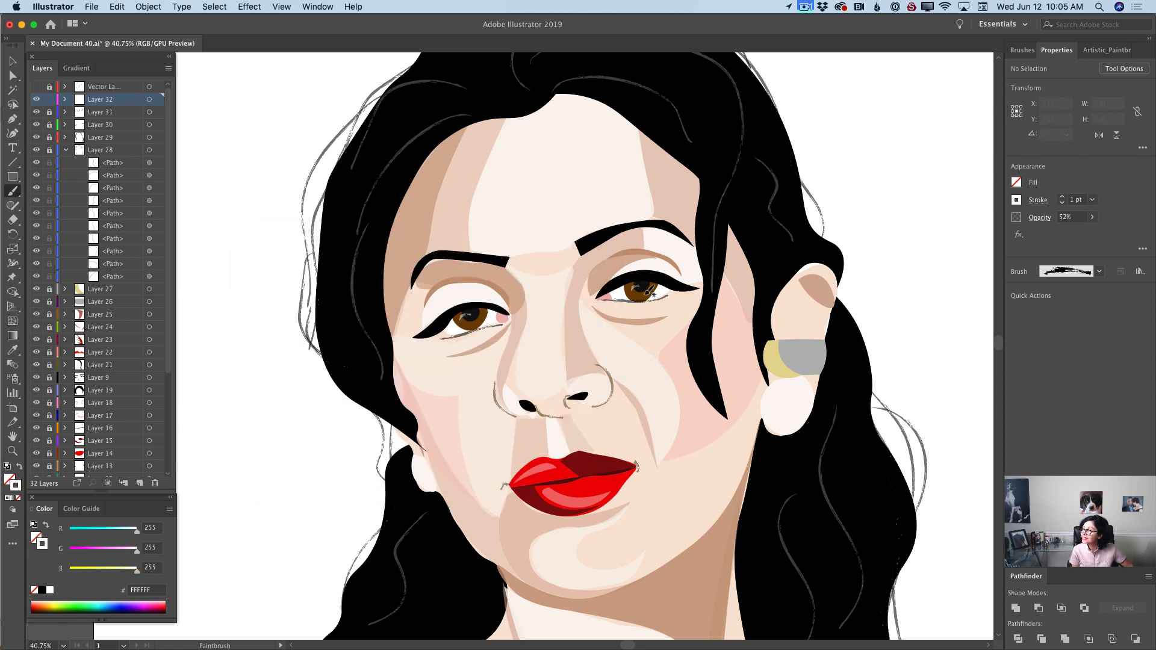
drag(630, 293, 642, 287)
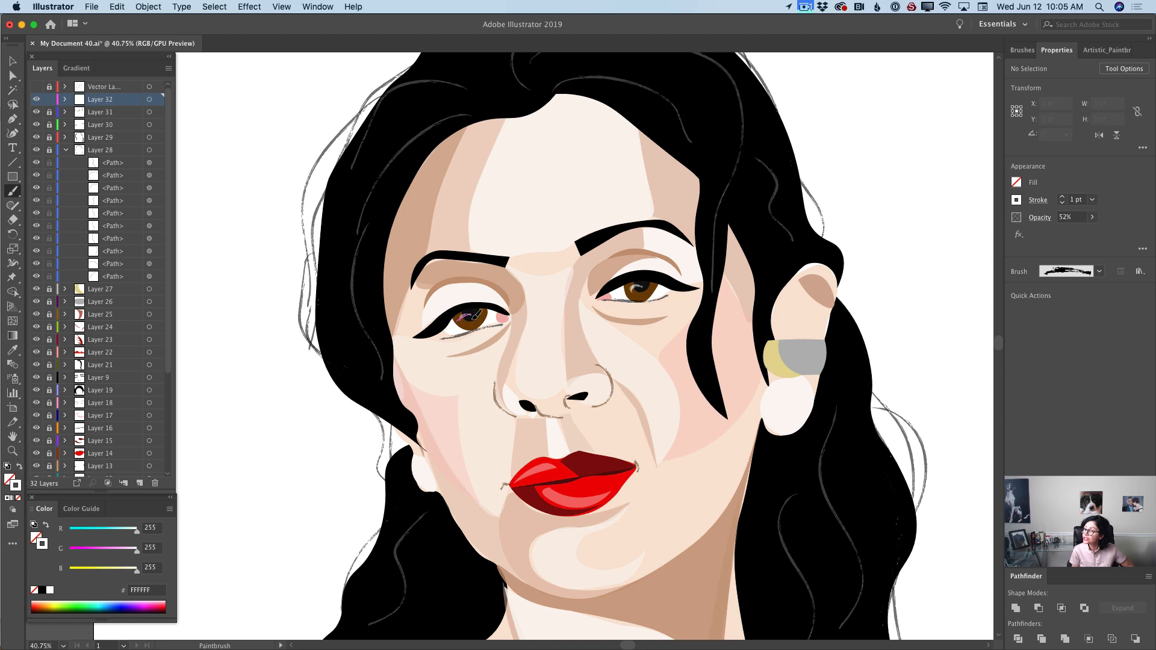
drag(468, 325, 474, 325)
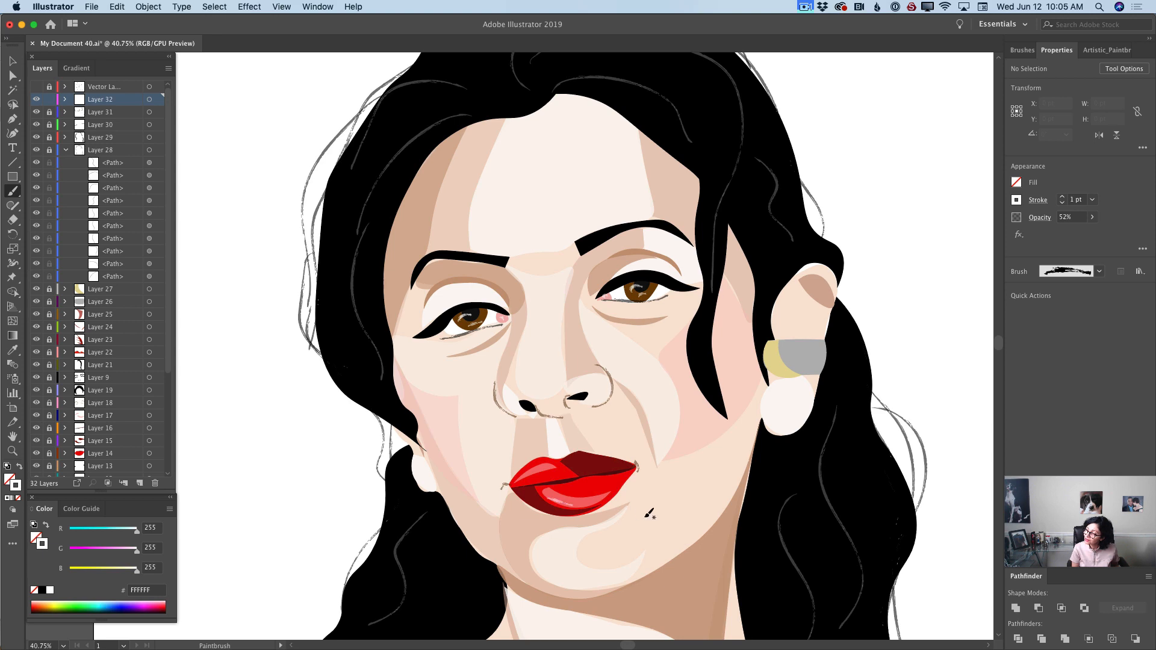
click(12, 452)
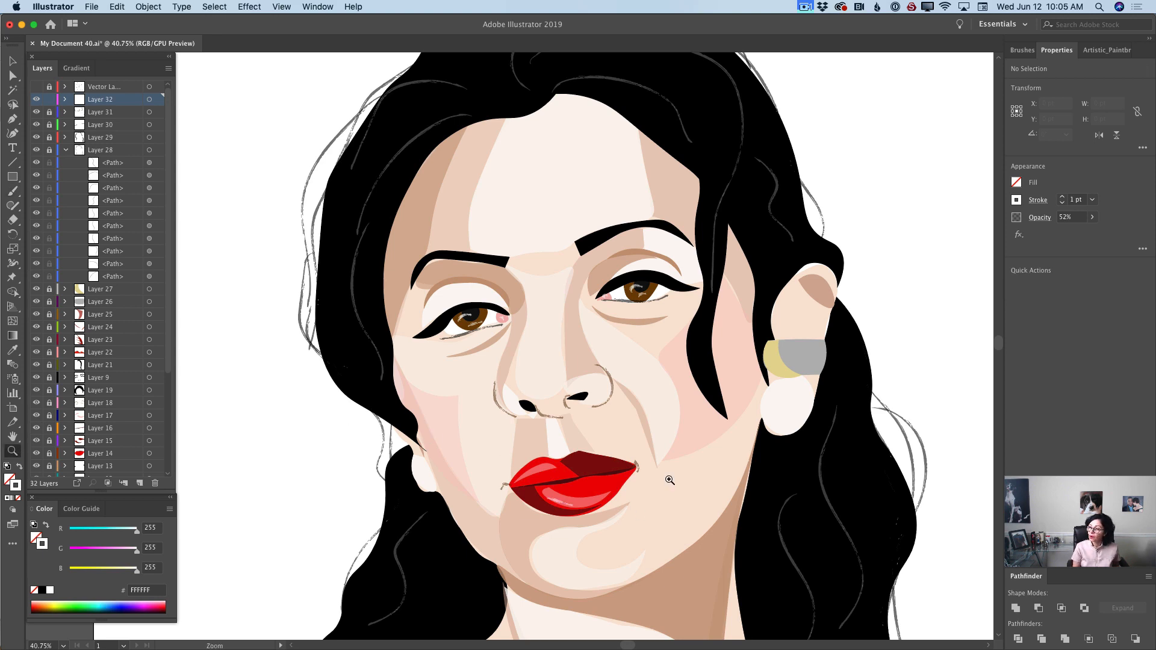
drag(665, 479, 584, 479)
drag(999, 328, 999, 373)
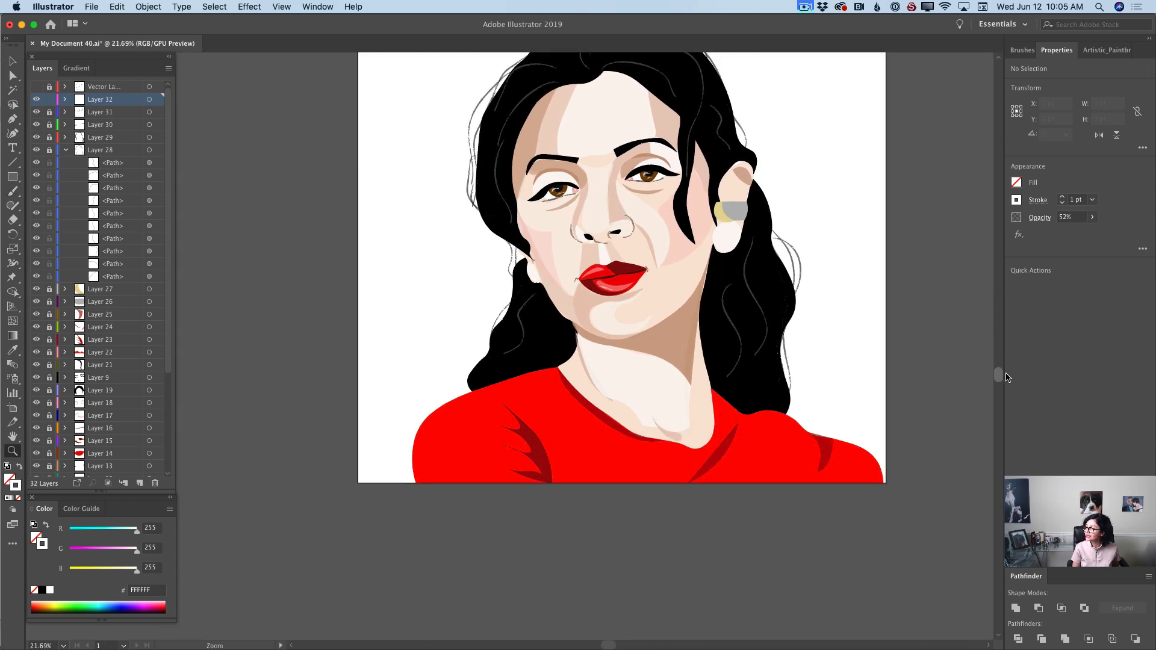
click(13, 192)
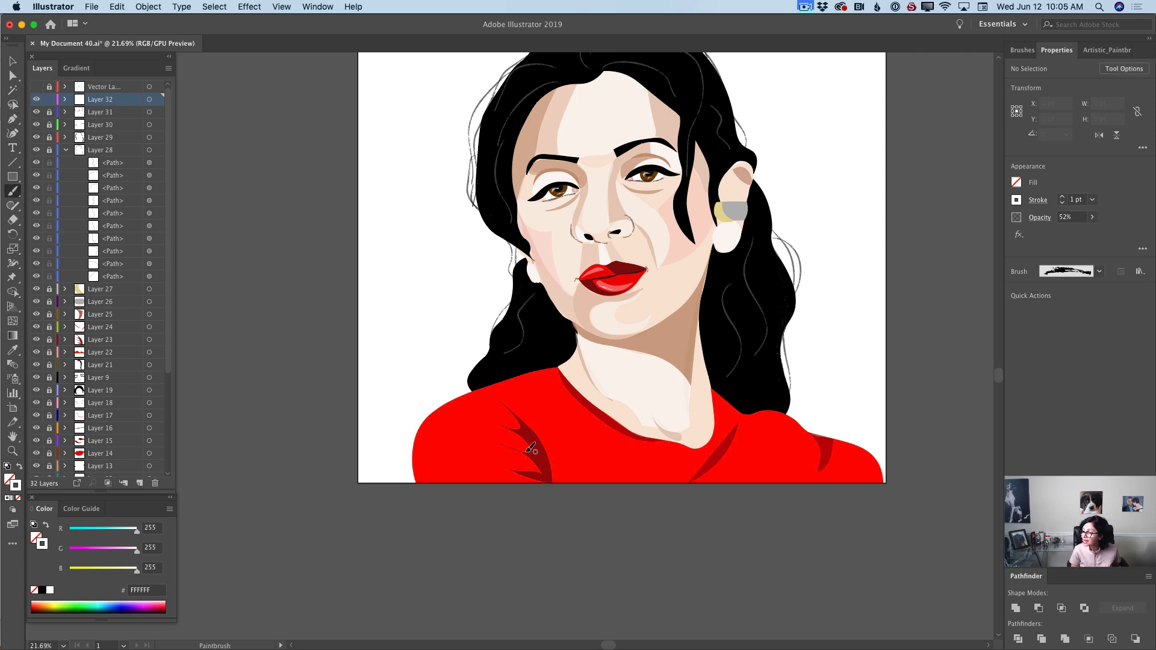
drag(537, 462, 567, 460)
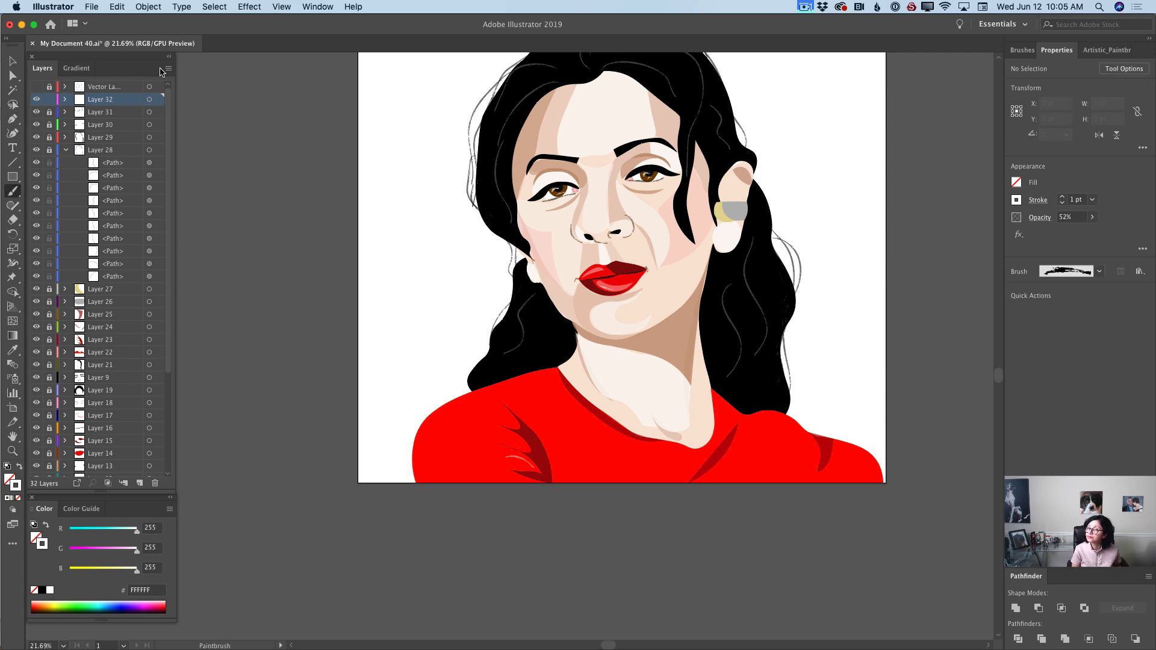
click(116, 7)
click(121, 22)
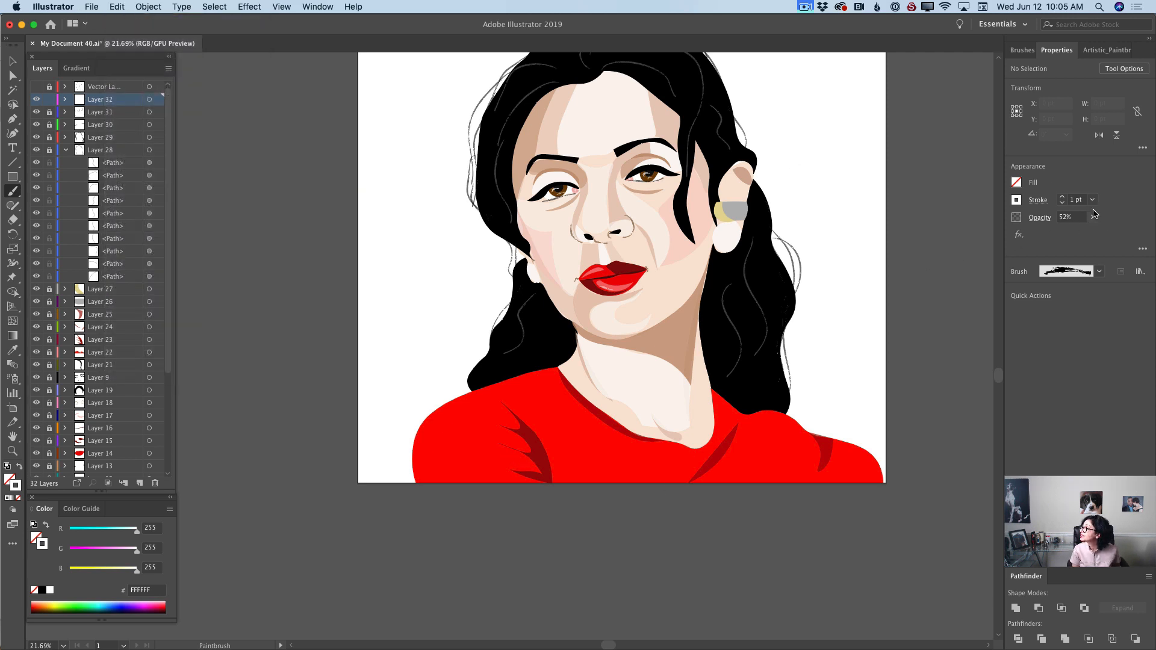
Set the stroke to 4 pt and paint white highlight strokes along the red shirt's sleeve folds, chest folds and neckline.
click(1062, 197)
click(1063, 196)
click(1063, 196)
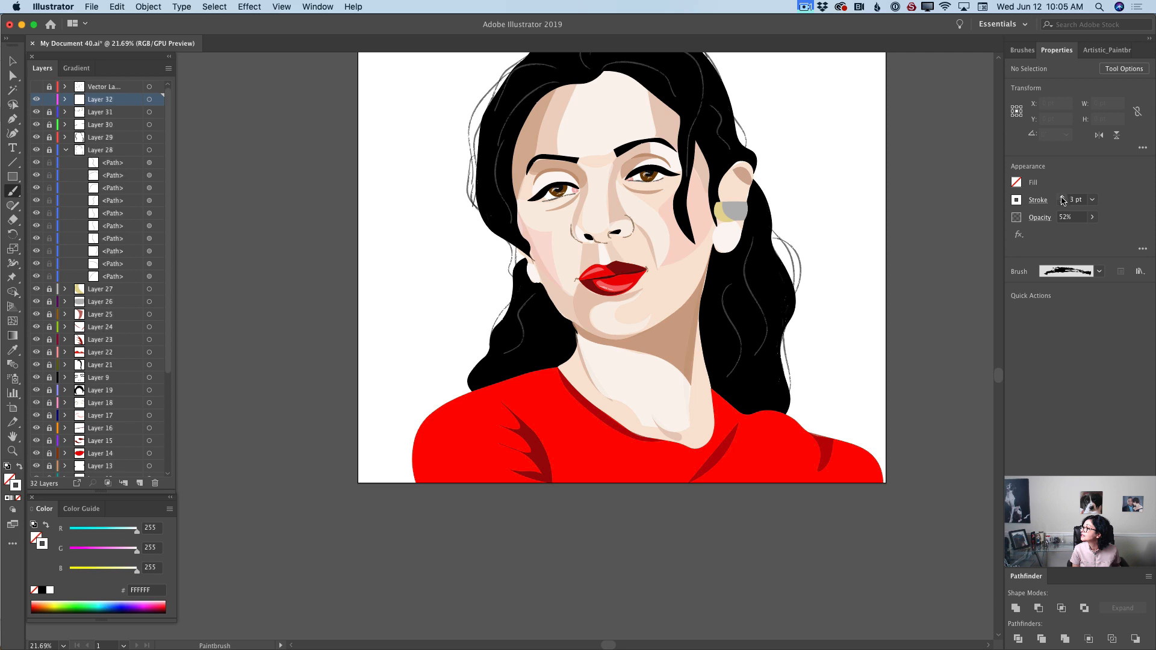
drag(517, 467, 541, 475)
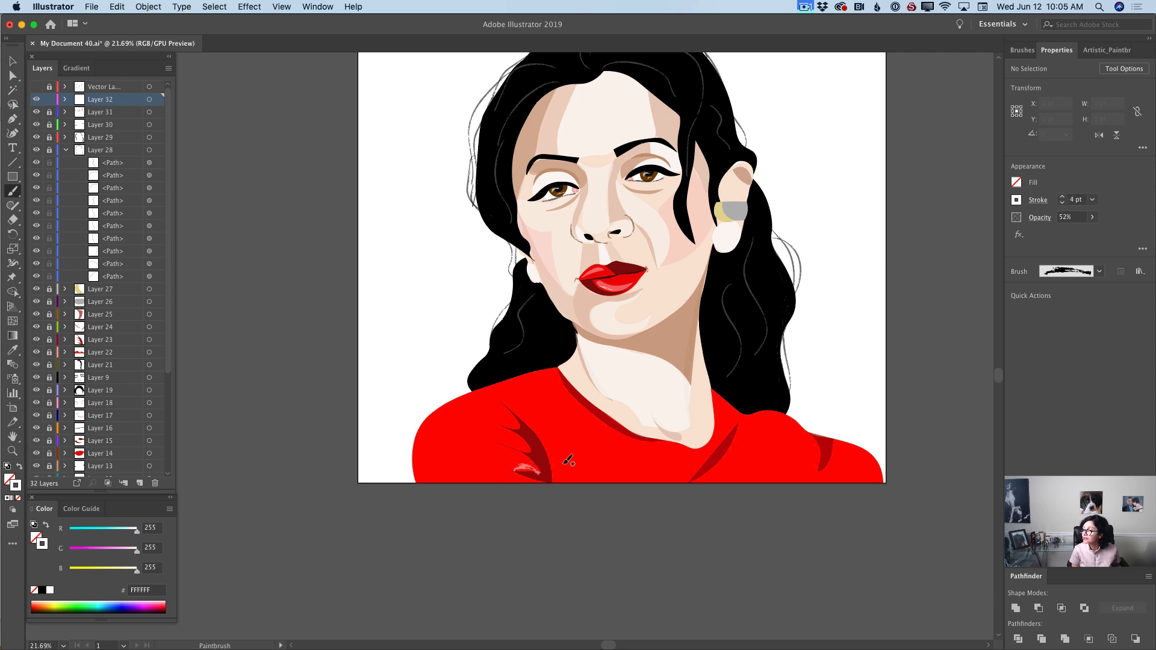
mouse_move(507, 438)
mouse_down()
mouse_move(528, 446)
mouse_move(522, 429)
mouse_move(550, 481)
mouse_up()
drag(714, 445, 684, 483)
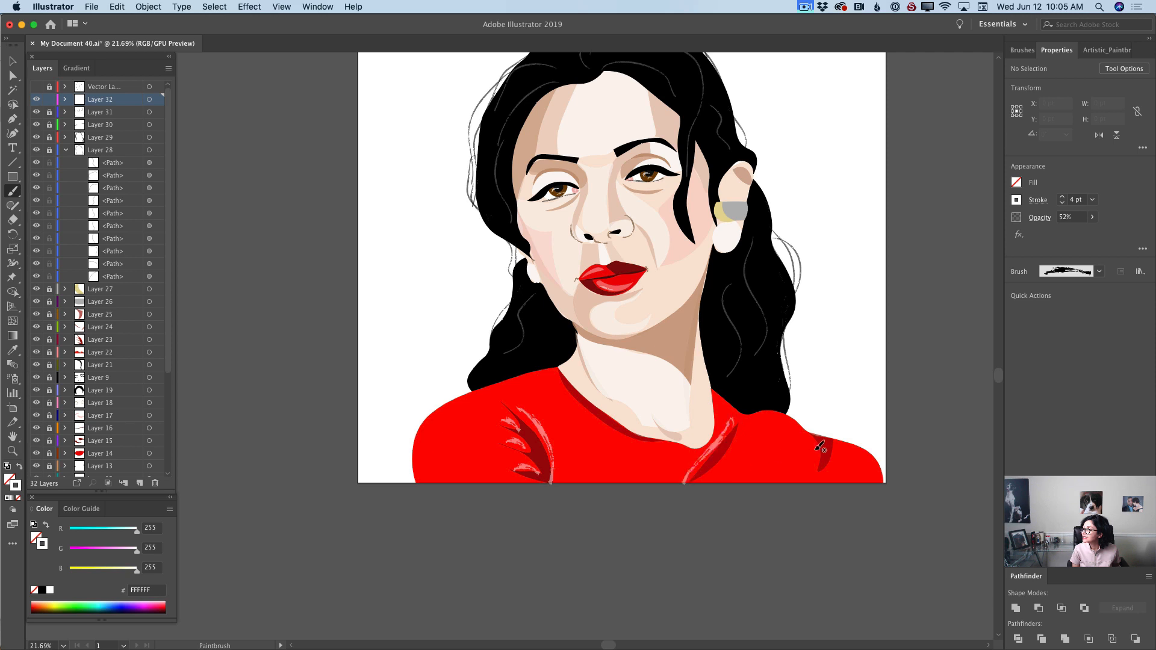
drag(834, 447, 823, 464)
drag(557, 381, 605, 420)
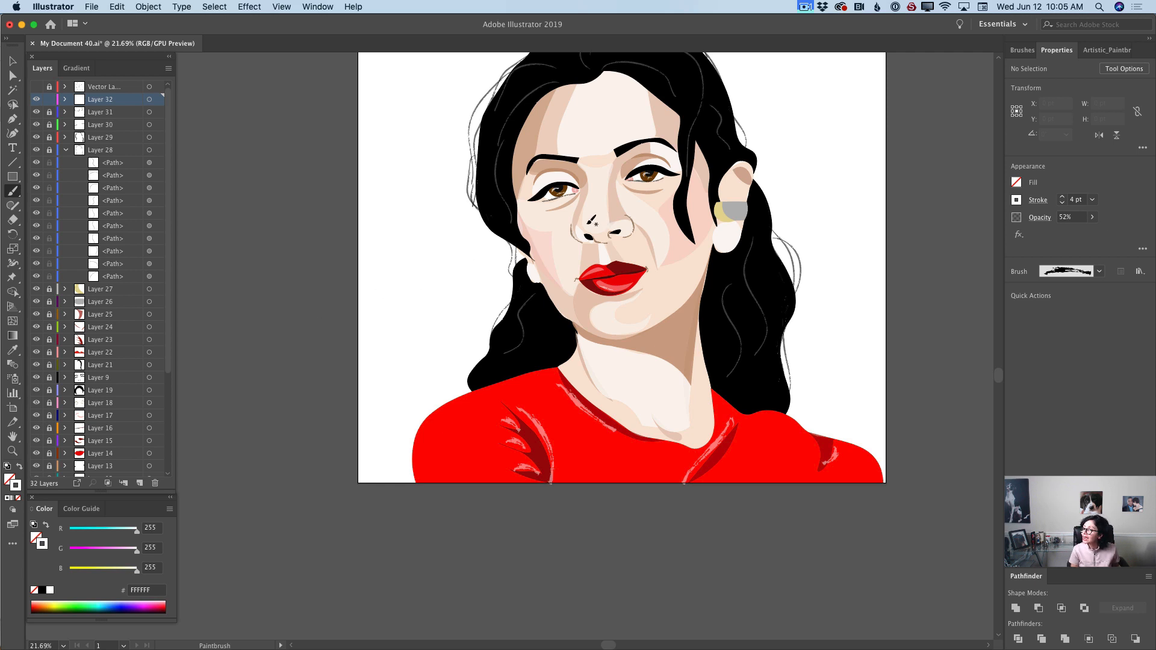
Paint short white highlight strokes on the nose, under the eye and along the jaw below the ear.
drag(599, 223, 601, 224)
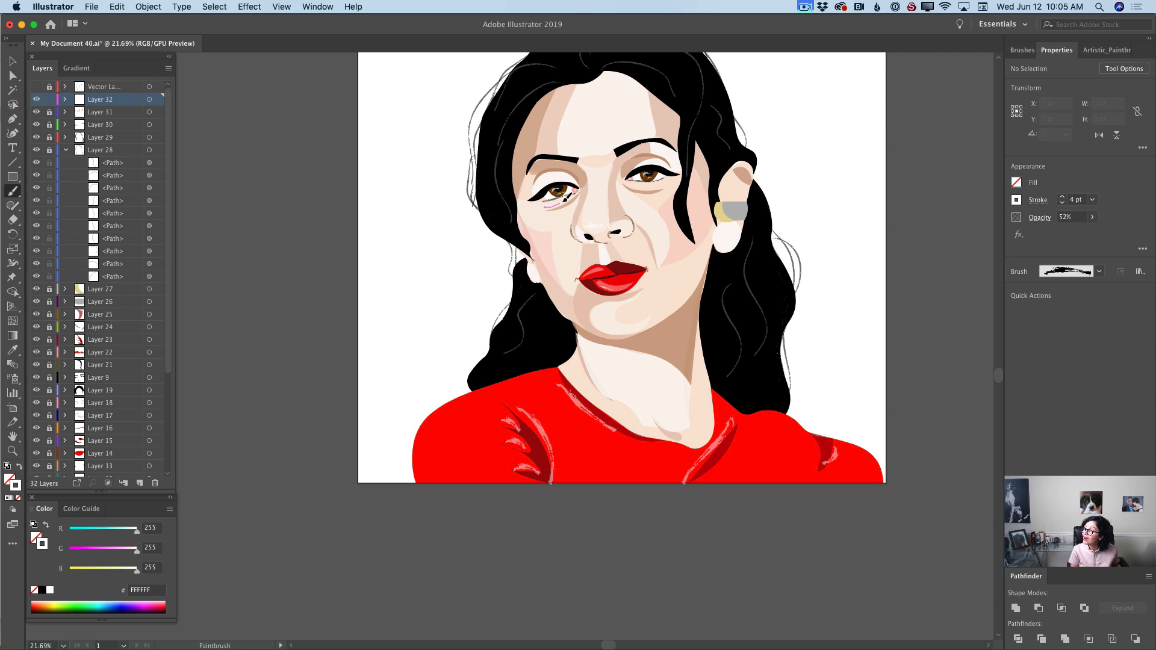
drag(565, 198, 565, 199)
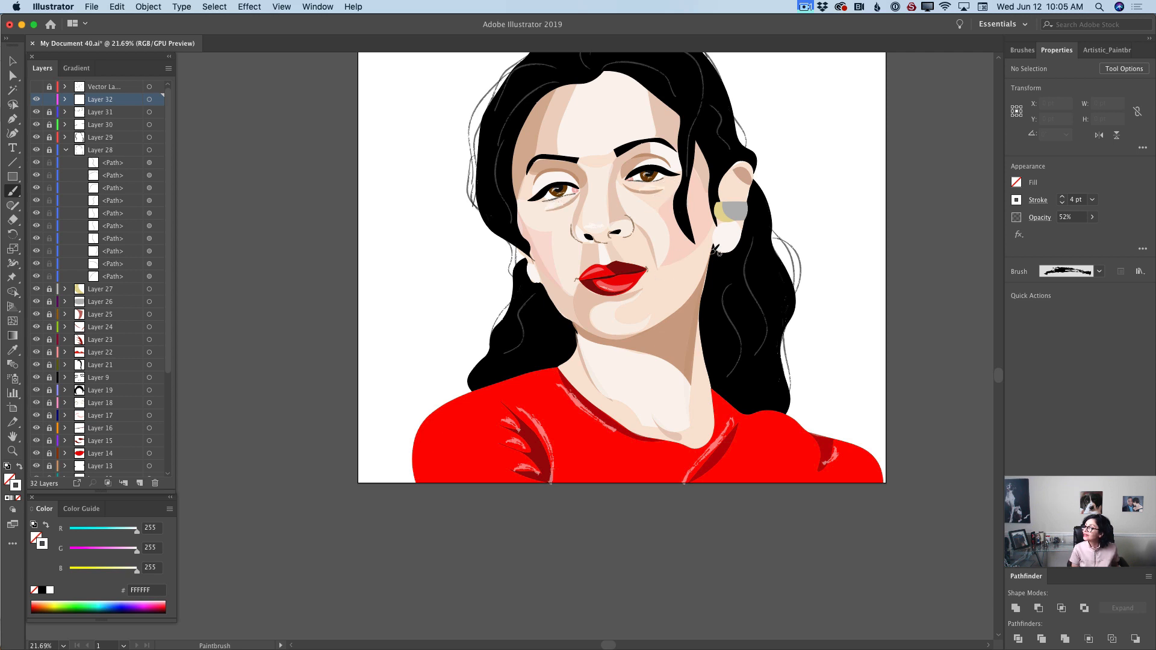
drag(682, 266, 705, 250)
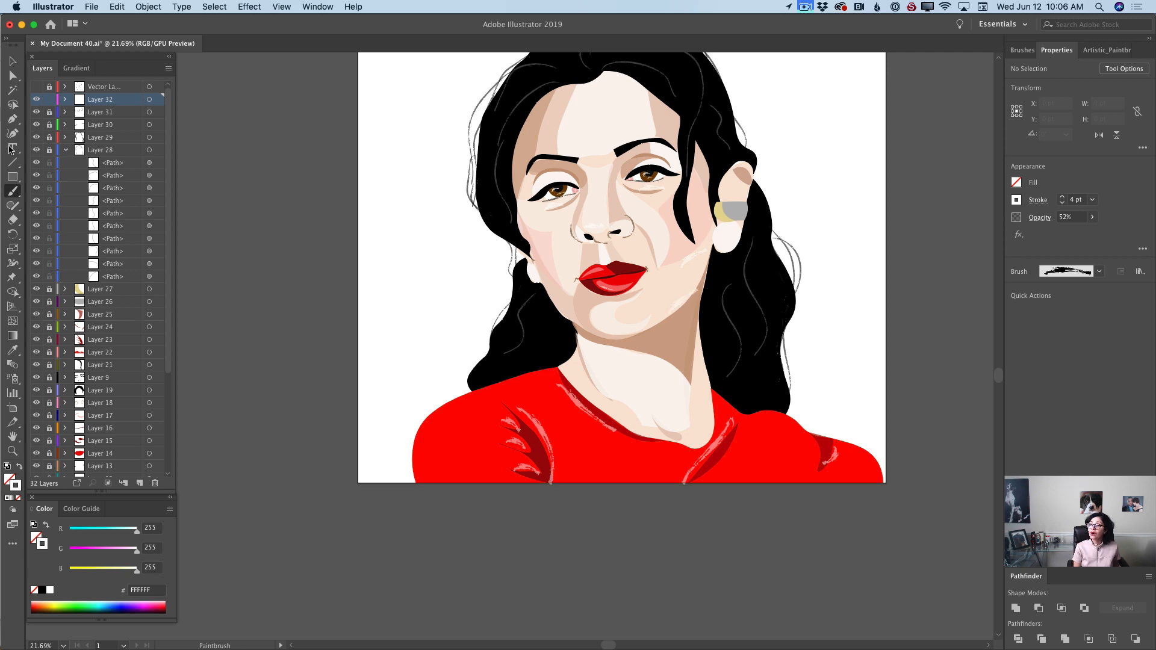
Lock Layer 32, add a new layer above it, and set up the Curvature tool with a black 000000 fill and no stroke.
click(139, 484)
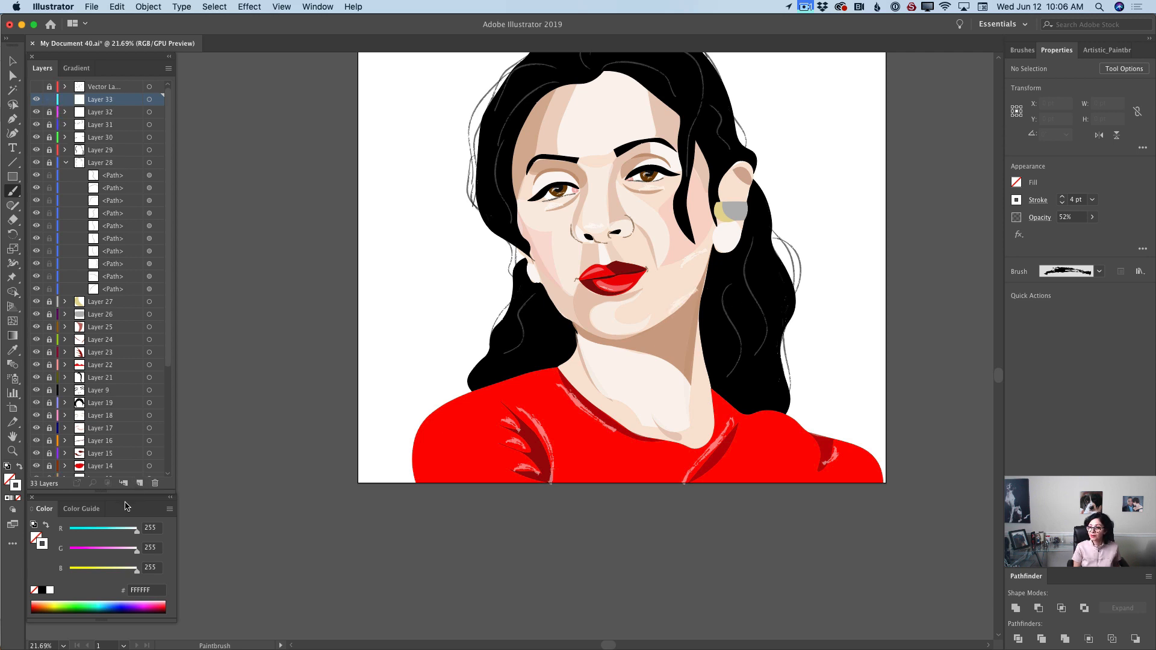
click(12, 133)
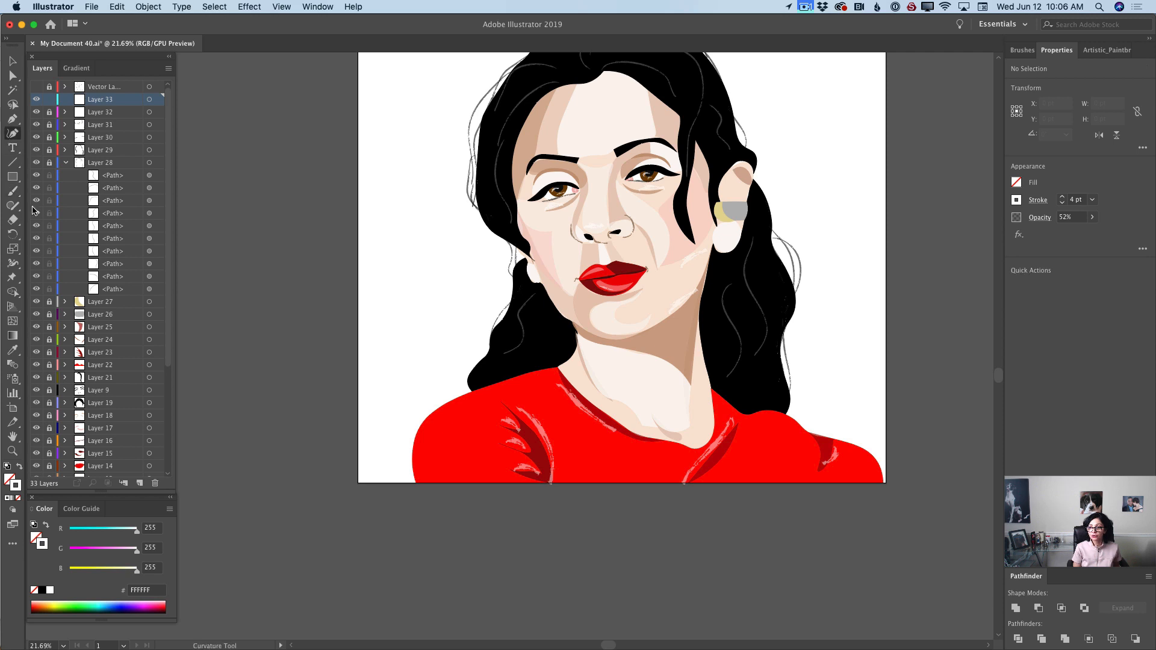
click(18, 499)
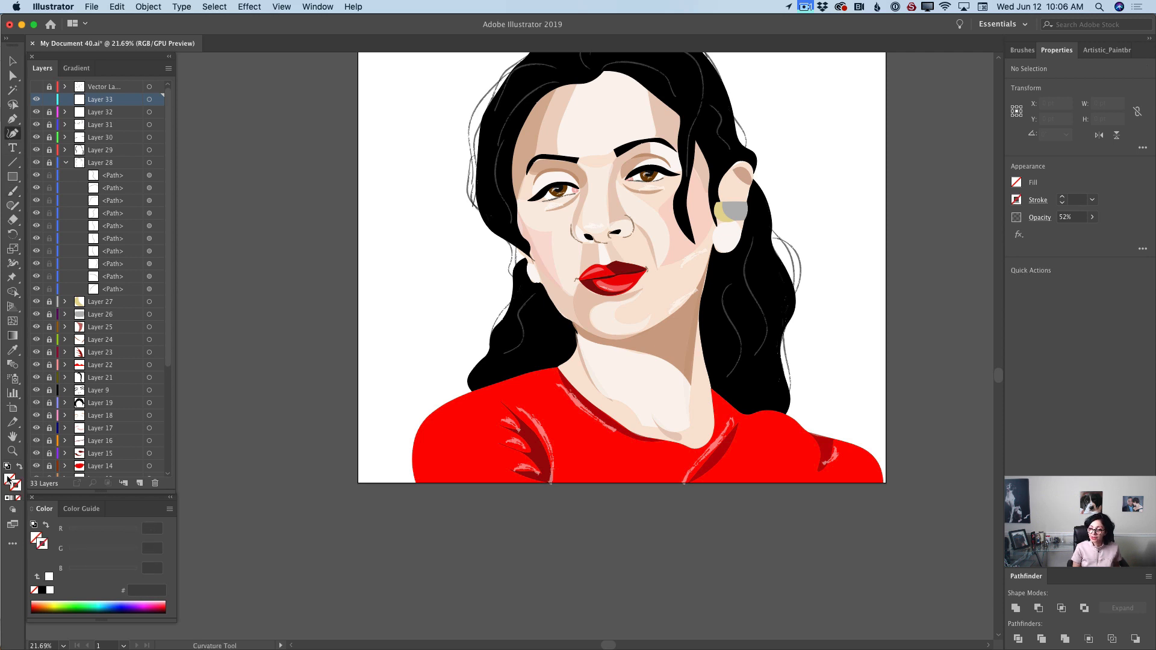
double_click(15, 484)
text(ffffff)
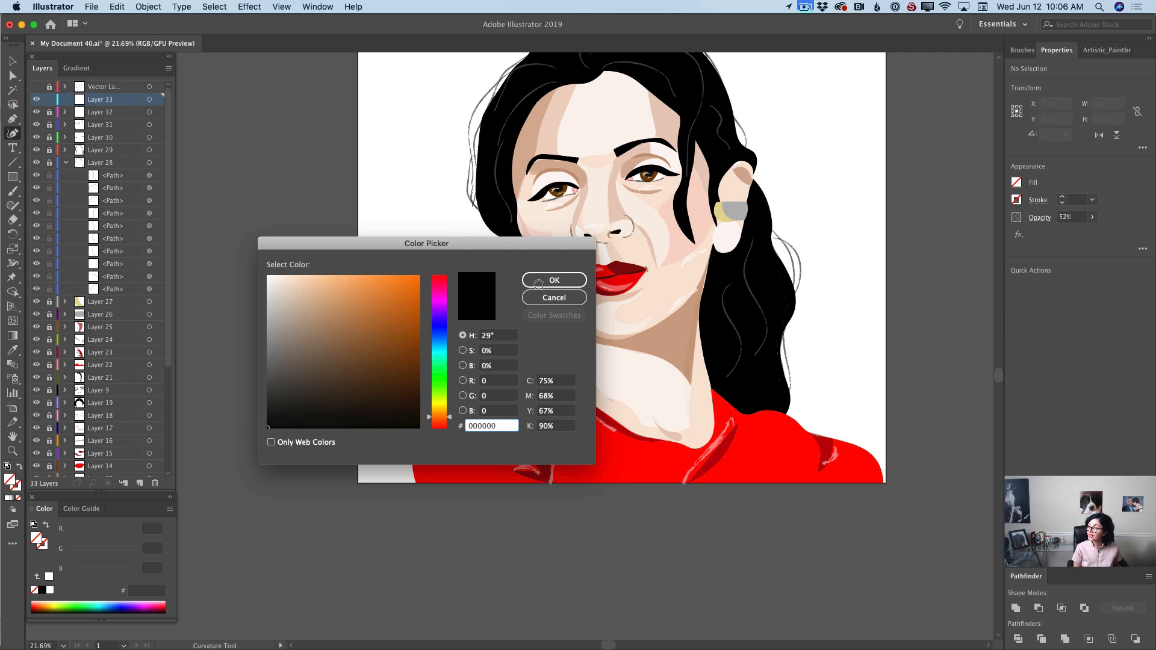
click(536, 283)
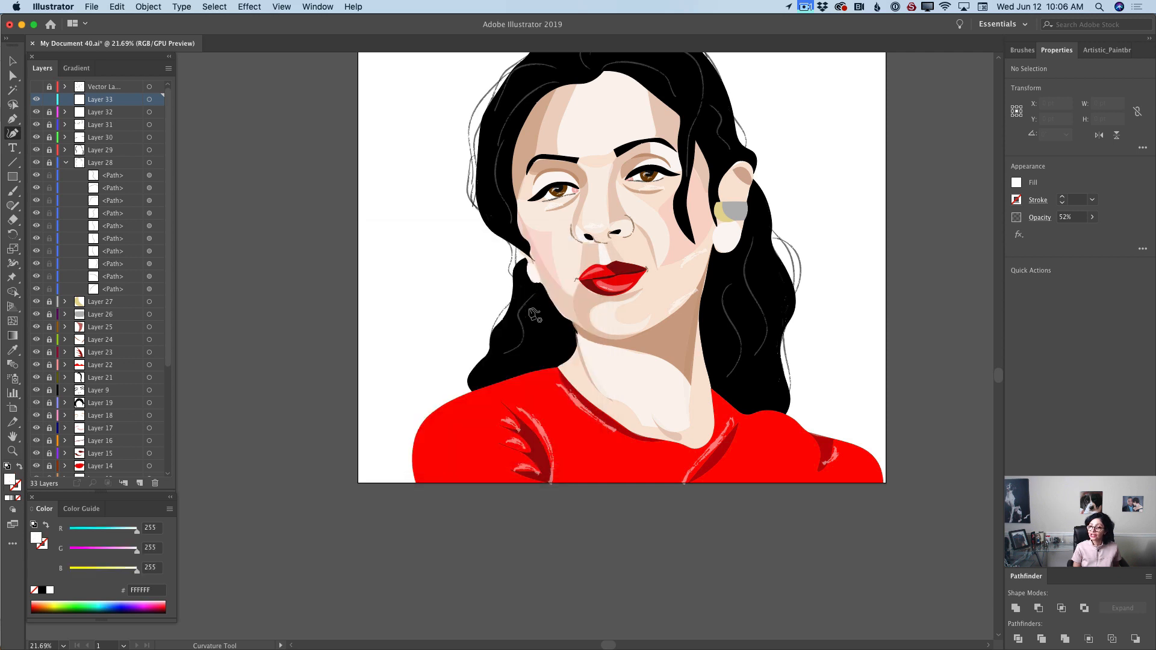
double_click(9, 481)
text(000000)
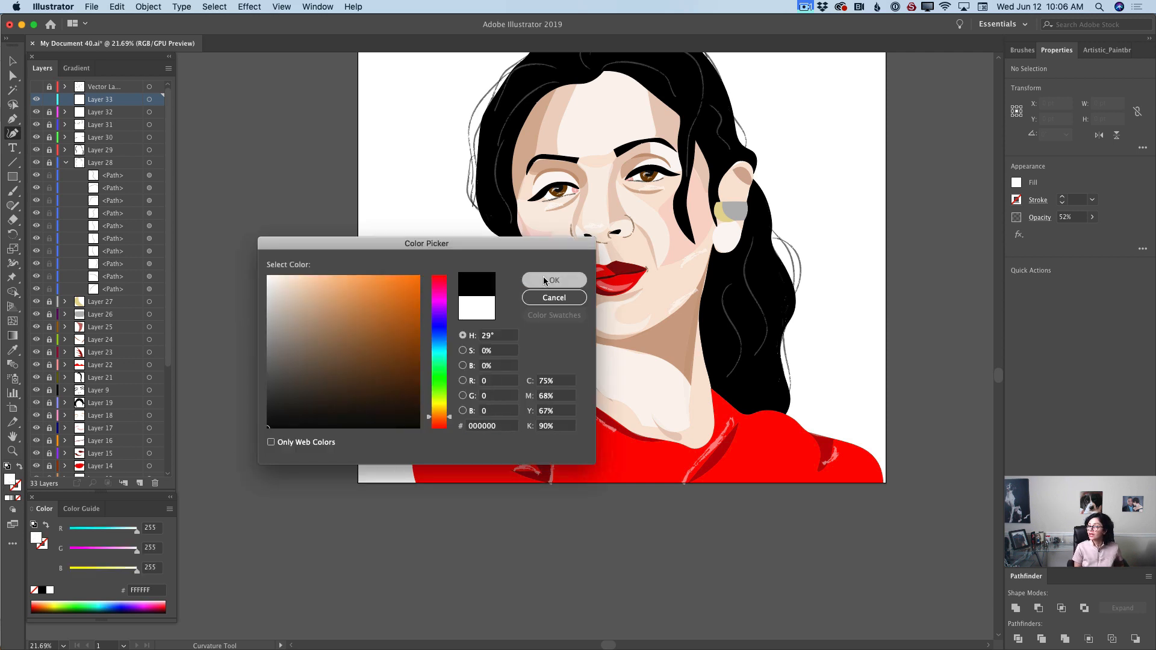
click(545, 280)
Draw a curved black hair strand about 454 pt wide and 217 pt high across the upper ear, ending in a flicked tip.
scroll(1001, 377, up, 4)
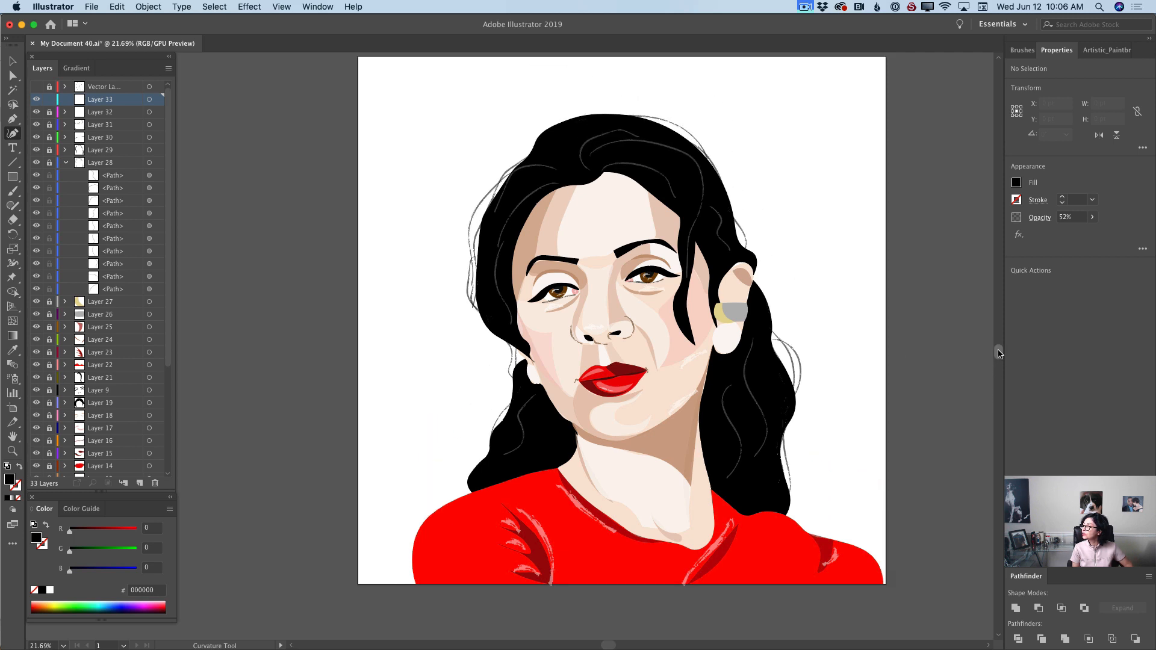
click(725, 264)
click(726, 273)
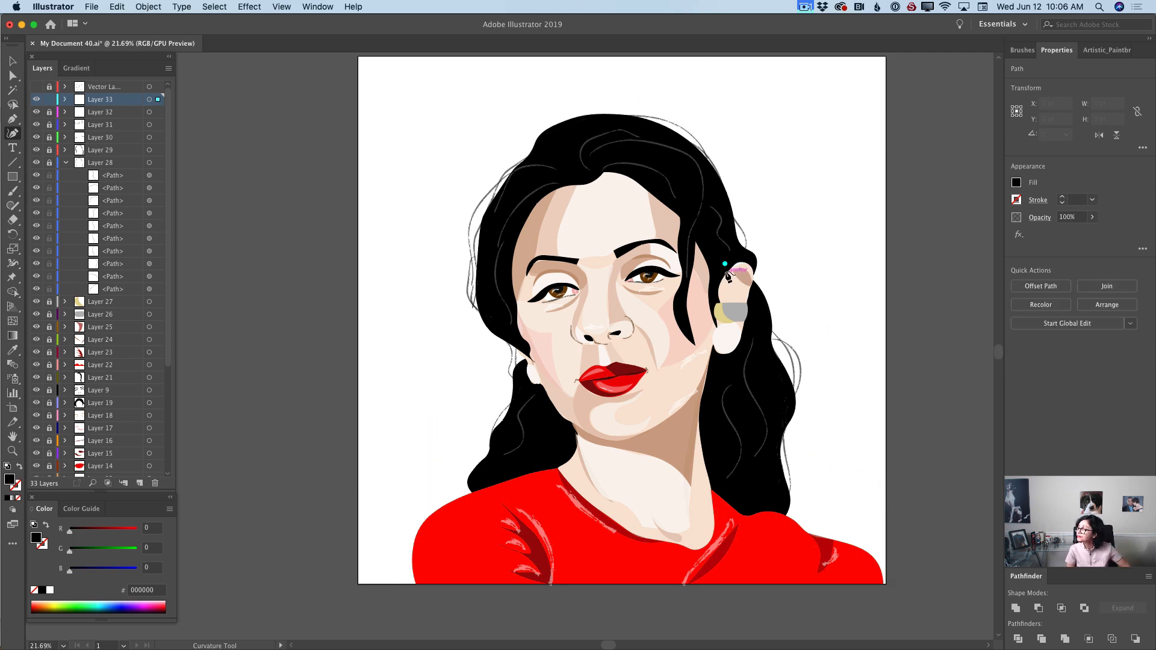
click(741, 284)
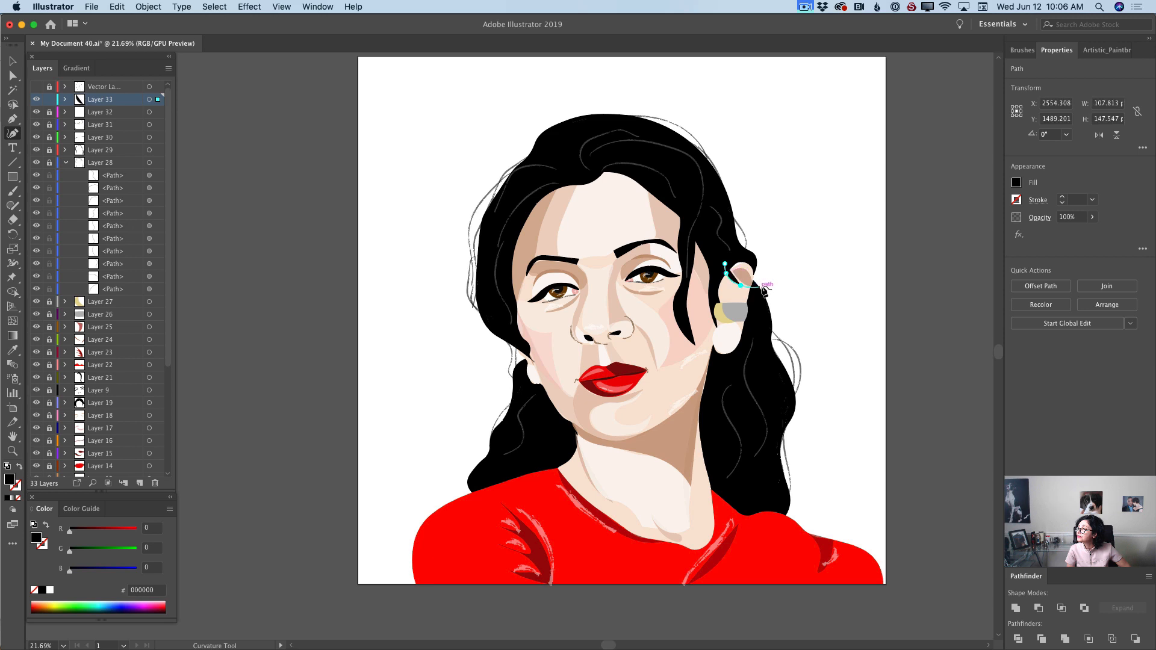
click(765, 284)
click(777, 275)
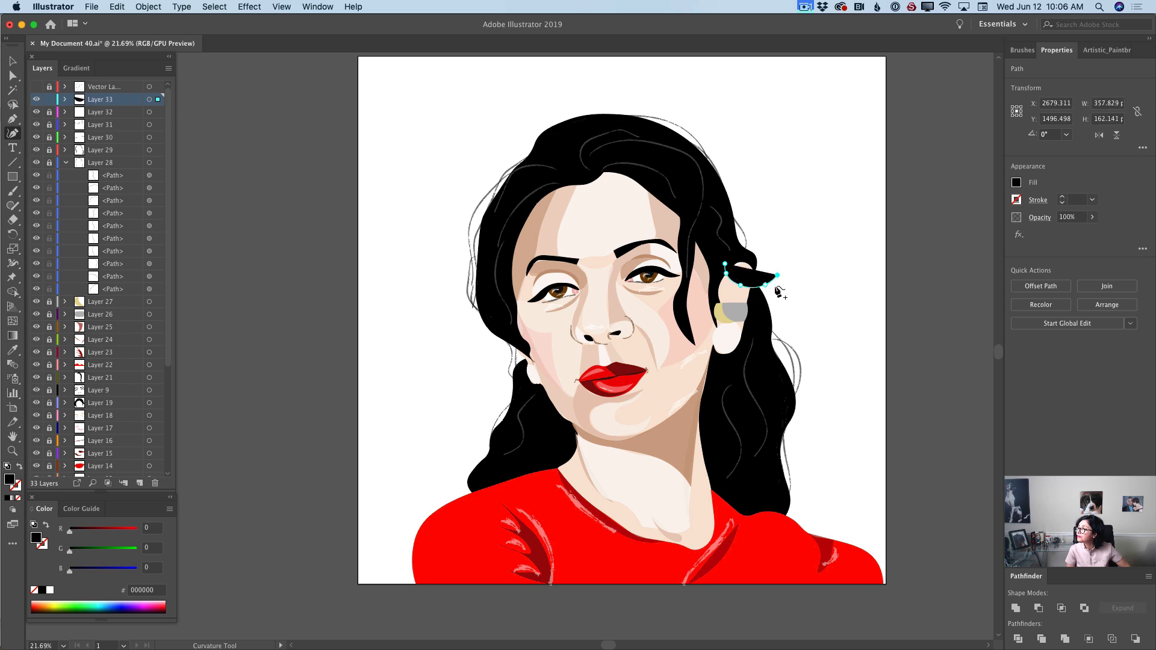
click(777, 284)
click(778, 289)
click(769, 298)
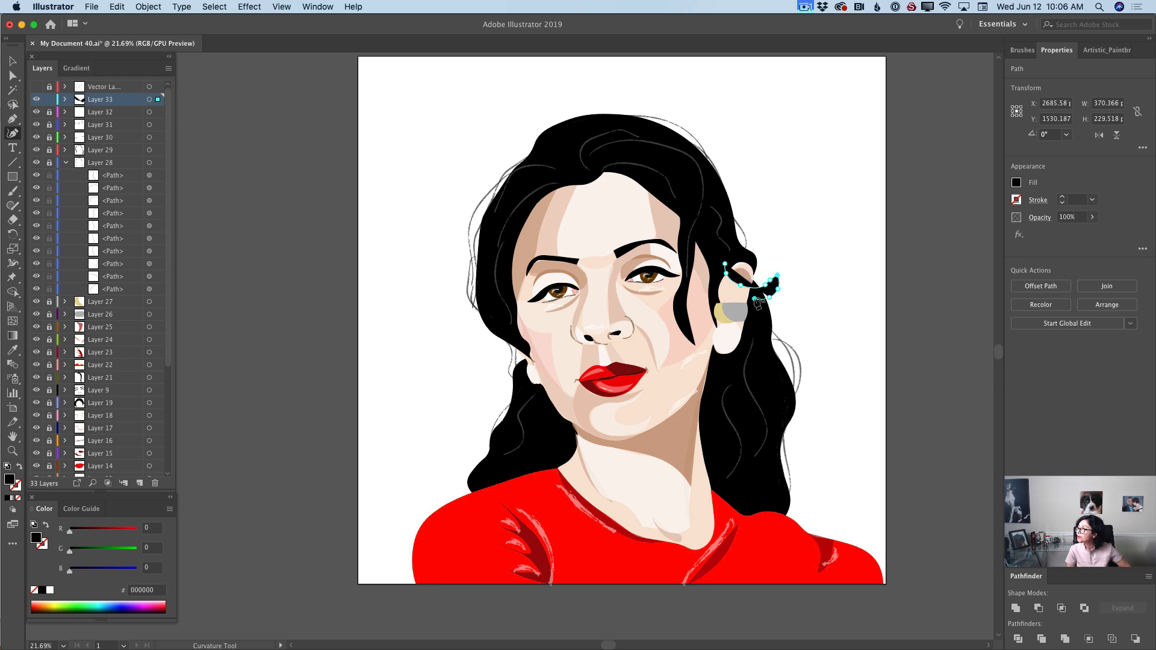
click(754, 299)
click(717, 289)
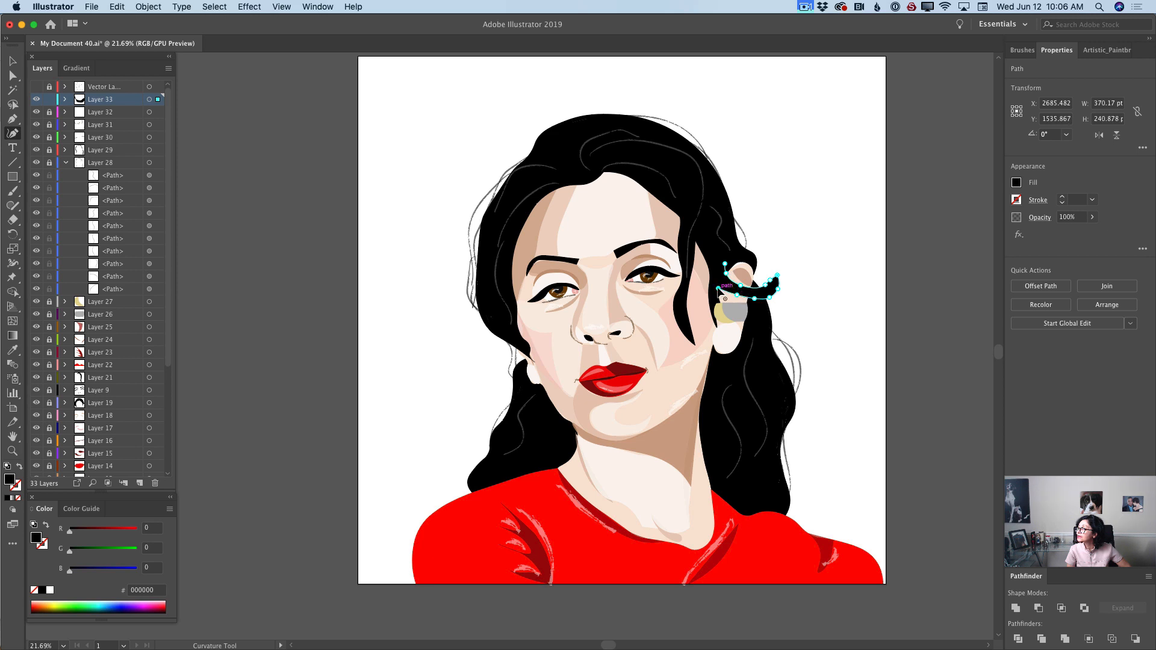
click(714, 269)
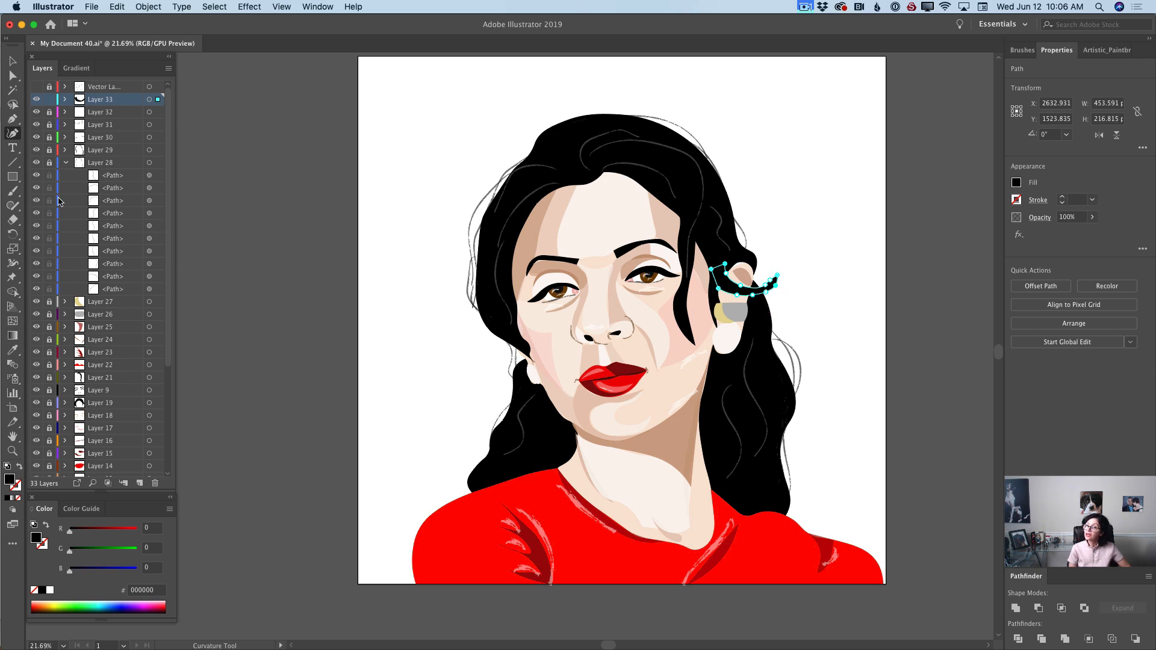
Lock Layer 33, add a new layer above it, and draw a second black strand about 295 by 341 pt diagonally across the ear and earring.
click(49, 99)
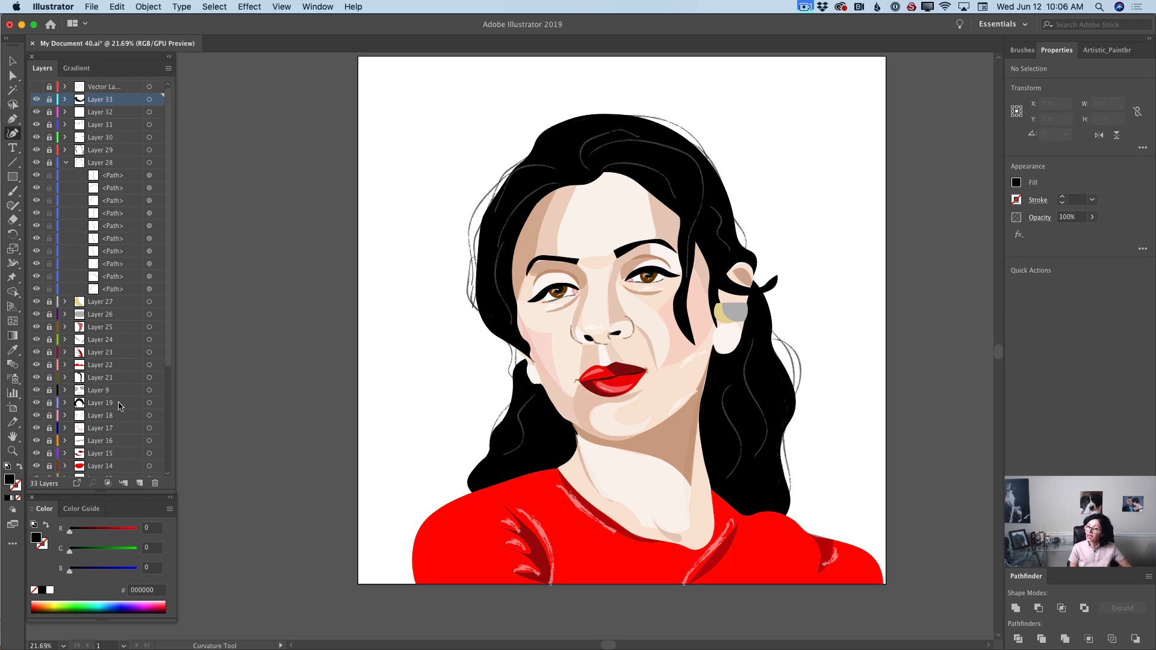
click(139, 483)
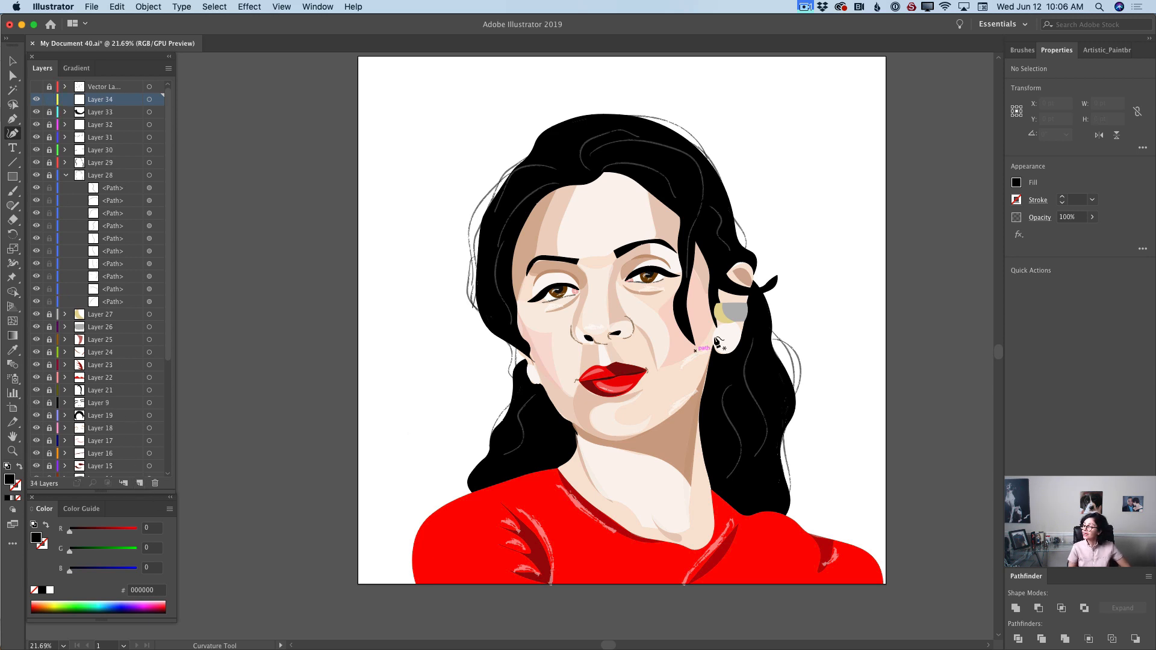
click(721, 270)
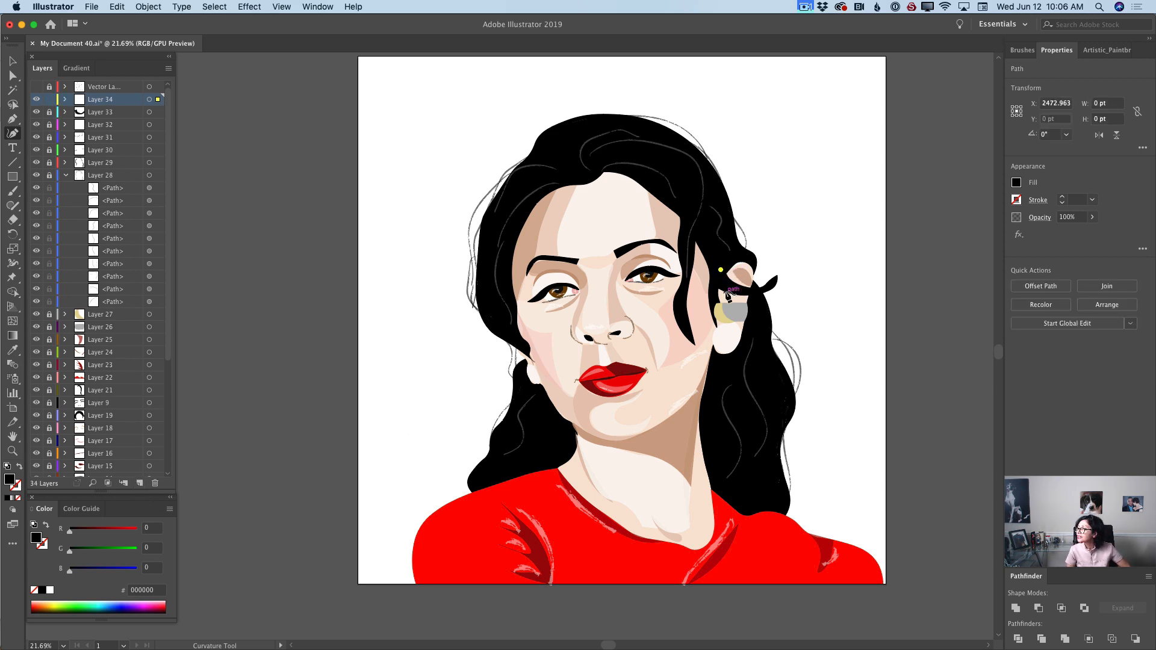
click(726, 292)
click(746, 309)
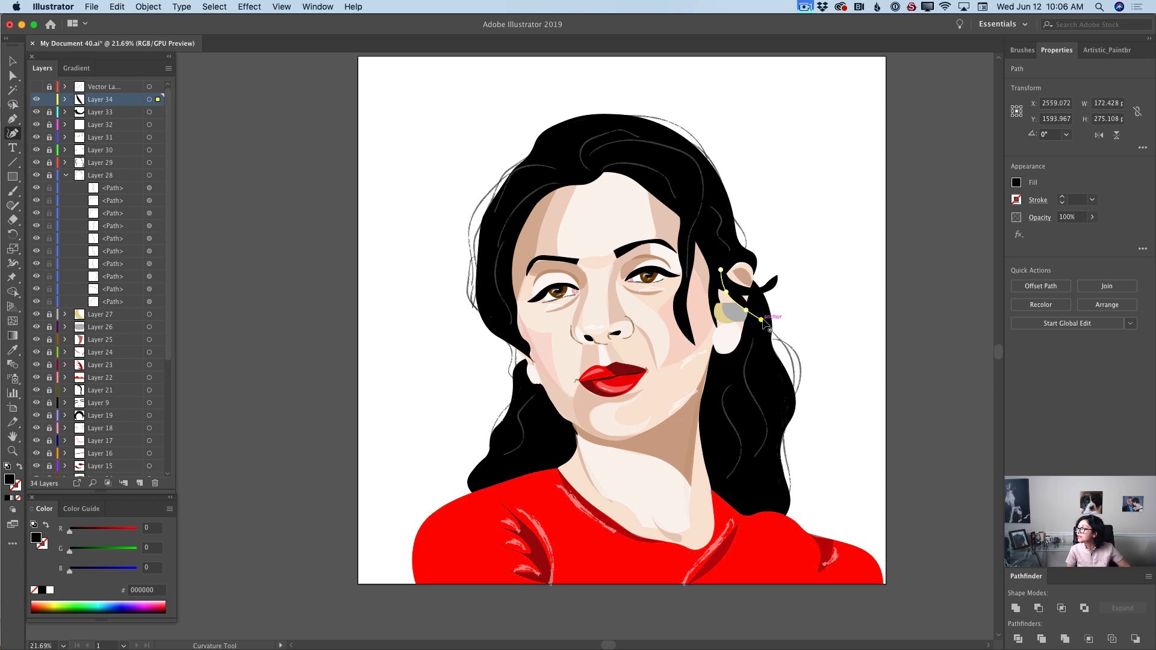
click(761, 320)
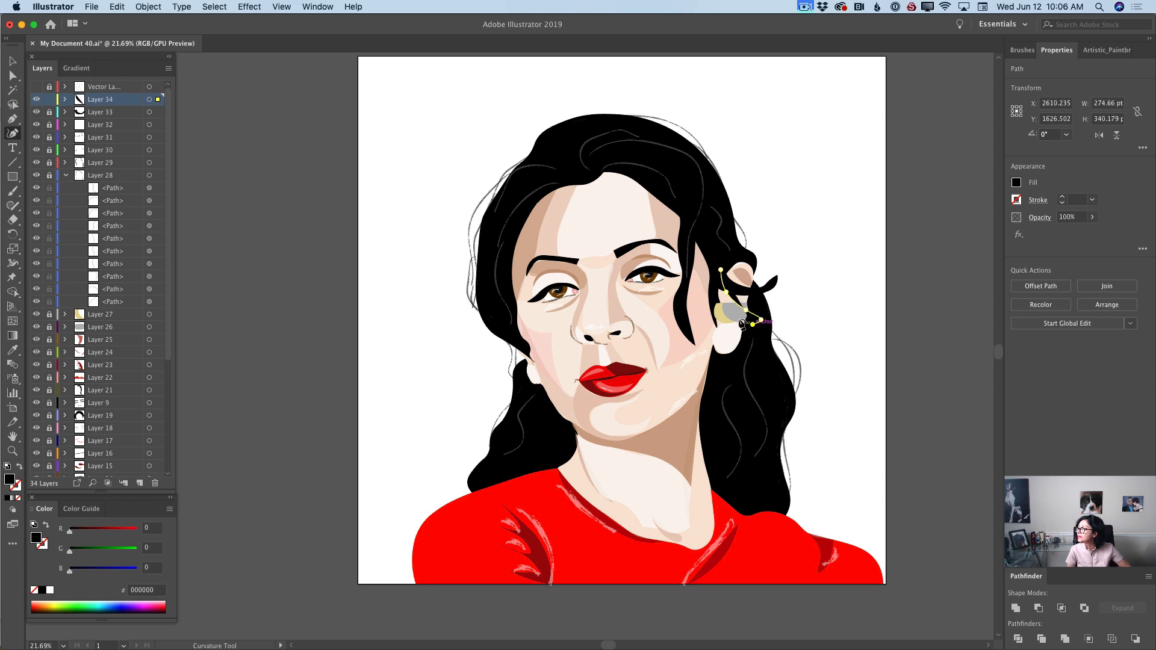
click(753, 324)
click(719, 297)
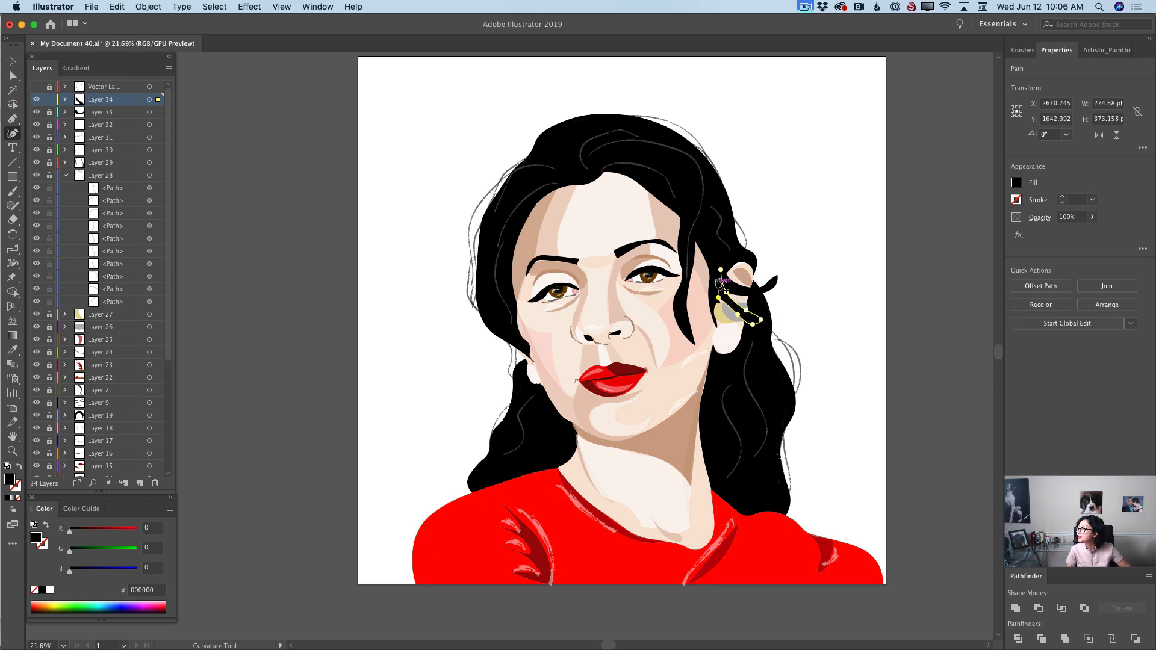
click(721, 269)
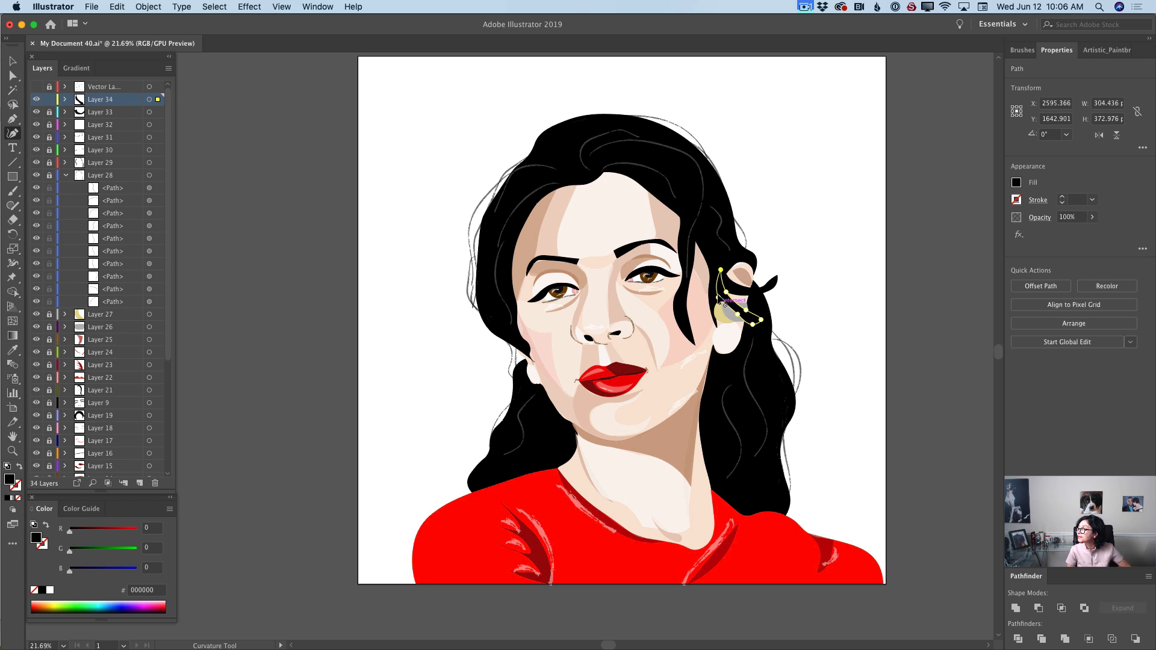
mouse_move(718, 298)
mouse_down()
mouse_move(752, 320)
mouse_move(736, 310)
mouse_up()
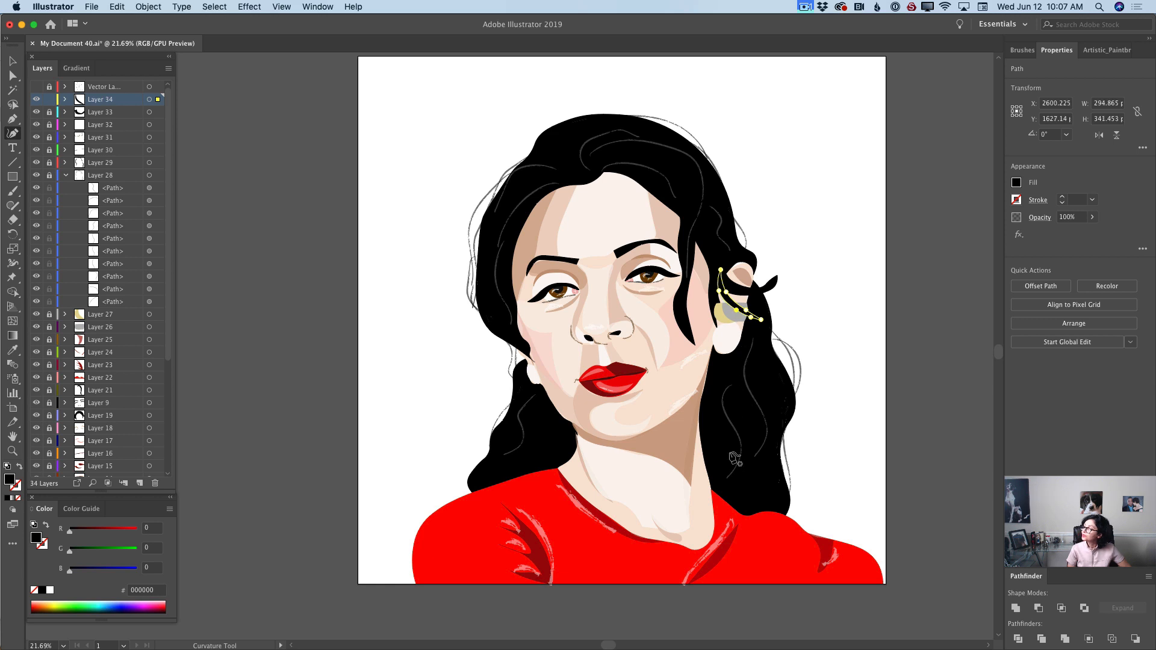
Lock Layer 34, add a new layer above it, and set the fill color to dark grey 5E5E5E.
click(49, 100)
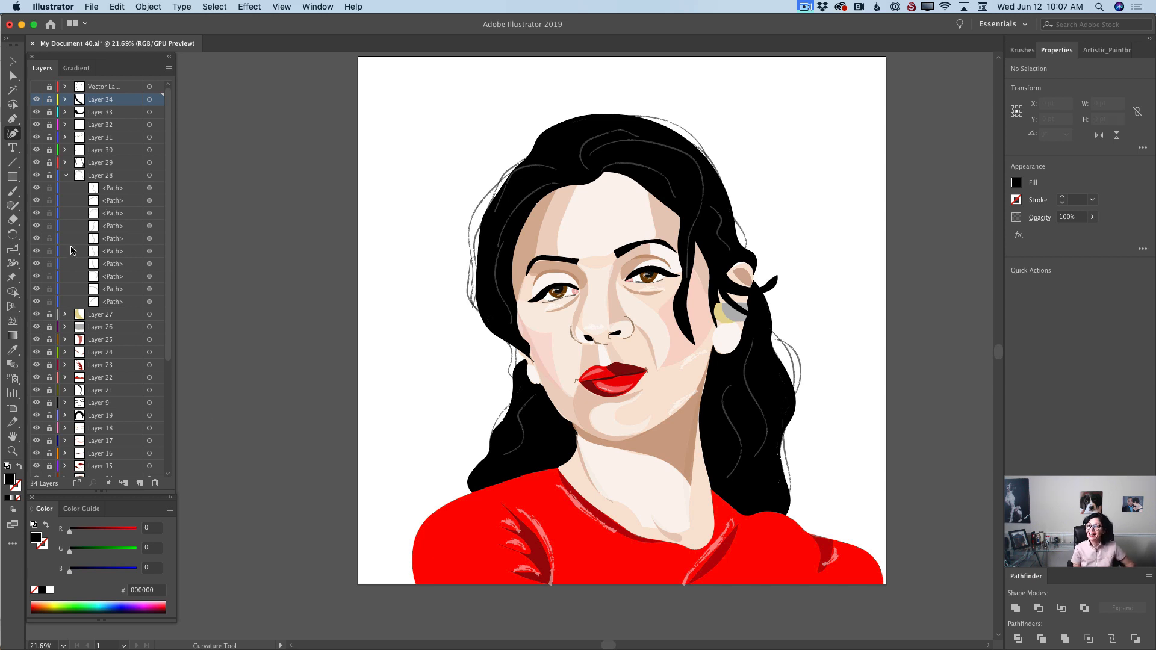
click(140, 483)
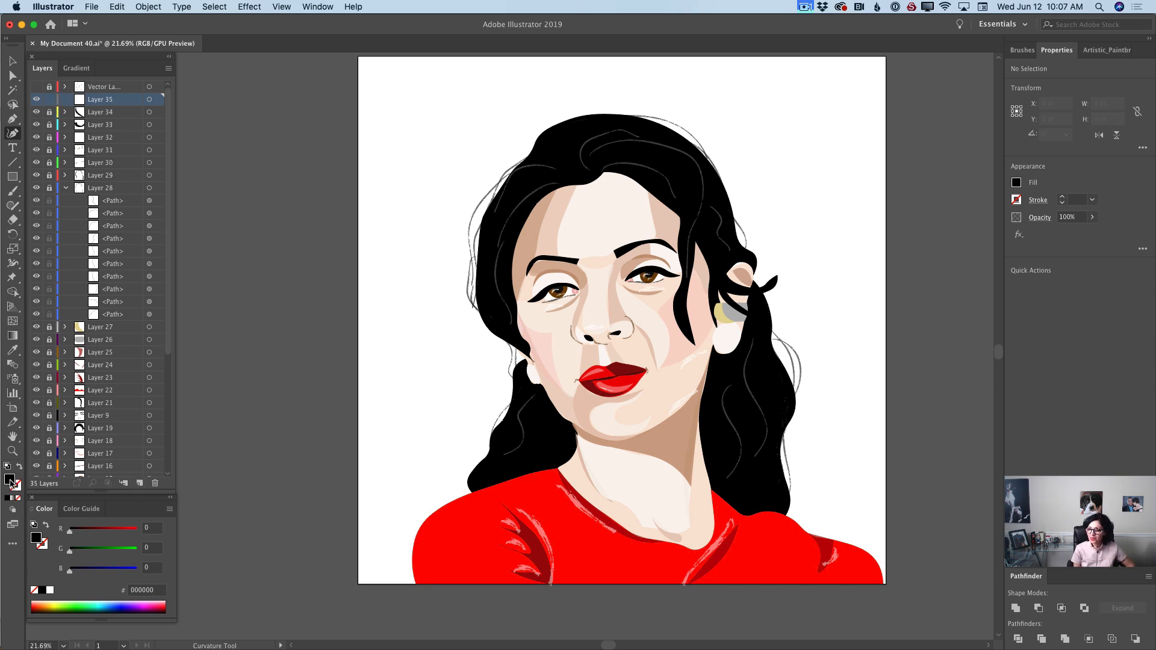
double_click(11, 480)
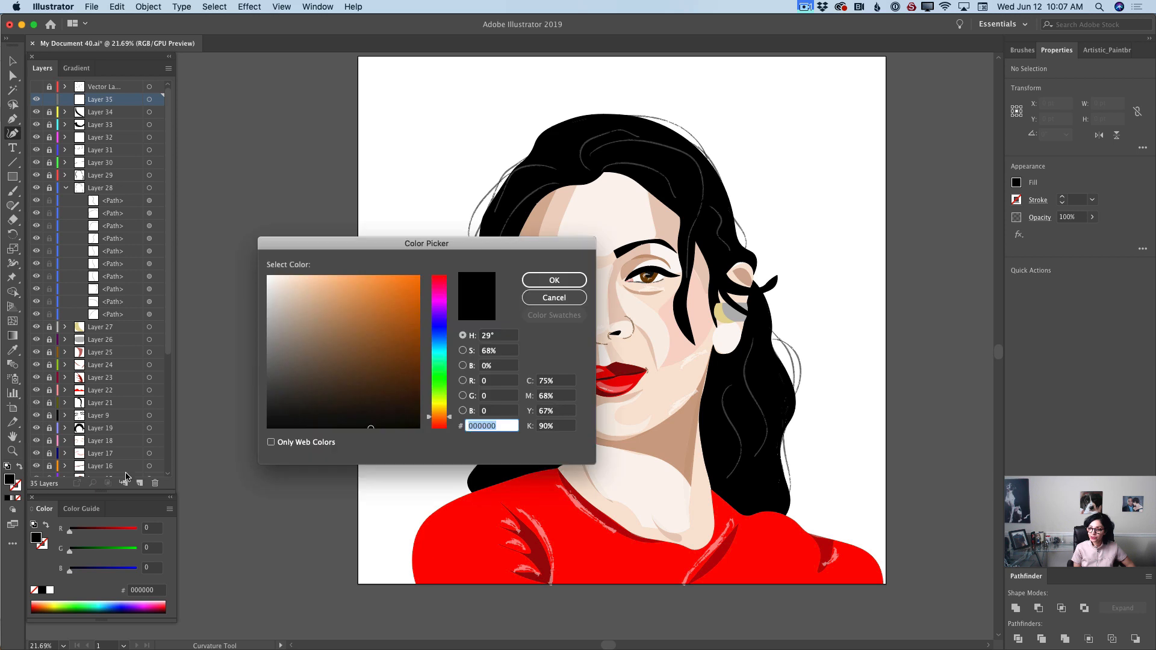
drag(284, 372, 268, 372)
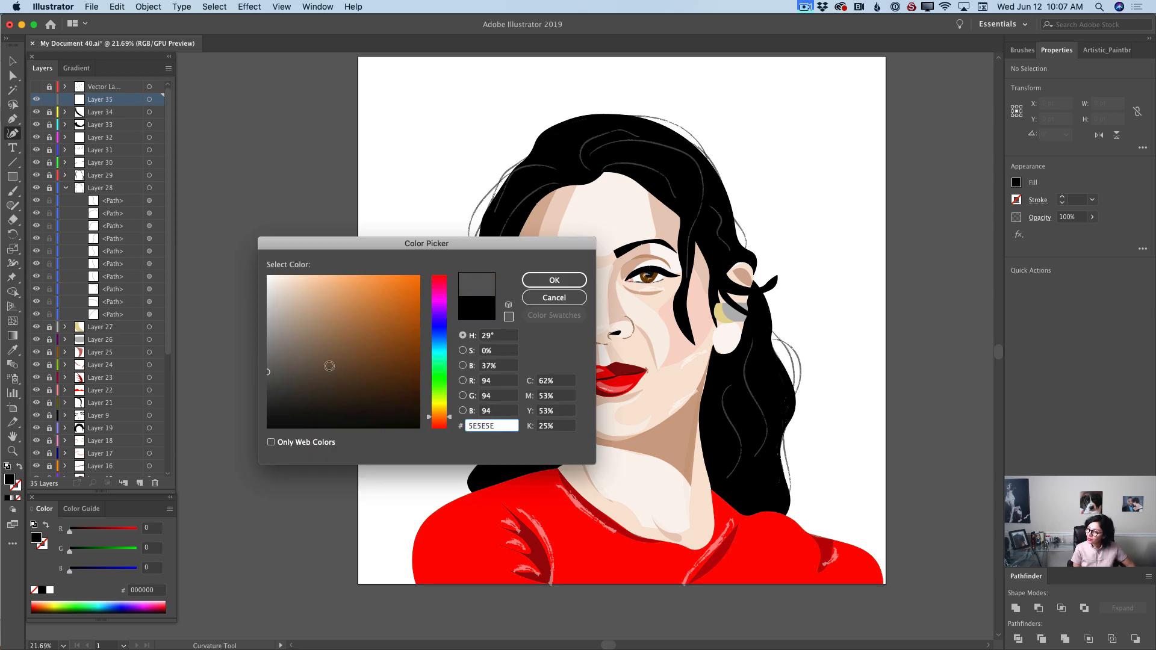
click(554, 281)
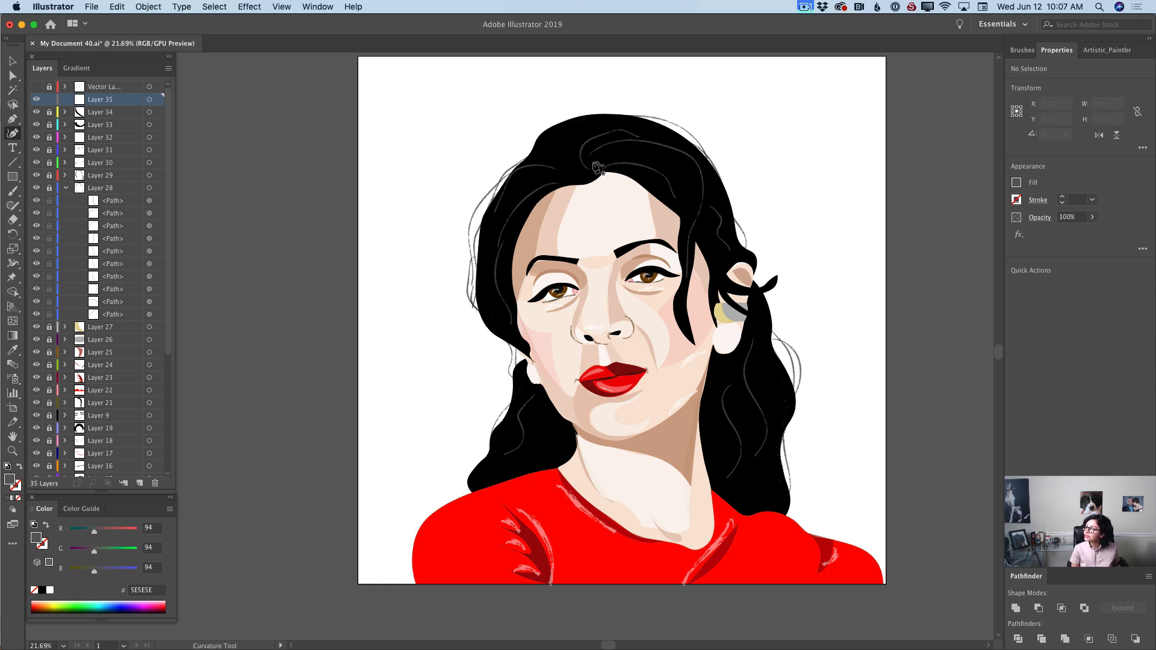
Trace the outer edge of a grey hair highlight with the Curvature tool, from the parting over the crown down to the side lock's tip.
click(593, 163)
click(611, 149)
click(643, 146)
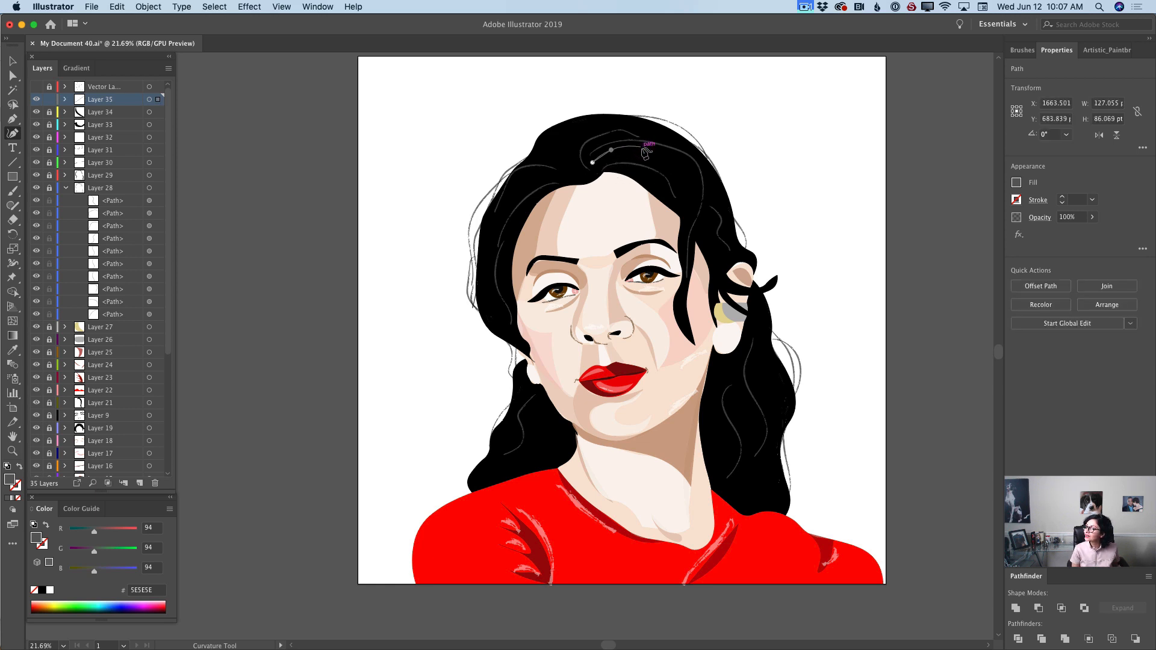
click(685, 163)
click(697, 192)
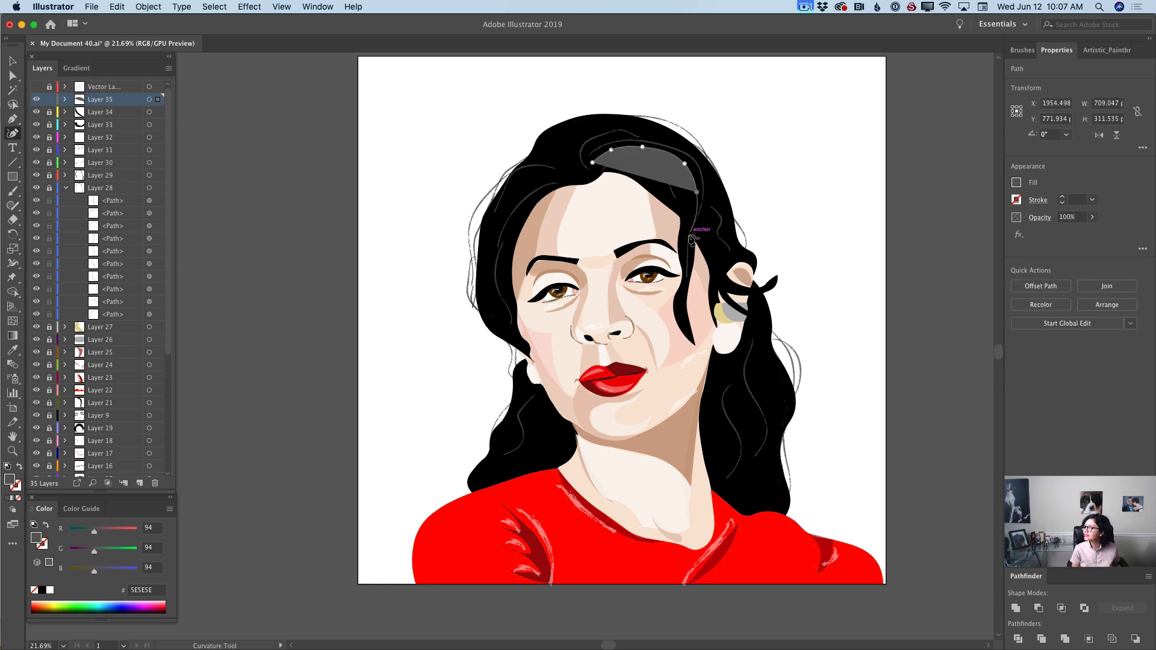
click(689, 234)
click(688, 265)
click(683, 297)
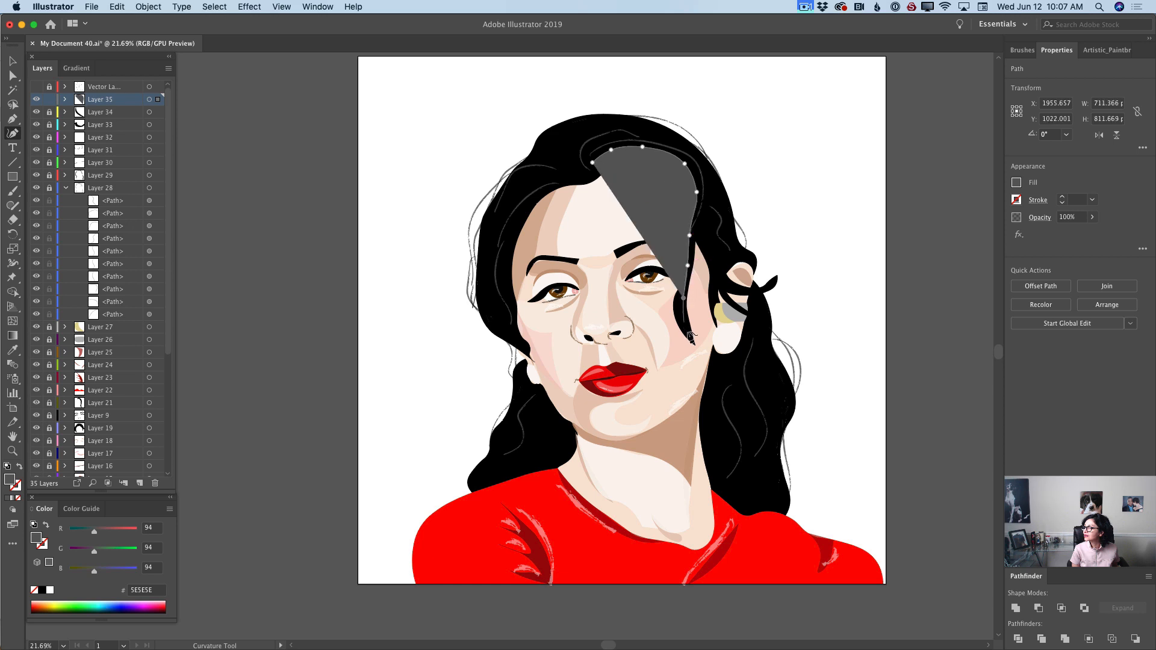
click(691, 341)
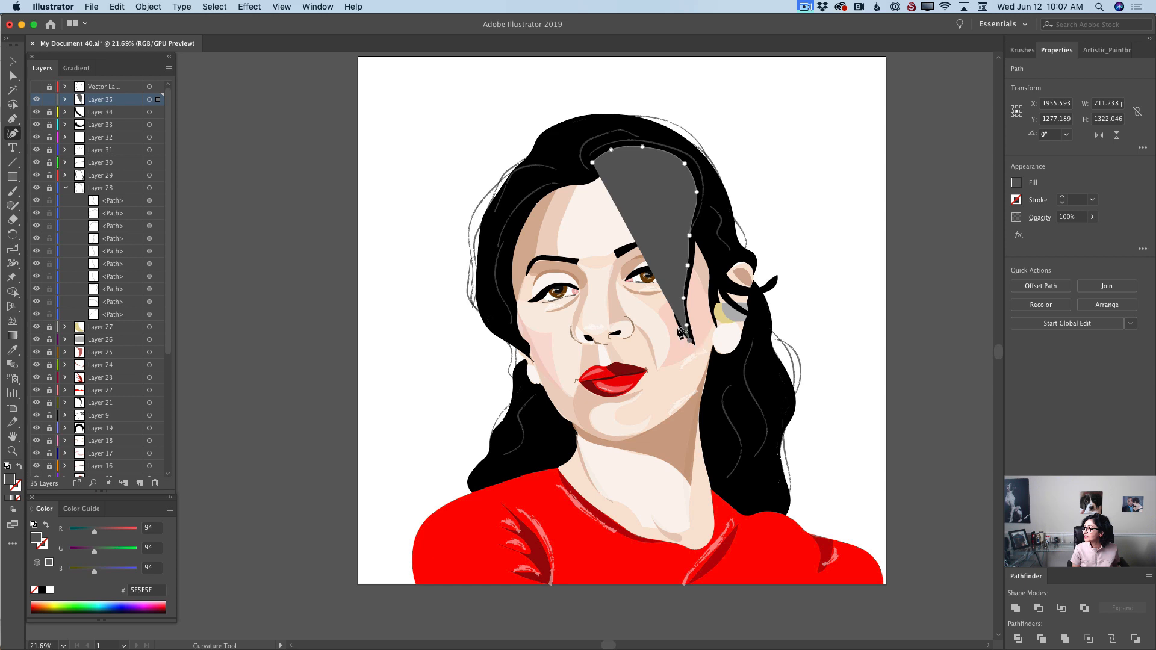
Trace the highlight's inner edge back up the side lock to the hairline and close the shape at about 809 by 1322 pt.
click(679, 328)
click(677, 301)
click(678, 265)
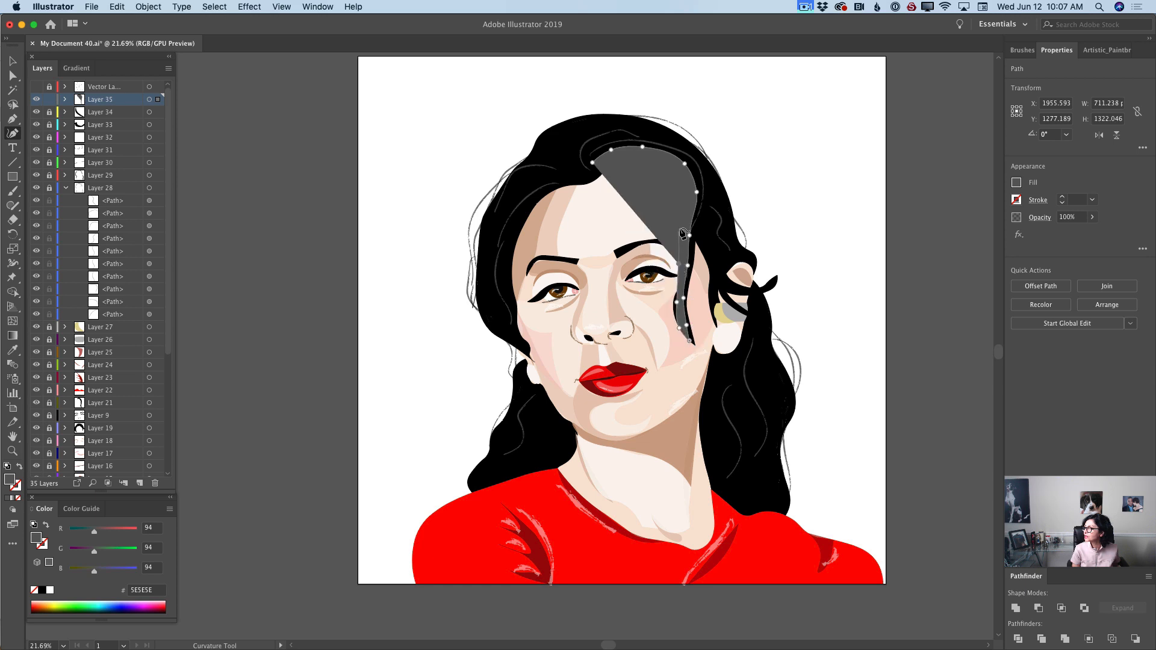
click(683, 224)
click(687, 188)
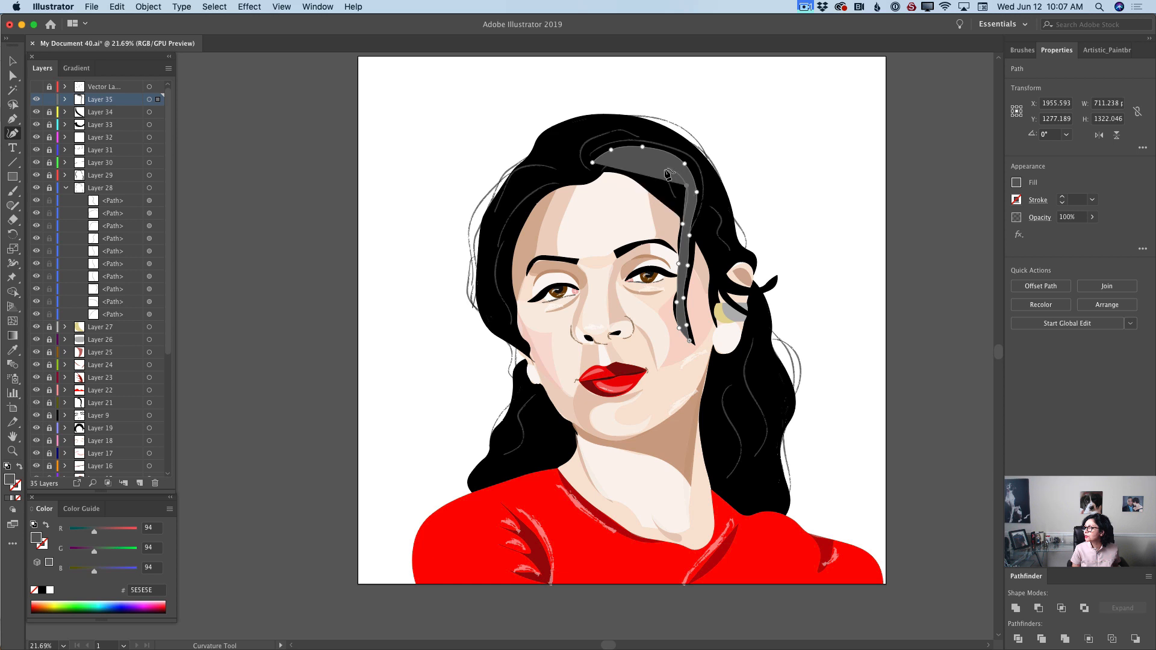
click(664, 169)
click(634, 162)
click(613, 171)
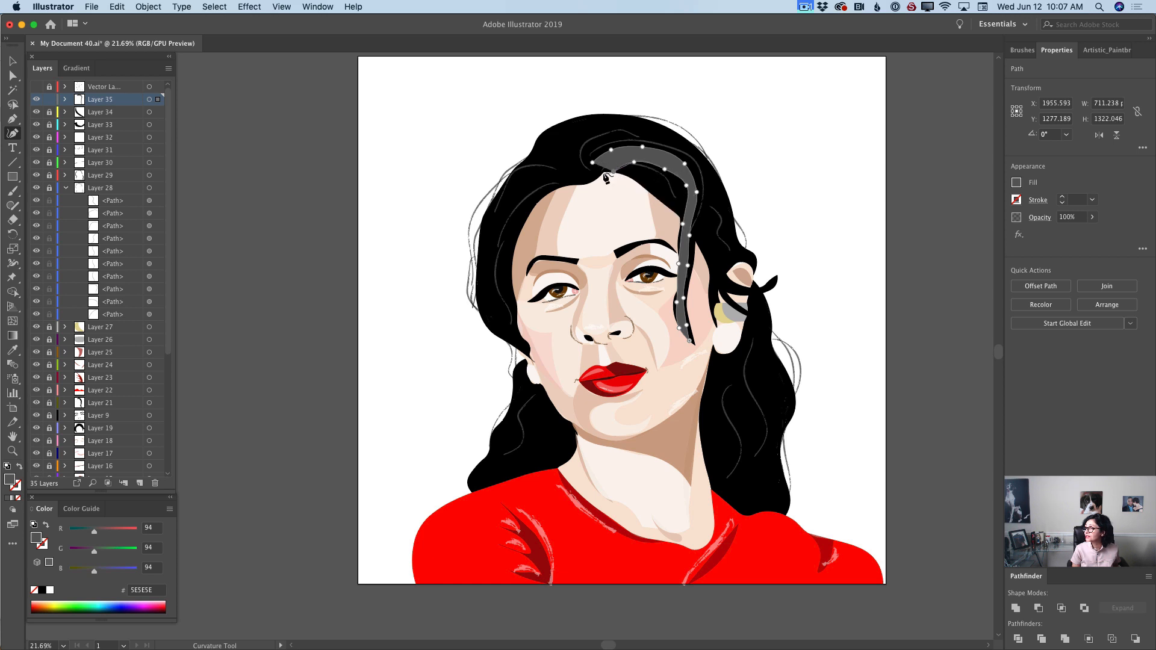
click(604, 173)
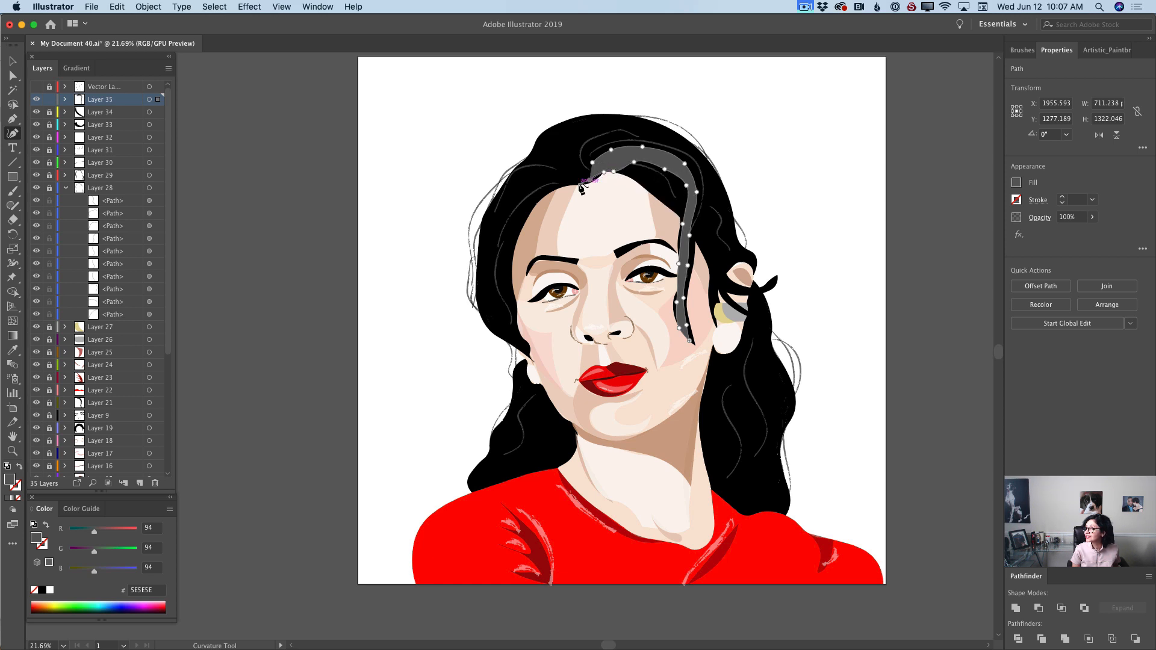
click(580, 184)
click(594, 165)
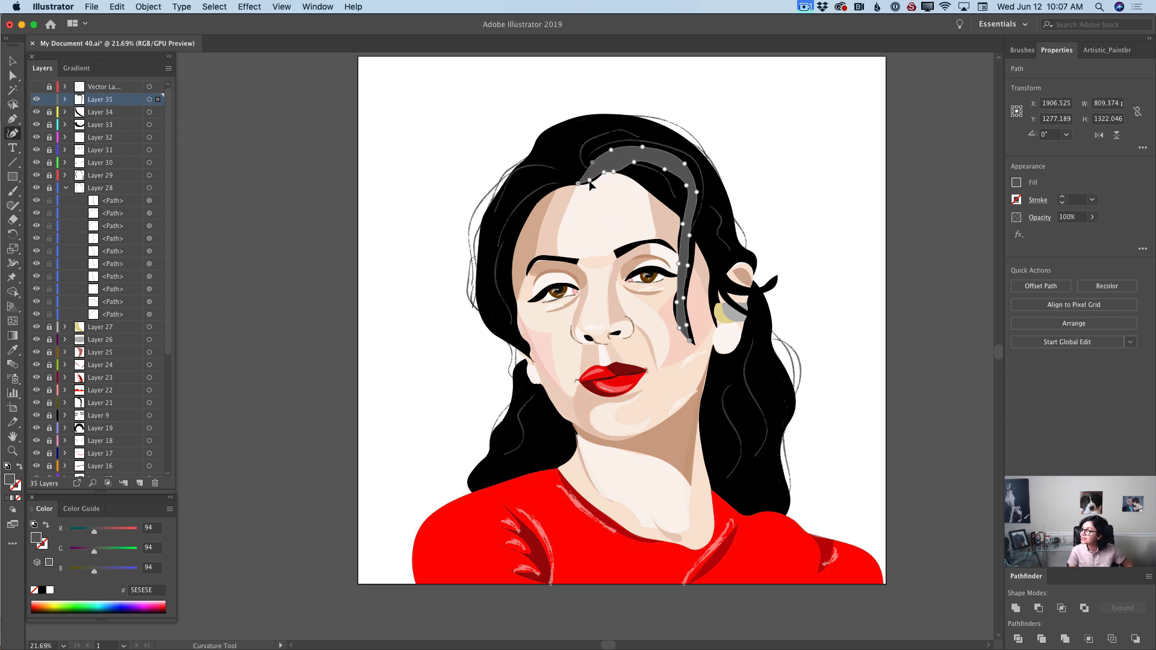
Reshape the inner edge of the grey highlight by moving its anchor points outward, narrowing the band along the crown and side lock.
drag(614, 172, 668, 165)
click(686, 225)
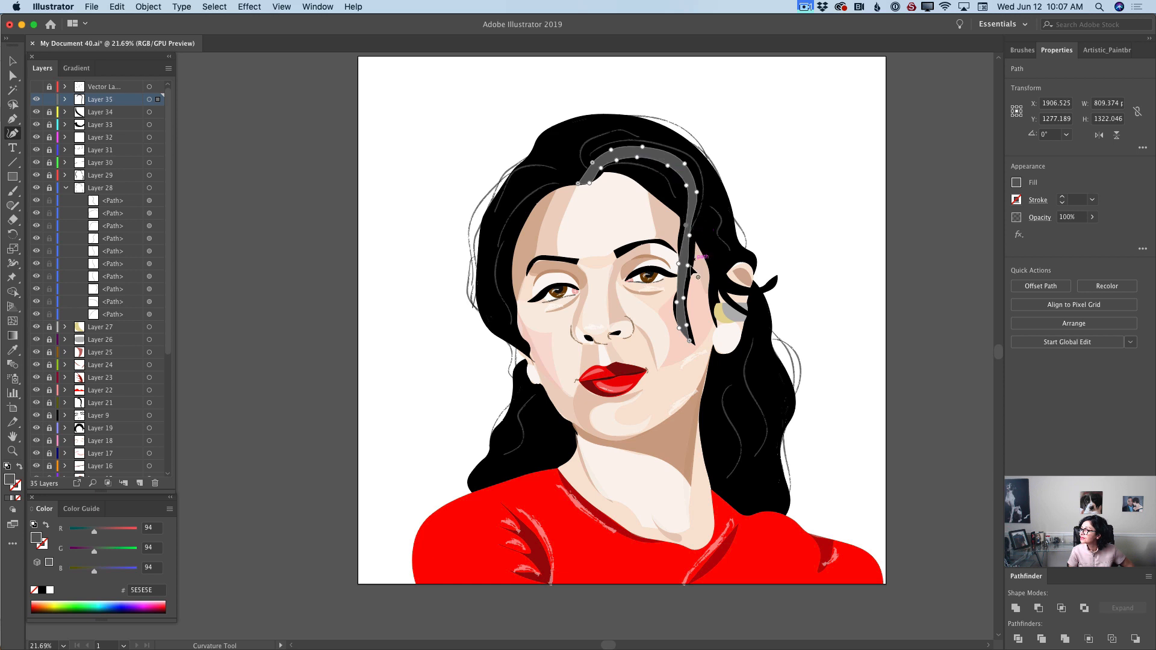
drag(684, 264, 681, 315)
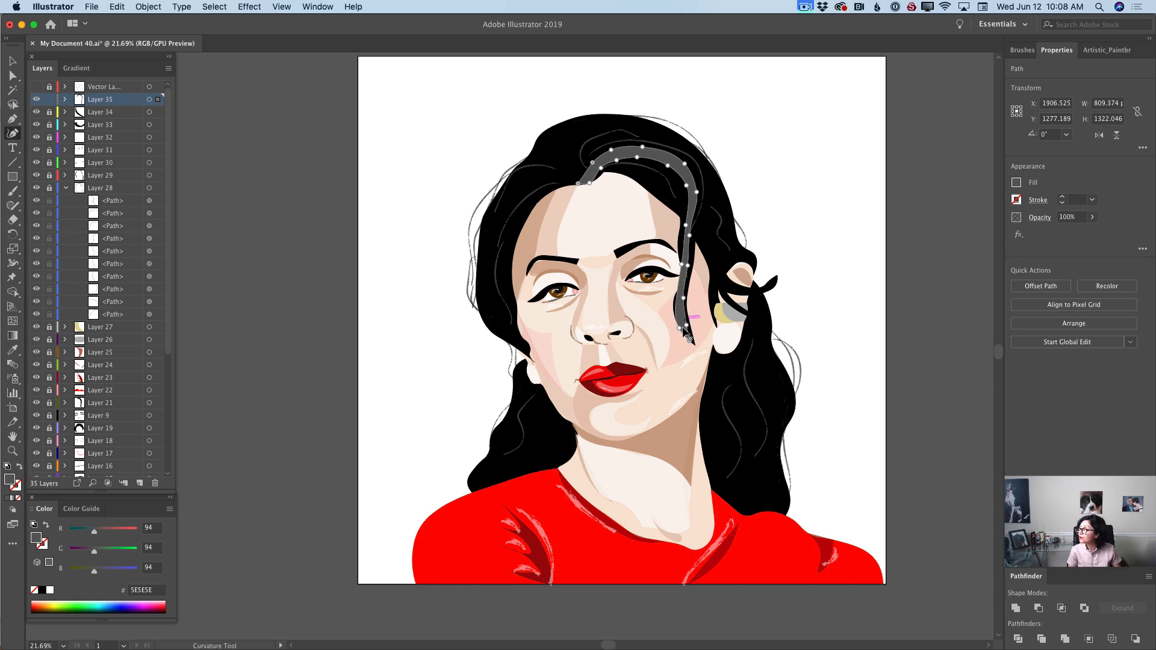
drag(680, 328, 681, 311)
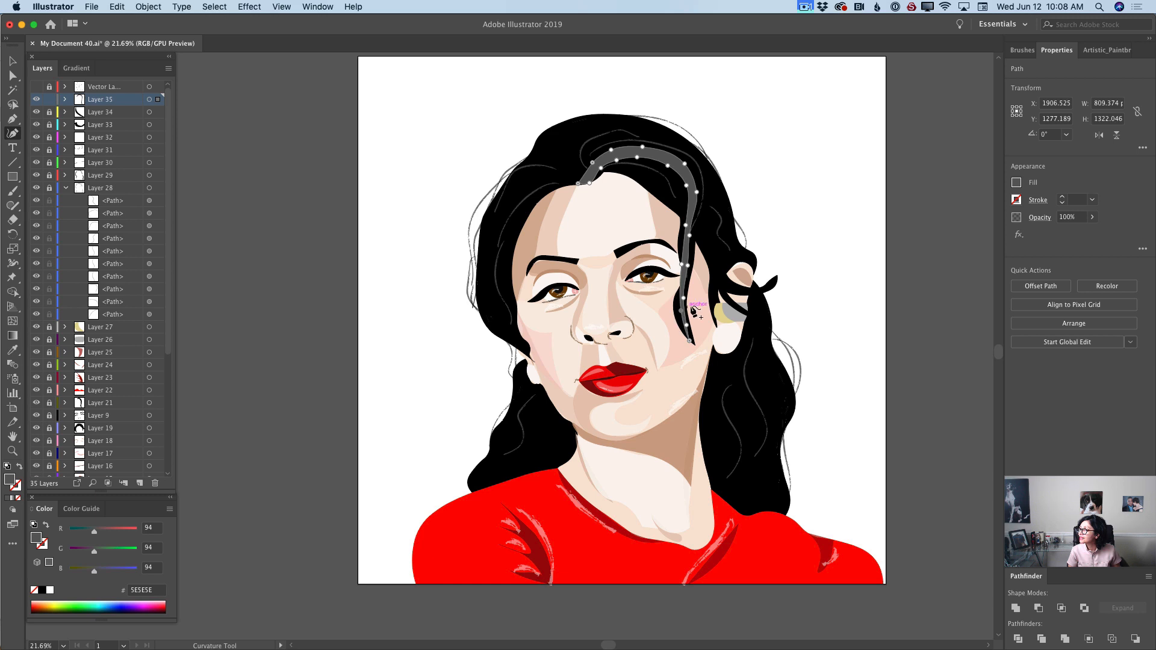
drag(682, 265, 686, 248)
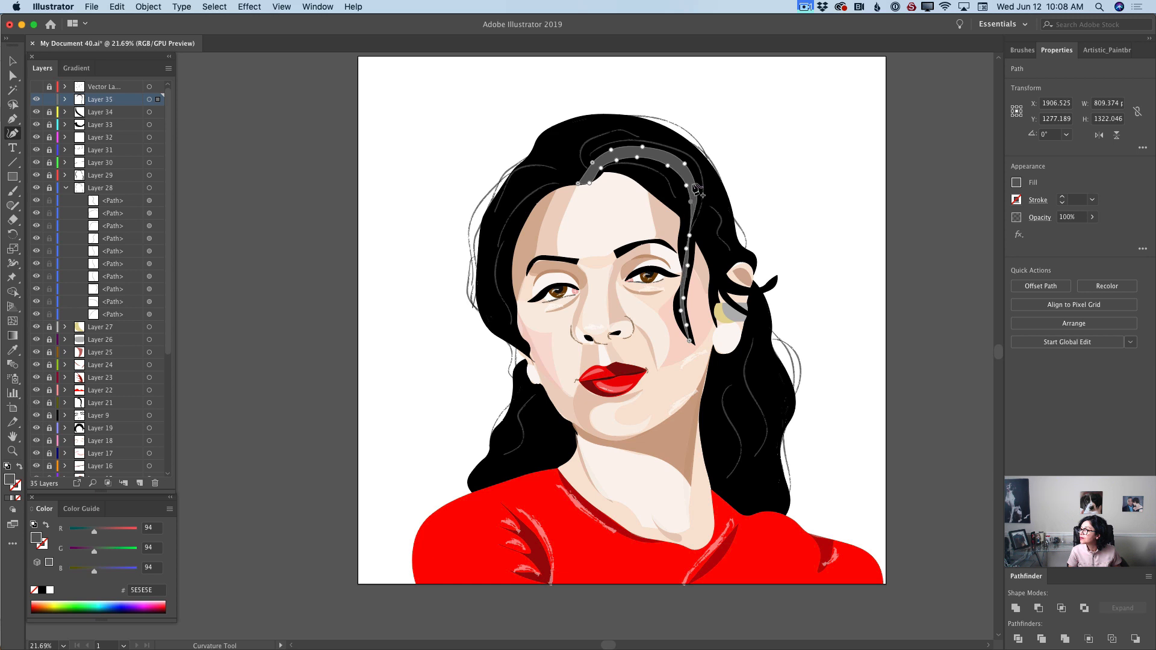
drag(687, 186, 684, 177)
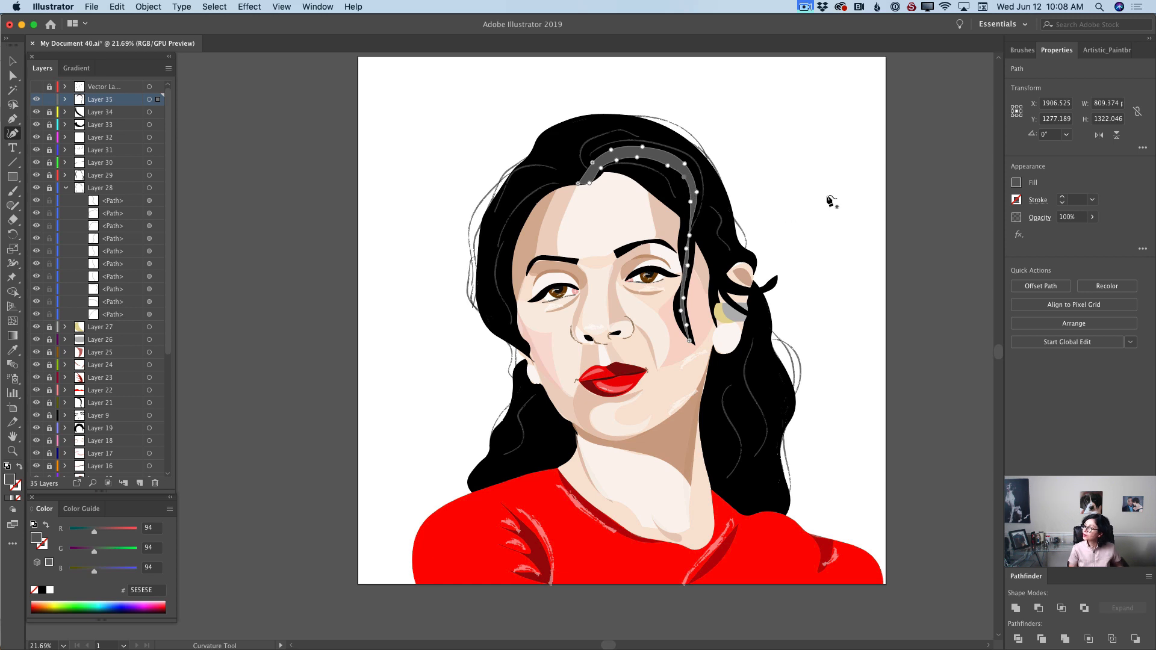
Reduce the grey hair highlight's opacity to 42% and lock Layer 35.
click(1093, 218)
drag(1090, 233, 1077, 236)
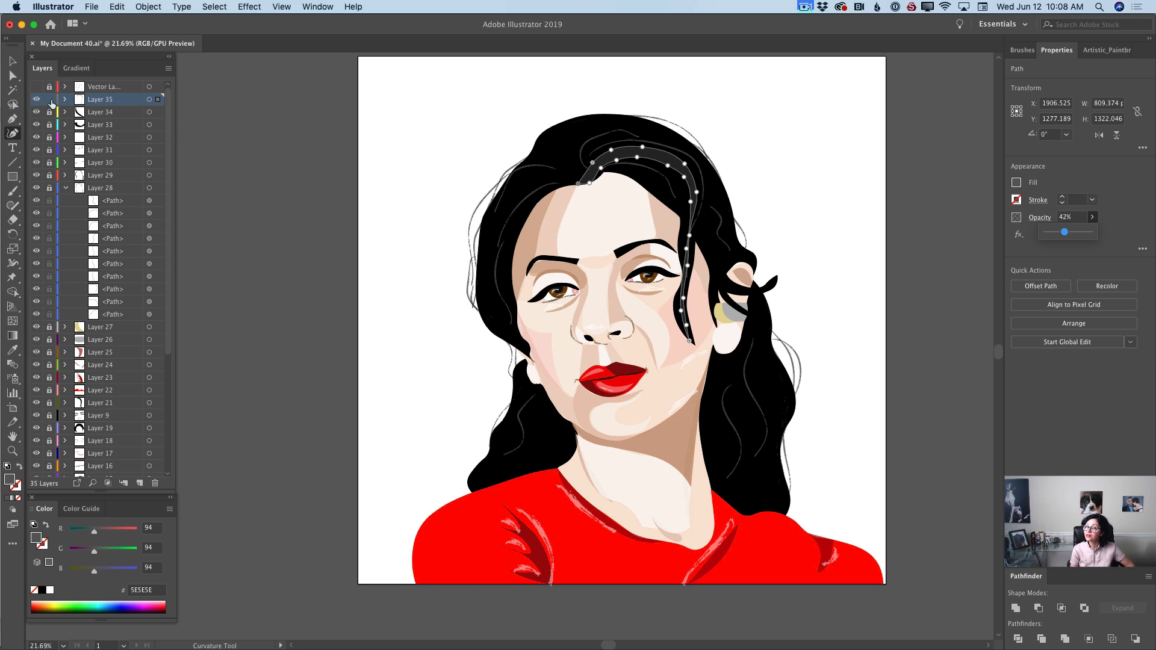
click(50, 100)
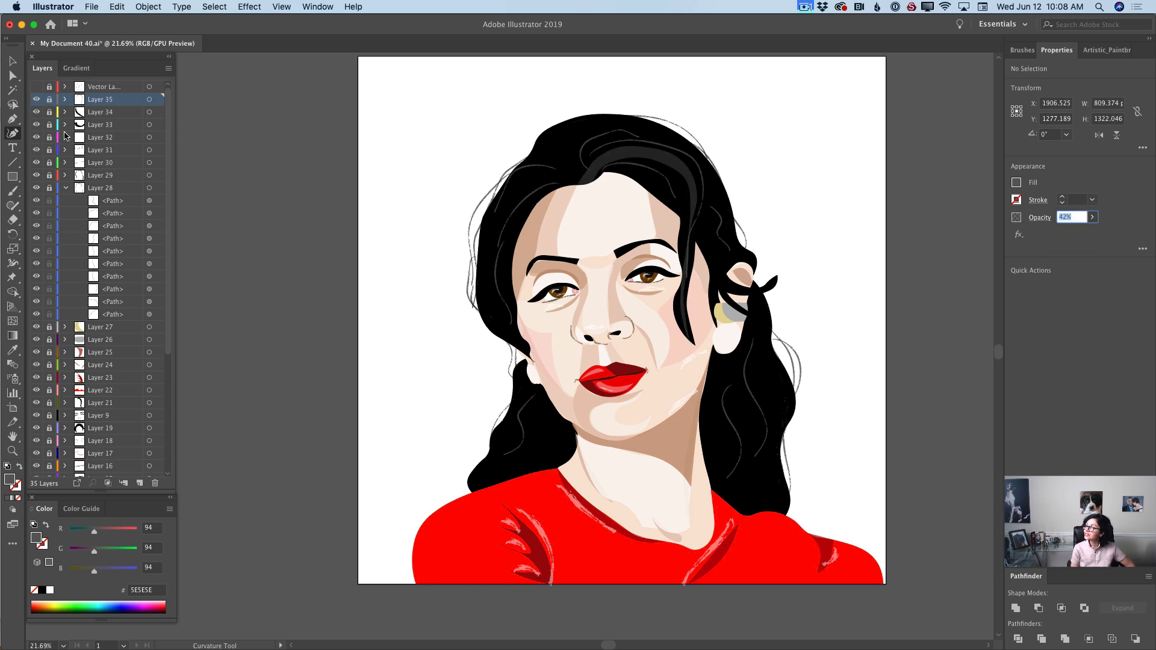
Add a new layer above Layer 35 and draw a closed grey highlight about 345 by 429 pt left of the parting, at 42% opacity.
click(139, 483)
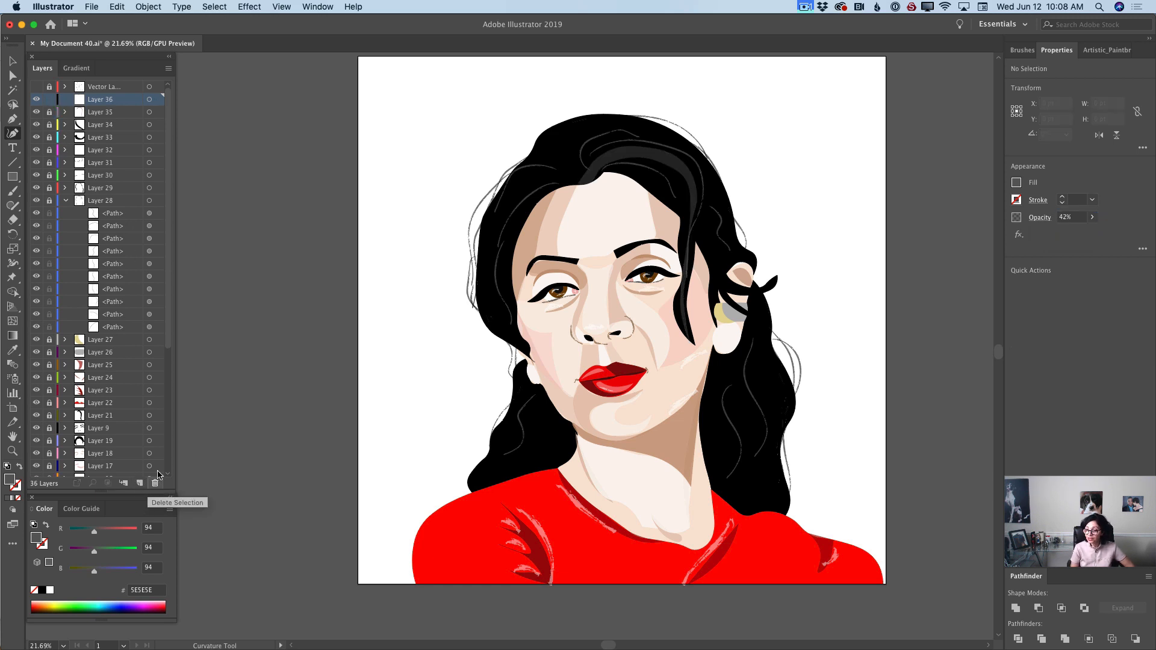
click(521, 161)
click(540, 164)
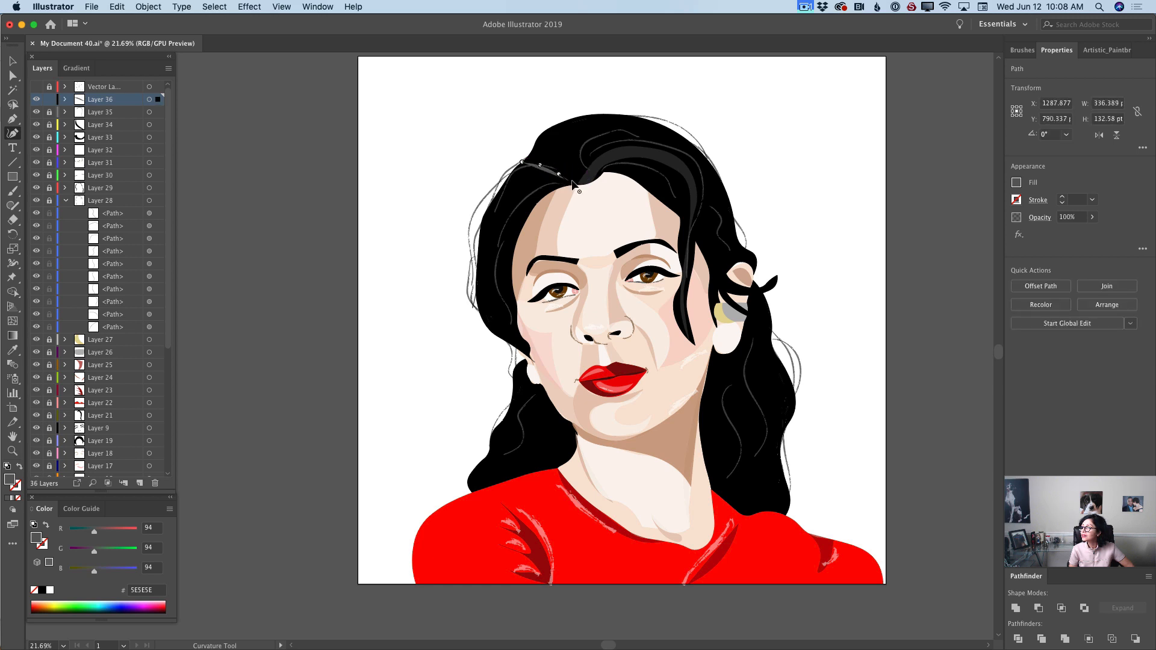
click(571, 182)
click(572, 167)
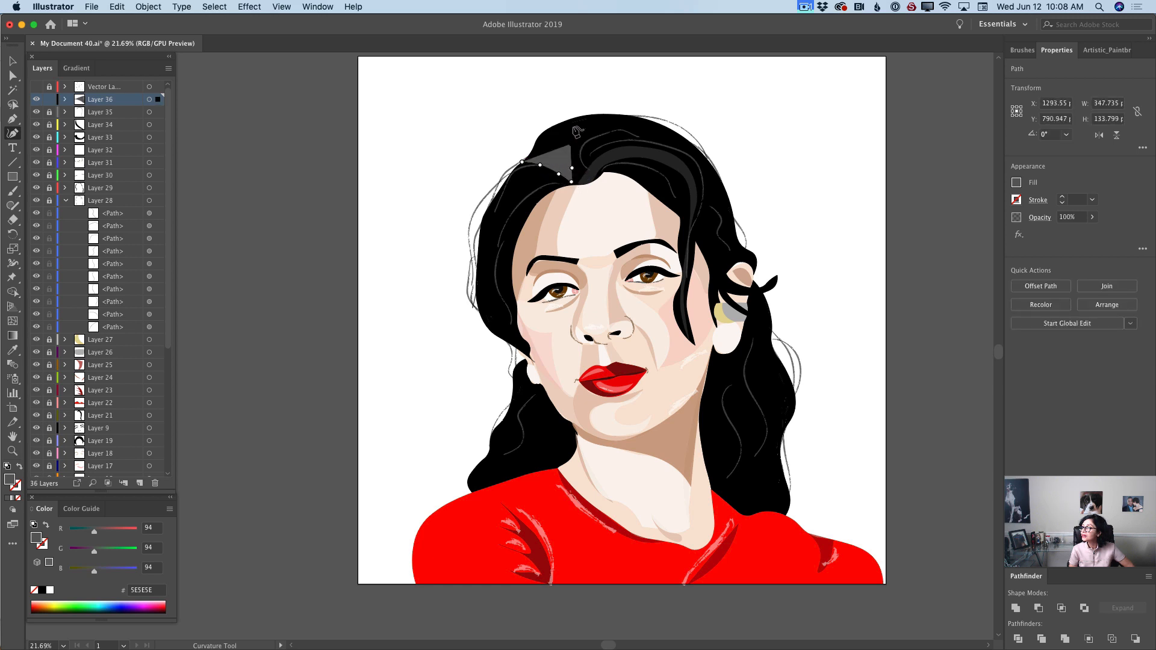
click(571, 143)
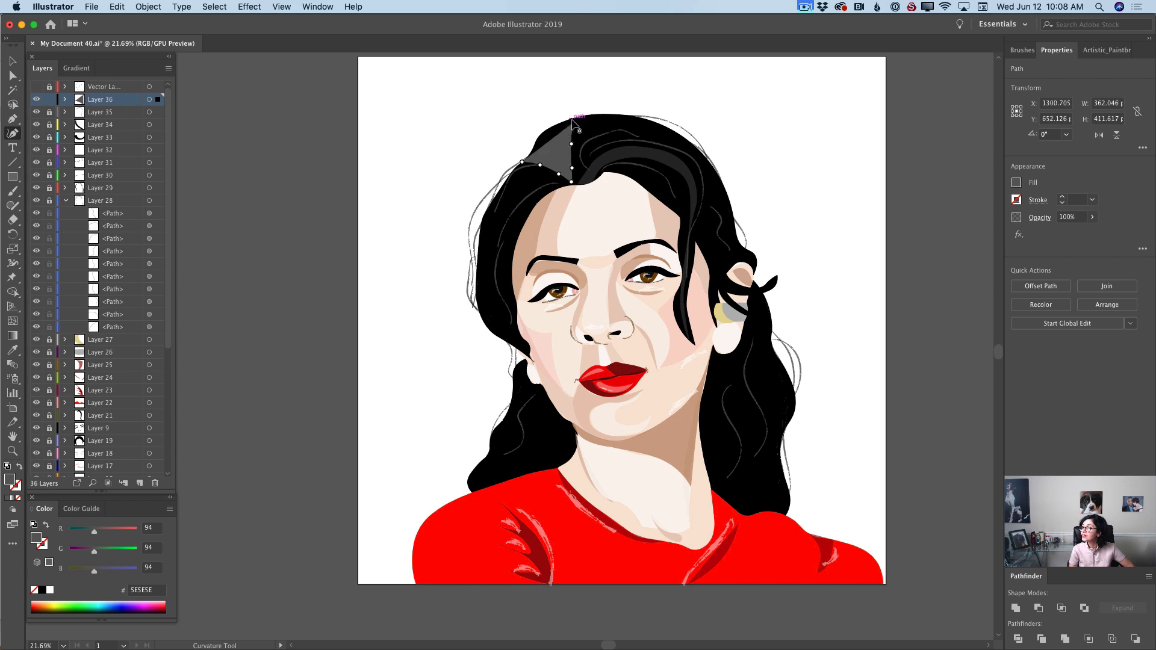
click(572, 118)
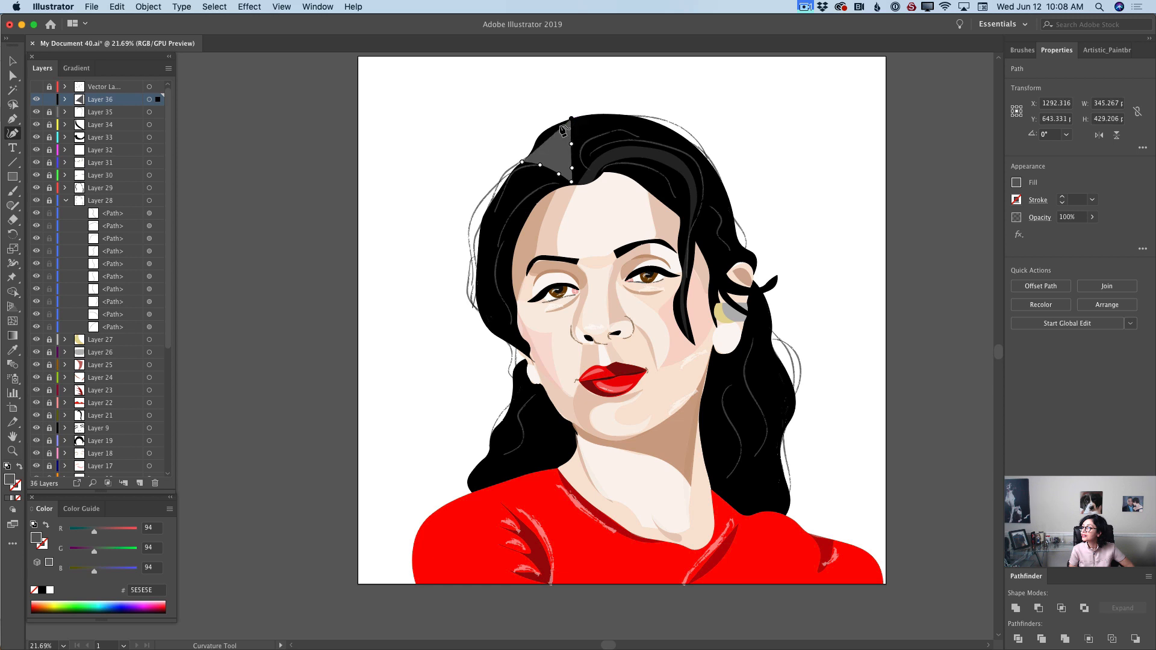
click(532, 151)
click(521, 162)
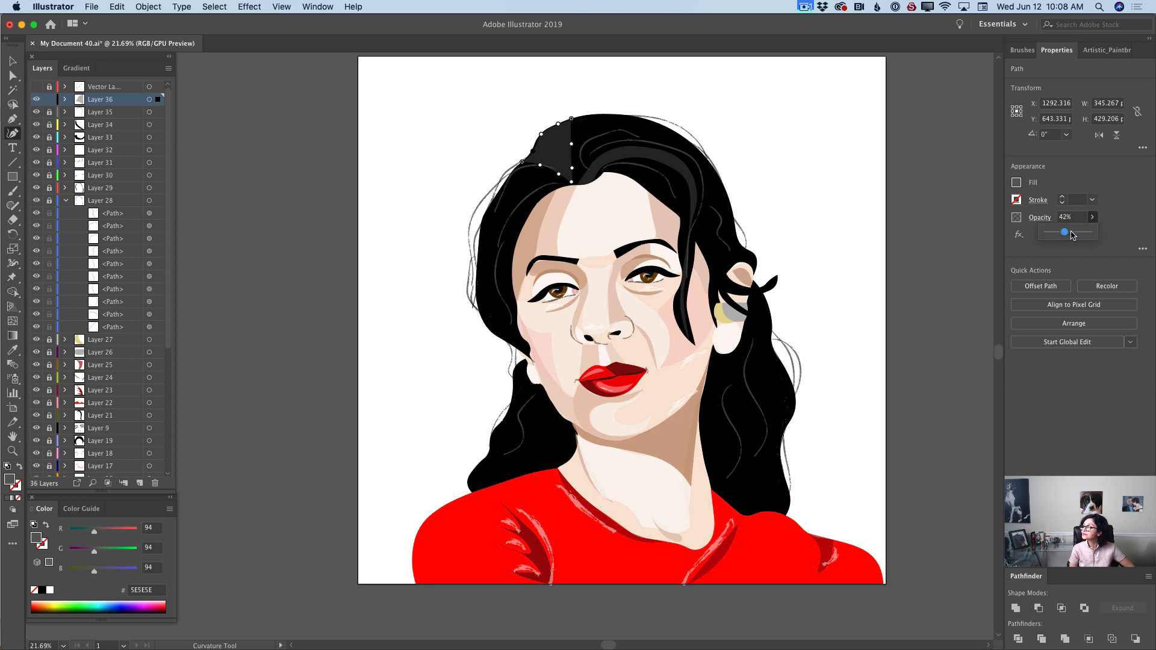
Draw a second grey highlight about 329 by 422 pt at 49% opacity on the top of the crown beside the first, and lock Layer 36.
click(584, 120)
click(587, 142)
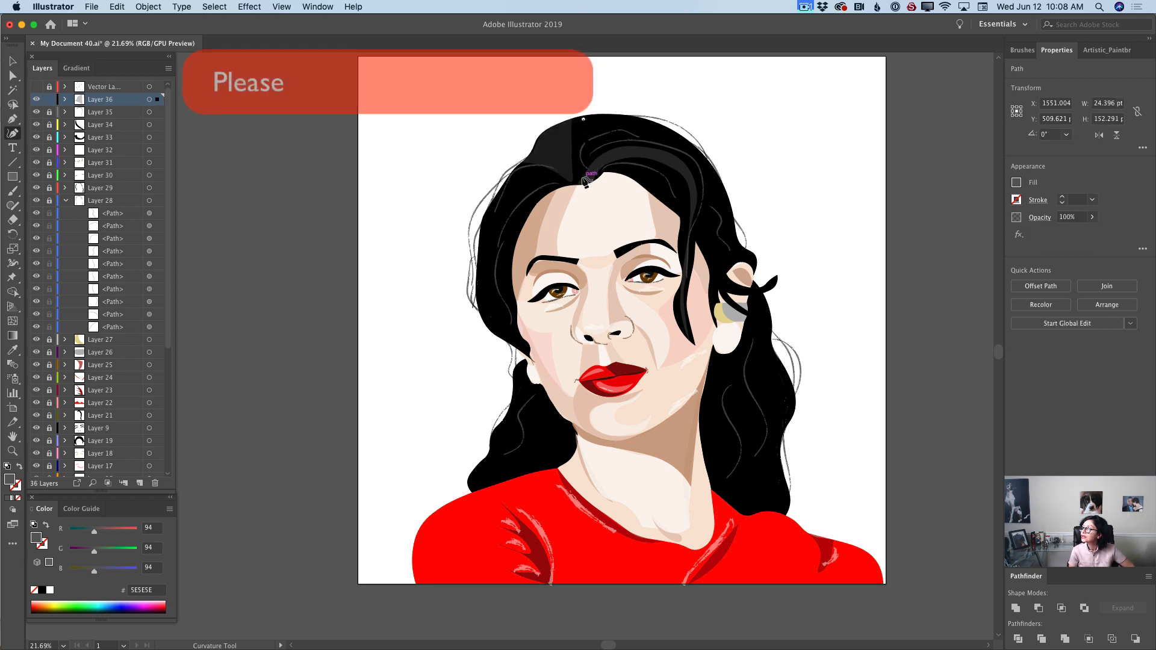
click(596, 159)
click(618, 130)
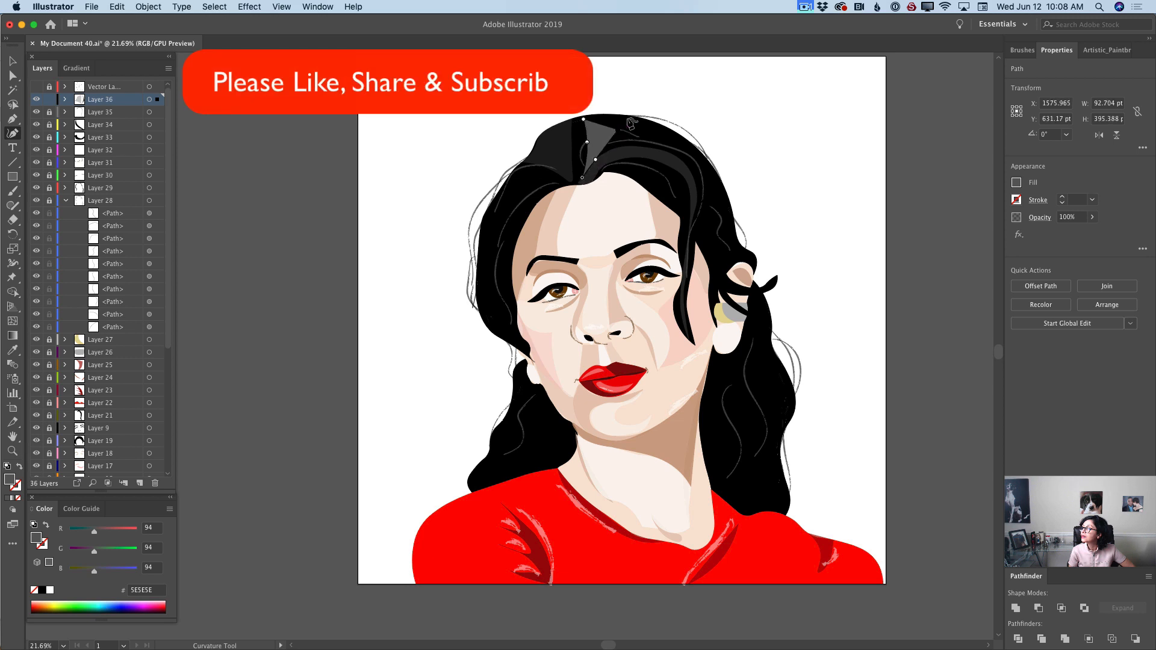
click(630, 116)
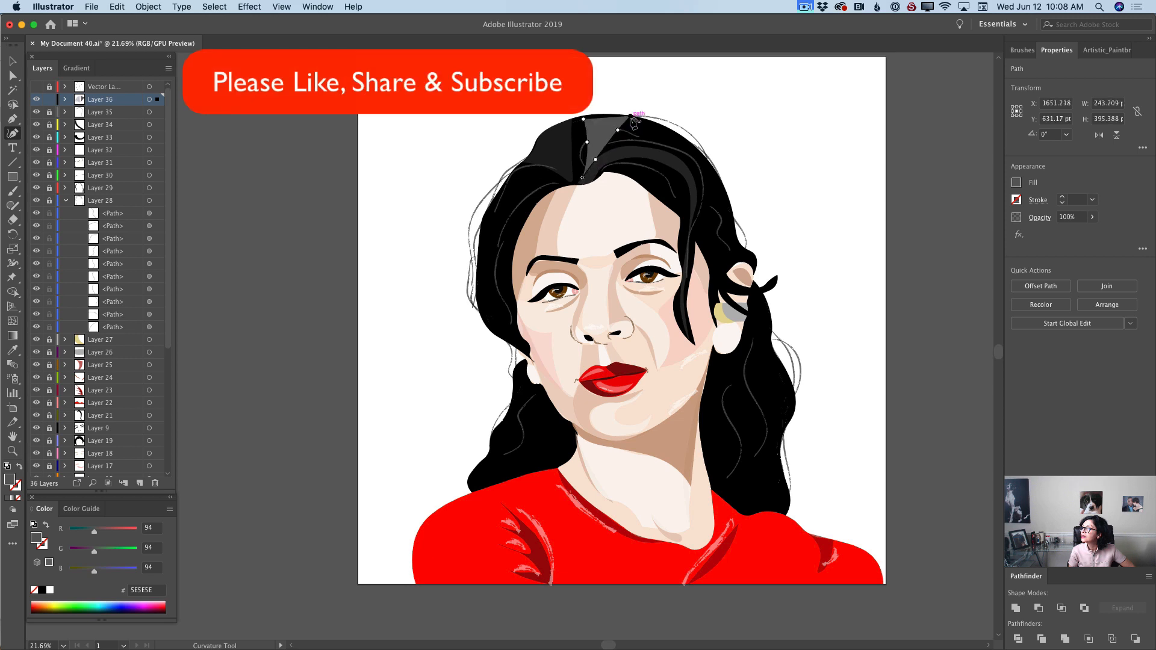
click(584, 120)
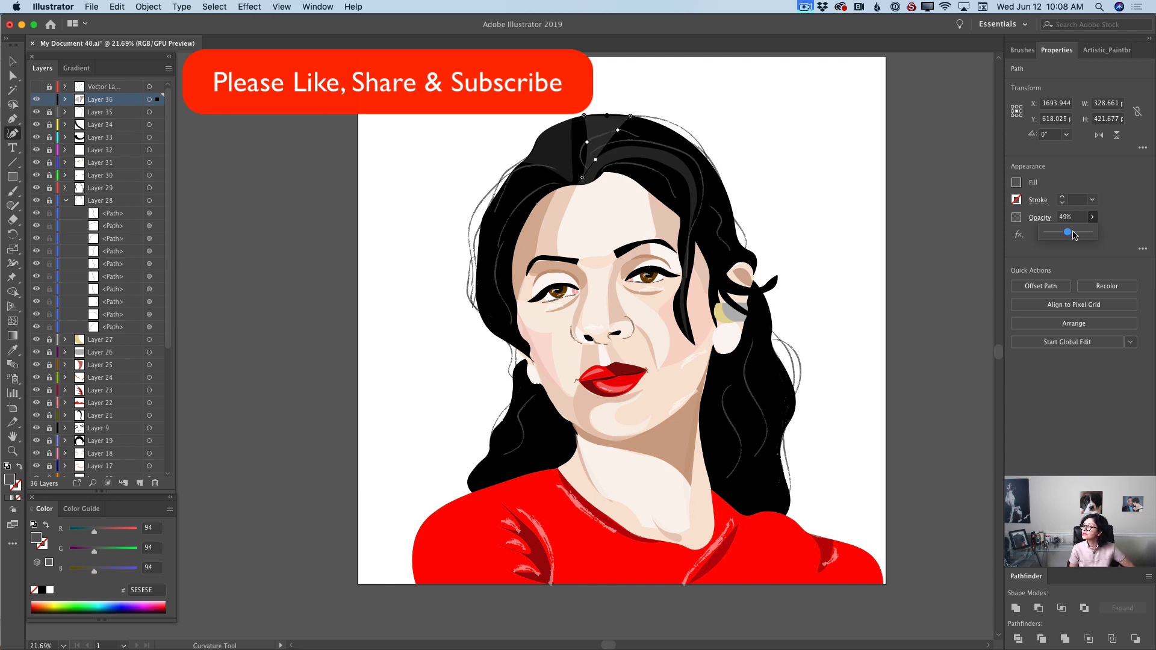
click(49, 100)
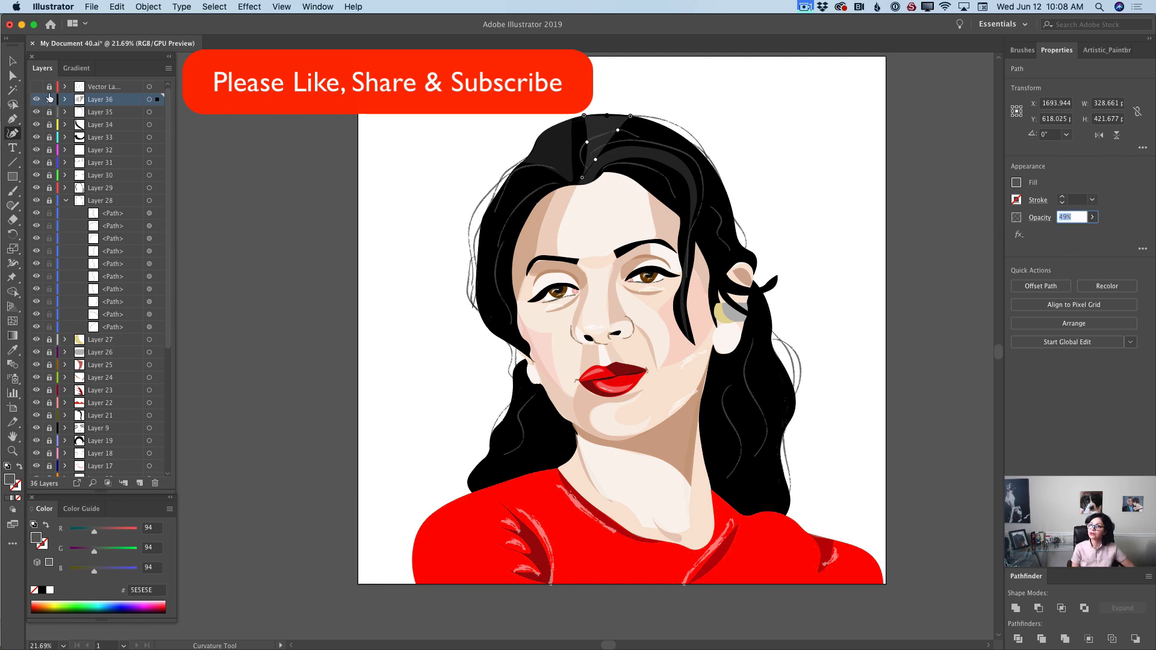